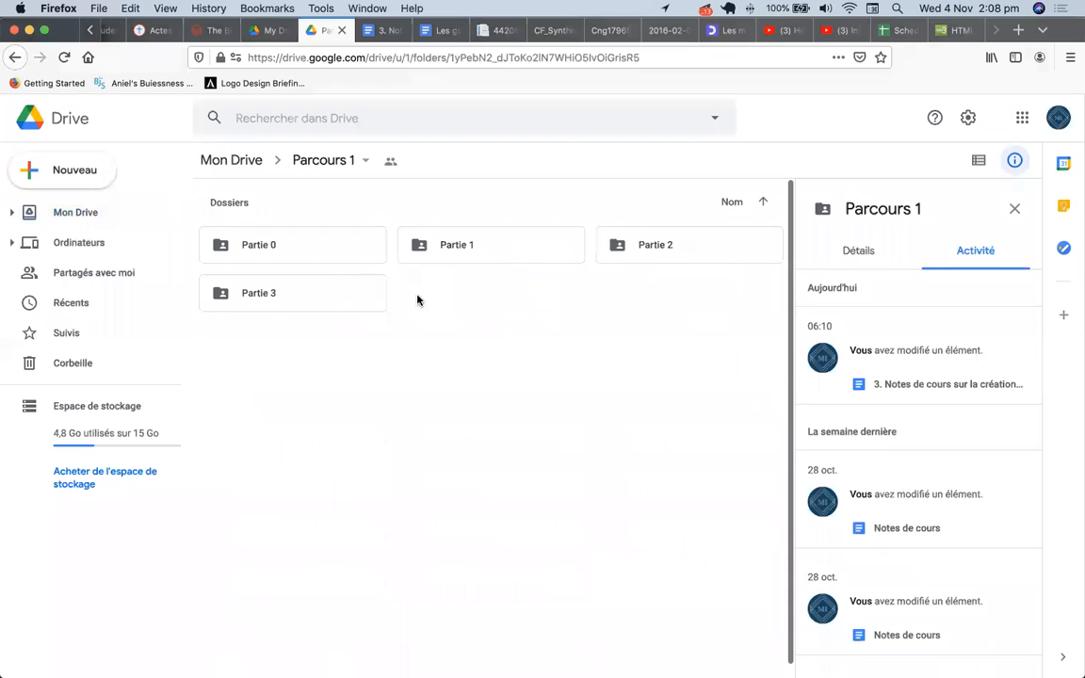
Step: Open the Partie 1 course folder inside Parcours 1
{"action": "double_click", "coordinate": [415, 247]}
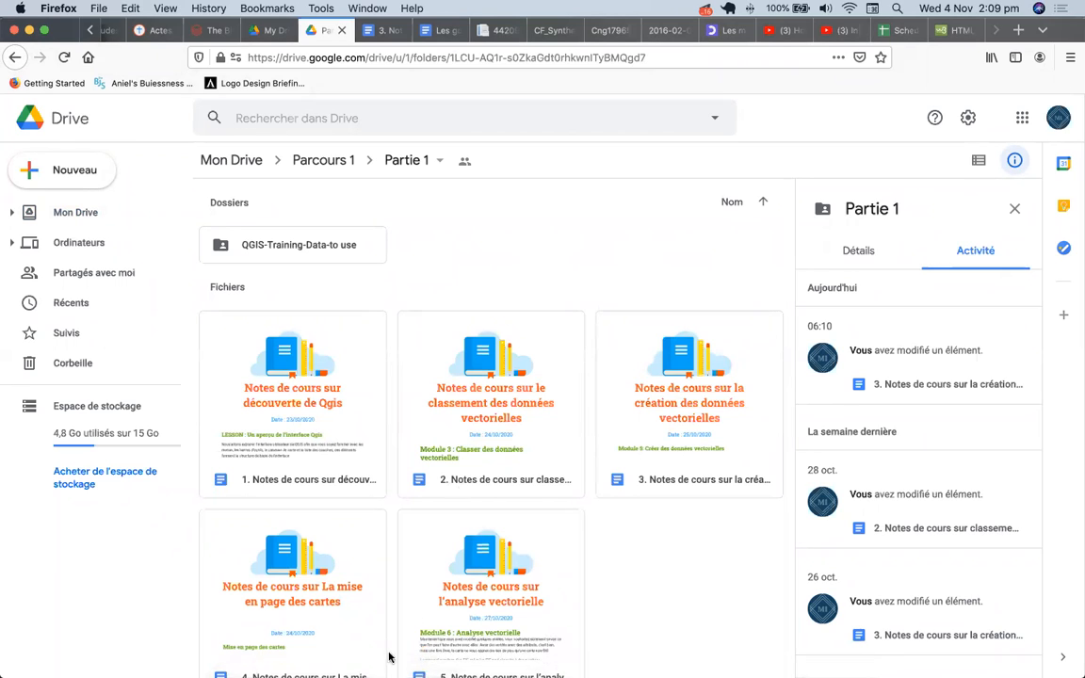
Step: Launch QGIS3.14 from the system search and enlarge its window toward the lower-left corner of the desktop
{"action": "mouse_move", "coordinate": [441, 660]}
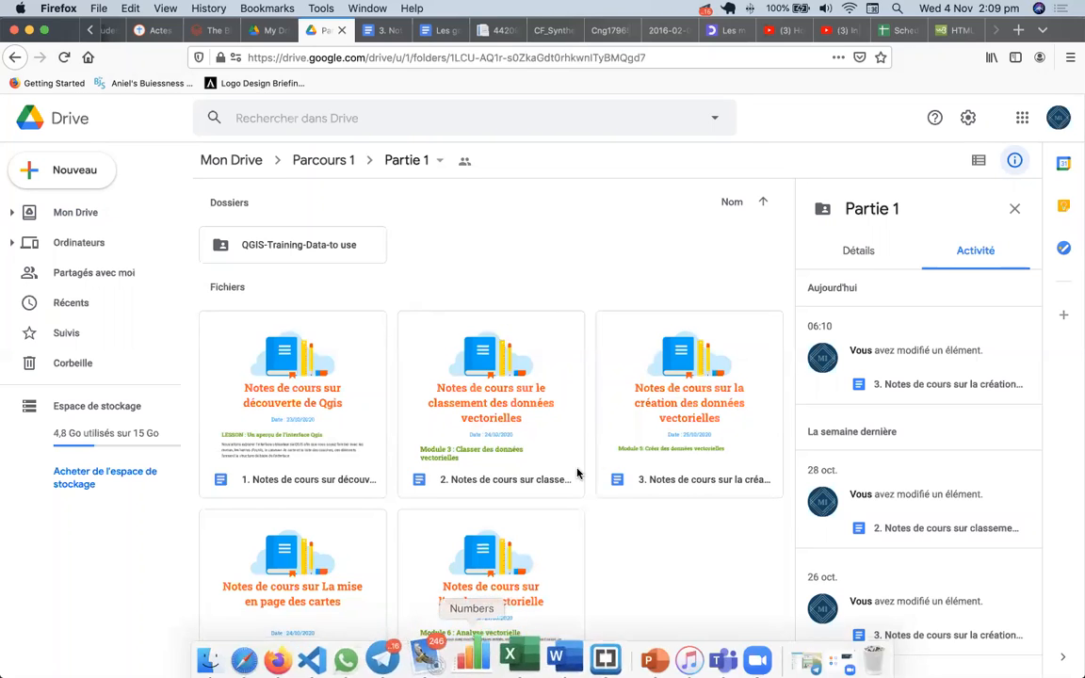
{"action": "left_click", "coordinate": [897, 8]}
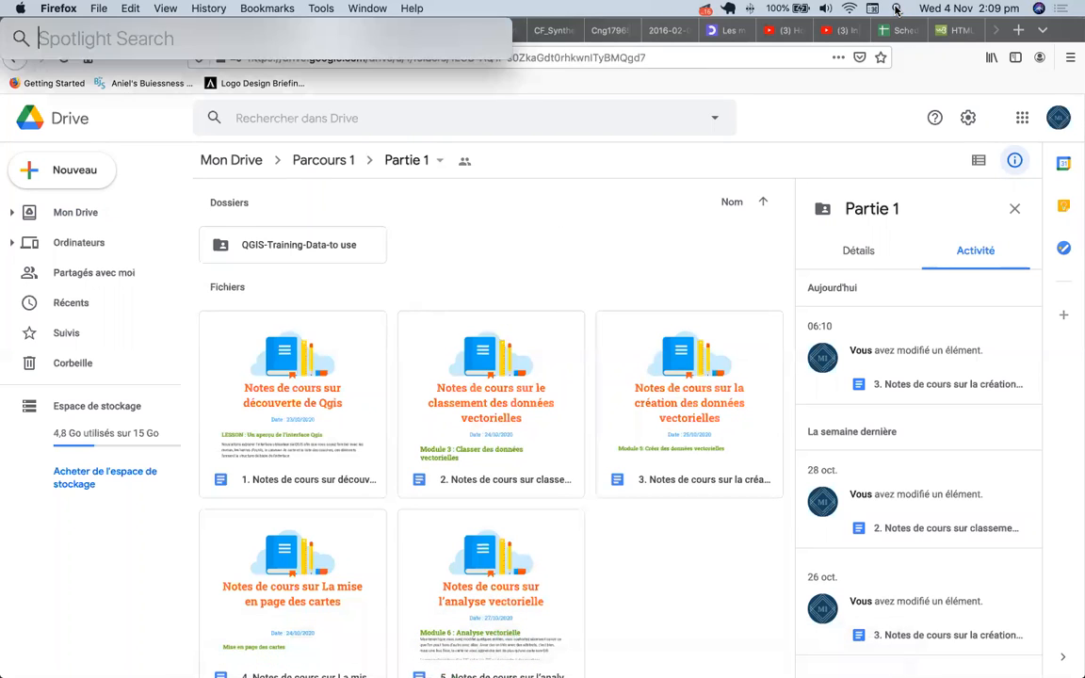
{"action": "type", "text": "qgis3.14"}
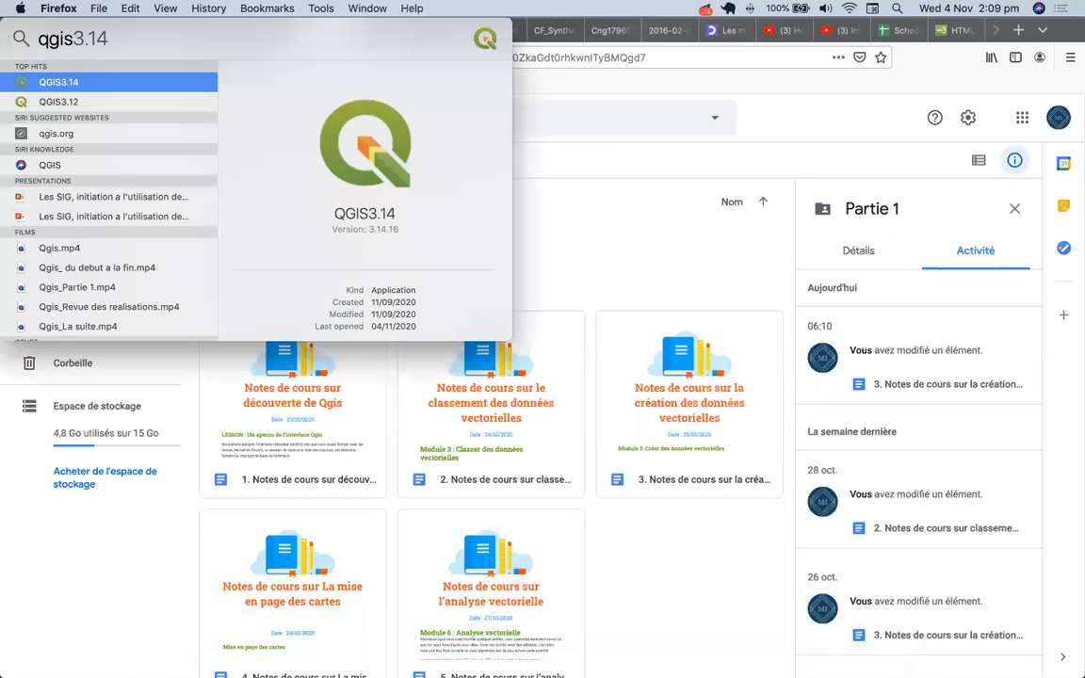
{"action": "key", "text": "Return"}
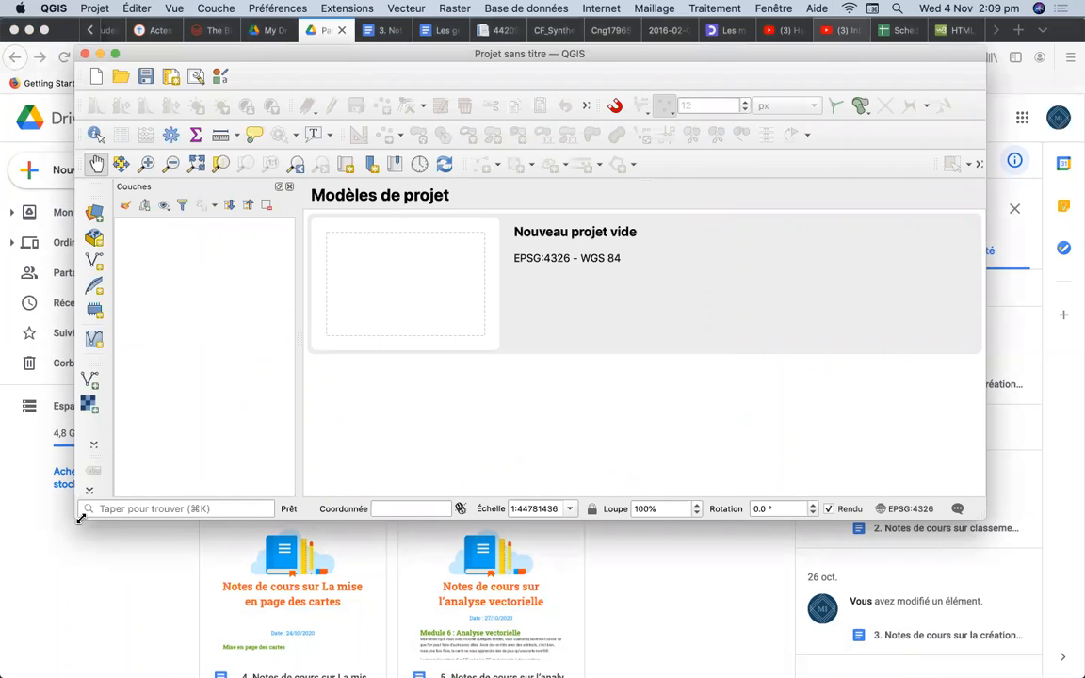
{"action": "left_click_drag", "start_coordinate": [79, 517], "coordinate": [2, 646]}
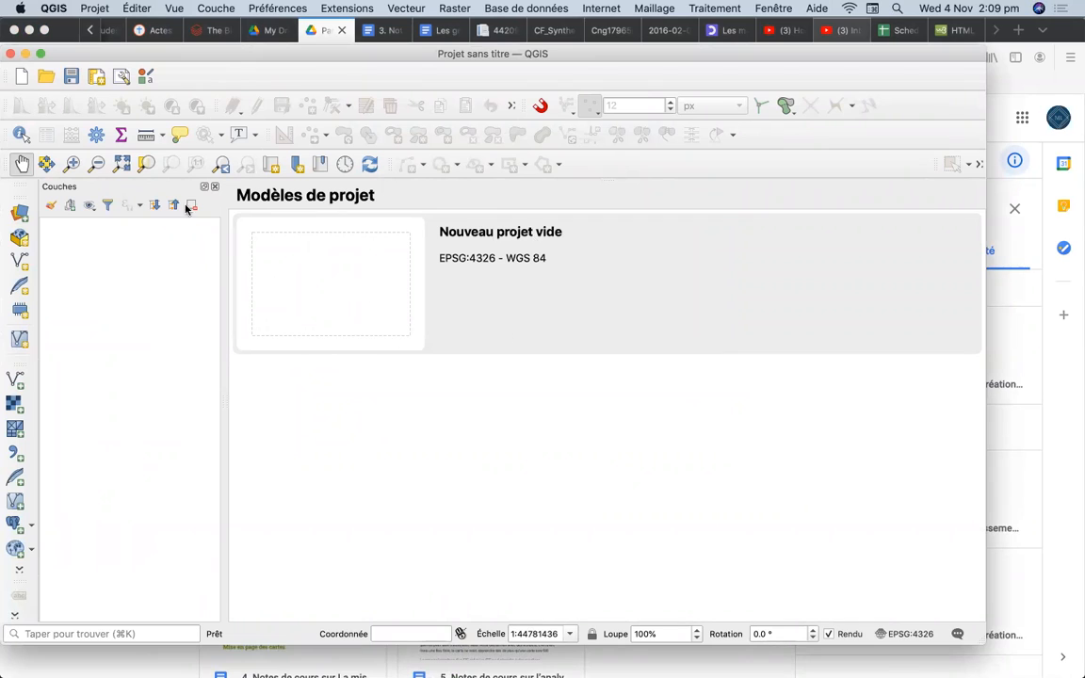
Step: Browse for vector datasets in the shapefile folder of exercise_data, limiting the file type to ESRI Shapefiles
{"action": "left_click", "coordinate": [19, 213]}
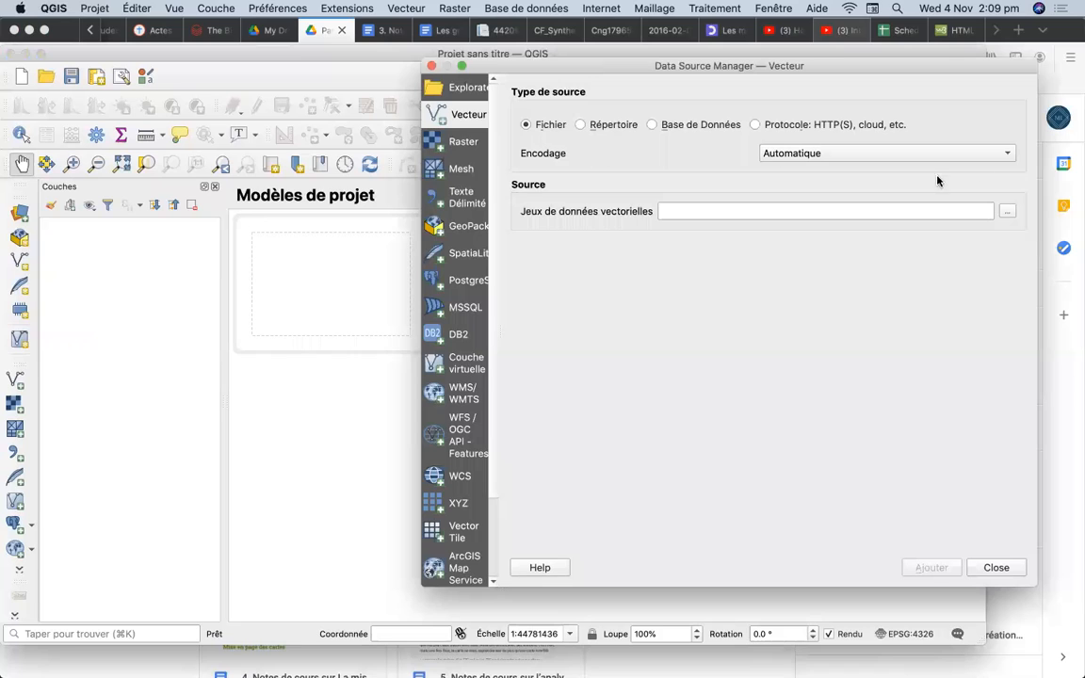
{"action": "left_click", "coordinate": [1006, 212]}
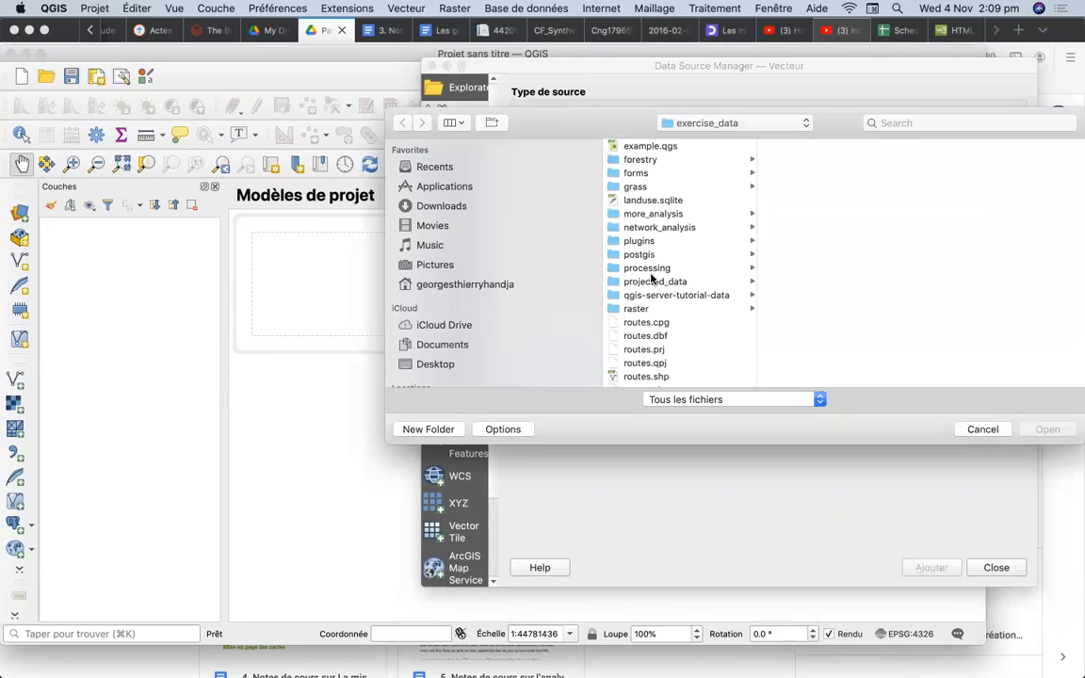
{"action": "left_click", "coordinate": [644, 162]}
{"action": "scroll", "coordinate": [644, 166], "scroll_direction": "down", "scroll_amount": 5}
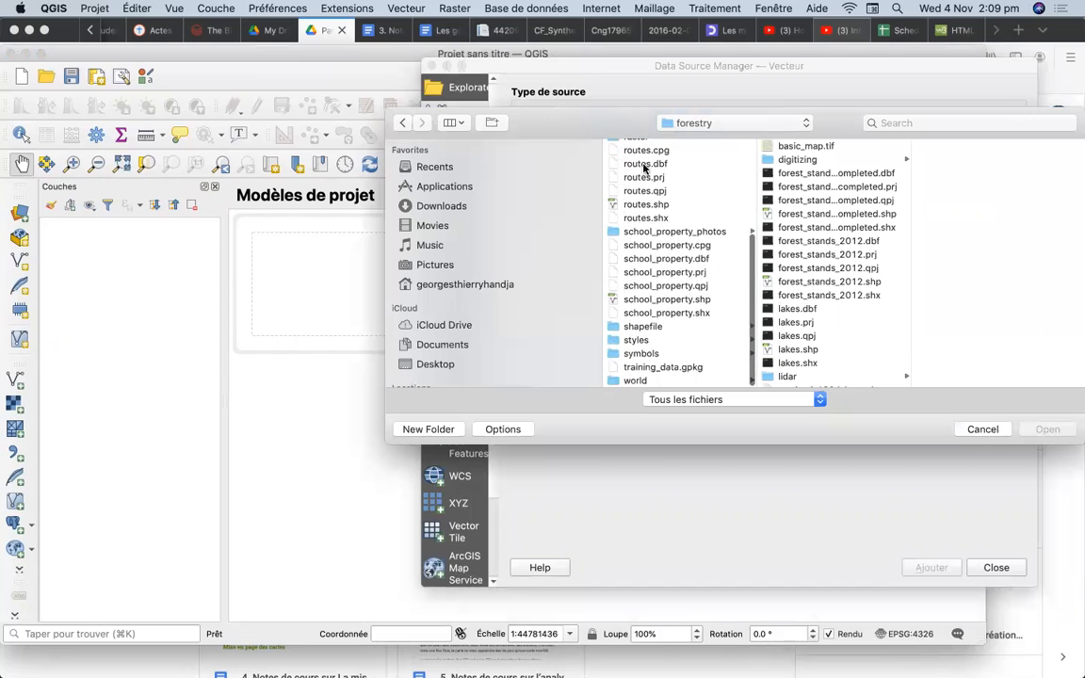
{"action": "left_click", "coordinate": [644, 326]}
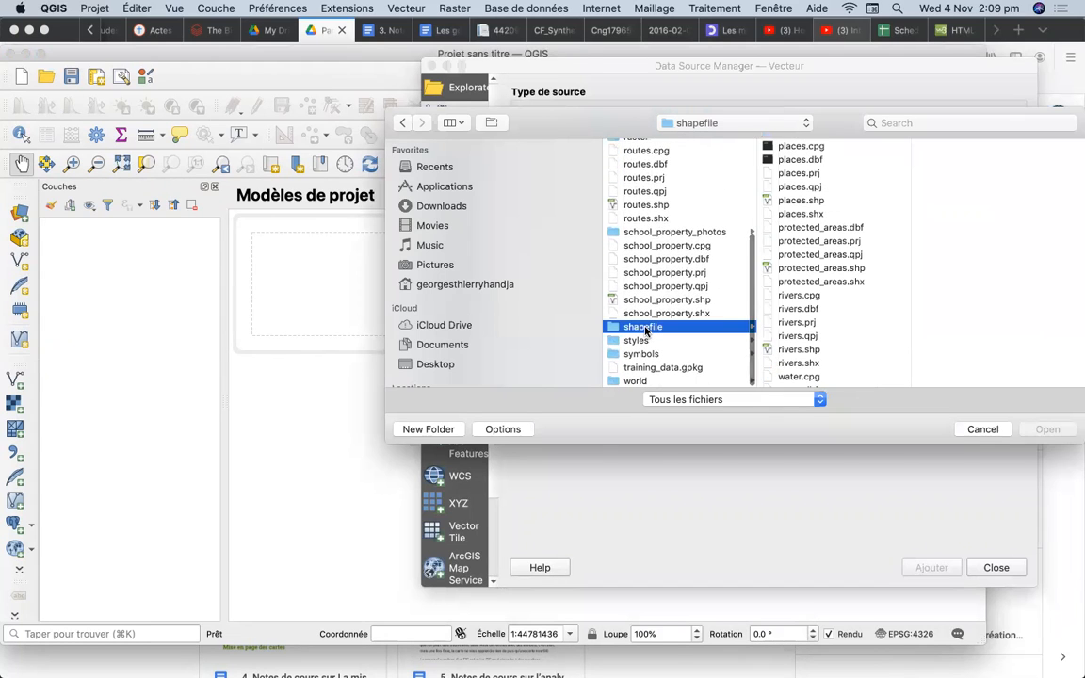
{"action": "left_click", "coordinate": [815, 399]}
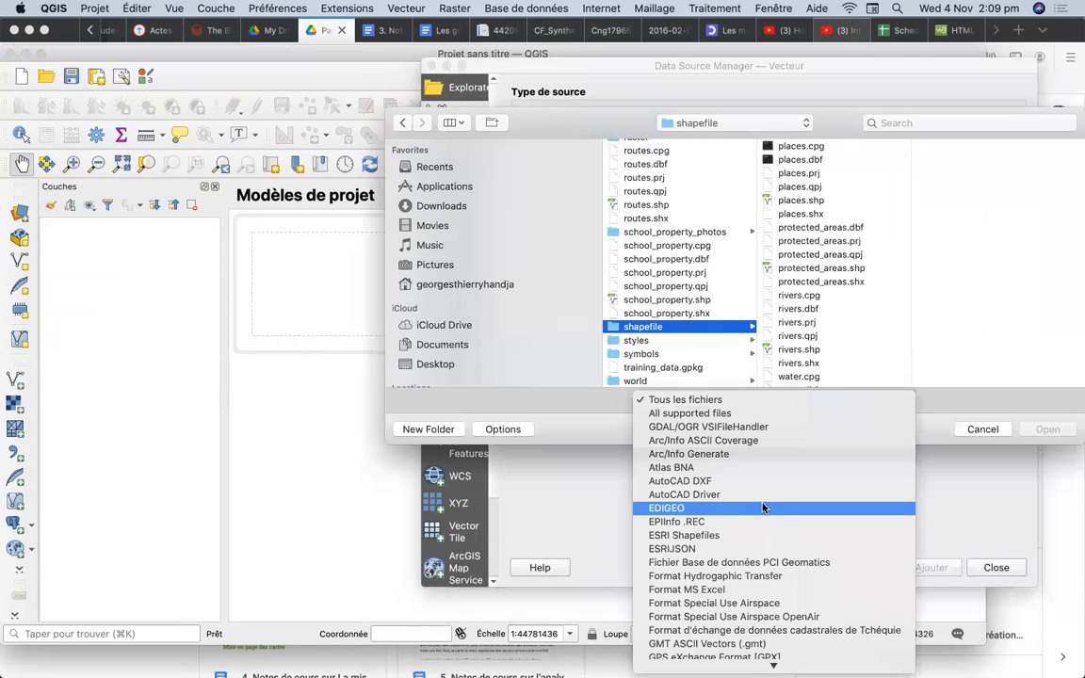
{"action": "left_click", "coordinate": [730, 536]}
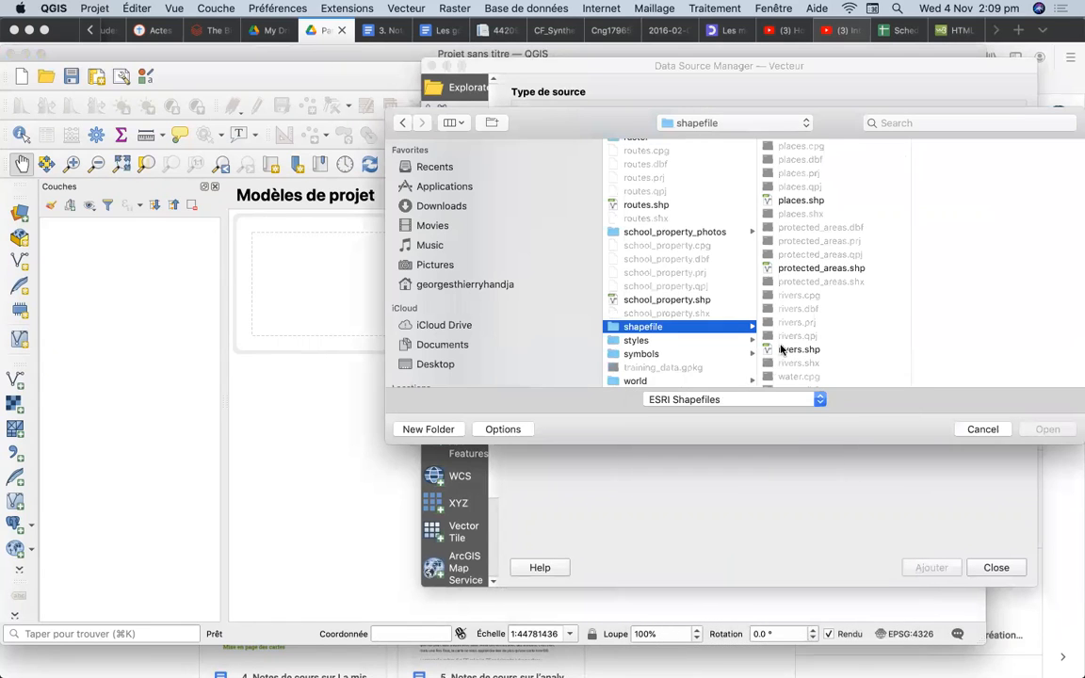
Step: Add places.shp, protected_areas.shp and rivers.shp to the project as vector layers
{"action": "left_click", "coordinate": [791, 201]}
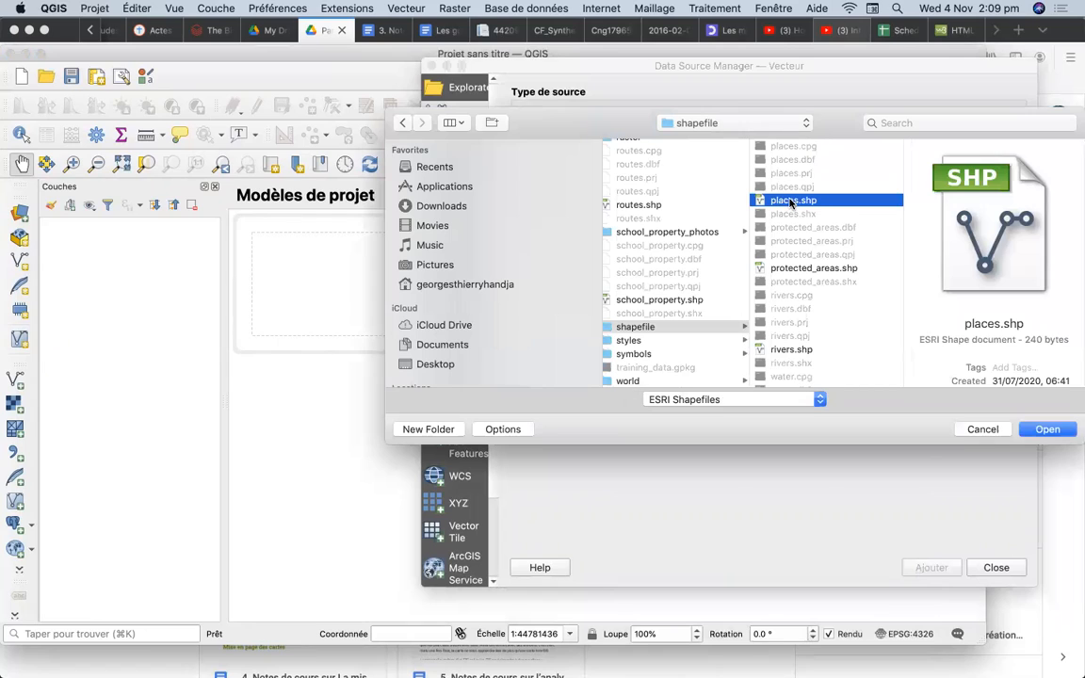
{"action": "left_click", "coordinate": [795, 269], "text": "super"}
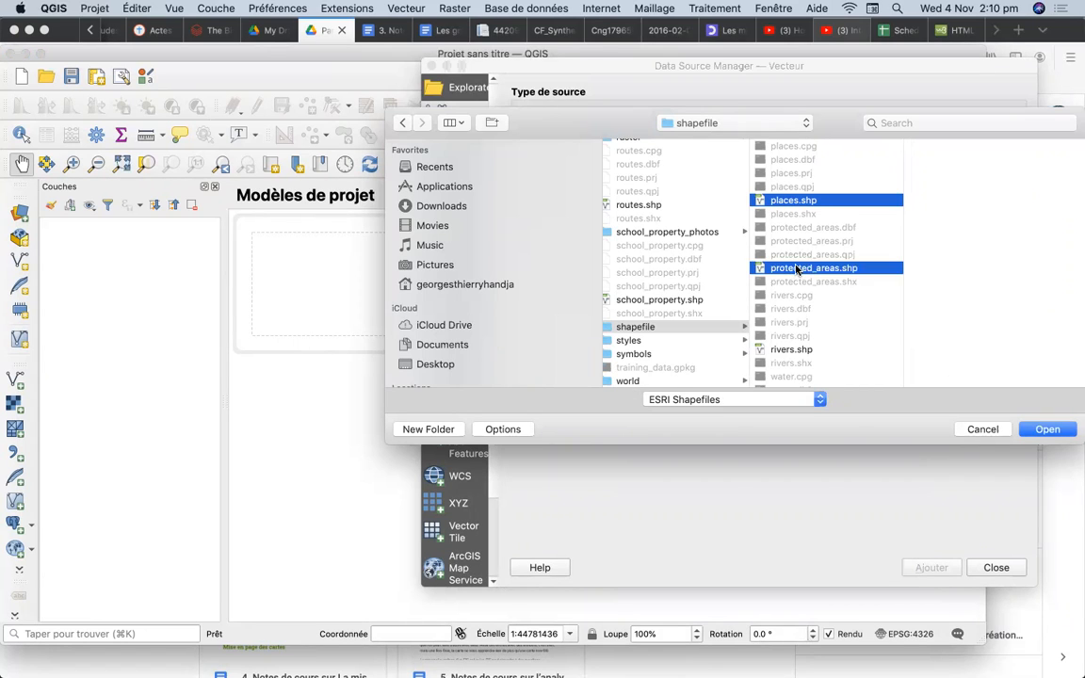
{"action": "left_click", "coordinate": [787, 350], "text": "super"}
{"action": "left_click", "coordinate": [1048, 430]}
{"action": "left_click", "coordinate": [938, 567]}
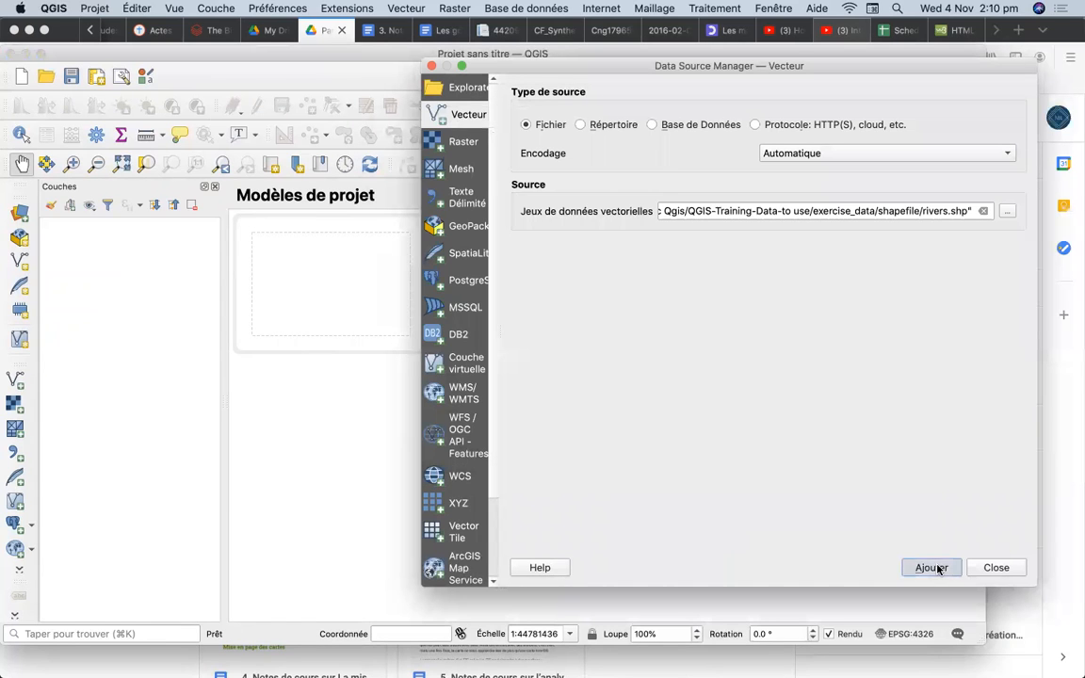
{"action": "left_click", "coordinate": [995, 568]}
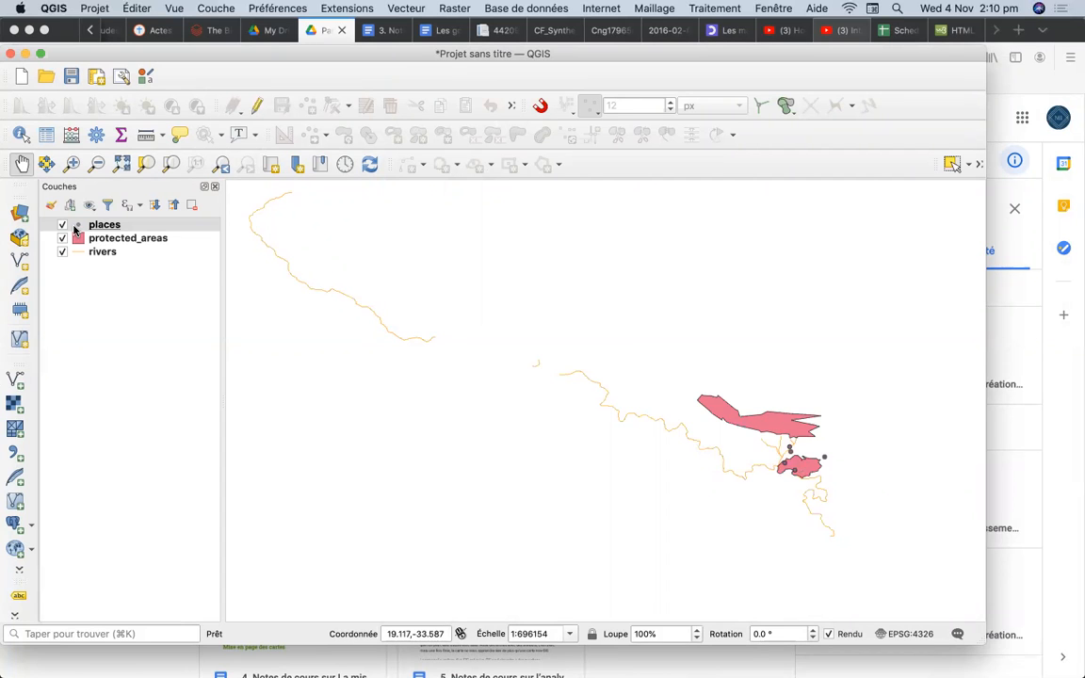
Step: Connect to the SpatiaLite database landuse.sqlite and add its landuse table as a layer
{"action": "left_click", "coordinate": [18, 214]}
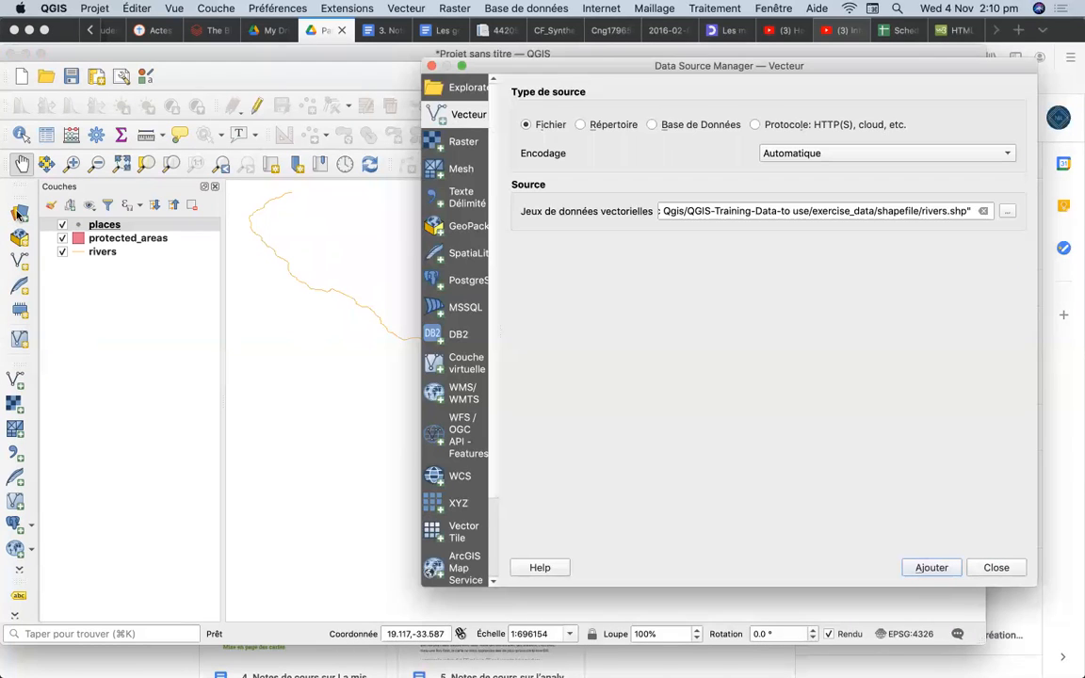
{"action": "left_click", "coordinate": [469, 253]}
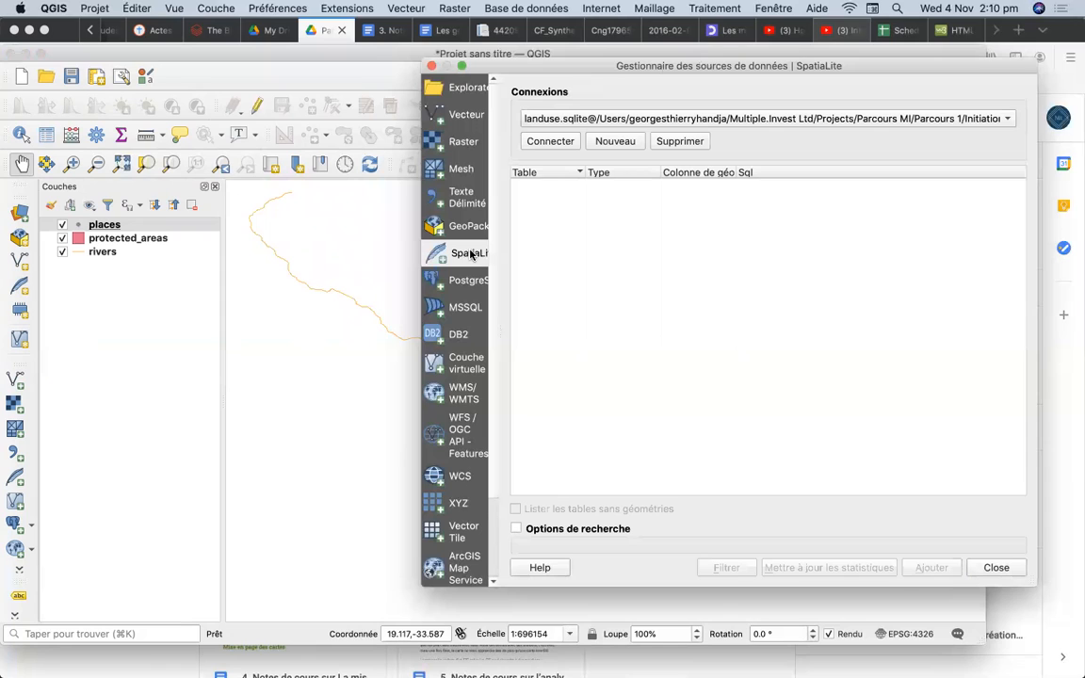
{"action": "left_click", "coordinate": [550, 141]}
{"action": "left_click", "coordinate": [567, 198]}
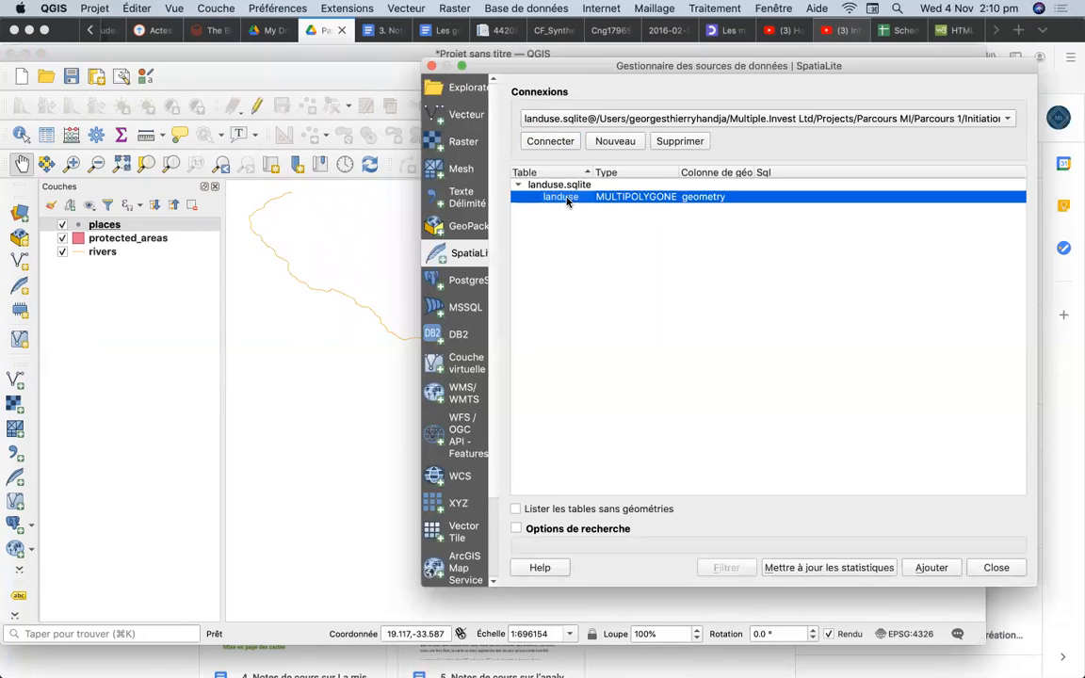
{"action": "left_click", "coordinate": [932, 567]}
{"action": "left_click", "coordinate": [993, 567]}
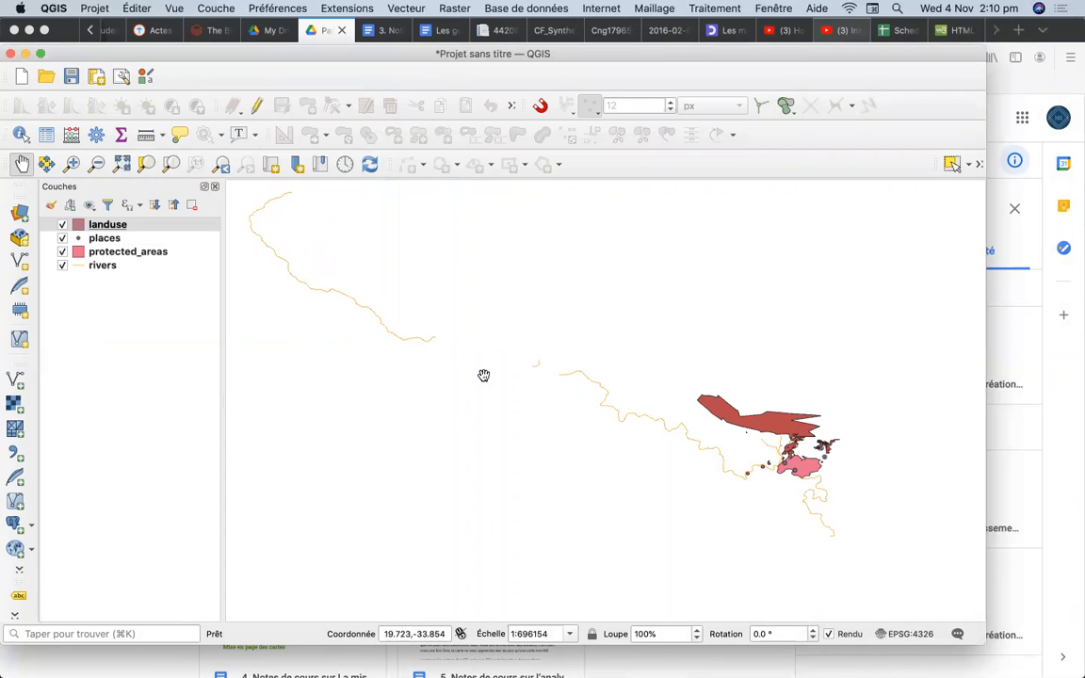
Step: Connect to the GeoPackage training_data.gpkg and add its buildings, roads and schools tables as layers
{"action": "left_click", "coordinate": [72, 165]}
{"action": "left_click_drag", "start_coordinate": [736, 390], "coordinate": [865, 514]}
{"action": "left_click_drag", "start_coordinate": [372, 200], "coordinate": [812, 584]}
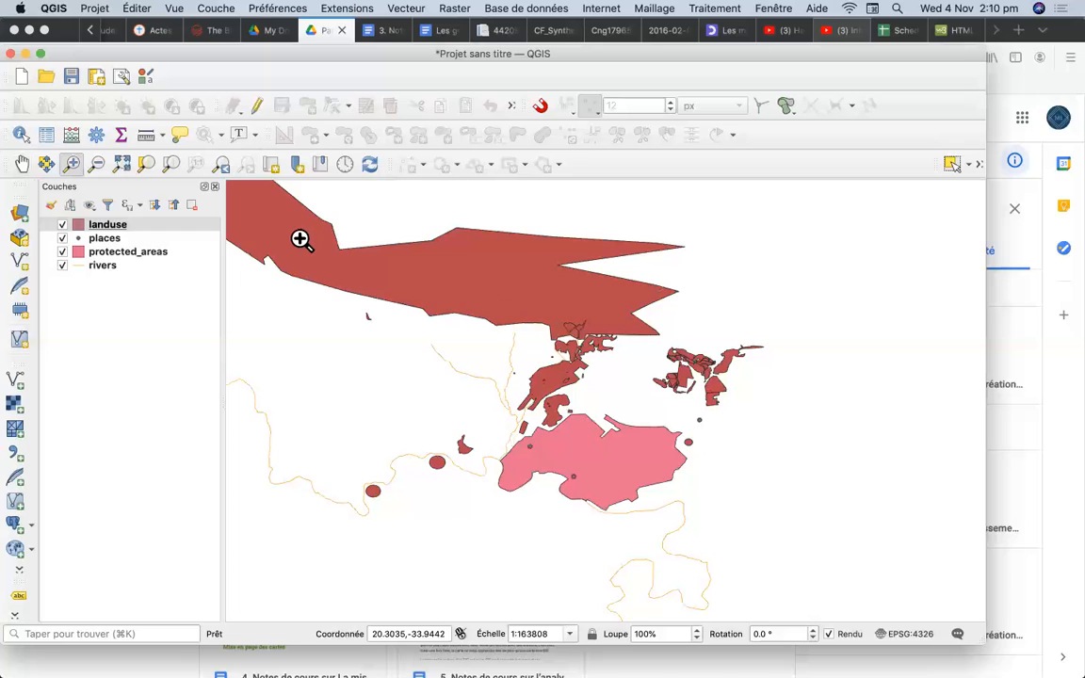
{"action": "left_click", "coordinate": [18, 215]}
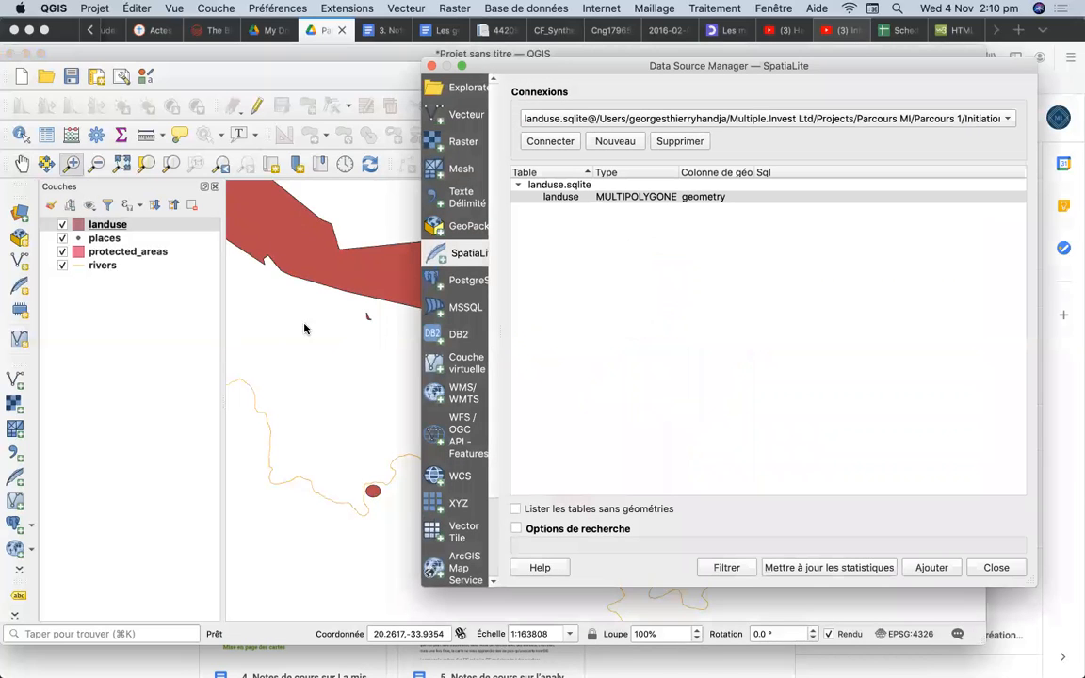
{"action": "left_click", "coordinate": [469, 228]}
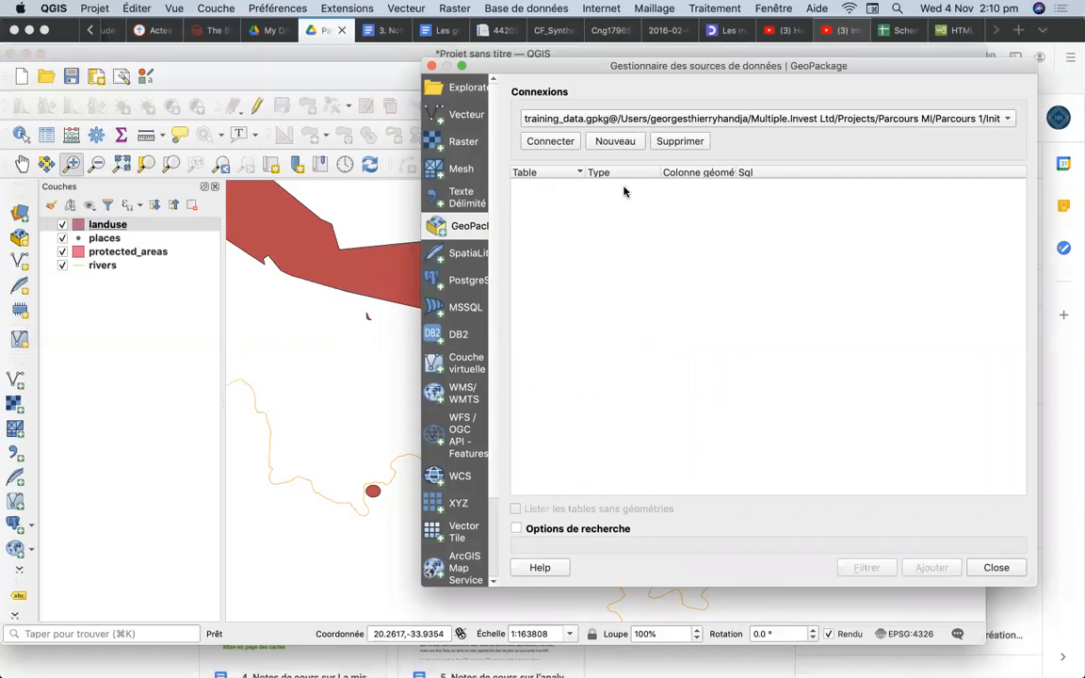
{"action": "left_click", "coordinate": [553, 146]}
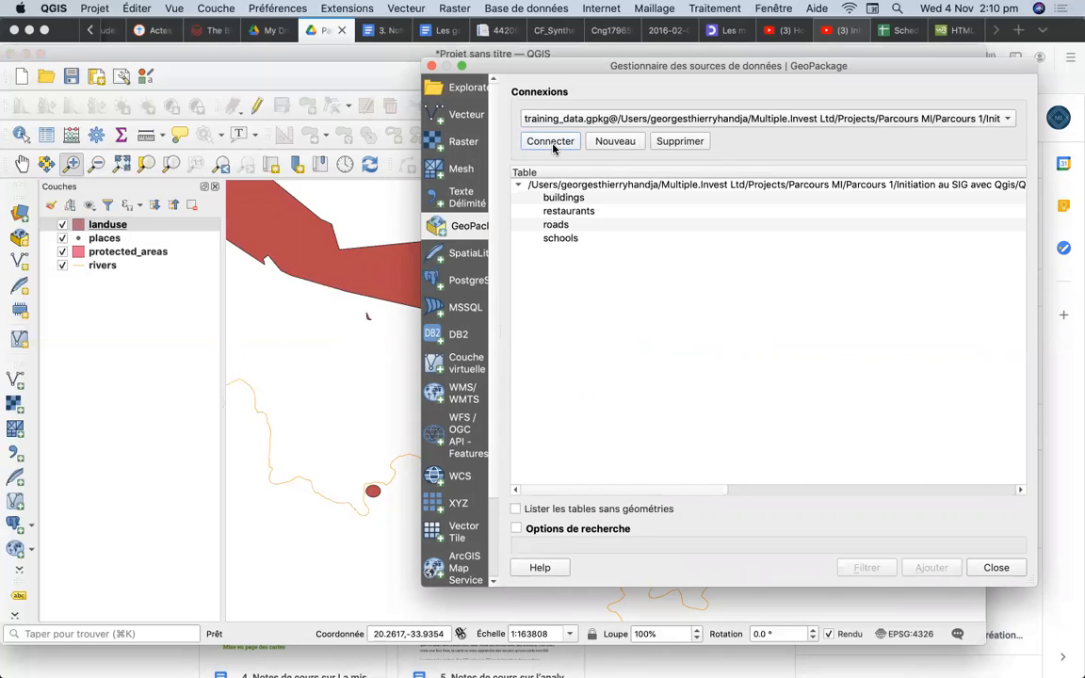
{"action": "left_click", "coordinate": [574, 199]}
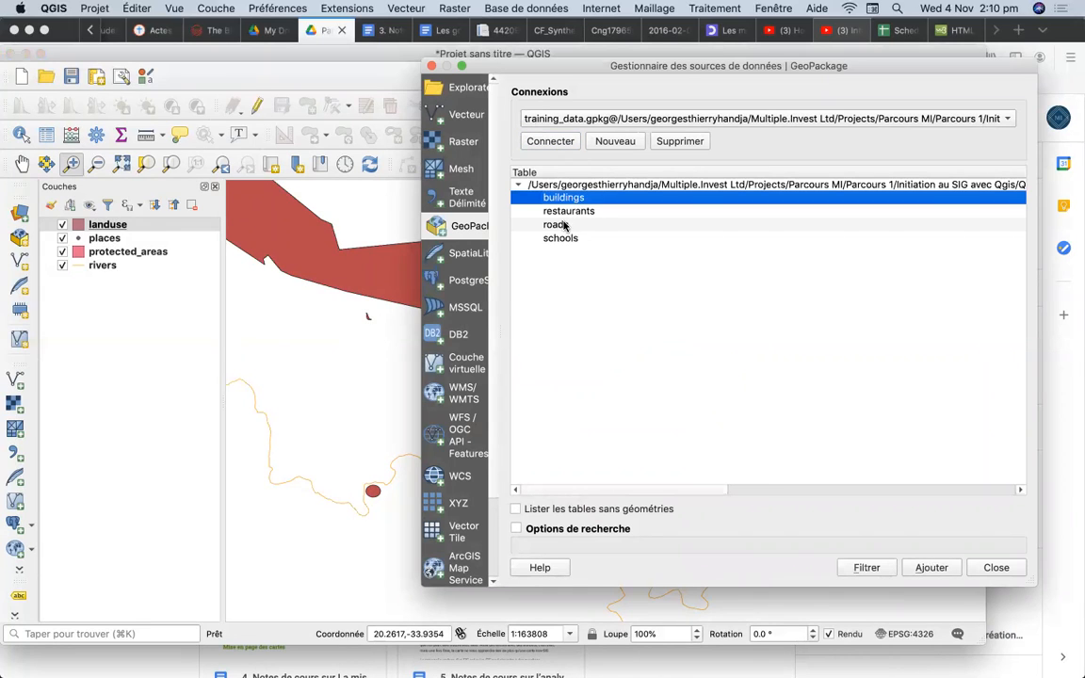
{"action": "left_click", "coordinate": [564, 226], "text": "super"}
{"action": "left_click", "coordinate": [568, 241], "text": "super"}
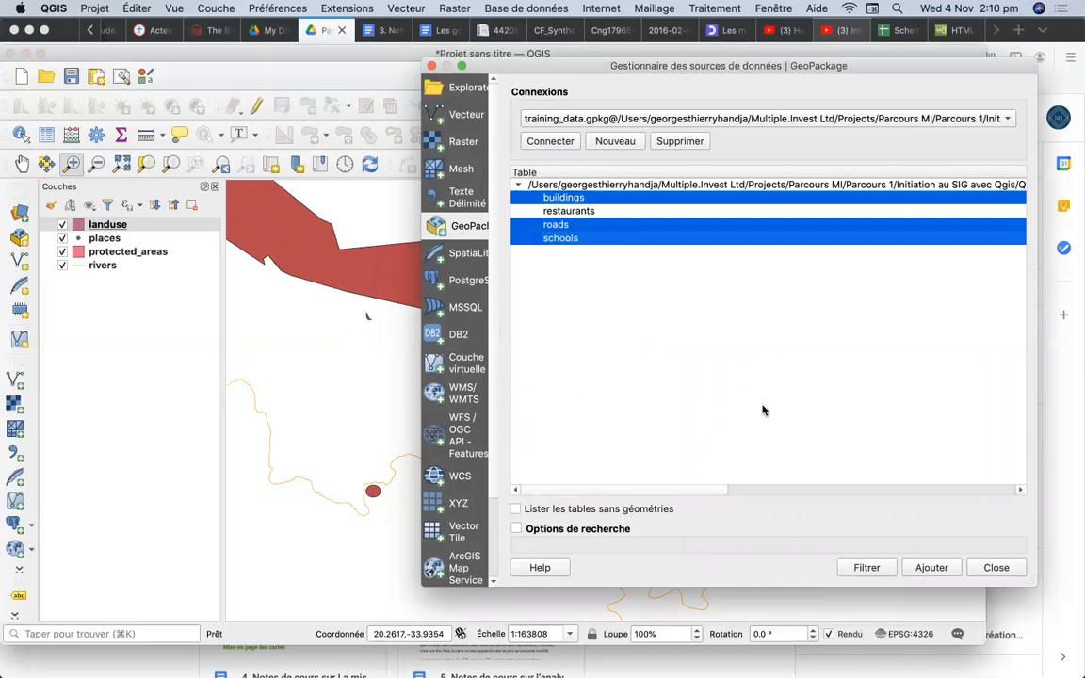
{"action": "left_click", "coordinate": [931, 568]}
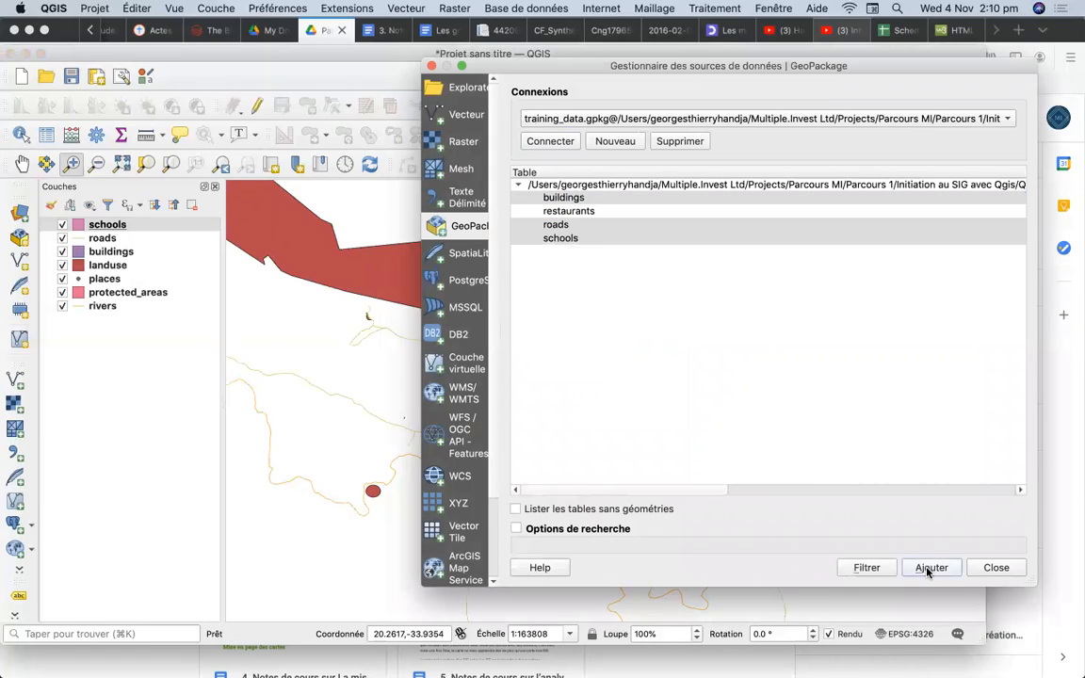
{"action": "left_click", "coordinate": [995, 568]}
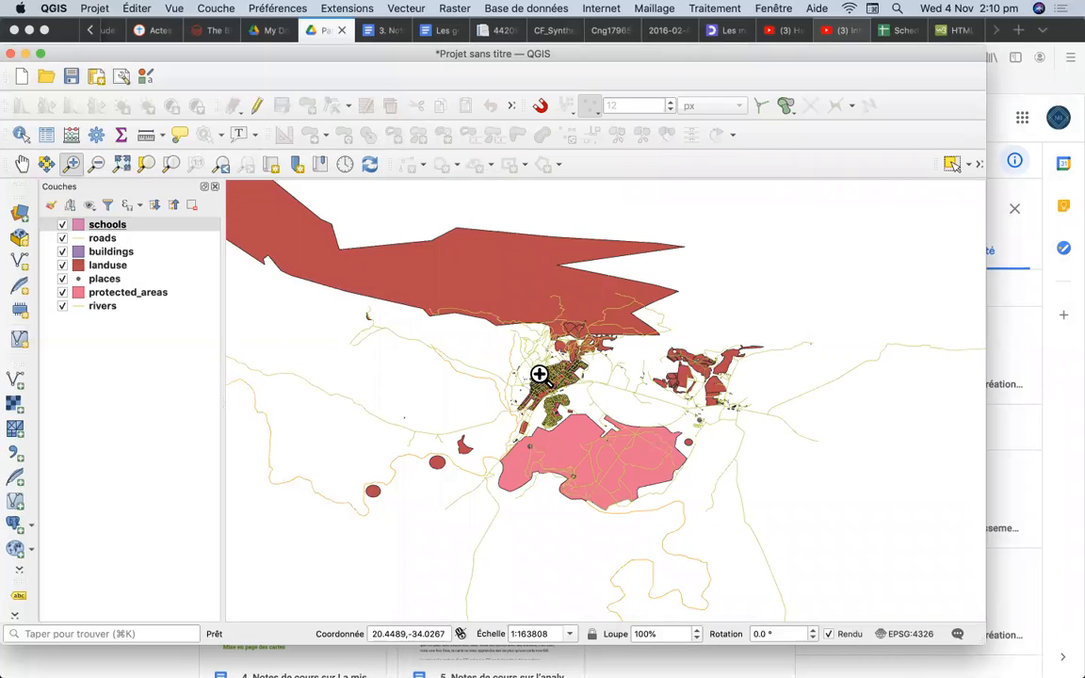
Step: Frame the map around the town and the southern protected area, and create an empty print layout titled "Lecon 2"
{"action": "left_click_drag", "start_coordinate": [612, 407], "coordinate": [772, 519]}
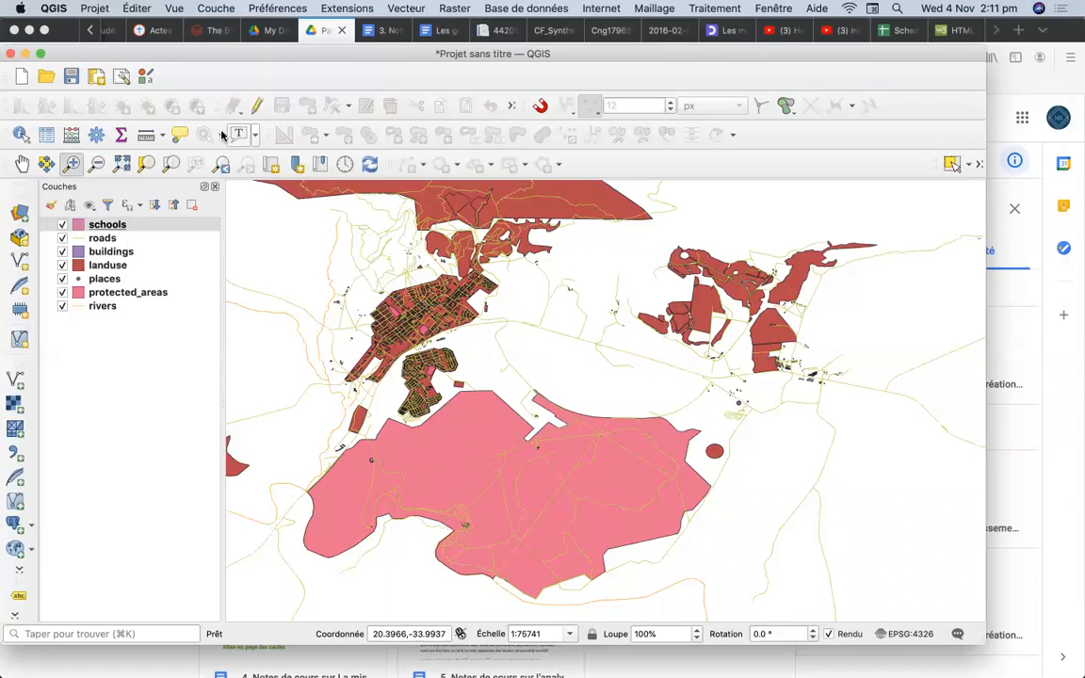
{"action": "left_click", "coordinate": [121, 78]}
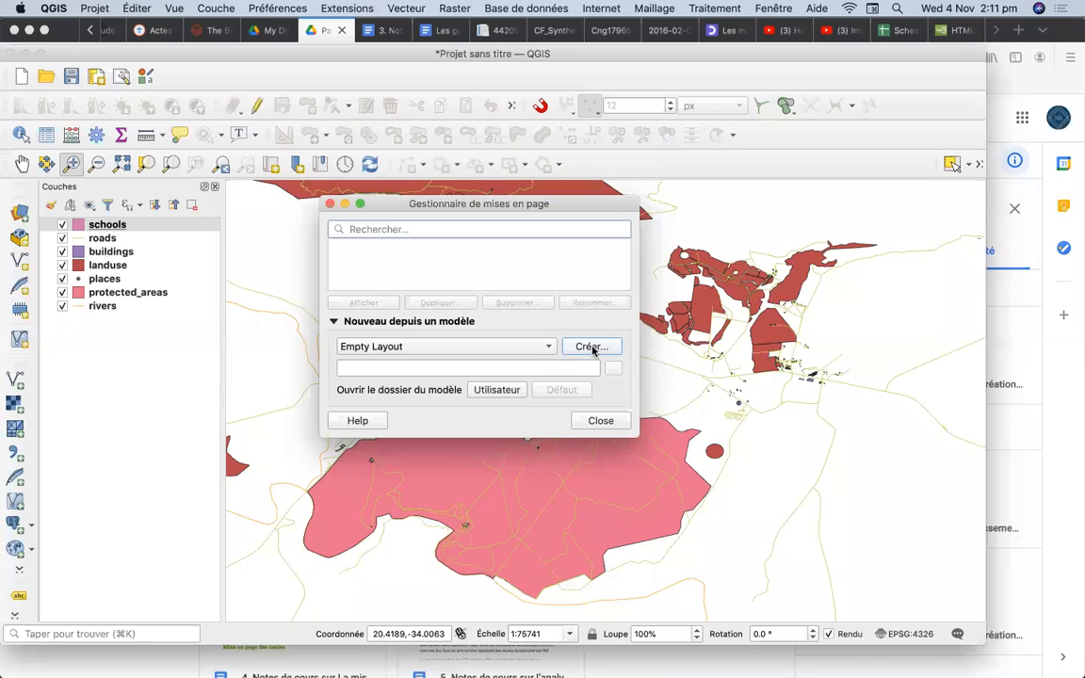
{"action": "left_click", "coordinate": [549, 348]}
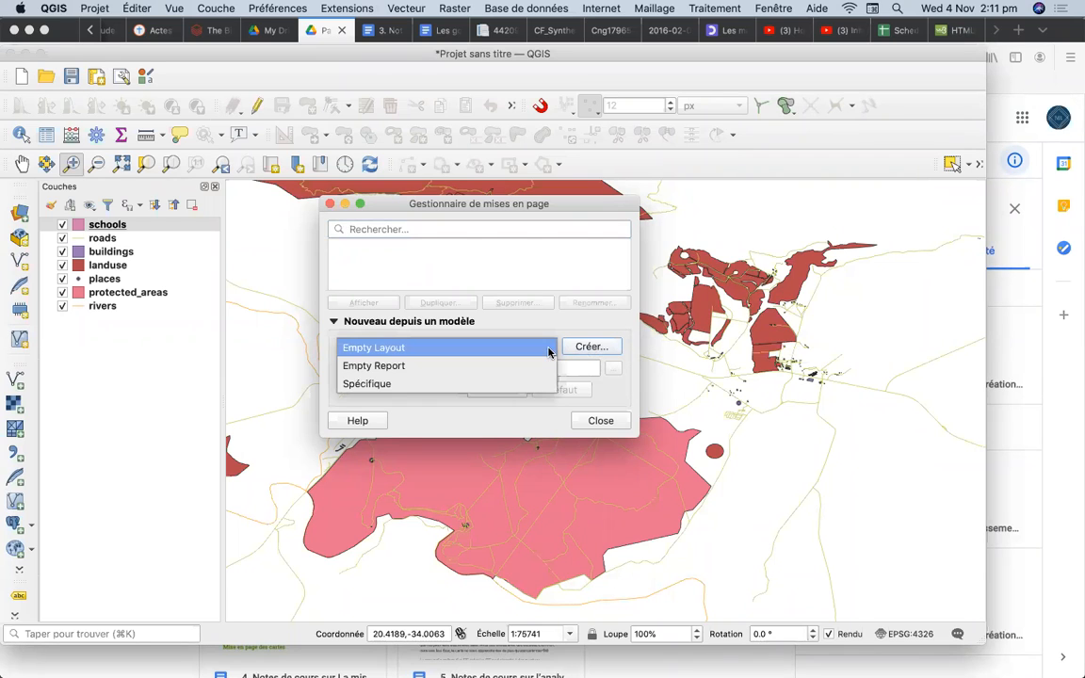
{"action": "left_click", "coordinate": [549, 349]}
{"action": "left_click", "coordinate": [589, 348]}
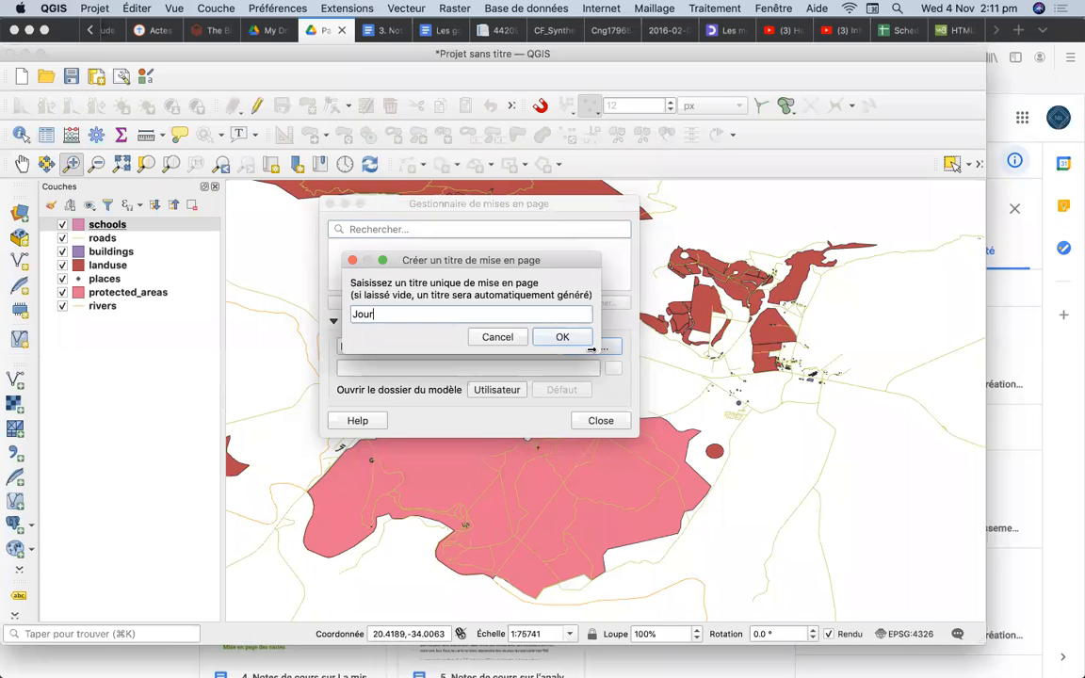
{"action": "key", "text": "BackSpace"}
{"action": "key", "text": "BackSpace"}
{"action": "type", "text": "on"}
{"action": "left_click", "coordinate": [562, 336]}
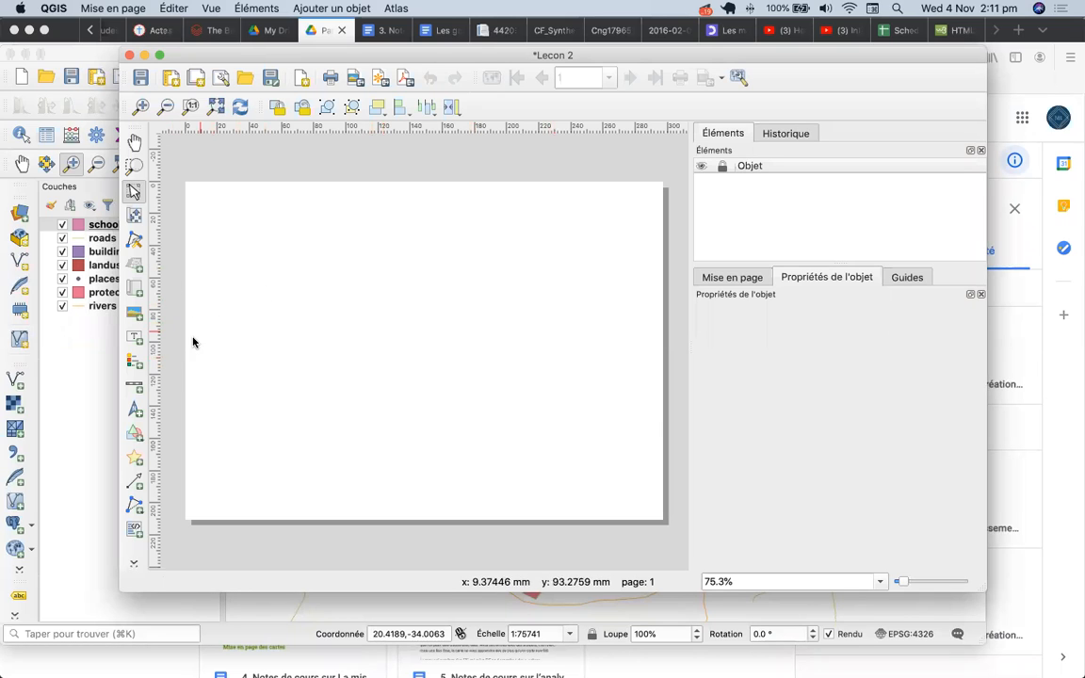
Step: Add a map item covering most of the layout page, leaving a margin on every side
{"action": "left_click", "coordinate": [134, 288]}
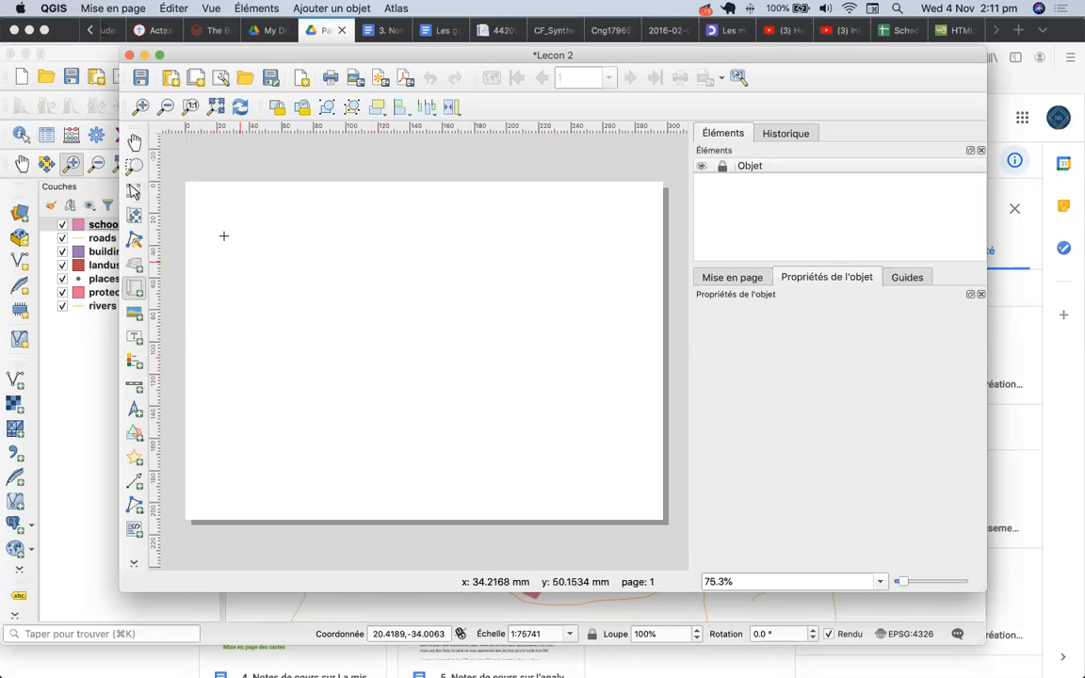
{"action": "left_click_drag", "start_coordinate": [207, 202], "coordinate": [629, 487]}
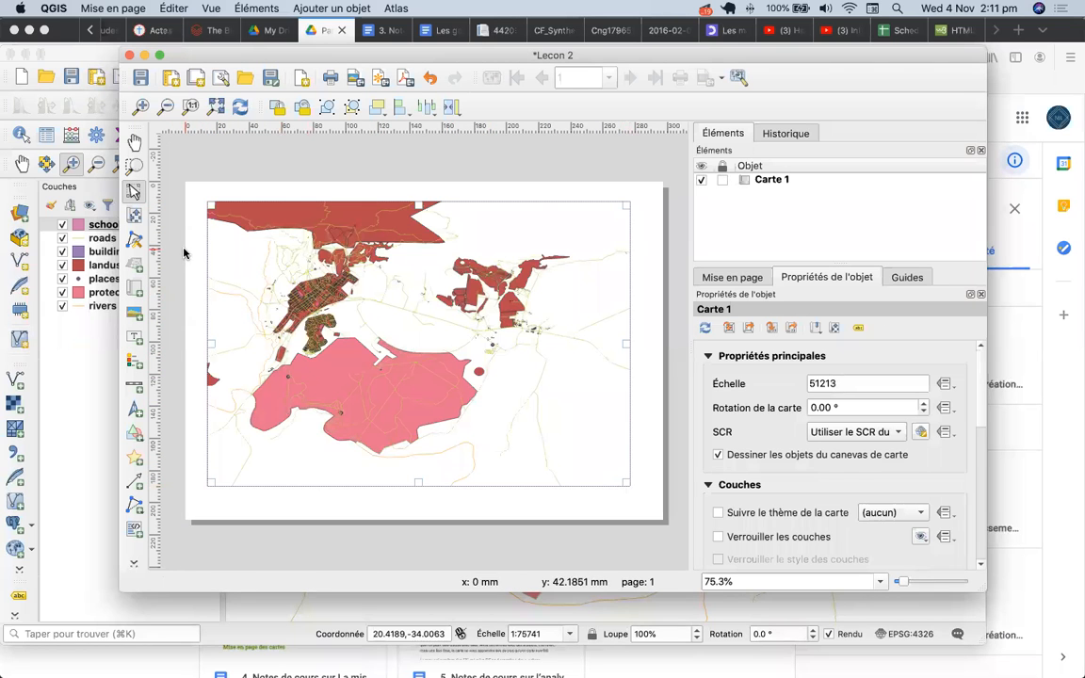
Step: Shift the content inside the map item down and to the right, keeping the item's frame in place
{"action": "left_click", "coordinate": [134, 141]}
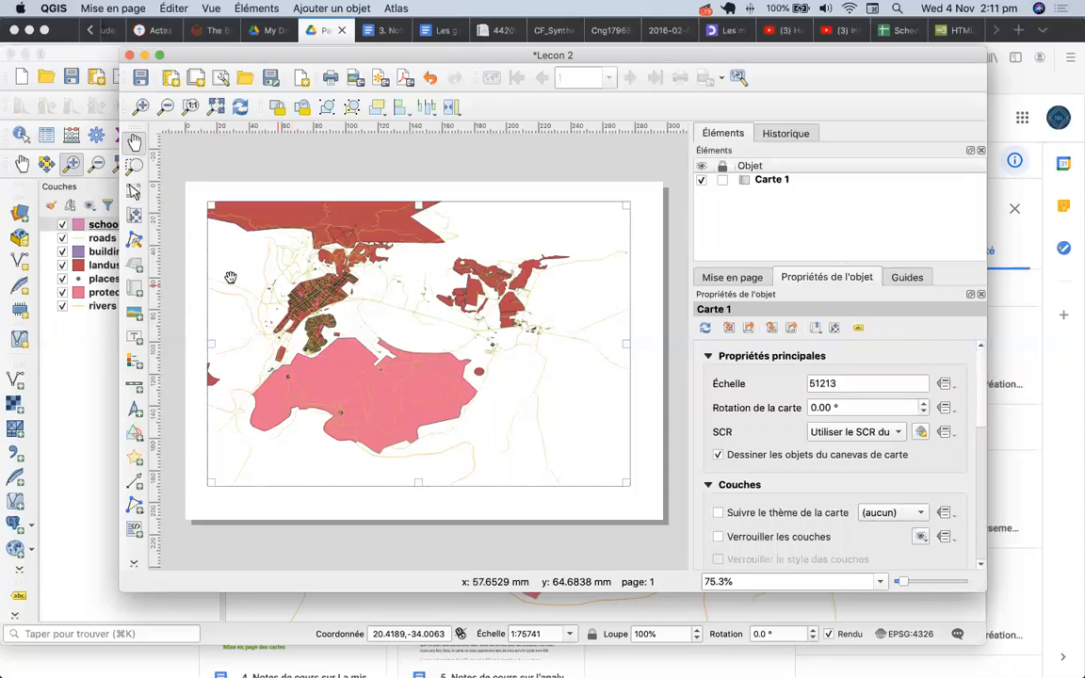
{"action": "left_click", "coordinate": [133, 215]}
{"action": "left_click_drag", "start_coordinate": [259, 271], "coordinate": [340, 319]}
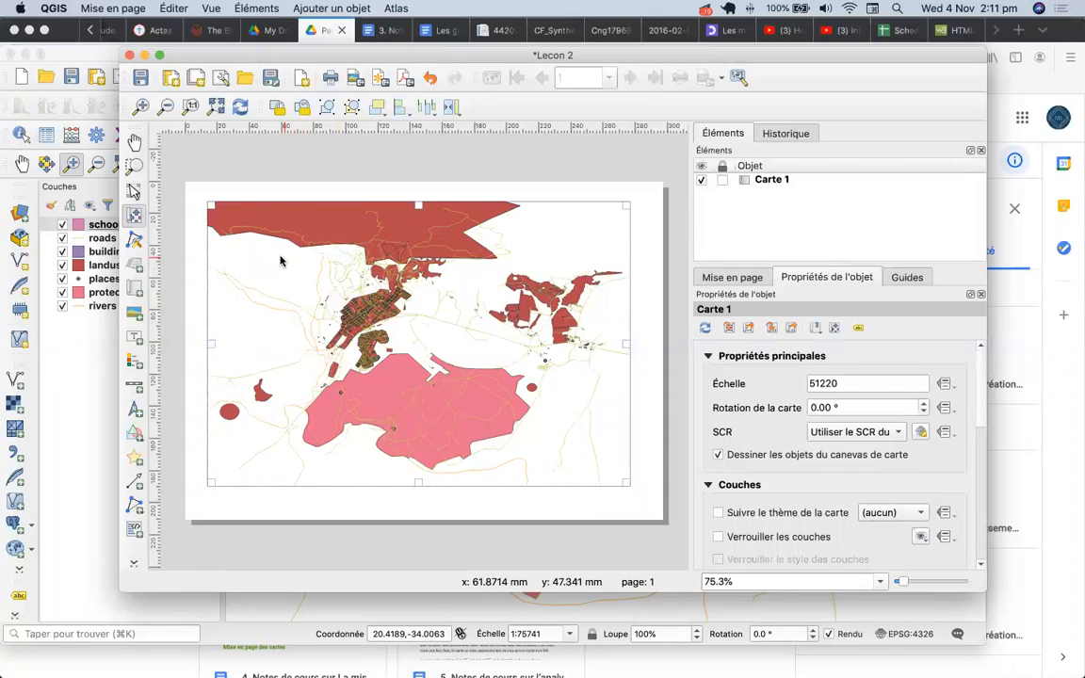
Step: Add a wide label above the map with the title text "Le plan d'utilisation de notre site"
{"action": "left_click", "coordinate": [134, 337]}
{"action": "left_click_drag", "start_coordinate": [224, 183], "coordinate": [606, 202]}
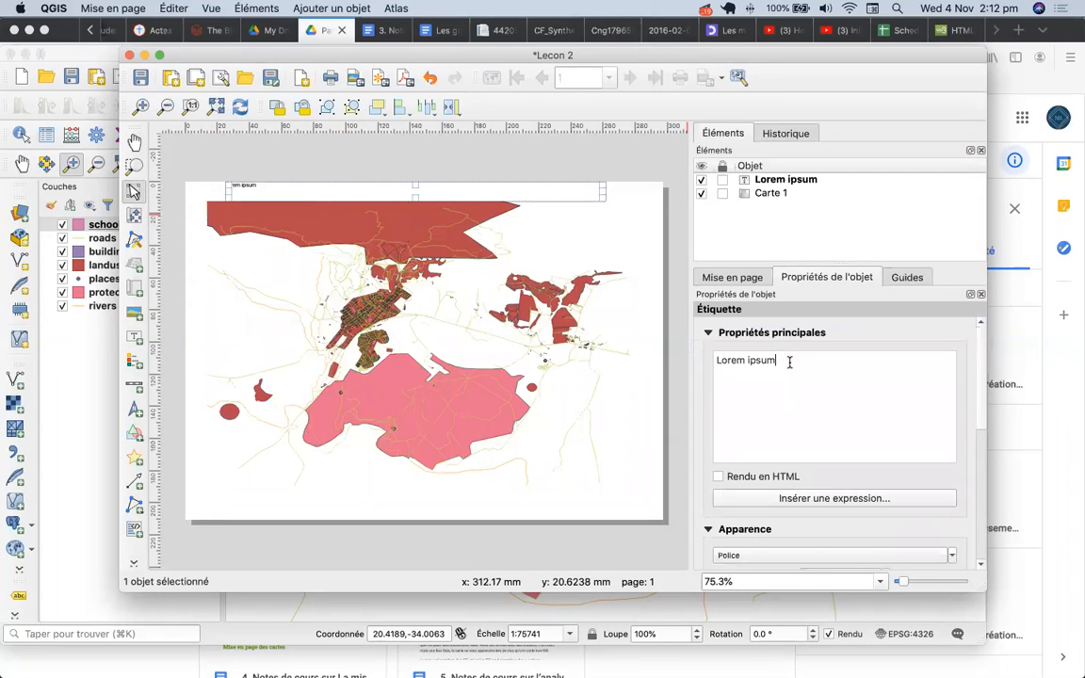
{"action": "left_click_drag", "start_coordinate": [789, 361], "coordinate": [678, 358]}
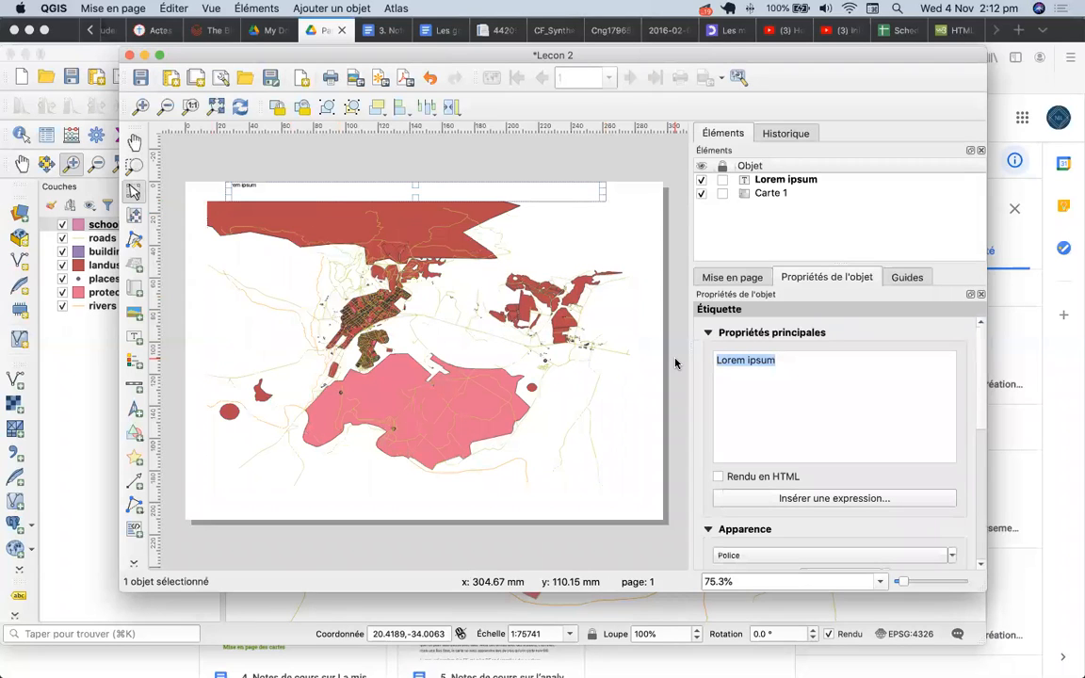
{"action": "type", "text": "Le plan d'u"}
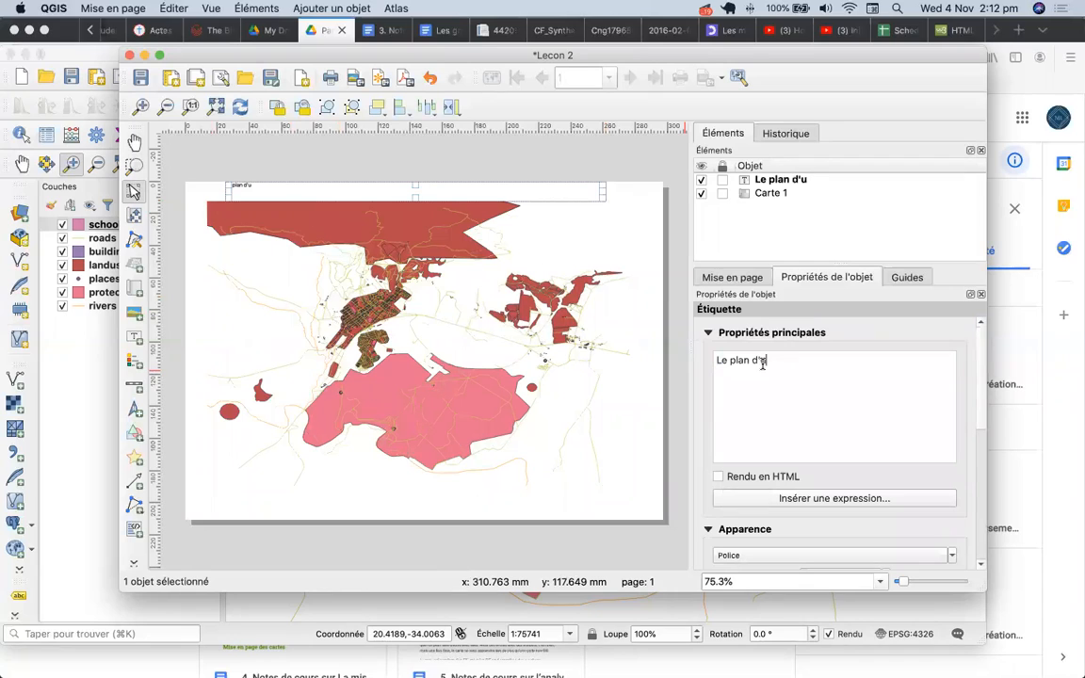
{"action": "type", "text": "sation de notre site"}
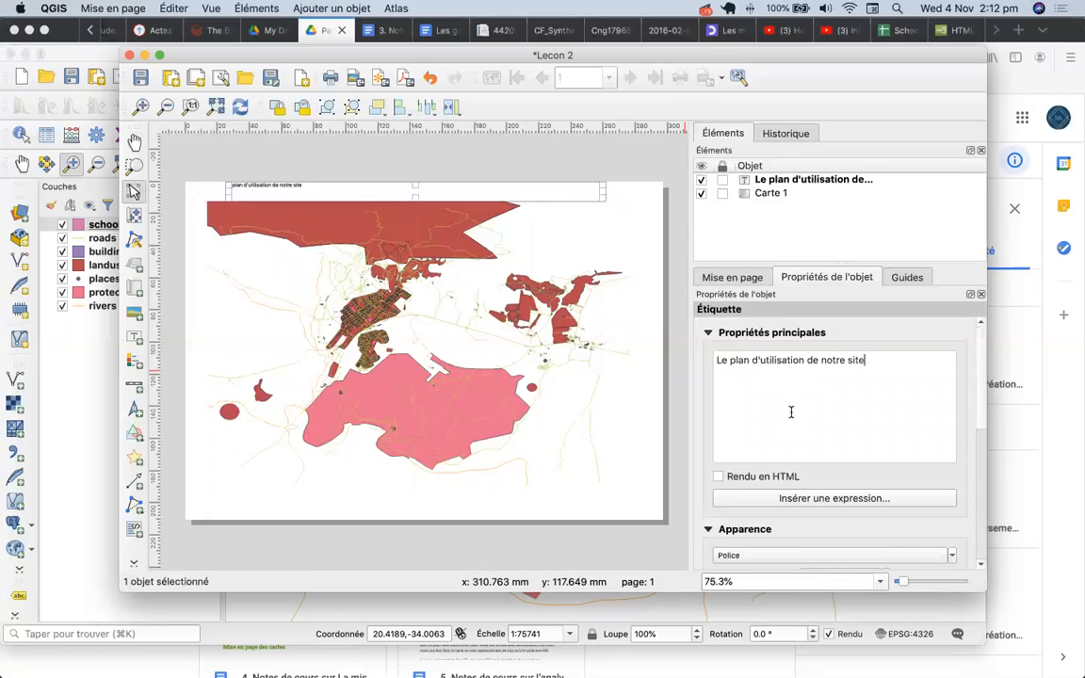
Step: Set the title label's font size to 72
{"action": "left_click", "coordinate": [800, 555]}
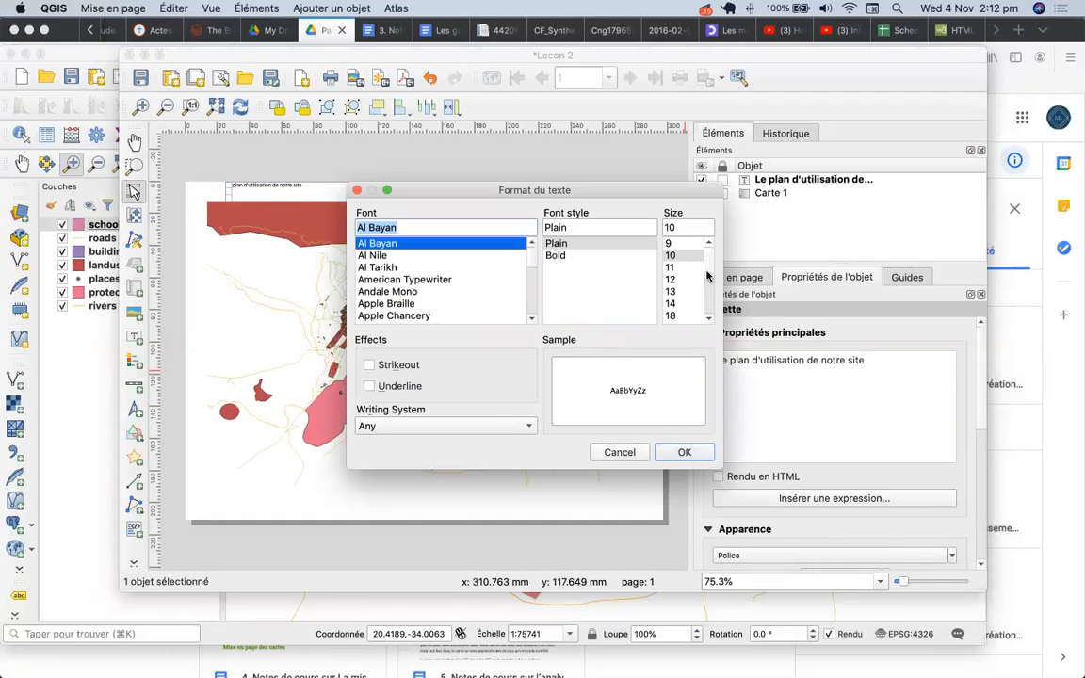
{"action": "scroll", "coordinate": [707, 275], "scroll_direction": "down", "scroll_amount": 3}
{"action": "left_click", "coordinate": [671, 292]}
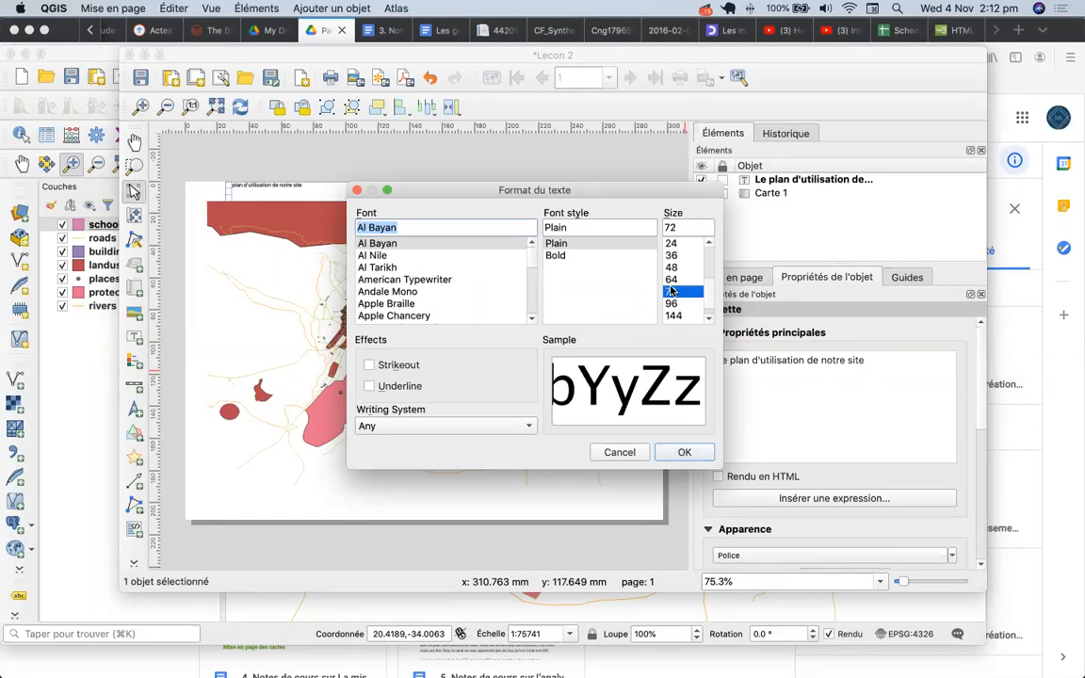
{"action": "left_click", "coordinate": [678, 451]}
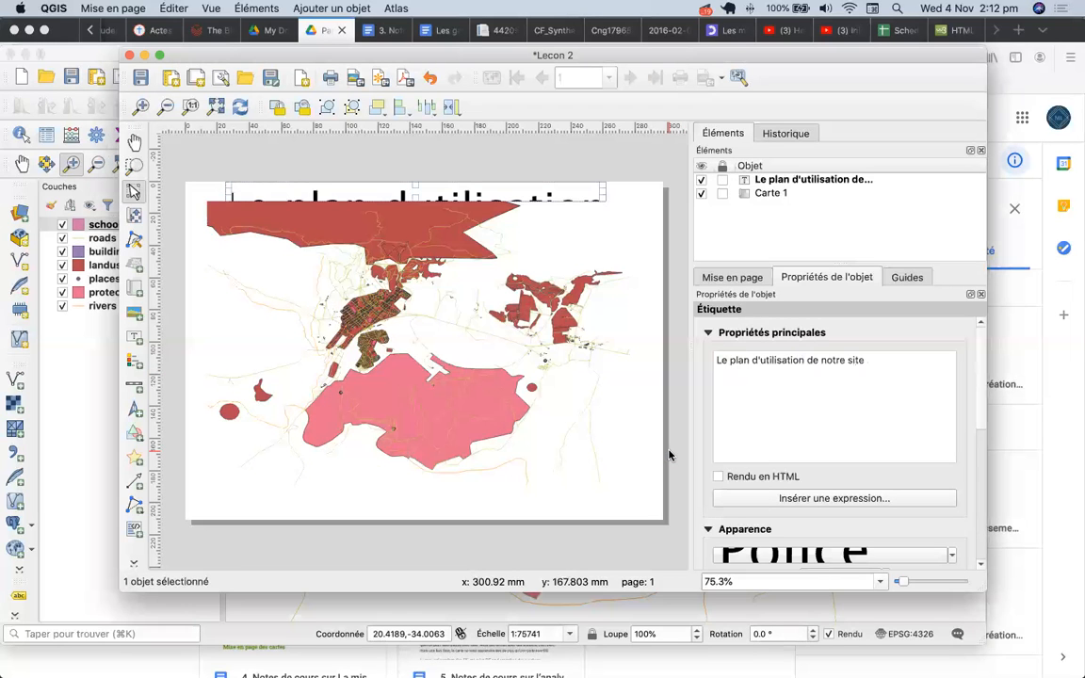
Step: Set the title label's font size to 24
{"action": "left_click", "coordinate": [829, 545]}
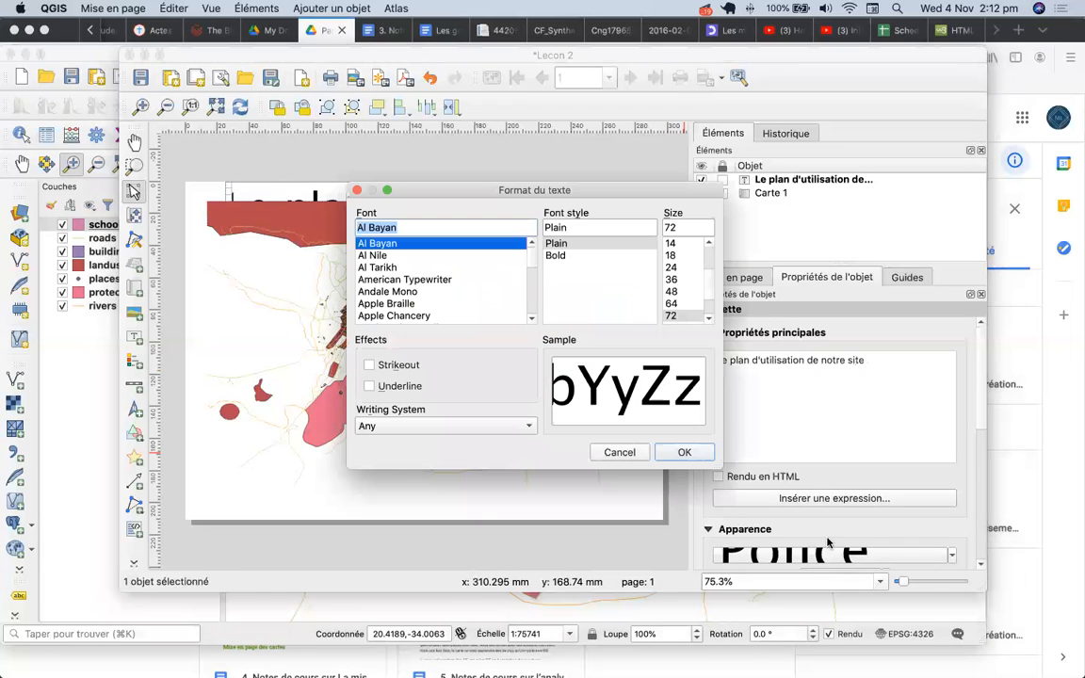
{"action": "scroll", "coordinate": [708, 250], "scroll_direction": "up", "scroll_amount": 4}
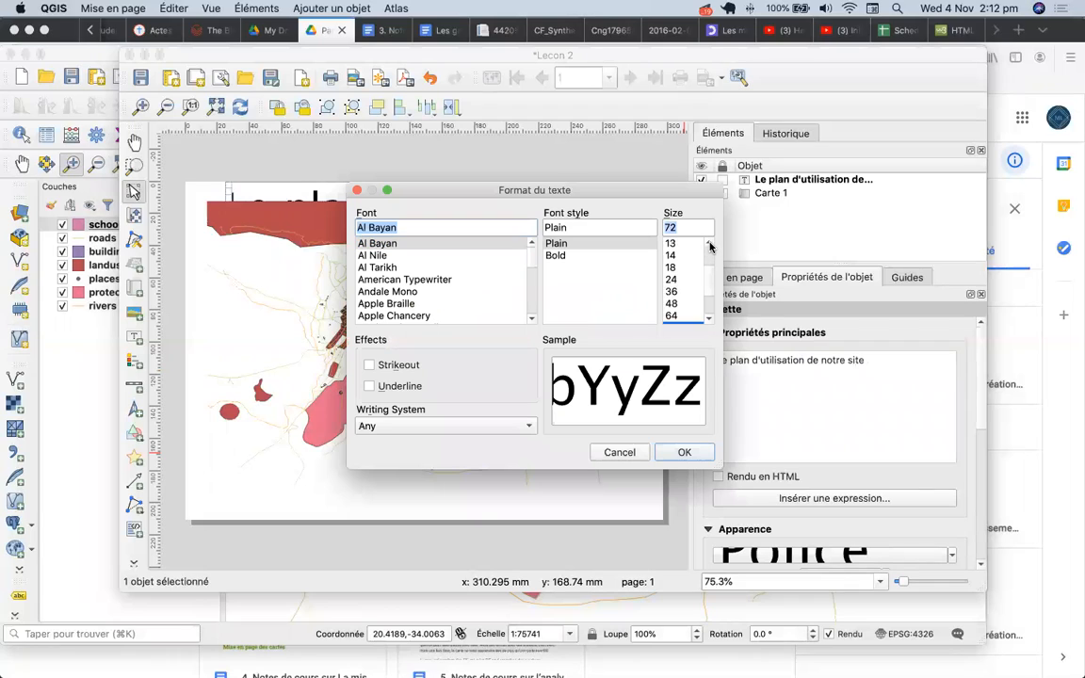
{"action": "left_click", "coordinate": [671, 316]}
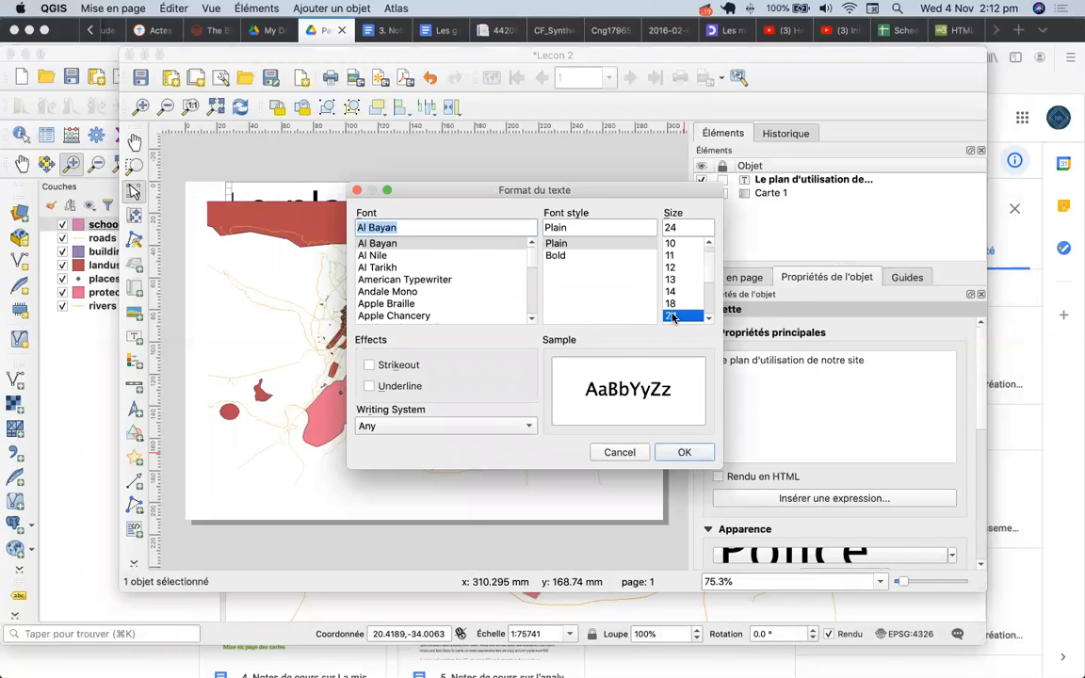
{"action": "left_click", "coordinate": [684, 454]}
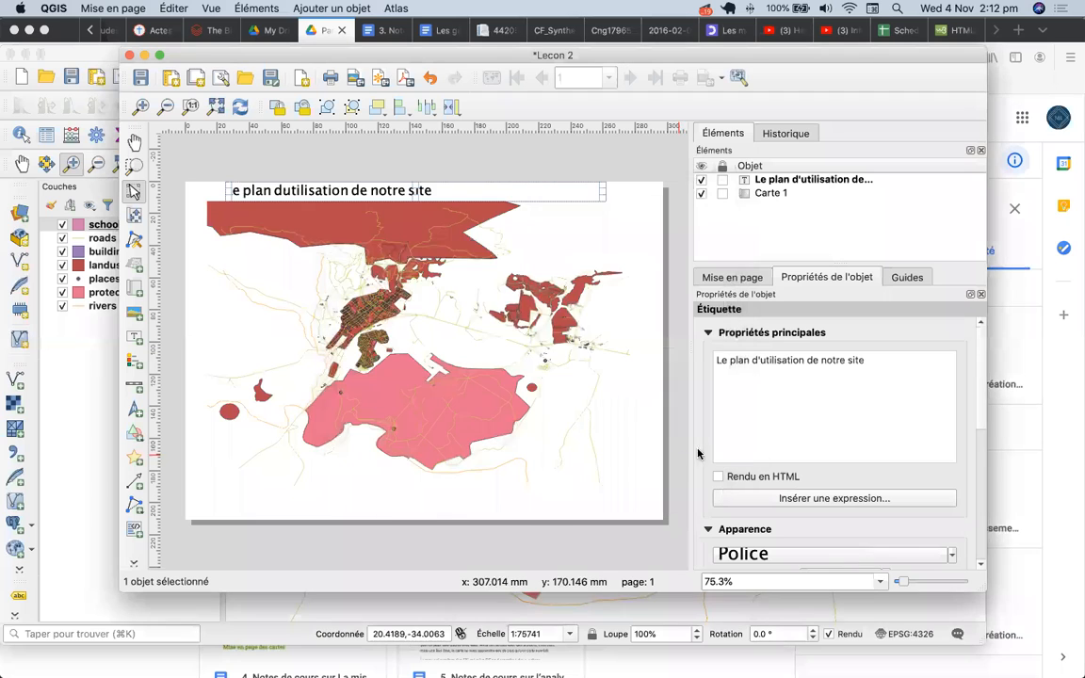
Step: Center the title text both horizontally and vertically within its label
{"action": "left_click_drag", "start_coordinate": [980, 411], "coordinate": [974, 488]}
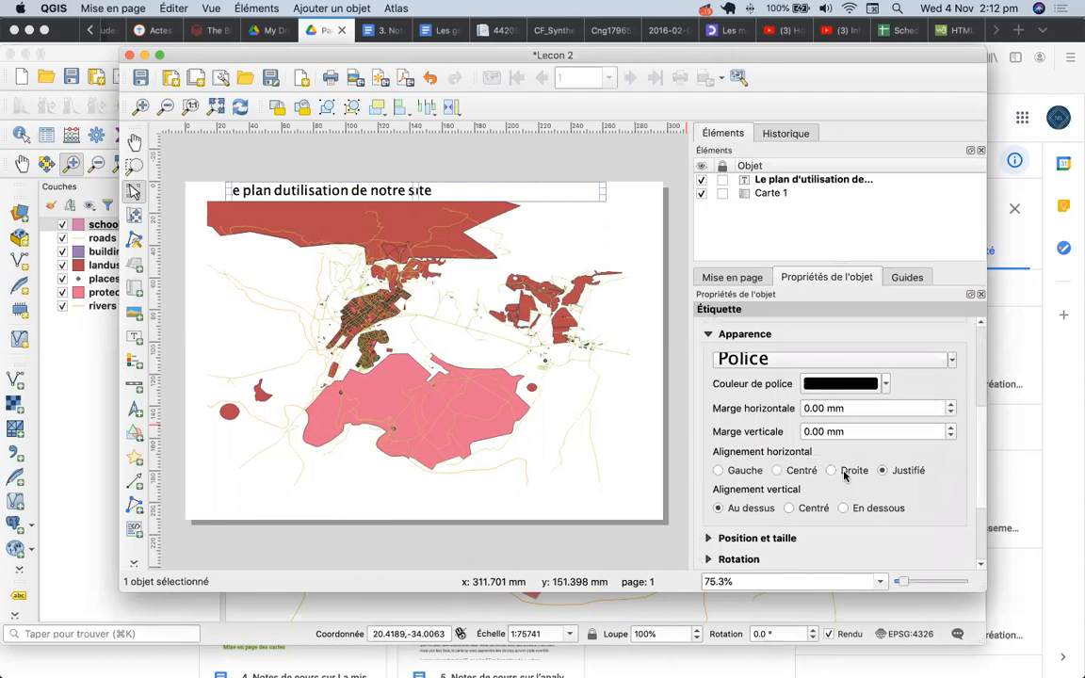
{"action": "left_click", "coordinate": [776, 470]}
{"action": "left_click", "coordinate": [789, 509]}
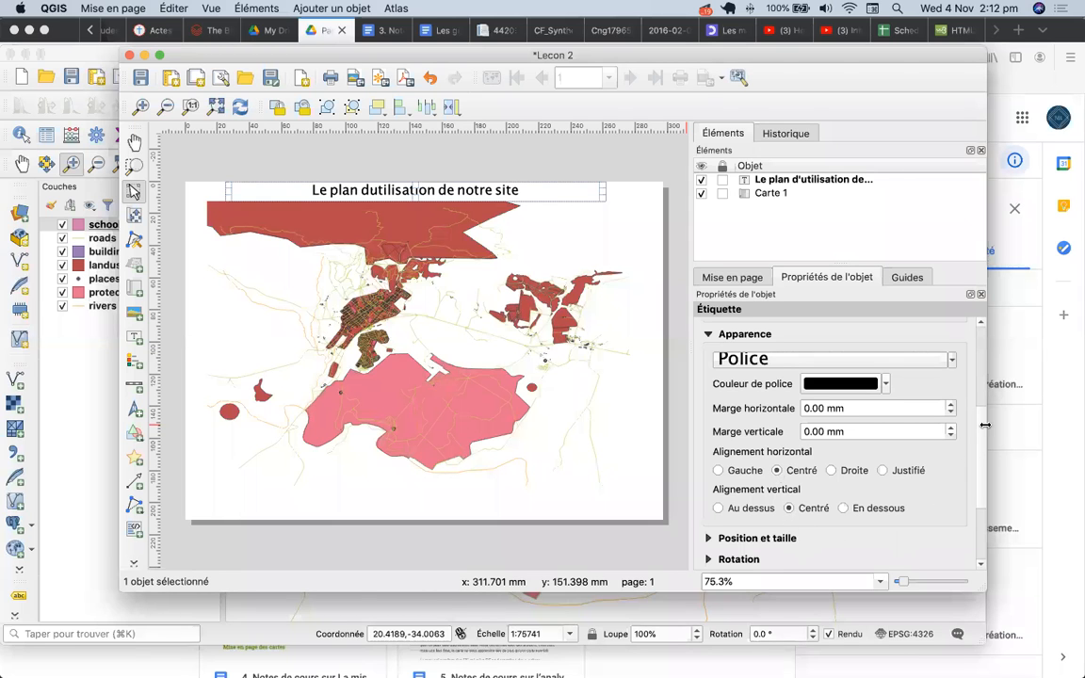
{"action": "left_click_drag", "start_coordinate": [985, 426], "coordinate": [982, 446]}
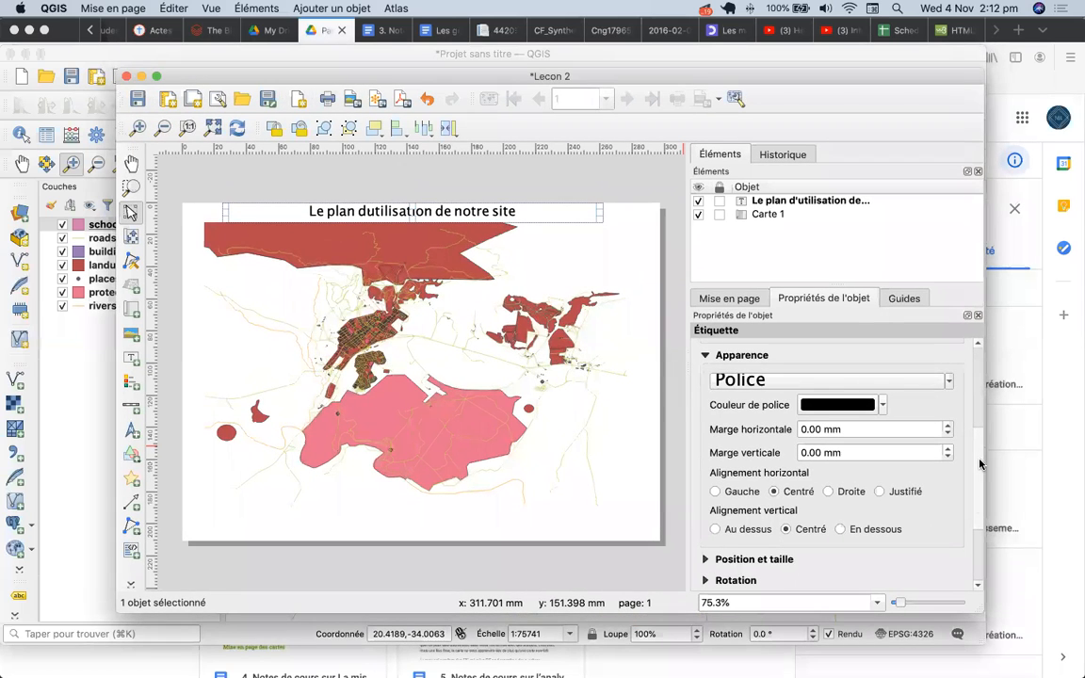
{"action": "scroll", "coordinate": [881, 412], "scroll_direction": "down", "scroll_amount": 3}
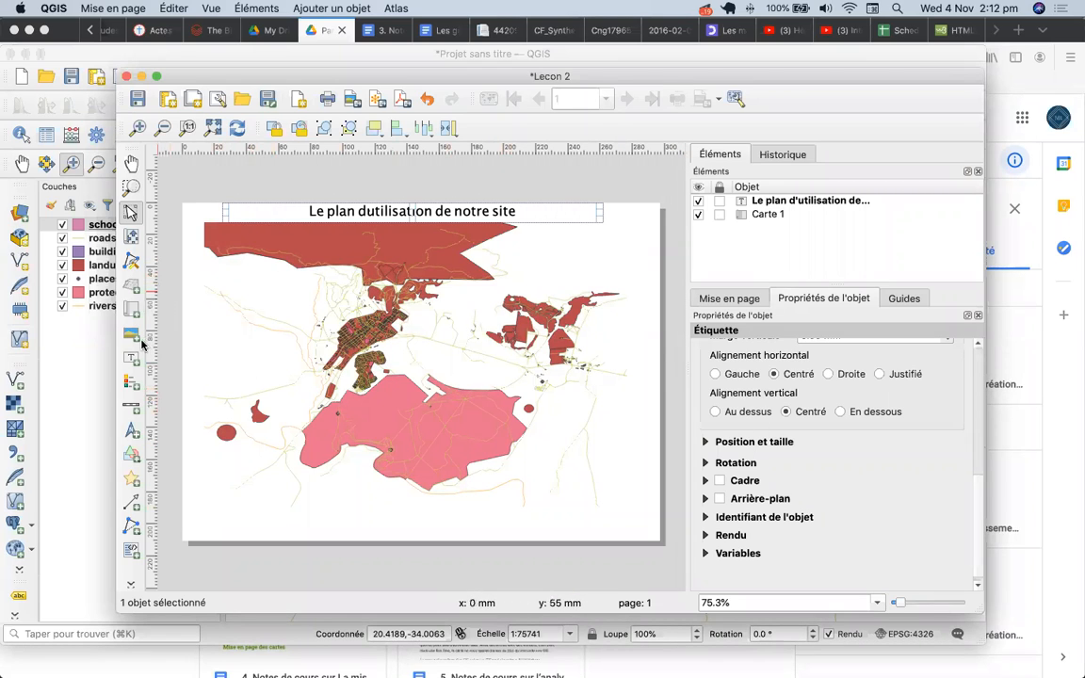
Step: Add a legend for Carte 1 in the lower-right corner of the map
{"action": "left_click", "coordinate": [131, 381]}
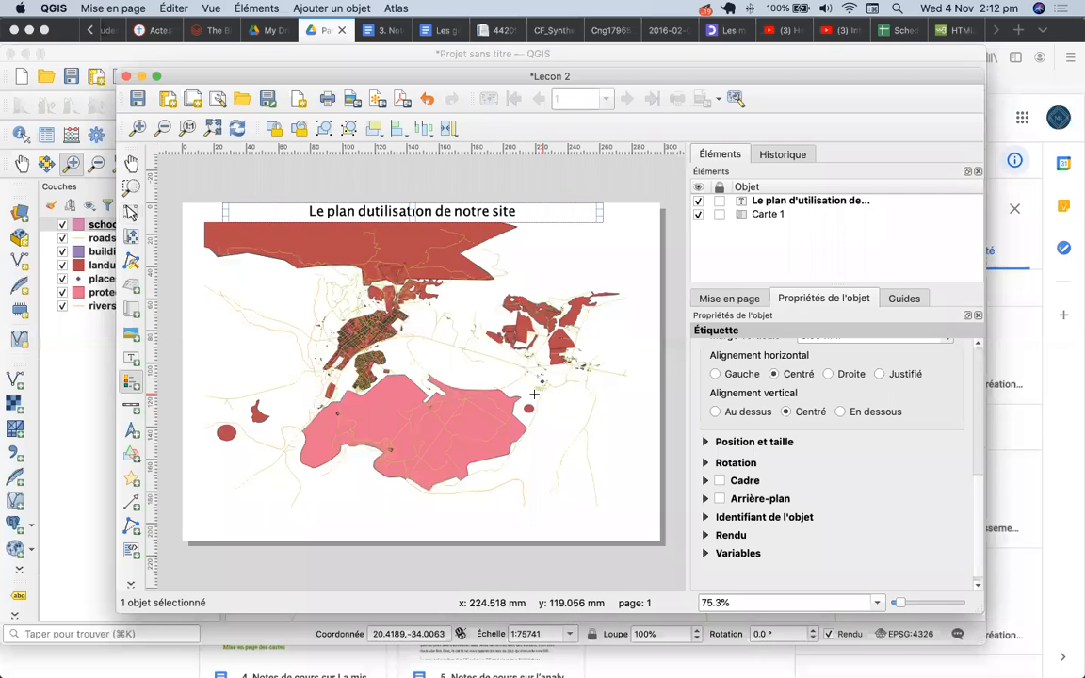
{"action": "left_click", "coordinate": [575, 431]}
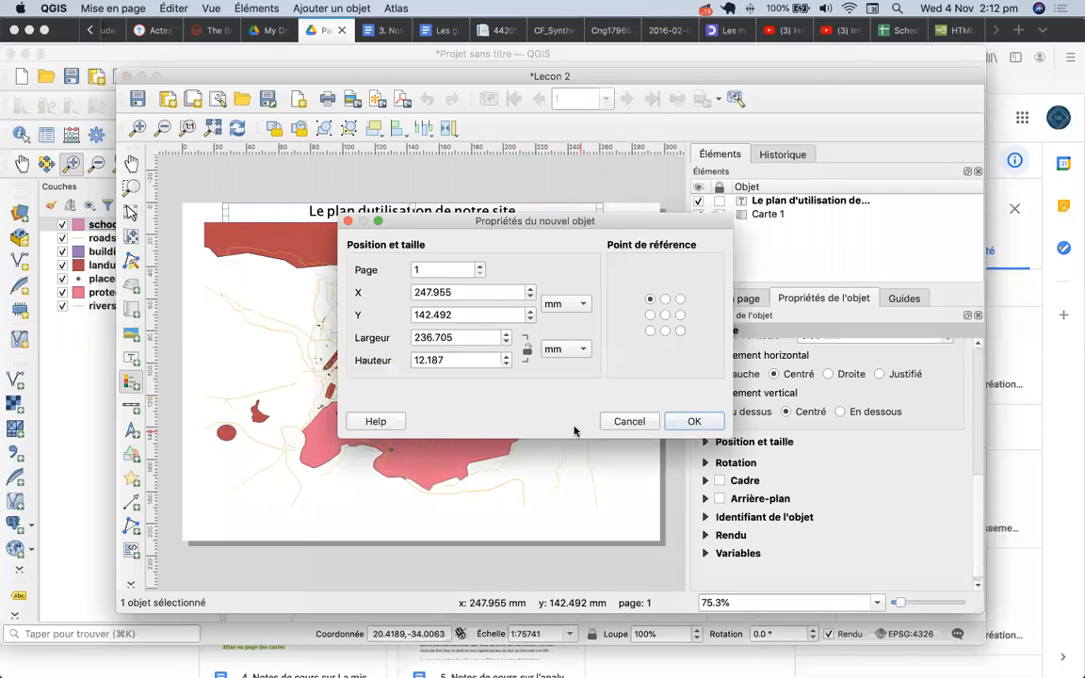
{"action": "left_click", "coordinate": [629, 422]}
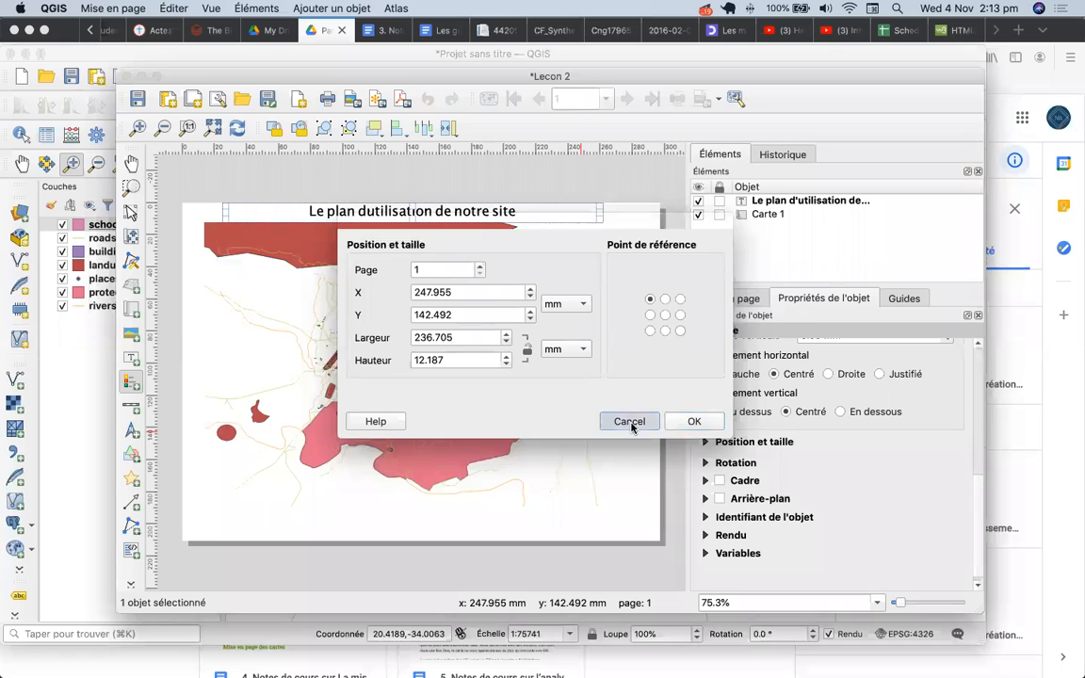
{"action": "left_click_drag", "start_coordinate": [584, 416], "coordinate": [654, 539]}
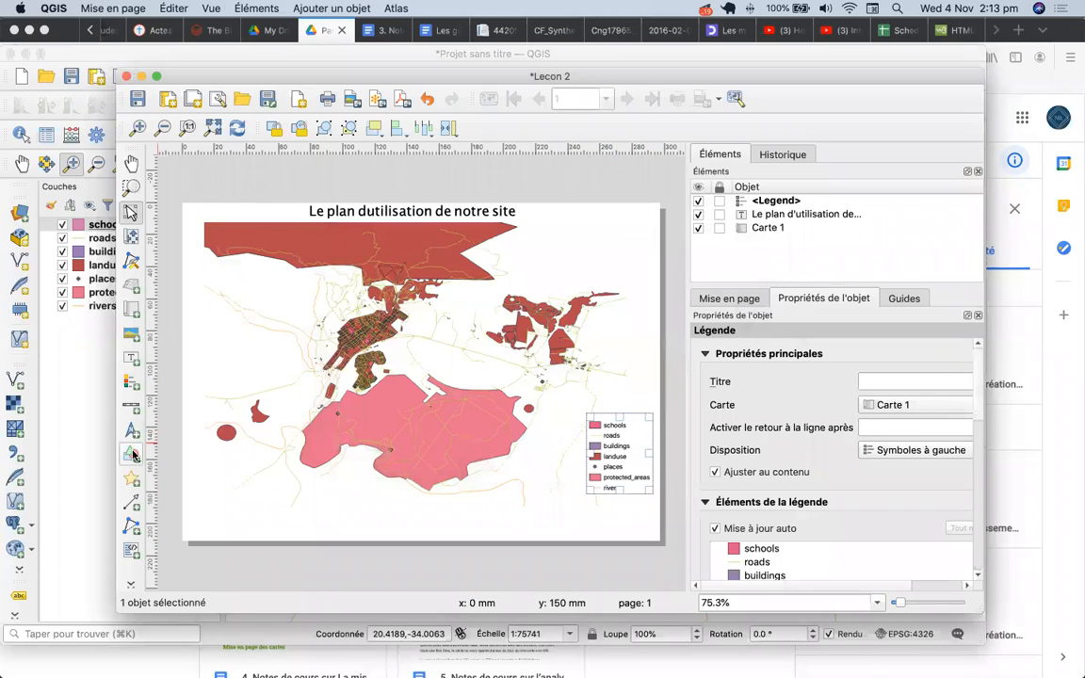
Step: Add a scale bar for Carte 1 in the lower-left corner of the map
{"action": "left_click", "coordinate": [131, 406]}
{"action": "left_click_drag", "start_coordinate": [217, 491], "coordinate": [302, 516]}
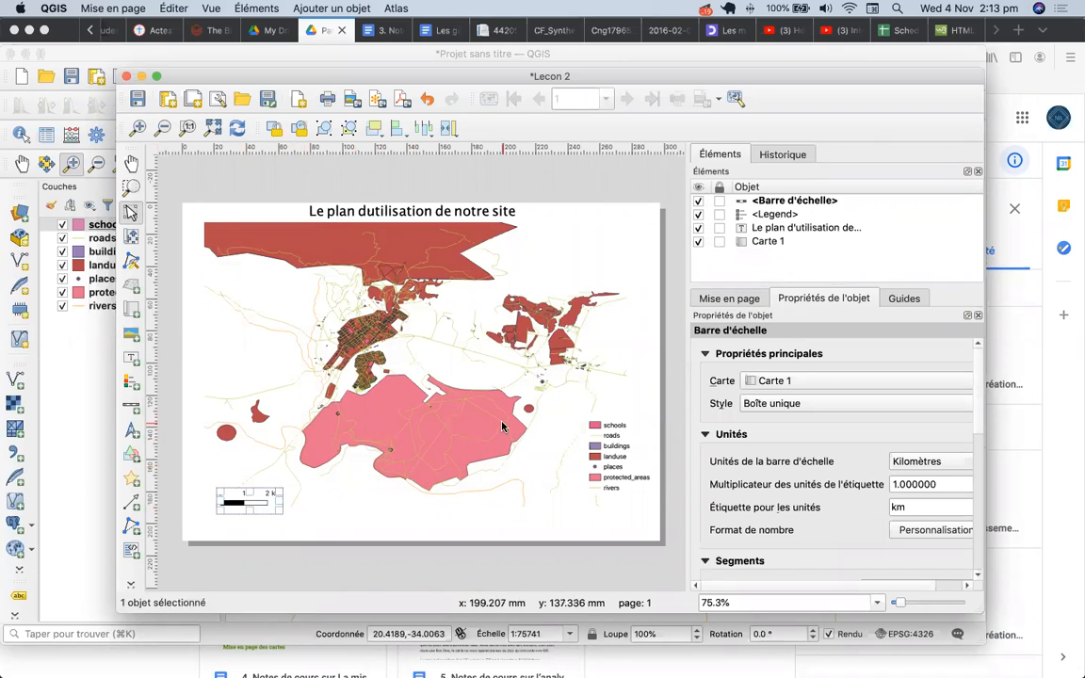
{"action": "left_click", "coordinate": [420, 504]}
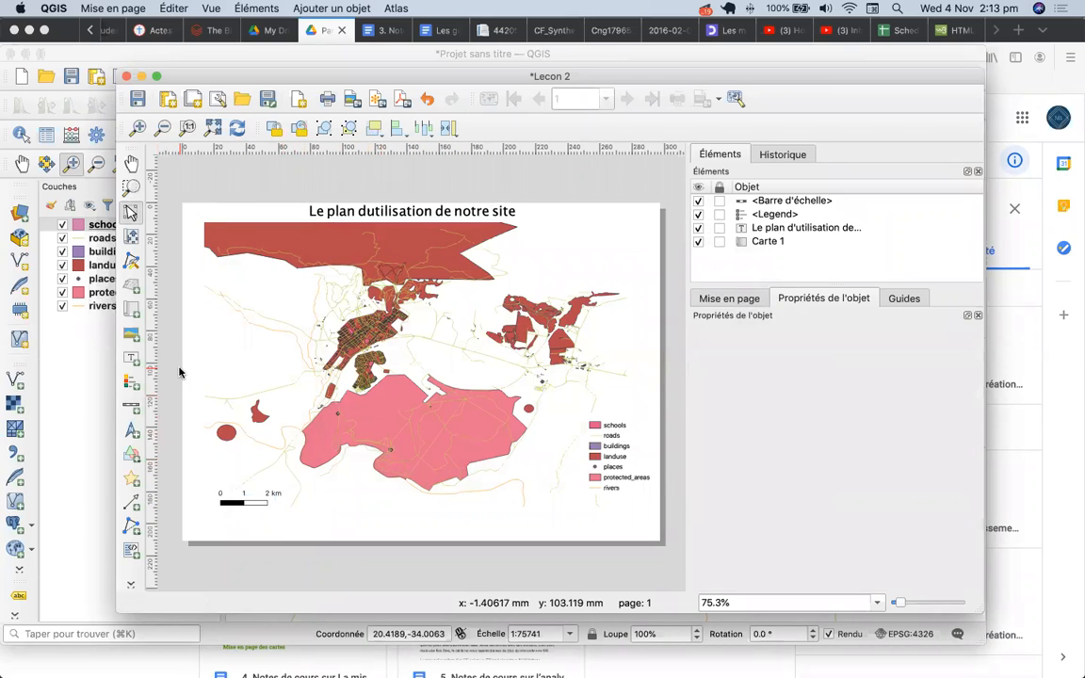
Step: Add a north arrow just above the scale bar in the lower-left part of the map
{"action": "left_click", "coordinate": [133, 431]}
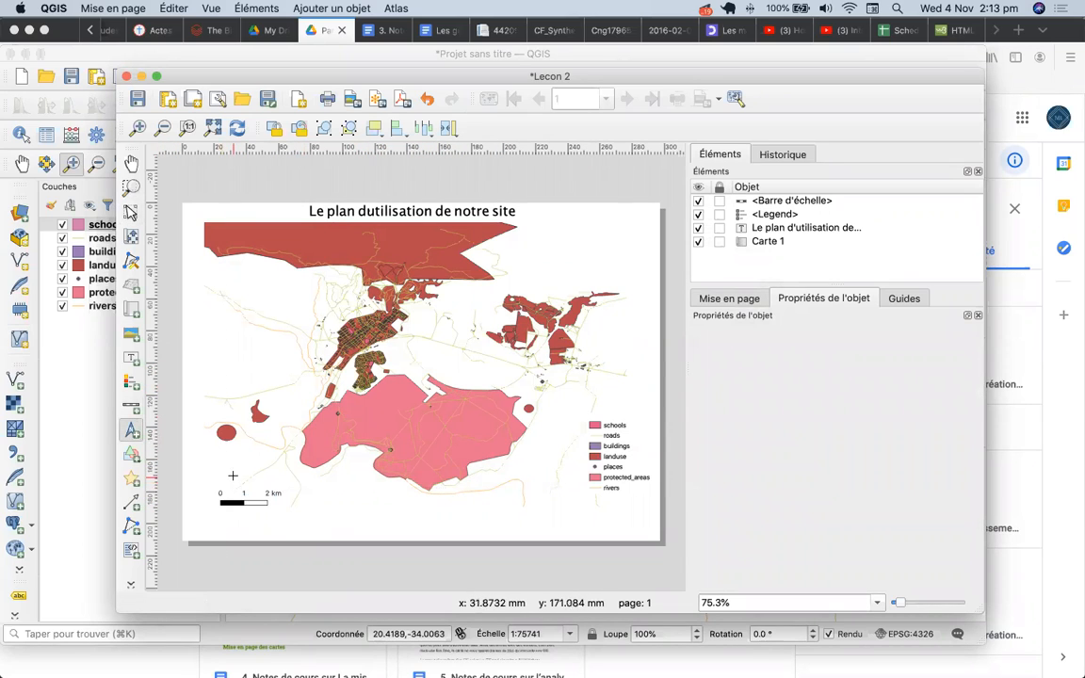
{"action": "mouse_move", "coordinate": [231, 464]}
{"action": "left_mouse_down"}
{"action": "mouse_move", "coordinate": [264, 493]}
{"action": "mouse_move", "coordinate": [218, 467]}
{"action": "mouse_move", "coordinate": [217, 455]}
{"action": "mouse_move", "coordinate": [242, 468]}
{"action": "left_mouse_up"}
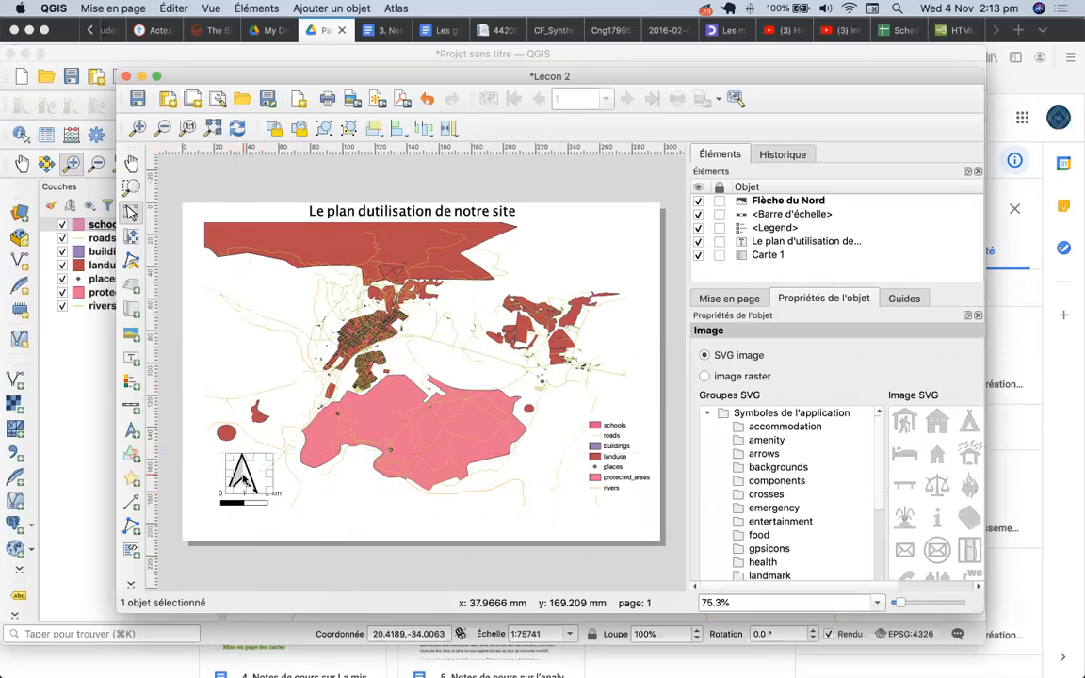
{"action": "left_click", "coordinate": [309, 522]}
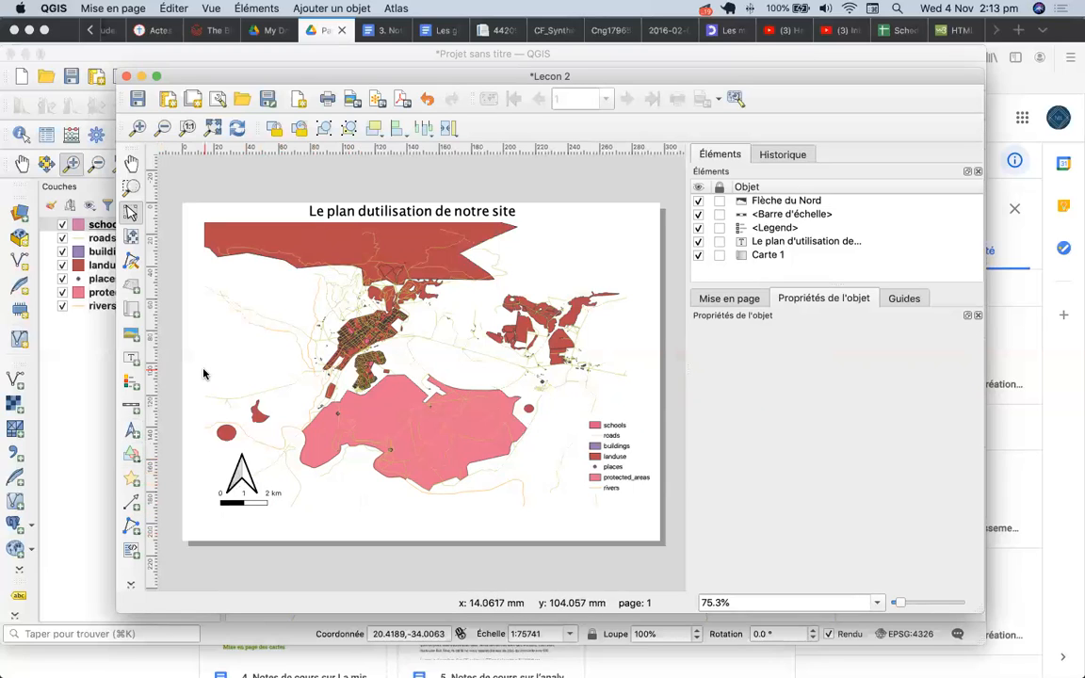
Step: Add a label below the map reading "Cette carte a ete produite lors de la formation sur l'utilisation de Qgis dans la gestion des donnees"
{"action": "left_click", "coordinate": [132, 358]}
{"action": "left_click_drag", "start_coordinate": [319, 507], "coordinate": [563, 531]}
{"action": "left_click_drag", "start_coordinate": [782, 385], "coordinate": [711, 381]}
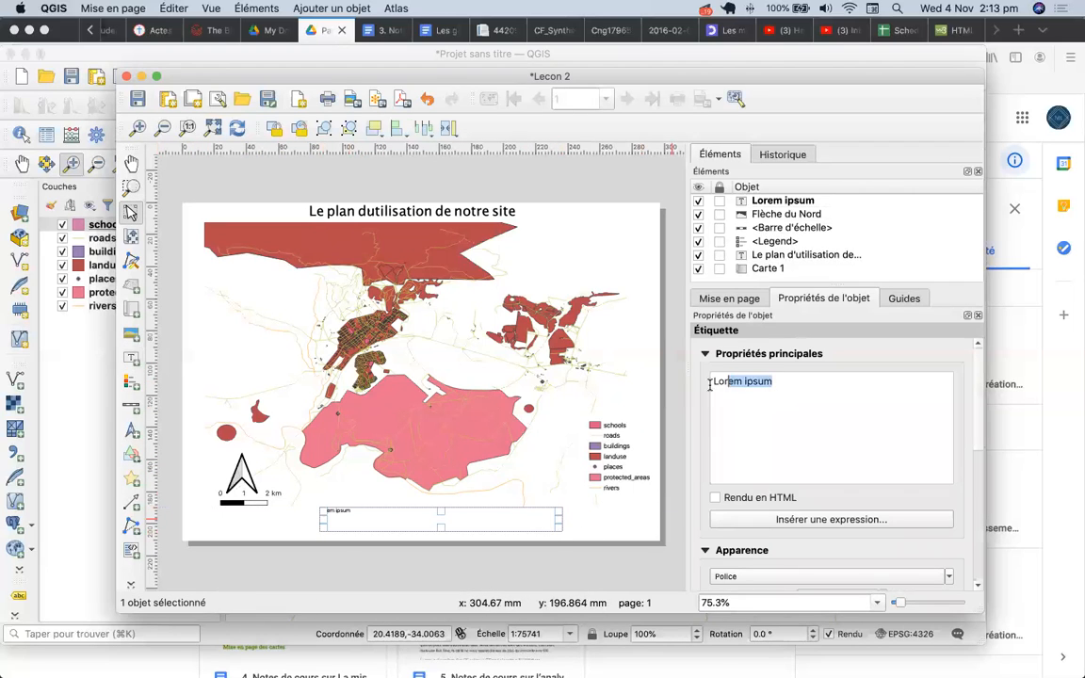
{"action": "type", "text": "Cett"}
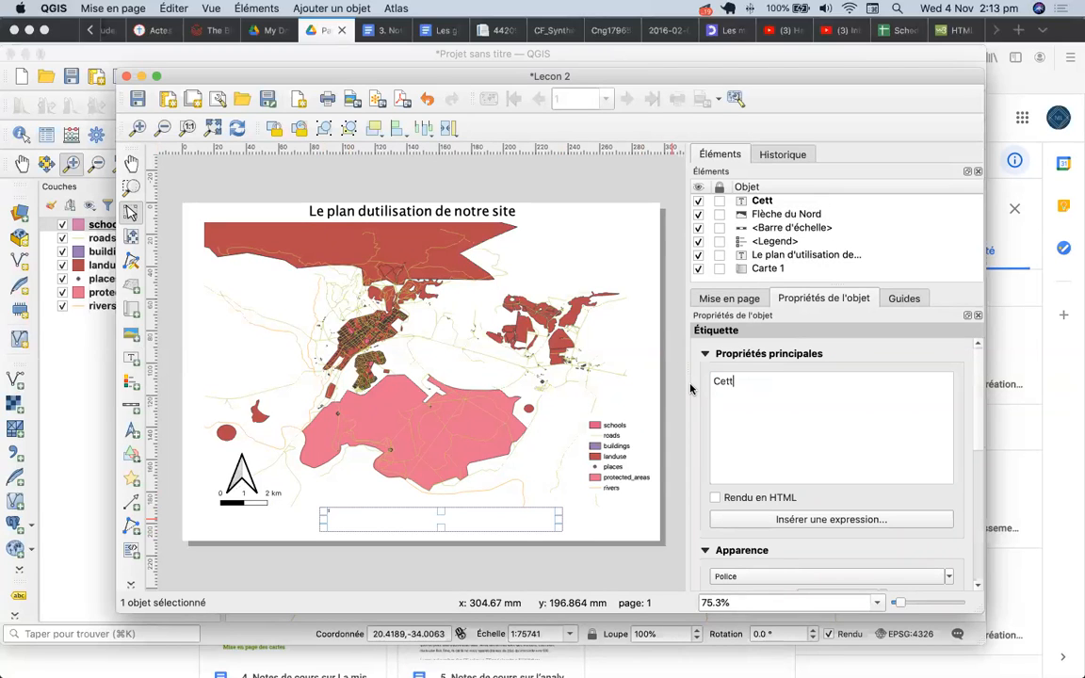
{"action": "type", "text": "e carte a et"}
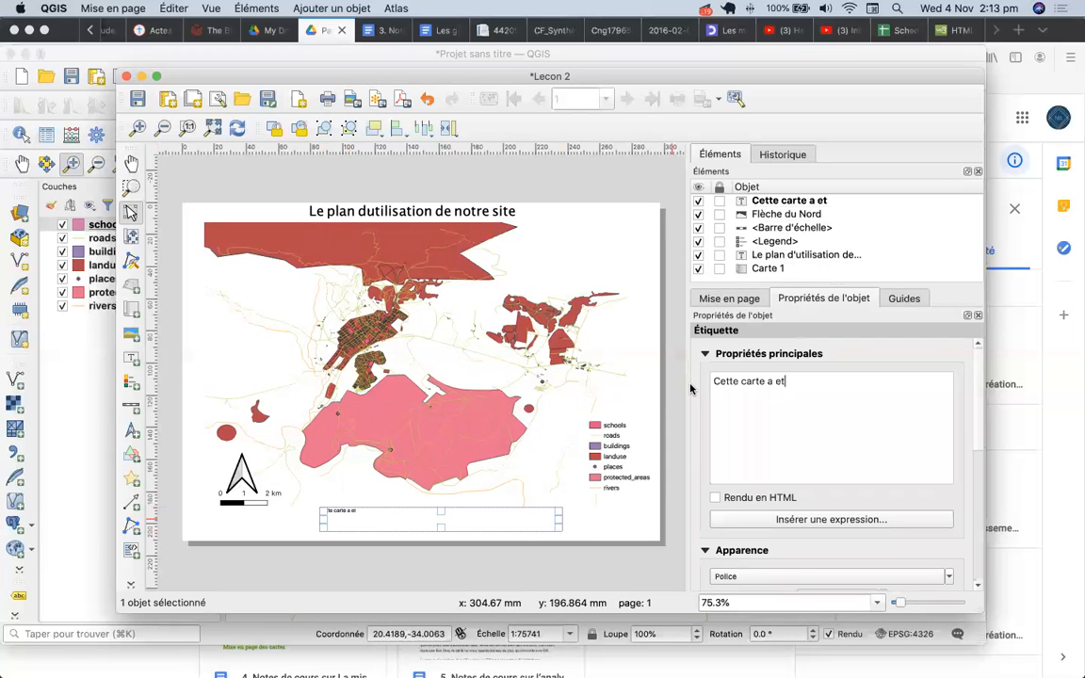
{"action": "type", "text": "e produi"}
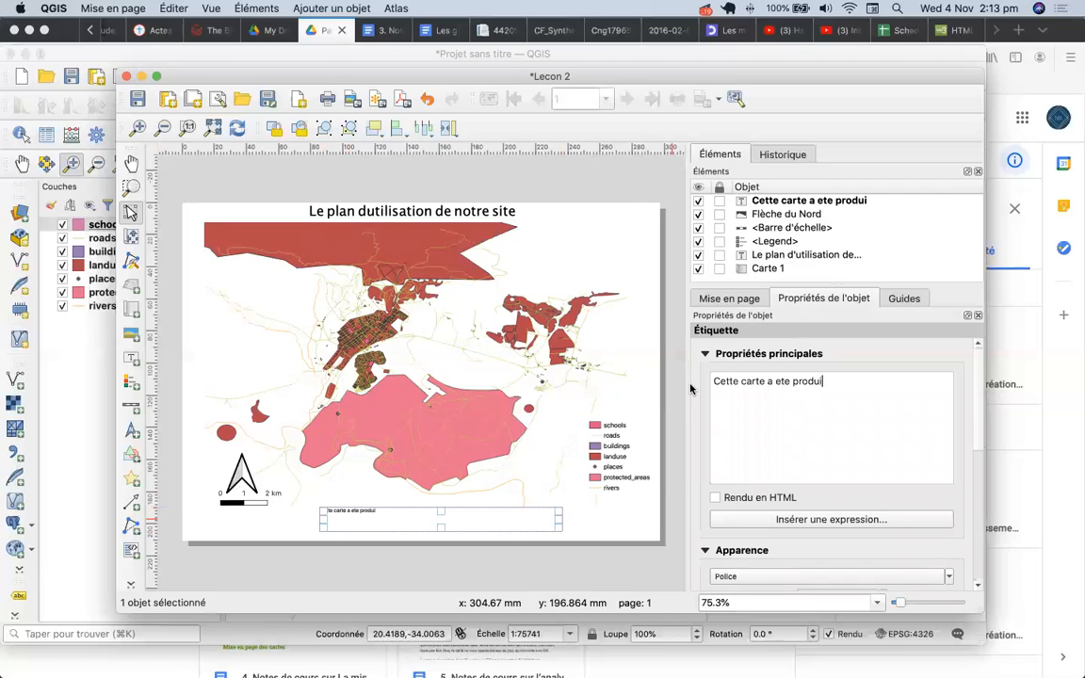
{"action": "type", "text": "te lors de la formation sur"}
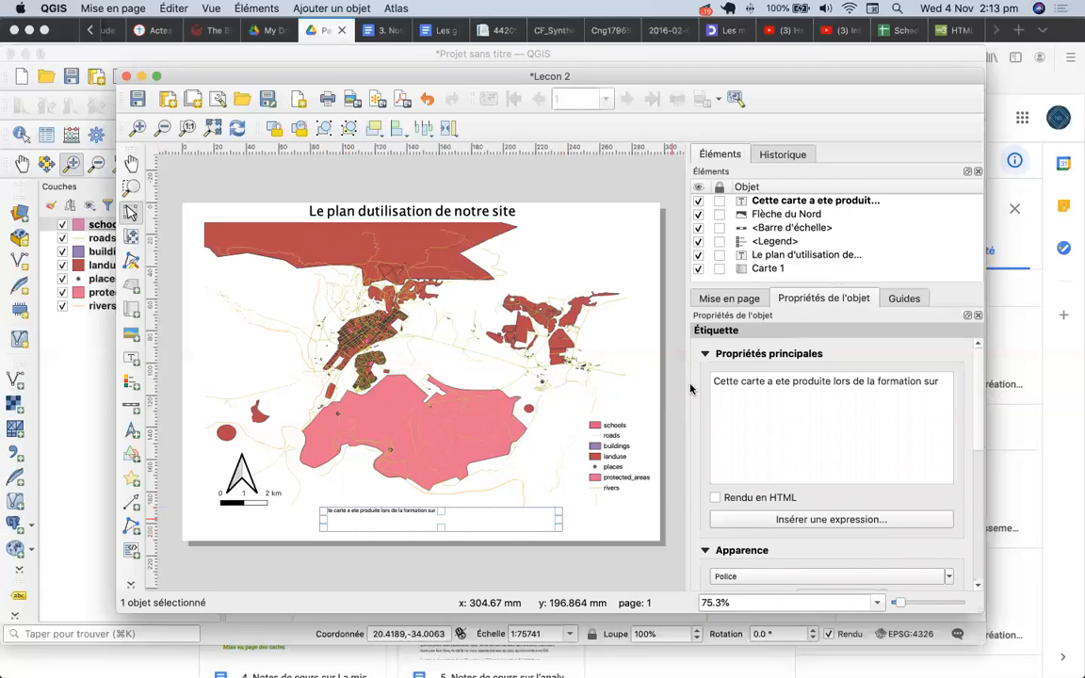
{"action": "type", "text": " l'utilisation de Qgi"}
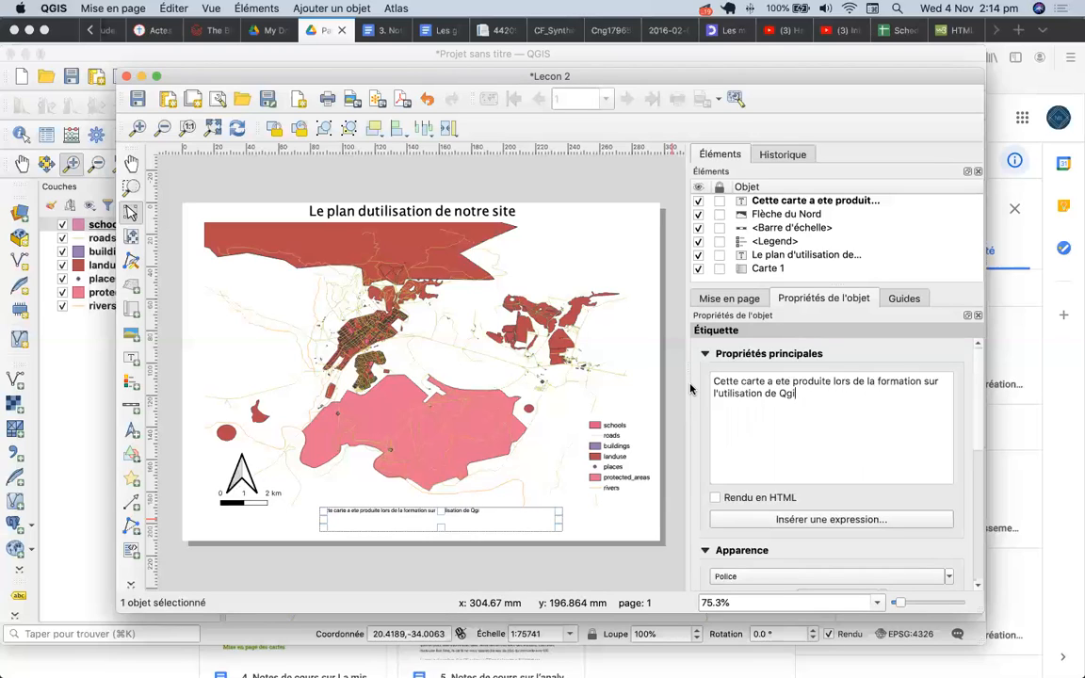
{"action": "type", "text": "s dans la gestion"}
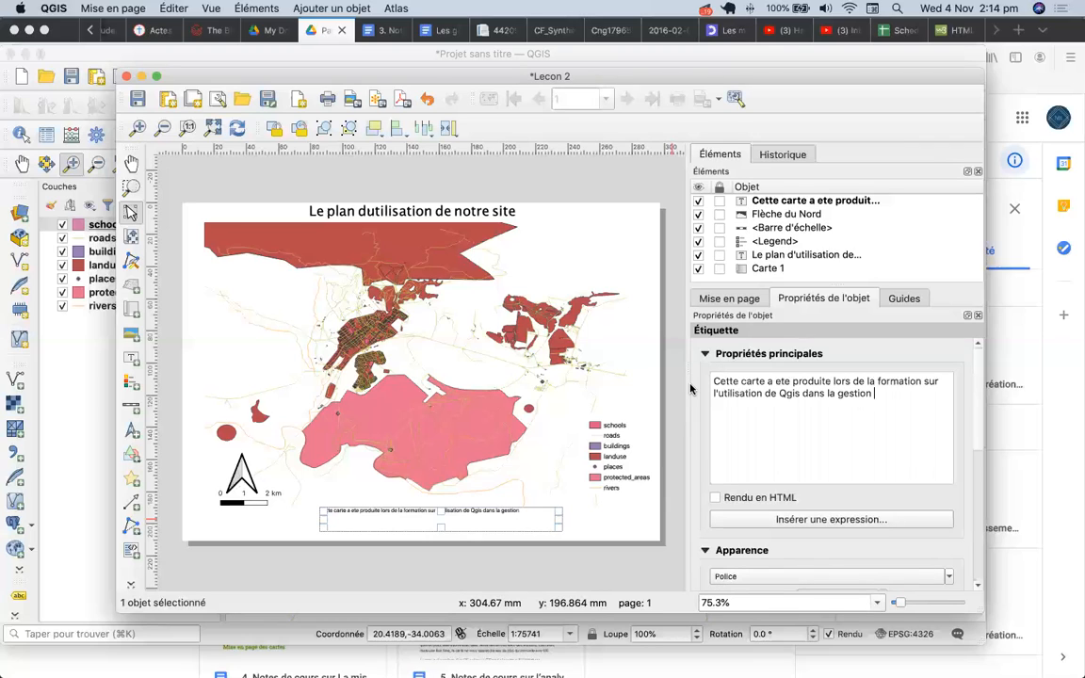
{"action": "type", "text": " des donnees"}
{"action": "left_click", "coordinate": [589, 513]}
{"action": "left_click", "coordinate": [530, 521]}
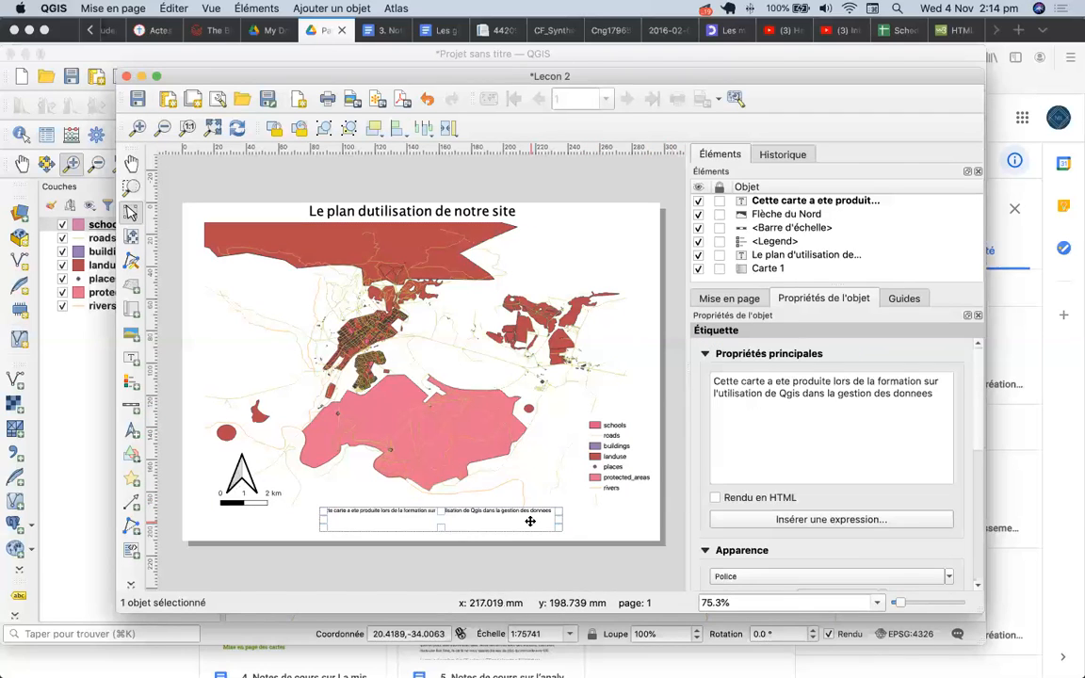
Step: Enable a frame around the map Carte 1
{"action": "left_click", "coordinate": [496, 467]}
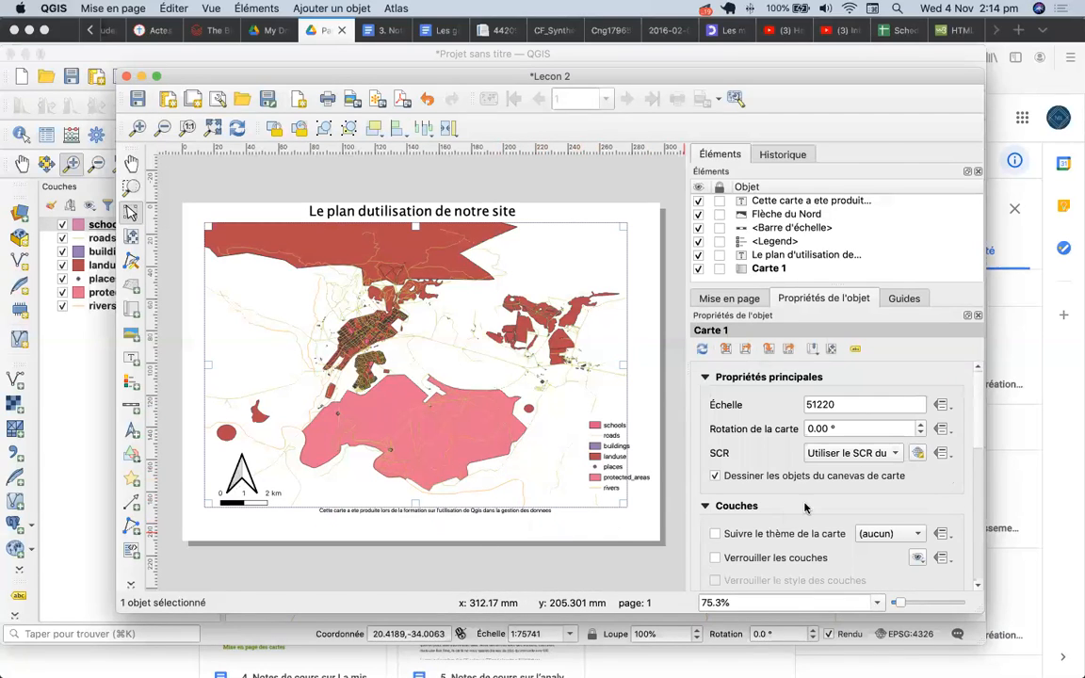
{"action": "scroll", "coordinate": [979, 424], "scroll_direction": "down", "scroll_amount": 10}
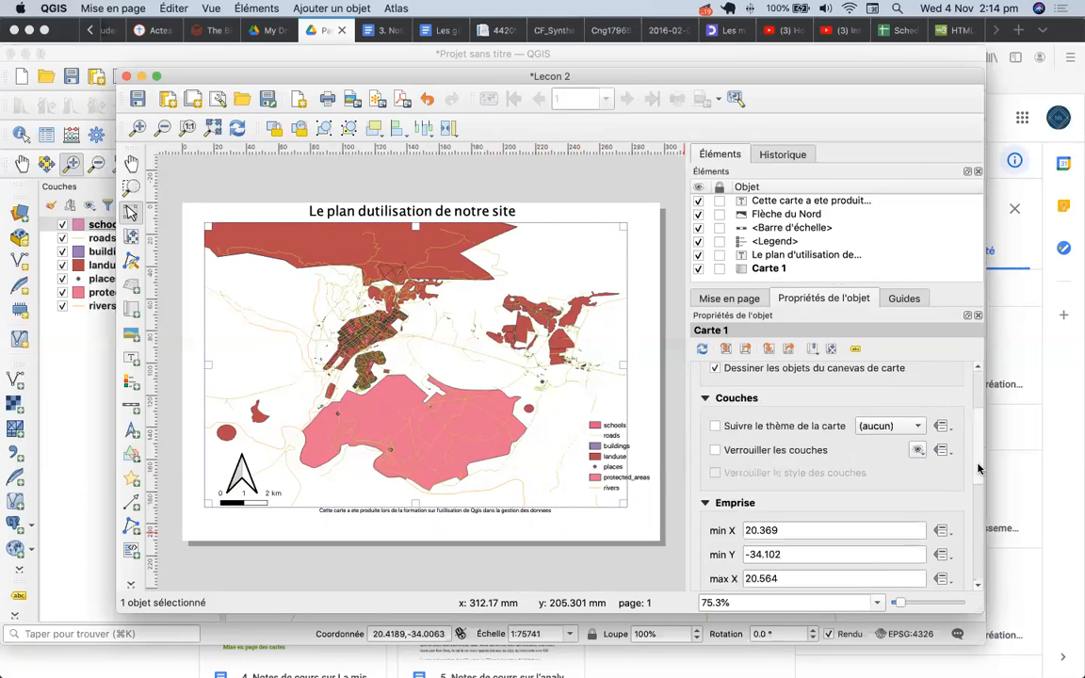
{"action": "left_click", "coordinate": [720, 575]}
Step: Move the legend inside the lower-right corner of the map and enable a frame around it
{"action": "left_click_drag", "start_coordinate": [607, 462], "coordinate": [573, 475]}
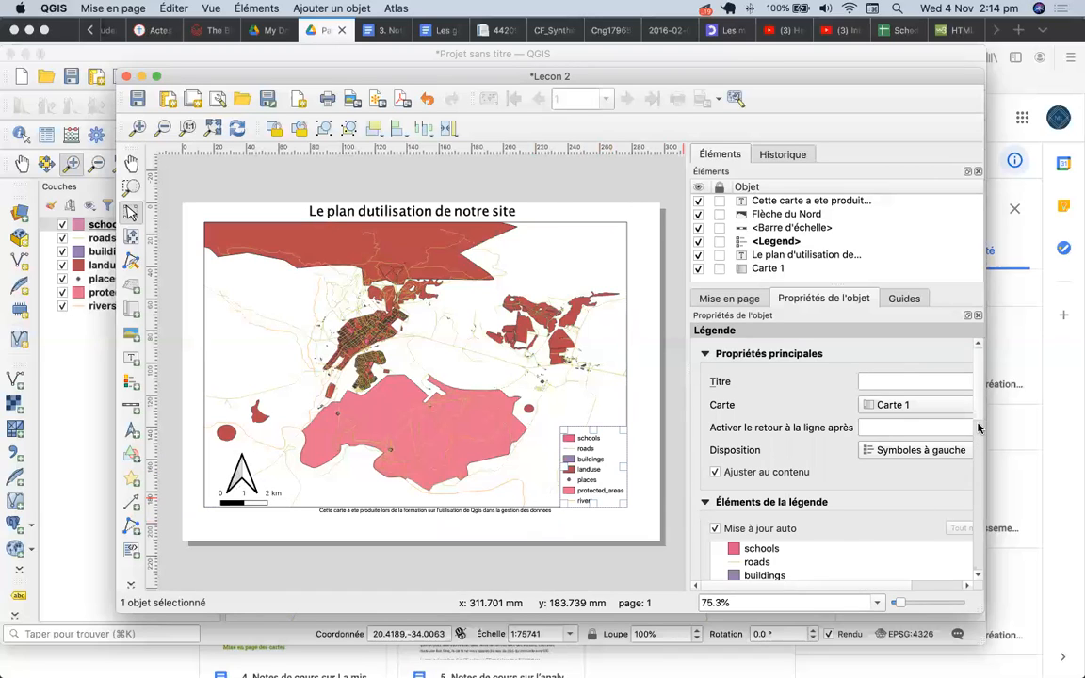
{"action": "scroll", "coordinate": [978, 462], "scroll_direction": "down", "scroll_amount": 5}
{"action": "scroll", "coordinate": [978, 447], "scroll_direction": "down", "scroll_amount": 10}
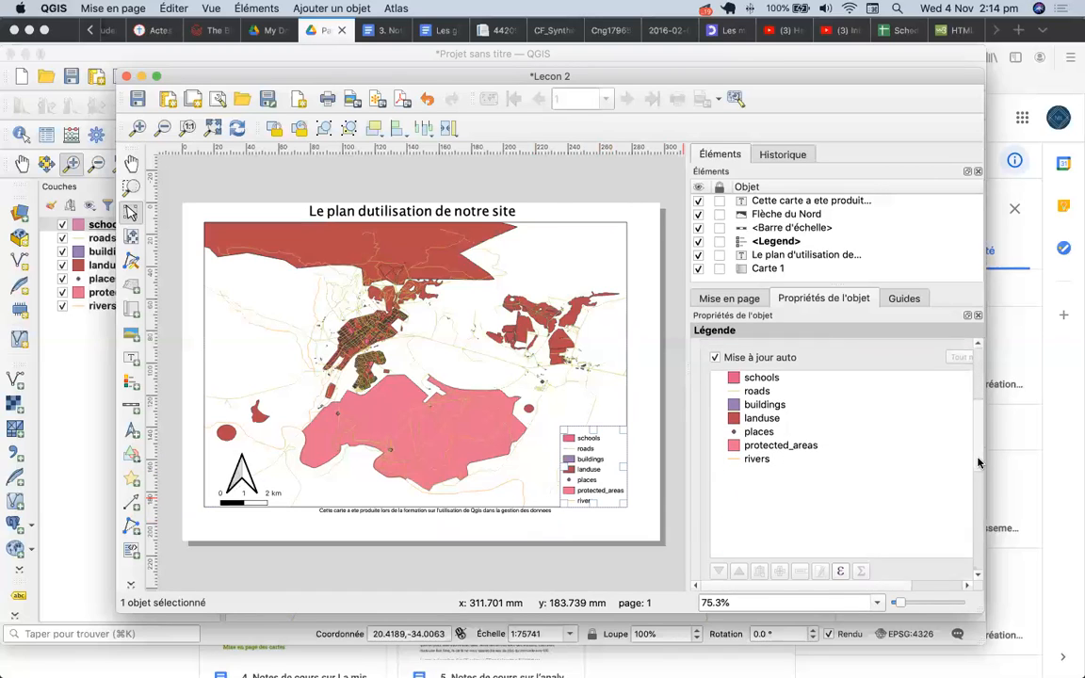
{"action": "scroll", "coordinate": [975, 508], "scroll_direction": "down", "scroll_amount": 8}
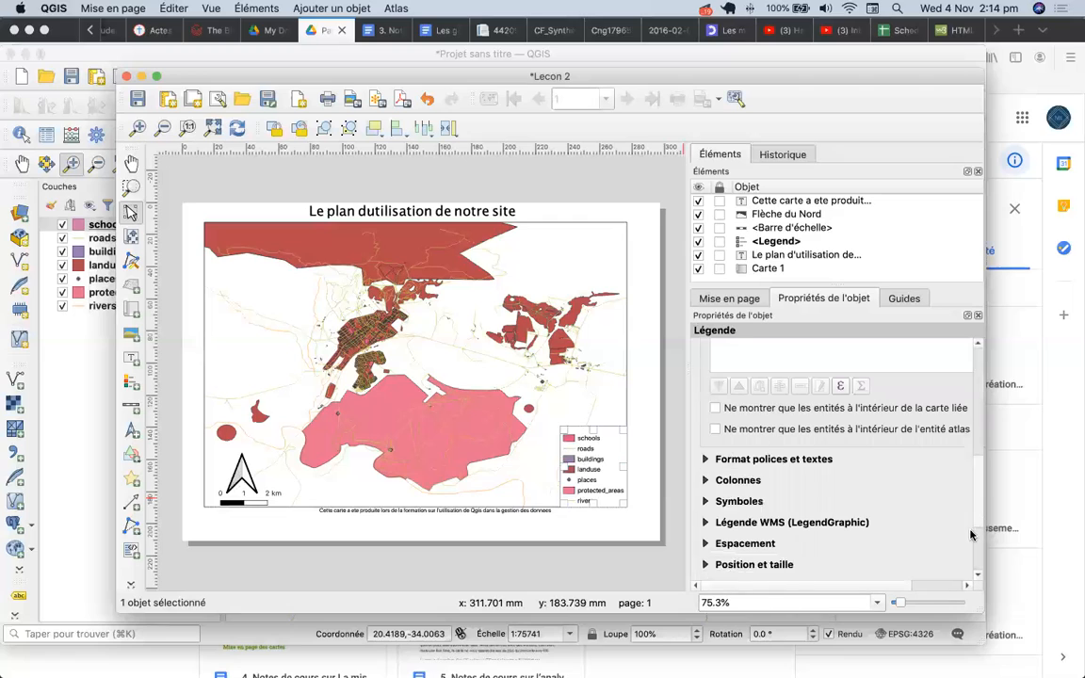
{"action": "left_click", "coordinate": [721, 463]}
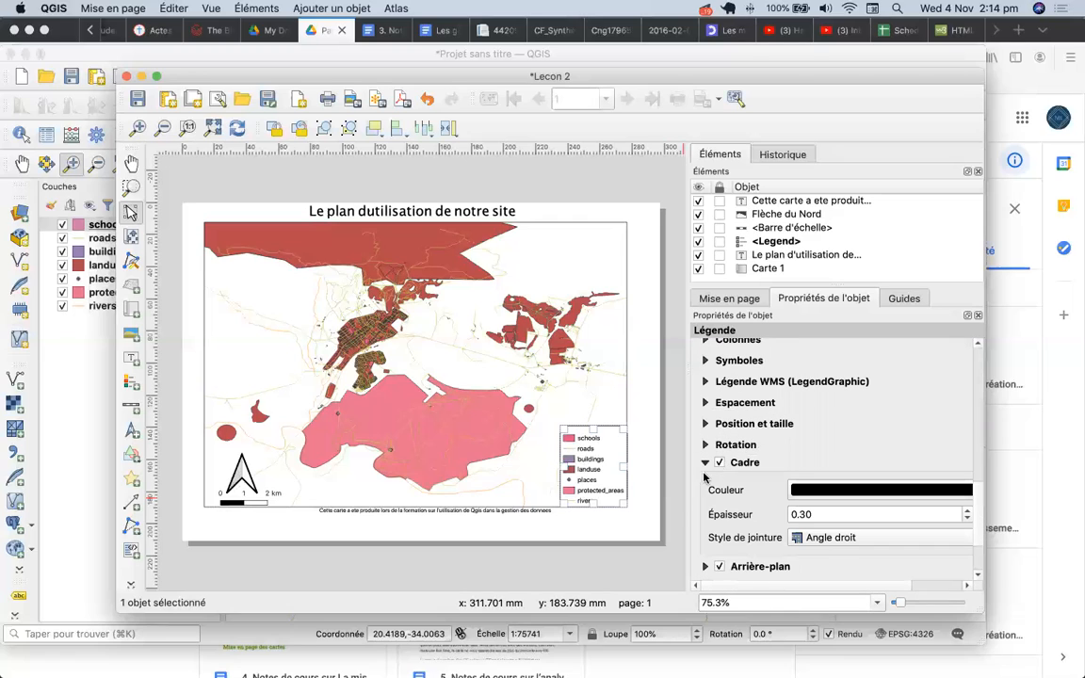
Step: Move the caption label inside the map frame, just above its lower edge and between the scale bar and the legend
{"action": "left_click", "coordinate": [528, 529]}
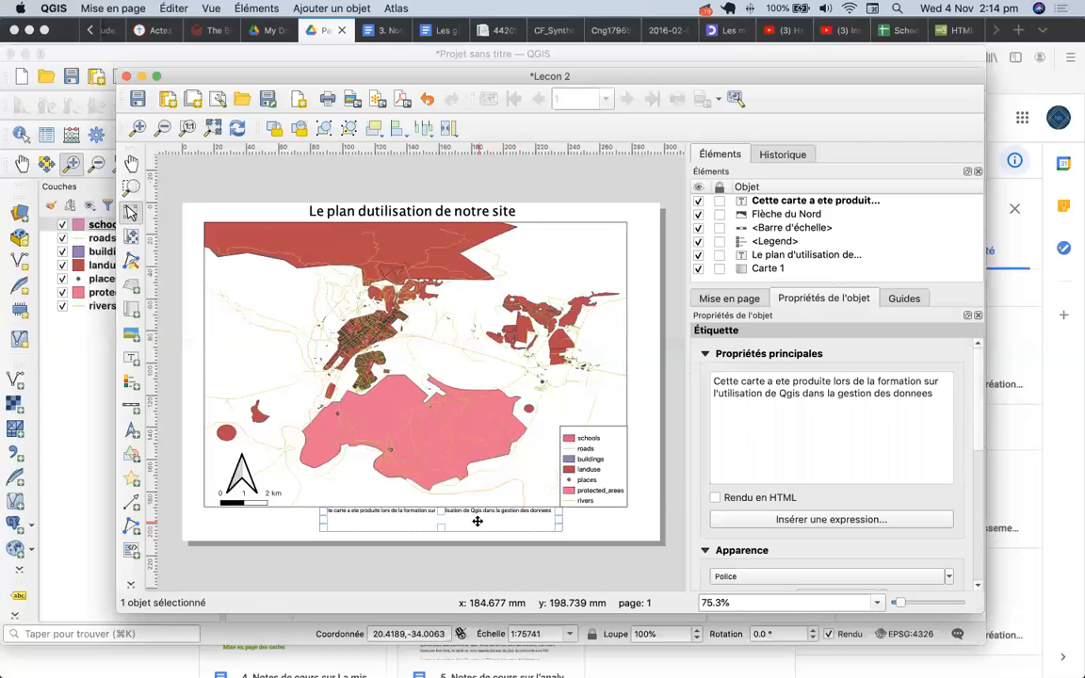
{"action": "mouse_move", "coordinate": [472, 520]}
{"action": "left_mouse_down"}
{"action": "mouse_move", "coordinate": [458, 497]}
{"action": "mouse_move", "coordinate": [461, 505]}
{"action": "left_mouse_up"}
{"action": "key", "text": "Down"}
{"action": "key", "text": "Down"}
{"action": "key", "text": "Down"}
{"action": "key", "text": "Down"}
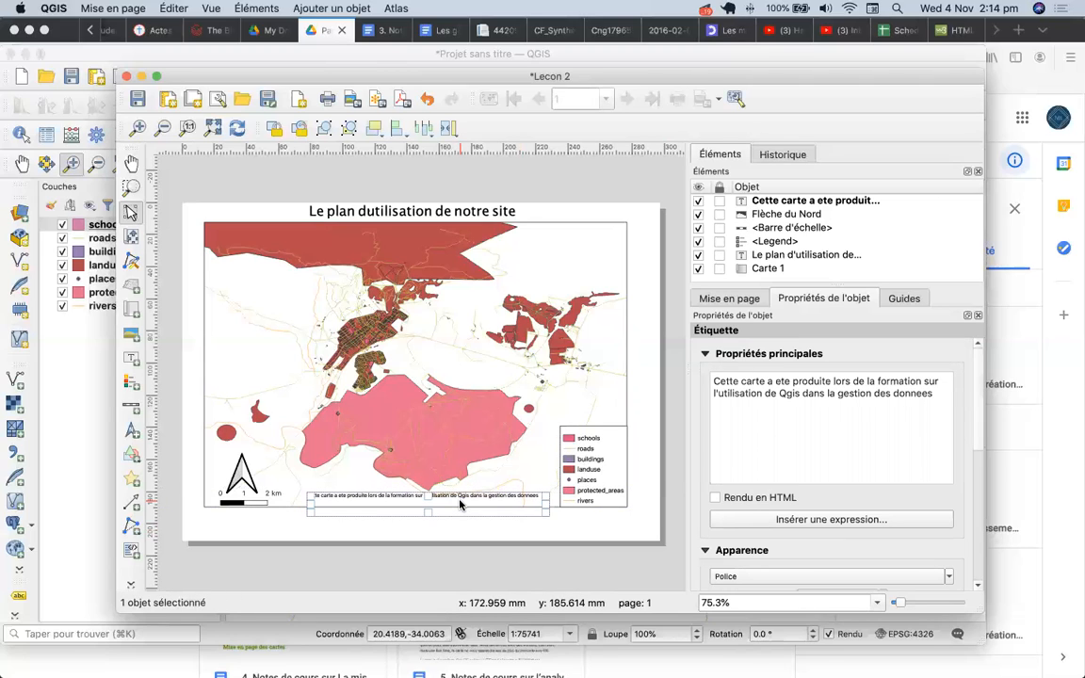
{"action": "left_click", "coordinate": [647, 414]}
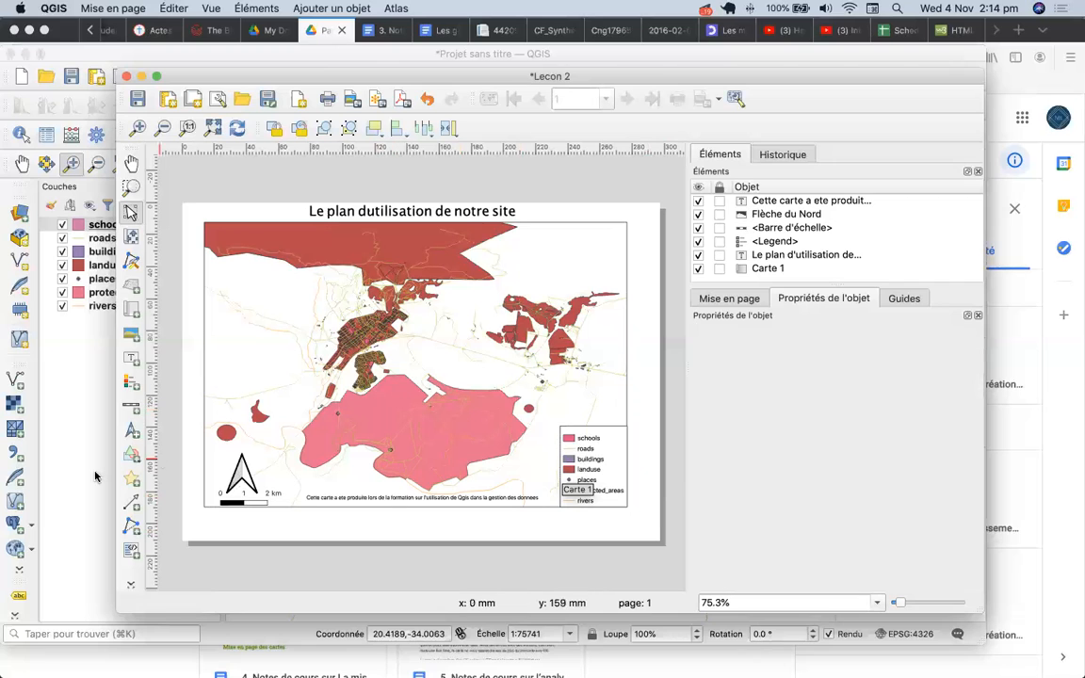
{"action": "mouse_move", "coordinate": [281, 672]}
{"action": "left_click", "coordinate": [285, 652]}
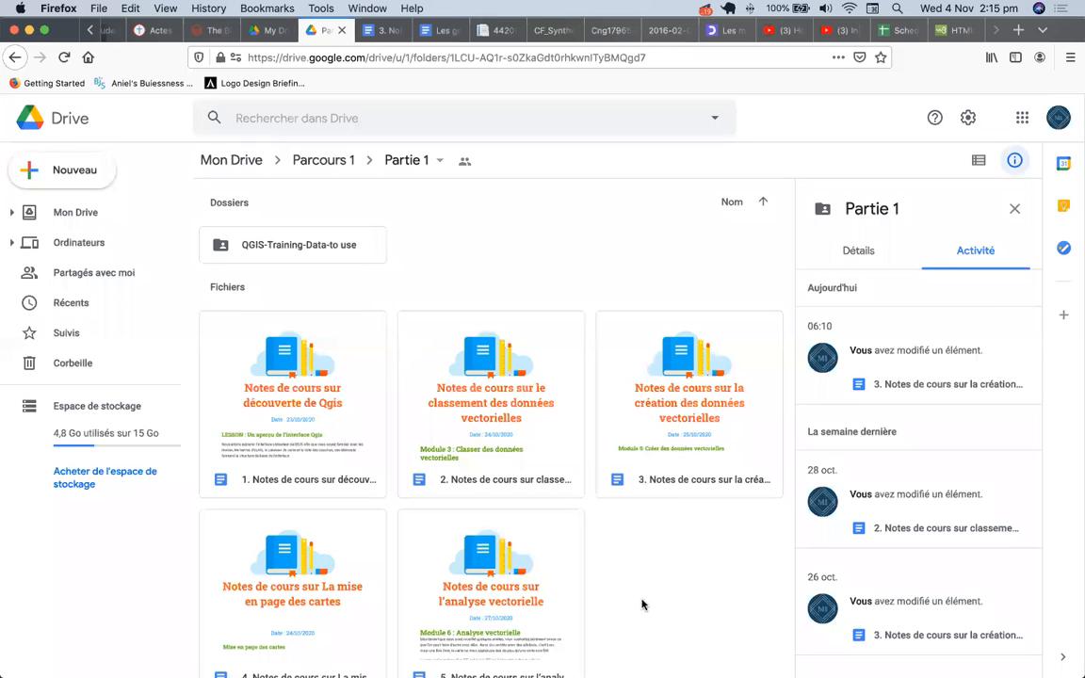
{"action": "mouse_move", "coordinate": [450, 663]}
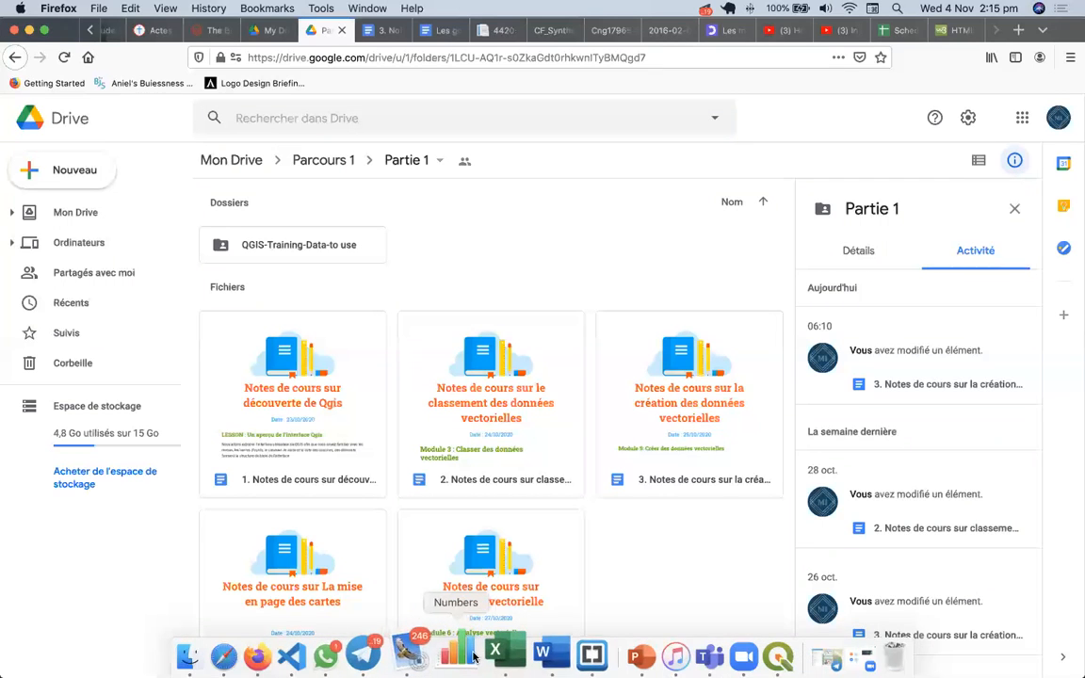
{"action": "left_click", "coordinate": [752, 642]}
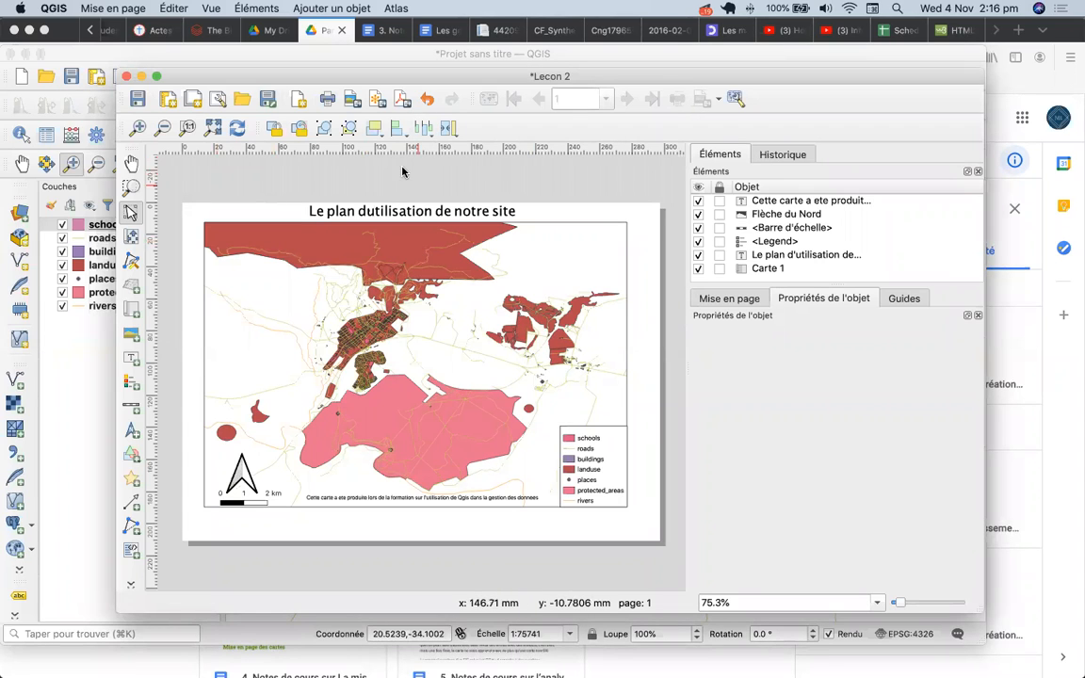
Step: Close the Lecon 2 layout and quit QGIS without saving the untitled project
{"action": "left_click", "coordinate": [126, 76]}
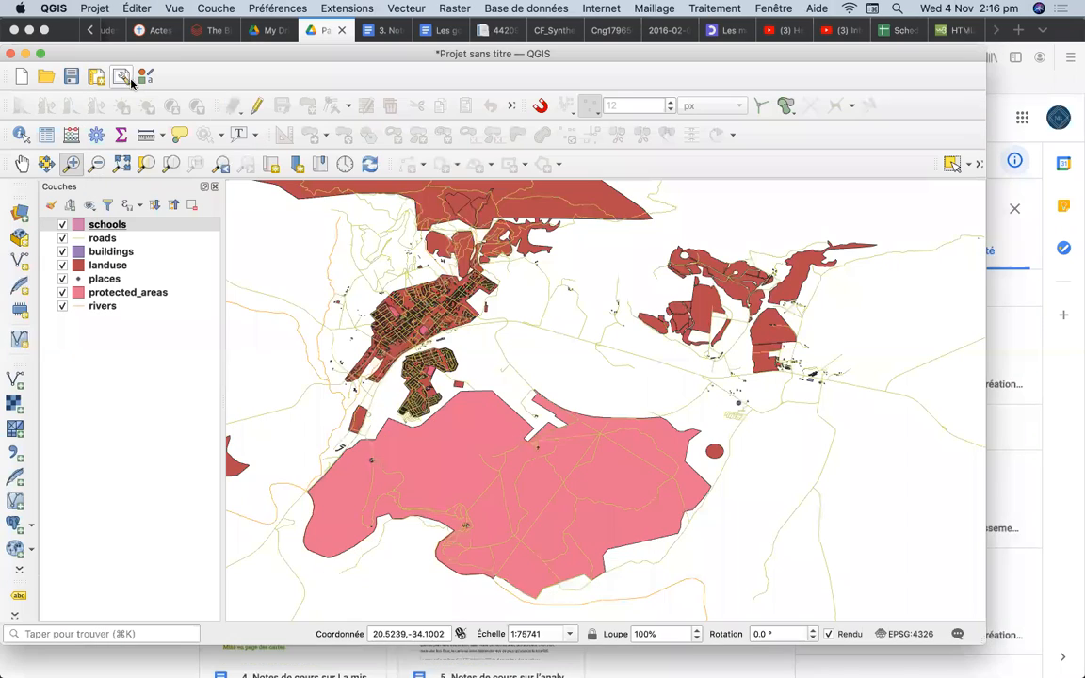
{"action": "left_click", "coordinate": [10, 54]}
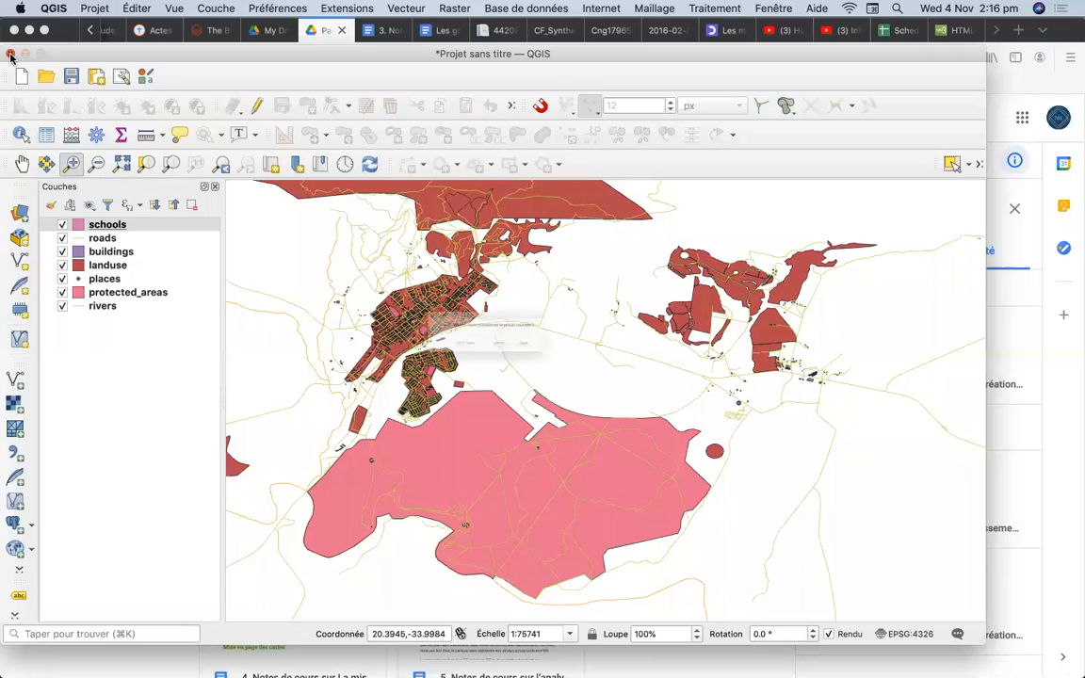
{"action": "left_click", "coordinate": [436, 358]}
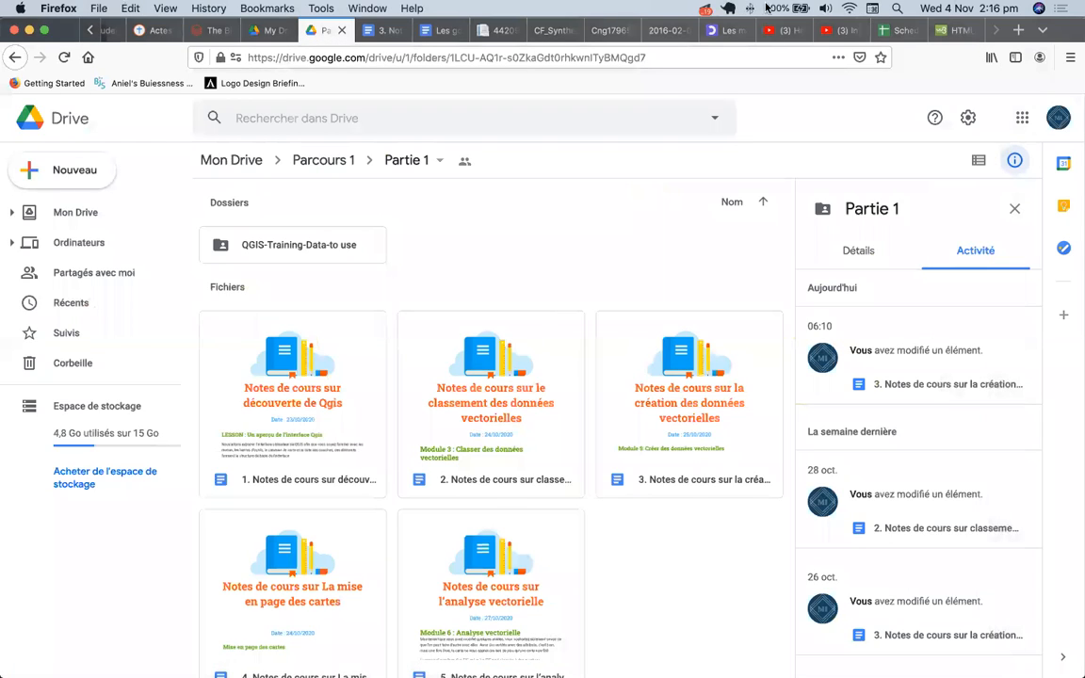
Step: Launch QGIS3.14 and create a new empty project in EPSG:4326 - WGS 84
{"action": "left_click", "coordinate": [896, 9]}
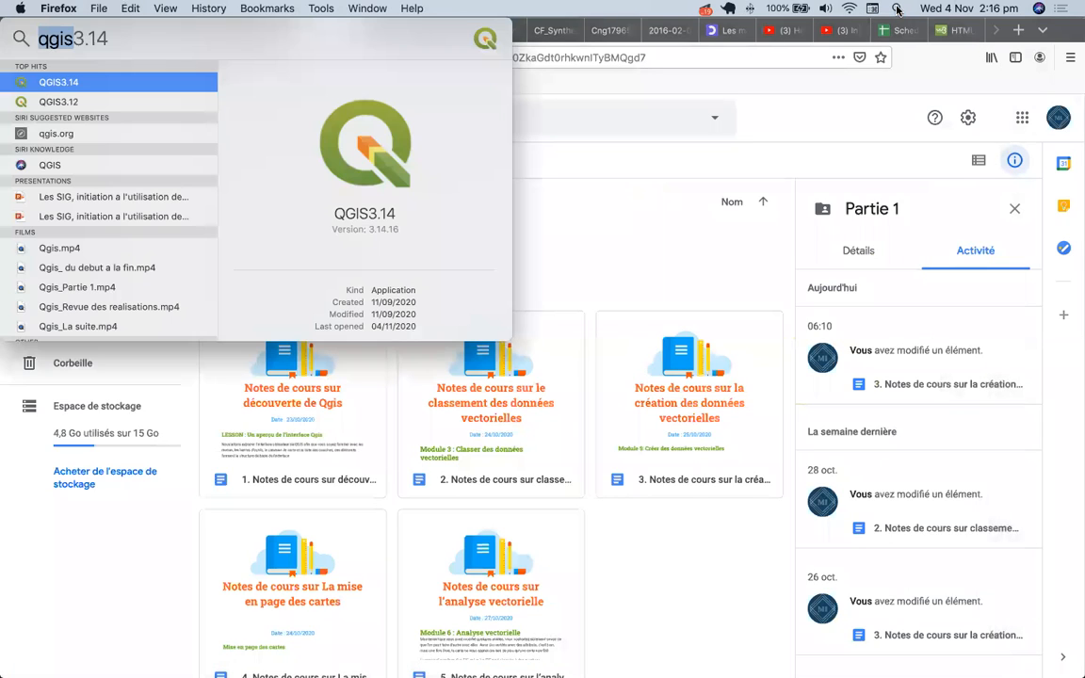
{"action": "key", "text": "Return"}
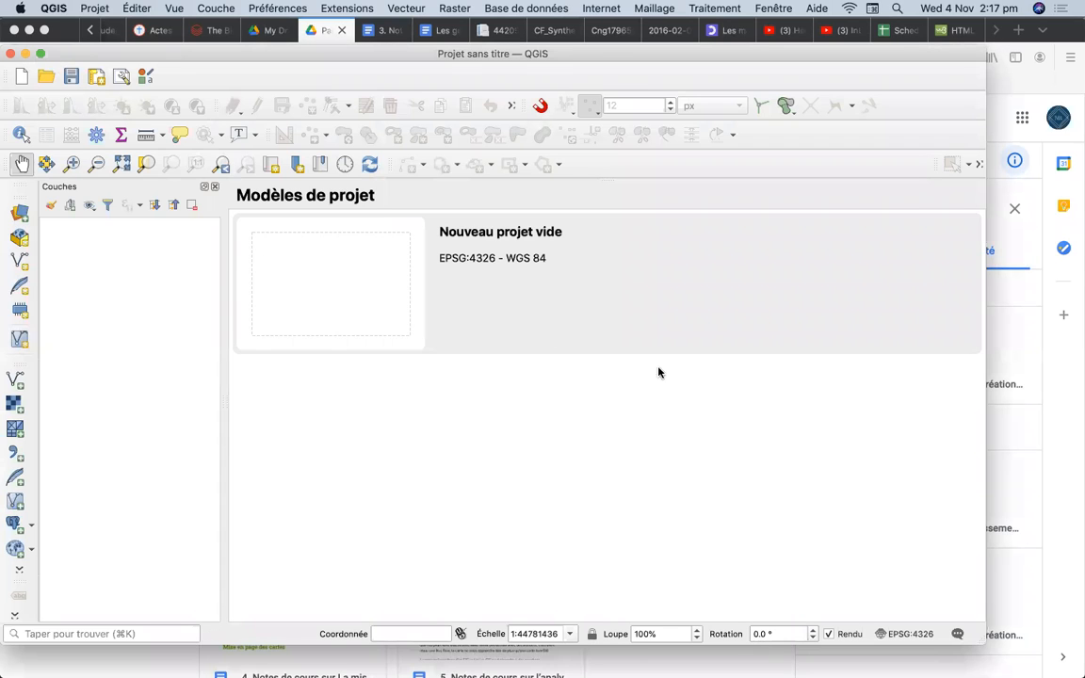
{"action": "double_click", "coordinate": [474, 316]}
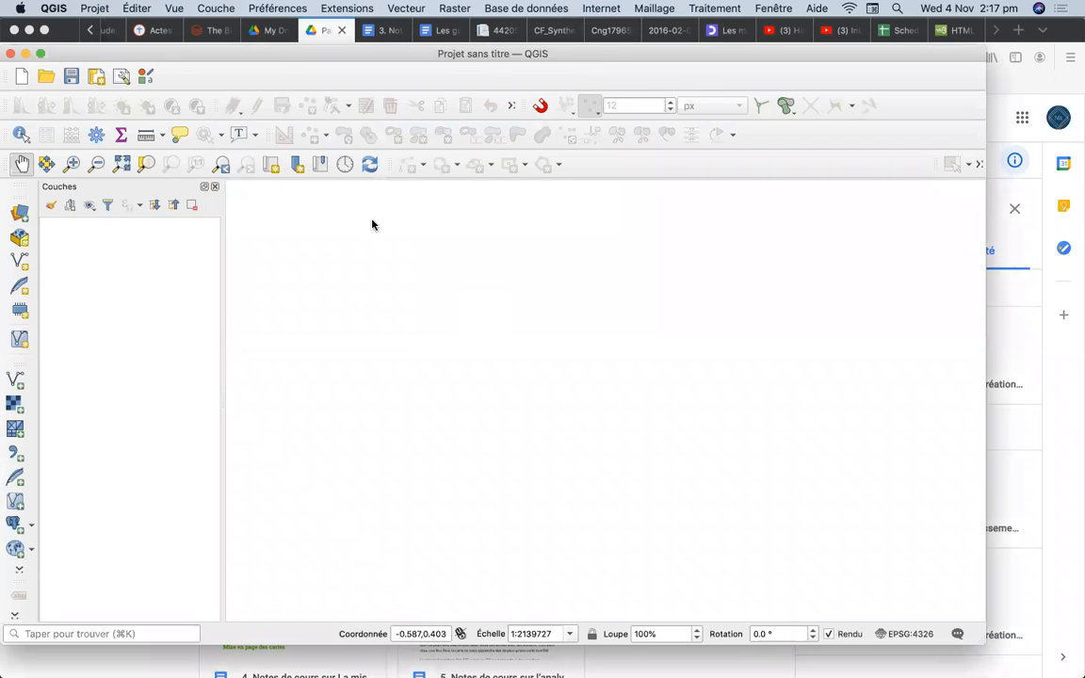
Step: Start saving the project under a new name and browse from the home folder to Multiple.Invest Ltd > Projects
{"action": "left_click", "coordinate": [92, 8]}
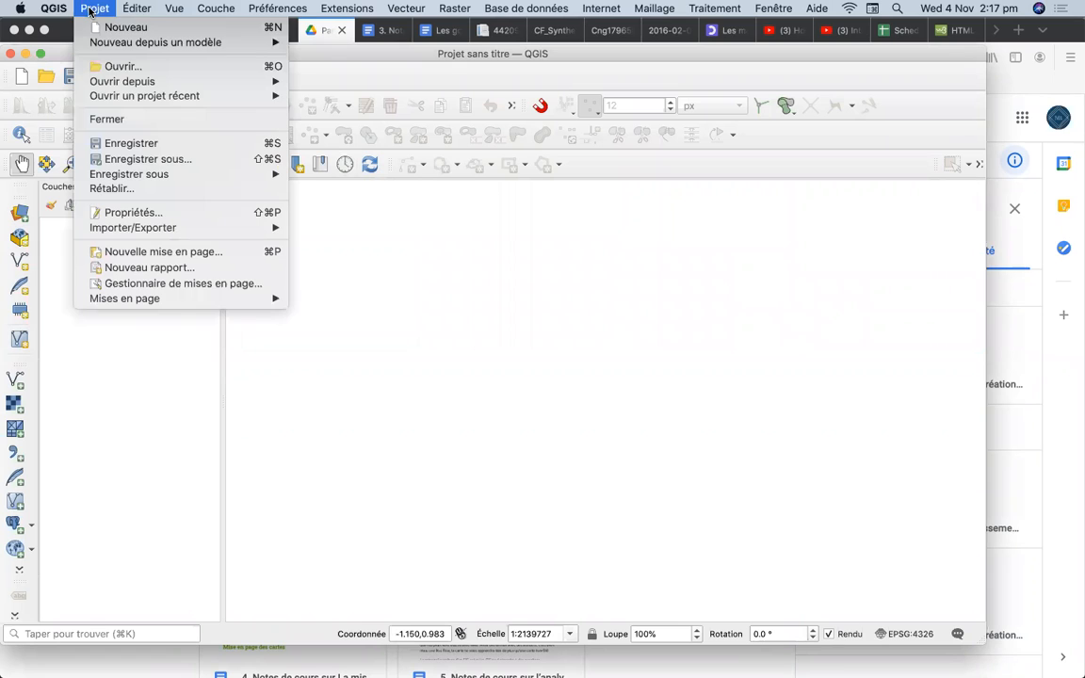
{"action": "left_click", "coordinate": [126, 162]}
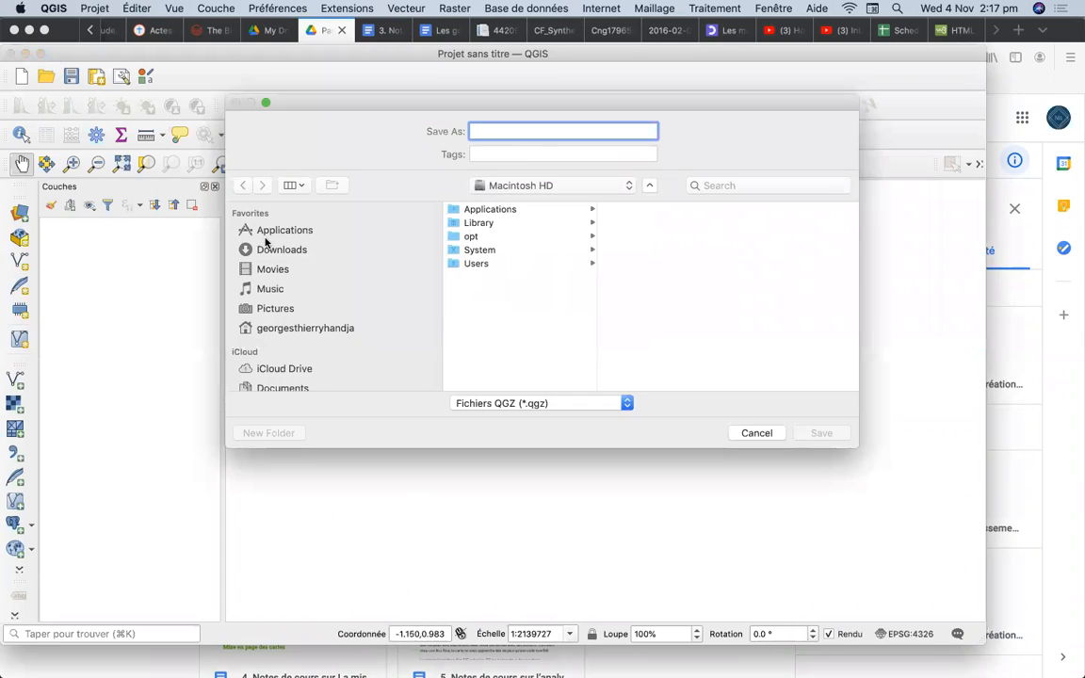
{"action": "left_click", "coordinate": [325, 330]}
{"action": "scroll", "coordinate": [521, 346], "scroll_direction": "down", "scroll_amount": 5}
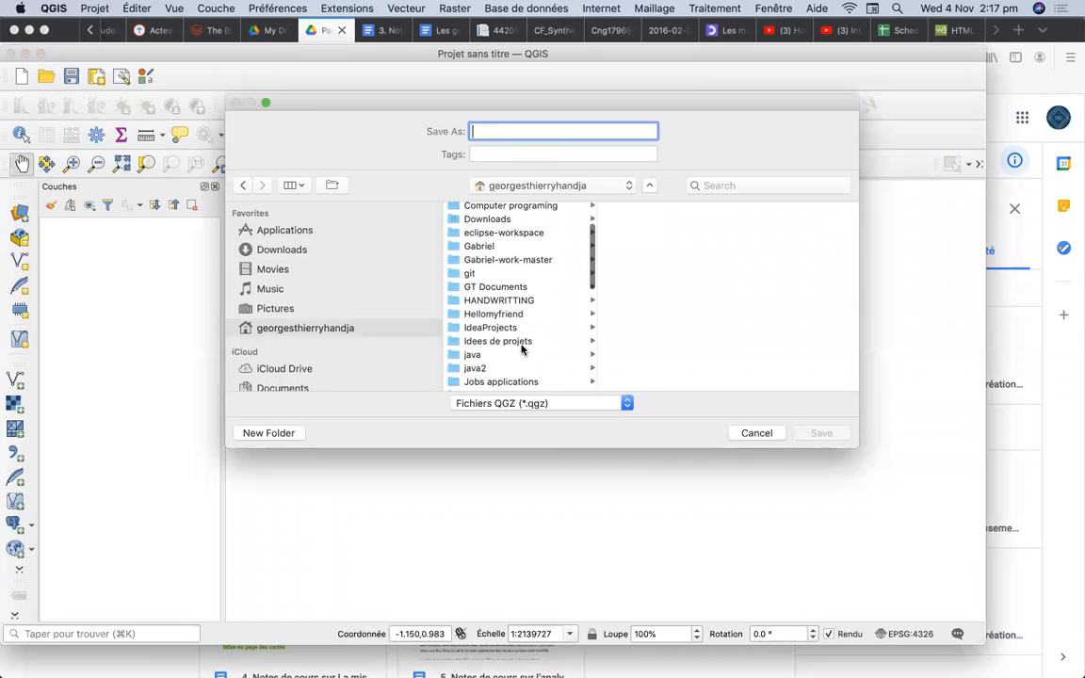
{"action": "scroll", "coordinate": [523, 349], "scroll_direction": "down", "scroll_amount": 5}
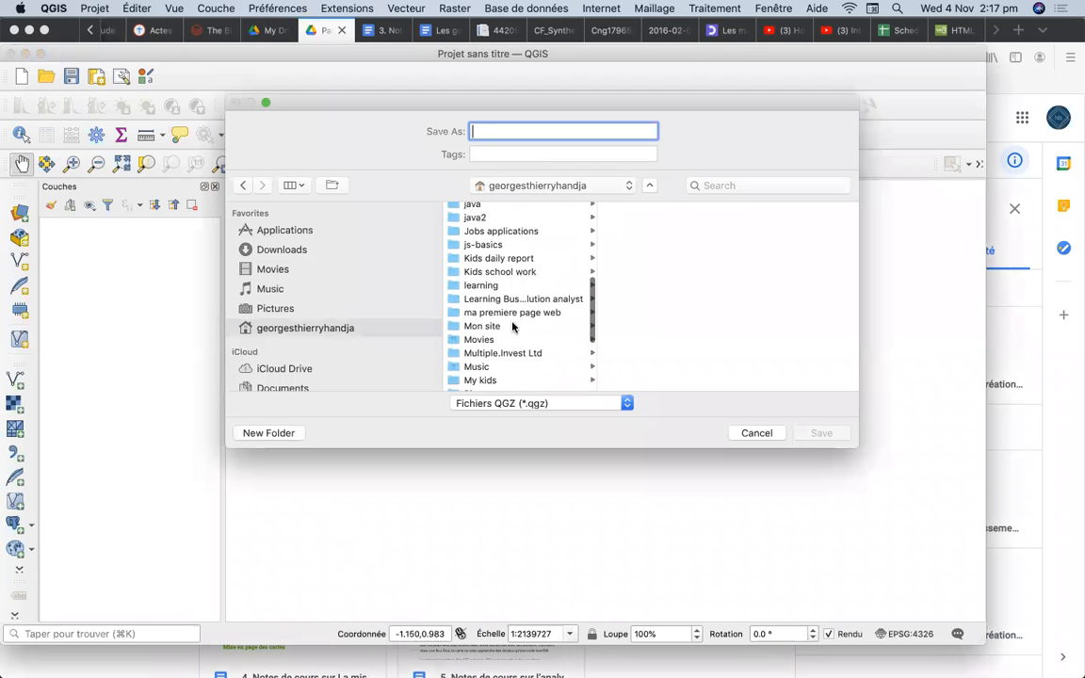
{"action": "scroll", "coordinate": [509, 345], "scroll_direction": "down", "scroll_amount": 4}
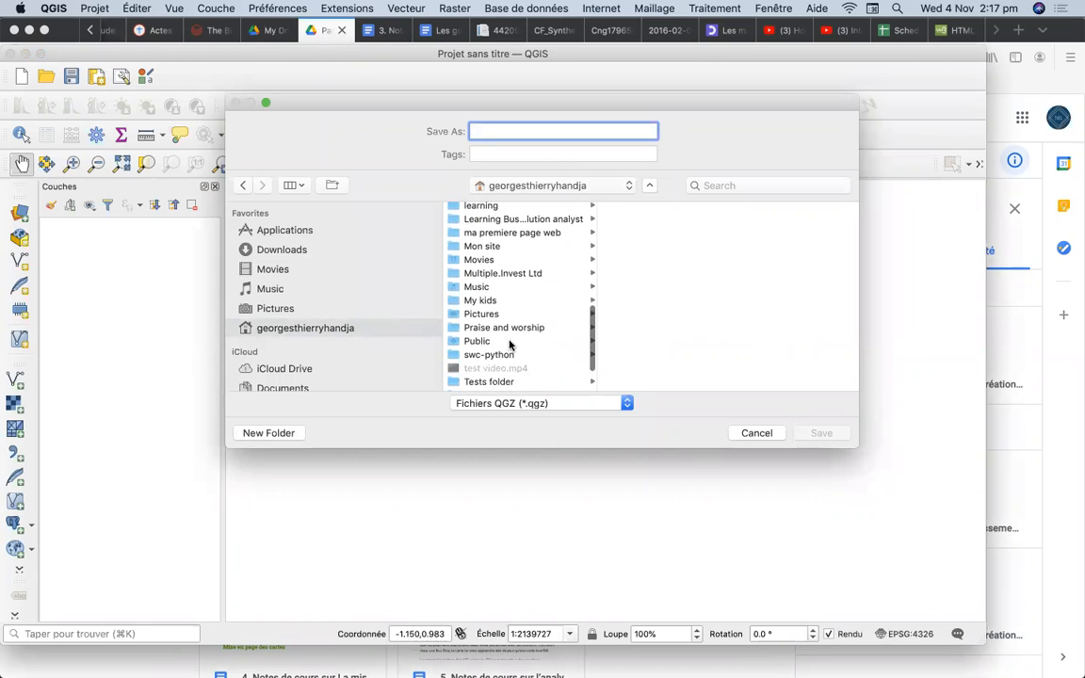
{"action": "left_click", "coordinate": [499, 273]}
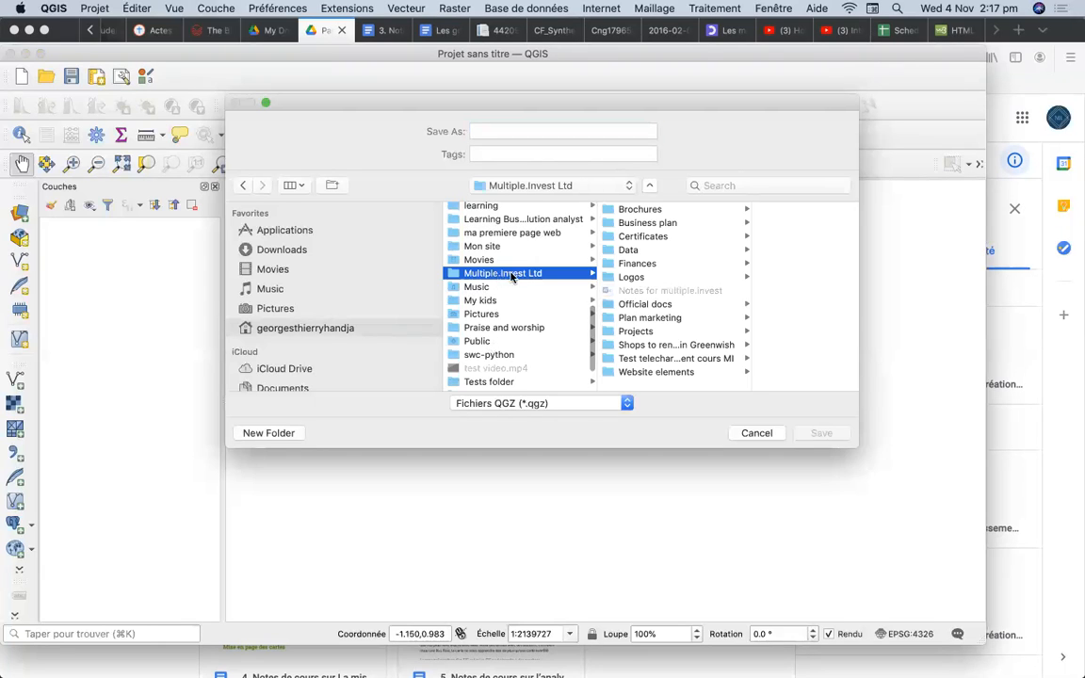
{"action": "left_click", "coordinate": [640, 332]}
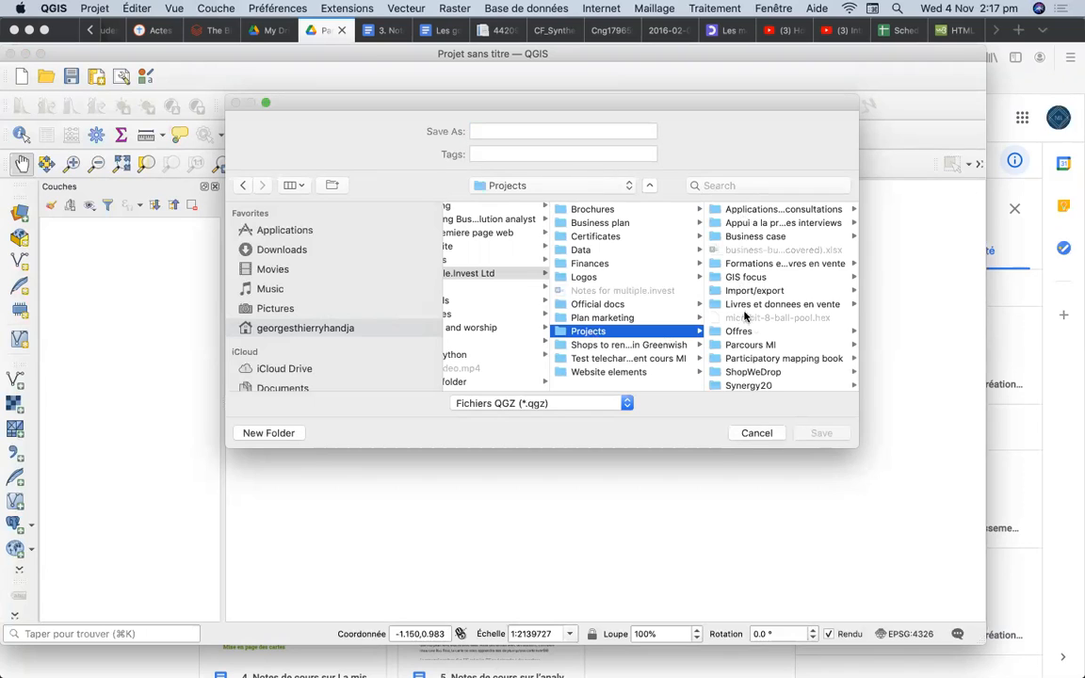
Step: Choose the folder "Initiation au SIG avec Qgis" within Parcours MI as the save location
{"action": "left_click", "coordinate": [741, 344]}
{"action": "left_click", "coordinate": [740, 345]}
{"action": "left_click", "coordinate": [744, 248]}
{"action": "left_click", "coordinate": [753, 209]}
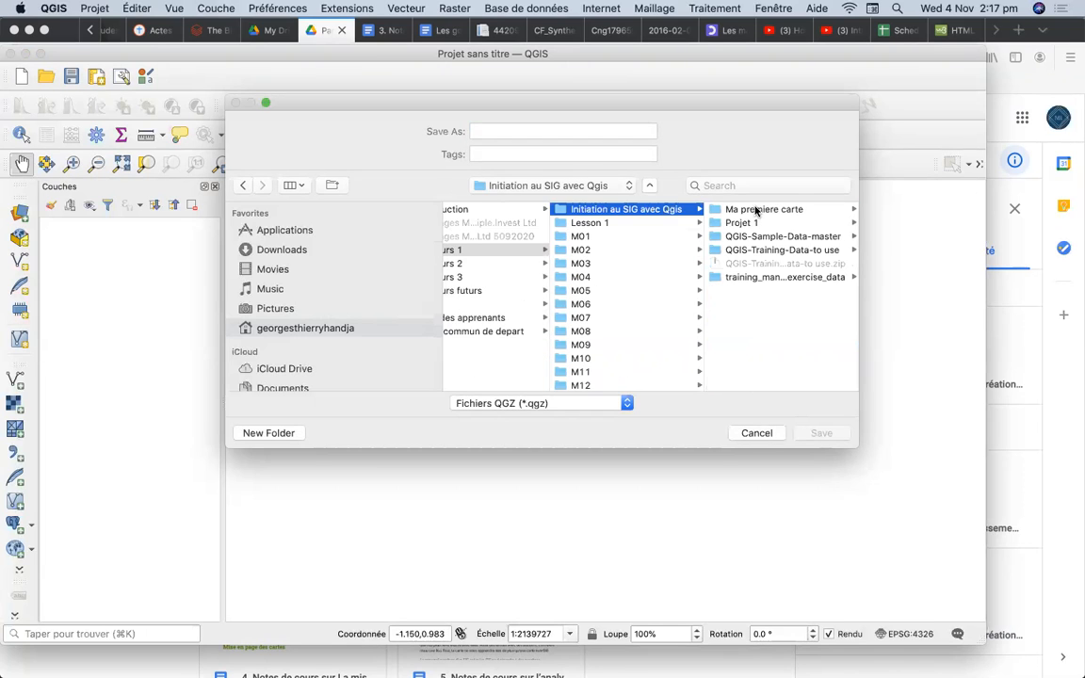
{"action": "left_click", "coordinate": [753, 209]}
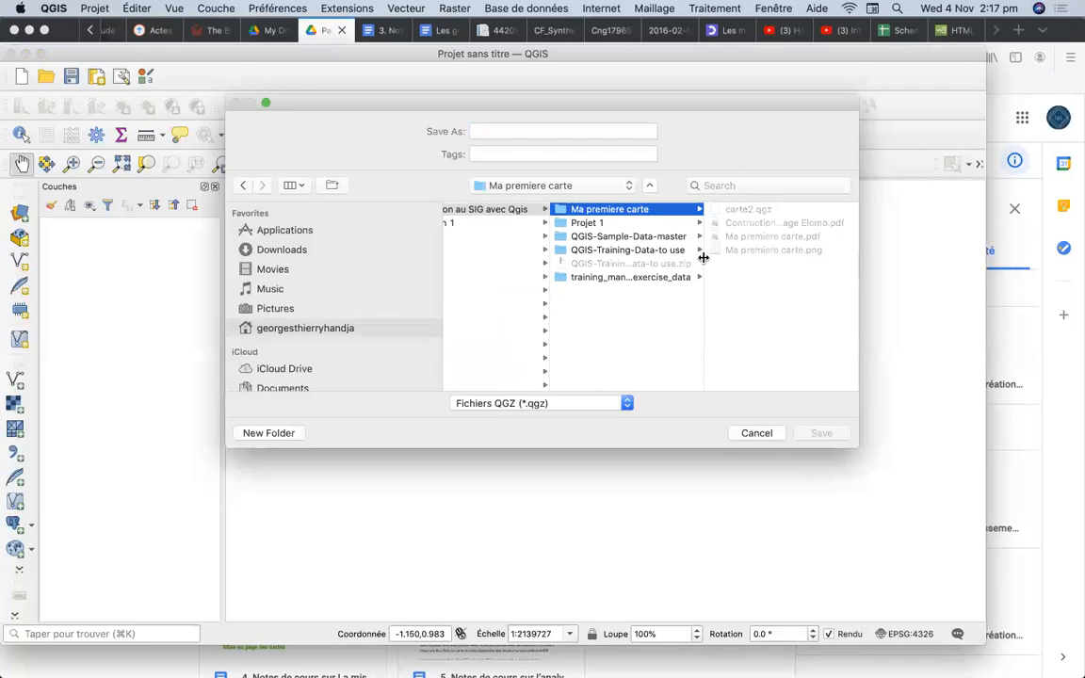
{"action": "left_click", "coordinate": [587, 224]}
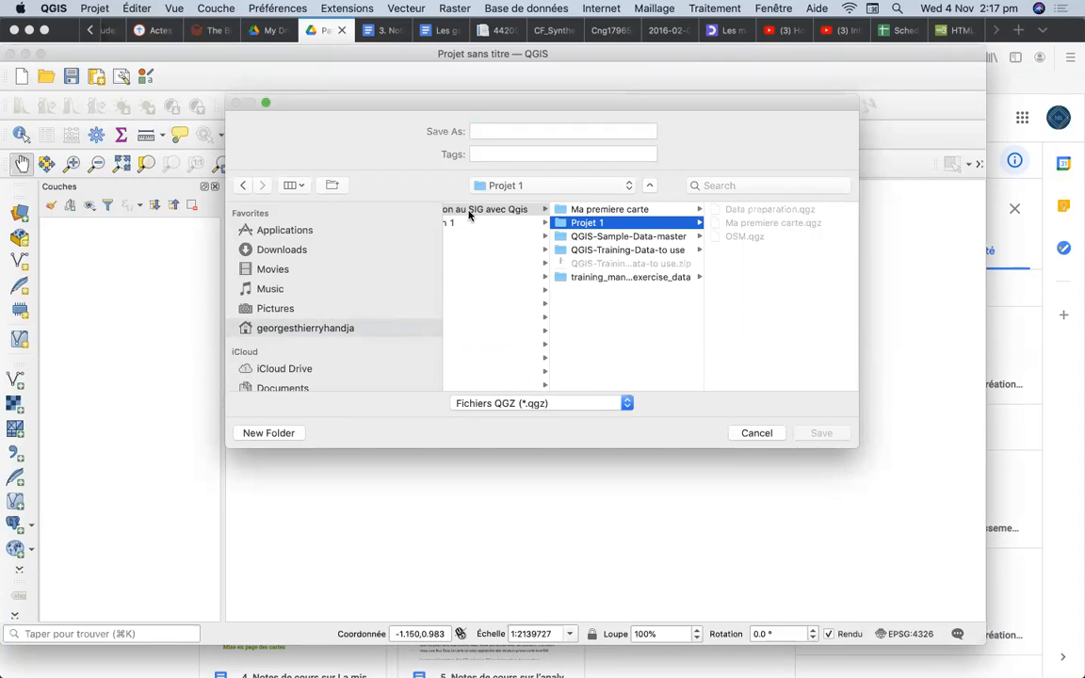
{"action": "left_click", "coordinate": [506, 210]}
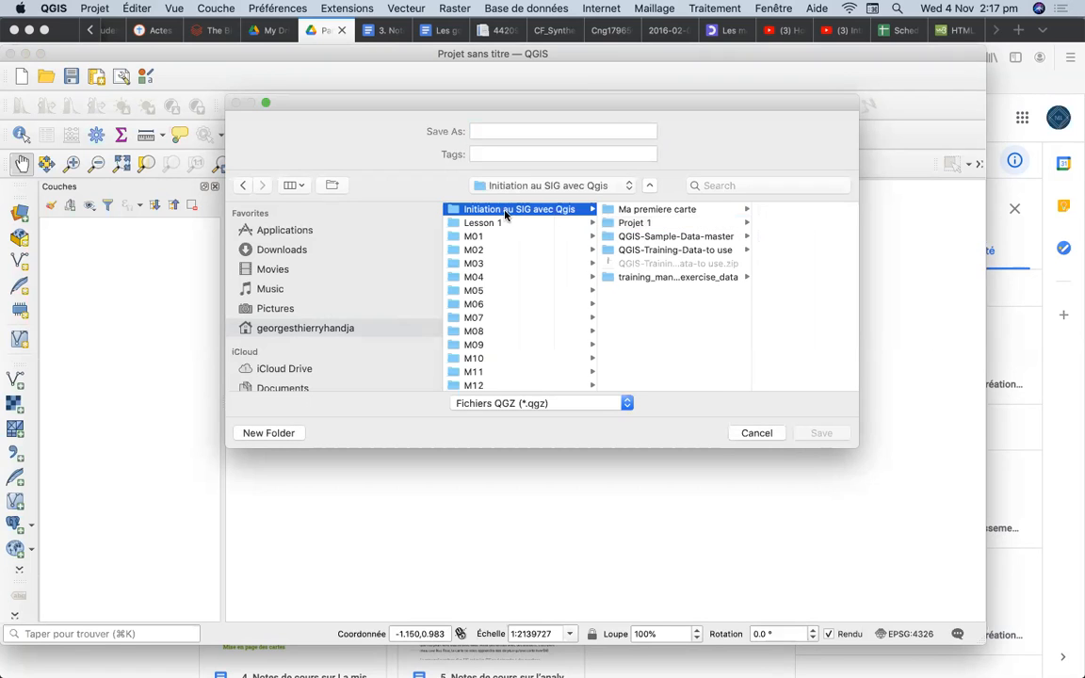
Step: Create a new folder named "Projet 2" inside "Initiation au SIG avec Qgis"
{"action": "left_click", "coordinate": [335, 186]}
{"action": "type", "text": "P"}
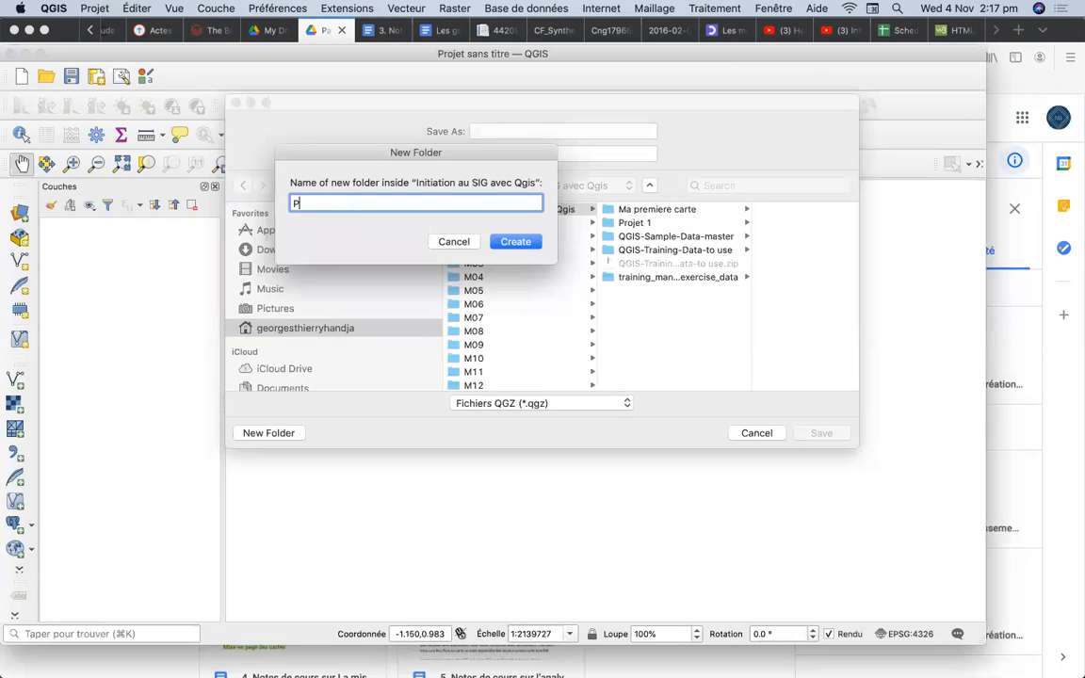
{"action": "type", "text": "rojet 2"}
{"action": "key", "text": "Return"}
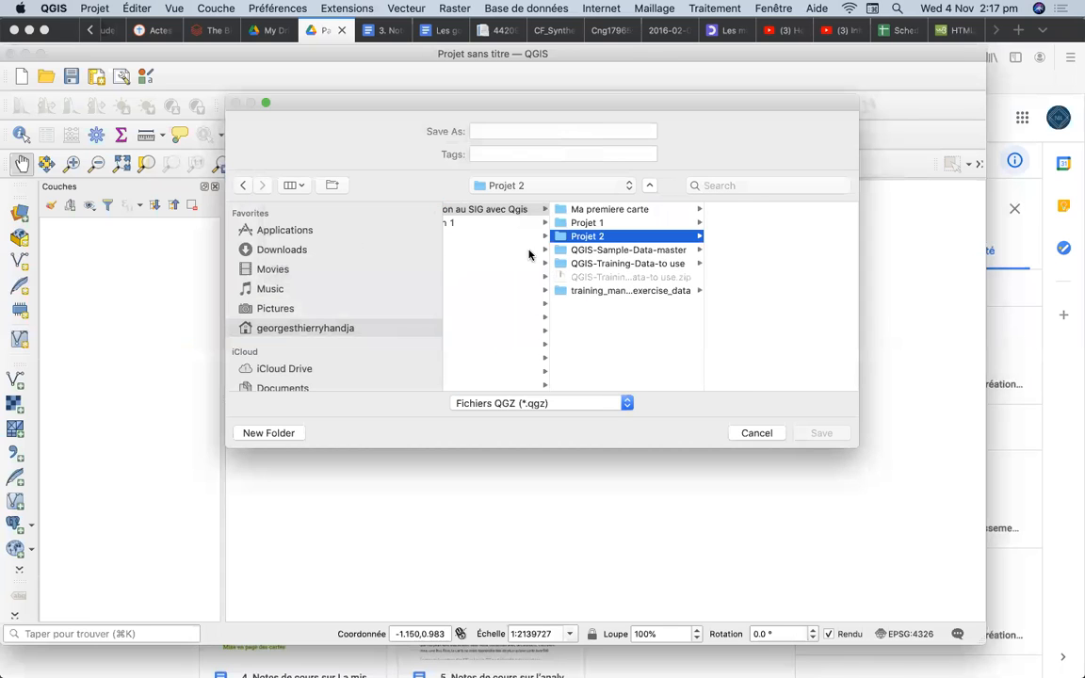
Step: Save the project in Projet 2 as a QGZ file named "Exo digitatlisation"
{"action": "left_click", "coordinate": [487, 132]}
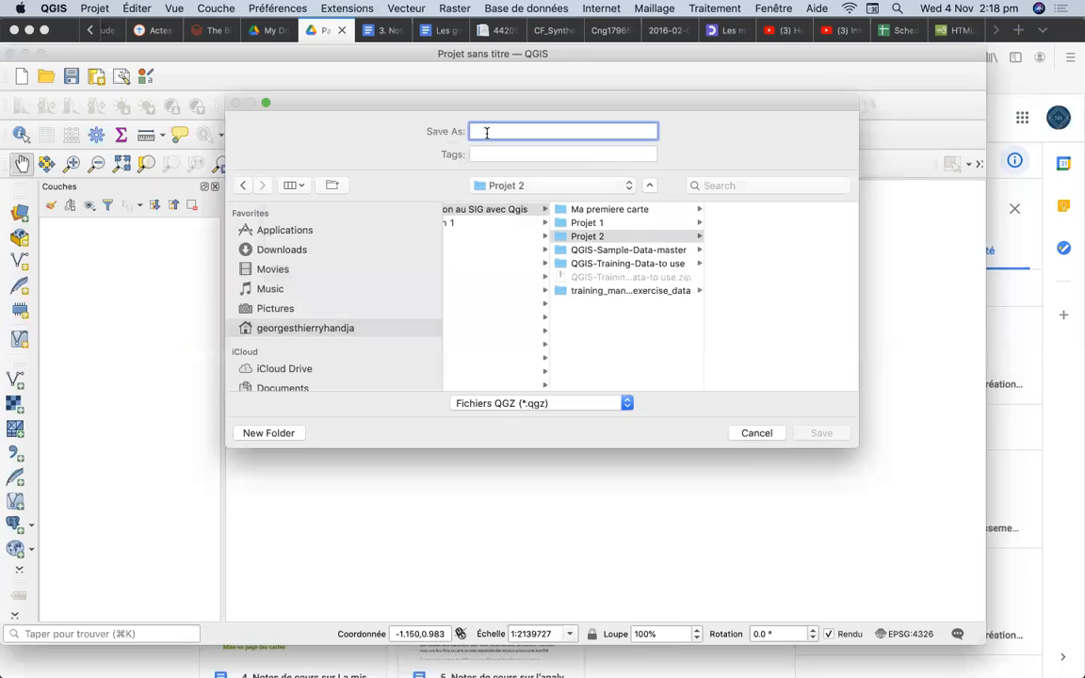
{"action": "type", "text": "Exo "}
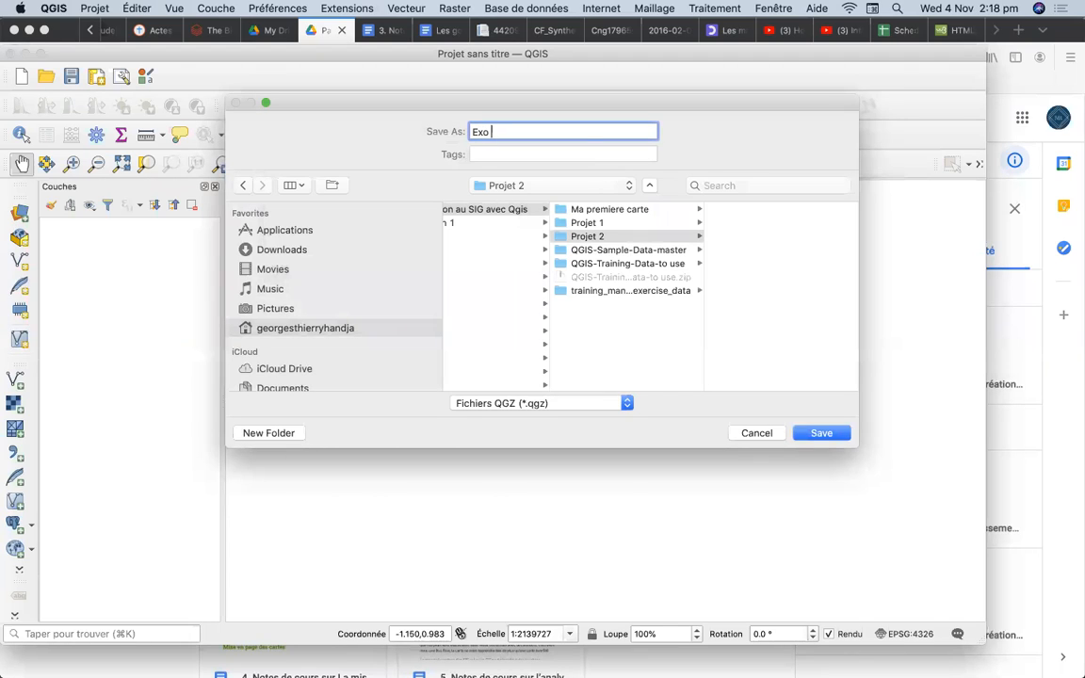
{"action": "type", "text": "digitatlisatiomn"}
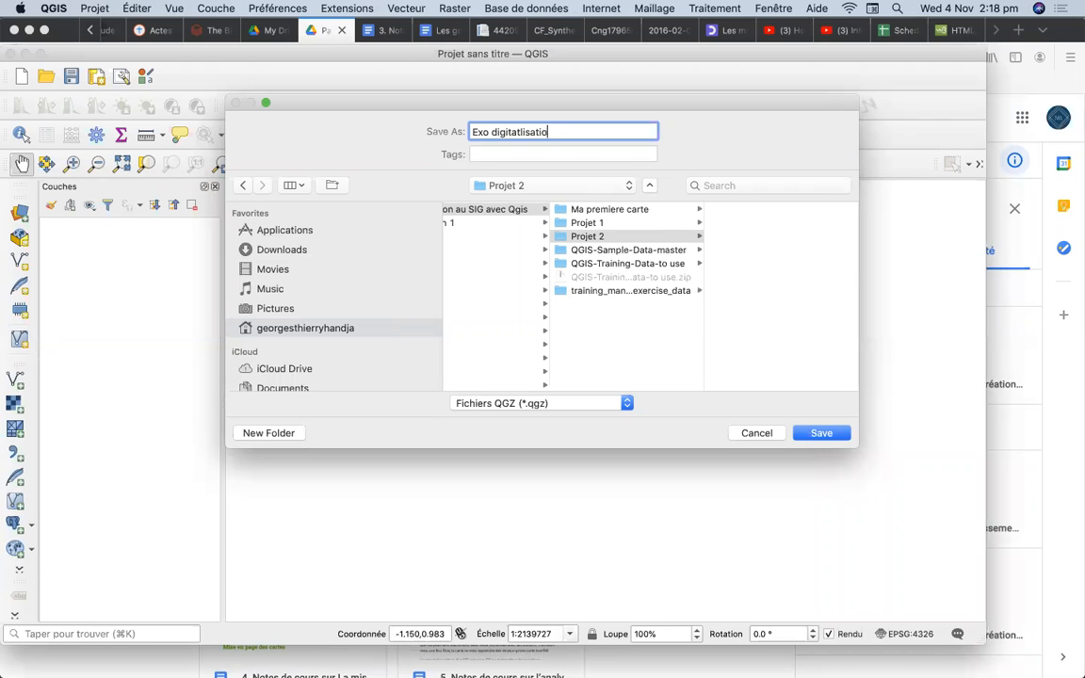
{"action": "key", "text": "BackSpace"}
{"action": "key", "text": "BackSpace"}
{"action": "type", "text": "n"}
{"action": "left_click", "coordinate": [821, 433]}
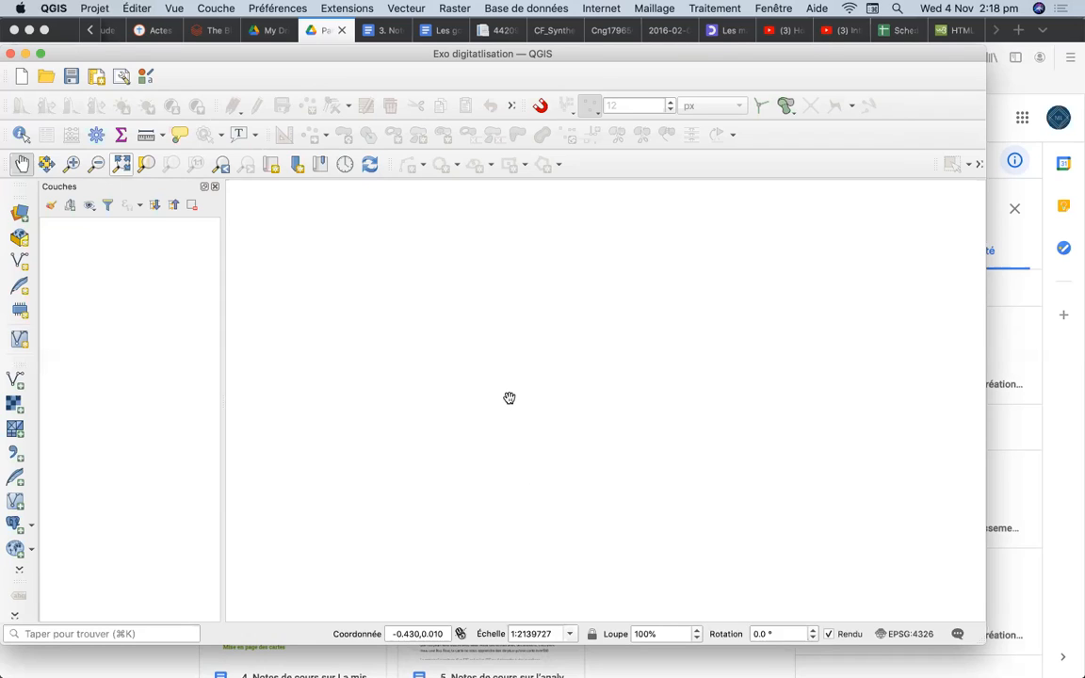
Step: Start adding a raster layer from a file and browse to the raster folder inside exercise_data
{"action": "left_click", "coordinate": [26, 219]}
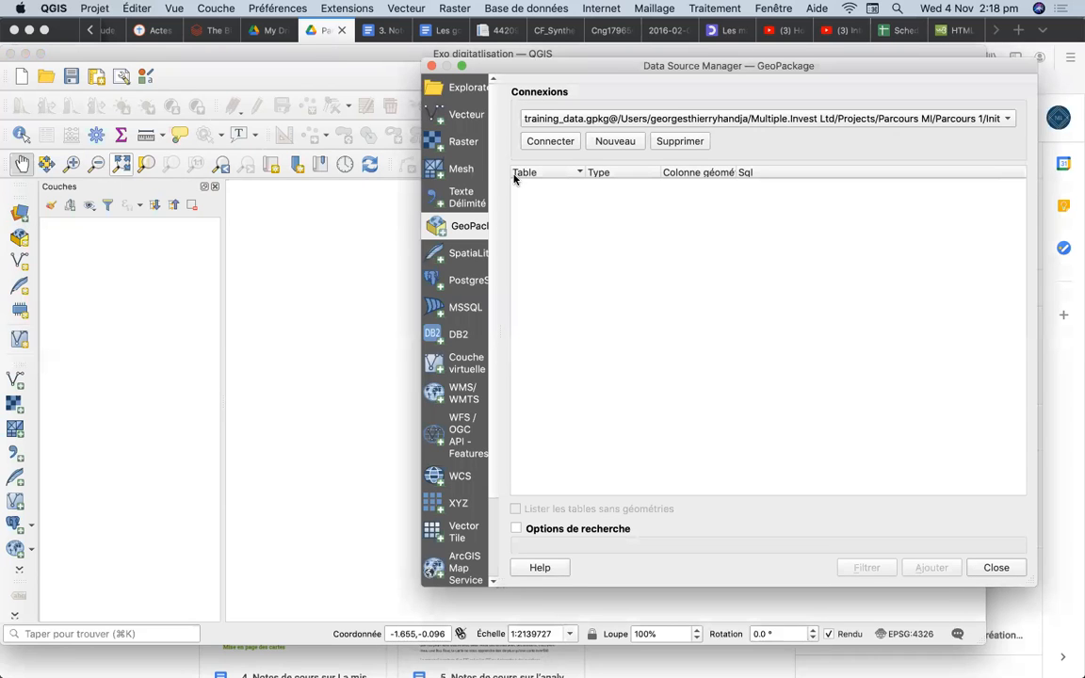
{"action": "left_click_drag", "start_coordinate": [761, 58], "coordinate": [608, 134]}
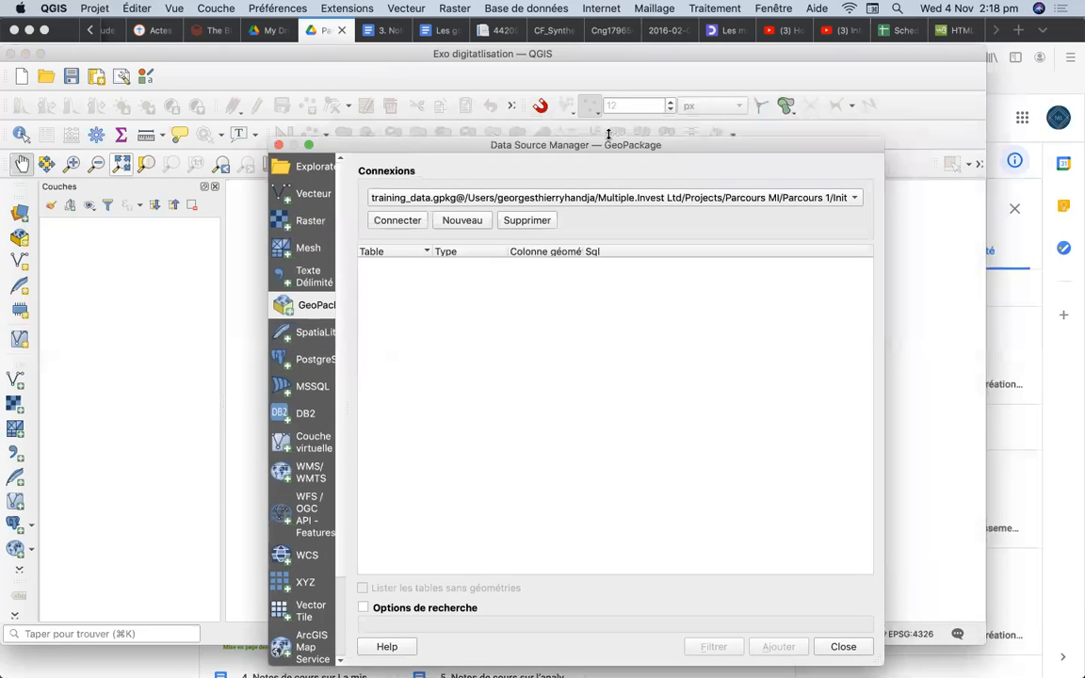
{"action": "left_click", "coordinate": [288, 189]}
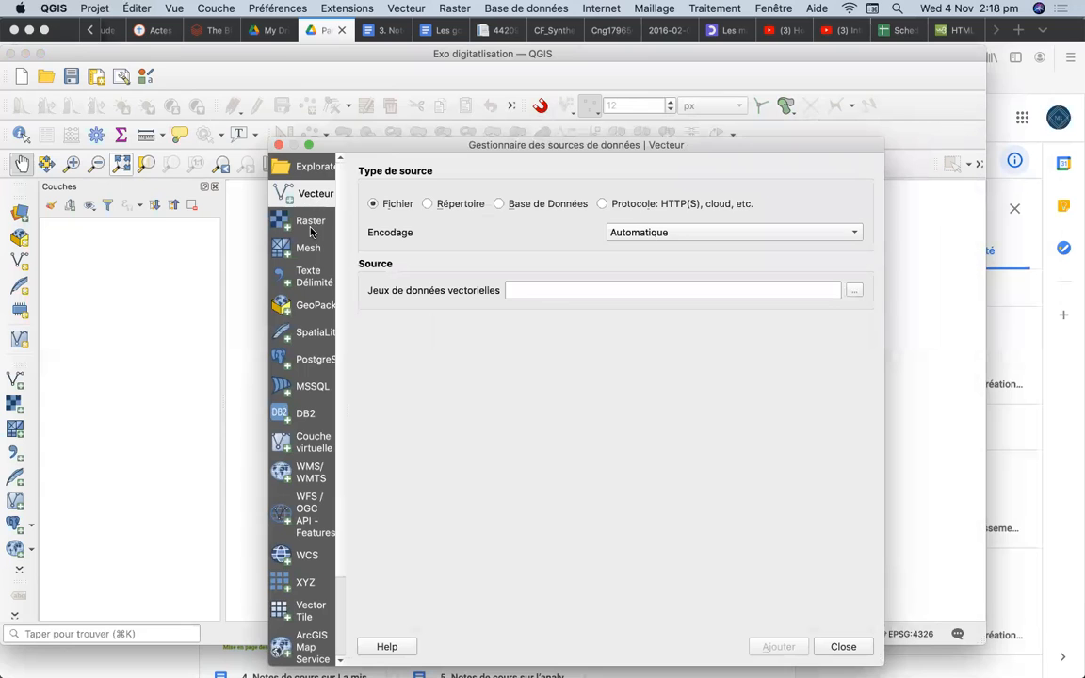
{"action": "left_click", "coordinate": [308, 224]}
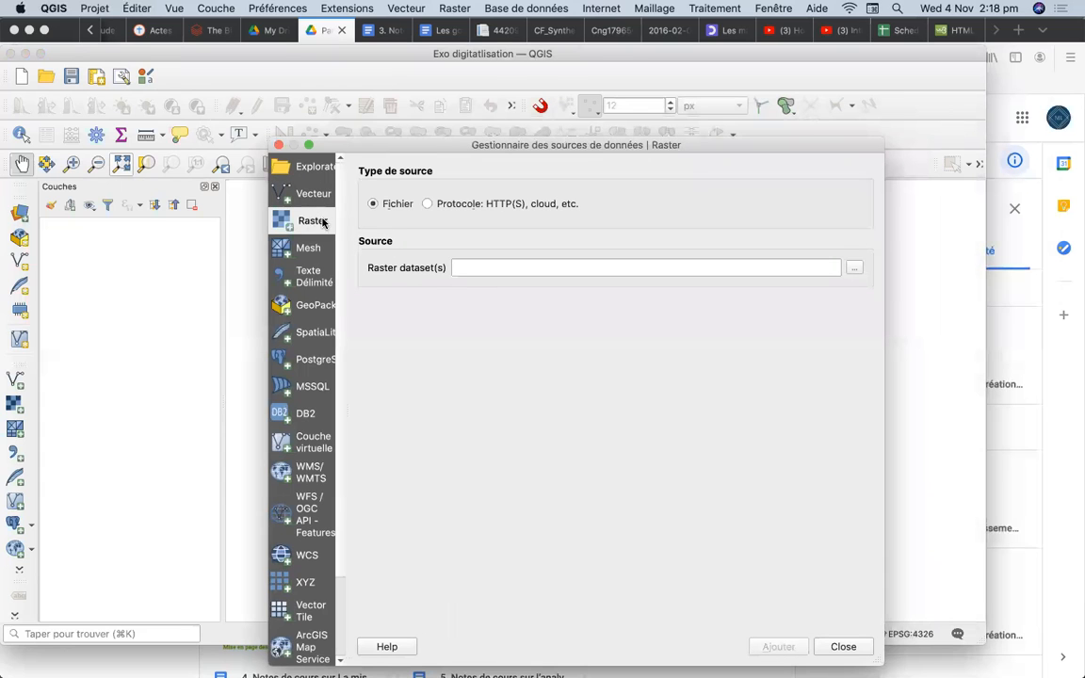
{"action": "left_click", "coordinate": [853, 269]}
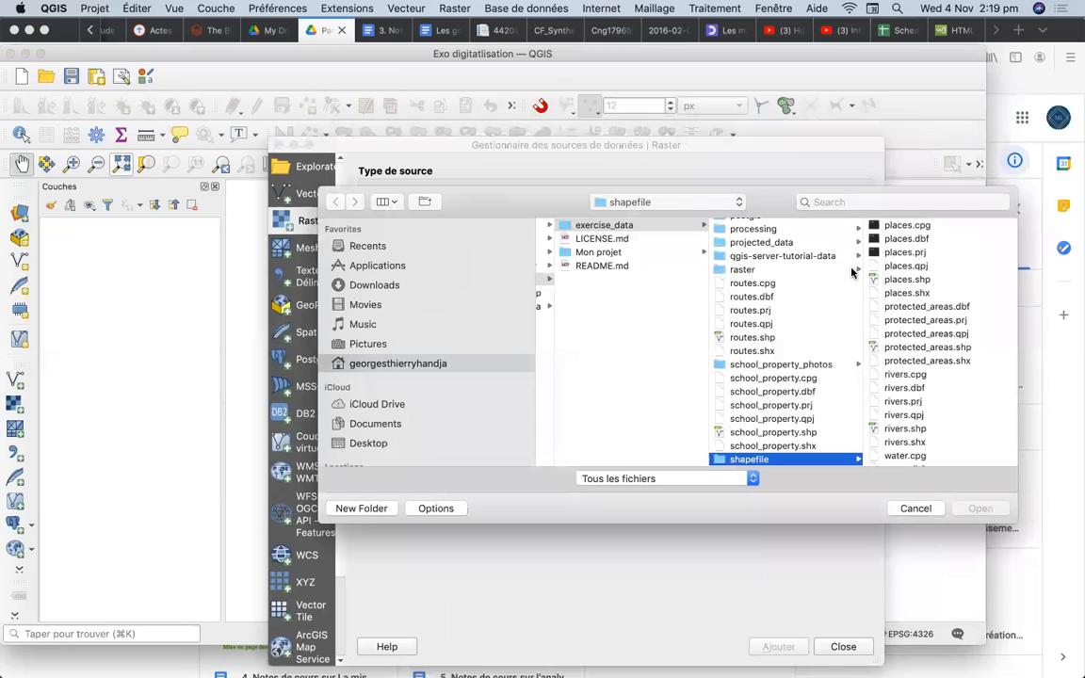
{"action": "left_click", "coordinate": [740, 206]}
{"action": "left_click", "coordinate": [661, 224]}
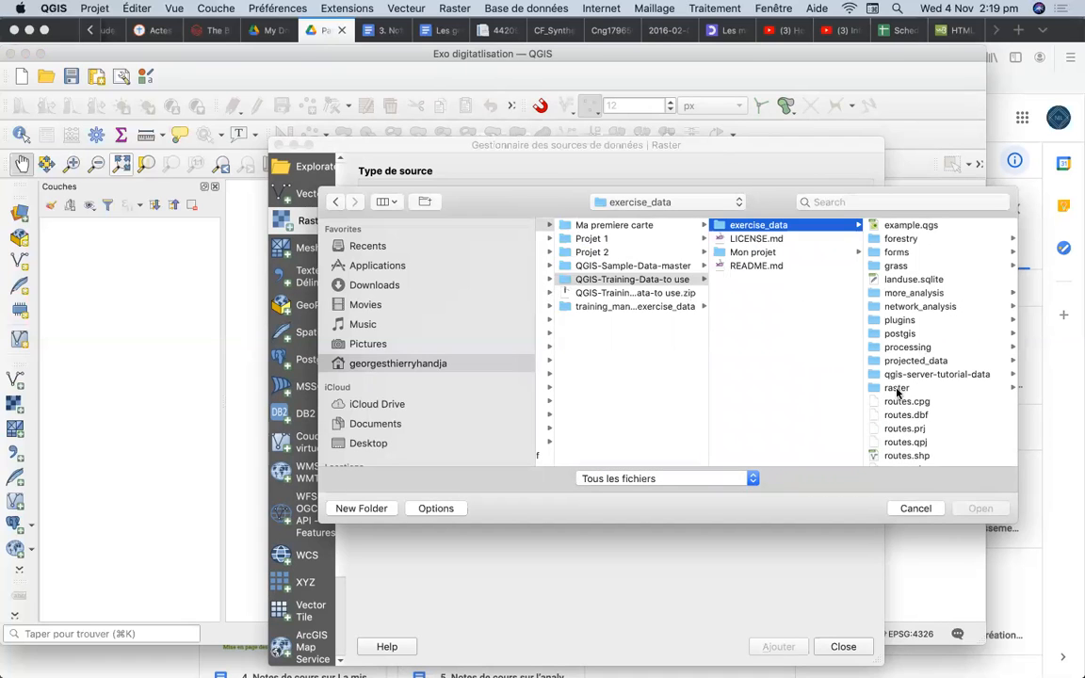
{"action": "left_click", "coordinate": [890, 389]}
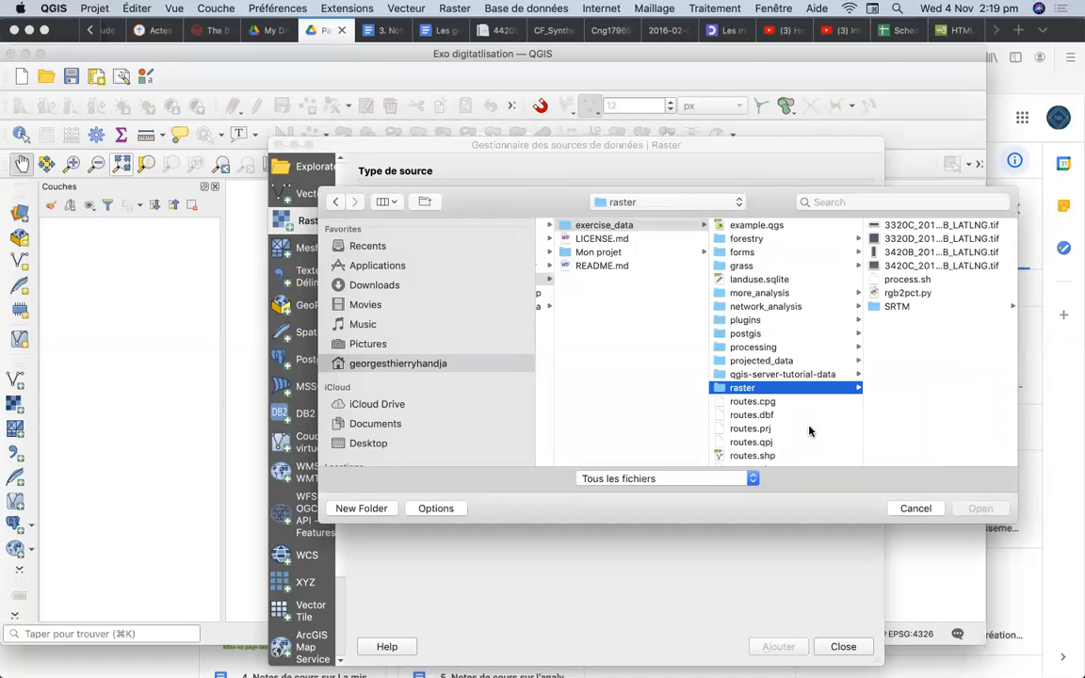
Step: Add the image 3420C_2010_327_RGB_LATLNG.tif to the project as a raster layer and close the data source manager
{"action": "left_click", "coordinate": [752, 480]}
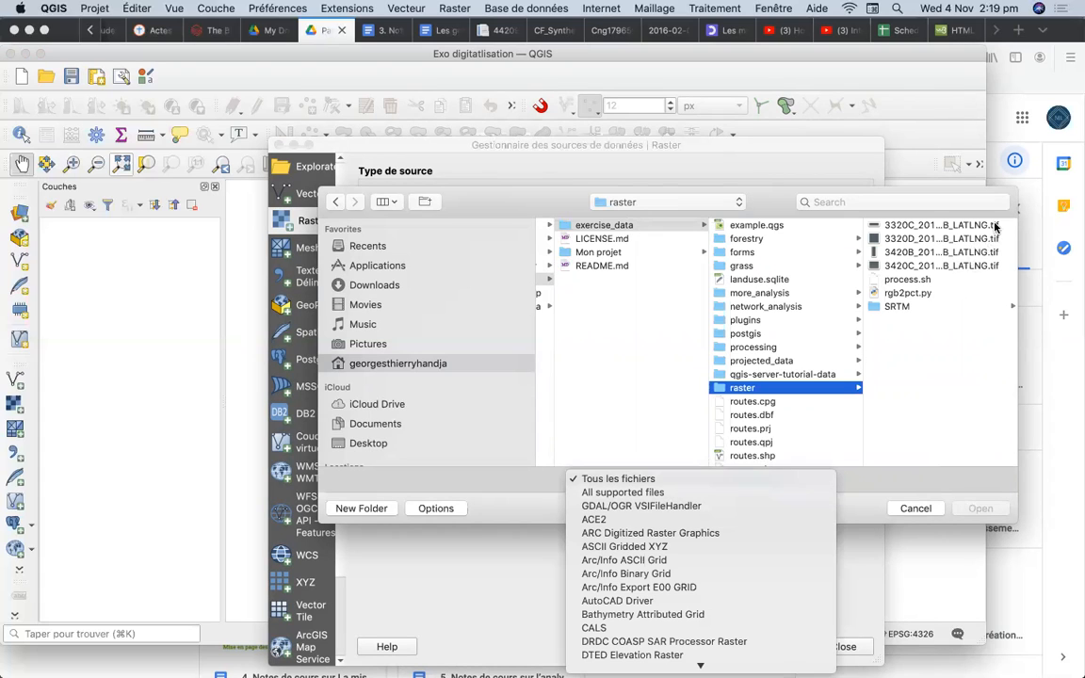
{"action": "key", "text": "Escape"}
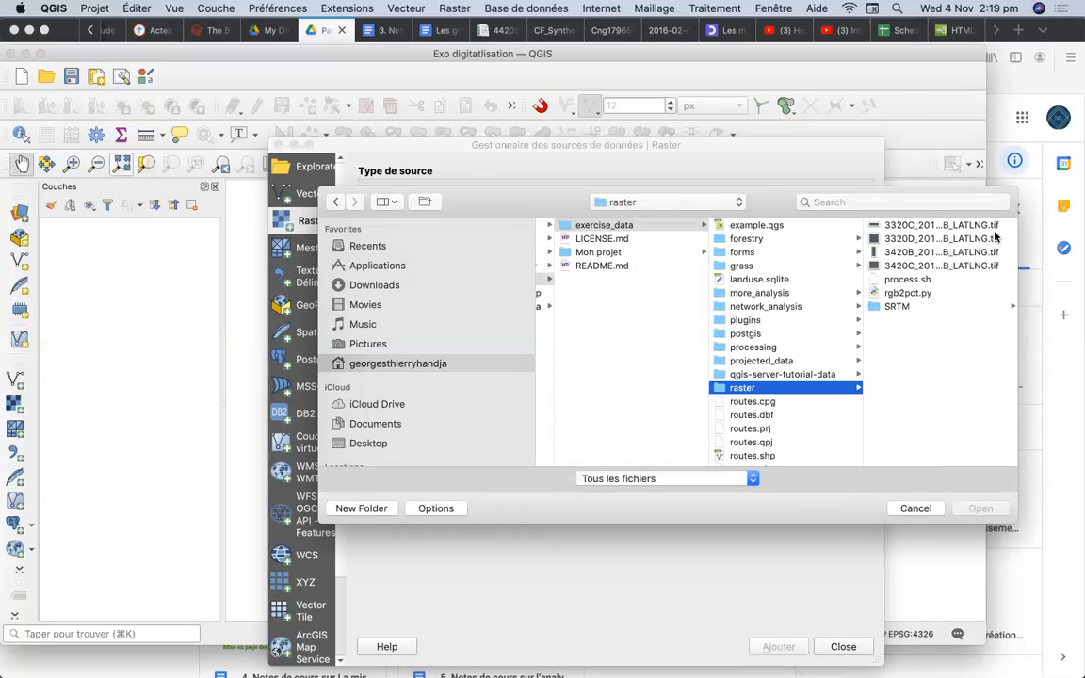
{"action": "left_click", "coordinate": [930, 267]}
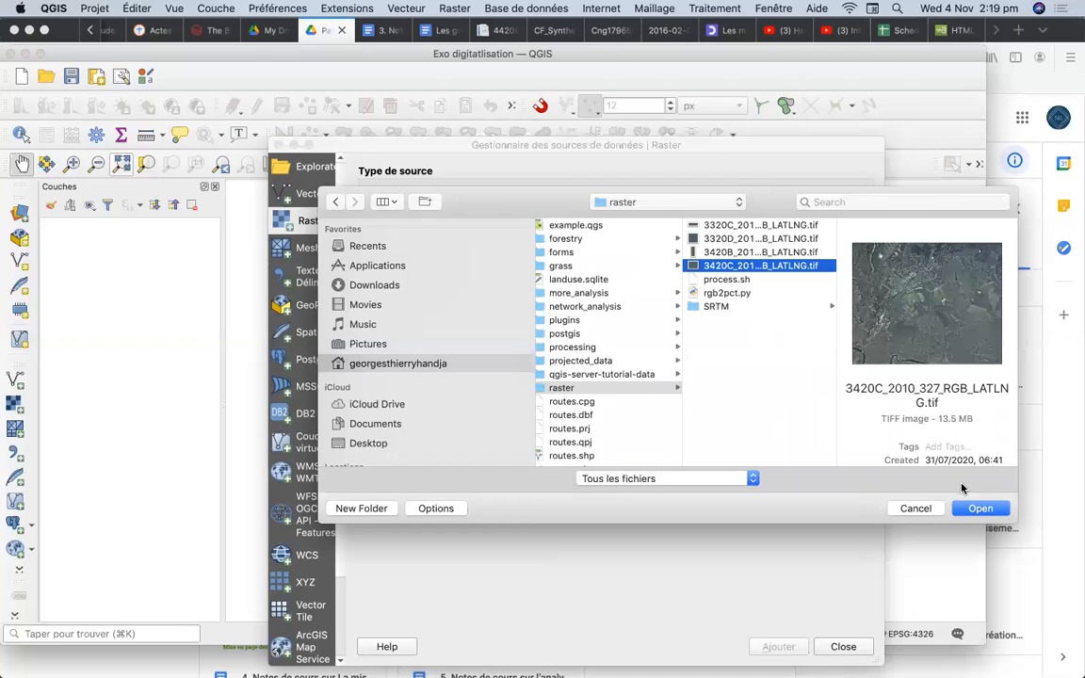
{"action": "left_click", "coordinate": [980, 508]}
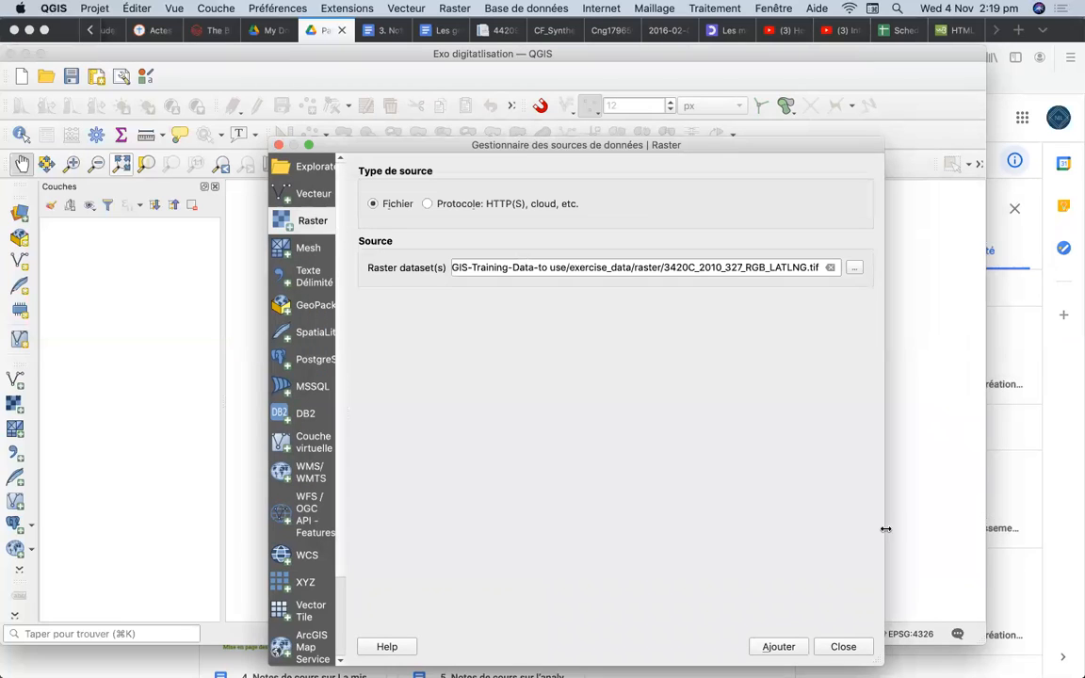
{"action": "left_click", "coordinate": [777, 648]}
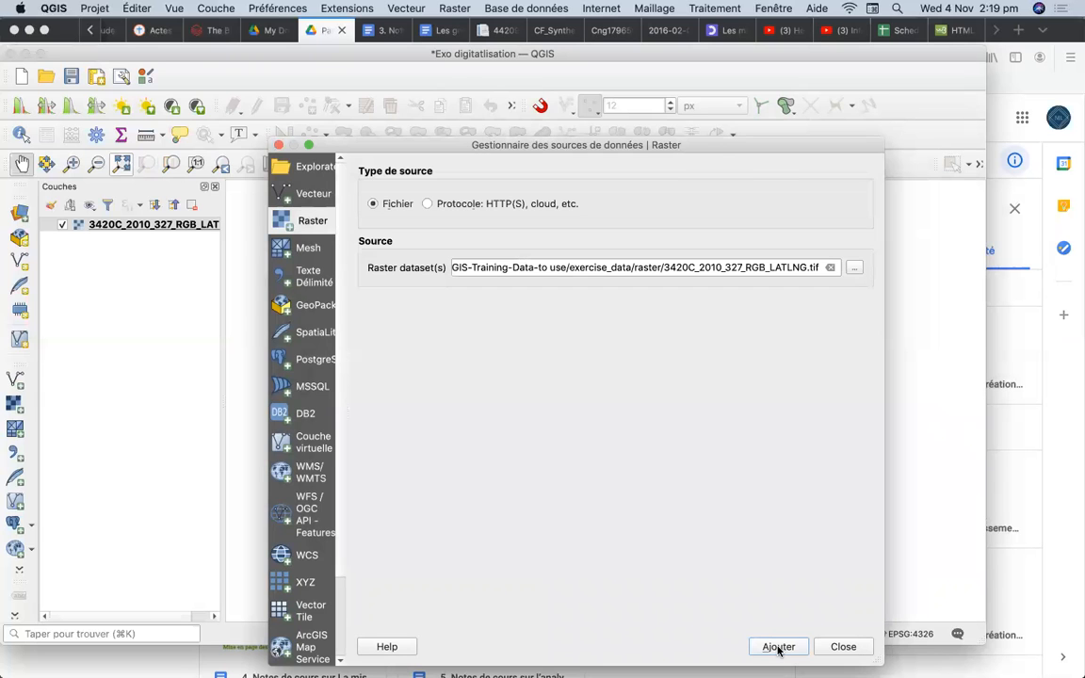
{"action": "left_click", "coordinate": [842, 647]}
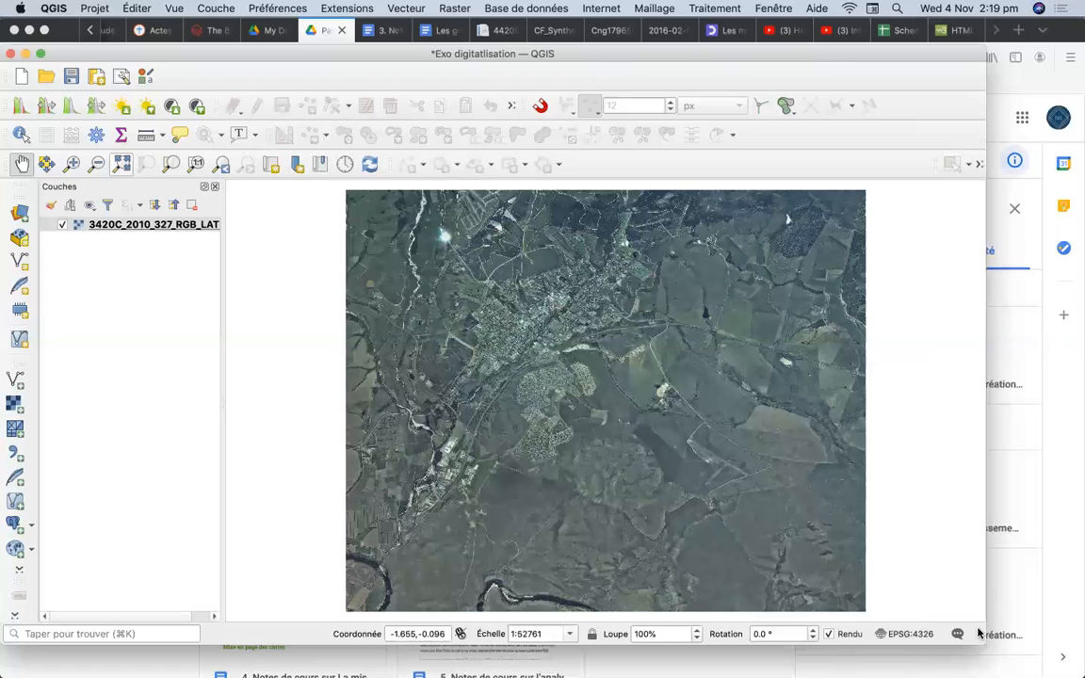
Step: Start creating a new Shapefile layer over the town area of the aerial image
{"action": "left_click_drag", "start_coordinate": [983, 640], "coordinate": [1081, 674]}
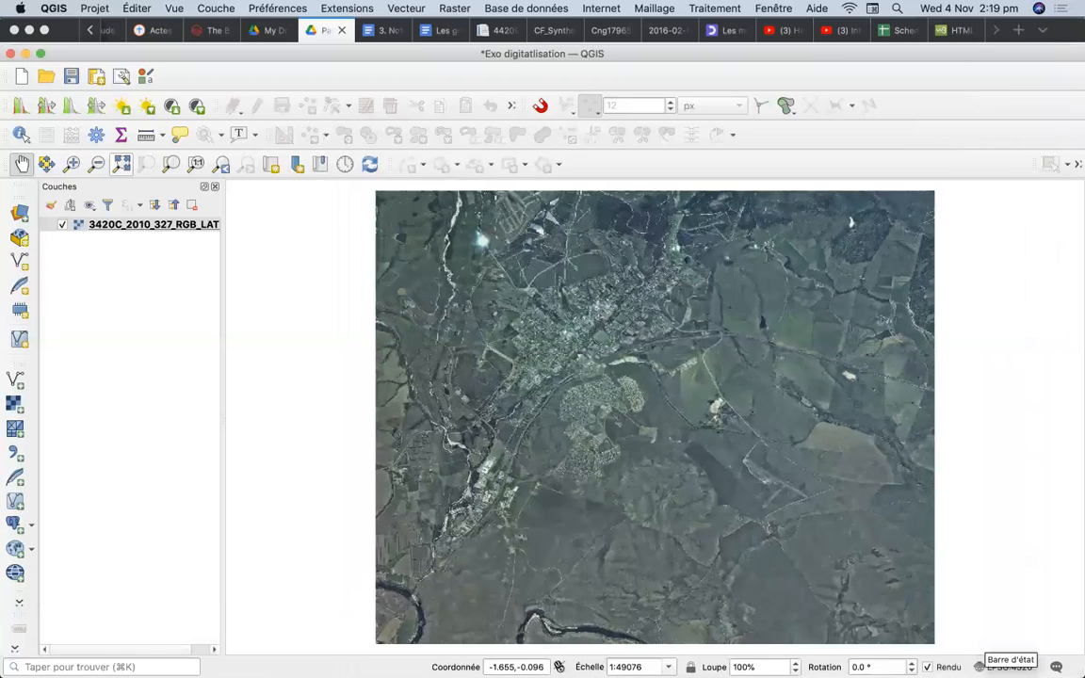
{"action": "left_click", "coordinate": [71, 164]}
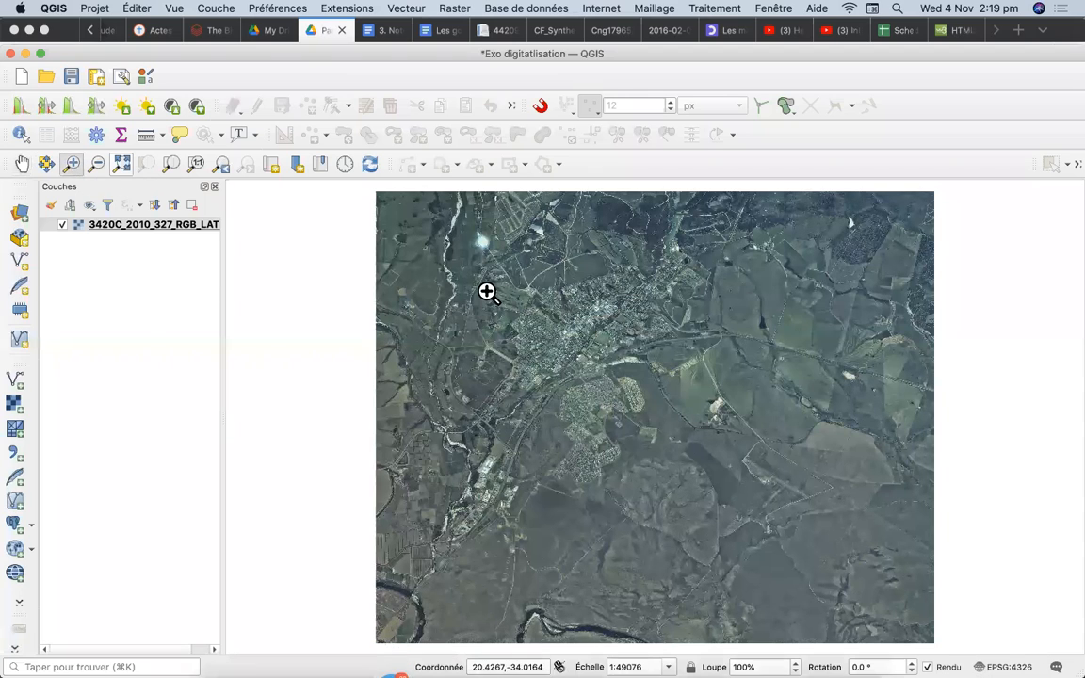
{"action": "left_click_drag", "start_coordinate": [493, 294], "coordinate": [678, 419]}
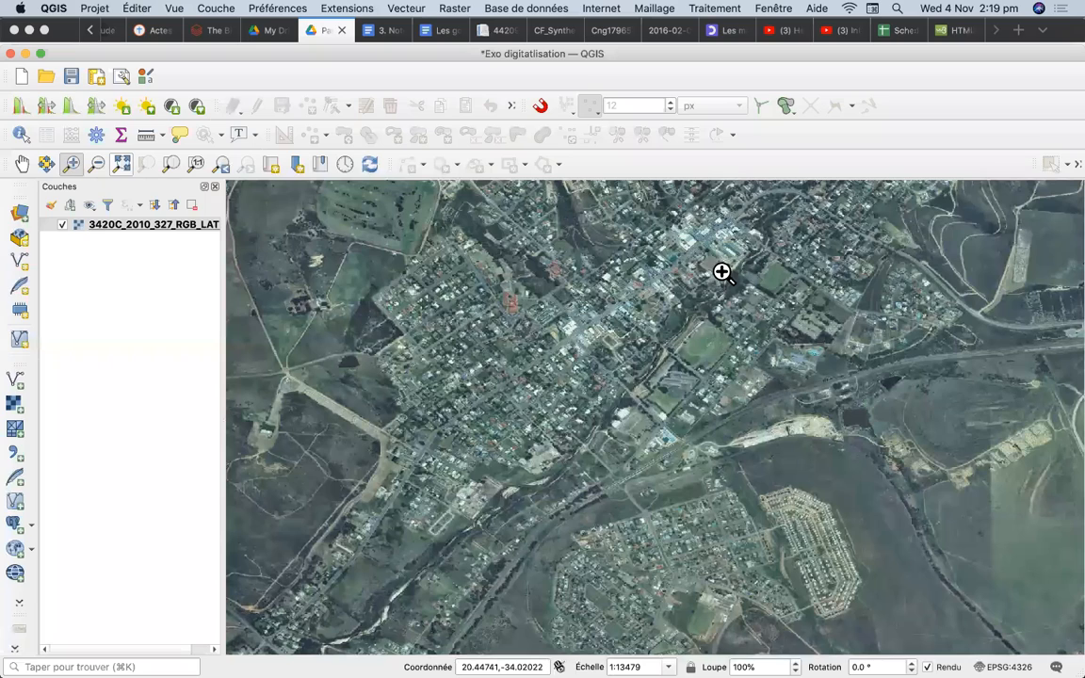
{"action": "left_click_drag", "start_coordinate": [544, 235], "coordinate": [877, 442]}
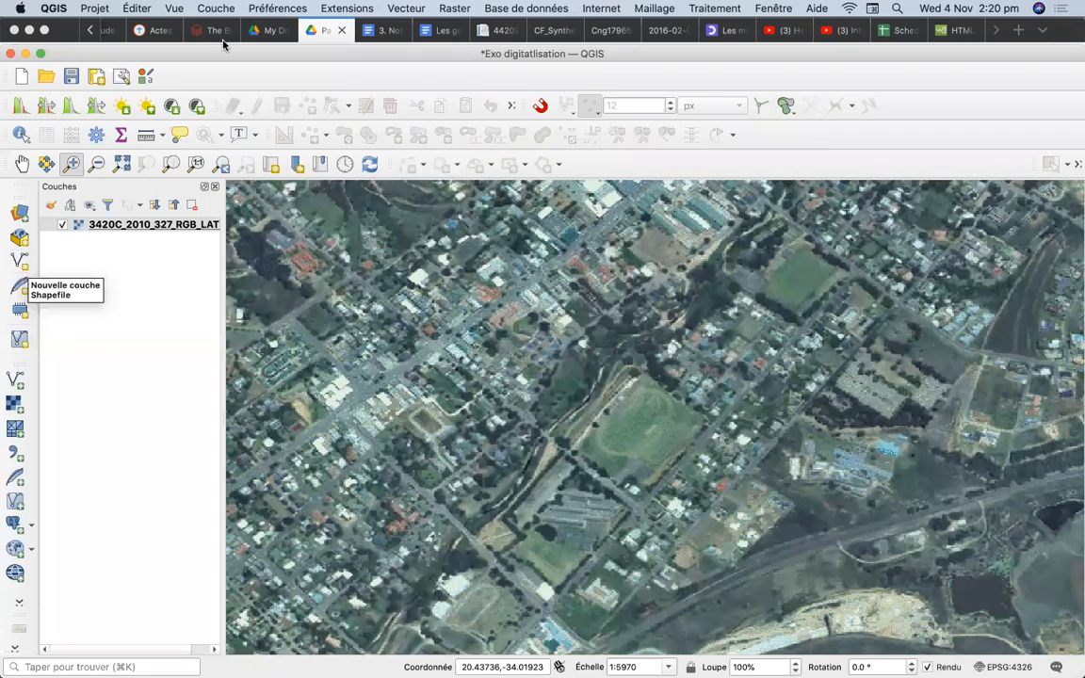
{"action": "left_click", "coordinate": [216, 9]}
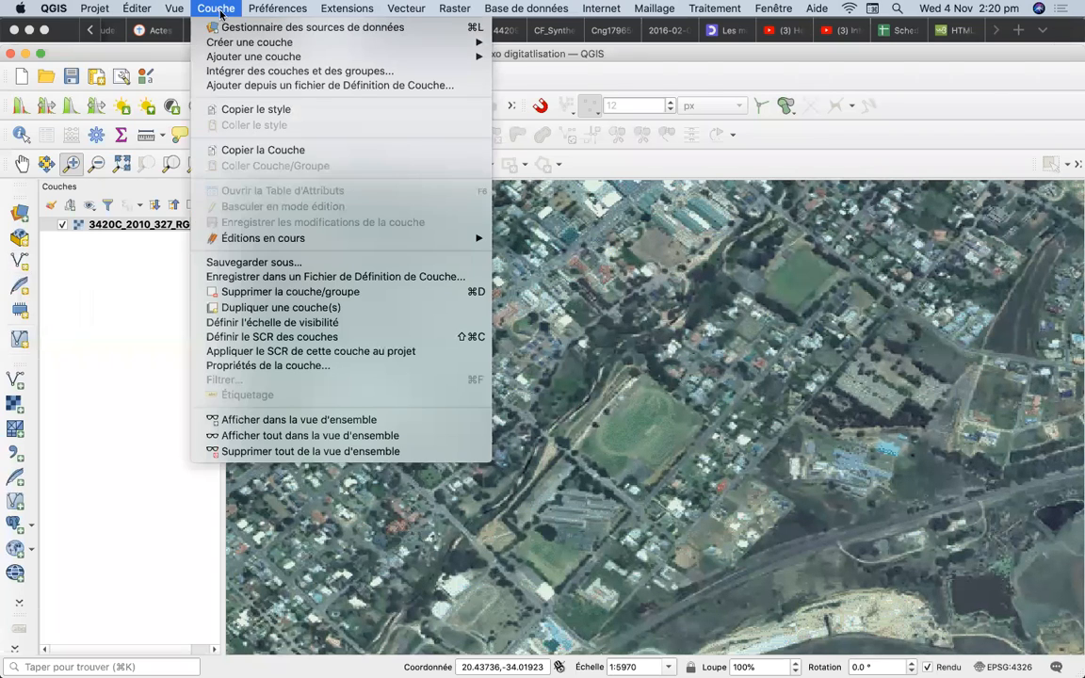
{"action": "mouse_move", "coordinate": [227, 45]}
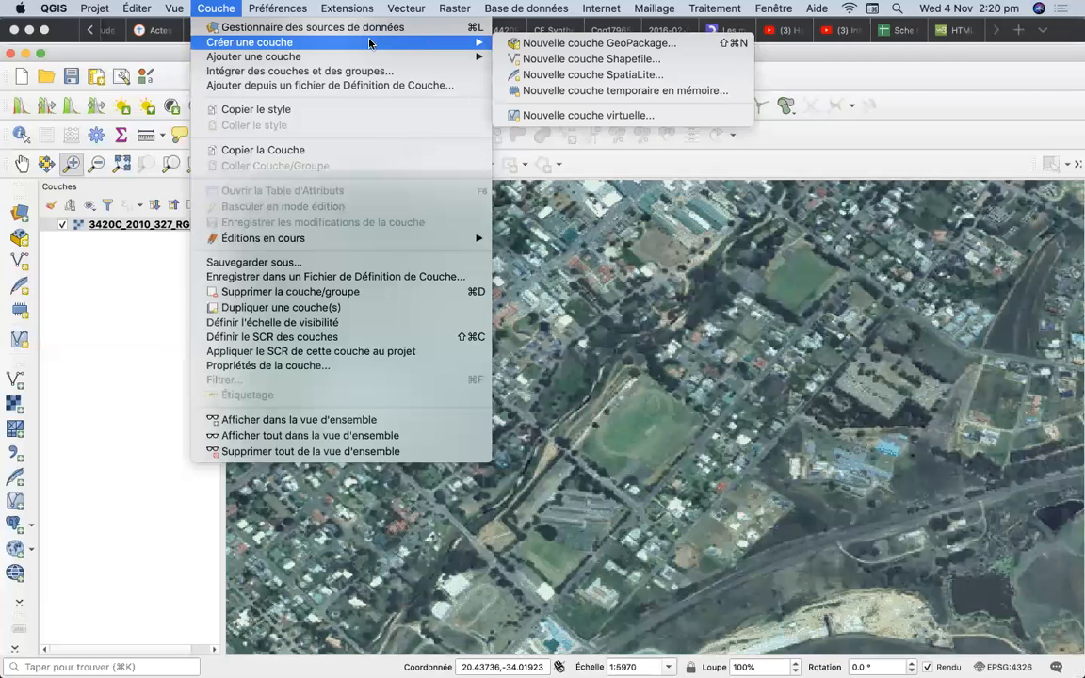
{"action": "left_click", "coordinate": [588, 61]}
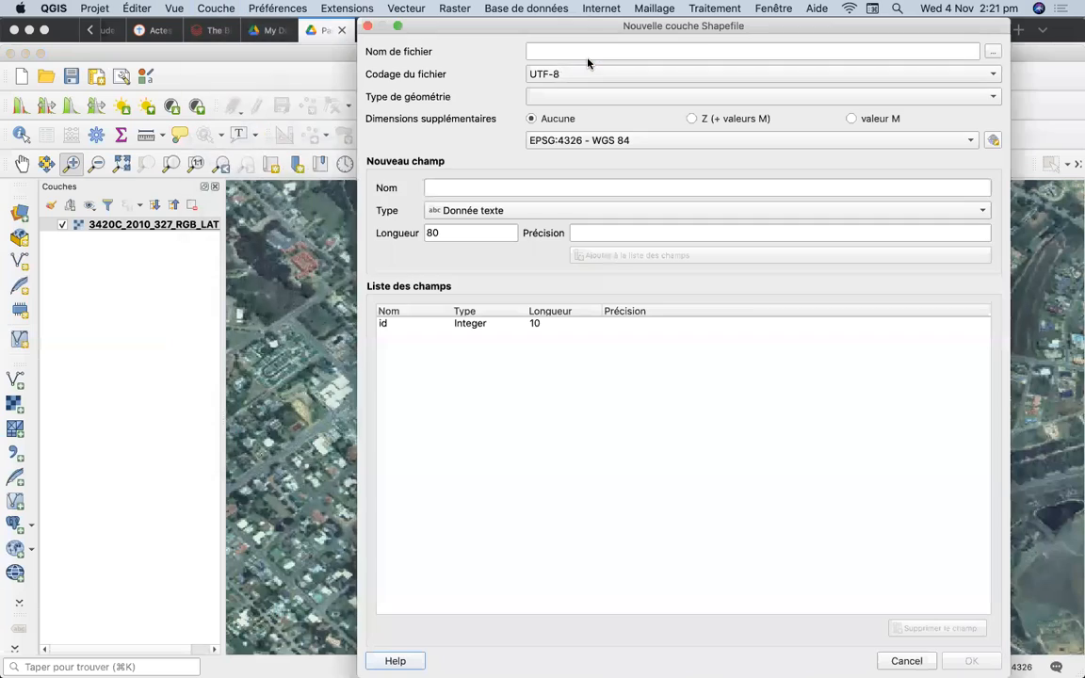
{"action": "left_click_drag", "start_coordinate": [643, 32], "coordinate": [410, 98]}
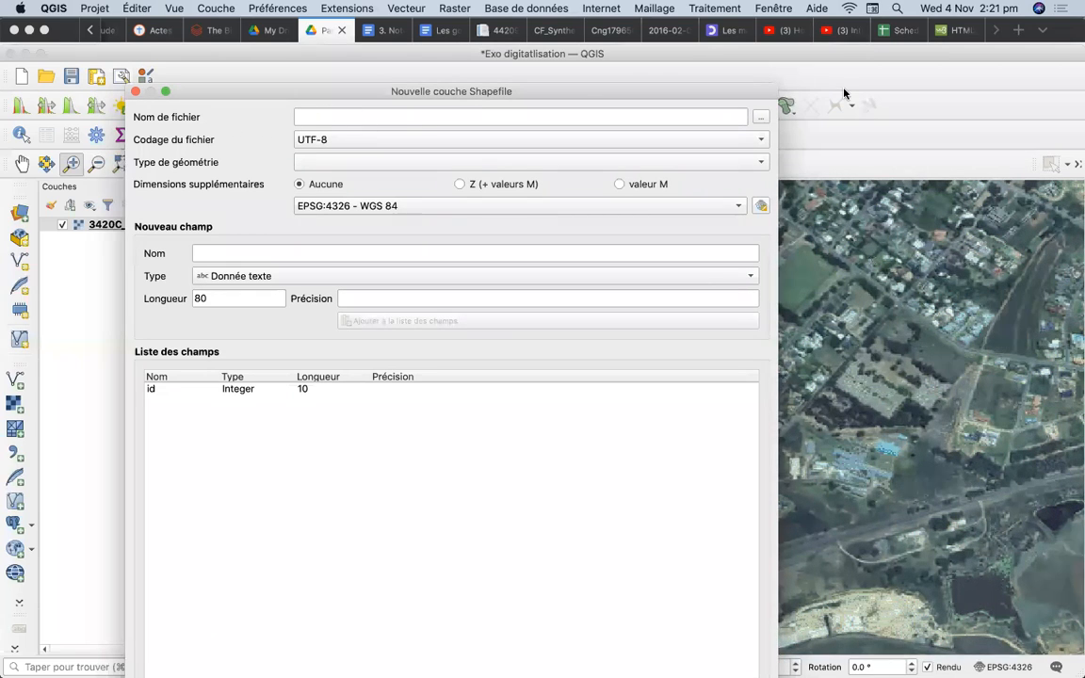
Step: Choose the Projet 2 folder in Multiple.Invest Ltd > Projects > Parcours MI > Parcours 1 > Initiation au SIG avec Qgis as the shapefile's location
{"action": "left_click", "coordinate": [759, 117]}
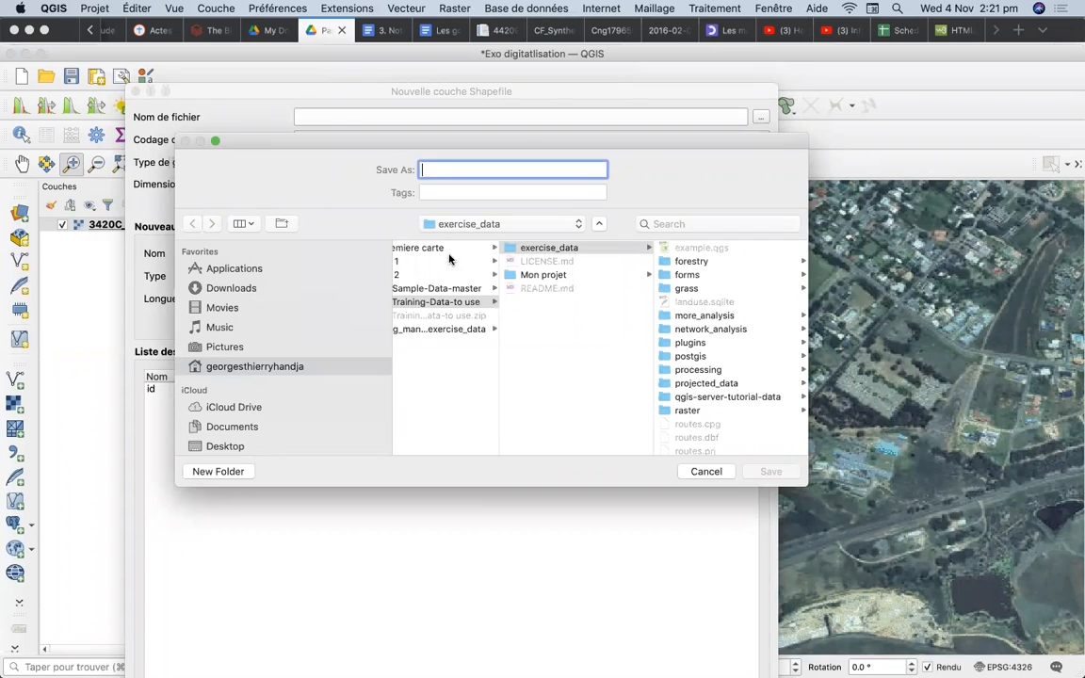
{"action": "left_click", "coordinate": [247, 367]}
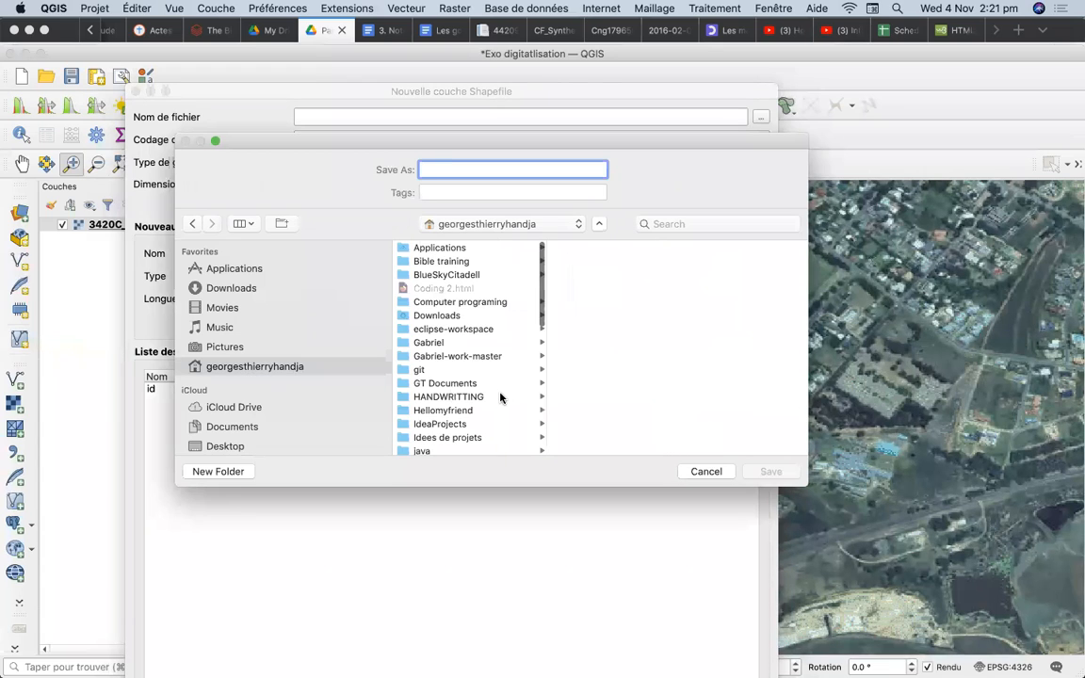
{"action": "scroll", "coordinate": [499, 395], "scroll_direction": "down", "scroll_amount": 2}
{"action": "scroll", "coordinate": [491, 394], "scroll_direction": "down", "scroll_amount": 3}
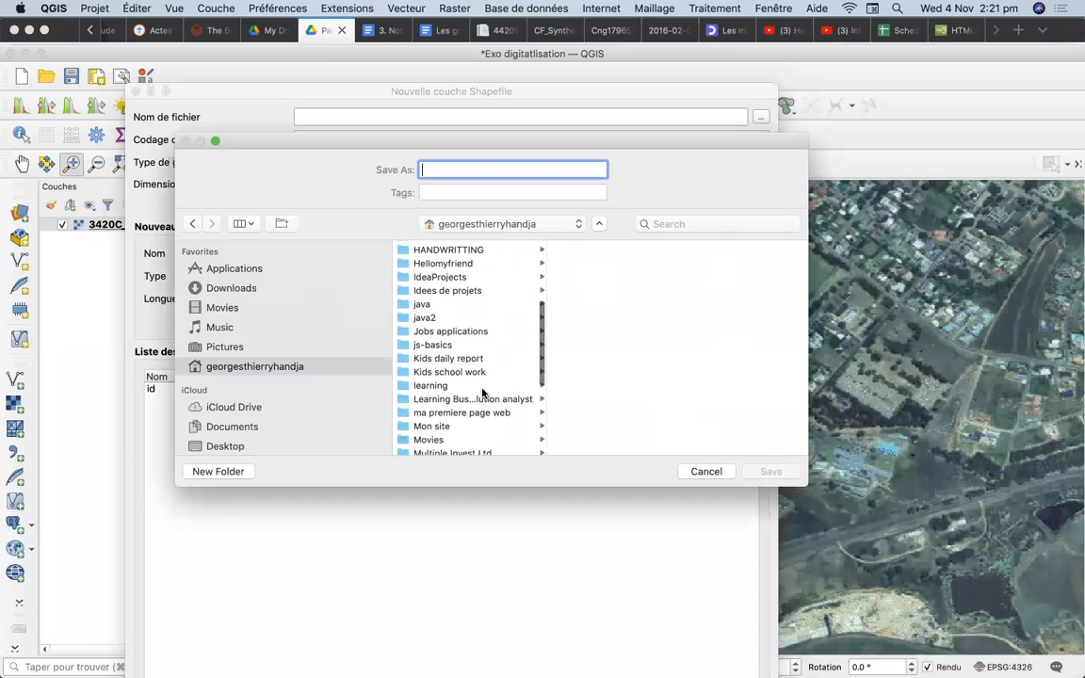
{"action": "scroll", "coordinate": [471, 400], "scroll_direction": "down", "scroll_amount": 4}
{"action": "left_click", "coordinate": [460, 360]}
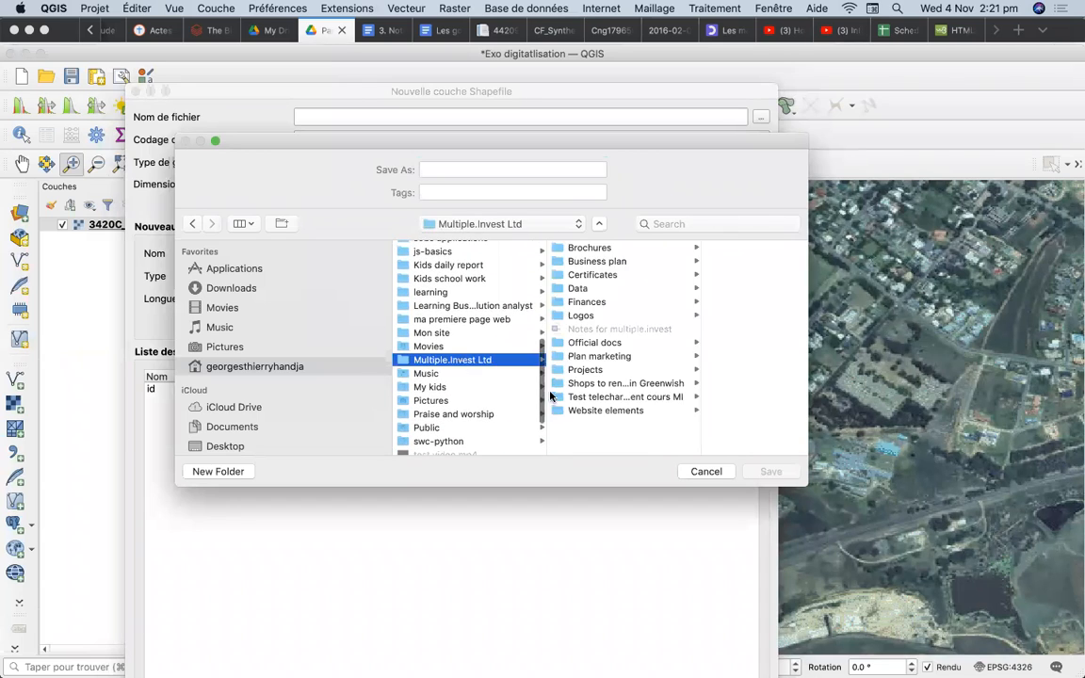
{"action": "left_click", "coordinate": [579, 370]}
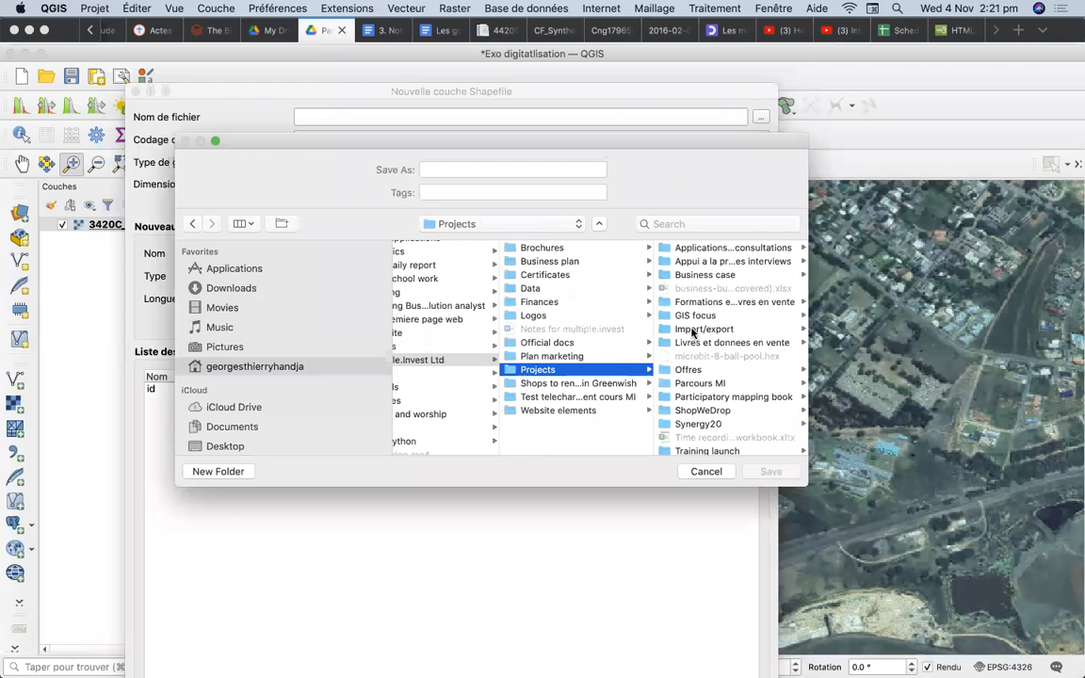
{"action": "left_click", "coordinate": [696, 384]}
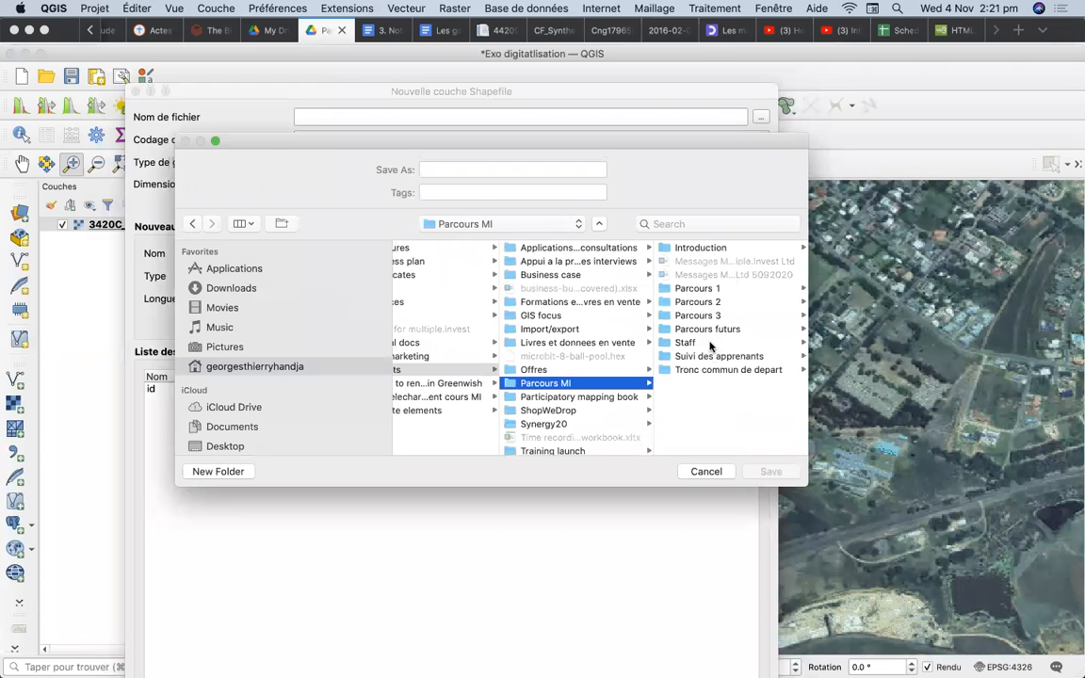
{"action": "left_click", "coordinate": [702, 292]}
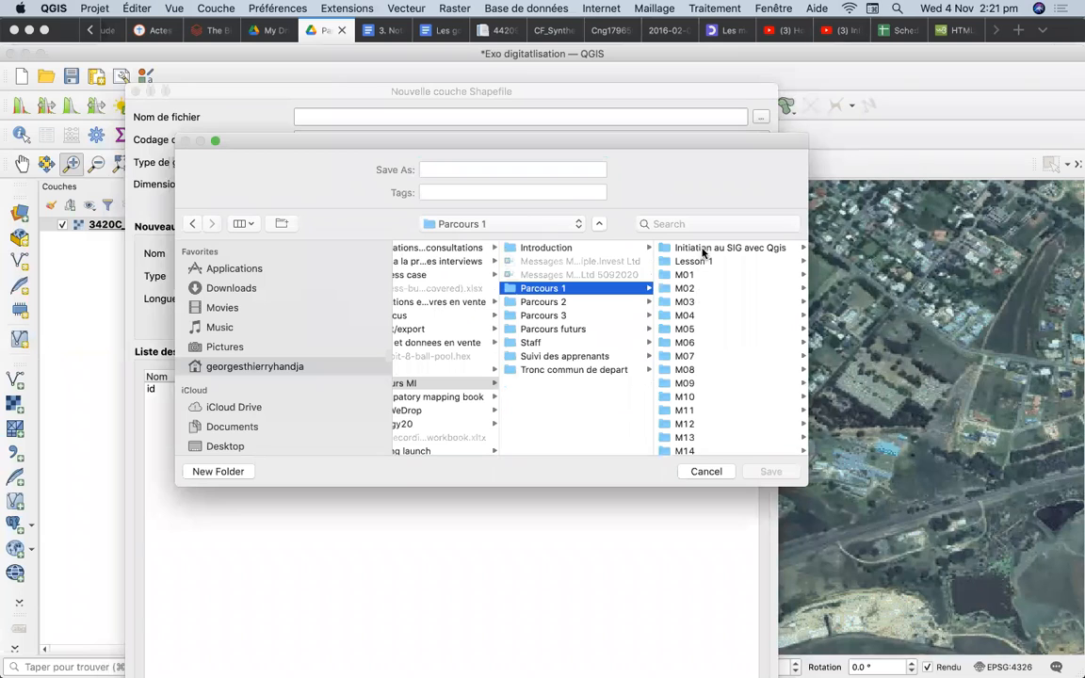
{"action": "left_click", "coordinate": [703, 247]}
{"action": "left_click", "coordinate": [697, 275]}
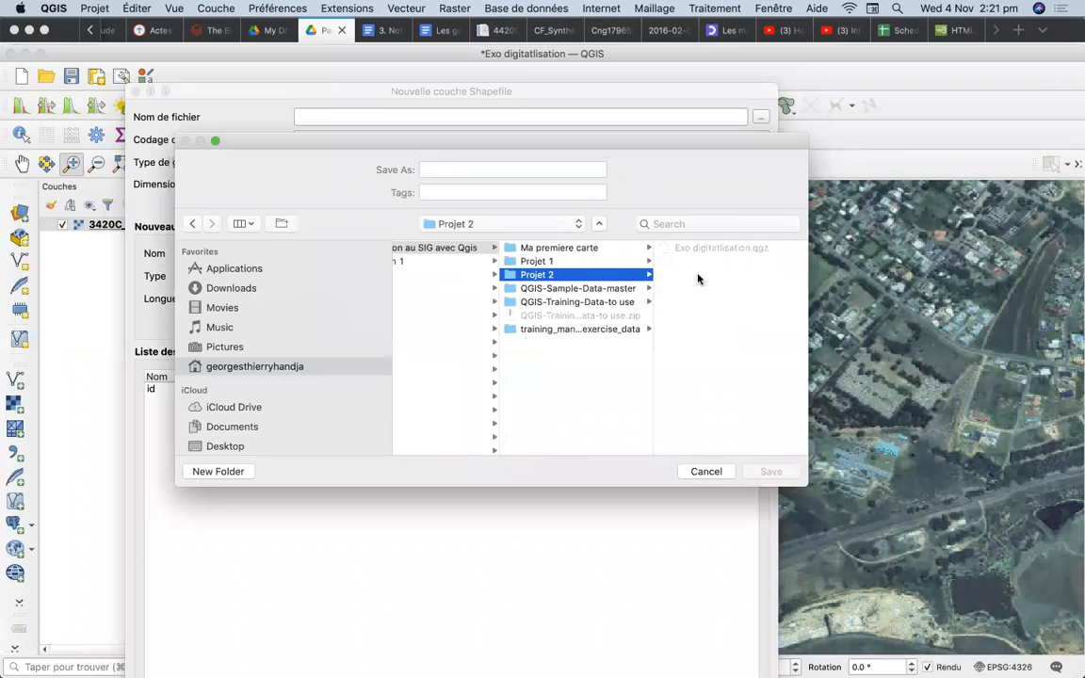
Step: Name the new shapefile "Les habitations" and confirm its save location in Projet 2
{"action": "left_click", "coordinate": [436, 169]}
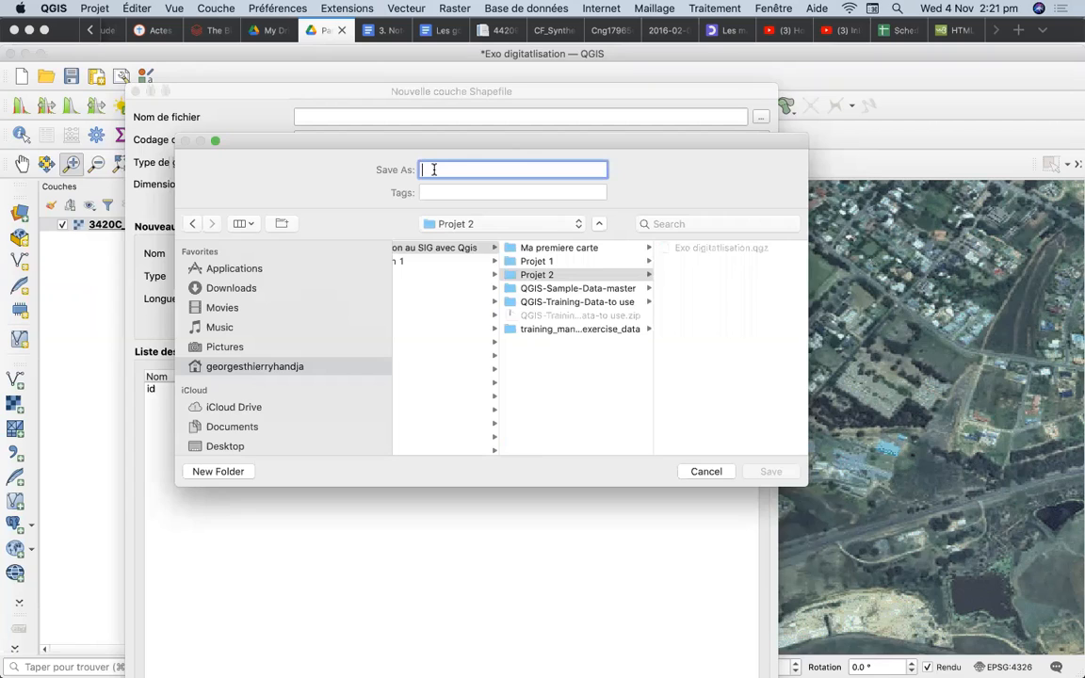
{"action": "type", "text": "Les habitations"}
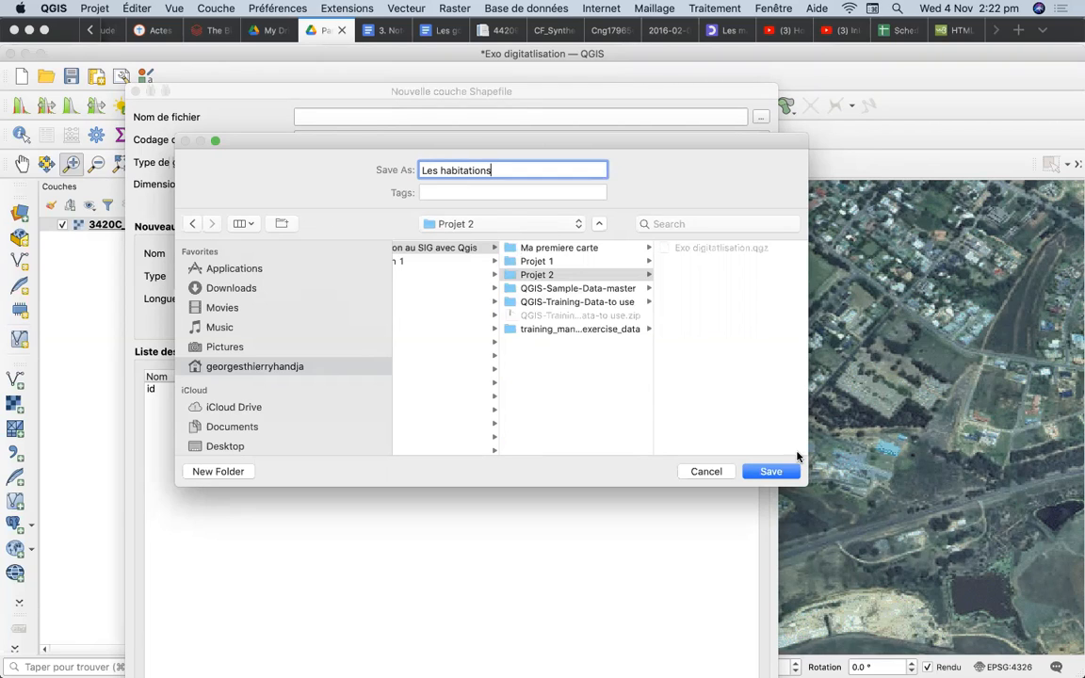
{"action": "left_click", "coordinate": [770, 472]}
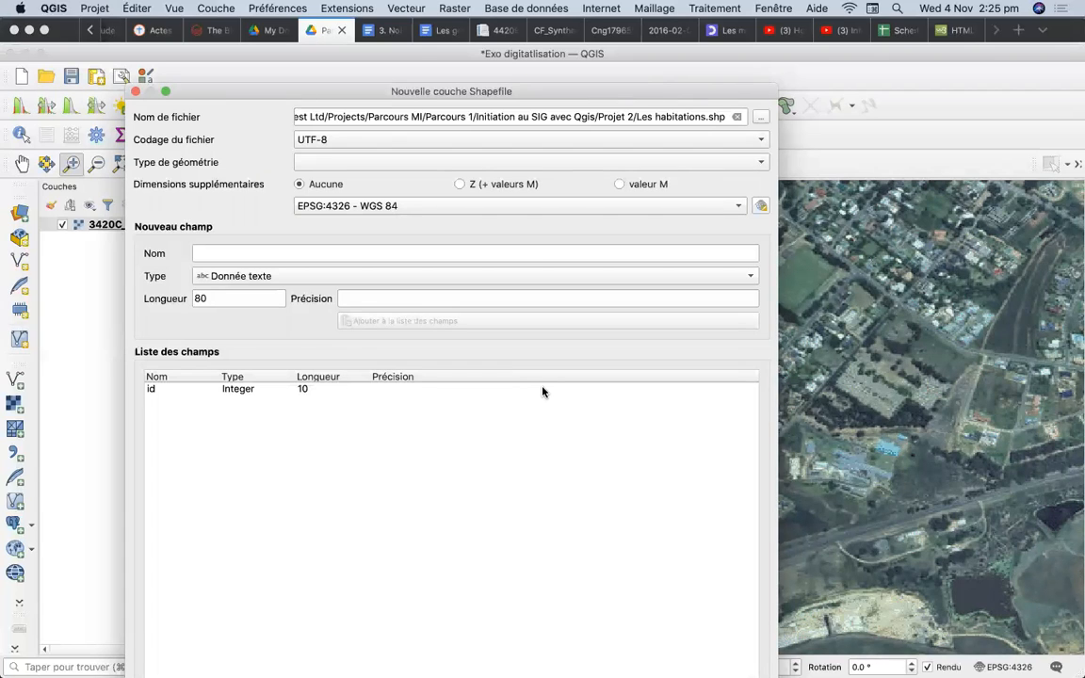
Step: Set the geometry type of the new shapefile to Point
{"action": "left_click", "coordinate": [436, 452]}
{"action": "left_click", "coordinate": [763, 165]}
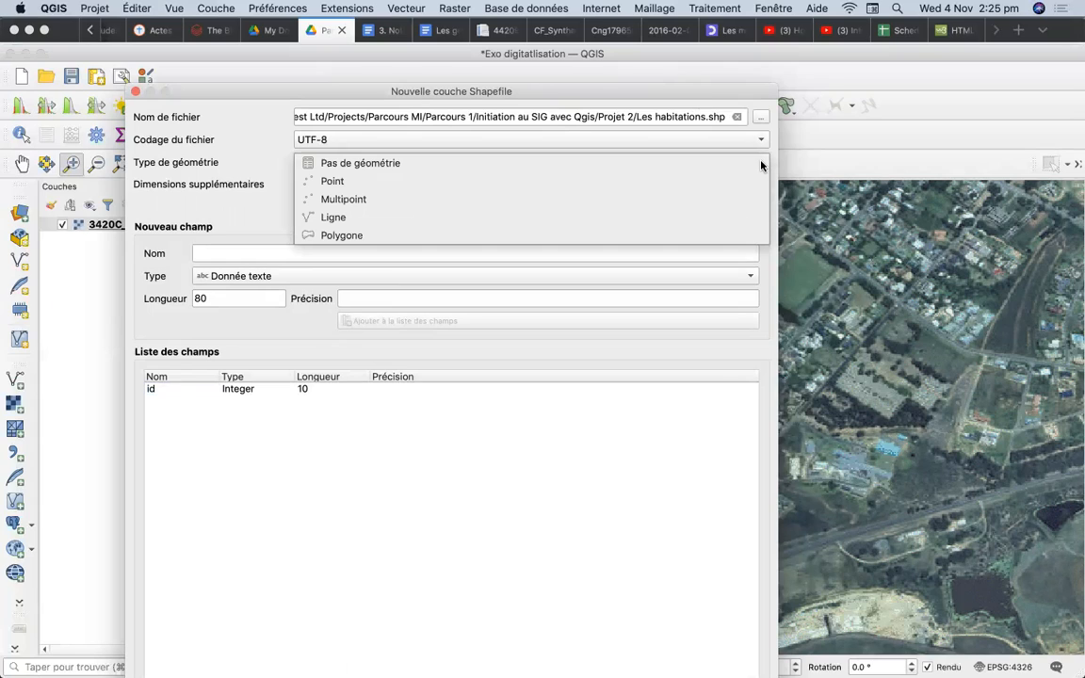
{"action": "left_click", "coordinate": [337, 182]}
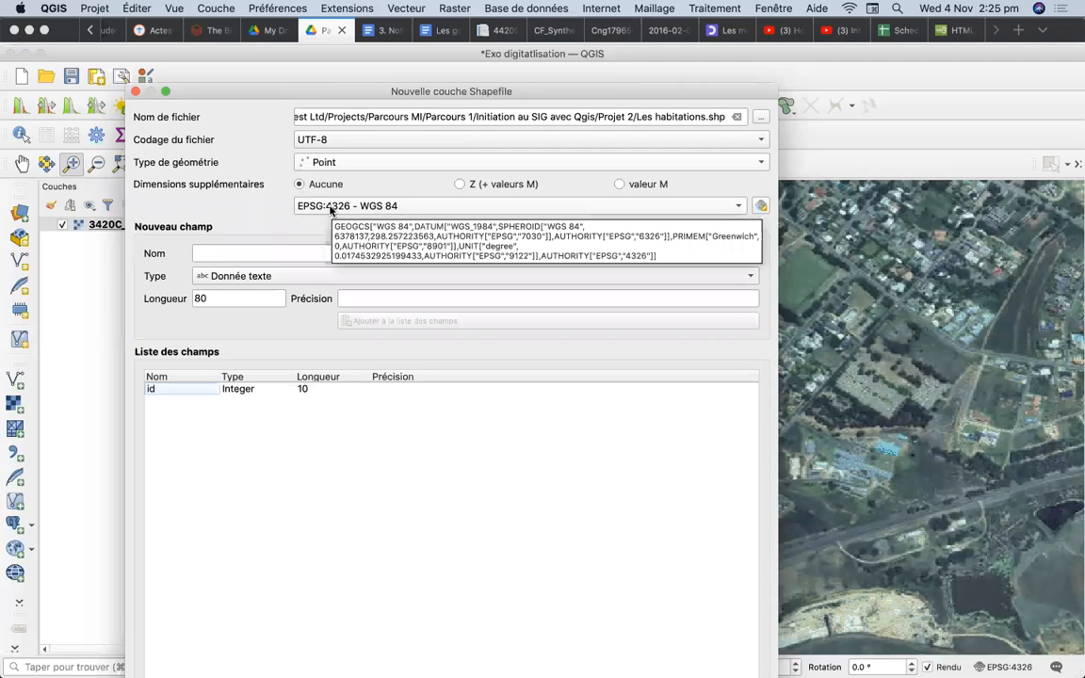
Step: Add a text field named "nom" with a length of 240 to the new shapefile's field list
{"action": "left_click", "coordinate": [240, 253]}
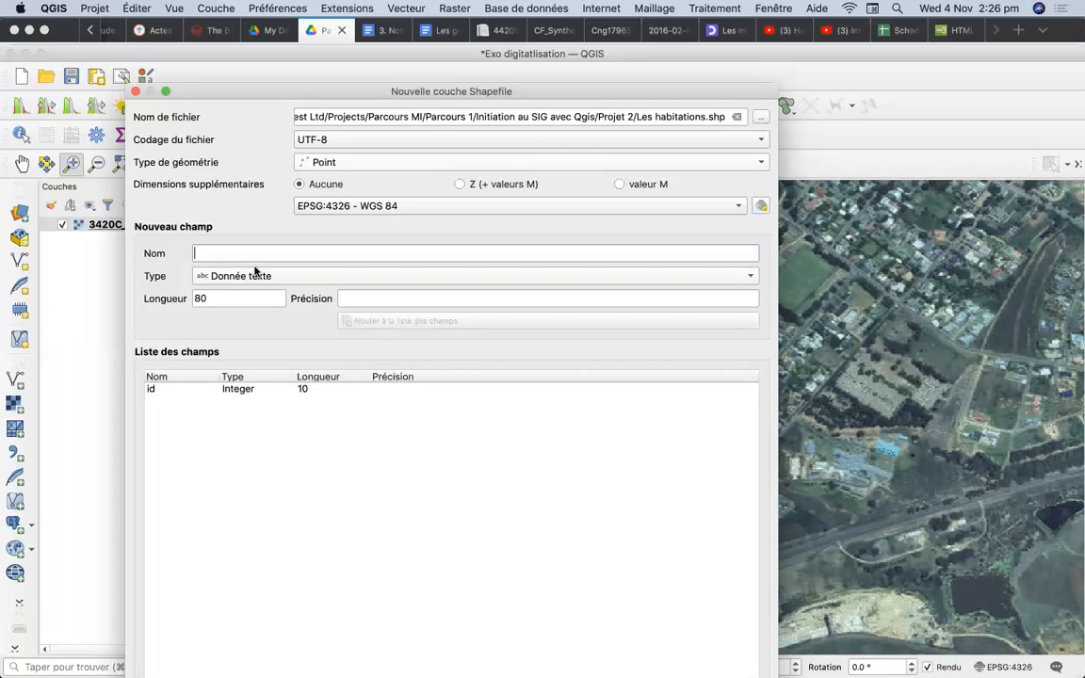
{"action": "type", "text": "nom"}
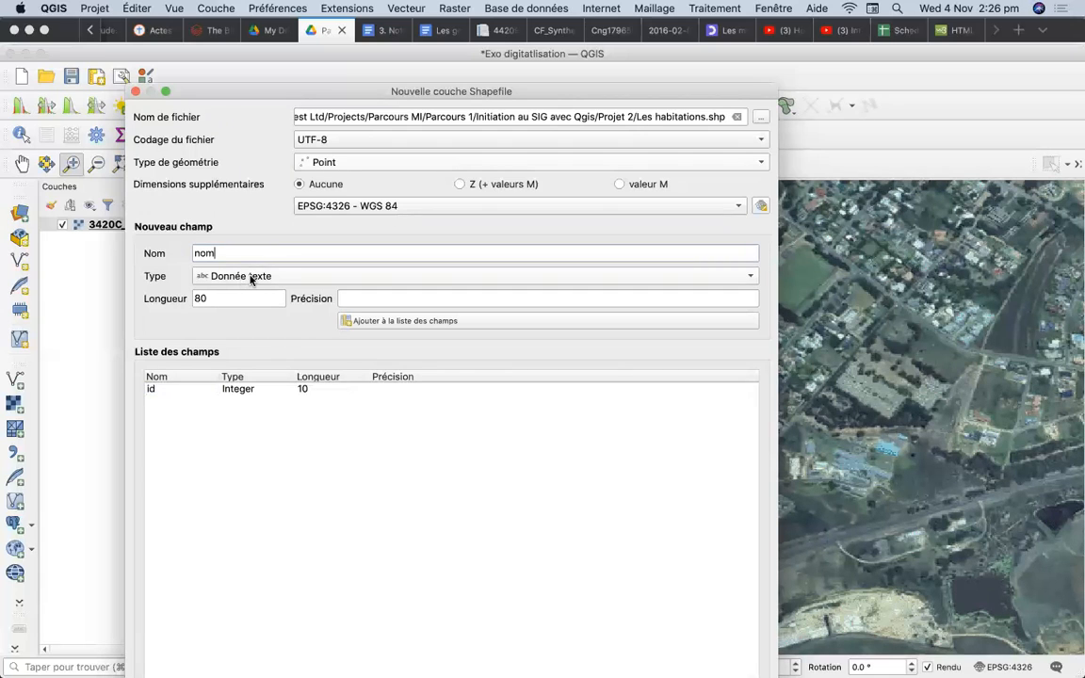
{"action": "left_click_drag", "start_coordinate": [213, 299], "coordinate": [184, 298]}
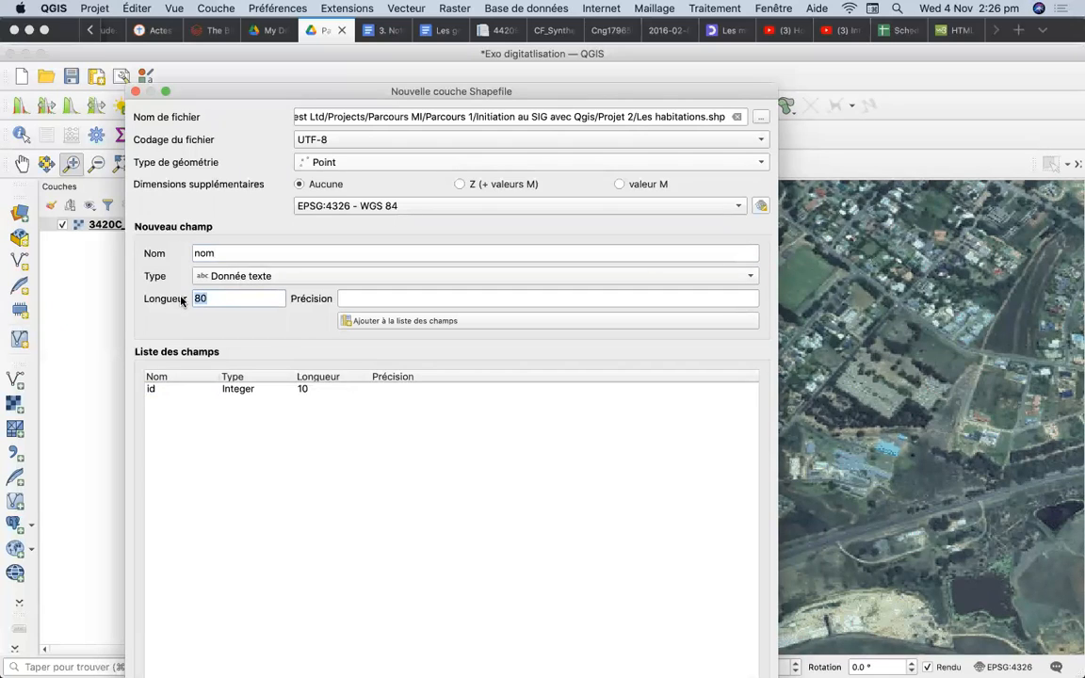
{"action": "type", "text": "240"}
{"action": "left_click", "coordinate": [404, 322]}
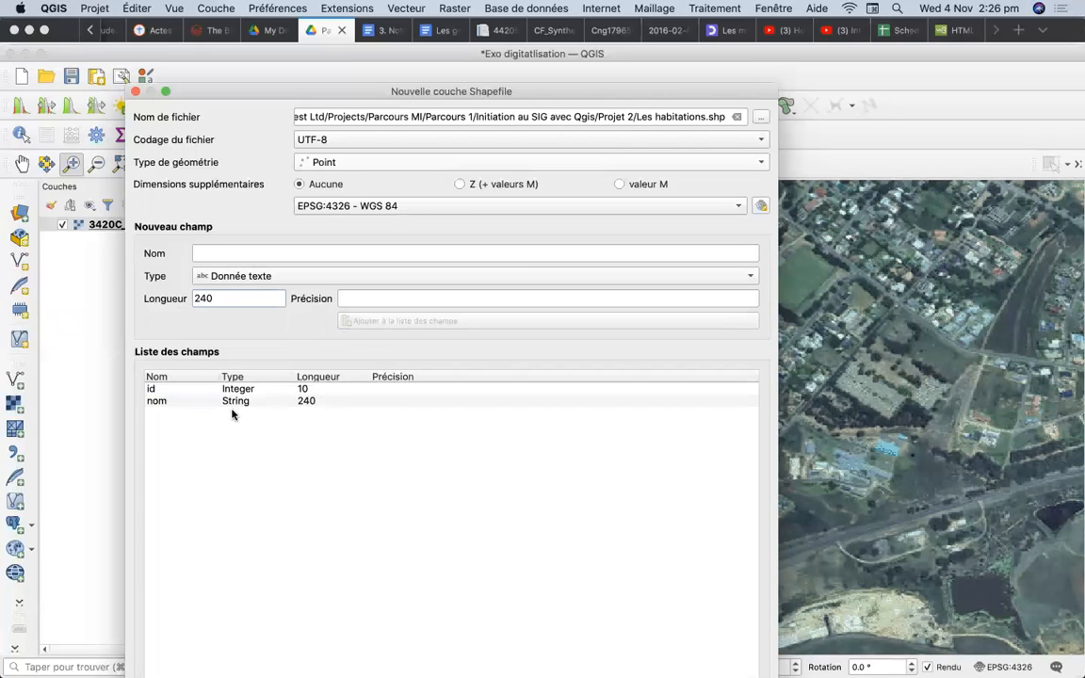
{"action": "left_click", "coordinate": [294, 253]}
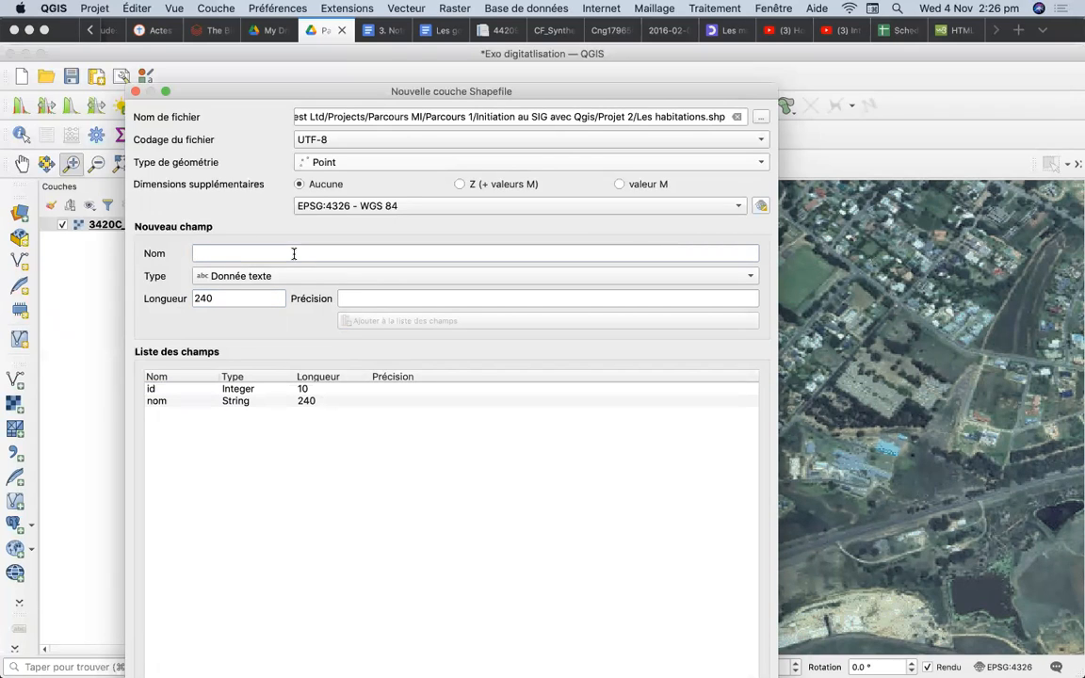
{"action": "type", "text": "superfic"}
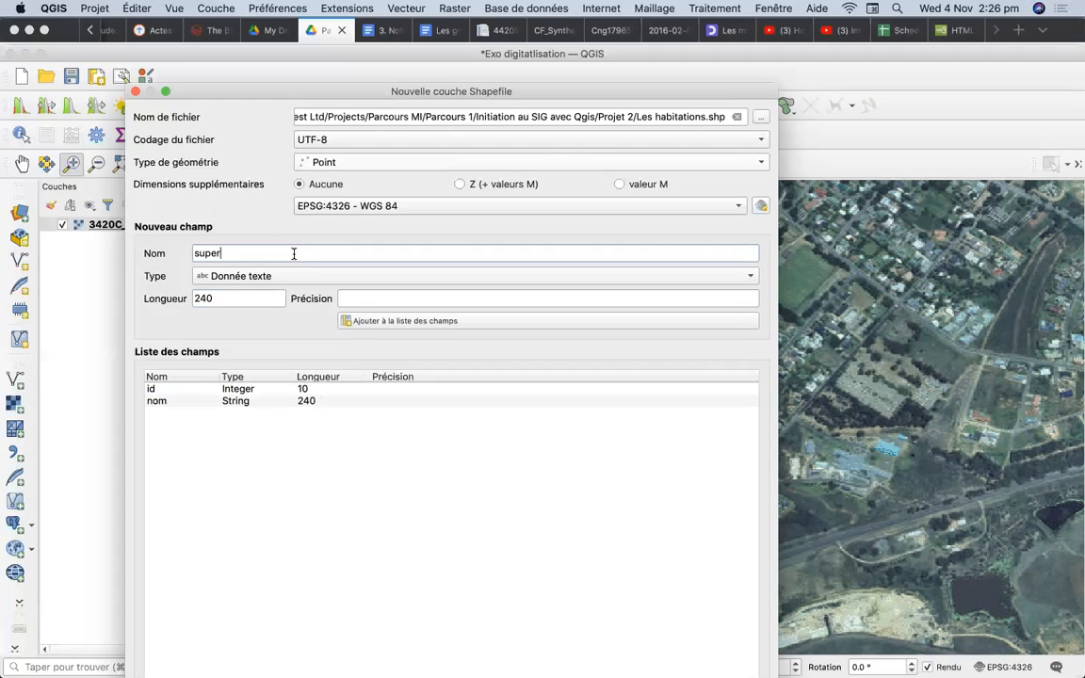
{"action": "key", "text": "BackSpace"}
{"action": "key", "text": "BackSpace"}
{"action": "key", "text": "BackSpace"}
{"action": "key", "text": "BackSpace"}
{"action": "key", "text": "BackSpace"}
{"action": "key", "text": "BackSpace"}
{"action": "key", "text": "BackSpace"}
{"action": "key", "text": "BackSpace"}
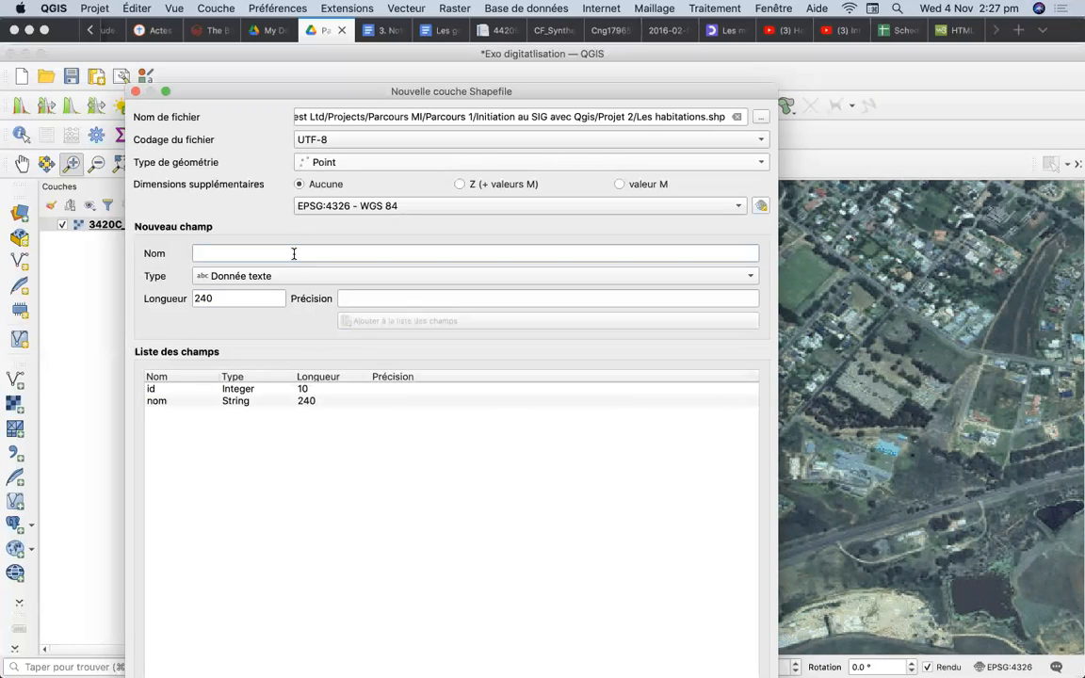
Step: Add a field named "nbre hbts" of type Nombre entier with length 10 to the shapefile's field list
{"action": "type", "text": "nombr"}
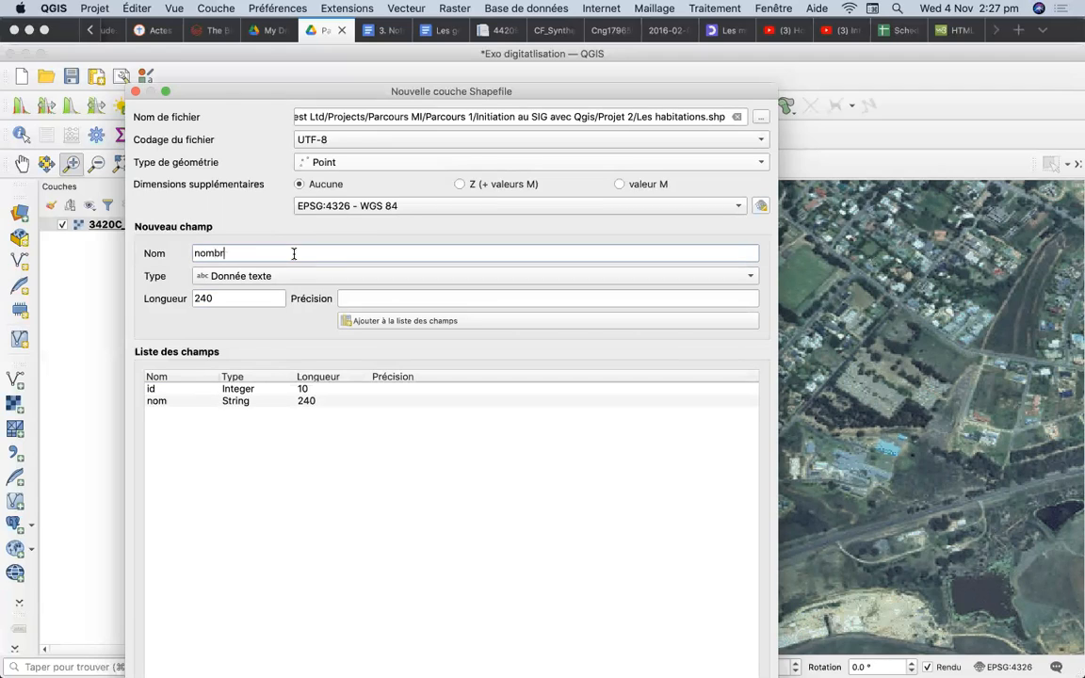
{"action": "type", "text": "e d'h"}
{"action": "key", "text": "BackSpace"}
{"action": "key", "text": "BackSpace"}
{"action": "key", "text": "BackSpace"}
{"action": "key", "text": "BackSpace"}
{"action": "key", "text": "BackSpace"}
{"action": "key", "text": "BackSpace"}
{"action": "key", "text": "BackSpace"}
{"action": "key", "text": "BackSpace"}
{"action": "key", "text": "BackSpace"}
{"action": "type", "text": "bre hbts"}
{"action": "left_click", "coordinate": [278, 277]}
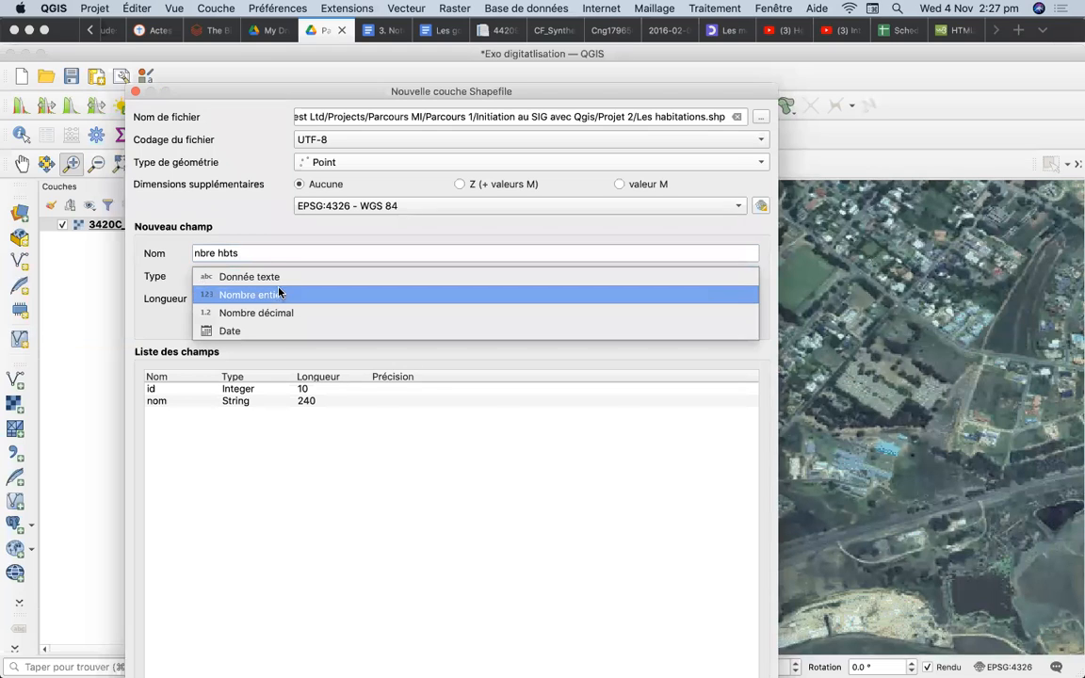
{"action": "left_click", "coordinate": [279, 295]}
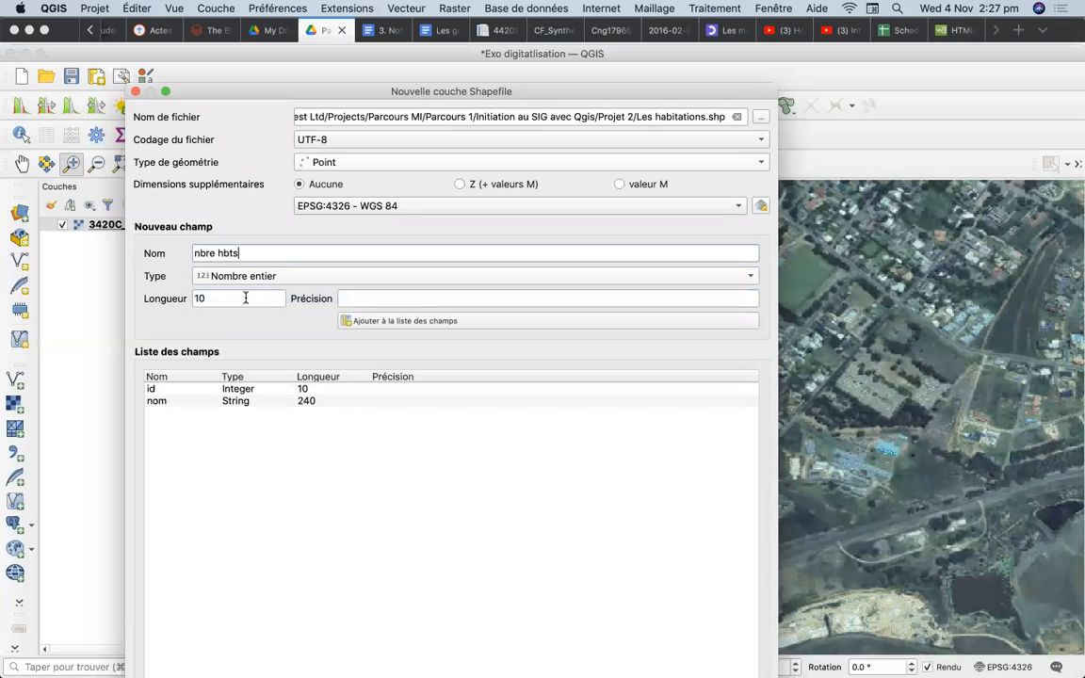
{"action": "left_click", "coordinate": [365, 321]}
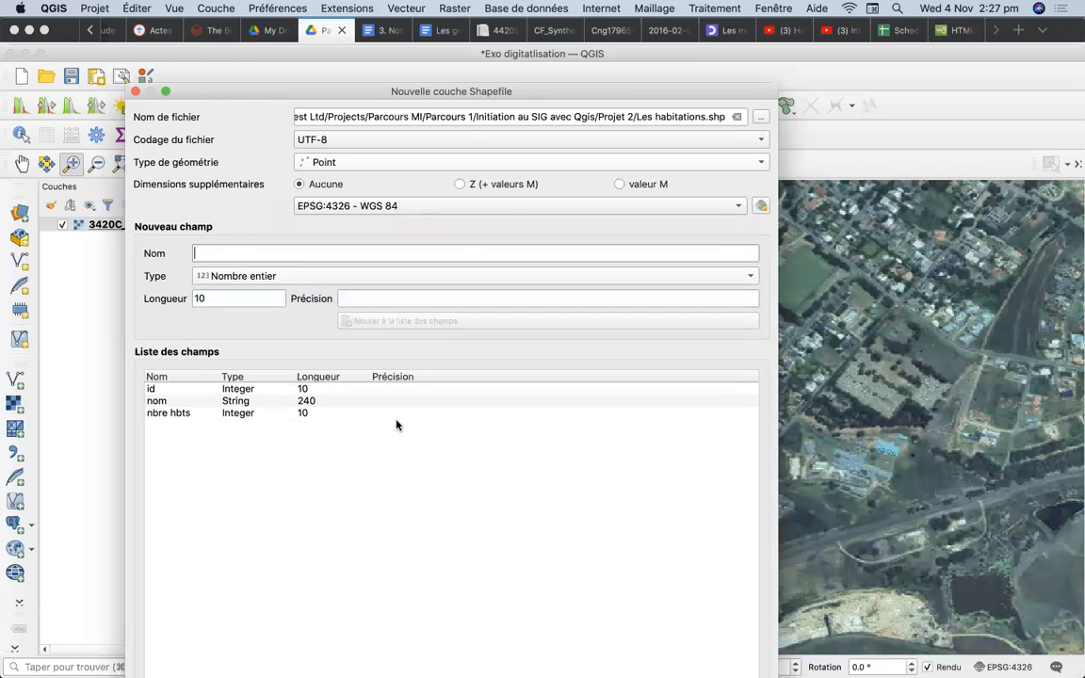
Step: Confirm the creation of the Les habitations shapefile and select its layer
{"action": "left_click_drag", "start_coordinate": [513, 91], "coordinate": [513, 26]}
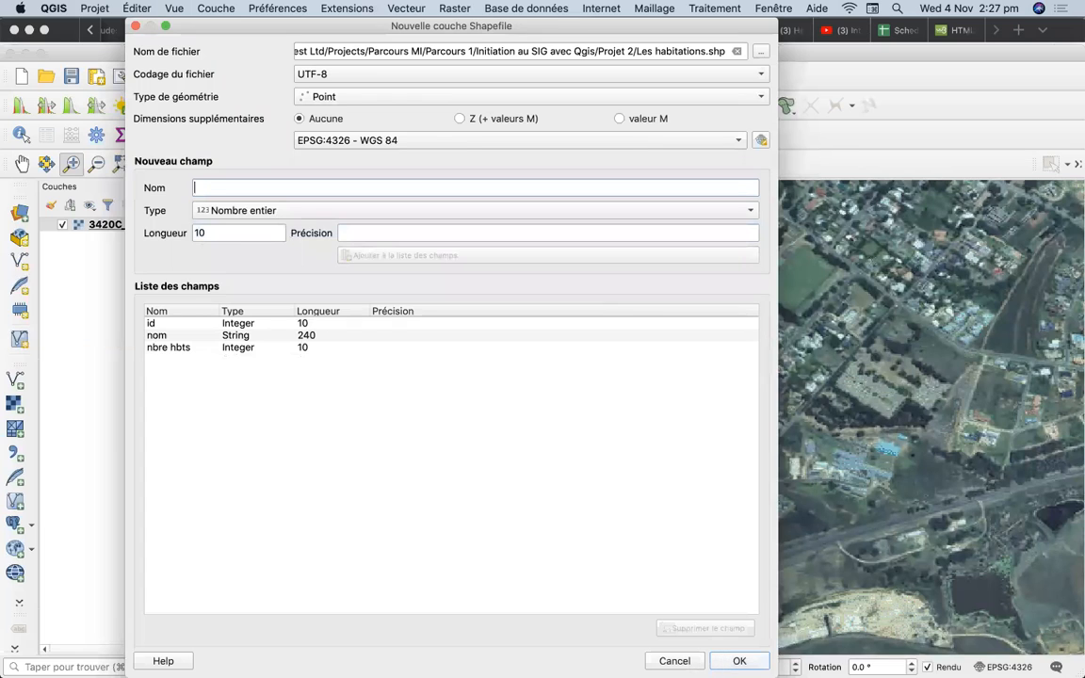
{"action": "left_click", "coordinate": [739, 661]}
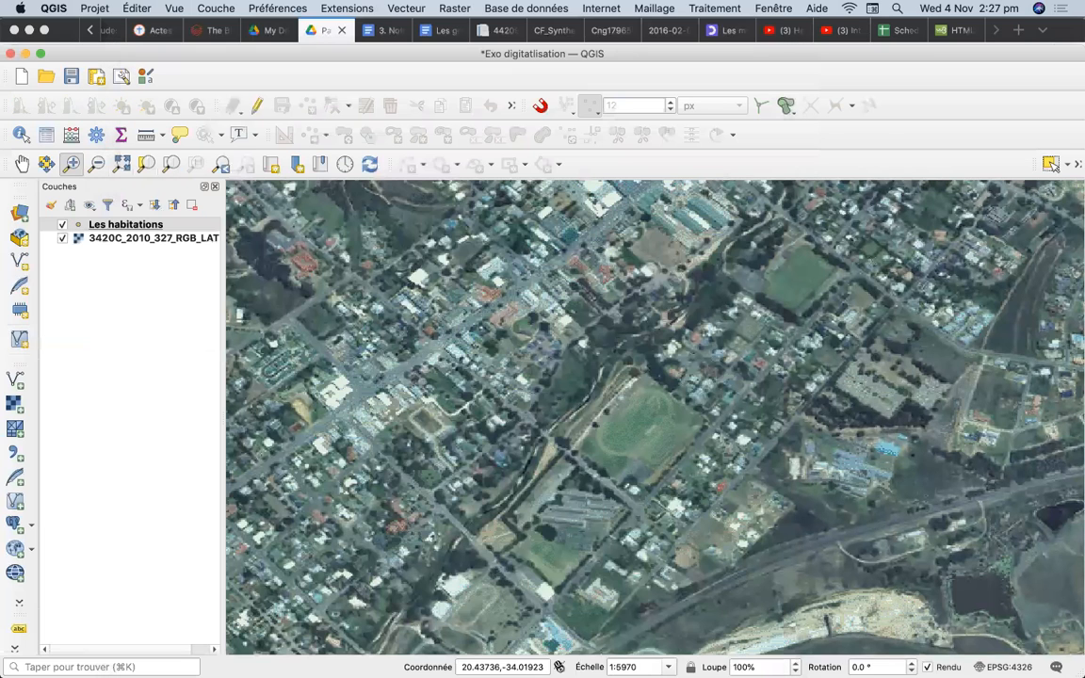
{"action": "left_click", "coordinate": [121, 226]}
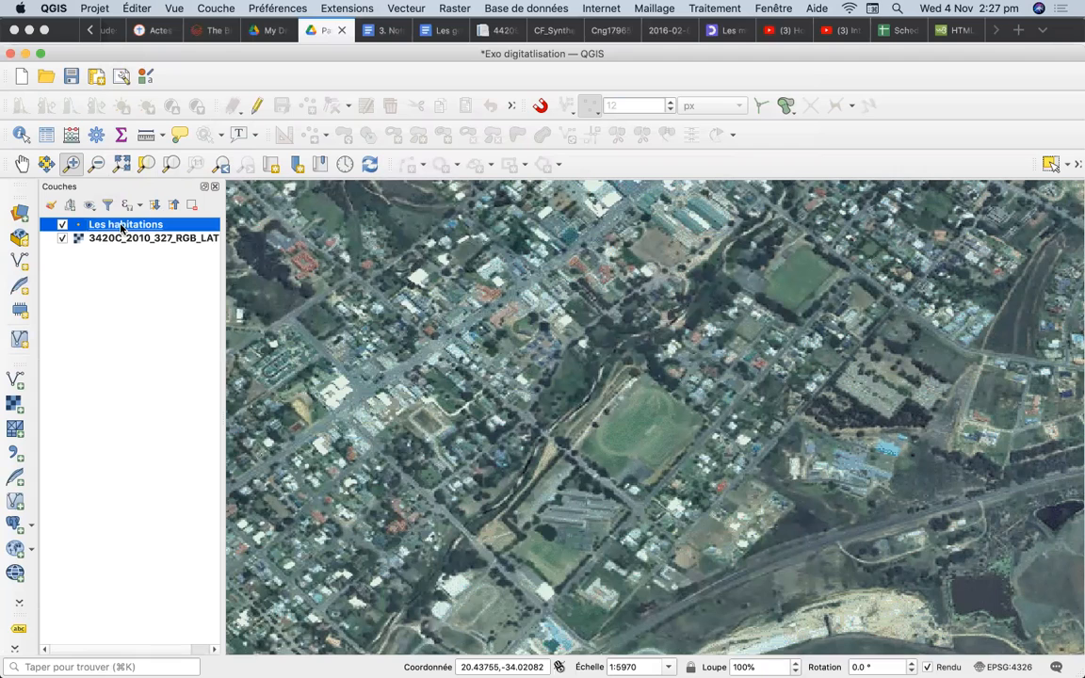
Step: Examine the fields in the attribute table of the Les habitations layer and close the table
{"action": "left_click", "coordinate": [725, 33]}
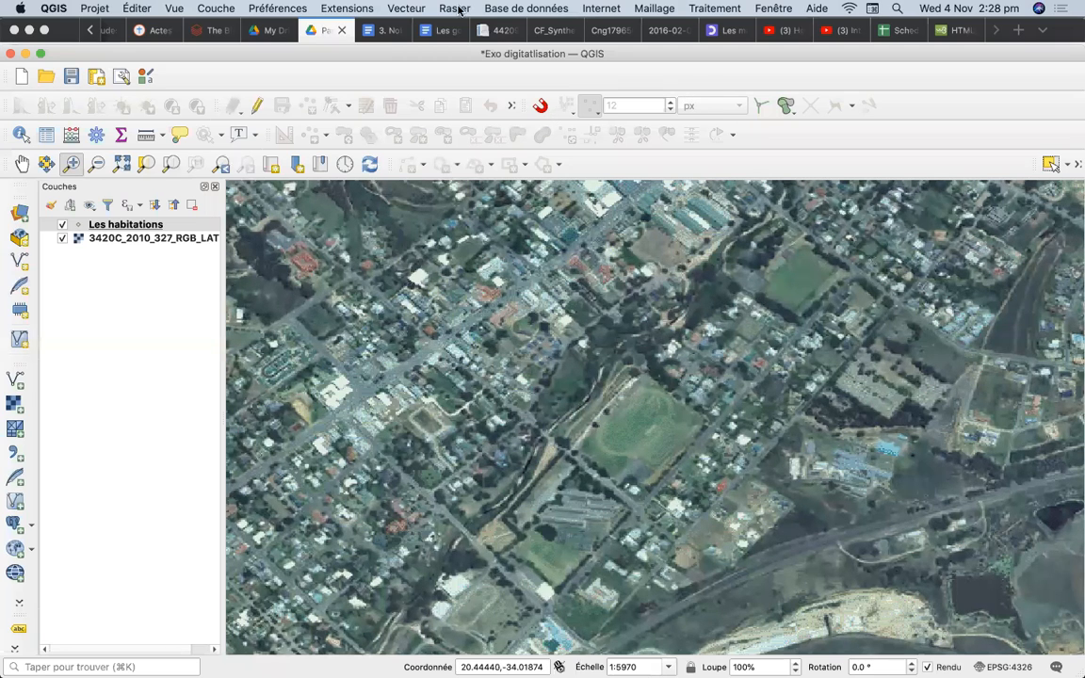
{"action": "left_click", "coordinate": [138, 227]}
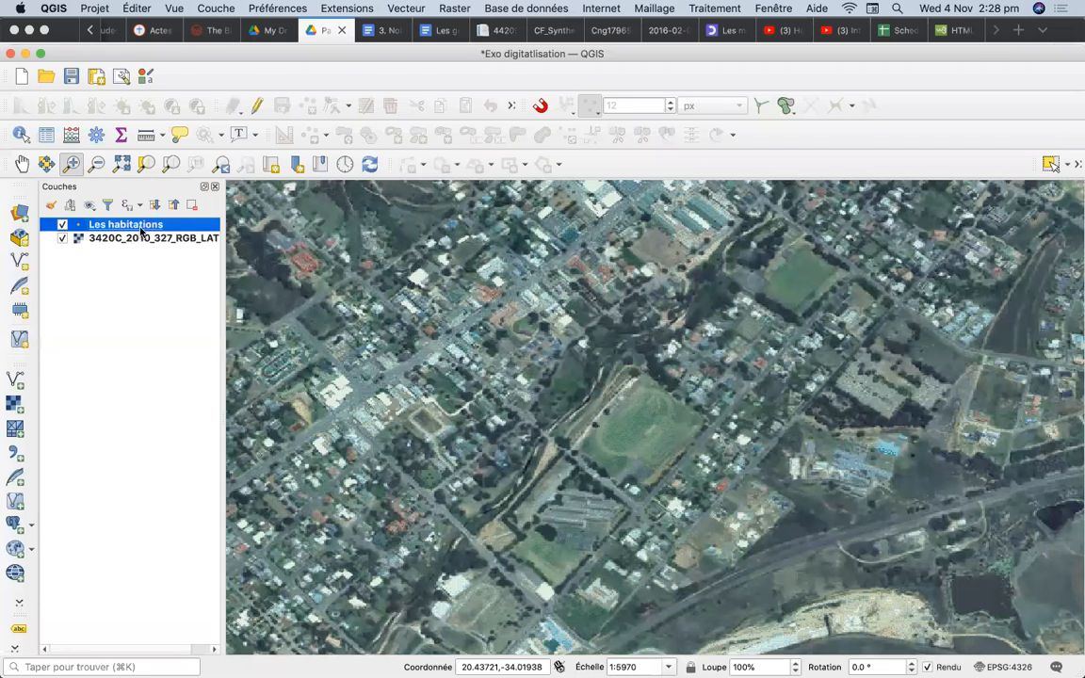
{"action": "left_click", "coordinate": [139, 227], "text": "ctrl"}
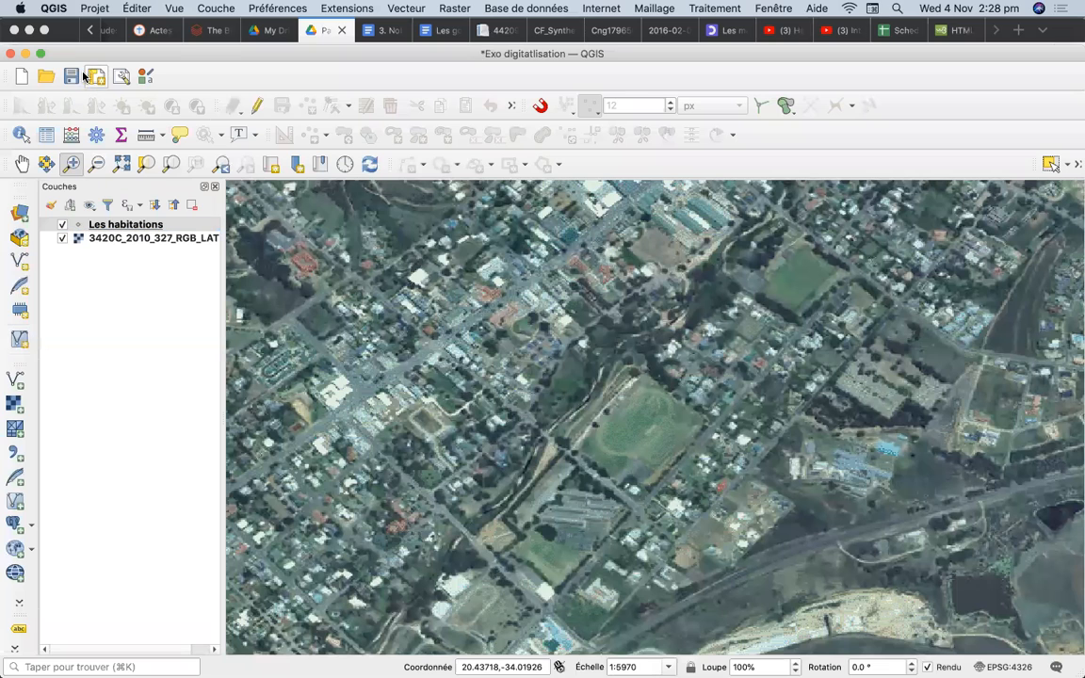
{"action": "left_click", "coordinate": [46, 135]}
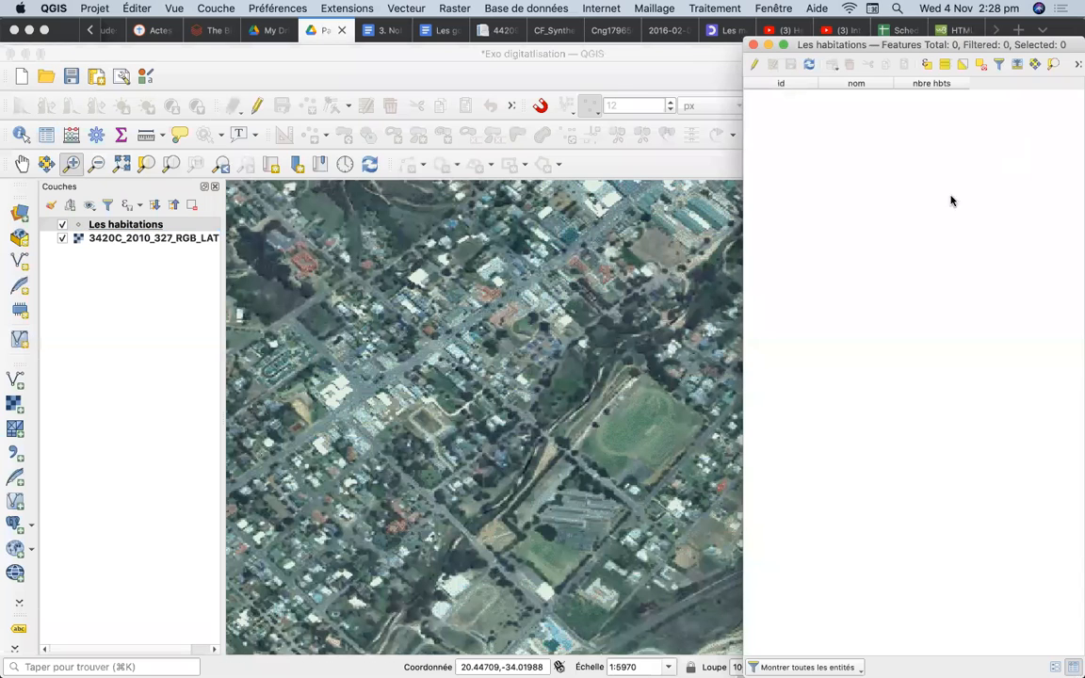
{"action": "left_click", "coordinate": [753, 44]}
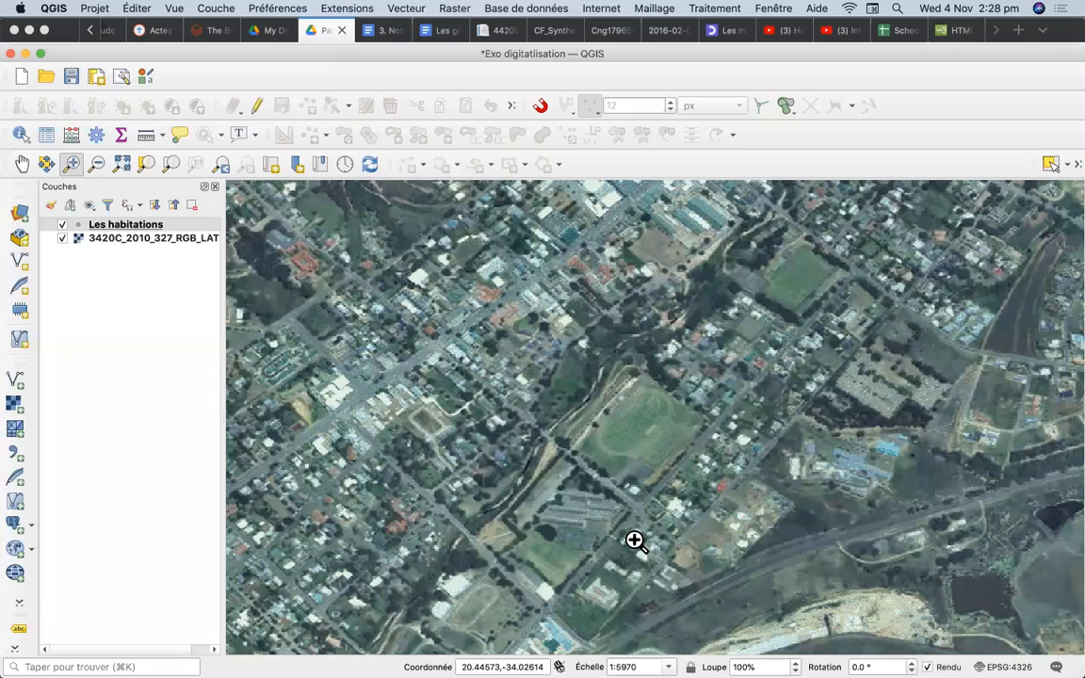
Step: Switch the Les habitations layer to edit mode, with the houses beside the main road in close view
{"action": "left_click_drag", "start_coordinate": [559, 494], "coordinate": [675, 612]}
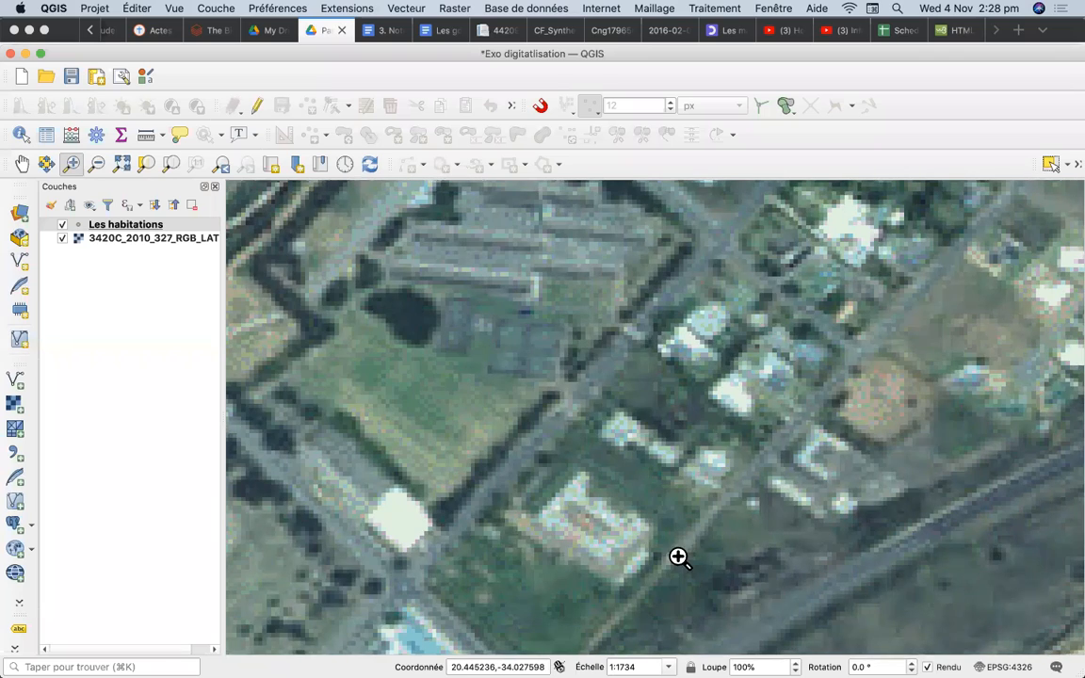
{"action": "left_click", "coordinate": [133, 227]}
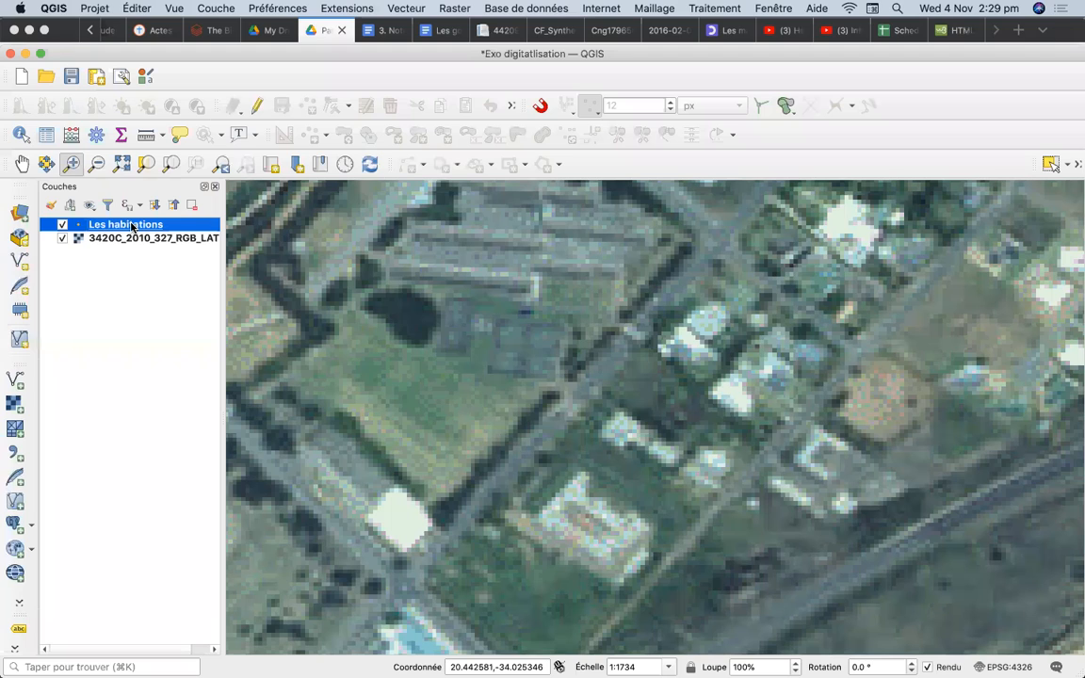
{"action": "left_click", "coordinate": [256, 107]}
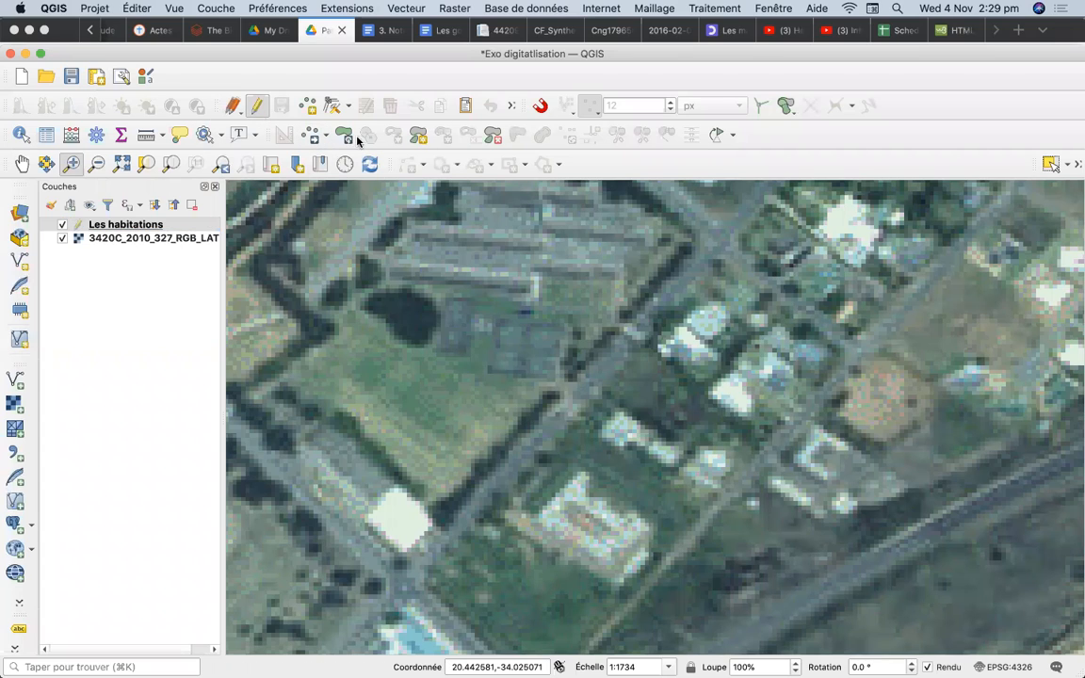
Step: Add a point on the large building southeast of the road junction with id 1, nom A and nbre hbts 4
{"action": "left_click", "coordinate": [307, 107]}
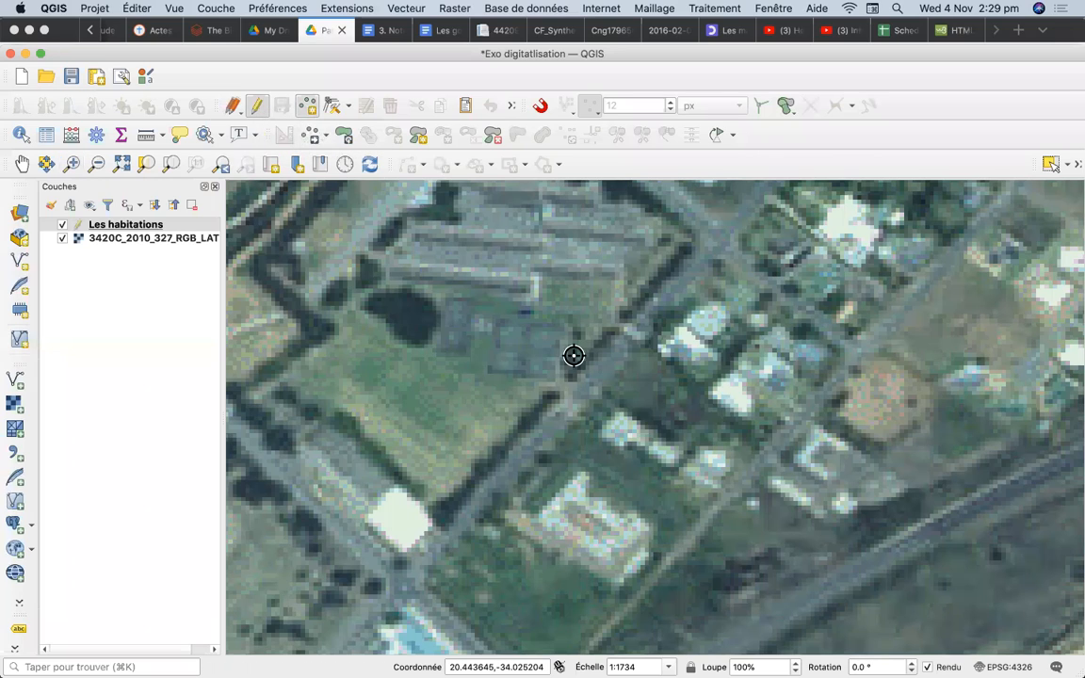
{"action": "left_click", "coordinate": [588, 521]}
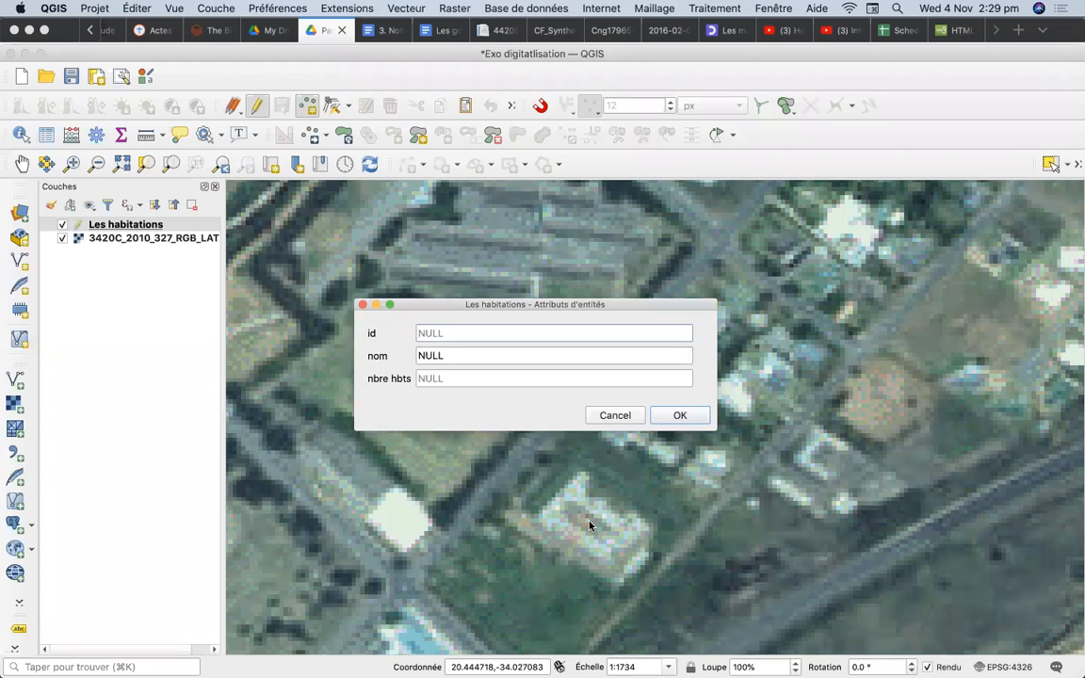
{"action": "type", "text": "1"}
{"action": "left_click", "coordinate": [446, 358]}
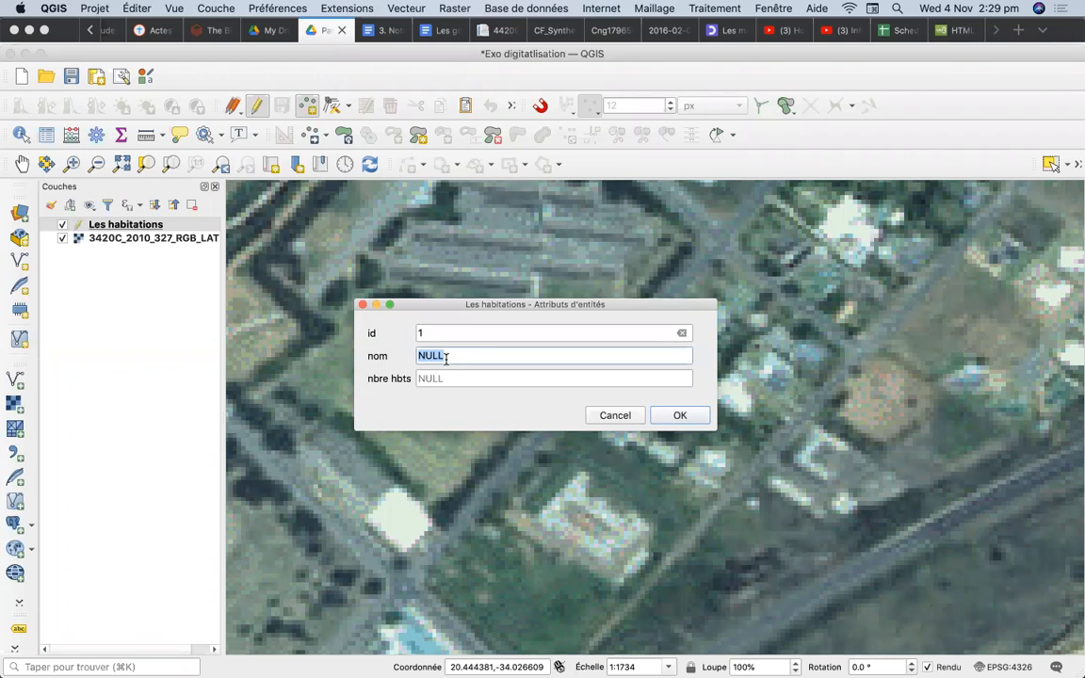
{"action": "type", "text": "A"}
{"action": "left_click", "coordinate": [452, 377]}
{"action": "type", "text": "1"}
{"action": "key", "text": "BackSpace"}
{"action": "type", "text": "4"}
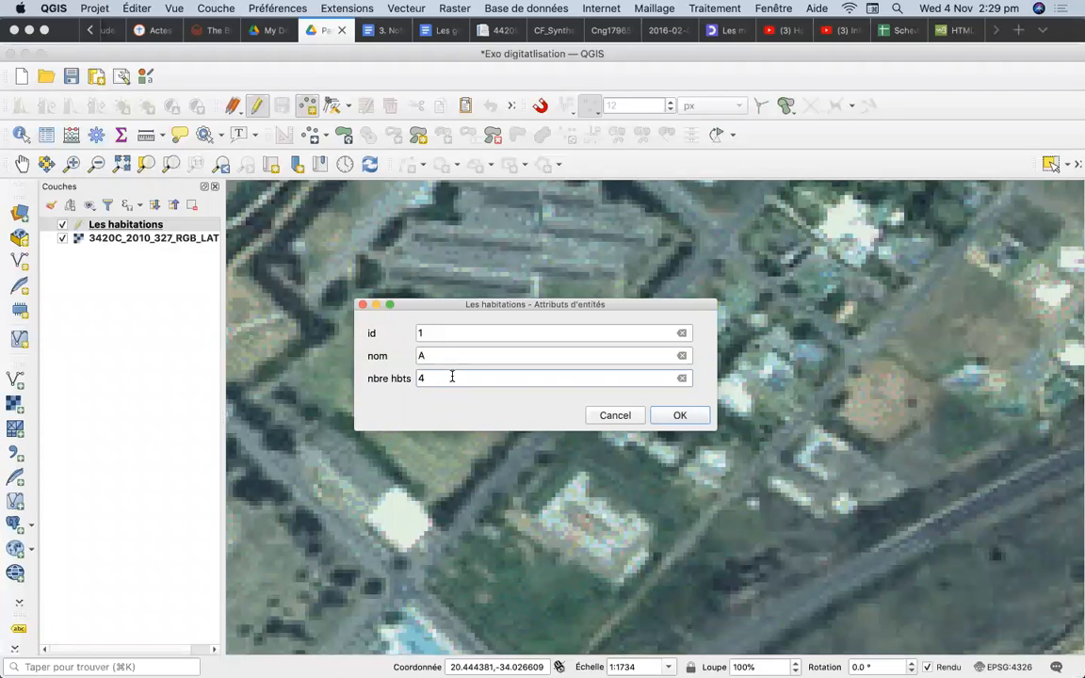
{"action": "left_click", "coordinate": [680, 415]}
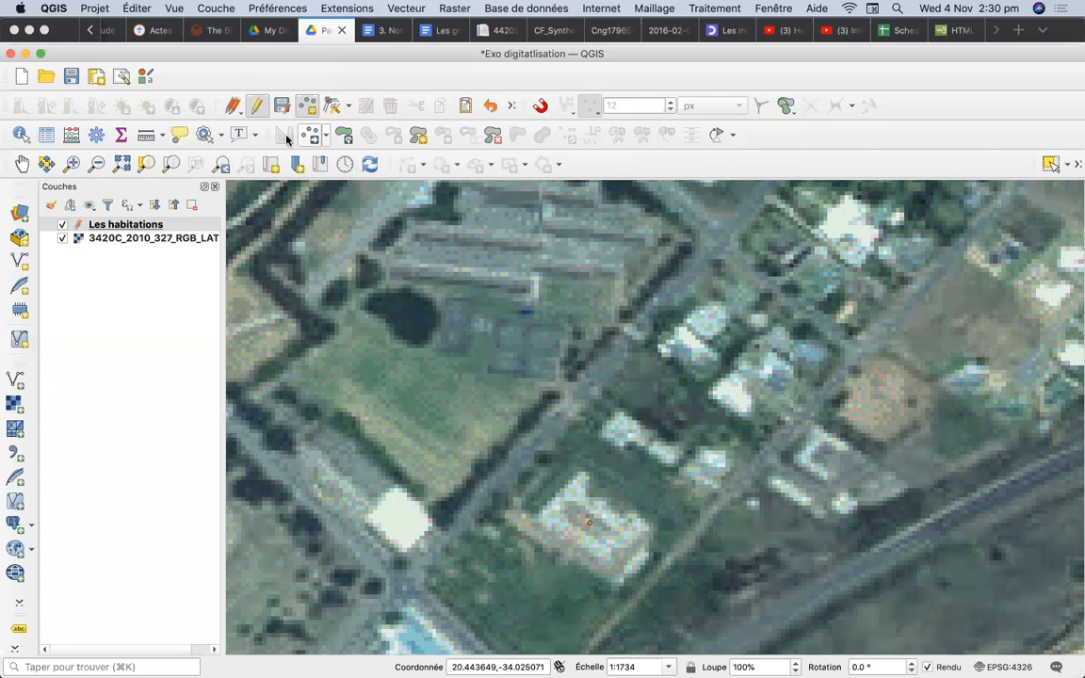
Step: Add a point on the elongated white building just north of point A with id 2, nom B and nbre hbts 5
{"action": "left_click", "coordinate": [635, 436]}
{"action": "type", "text": "2"}
{"action": "key", "text": "Tab"}
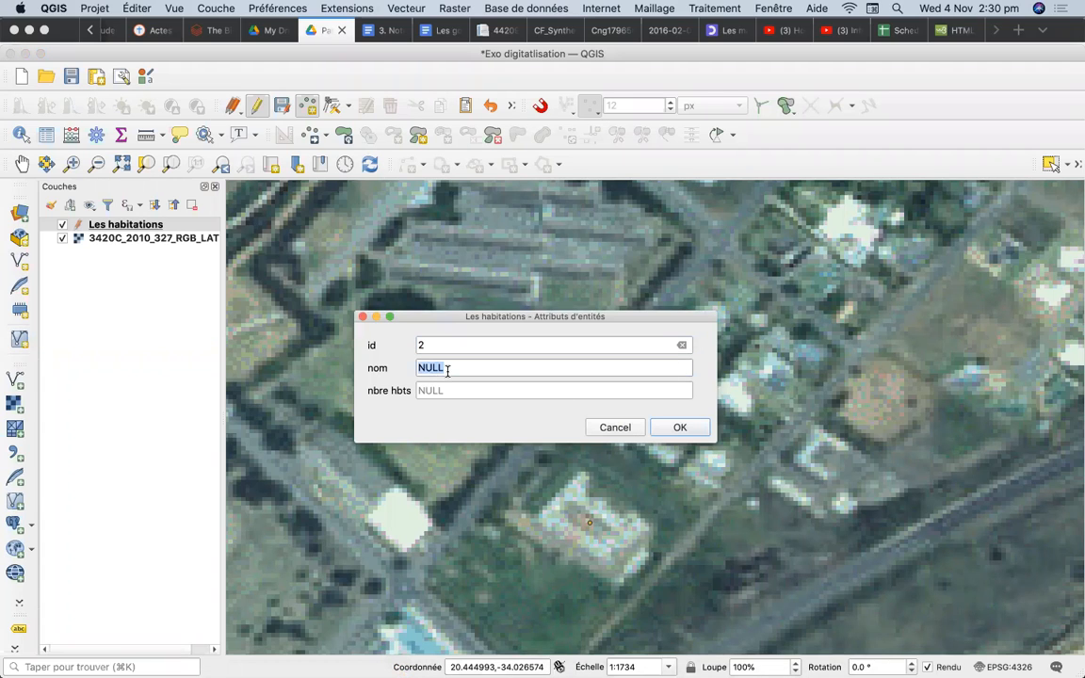
{"action": "type", "text": "B"}
{"action": "left_click", "coordinate": [455, 391]}
{"action": "type", "text": "5"}
{"action": "left_click", "coordinate": [679, 427]}
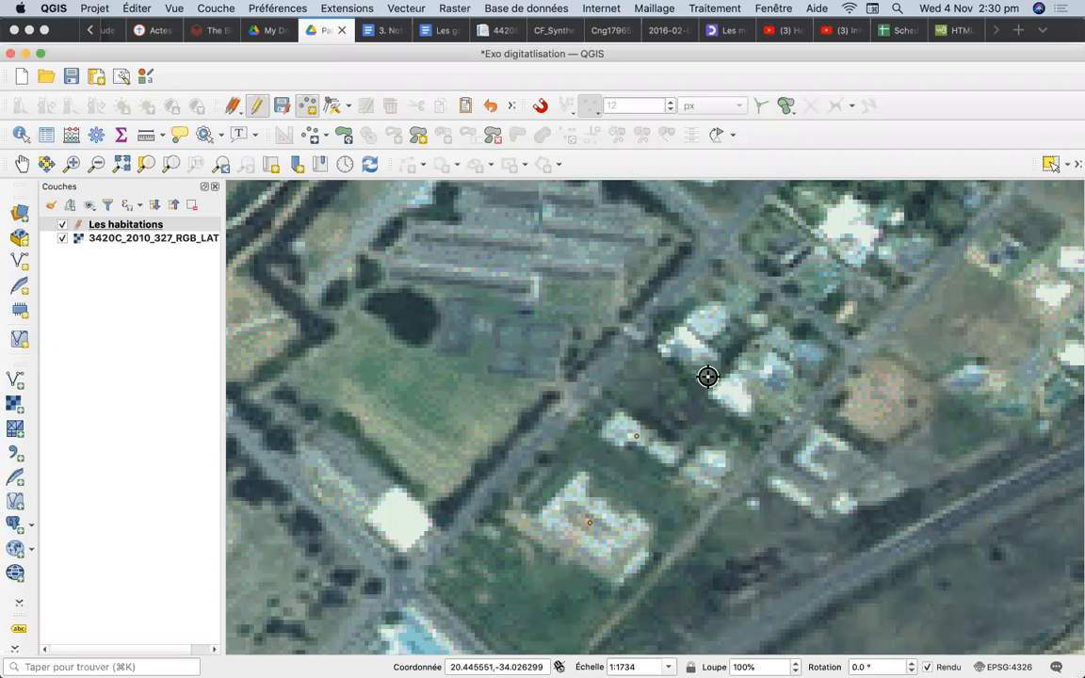
Step: Add a point on the white-roofed house northeast of point B with id 3, nom C and nbre hbts 4
{"action": "left_click", "coordinate": [733, 398]}
{"action": "type", "text": "3"}
{"action": "left_click", "coordinate": [421, 380]}
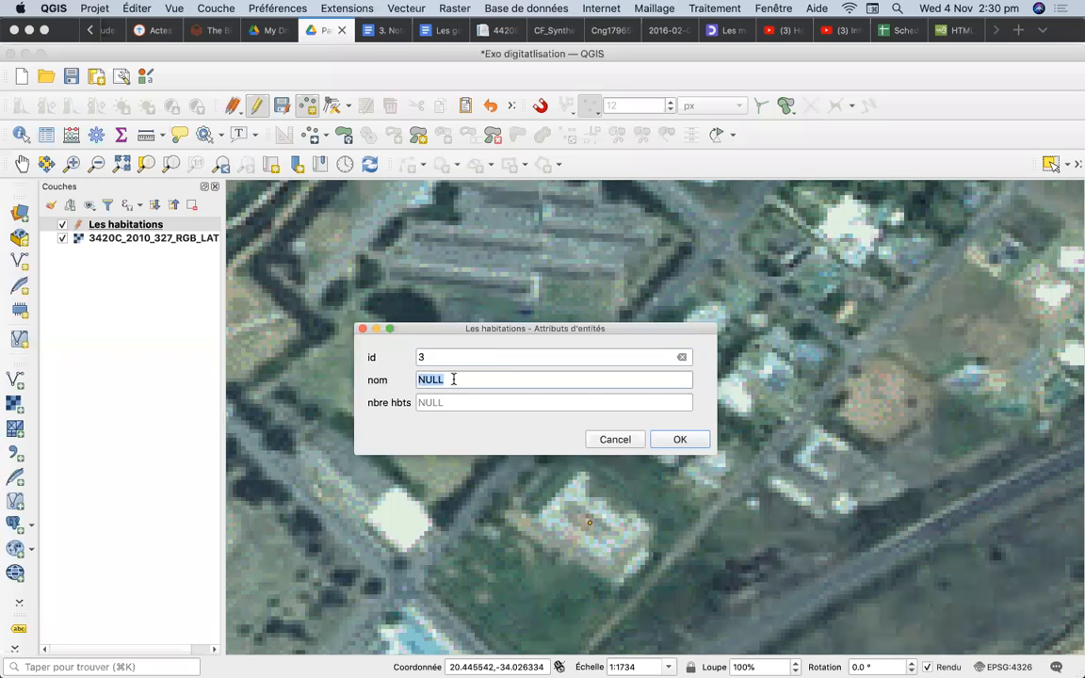
{"action": "type", "text": "C"}
{"action": "left_click", "coordinate": [442, 402]}
{"action": "type", "text": "4"}
{"action": "left_click", "coordinate": [680, 438]}
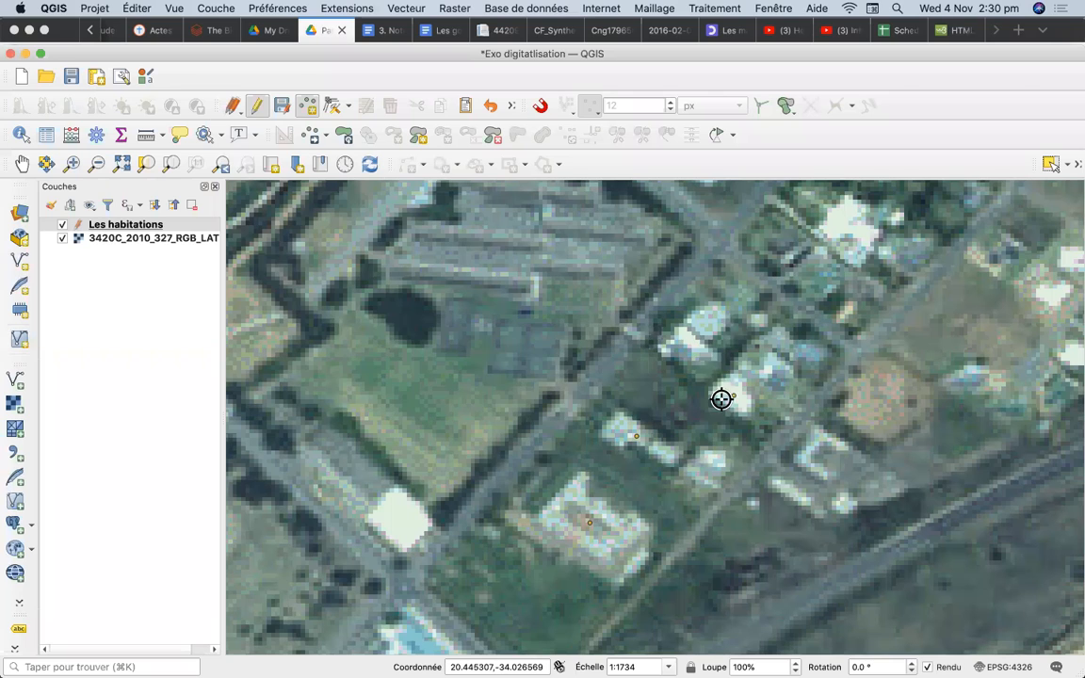
Step: Add a point on the white-roofed house northwest of point C with id 5, nom D and nbre hbts 2
{"action": "left_click", "coordinate": [690, 340]}
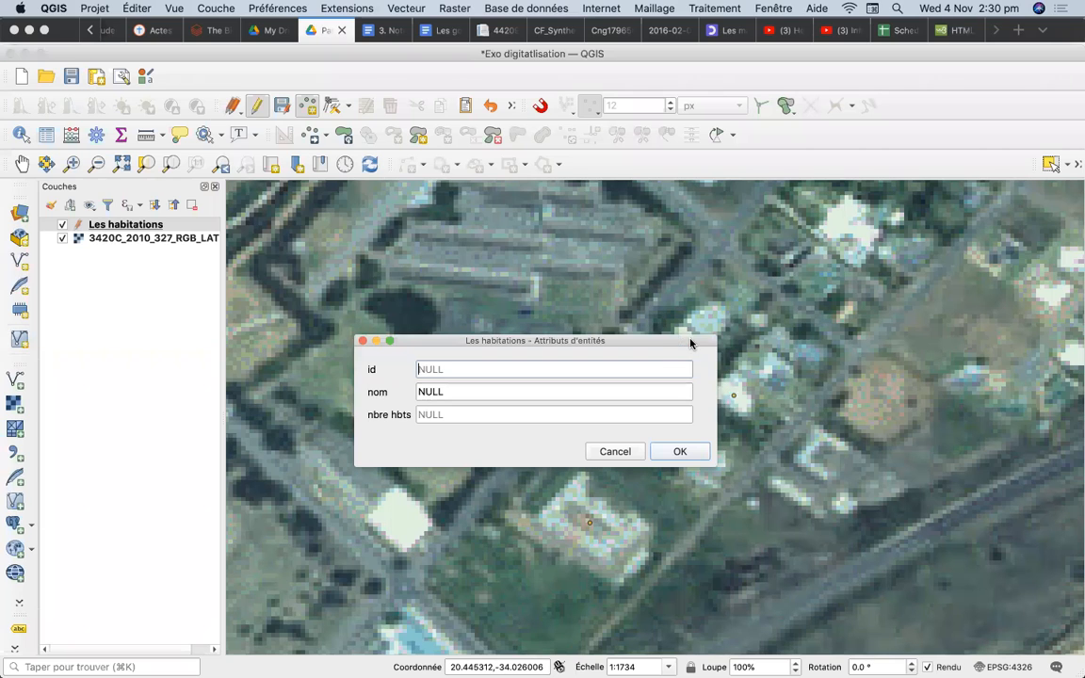
{"action": "type", "text": "5"}
{"action": "left_click", "coordinate": [447, 394]}
{"action": "type", "text": "D"}
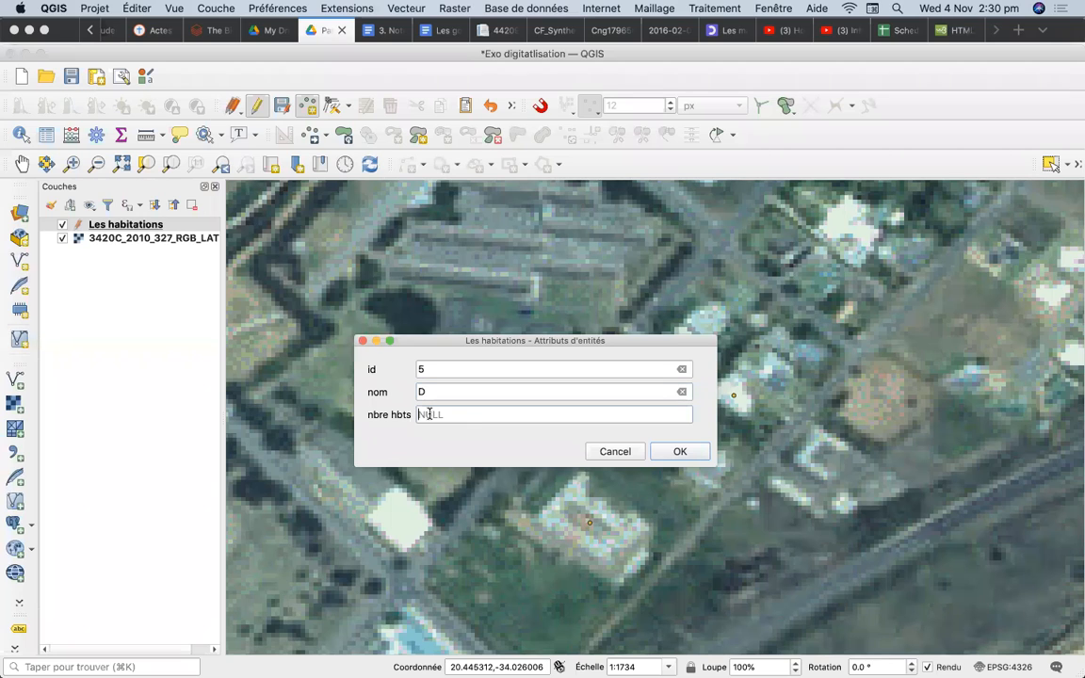
{"action": "left_click", "coordinate": [476, 415]}
{"action": "type", "text": "2"}
{"action": "left_click", "coordinate": [682, 451]}
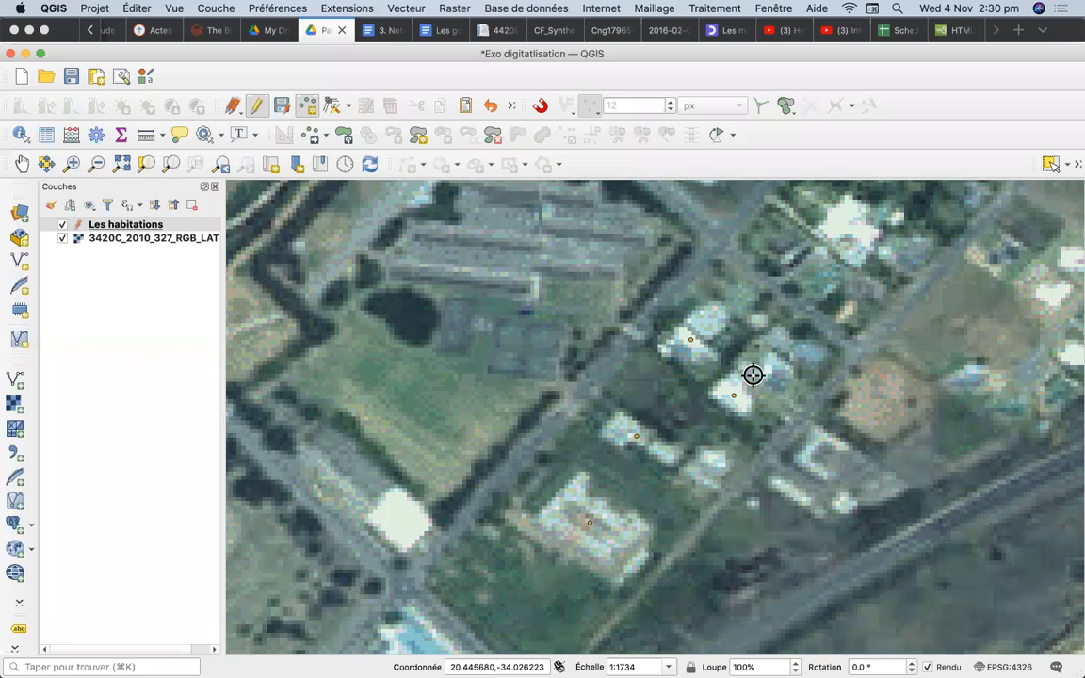
Step: Add a point on the large white building northeast of point D with id 6, nom F and nbre hbts 5
{"action": "left_click", "coordinate": [844, 239]}
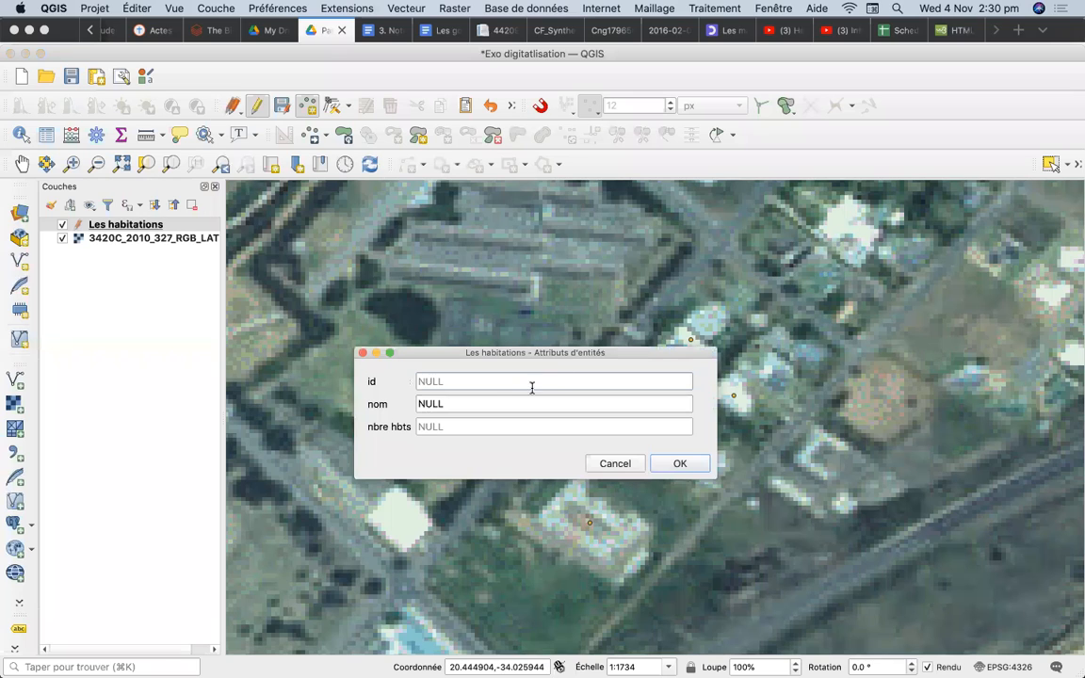
{"action": "left_click", "coordinate": [419, 381]}
{"action": "type", "text": "5"}
{"action": "key", "text": "Tab"}
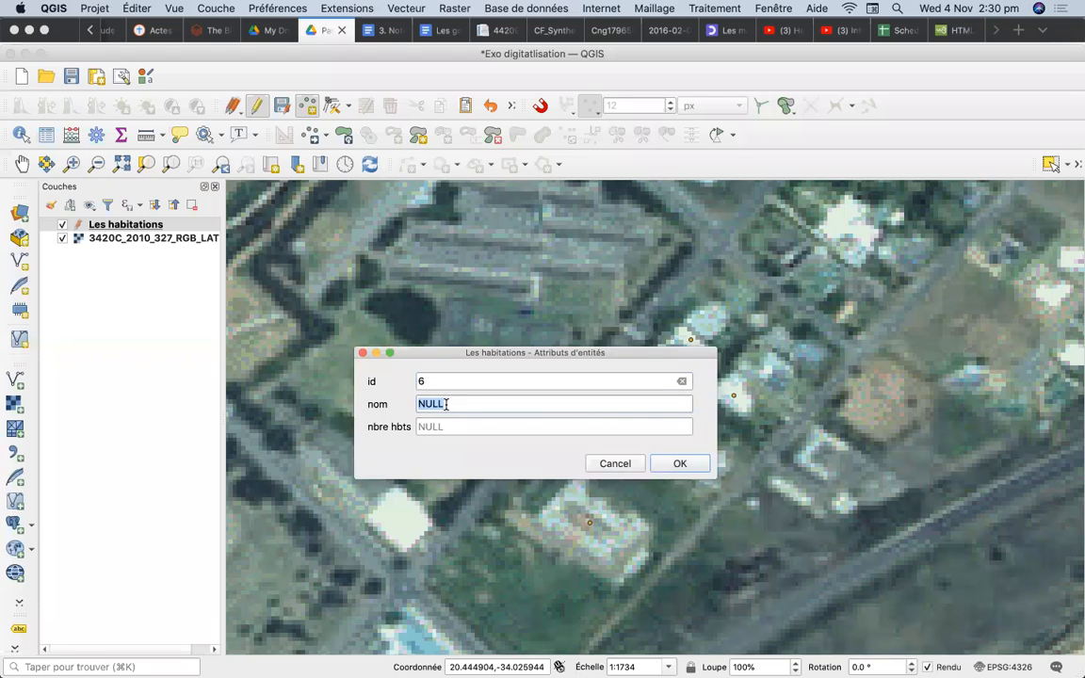
{"action": "type", "text": "F"}
{"action": "left_click", "coordinate": [450, 426]}
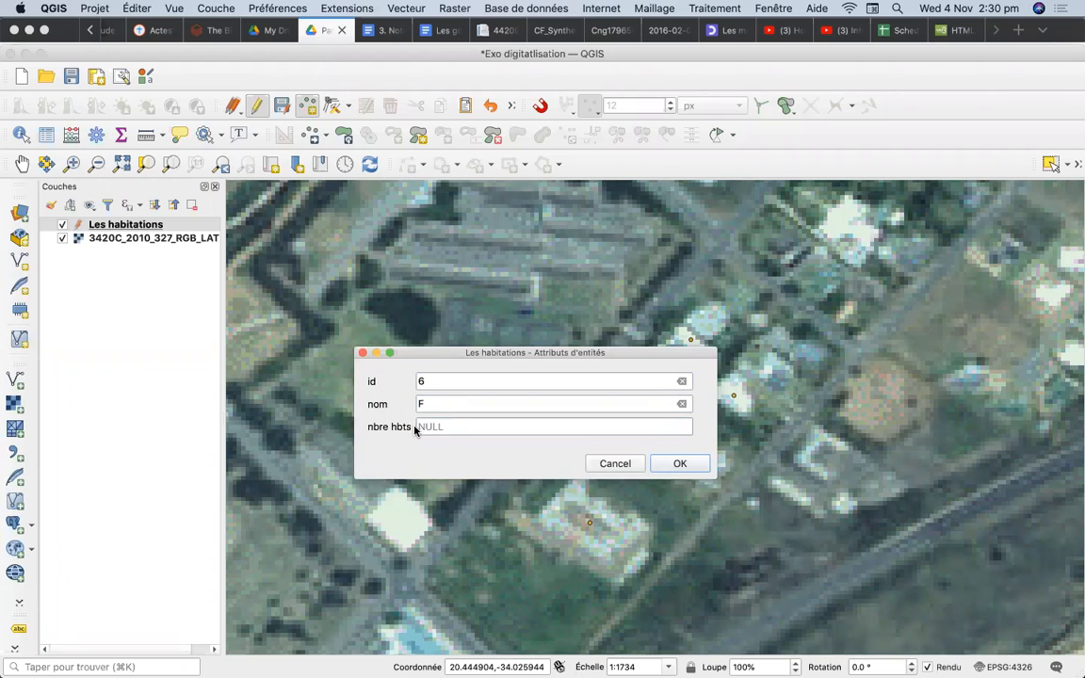
{"action": "left_click", "coordinate": [680, 465]}
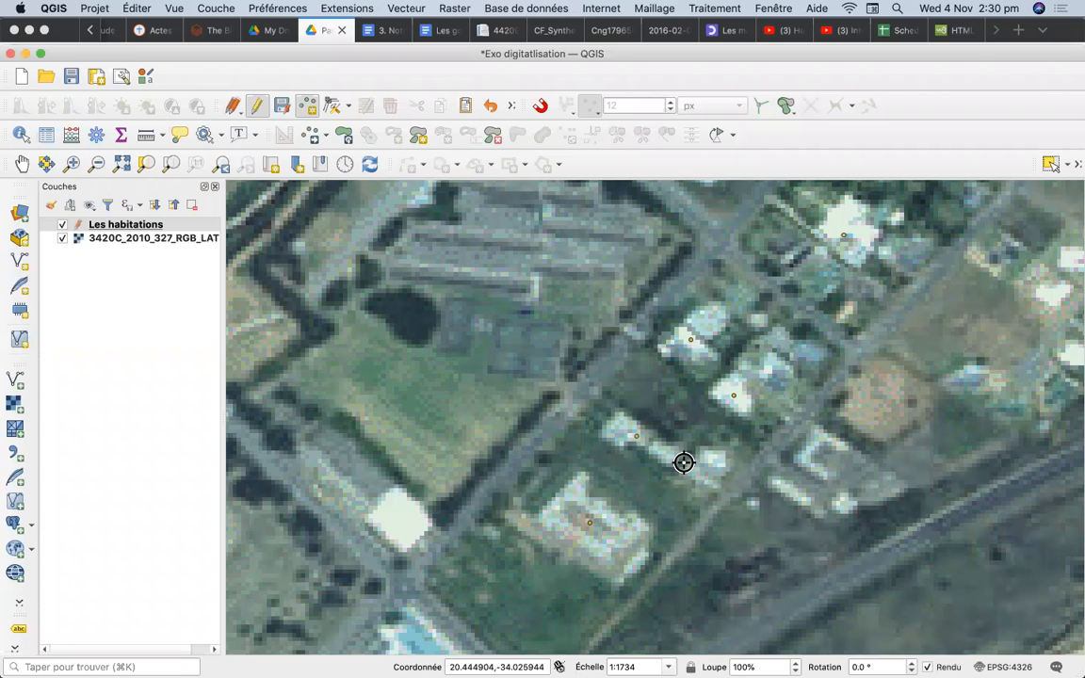
Step: Review the records entered for the houses in the Les habitations attribute table and close it
{"action": "left_click", "coordinate": [158, 227]}
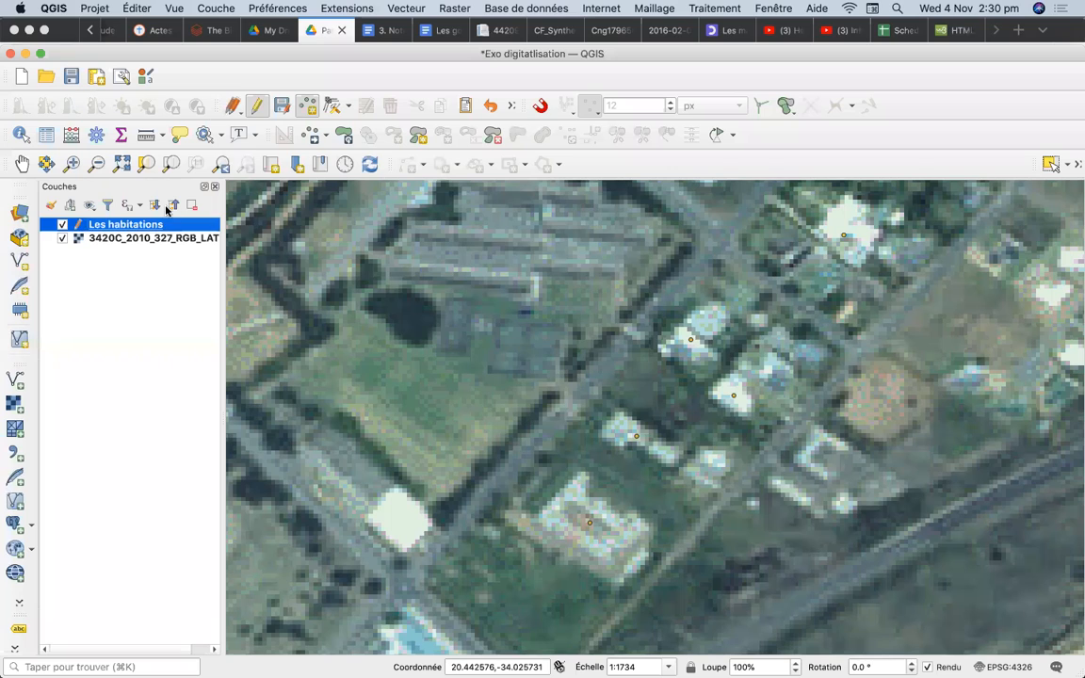
{"action": "left_click", "coordinate": [47, 137]}
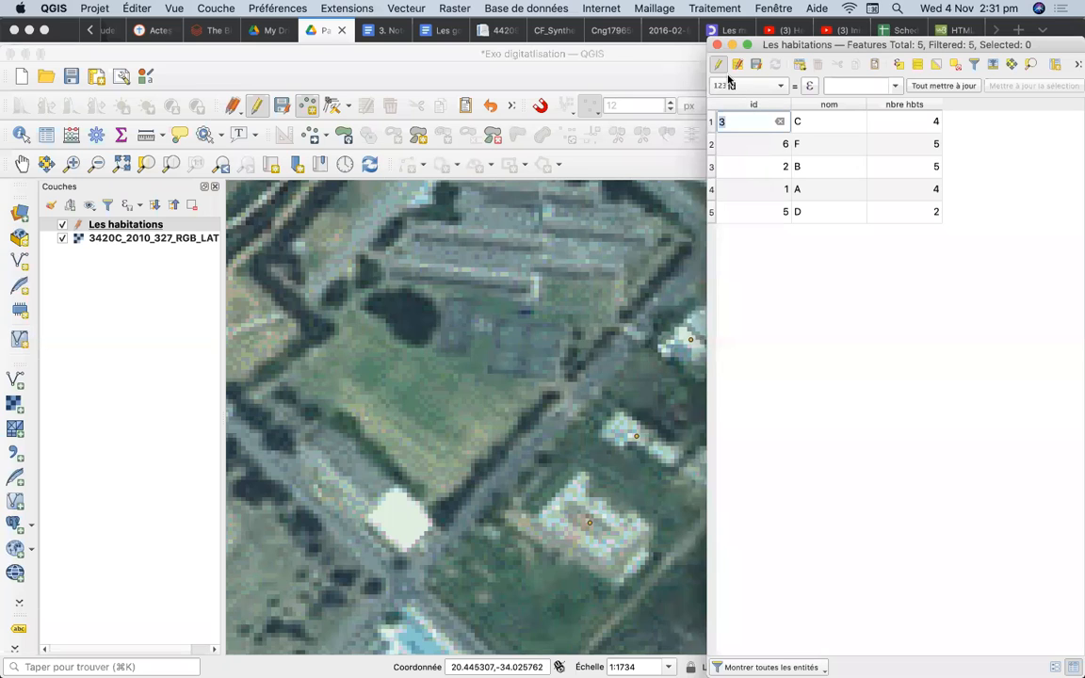
{"action": "left_click", "coordinate": [717, 46]}
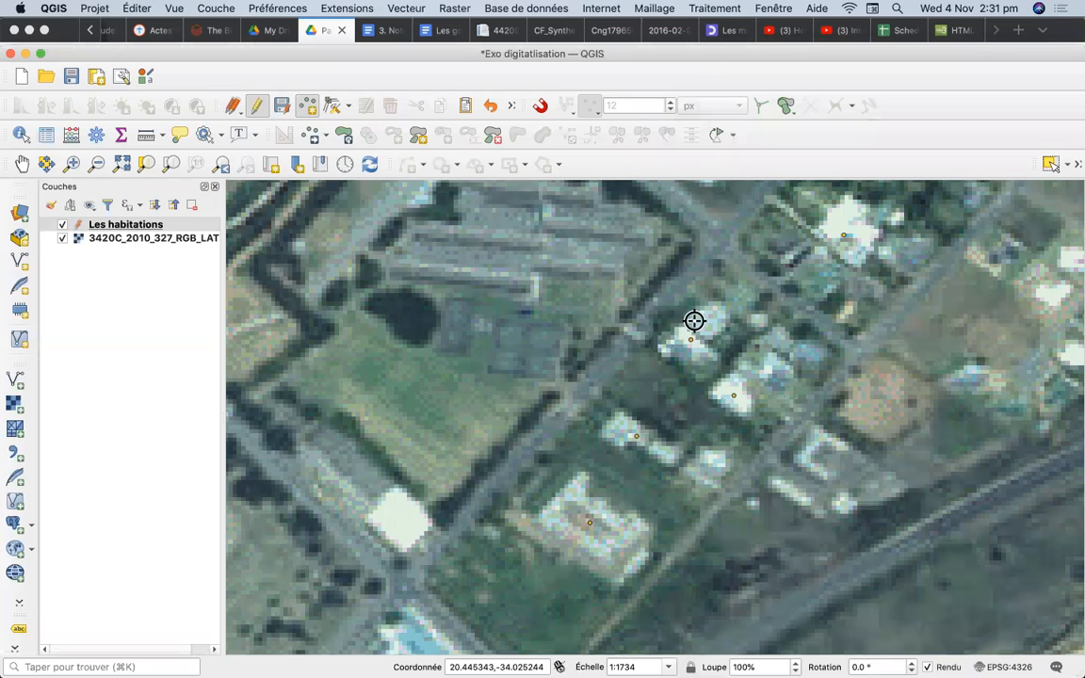
Step: End editing of the Les habitations layer, saving its changes, and recheck its attribute table
{"action": "left_click", "coordinate": [257, 108]}
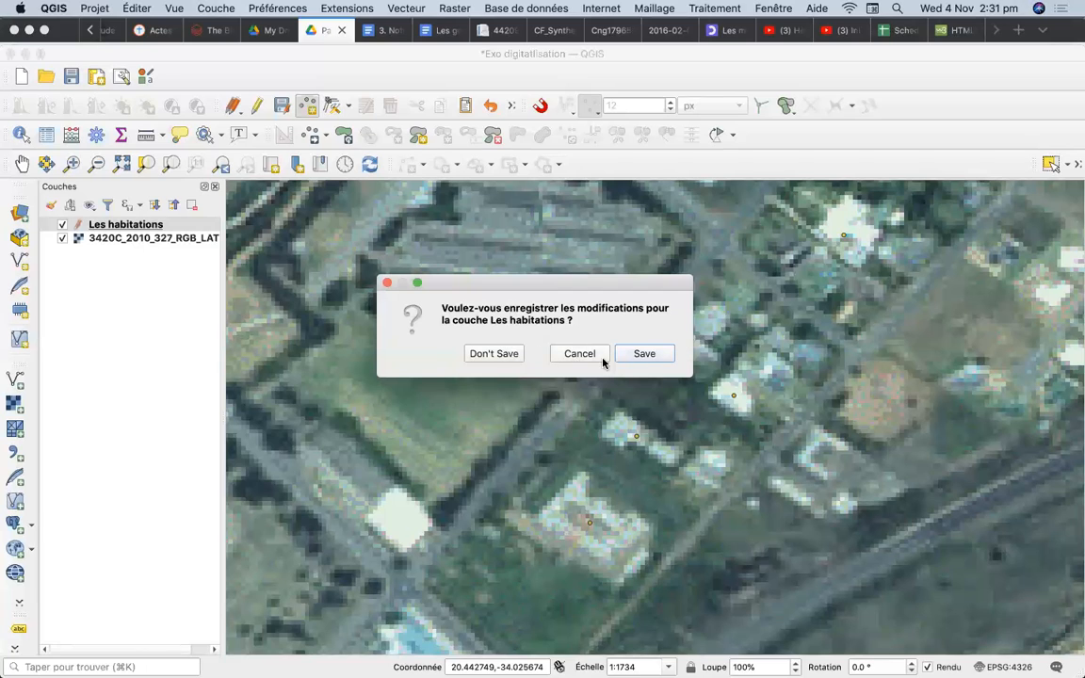
{"action": "left_click", "coordinate": [645, 355]}
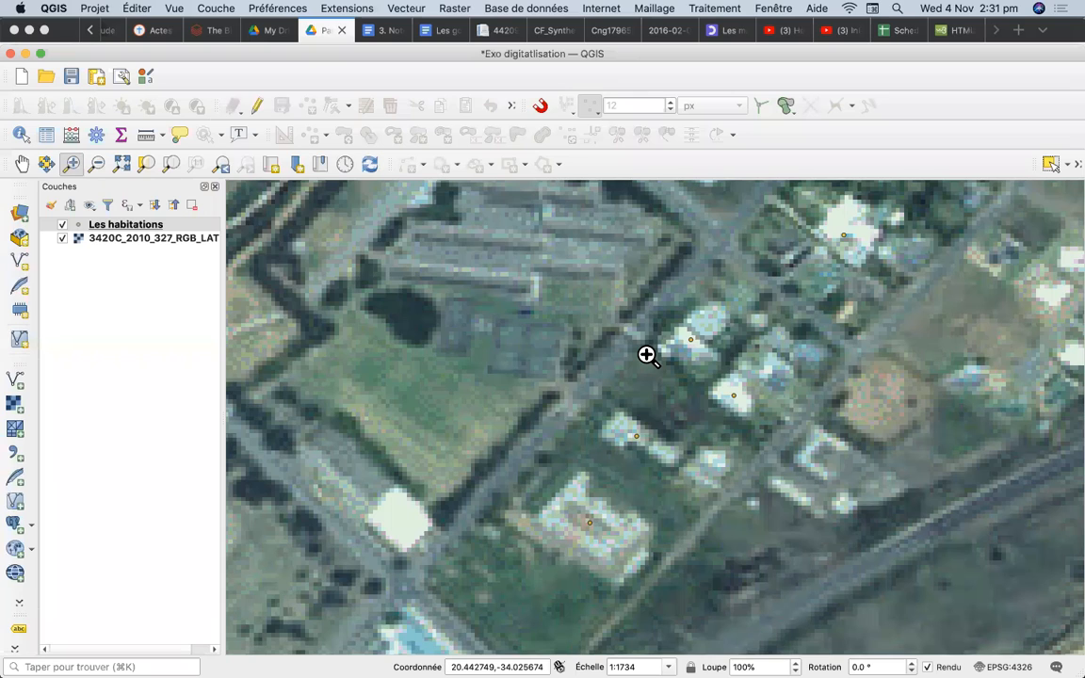
{"action": "left_click", "coordinate": [122, 223]}
{"action": "left_click", "coordinate": [47, 135]}
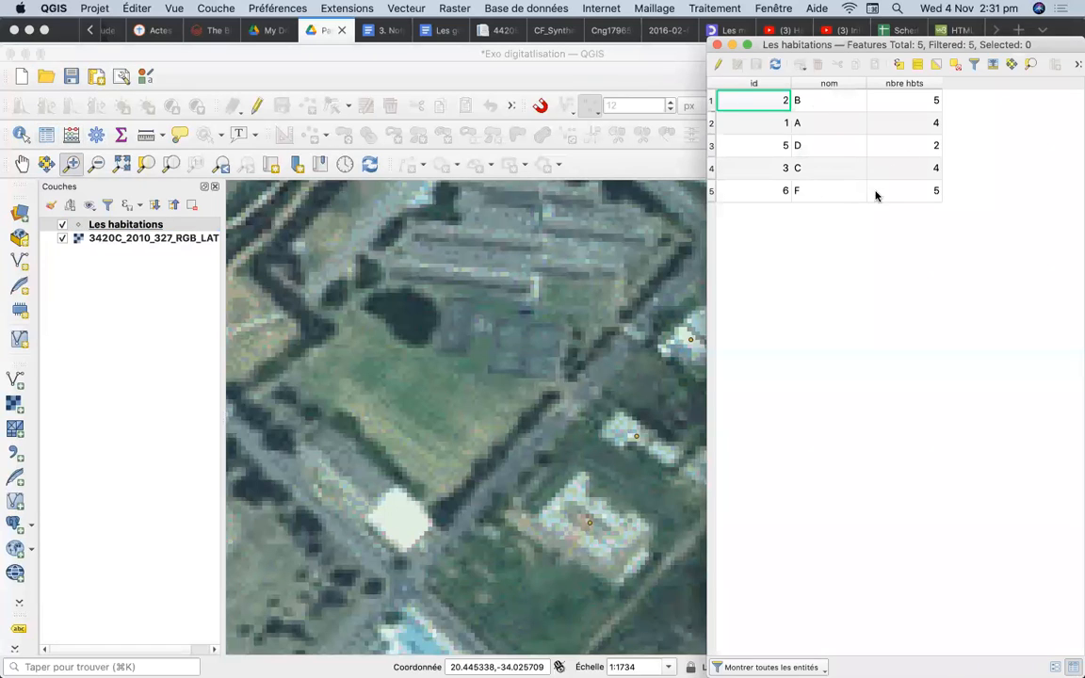
{"action": "left_click", "coordinate": [716, 45]}
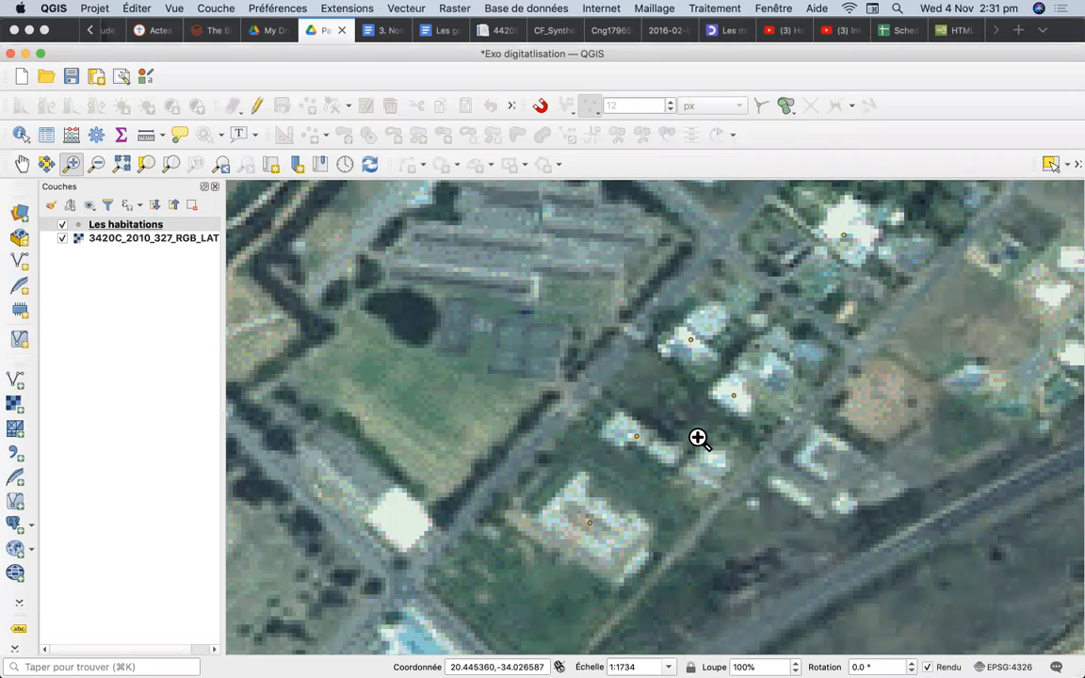
Step: In the Les habitations symbology, look over the preset symbols and change the marker type to Symbole SVG
{"action": "left_click", "coordinate": [135, 227]}
{"action": "double_click", "coordinate": [134, 227]}
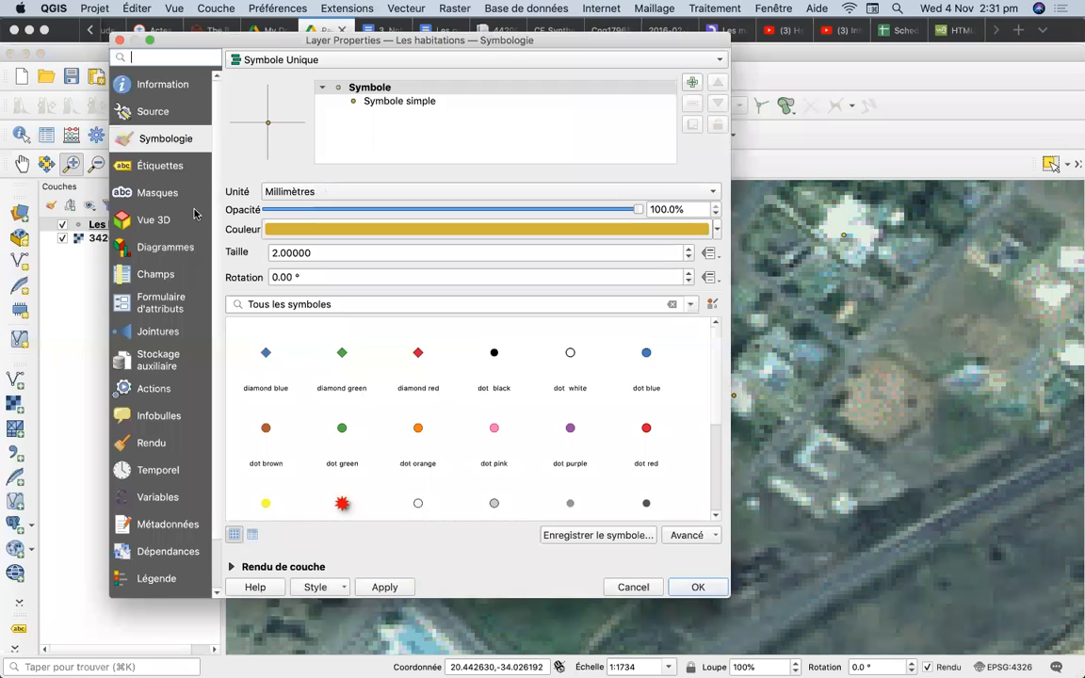
{"action": "left_click", "coordinate": [360, 101]}
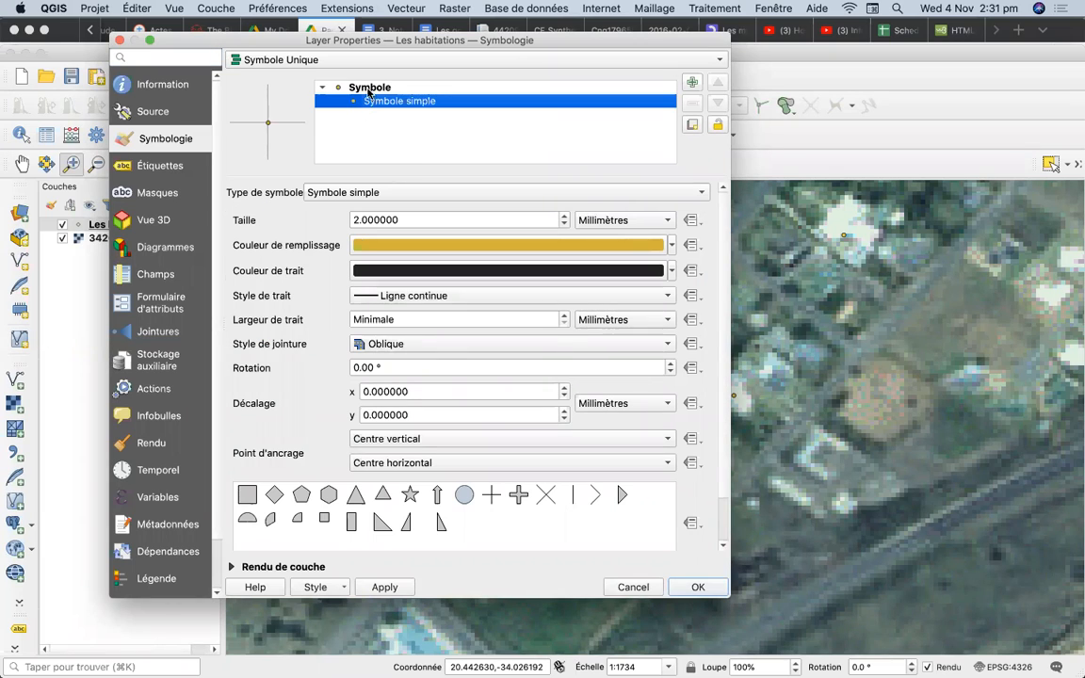
{"action": "left_click", "coordinate": [331, 87]}
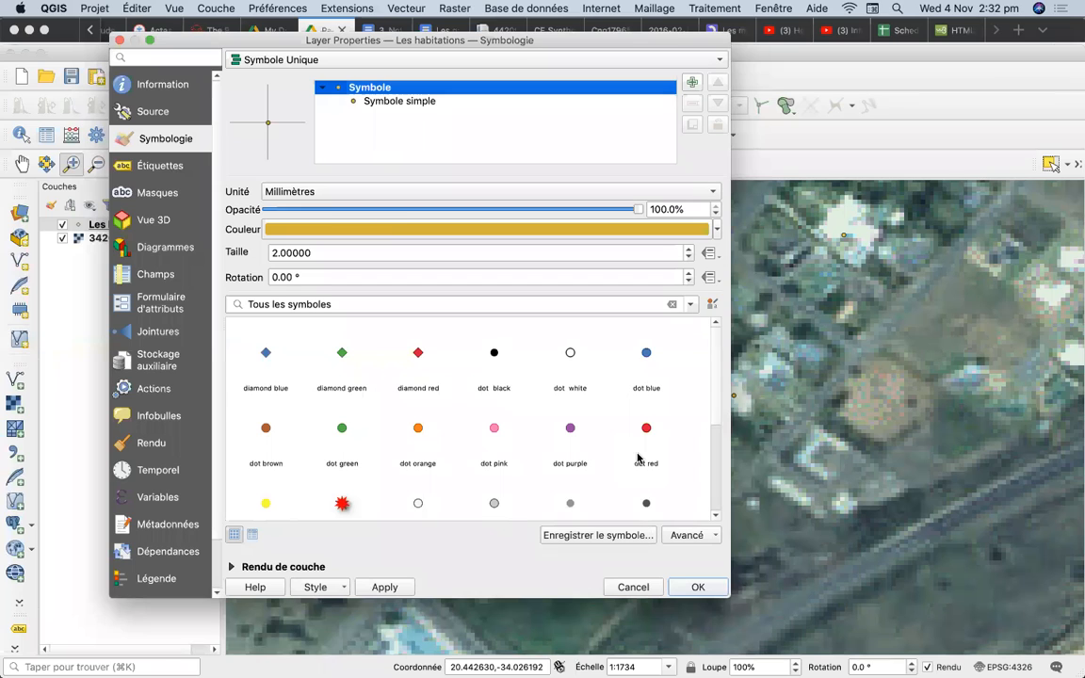
{"action": "left_click", "coordinate": [714, 408]}
{"action": "left_click_drag", "start_coordinate": [713, 408], "coordinate": [717, 322]}
{"action": "left_click", "coordinate": [688, 305]}
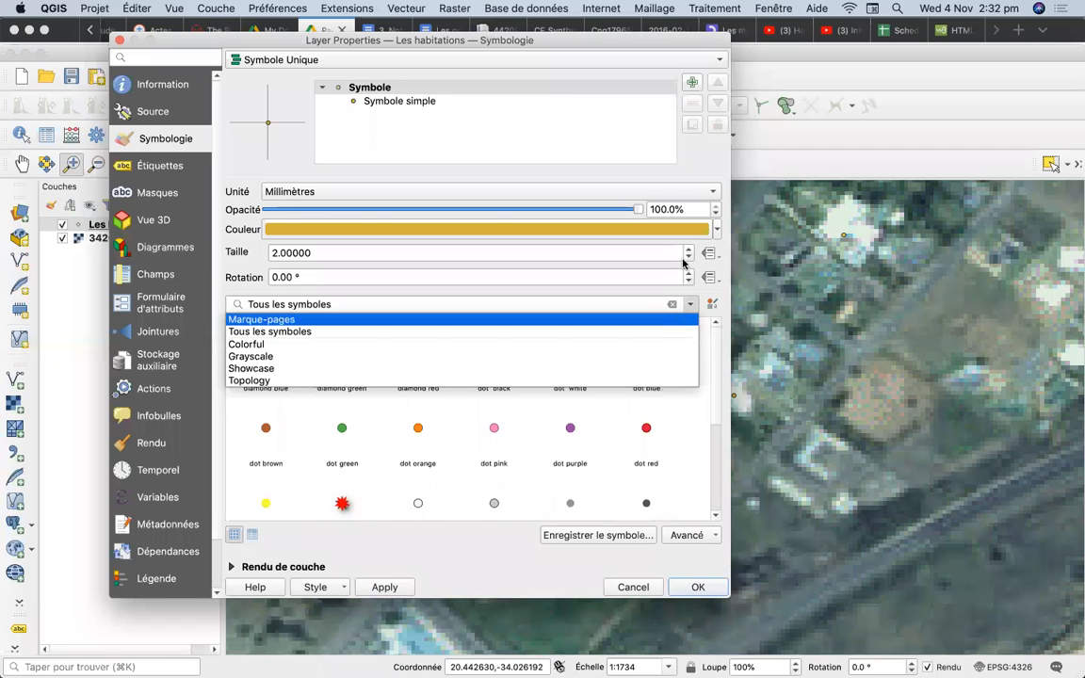
{"action": "left_click", "coordinate": [685, 304]}
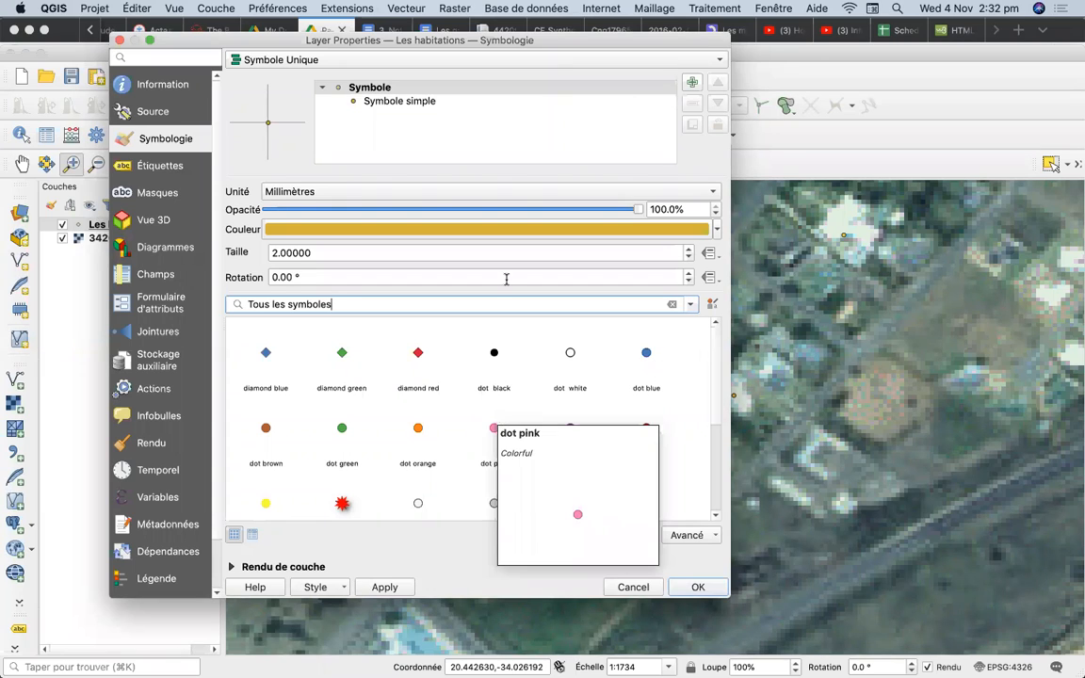
{"action": "left_click", "coordinate": [400, 101]}
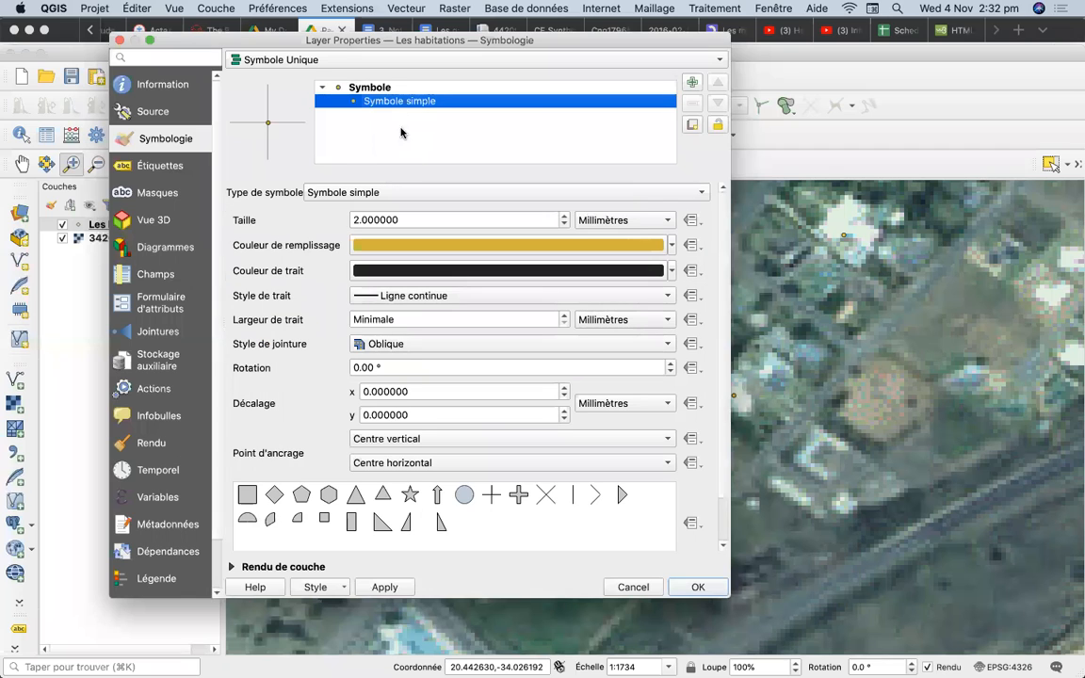
{"action": "left_click", "coordinate": [429, 195]}
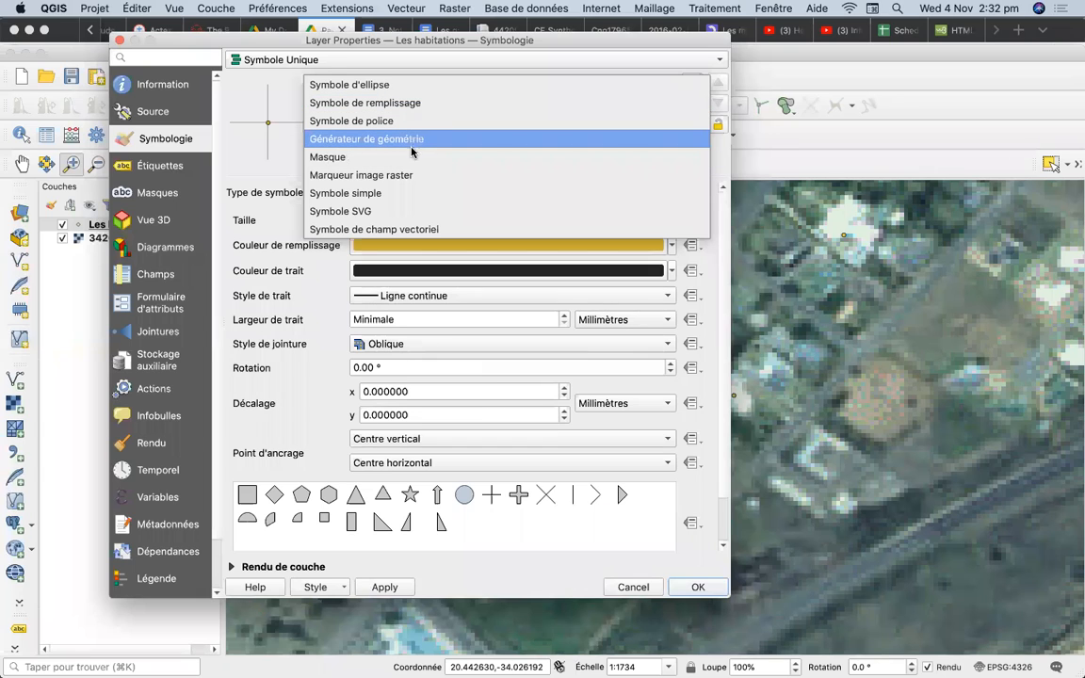
{"action": "left_click", "coordinate": [387, 210]}
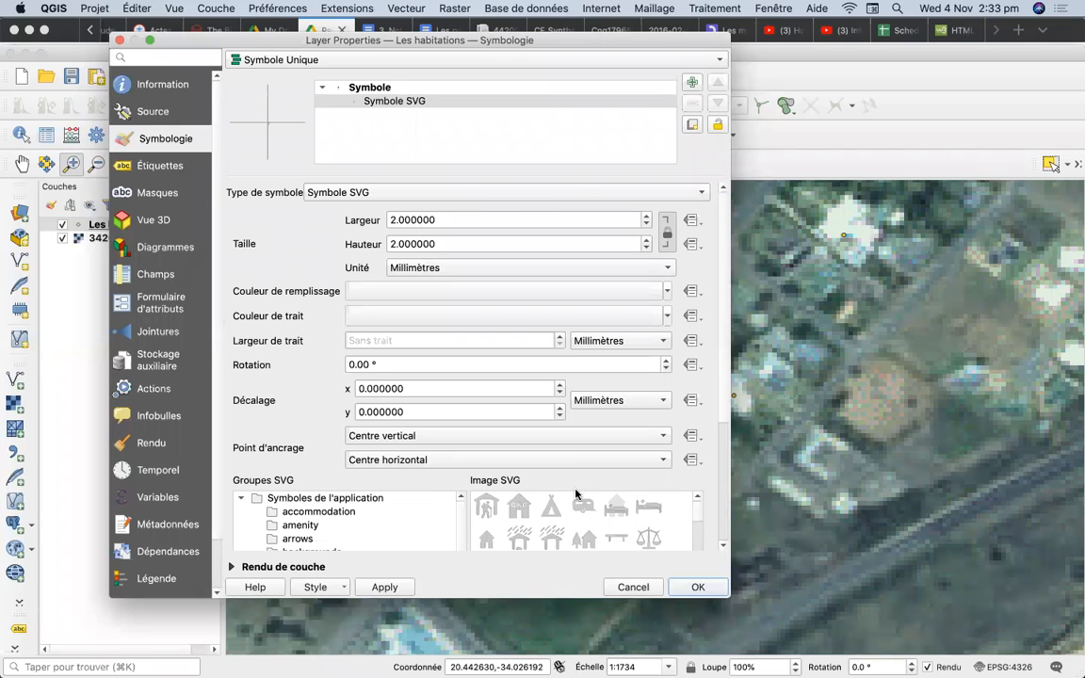
Step: Enlarge the properties dialog and choose the solid black house image as the SVG marker
{"action": "left_click_drag", "start_coordinate": [697, 518], "coordinate": [691, 547]}
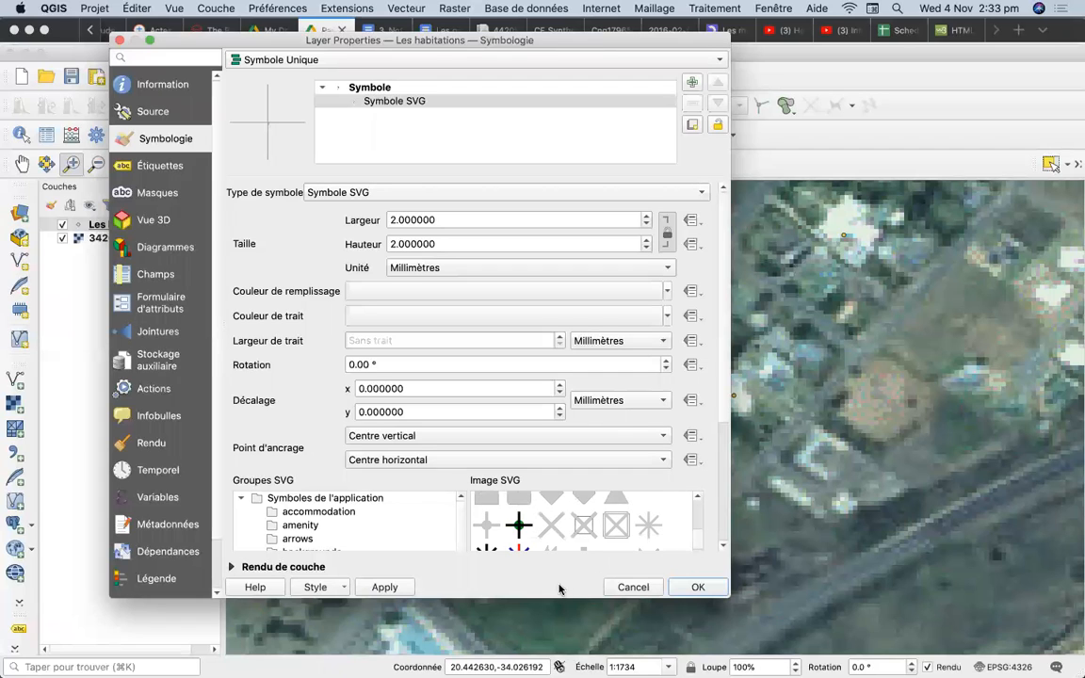
{"action": "left_click_drag", "start_coordinate": [549, 598], "coordinate": [549, 676]}
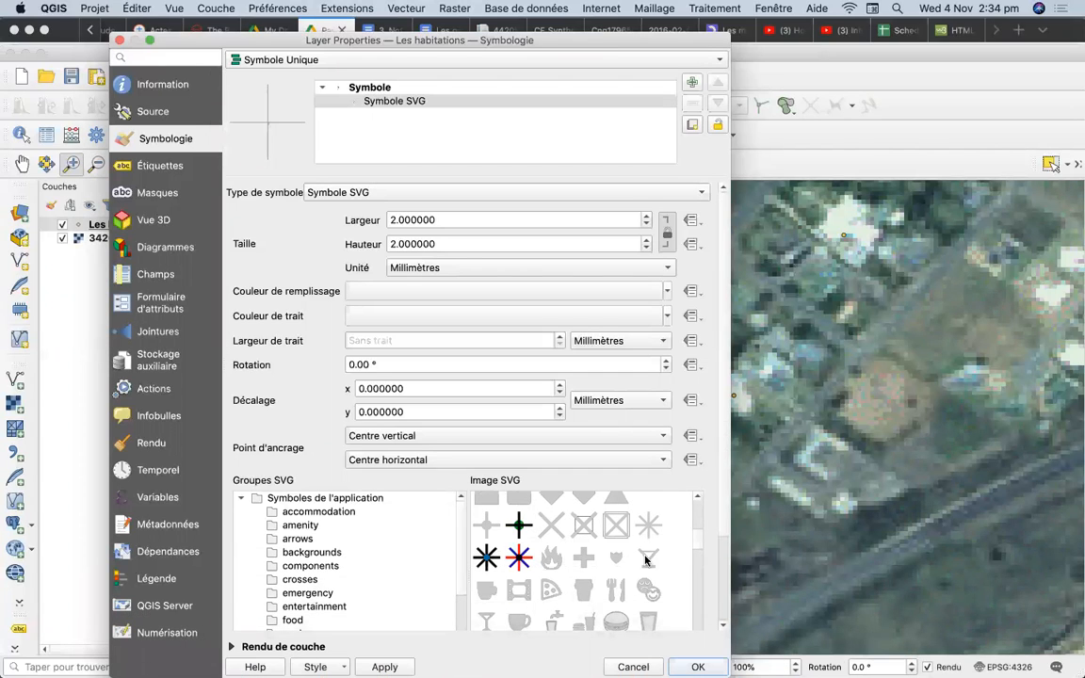
{"action": "left_click_drag", "start_coordinate": [696, 542], "coordinate": [697, 551]}
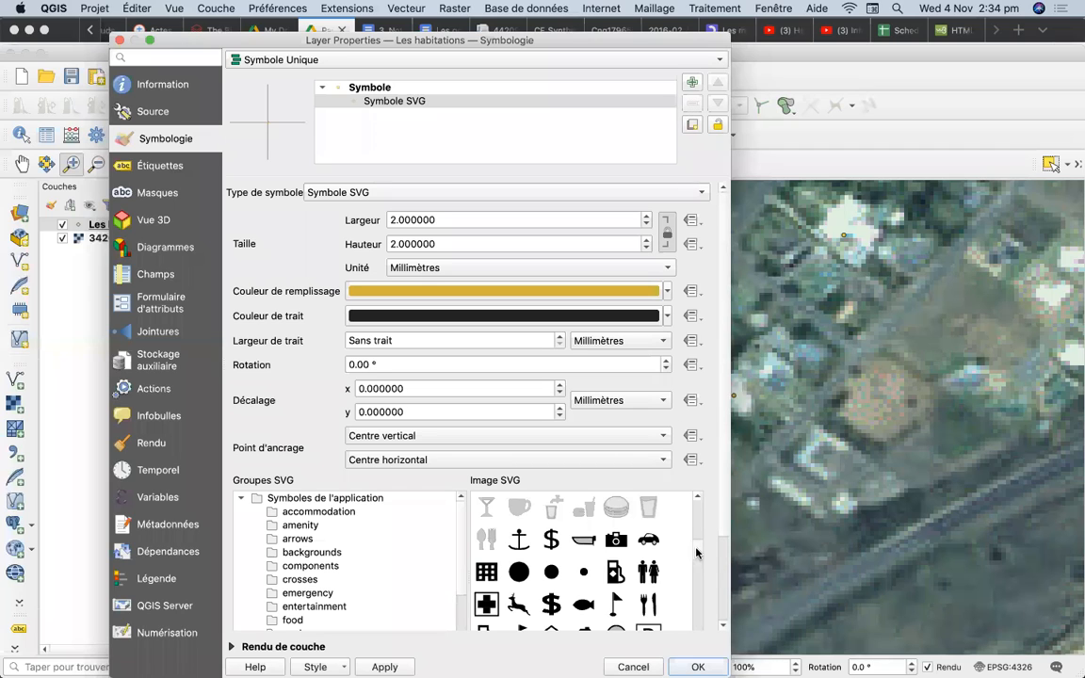
{"action": "scroll", "coordinate": [695, 553], "scroll_direction": "down", "scroll_amount": 1}
{"action": "scroll", "coordinate": [695, 556], "scroll_direction": "down", "scroll_amount": 3}
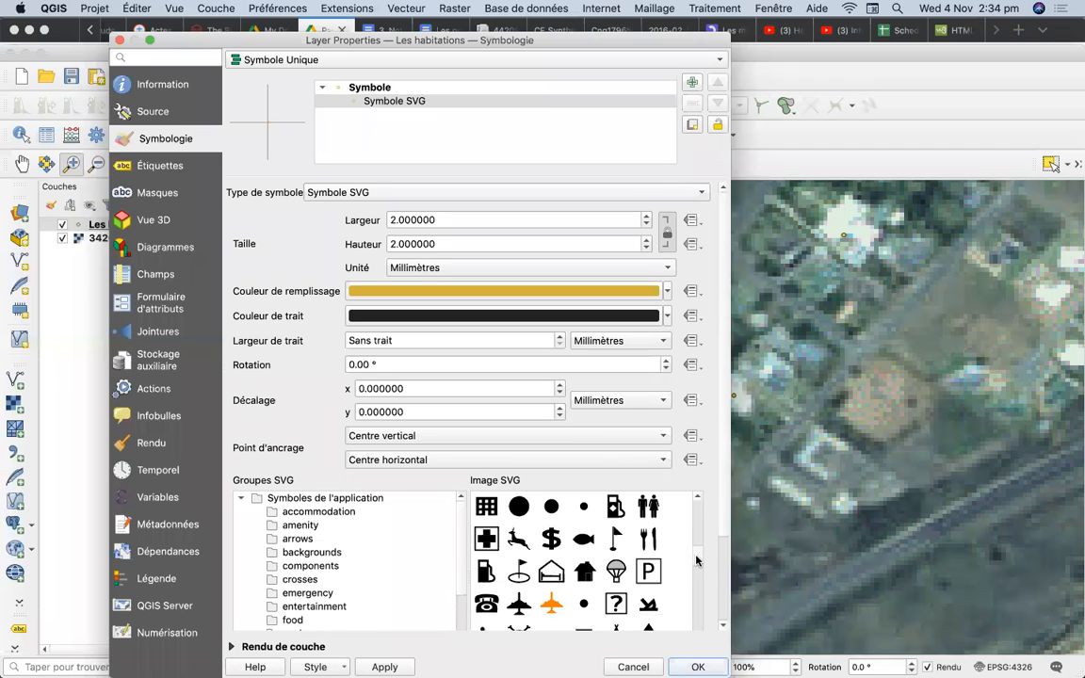
{"action": "left_click", "coordinate": [554, 574]}
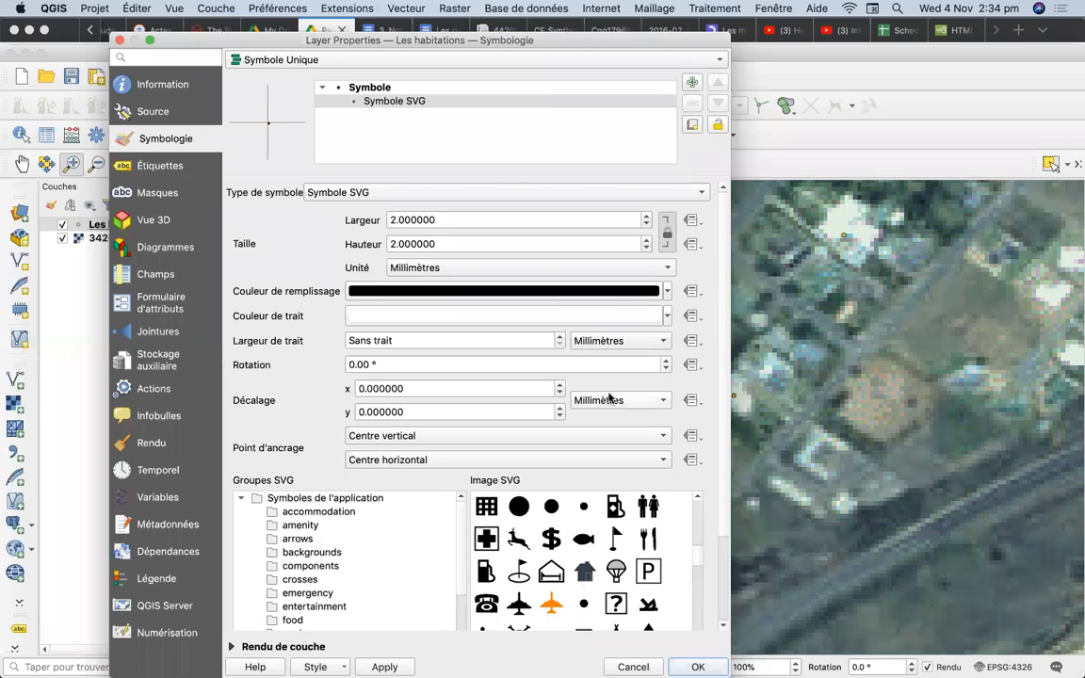
Step: Set the house marker's fill colour to dark red, #550000
{"action": "left_click", "coordinate": [582, 290]}
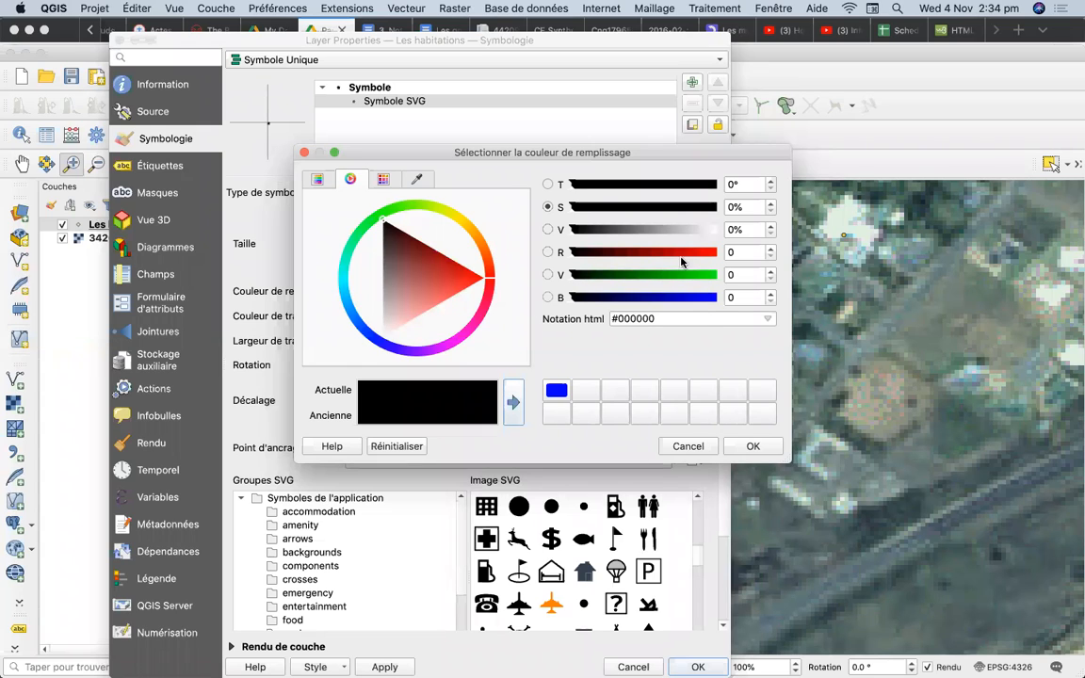
{"action": "left_click", "coordinate": [619, 253]}
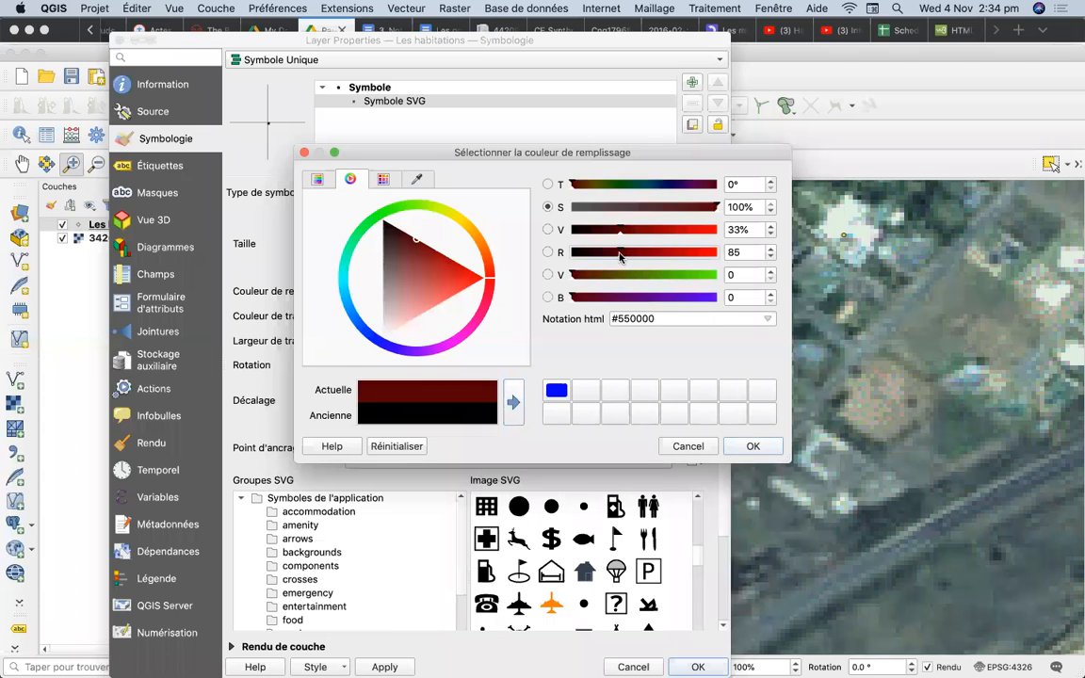
{"action": "left_click", "coordinate": [753, 447]}
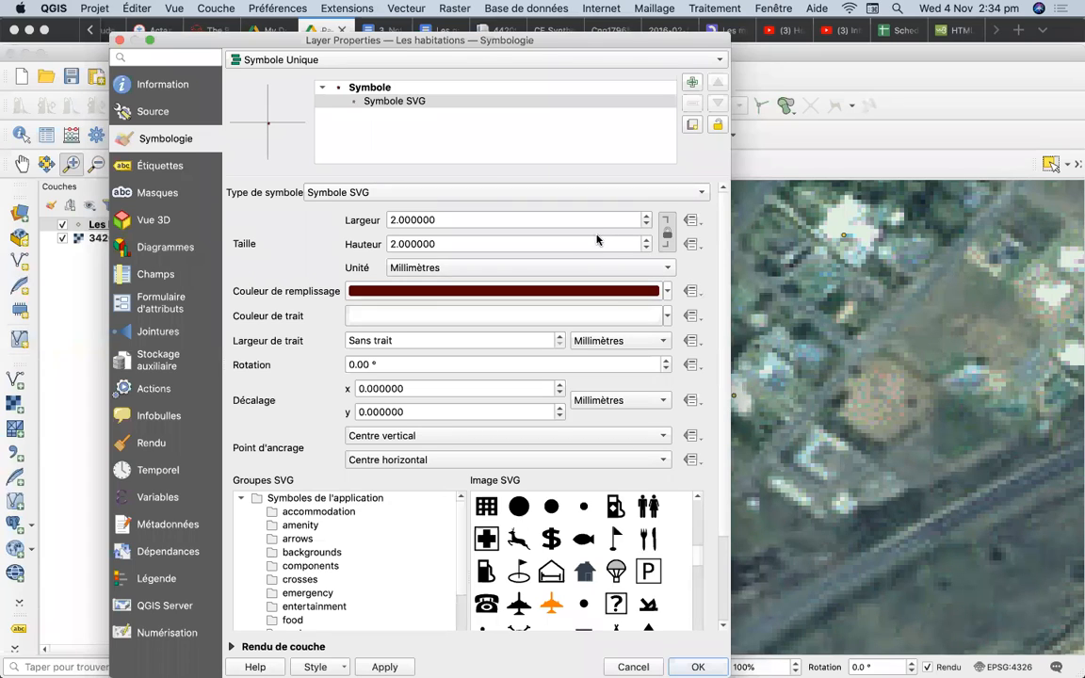
Step: Set the house marker's width and height to 7 mm and apply the new symbology to the layer
{"action": "left_click", "coordinate": [646, 216]}
{"action": "left_click", "coordinate": [646, 217]}
{"action": "left_click", "coordinate": [646, 217]}
{"action": "left_click", "coordinate": [646, 217]}
{"action": "left_click", "coordinate": [646, 216]}
{"action": "left_click", "coordinate": [645, 217]}
{"action": "left_click", "coordinate": [646, 217]}
{"action": "left_click", "coordinate": [646, 217]}
{"action": "left_click", "coordinate": [646, 241]}
{"action": "left_click", "coordinate": [646, 240]}
{"action": "left_click", "coordinate": [646, 240]}
{"action": "left_click", "coordinate": [646, 240]}
{"action": "left_click", "coordinate": [646, 240]}
{"action": "left_click", "coordinate": [646, 240]}
{"action": "left_click", "coordinate": [646, 240]}
{"action": "left_click", "coordinate": [646, 240]}
{"action": "left_click", "coordinate": [646, 240]}
{"action": "left_click", "coordinate": [646, 240]}
{"action": "left_click", "coordinate": [646, 240]}
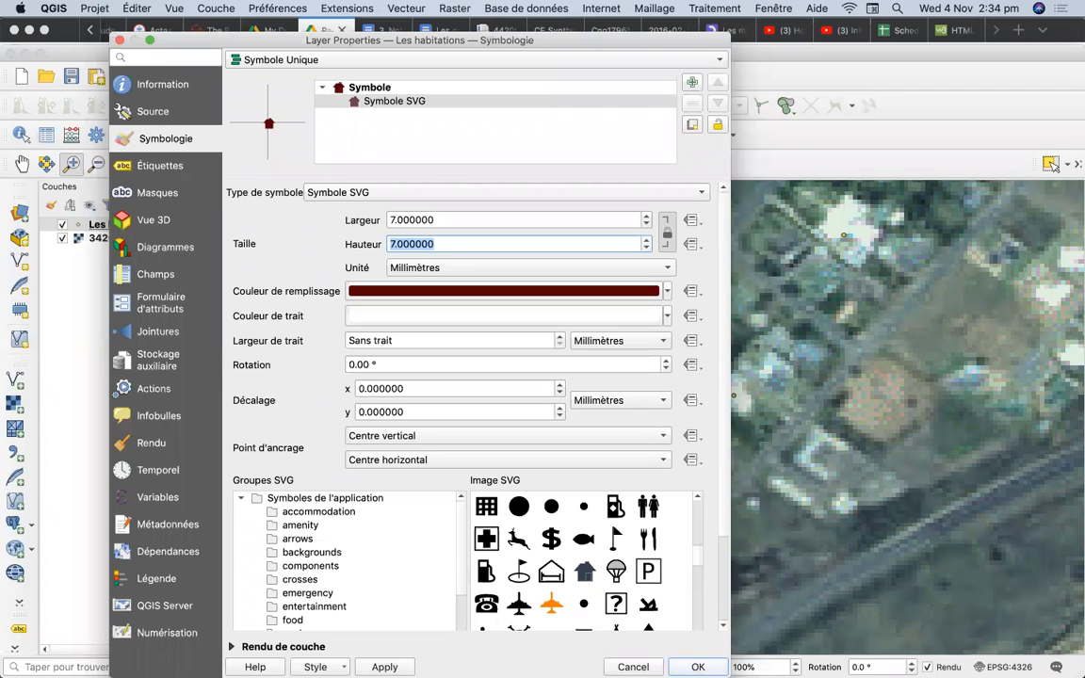
{"action": "left_click", "coordinate": [674, 666]}
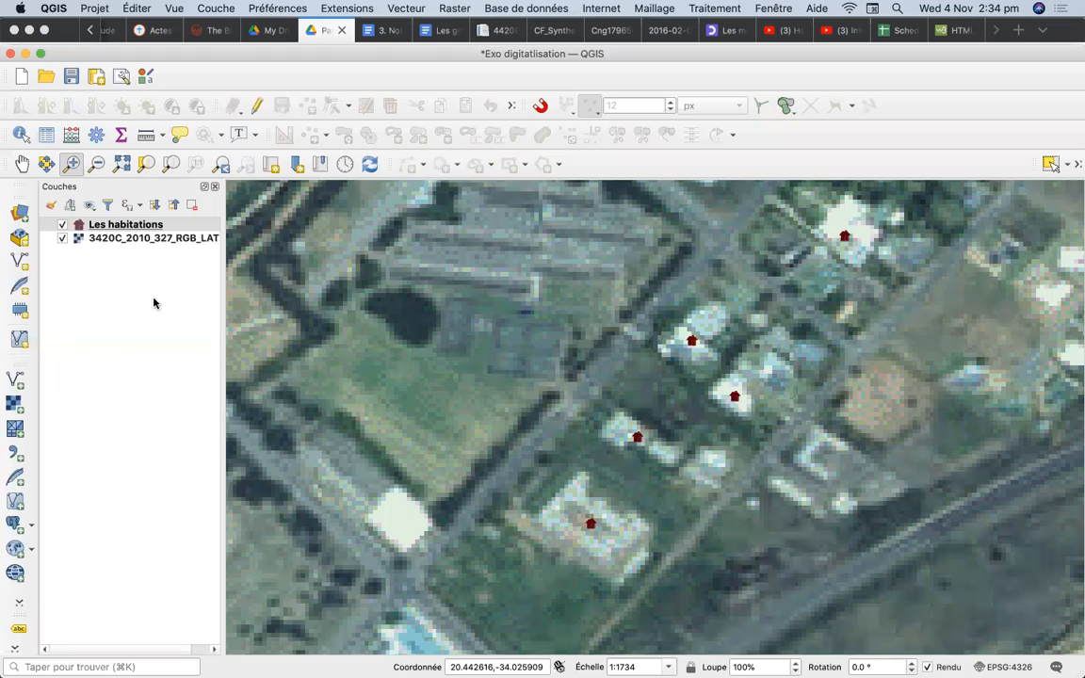
Step: Turn on simple labels (Étiquettes simples) for the Les habitations layer, using the nom field as the label value
{"action": "left_click", "coordinate": [142, 229]}
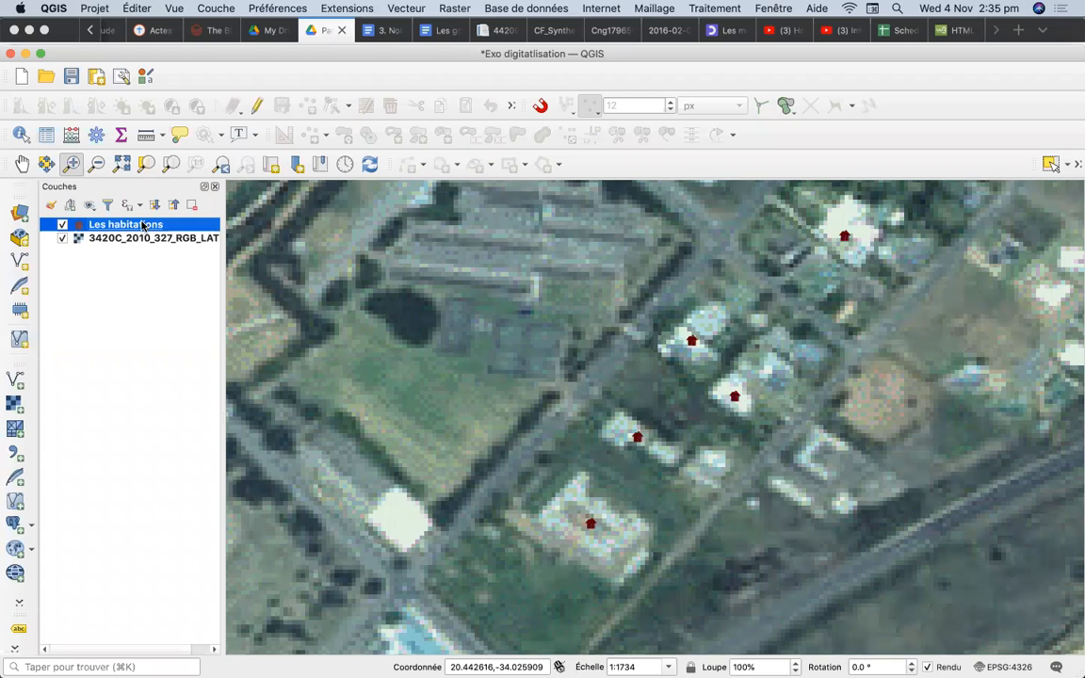
{"action": "double_click", "coordinate": [142, 227]}
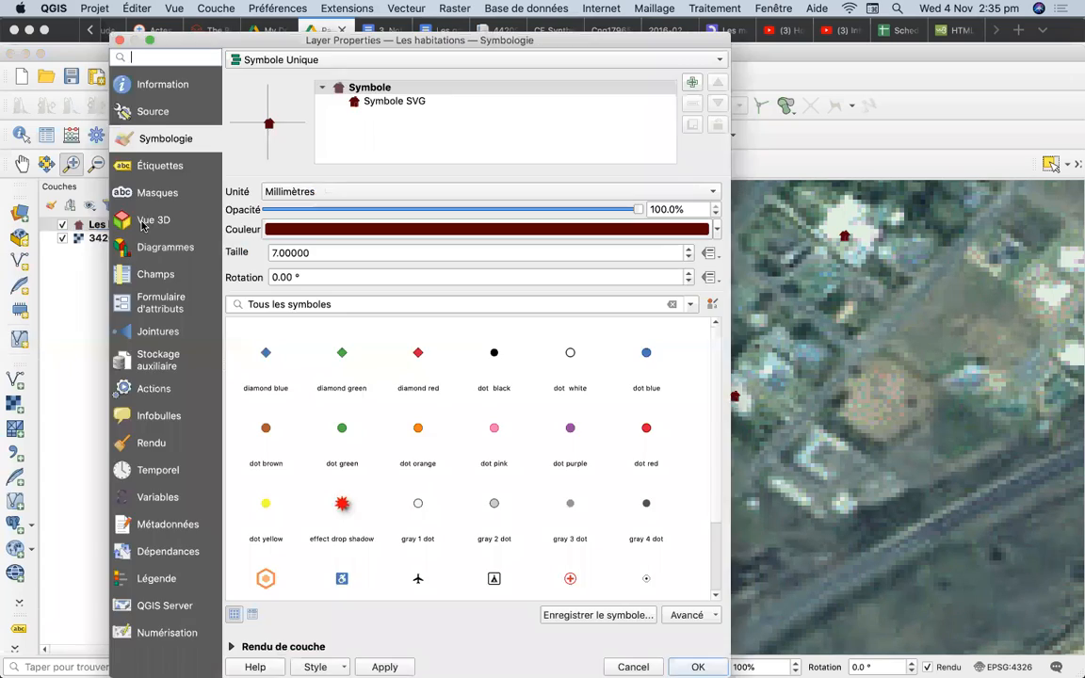
{"action": "left_click", "coordinate": [160, 167]}
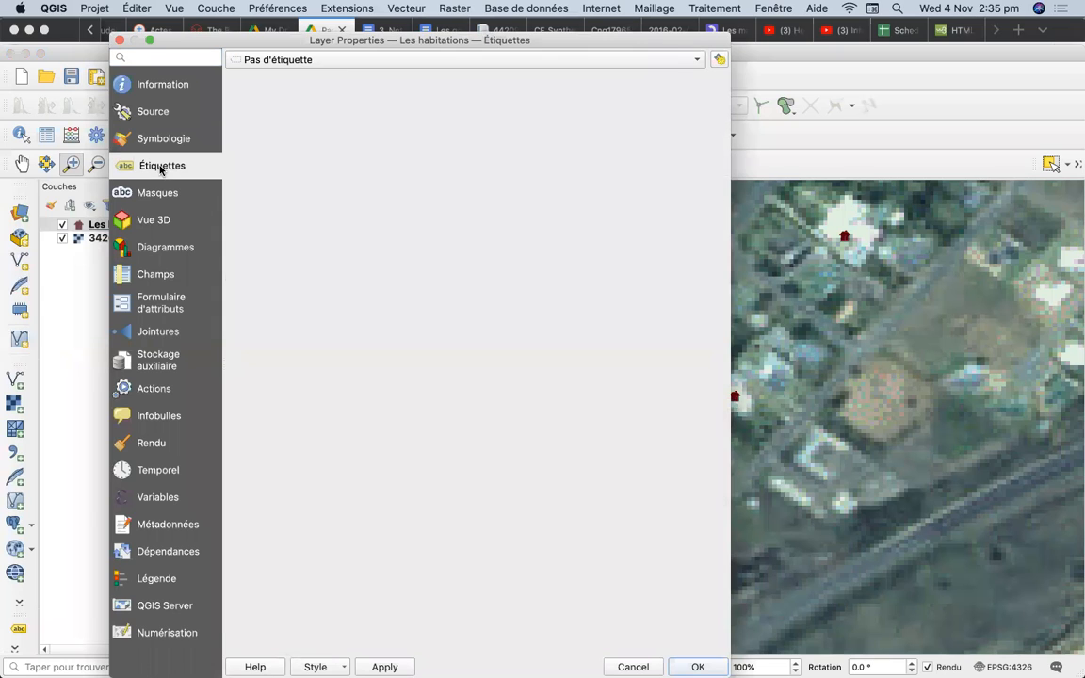
{"action": "left_click", "coordinate": [276, 60]}
{"action": "left_click", "coordinate": [283, 80]}
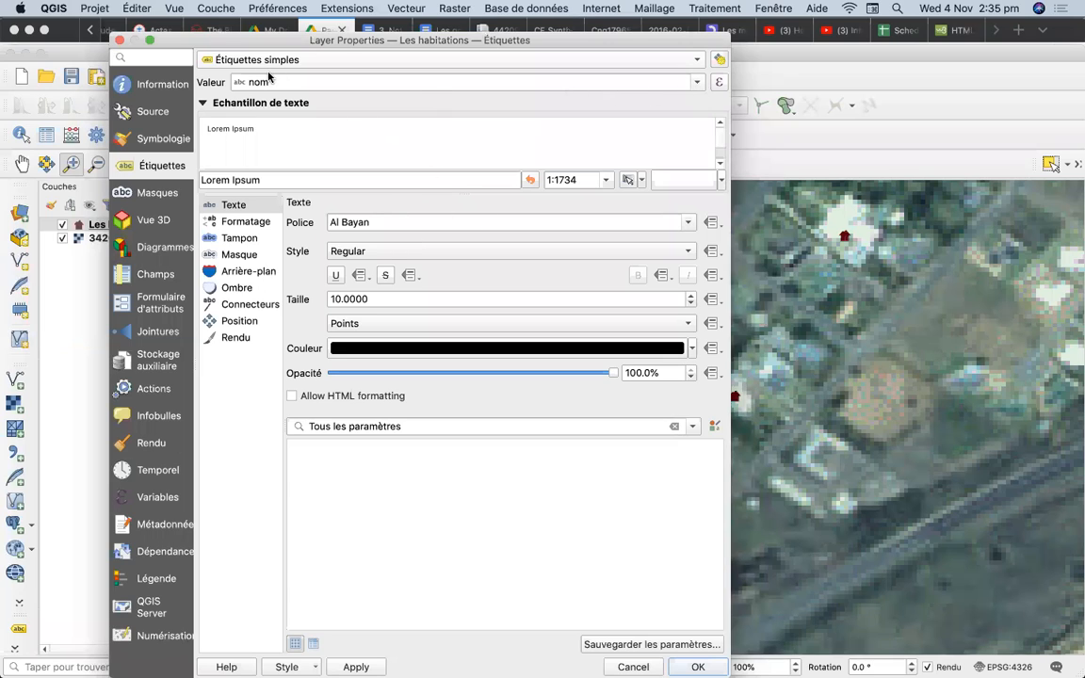
{"action": "left_click", "coordinate": [697, 83]}
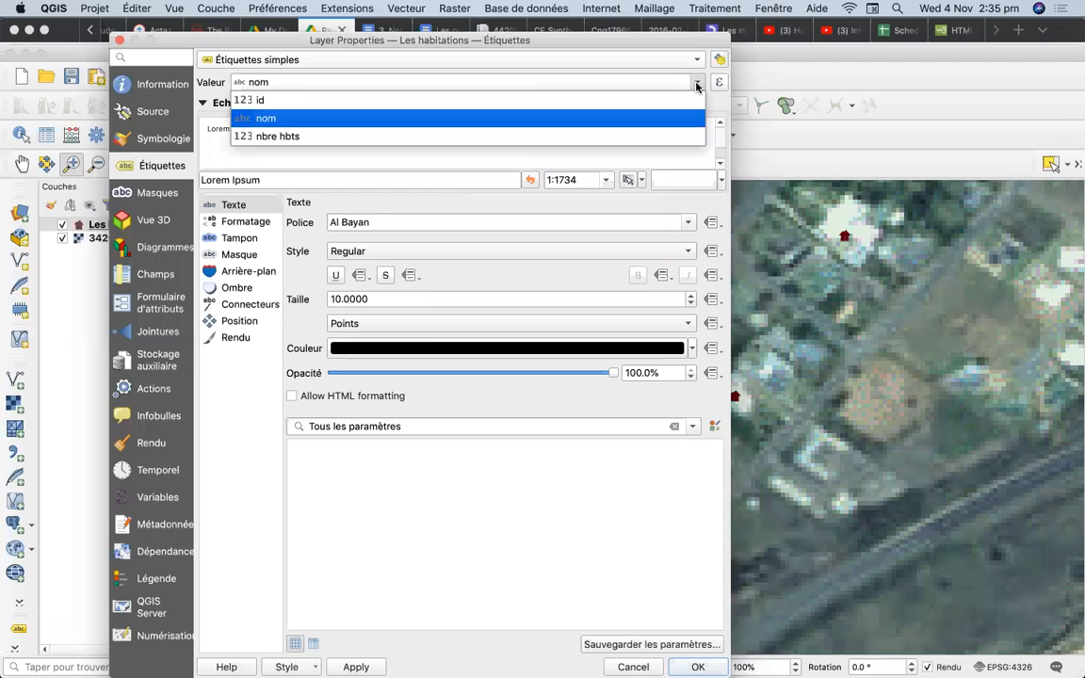
{"action": "left_click", "coordinate": [697, 84]}
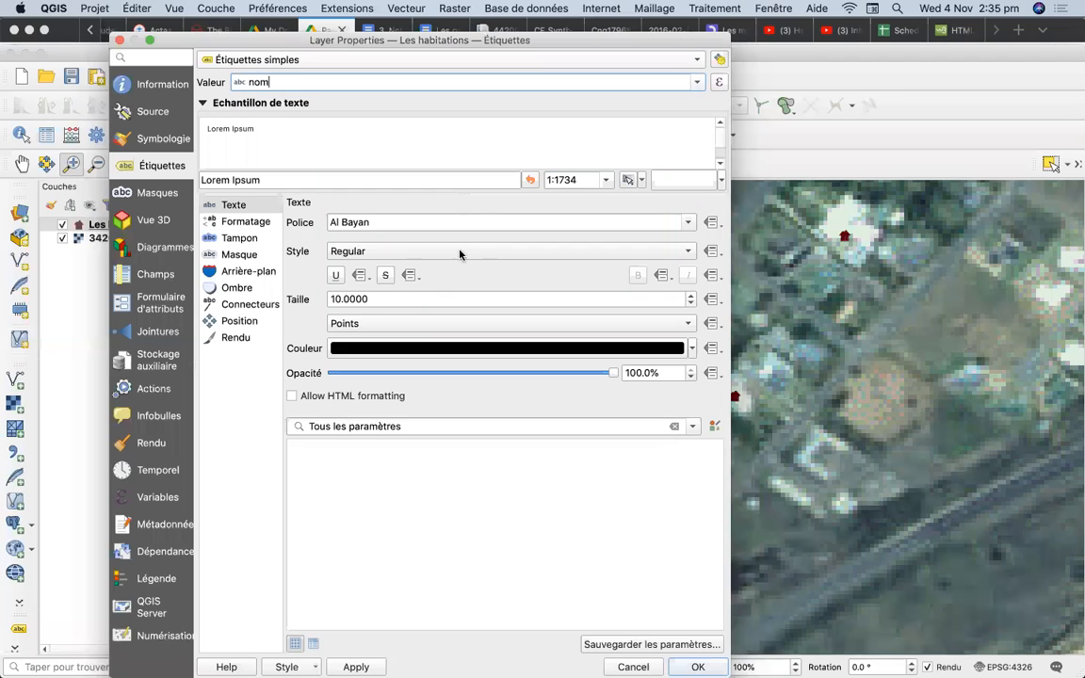
Step: Set the label text size to 20 points and apply the labels to the houses
{"action": "left_click", "coordinate": [239, 132]}
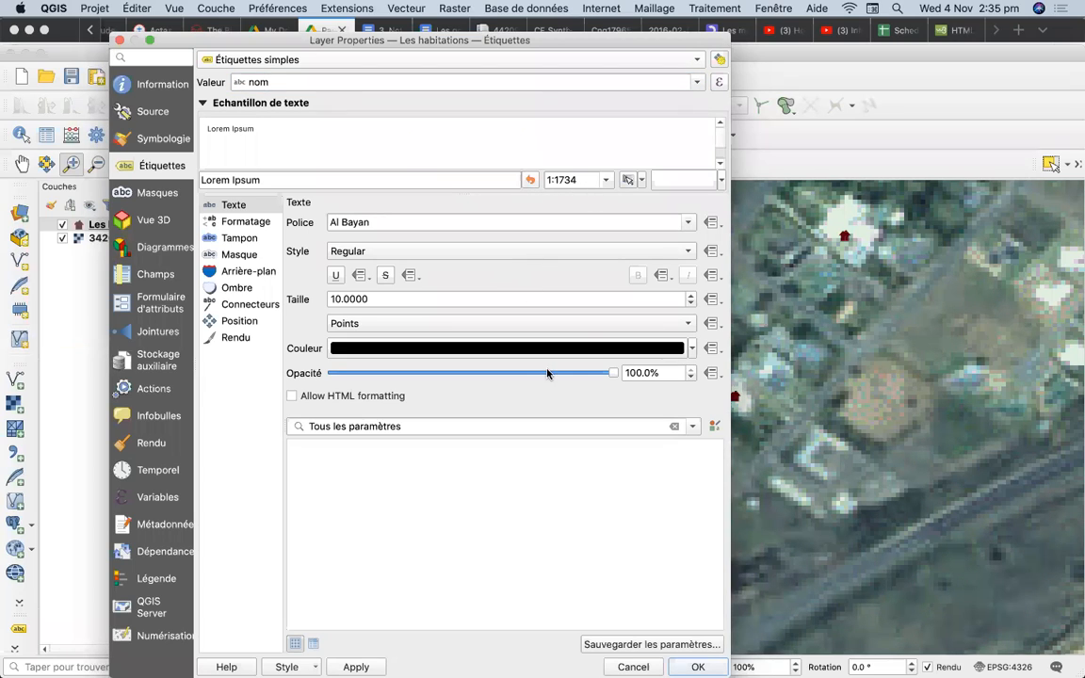
{"action": "left_click", "coordinate": [689, 295]}
{"action": "type", "text": "20"}
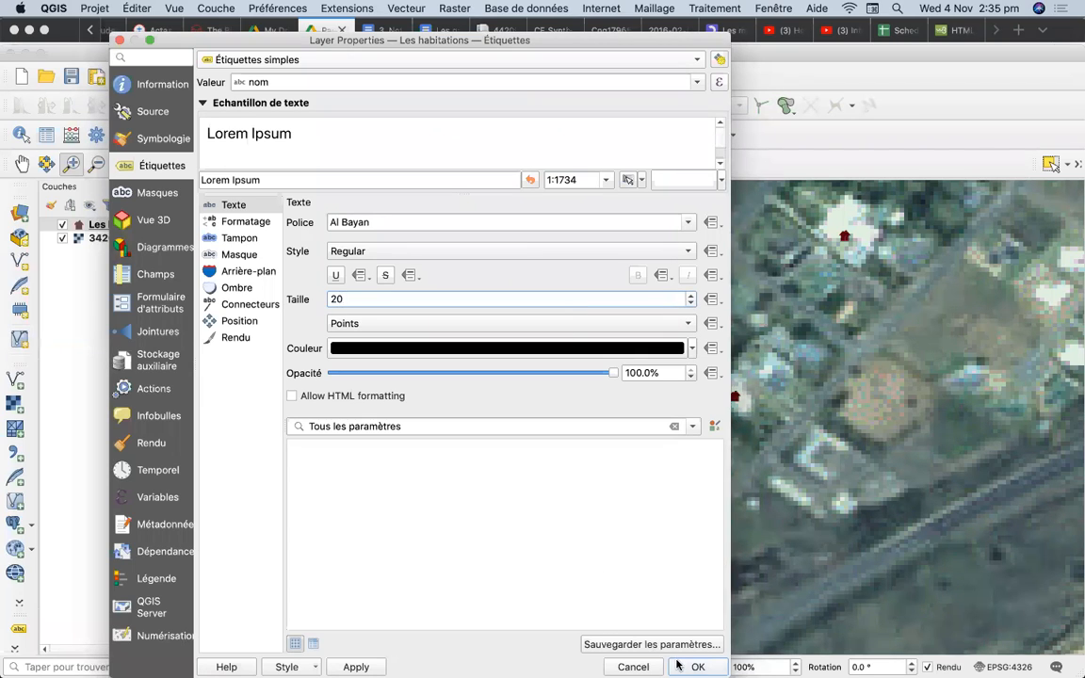
{"action": "key", "text": "Return"}
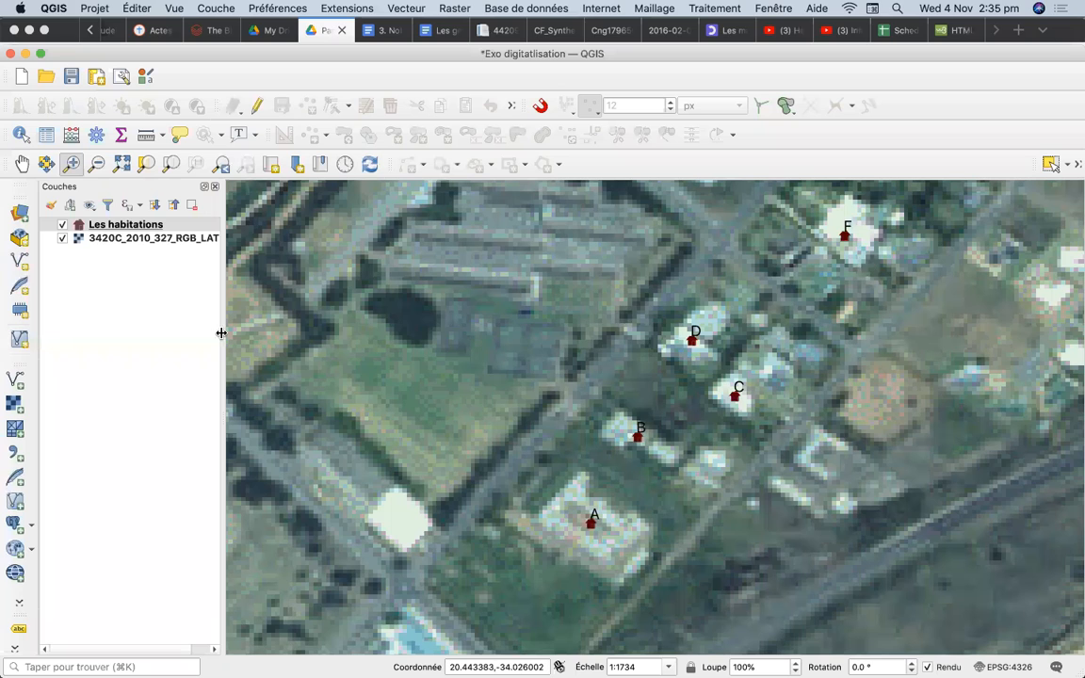
Step: Change the Les habitations symbology to Catégorisé on the nom field and classify its values
{"action": "left_click", "coordinate": [117, 227]}
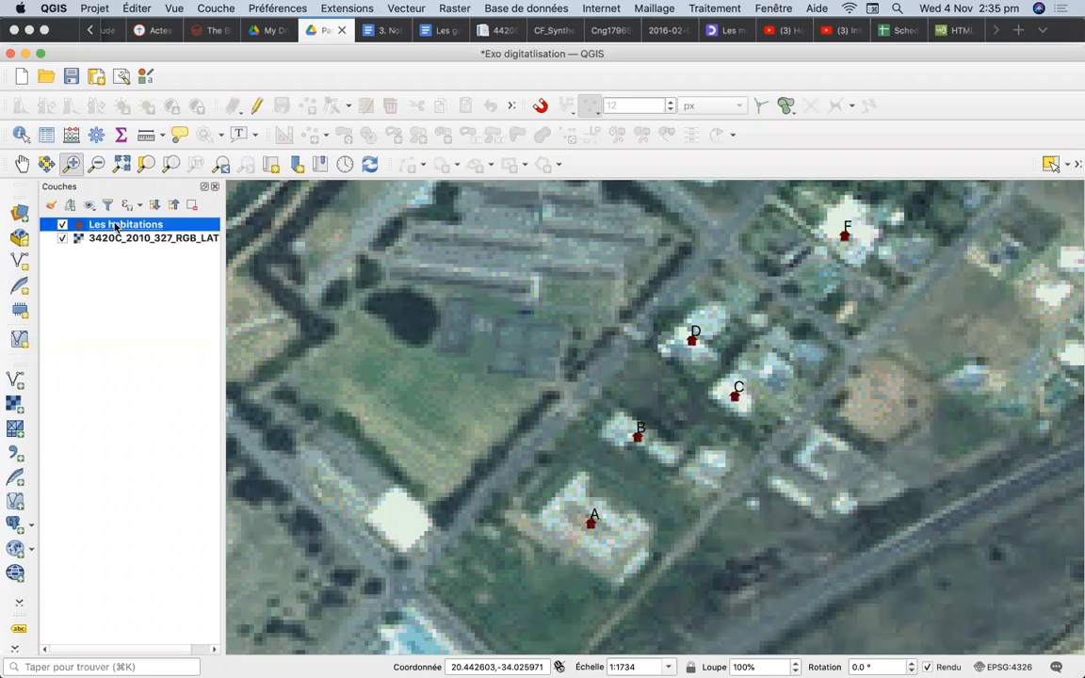
{"action": "double_click", "coordinate": [117, 227]}
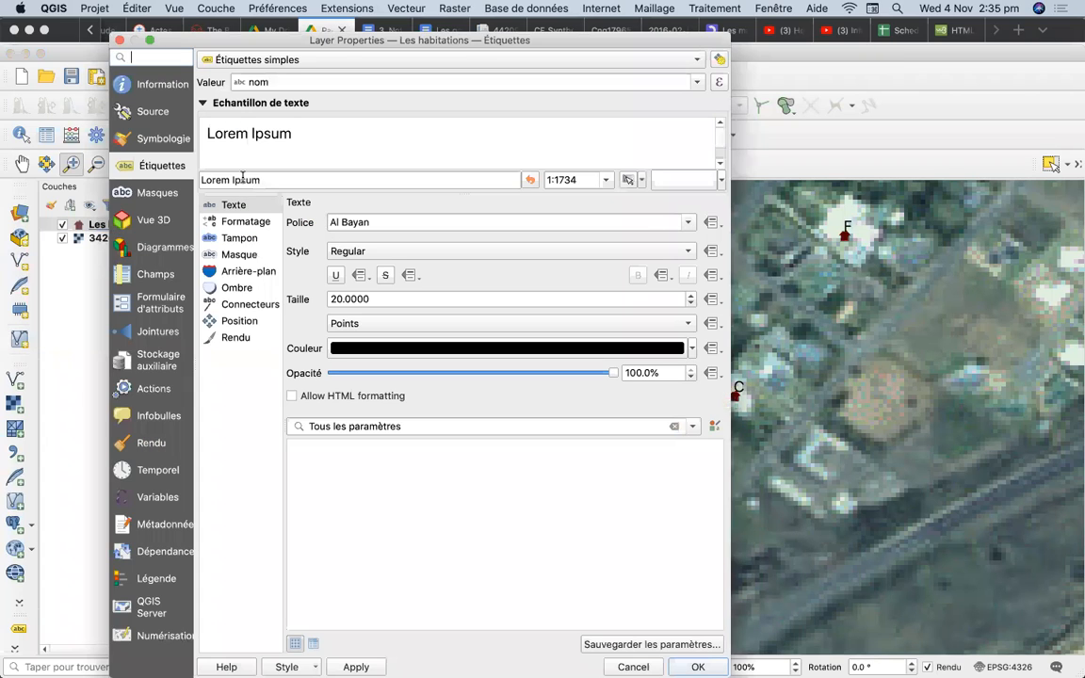
{"action": "left_click", "coordinate": [142, 137]}
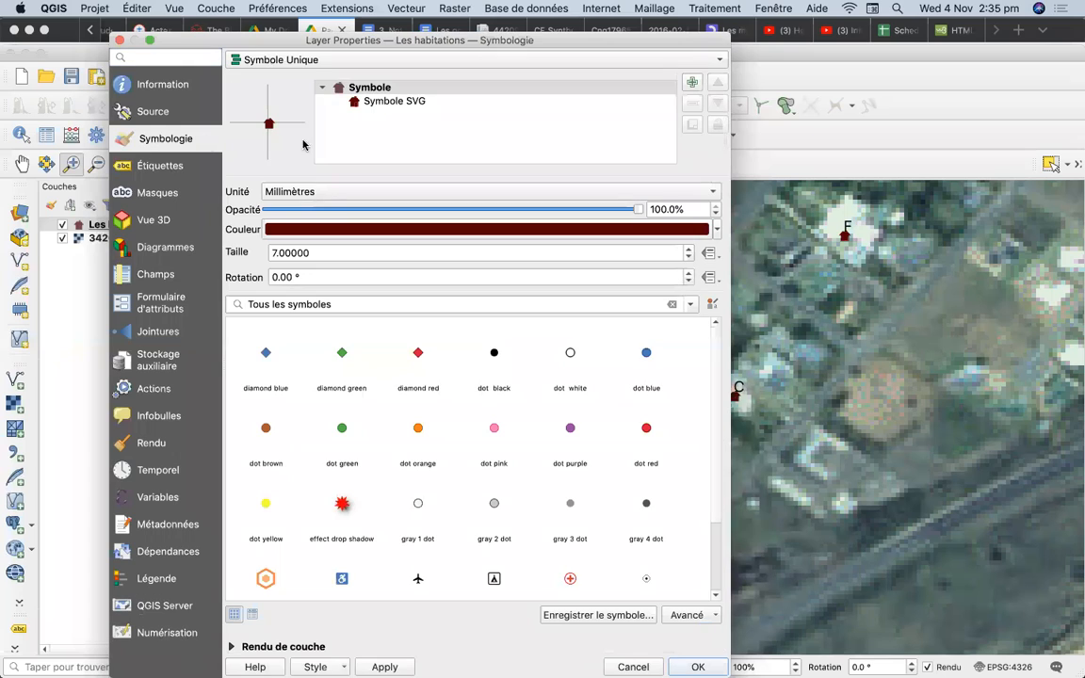
{"action": "left_click", "coordinate": [283, 63]}
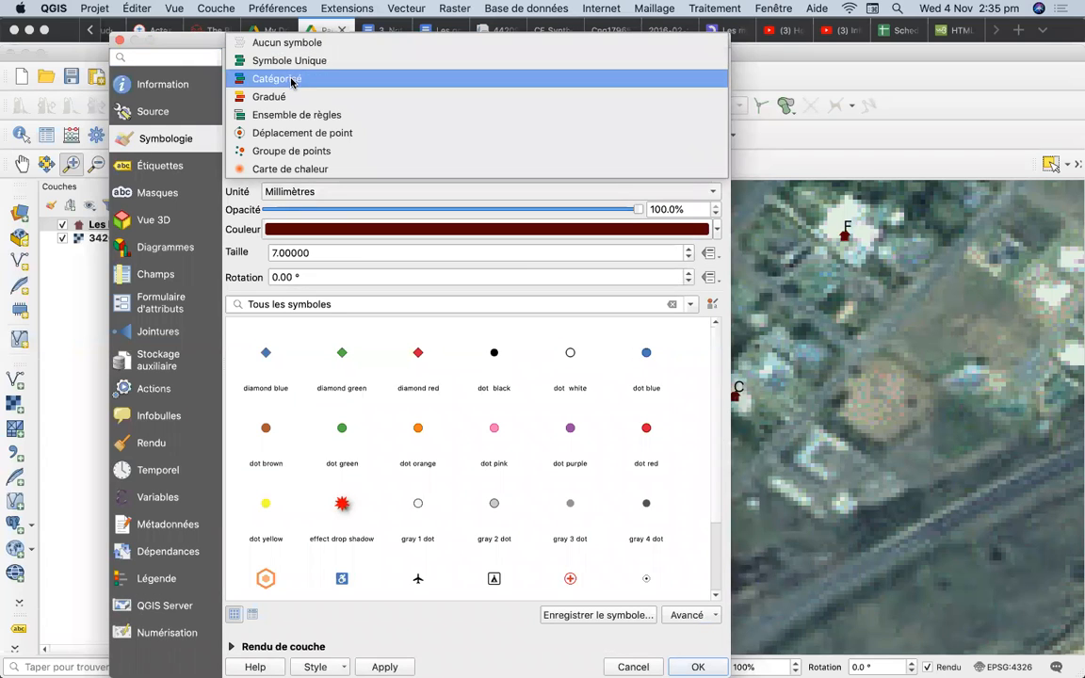
{"action": "left_click", "coordinate": [293, 81]}
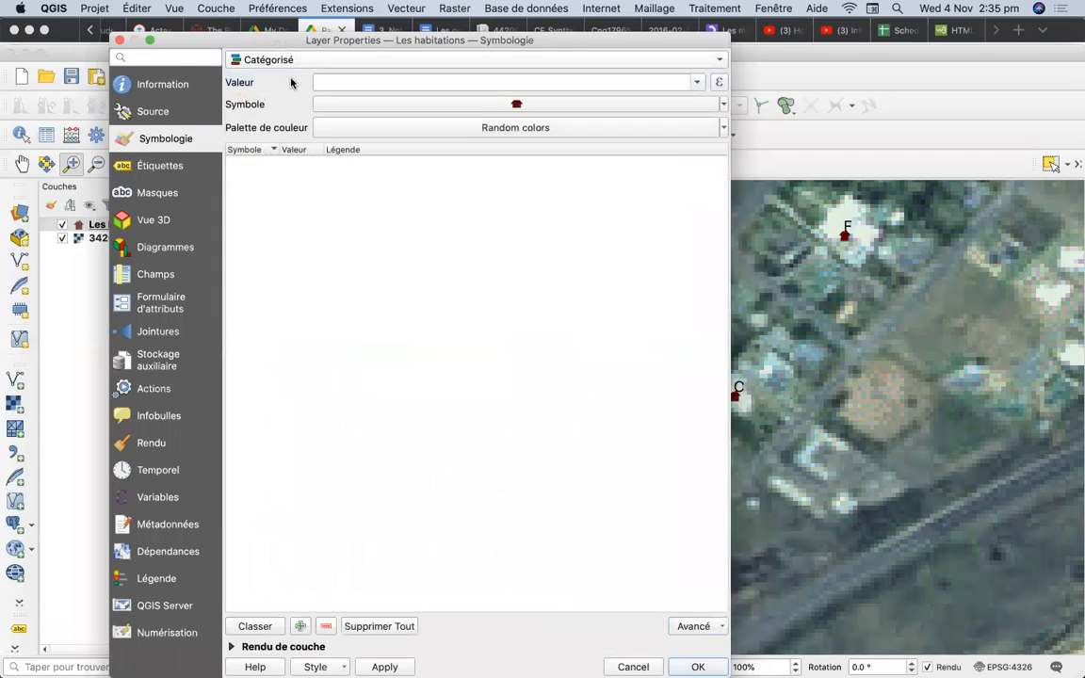
{"action": "left_click", "coordinate": [700, 84]}
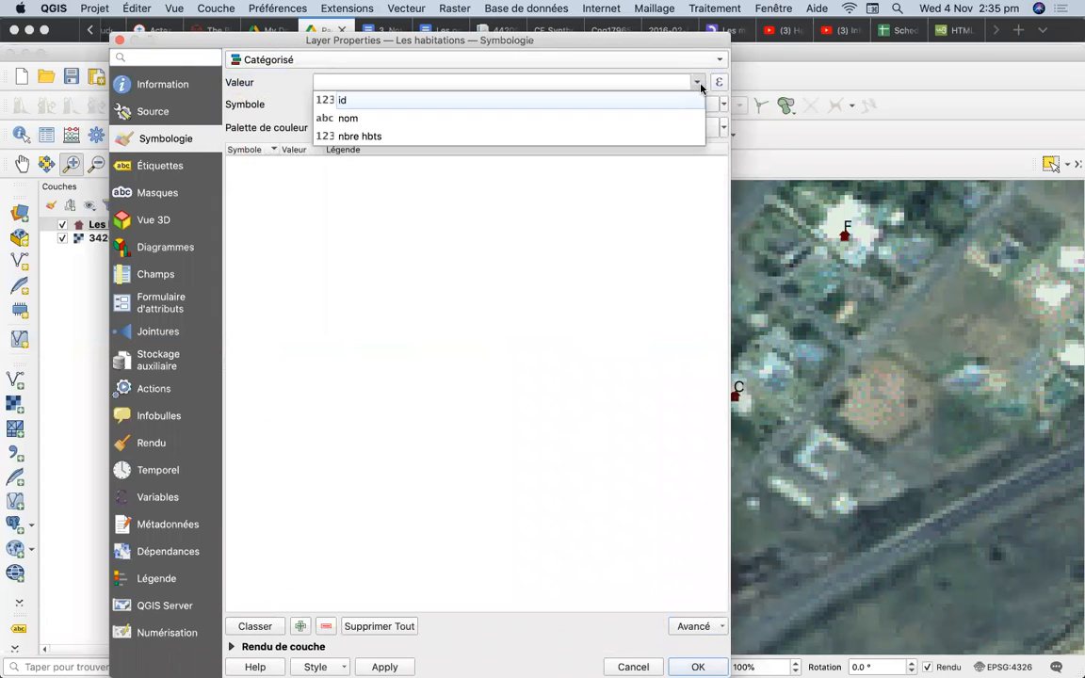
{"action": "left_click", "coordinate": [656, 118]}
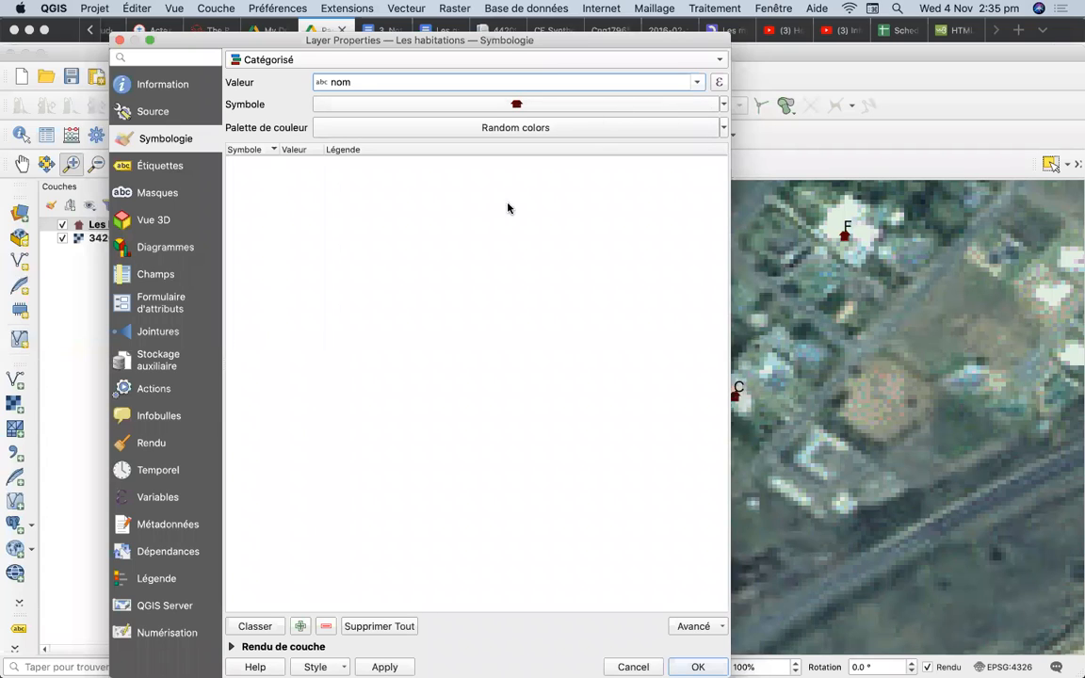
{"action": "left_click", "coordinate": [256, 625]}
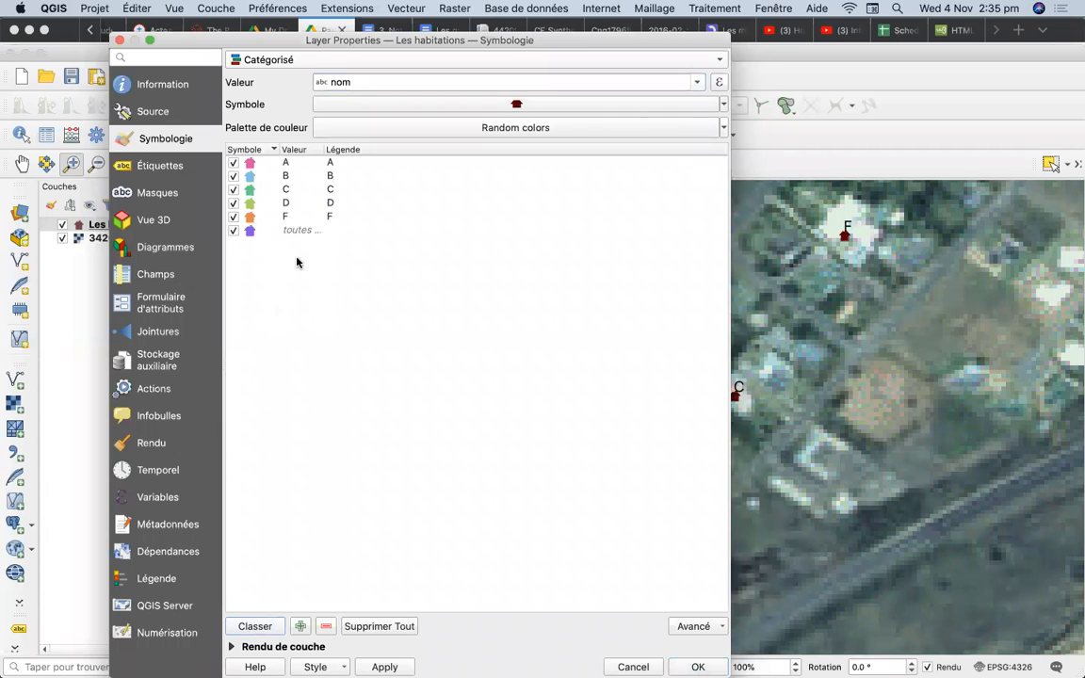
Step: Remove the catch-all "toutes" category from the classification and apply the categorised symbology
{"action": "left_click", "coordinate": [267, 232]}
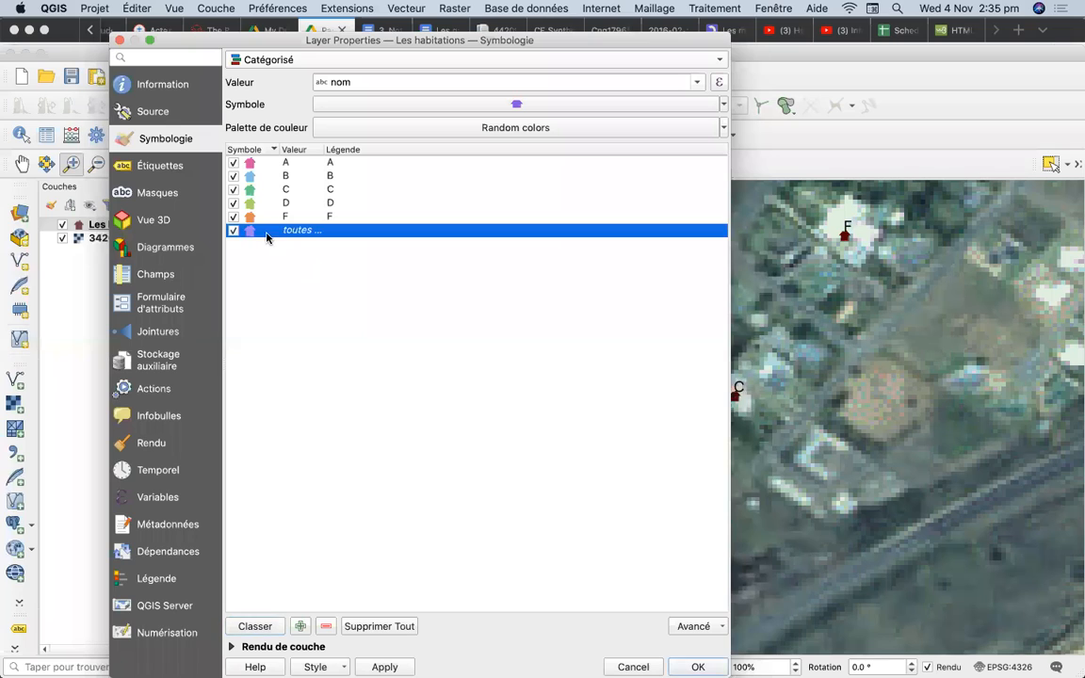
{"action": "left_click", "coordinate": [326, 625]}
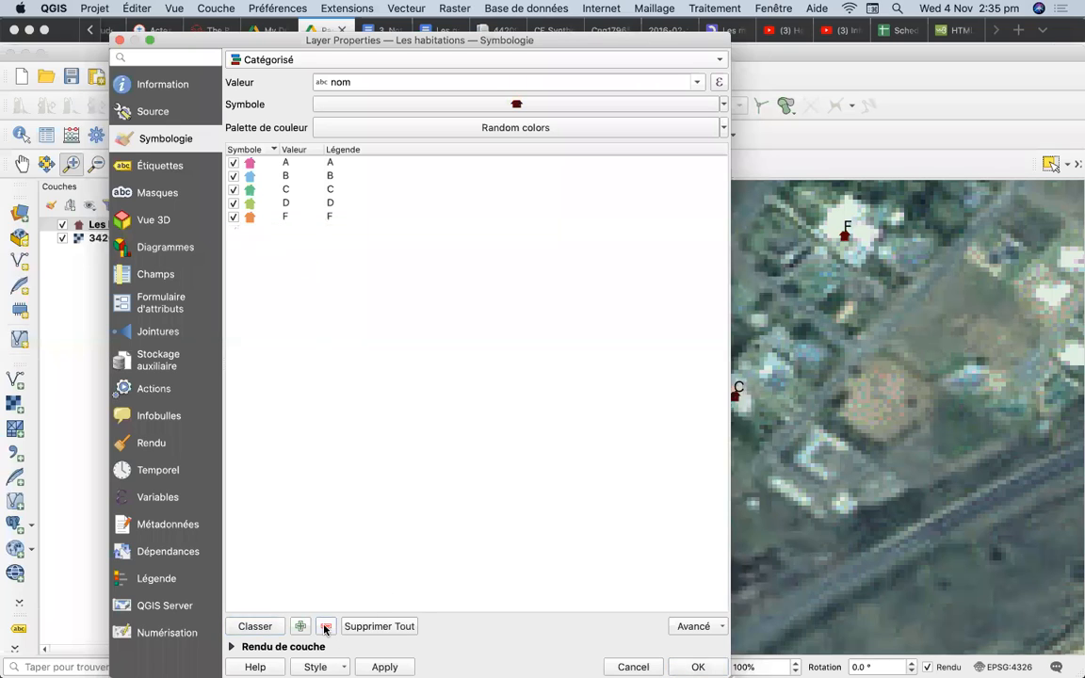
{"action": "left_click", "coordinate": [697, 666]}
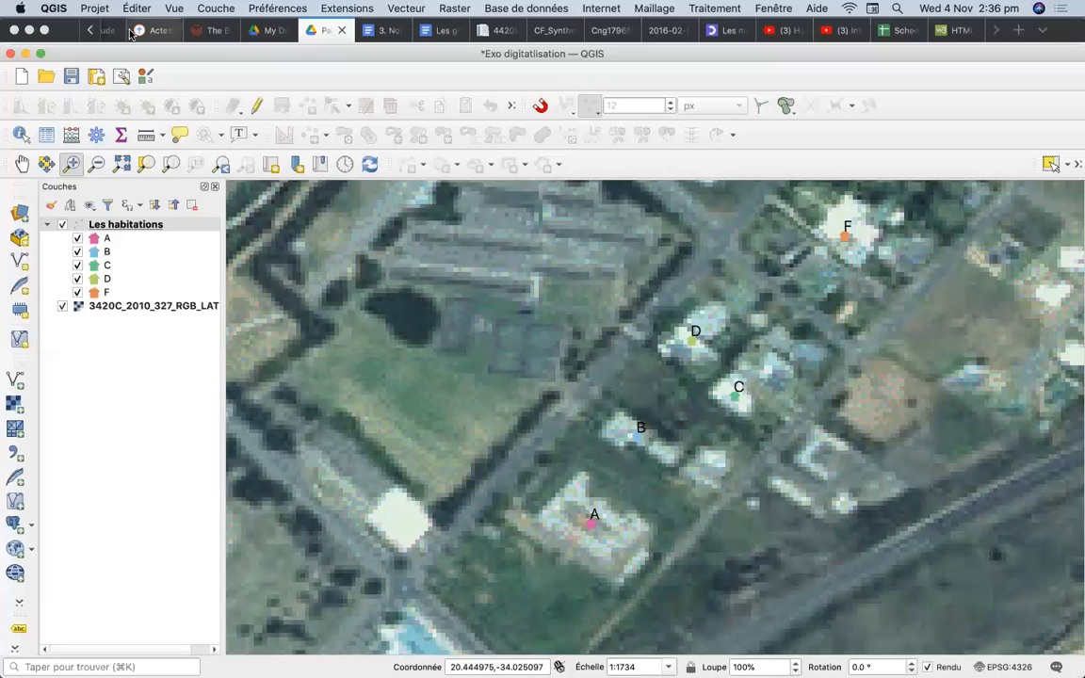
Step: Hide the aerial image to view the categorised houses alone, show it again and zoom out to the surrounding town
{"action": "left_click", "coordinate": [62, 306]}
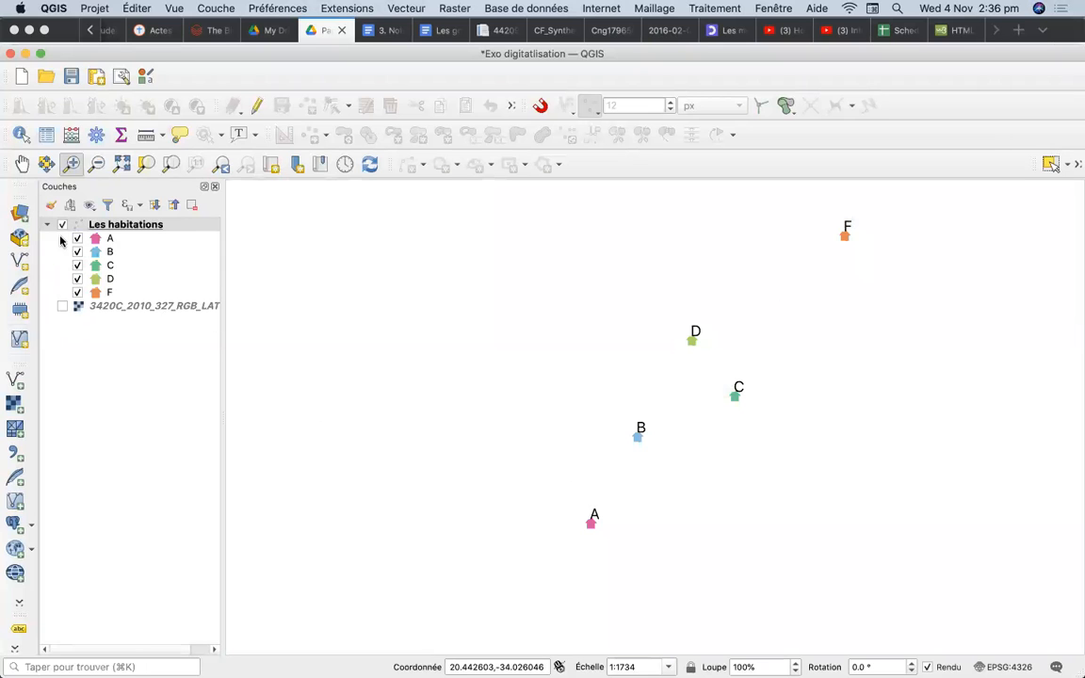
{"action": "left_click", "coordinate": [63, 306]}
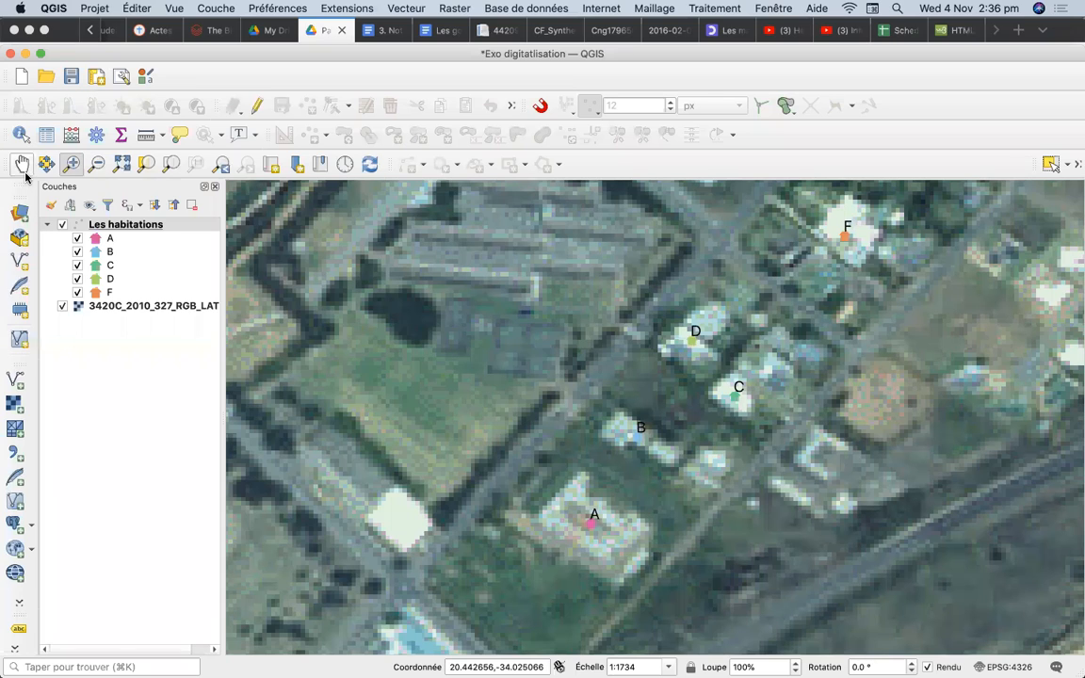
{"action": "left_click", "coordinate": [96, 164]}
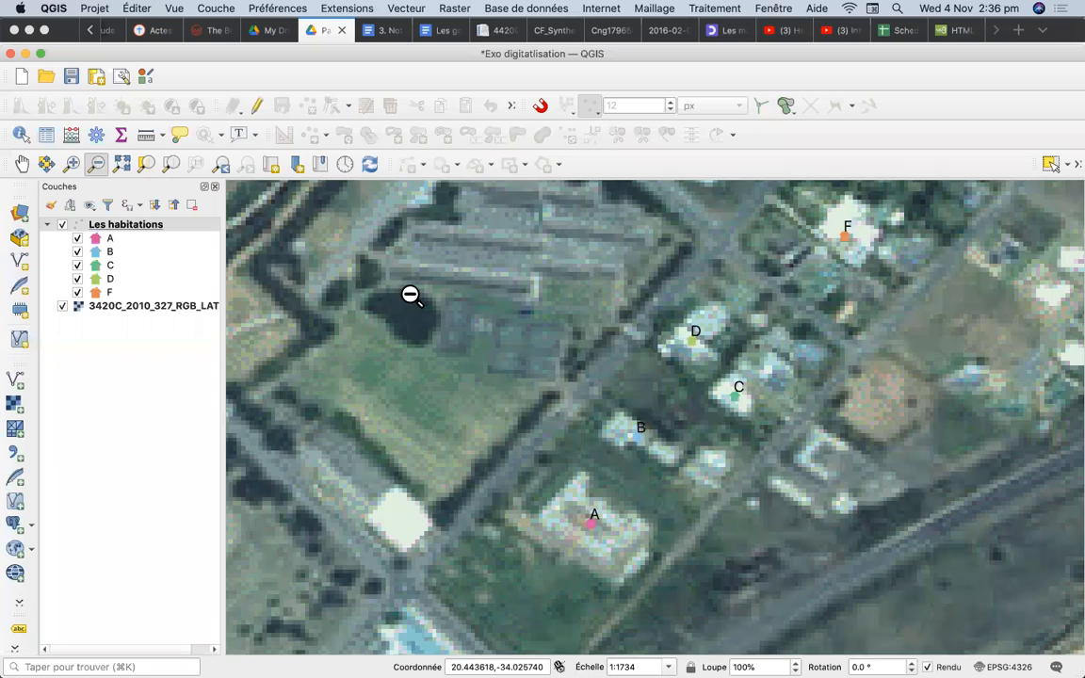
{"action": "left_click", "coordinate": [411, 294]}
{"action": "left_click", "coordinate": [618, 367]}
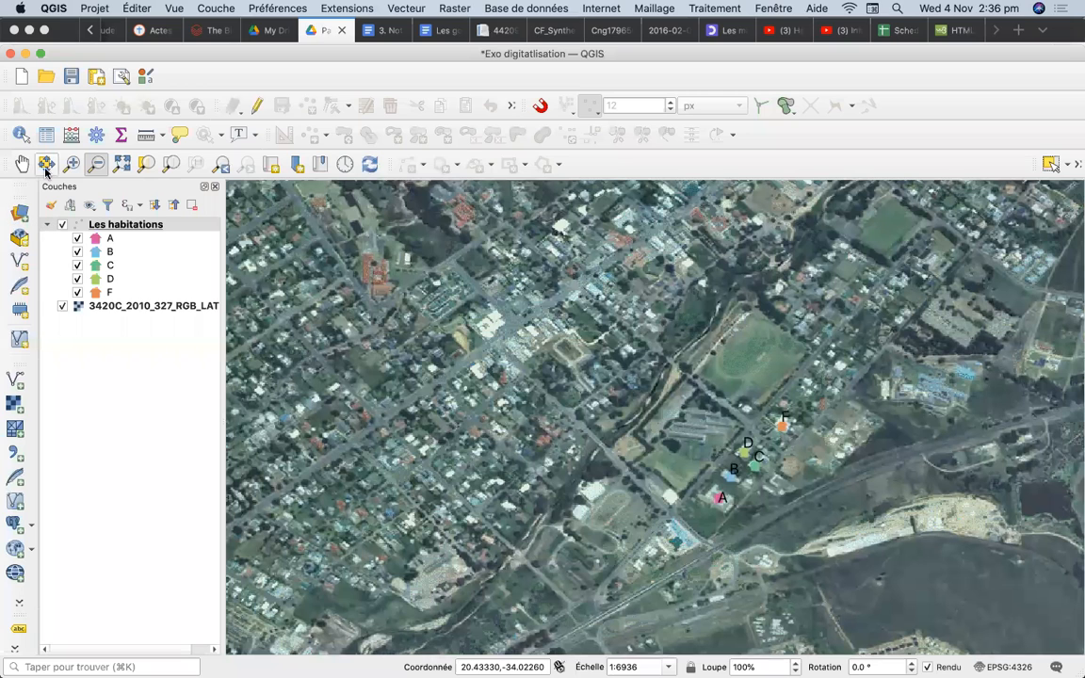
Step: Start a new shapefile layer saved as routes in the Projet 2 folder, with geometry type Ligne
{"action": "left_click", "coordinate": [213, 8]}
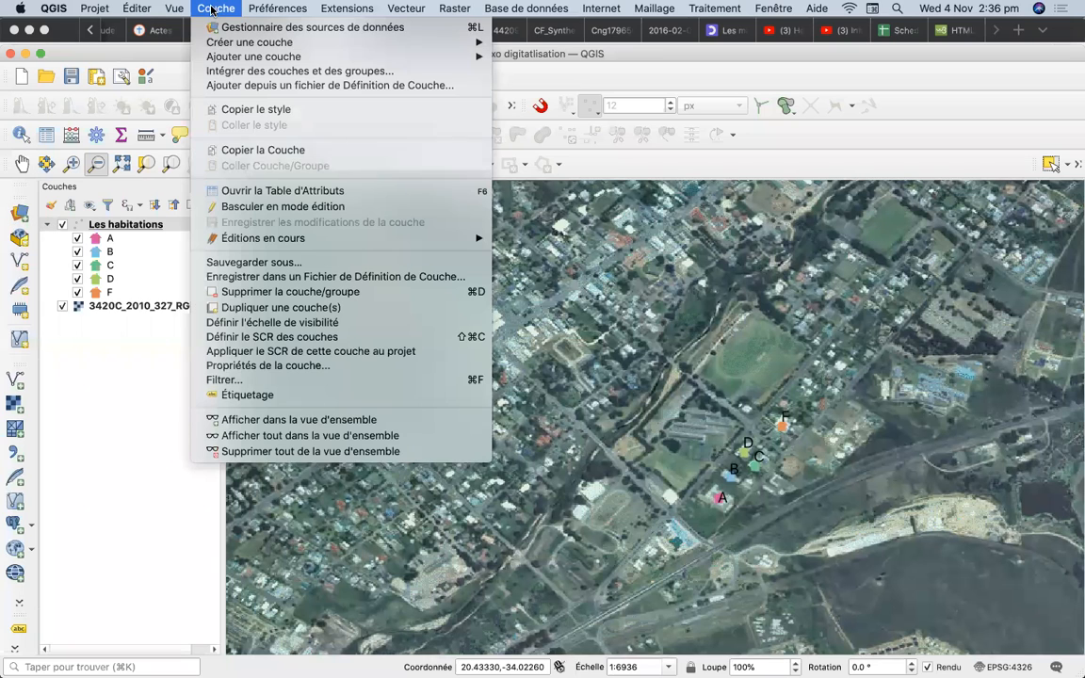
{"action": "mouse_move", "coordinate": [226, 42]}
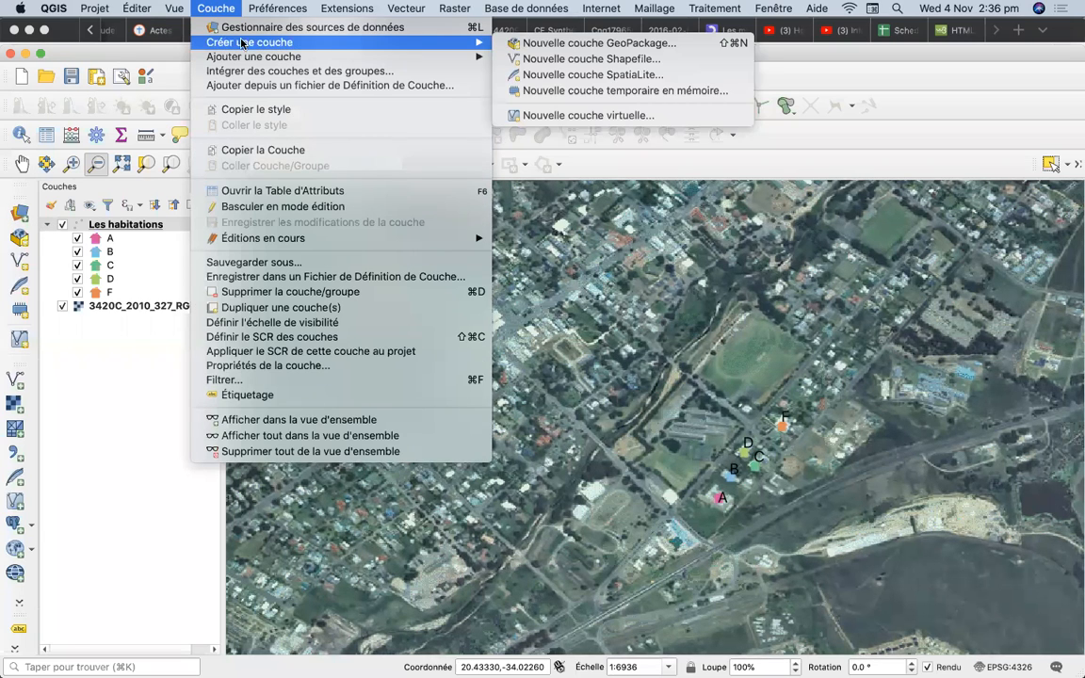
{"action": "left_click", "coordinate": [576, 59]}
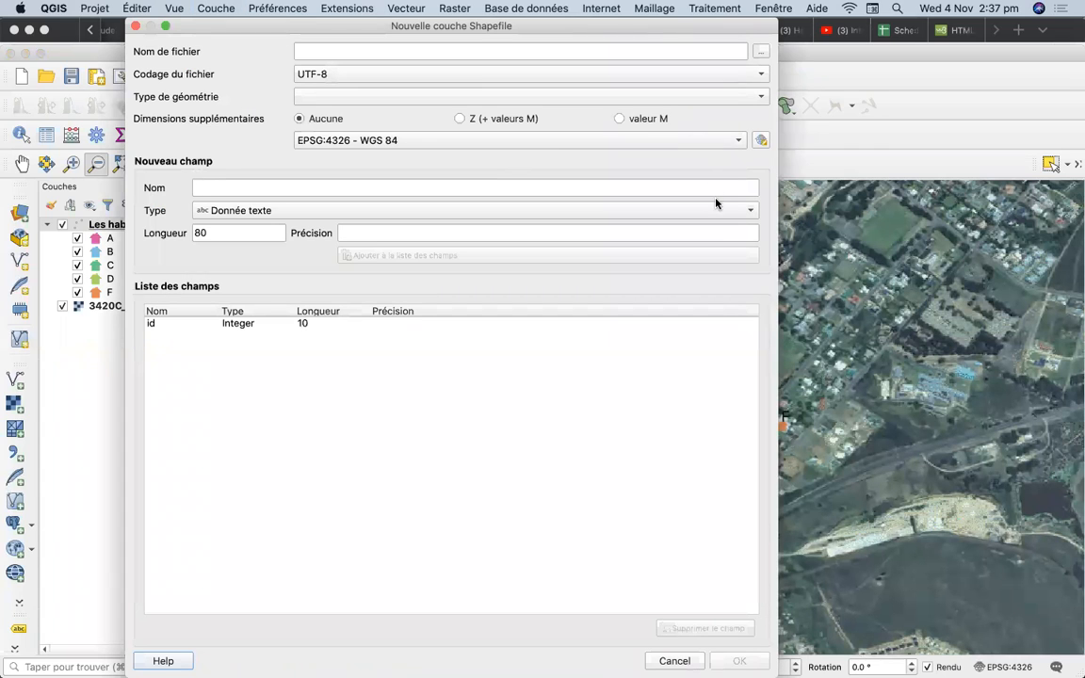
{"action": "left_click", "coordinate": [761, 52]}
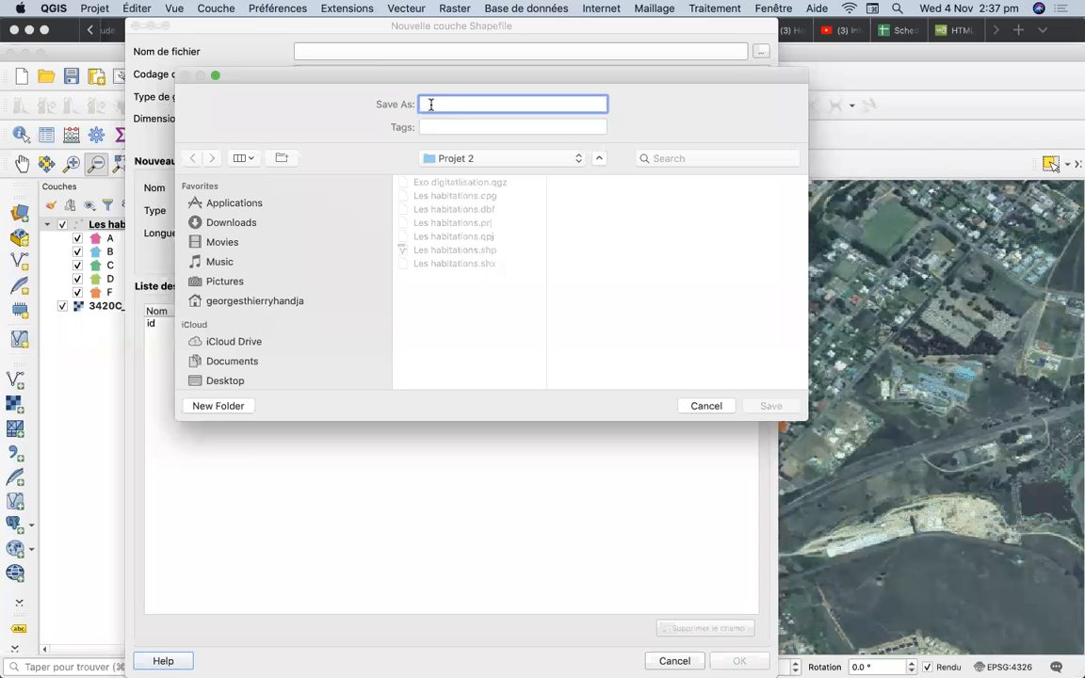
{"action": "type", "text": "routes"}
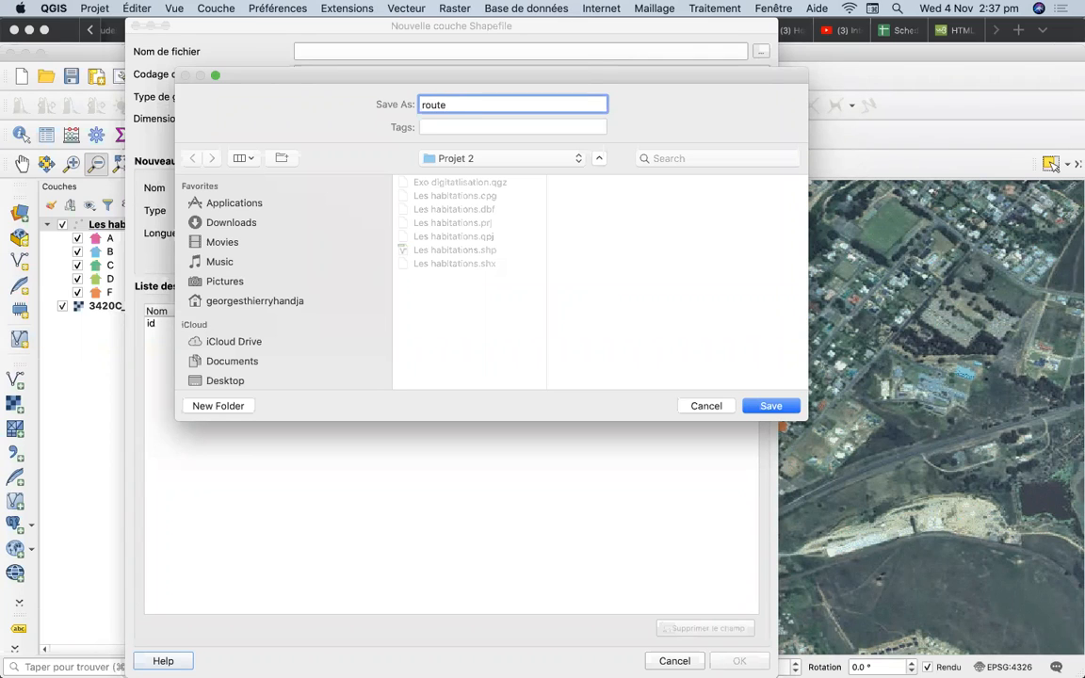
{"action": "left_click", "coordinate": [769, 406]}
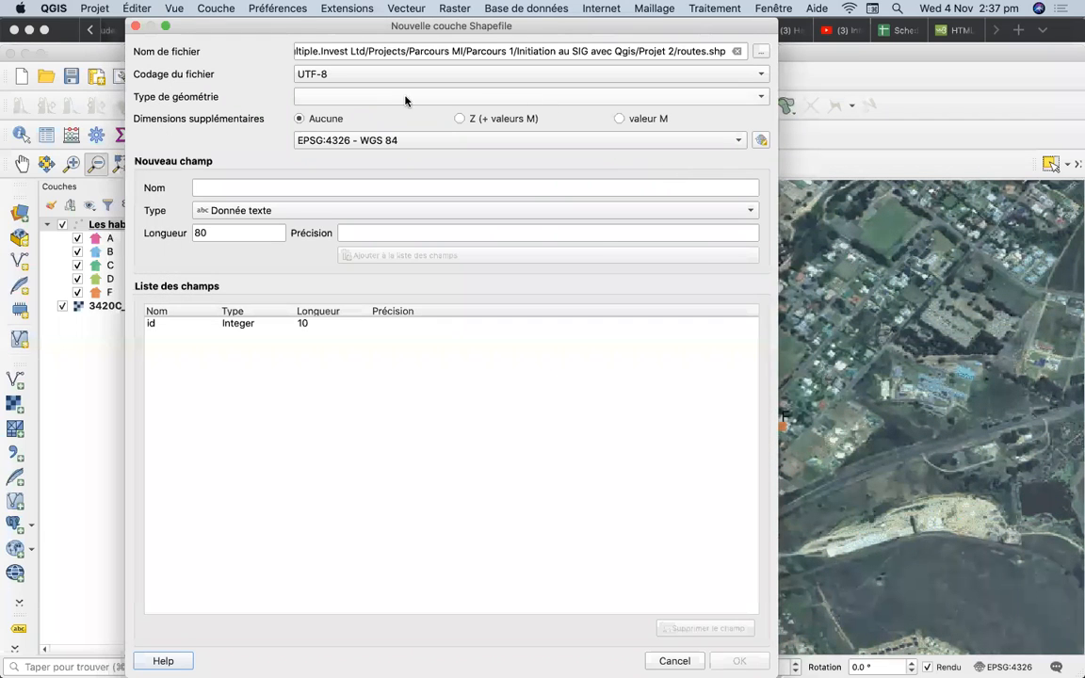
{"action": "left_click", "coordinate": [373, 102]}
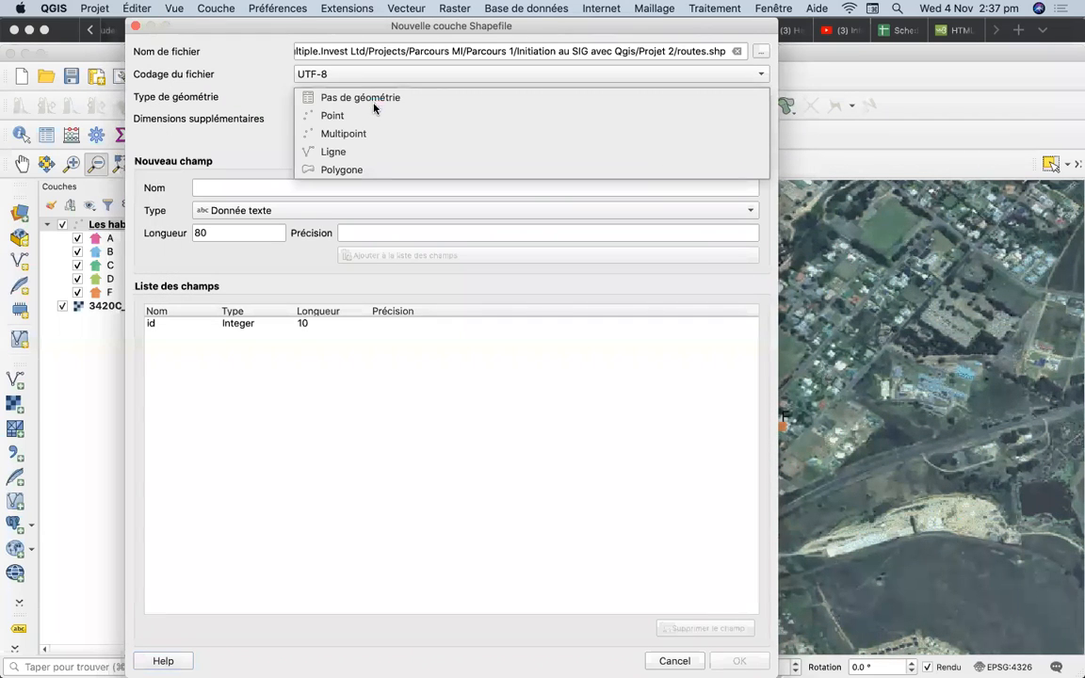
{"action": "left_click", "coordinate": [365, 150]}
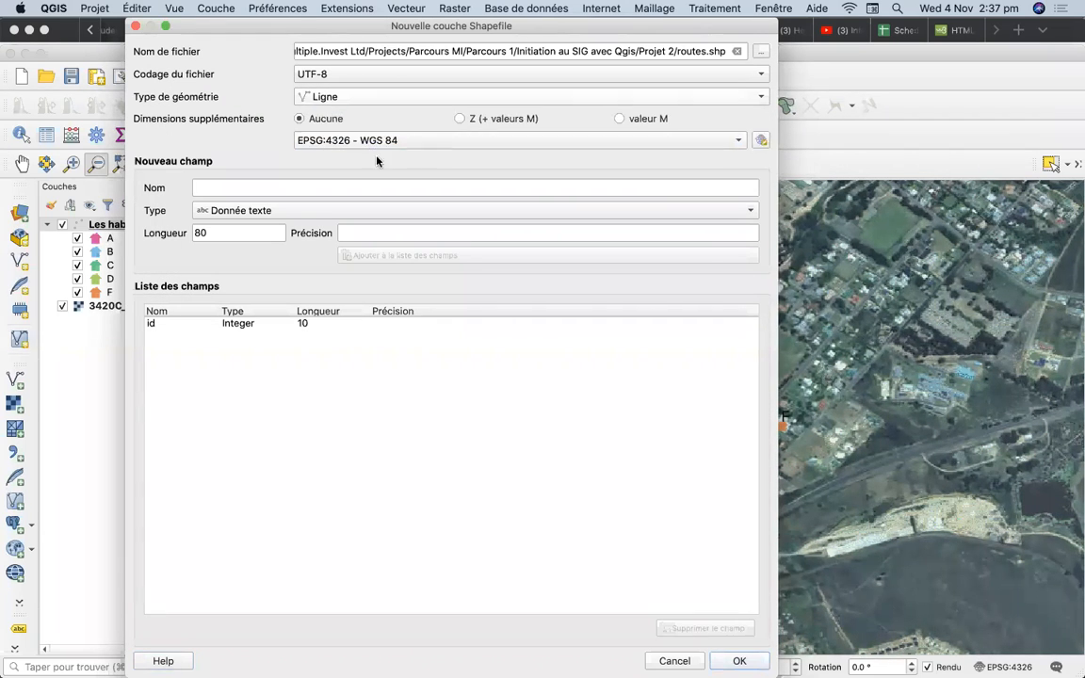
Step: Add a text field named nom with a length of 120 to the new shapefile's field list
{"action": "left_click", "coordinate": [241, 186]}
{"action": "type", "text": "nom"}
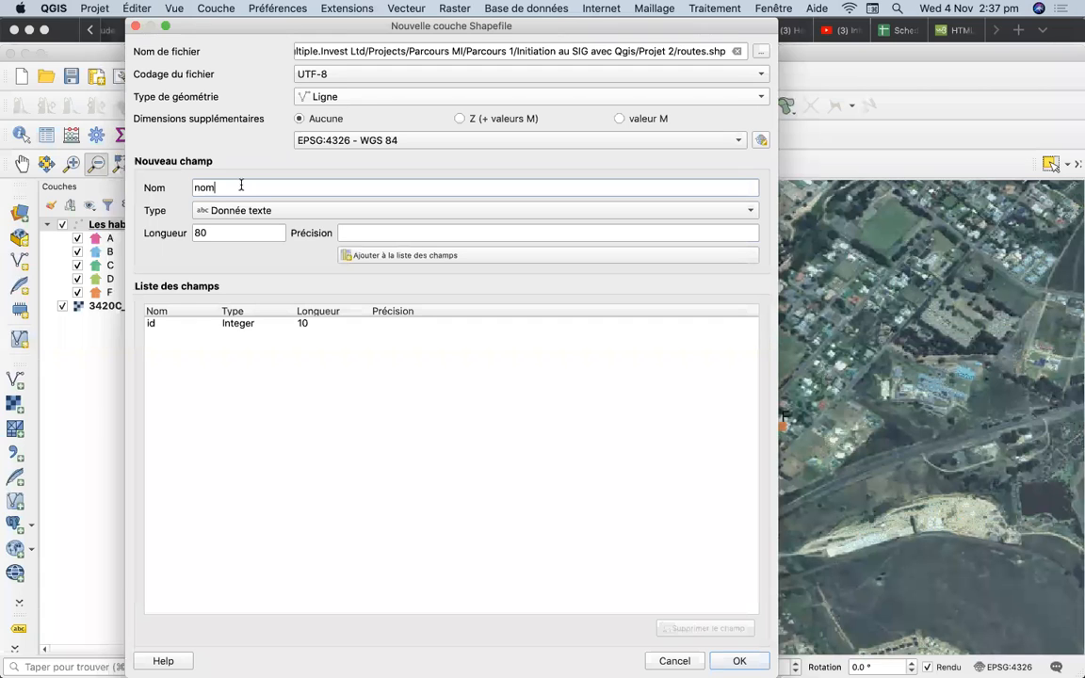
{"action": "left_click", "coordinate": [219, 234]}
{"action": "left_click", "coordinate": [219, 233]}
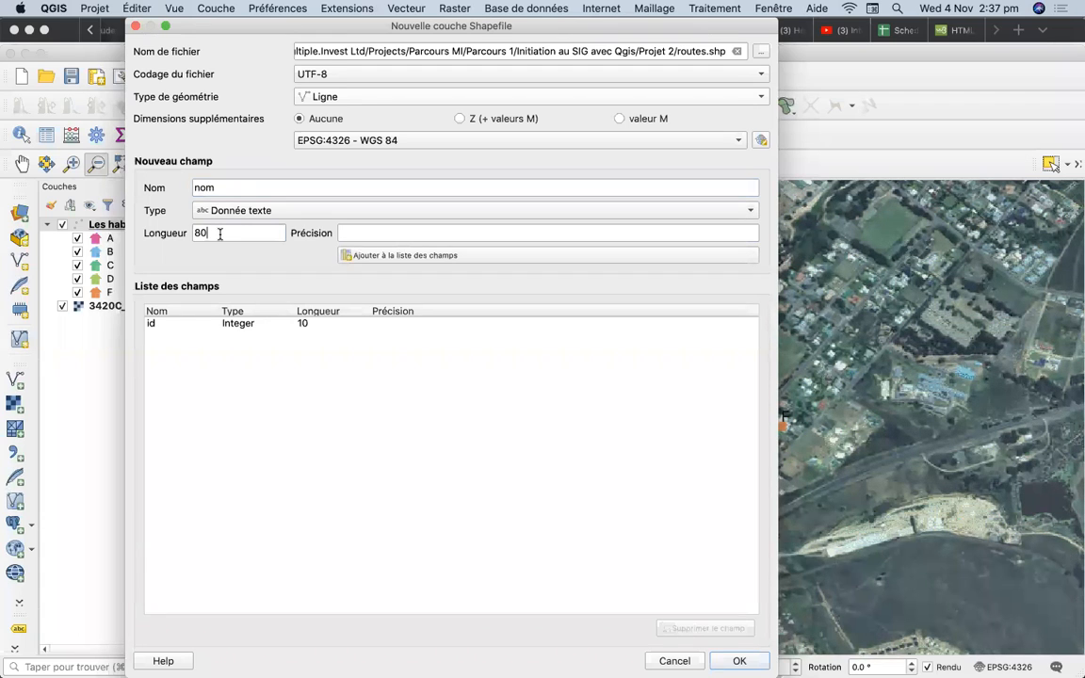
{"action": "left_click_drag", "start_coordinate": [220, 234], "coordinate": [174, 235]}
{"action": "left_click", "coordinate": [395, 255]}
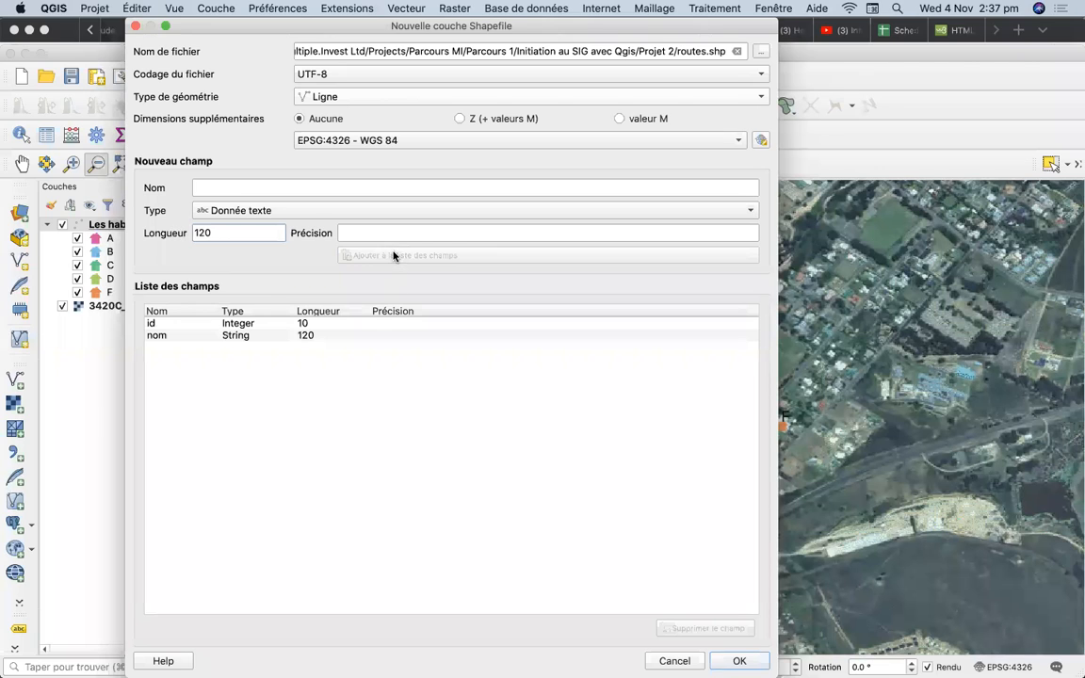
Step: Add a whole-number (Nombre entier) field named longueur with length 10 to the field list and create the routes layer
{"action": "left_click", "coordinate": [217, 189]}
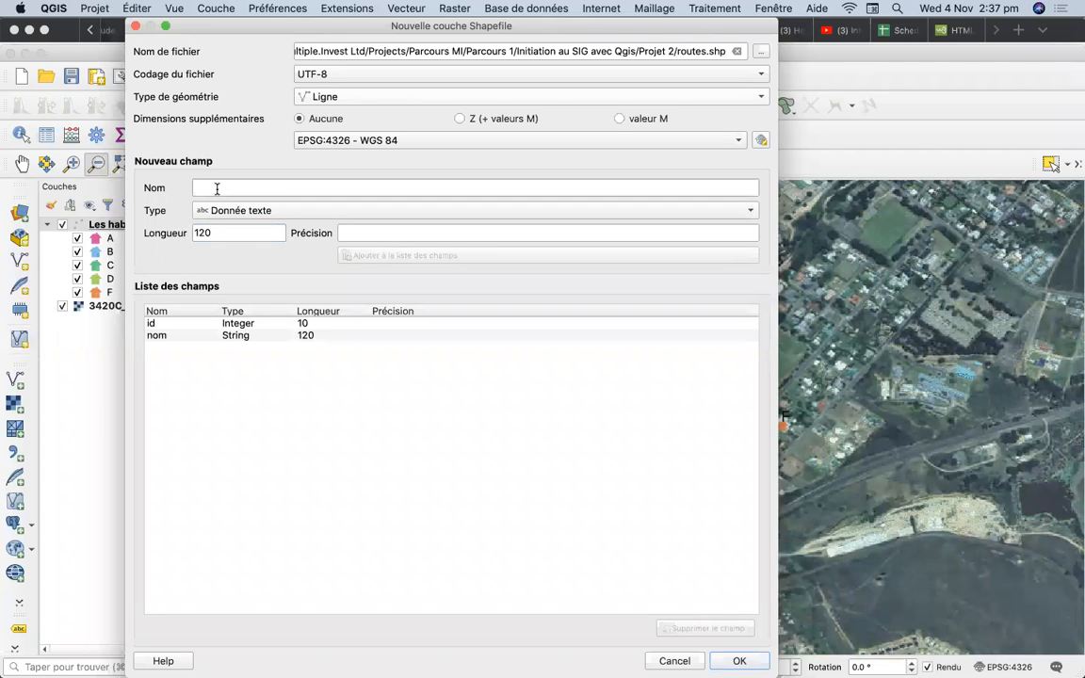
{"action": "type", "text": "longueur"}
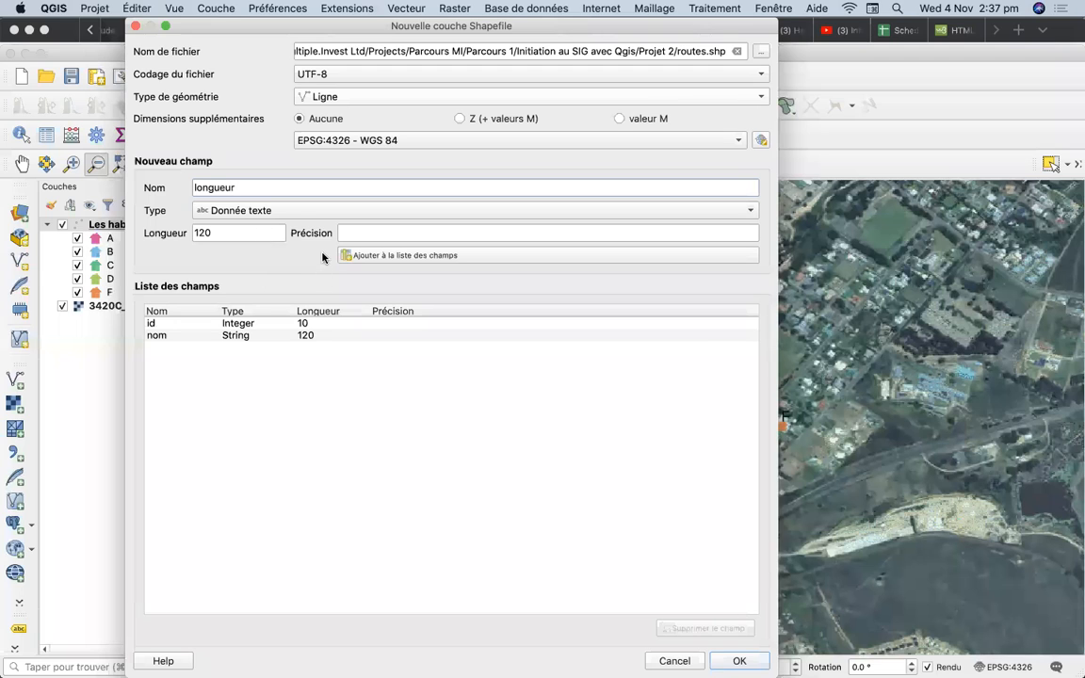
{"action": "left_click", "coordinate": [295, 211]}
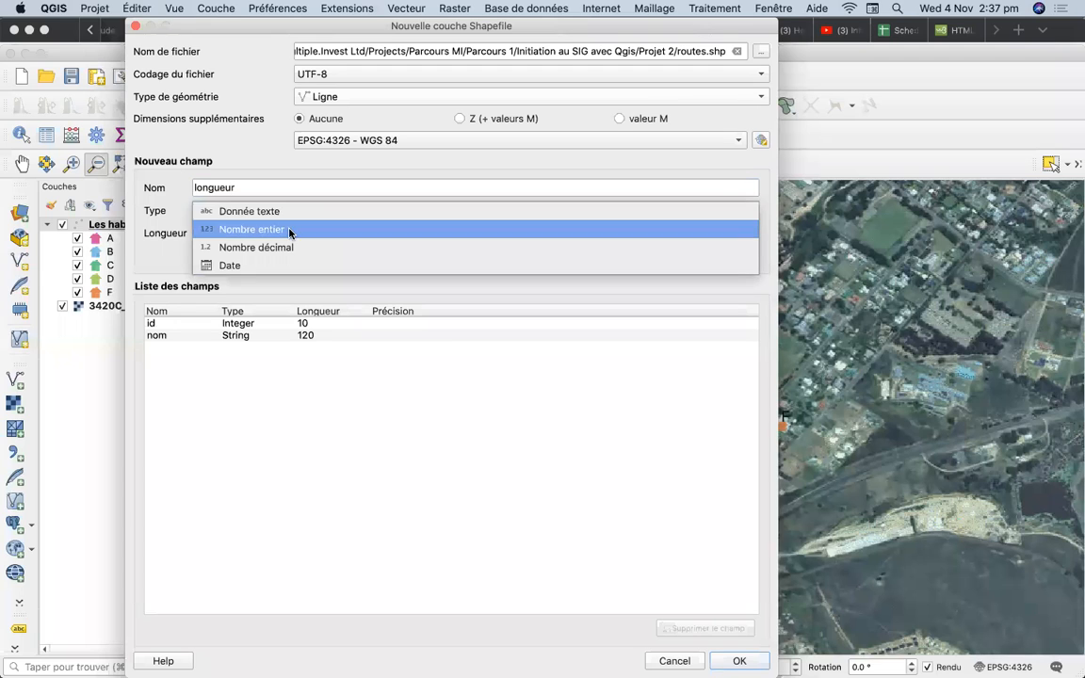
{"action": "left_click", "coordinate": [290, 230]}
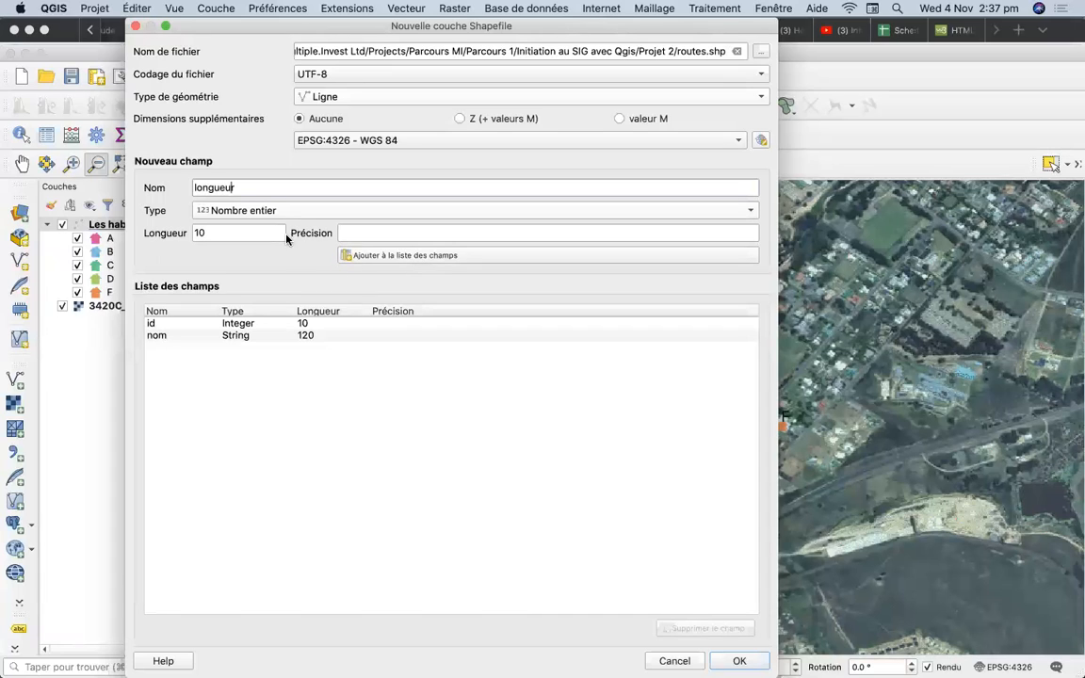
{"action": "left_click", "coordinate": [422, 256]}
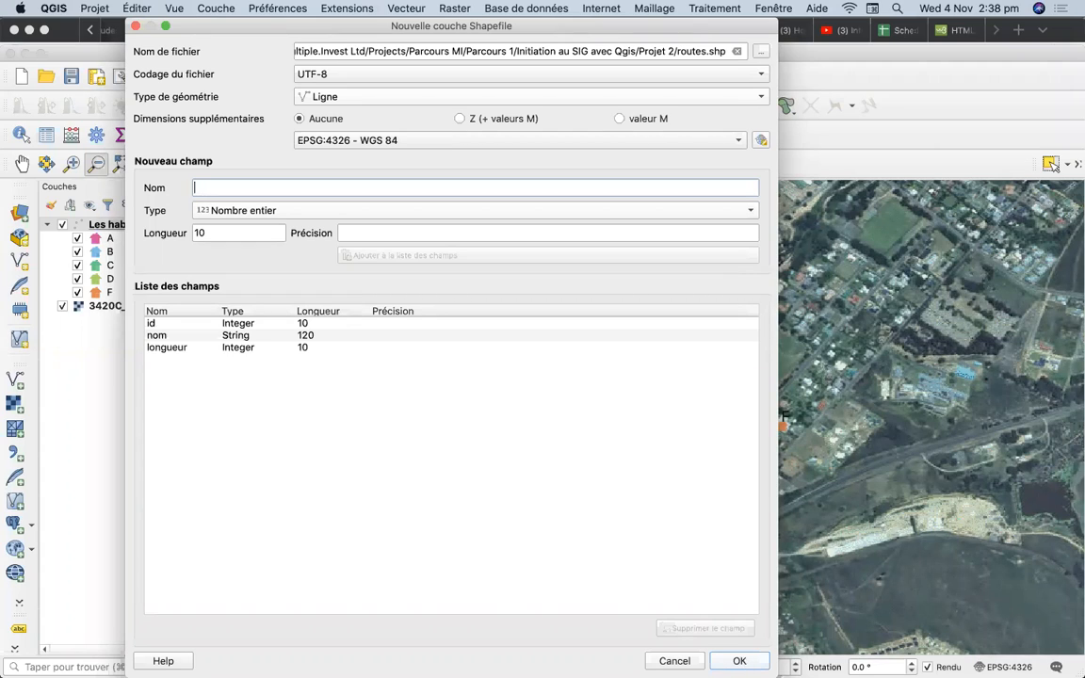
{"action": "left_click", "coordinate": [739, 660]}
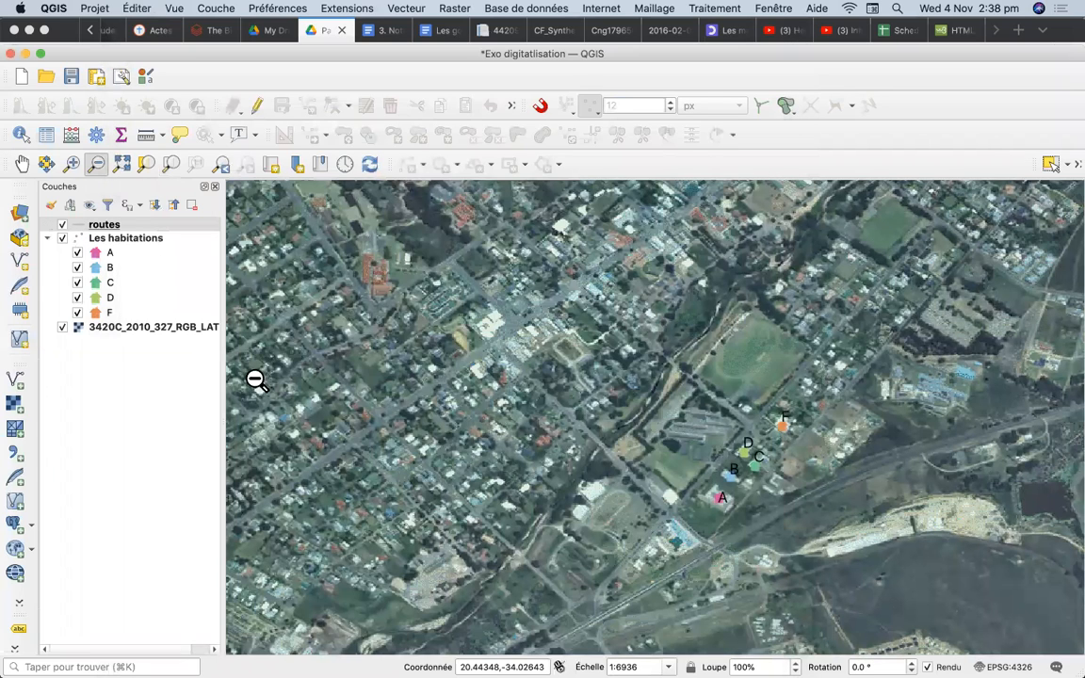
Step: Put the routes layer in edit mode and digitise the straight road running north-east past houses A to F to beside the upper sports field
{"action": "left_click", "coordinate": [91, 227]}
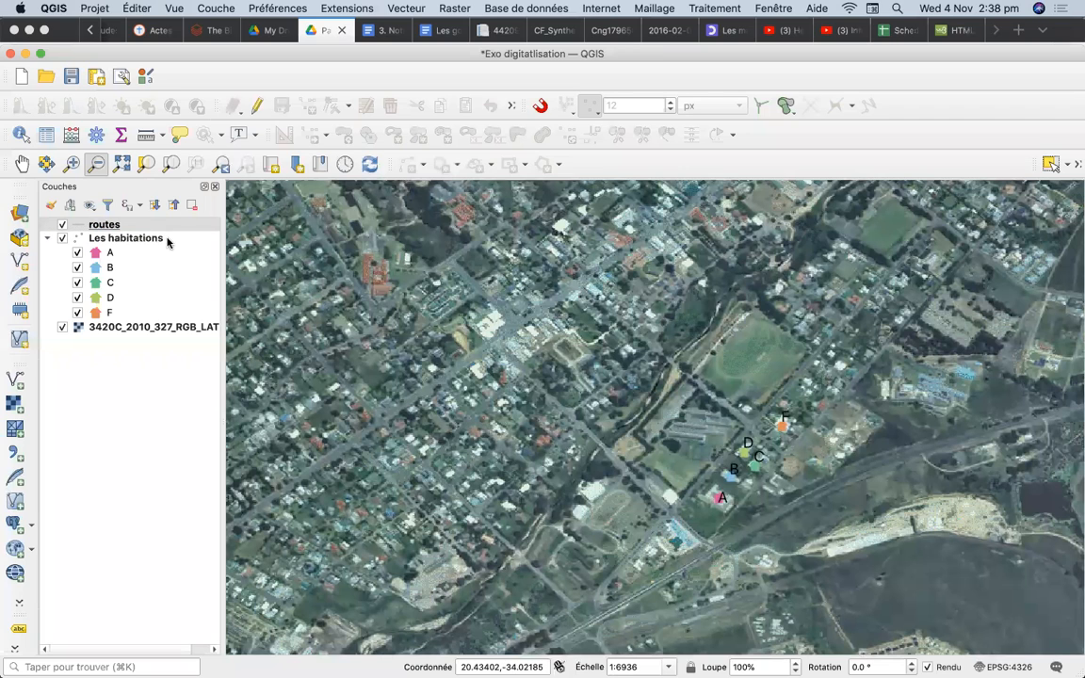
{"action": "left_click", "coordinate": [124, 225]}
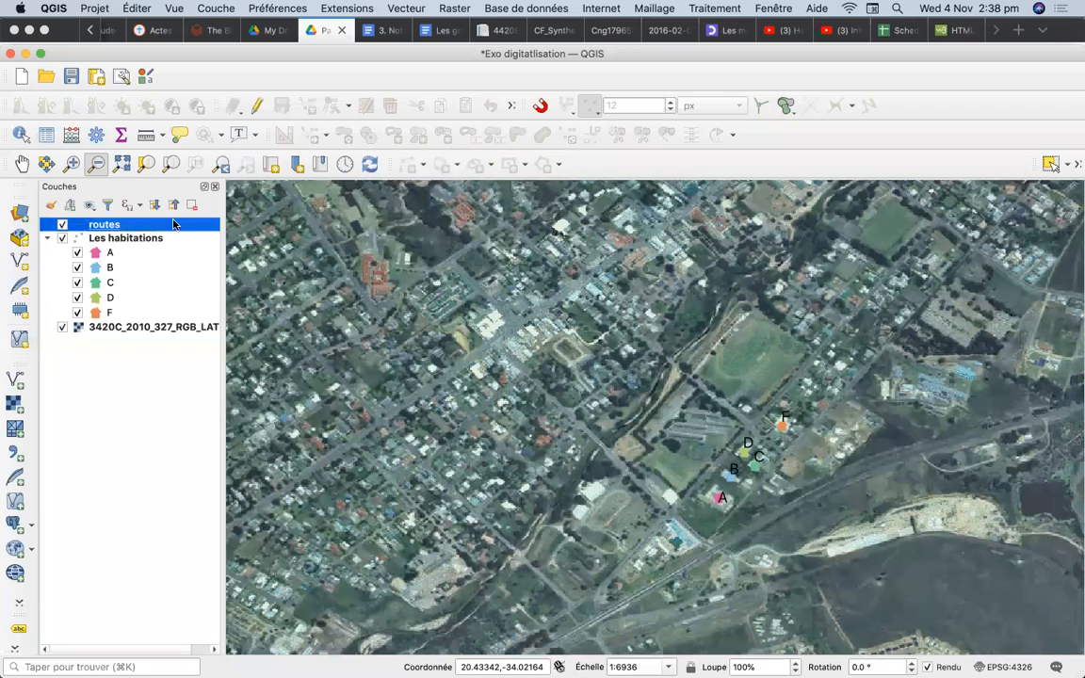
{"action": "left_click", "coordinate": [256, 106]}
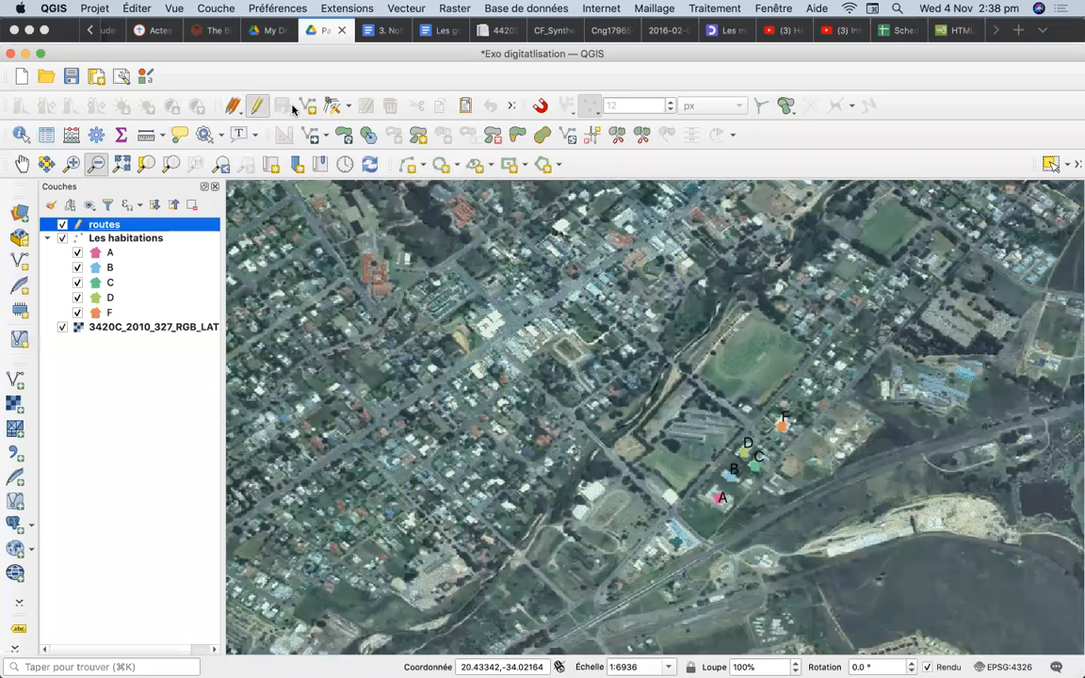
{"action": "left_click", "coordinate": [307, 106]}
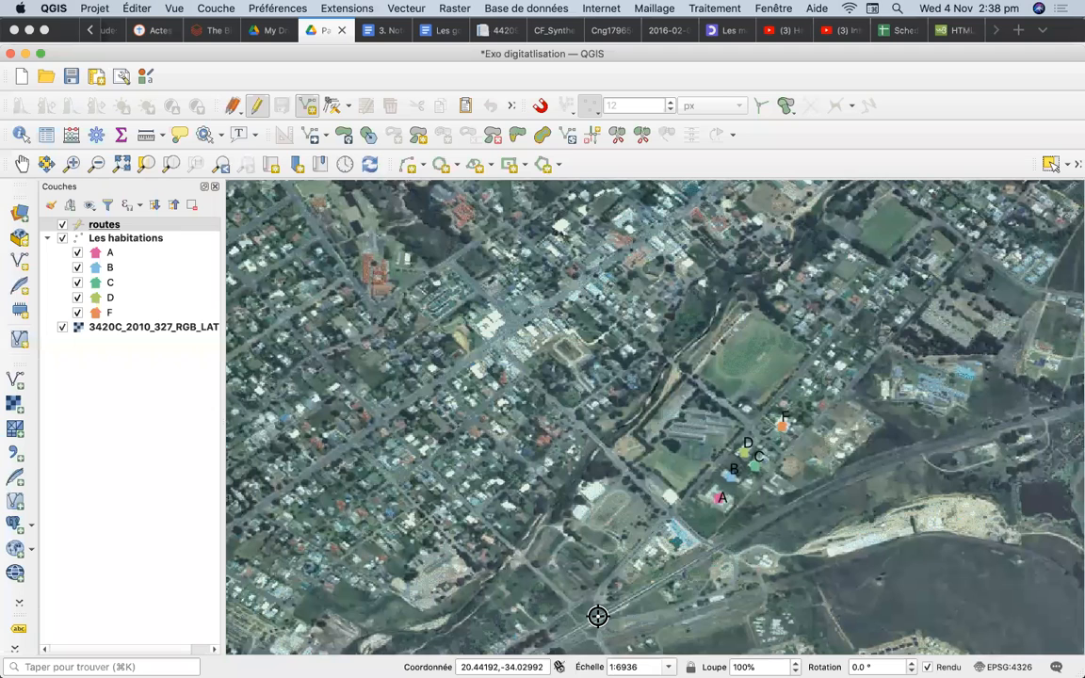
{"action": "left_click", "coordinate": [598, 616]}
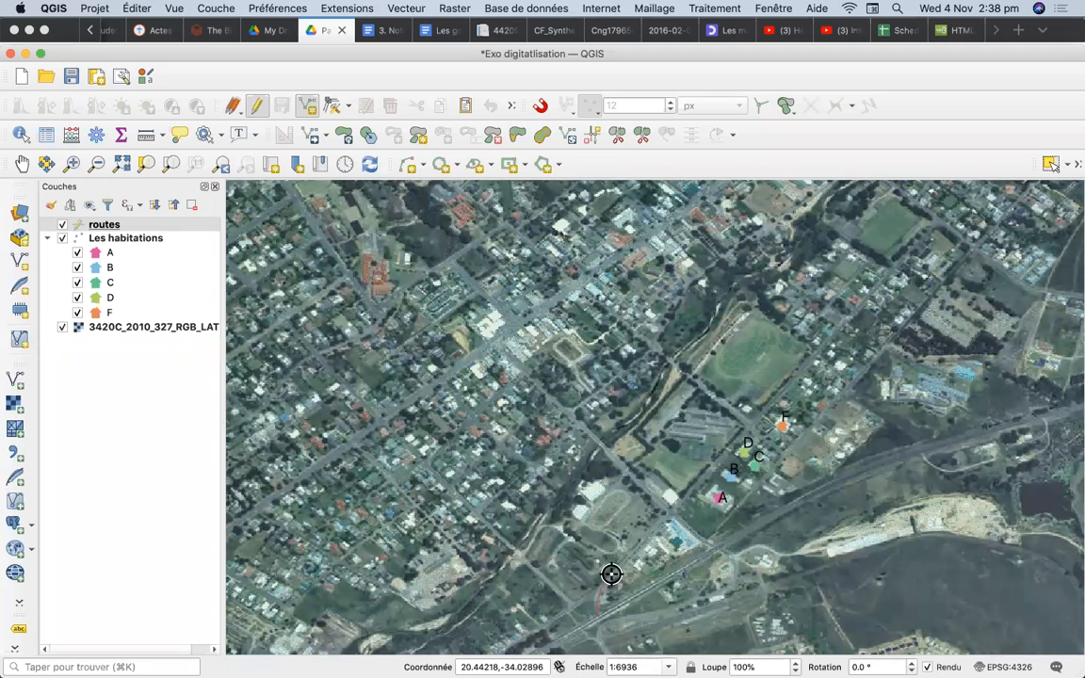
{"action": "left_click", "coordinate": [667, 505]}
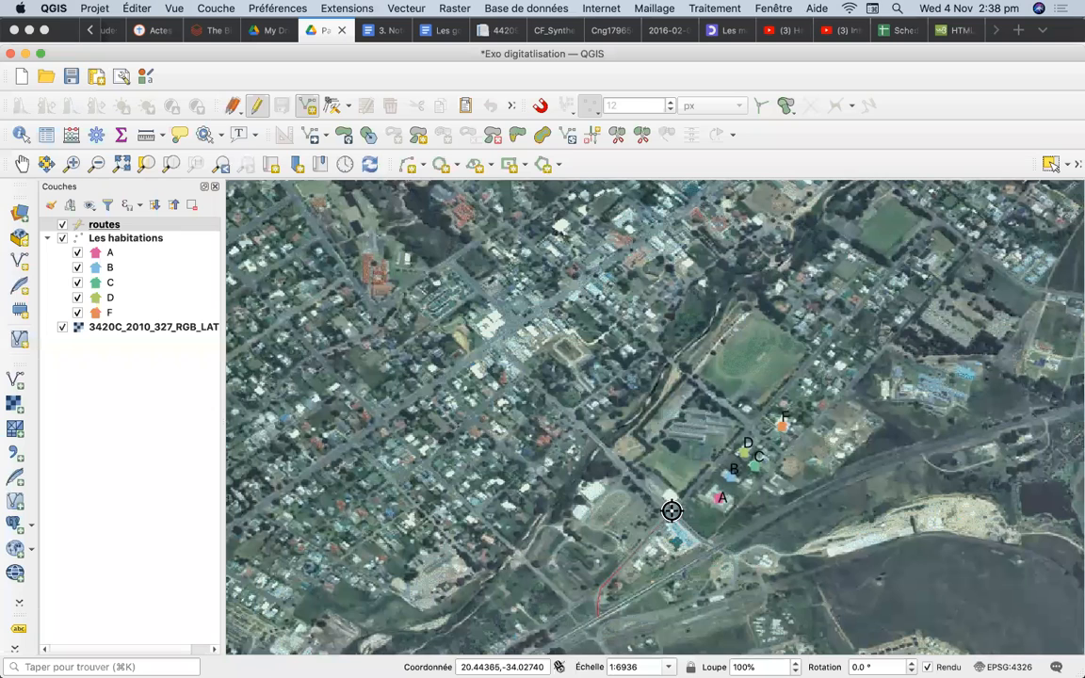
{"action": "left_click", "coordinate": [745, 439]}
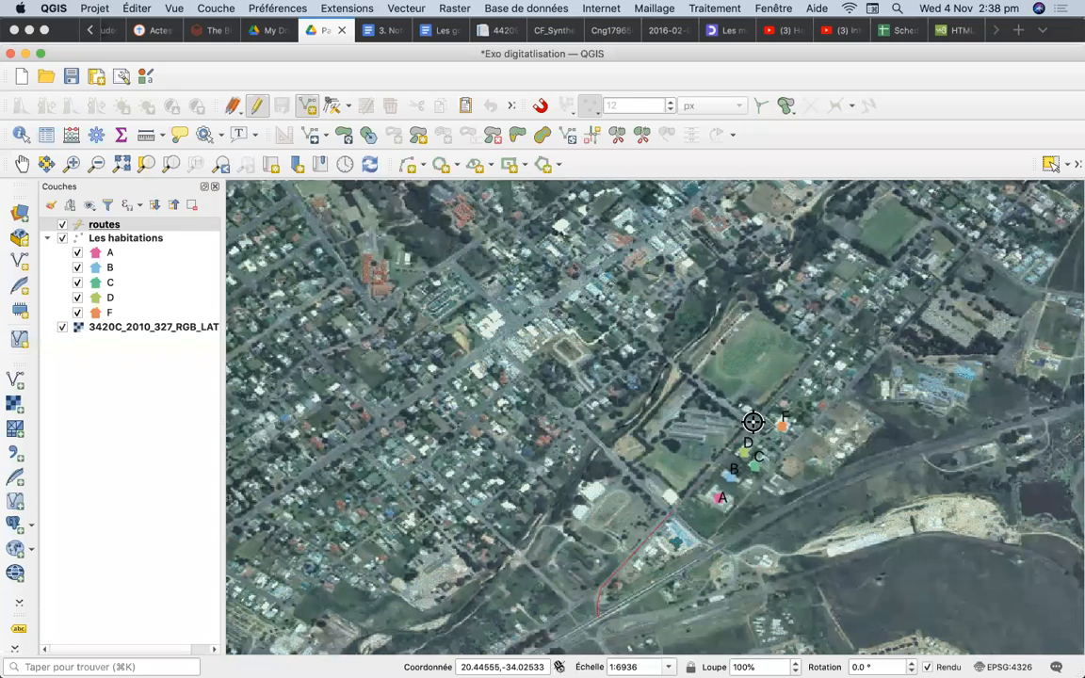
{"action": "left_click", "coordinate": [795, 370]}
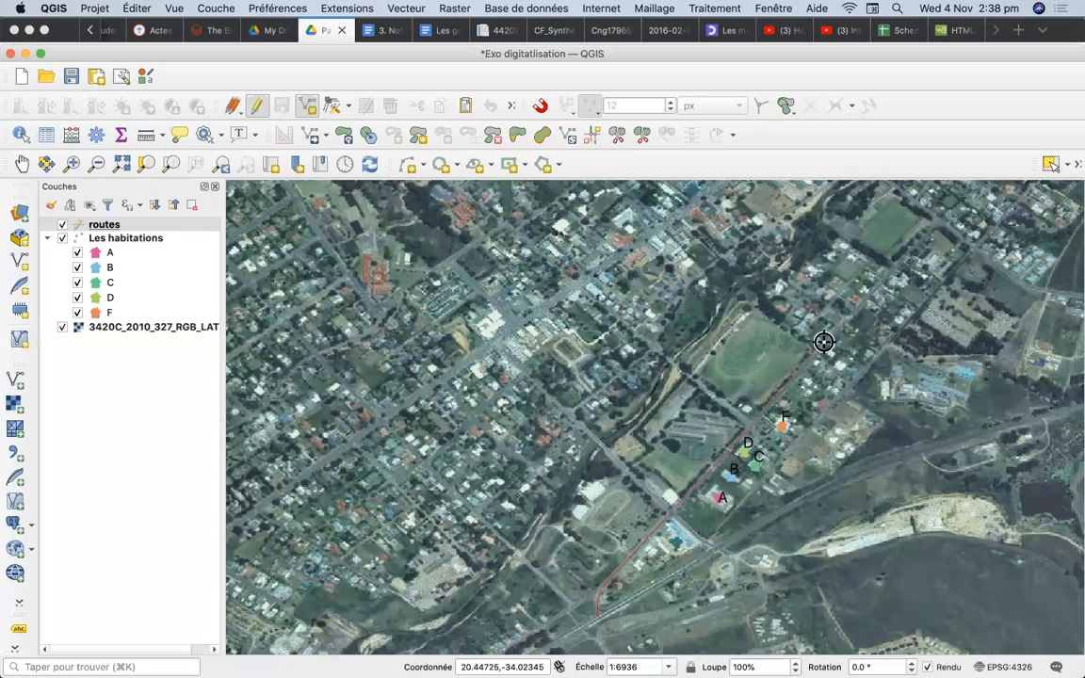
{"action": "left_click", "coordinate": [854, 301]}
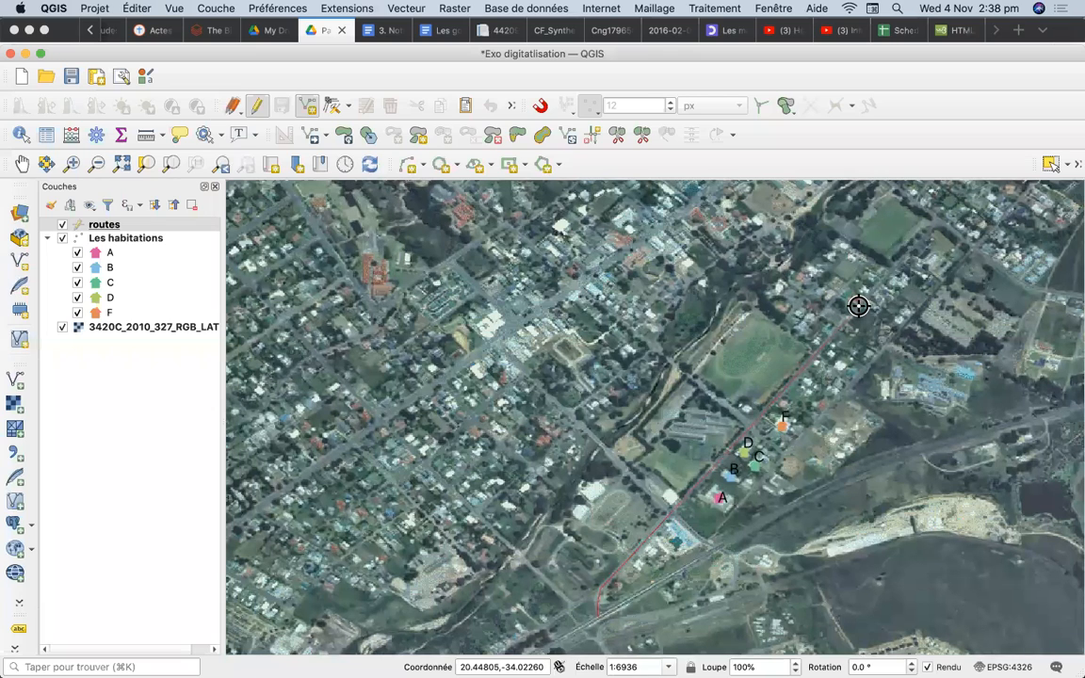
{"action": "left_click", "coordinate": [906, 251]}
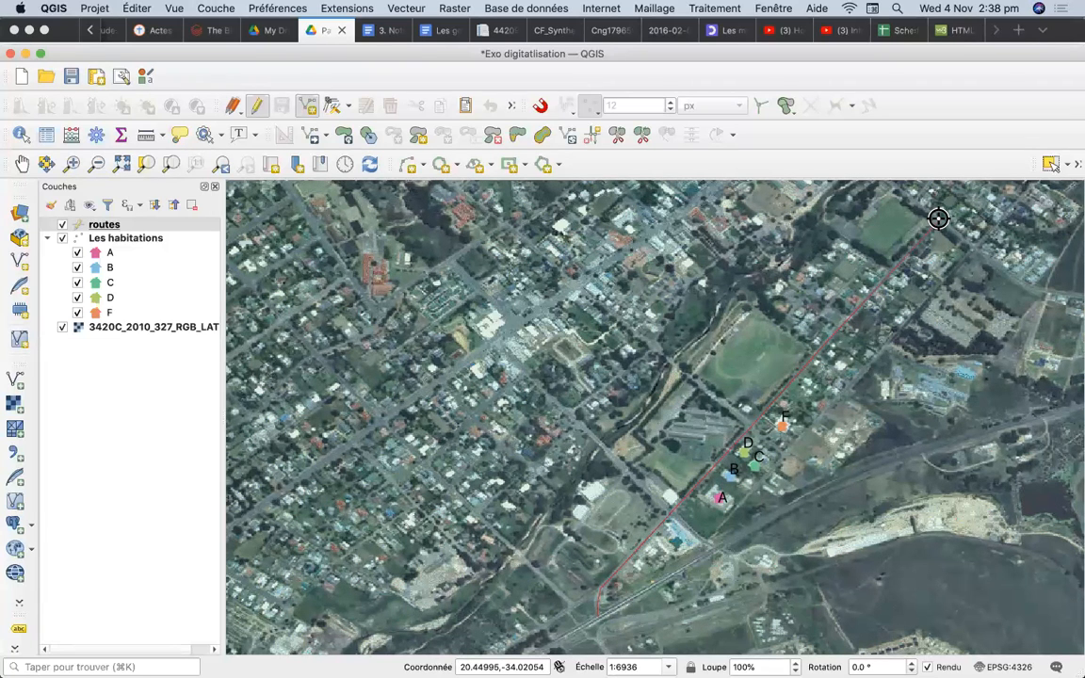
{"action": "right_click", "coordinate": [938, 218]}
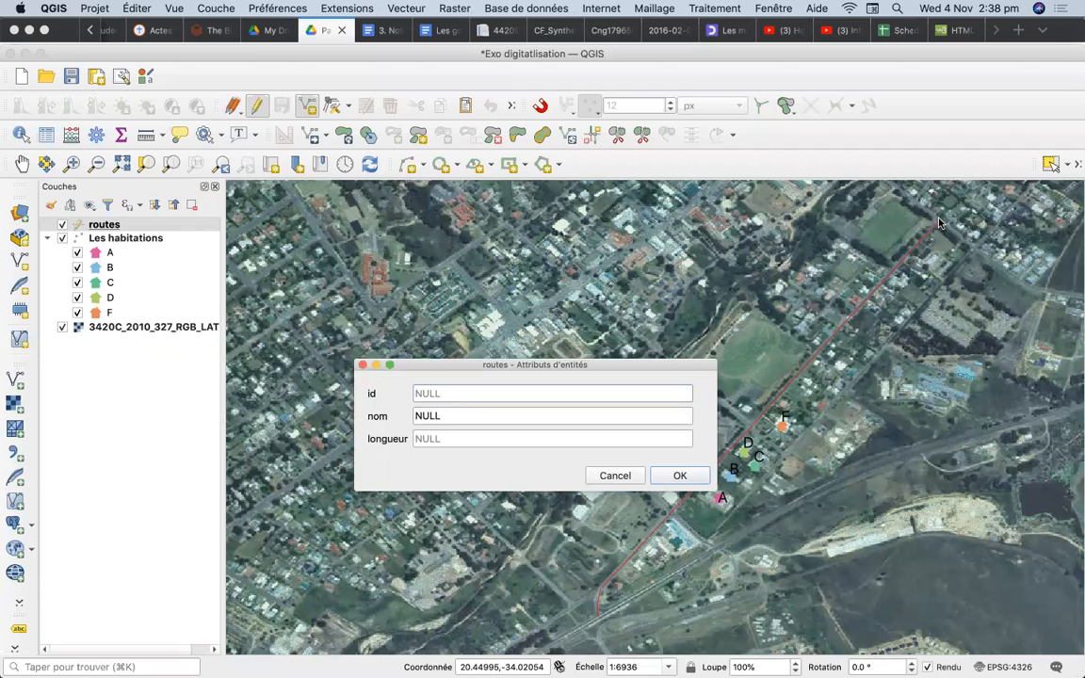
Step: Save the new road's attributes with id 1 and nom principale, leaving longueur empty
{"action": "type", "text": "1"}
{"action": "key", "text": "Tab"}
{"action": "type", "text": "r"}
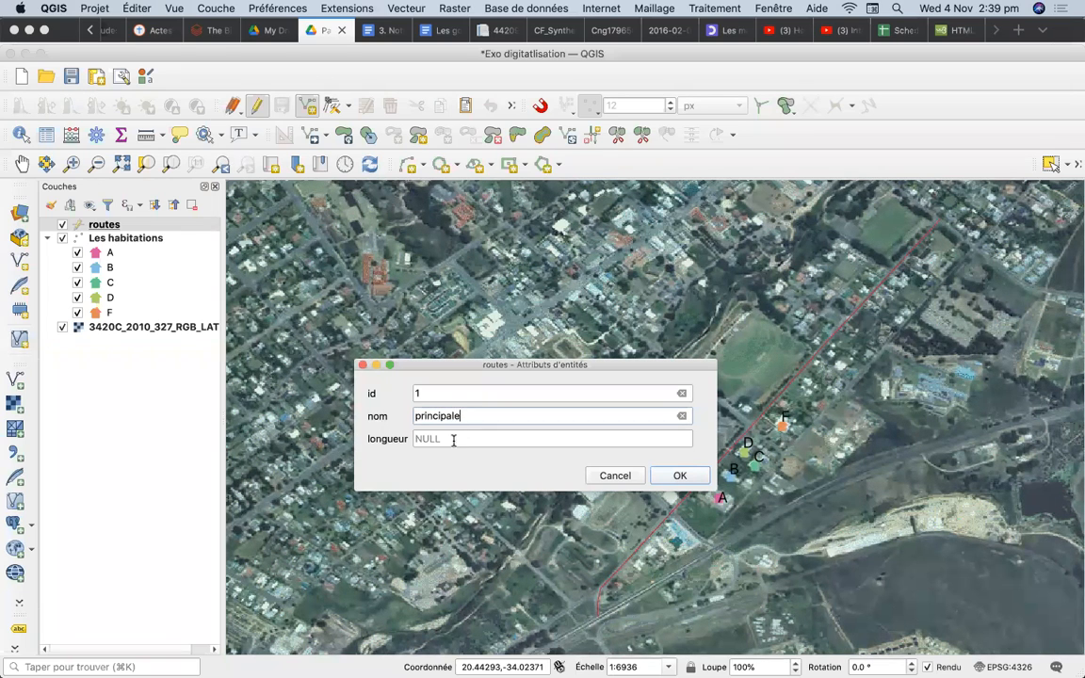
{"action": "left_click", "coordinate": [437, 439]}
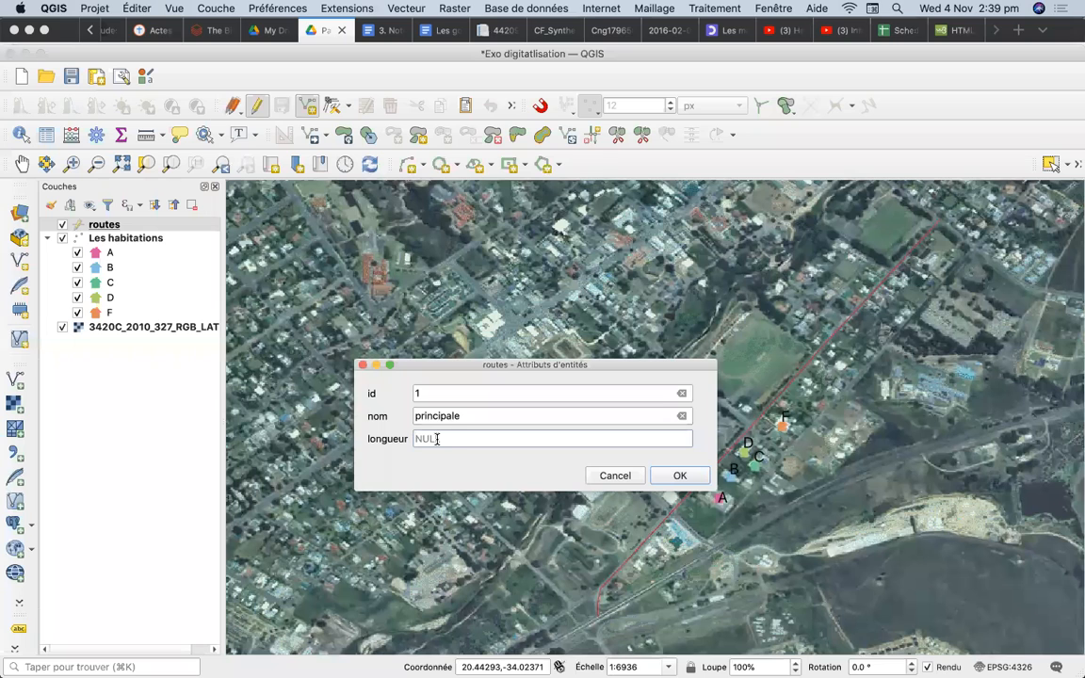
{"action": "left_click", "coordinate": [681, 478]}
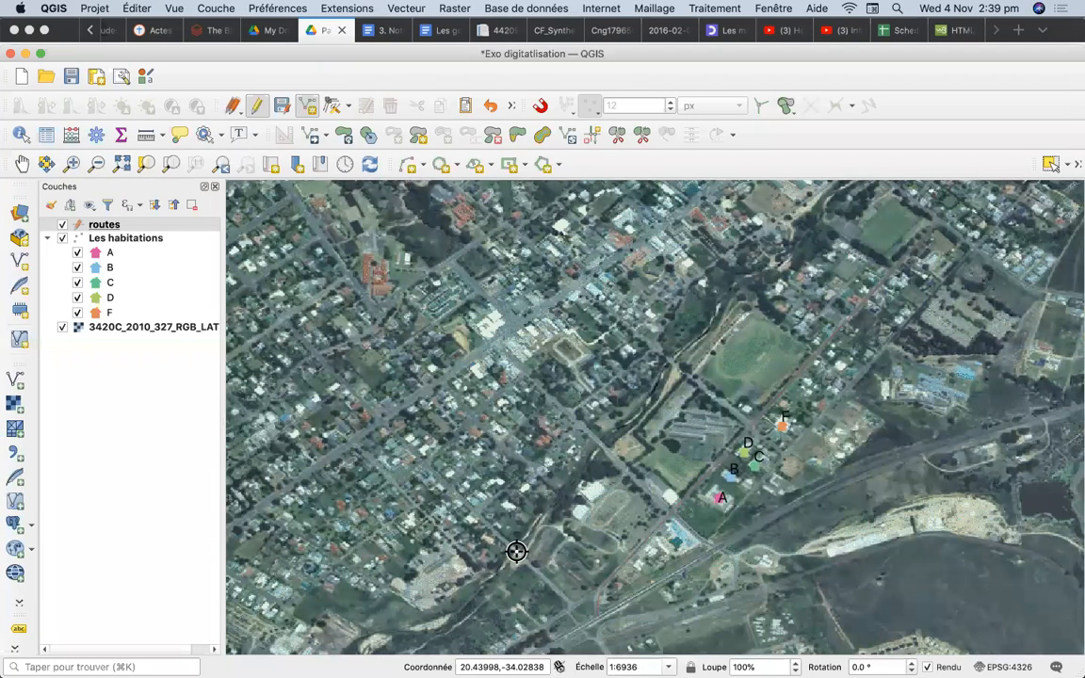
Step: Digitise a second line following the winding track along the riverbed, from the south-west up past the sports fields
{"action": "left_click", "coordinate": [435, 628]}
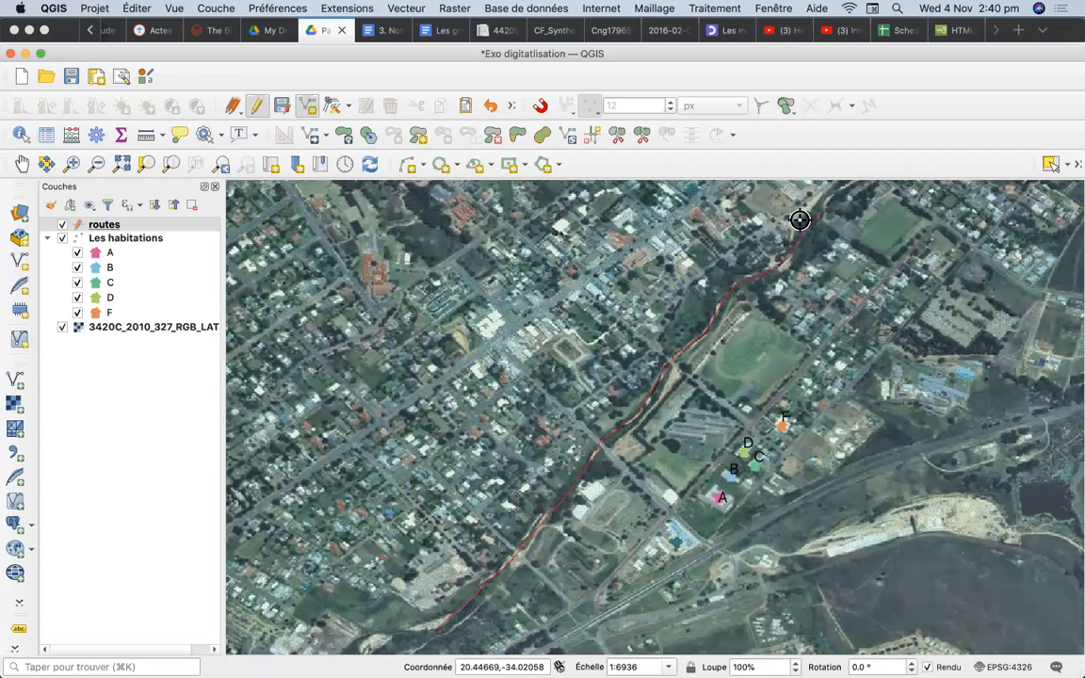
{"action": "left_click", "coordinate": [22, 164]}
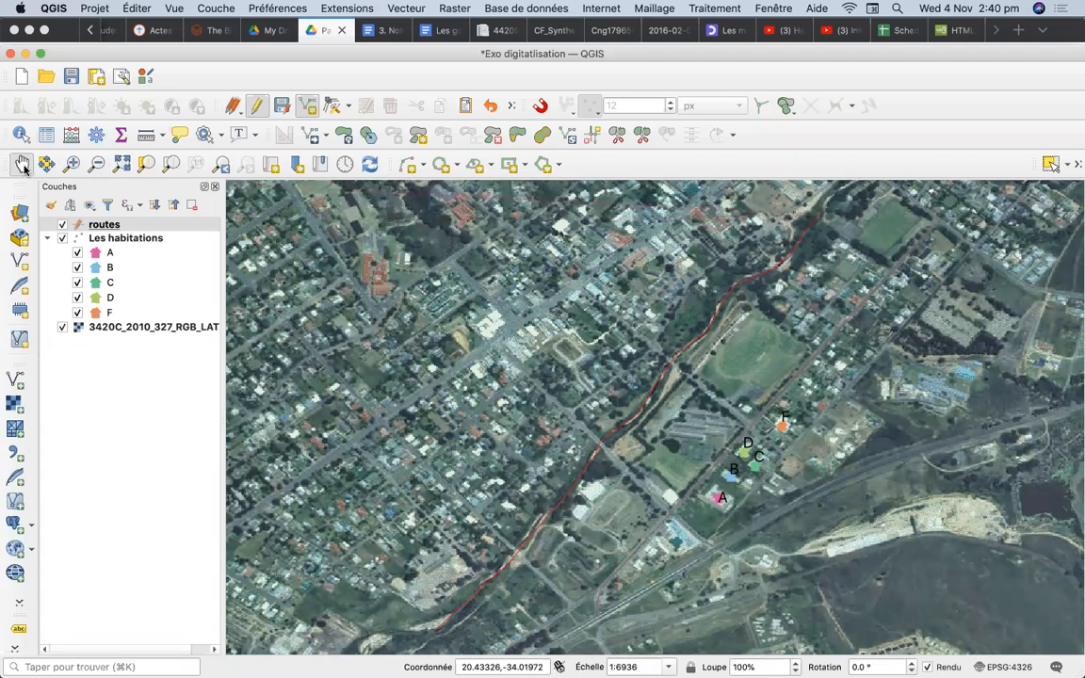
{"action": "left_click_drag", "start_coordinate": [636, 236], "coordinate": [504, 389]}
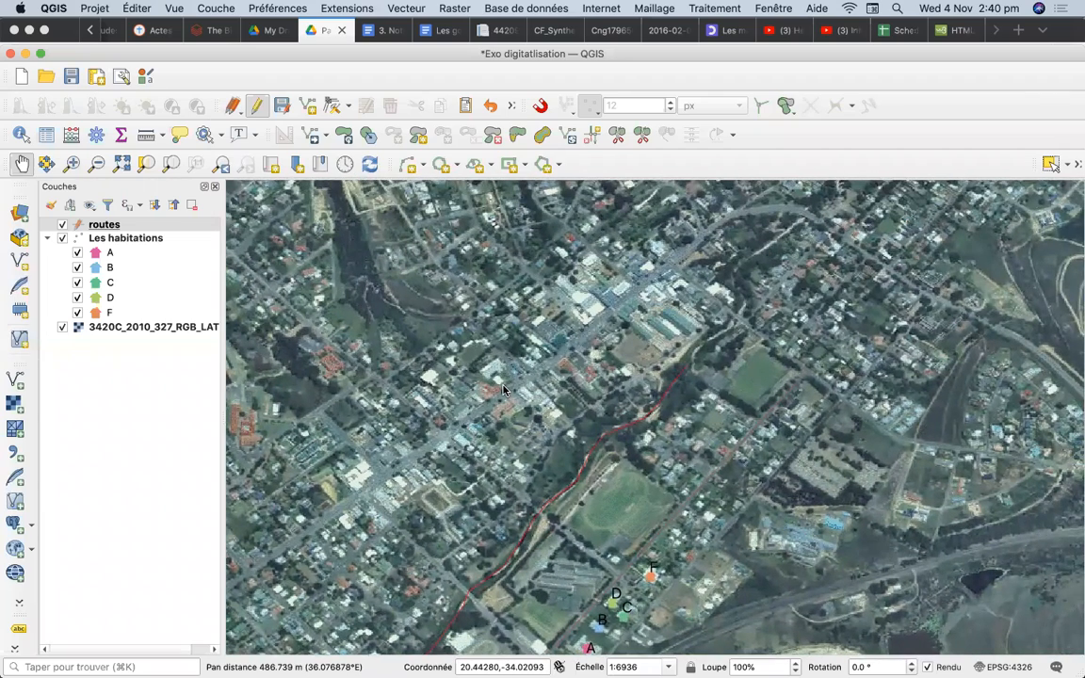
{"action": "left_click", "coordinate": [309, 107]}
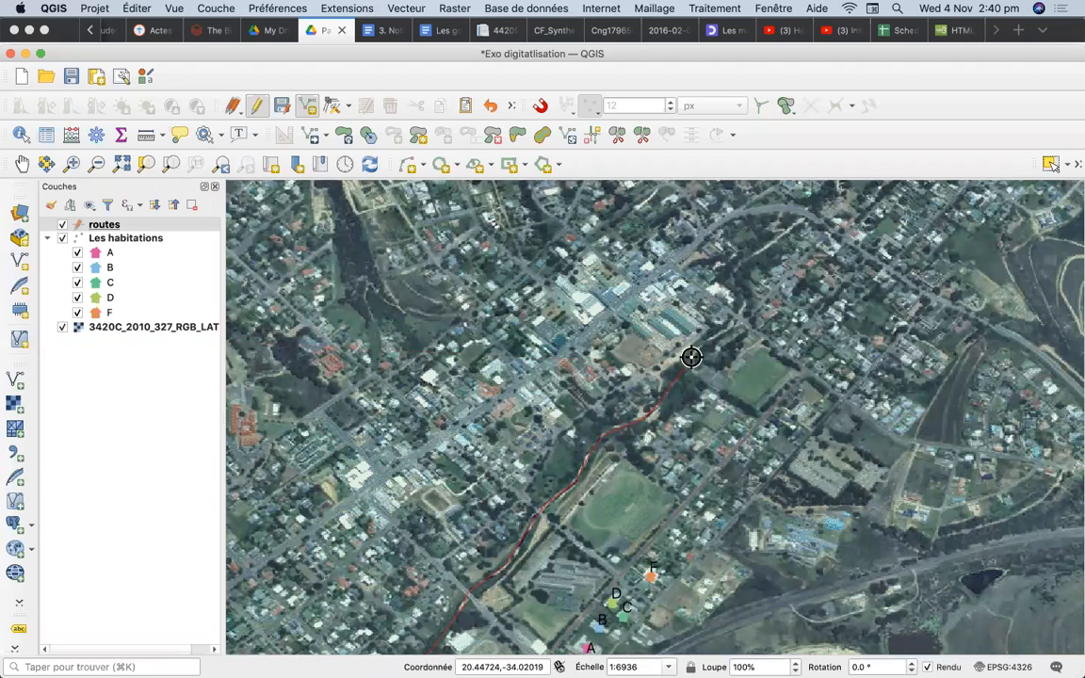
{"action": "right_click", "coordinate": [738, 314]}
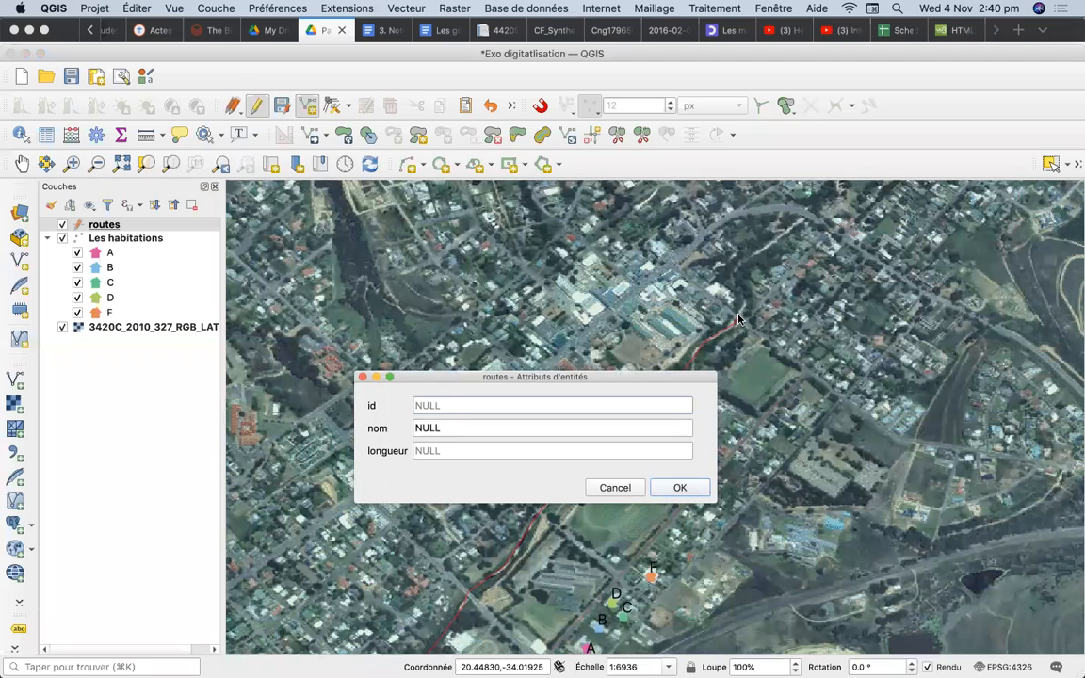
Step: Save the riverside line's attributes with id 2 and nom secondaire, leaving longueur empty
{"action": "type", "text": "2"}
{"action": "left_click", "coordinate": [450, 425]}
{"action": "type", "text": "sec"}
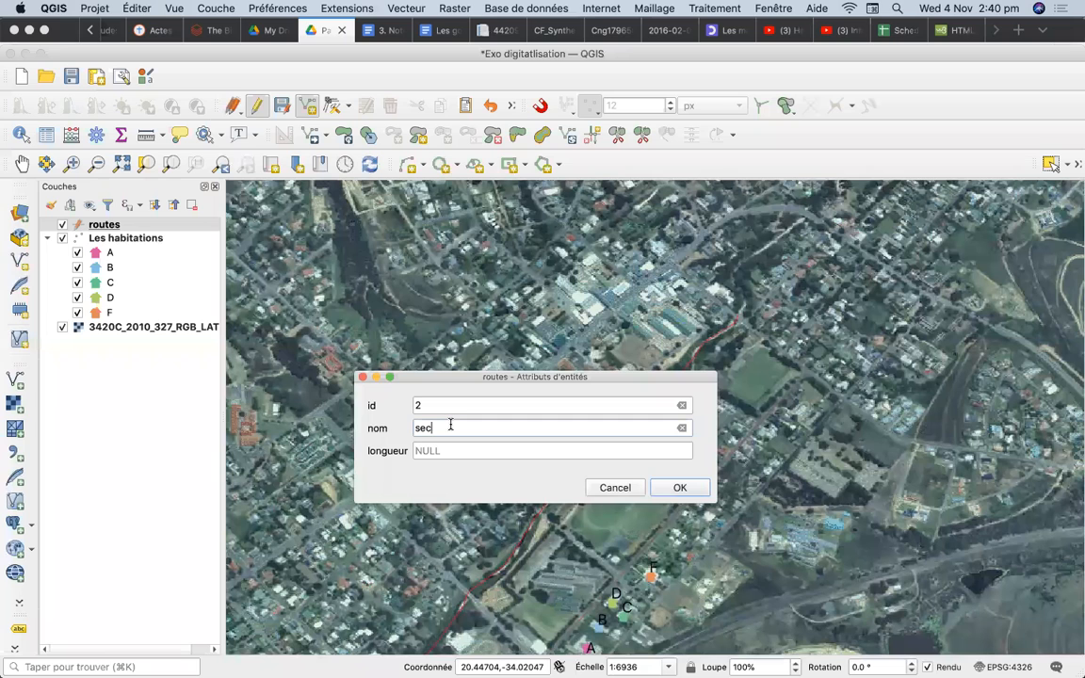
{"action": "type", "text": "ondaire"}
{"action": "left_click", "coordinate": [680, 487]}
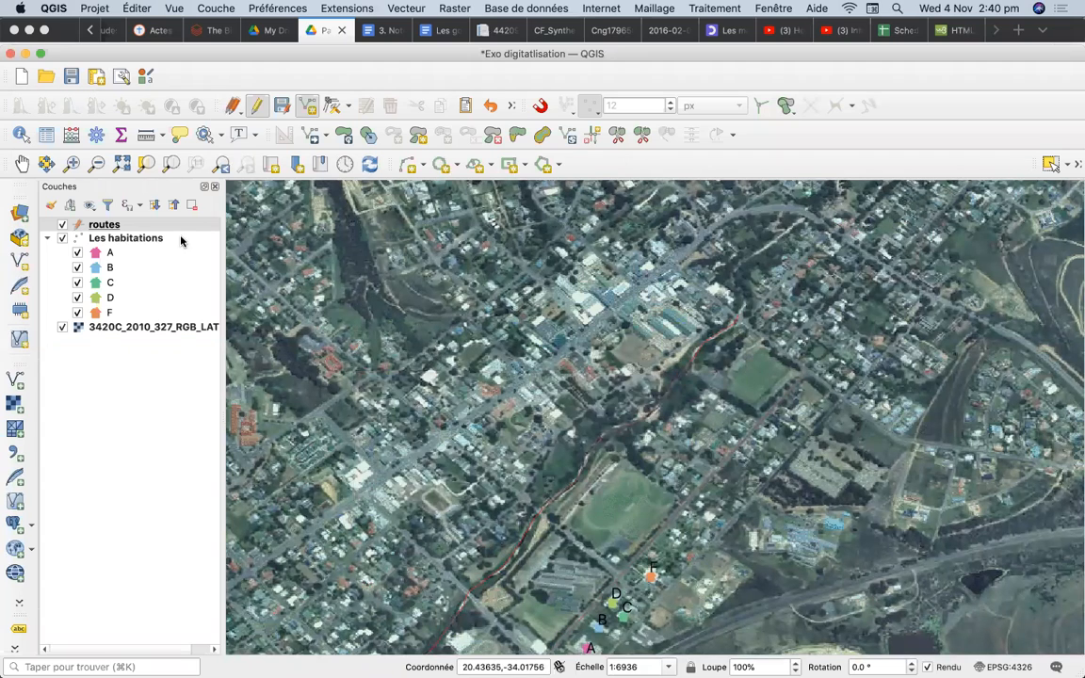
Step: Digitise the cross road from near house F north-west over the river into town, with id 3 and nom secondaire
{"action": "left_click", "coordinate": [308, 105]}
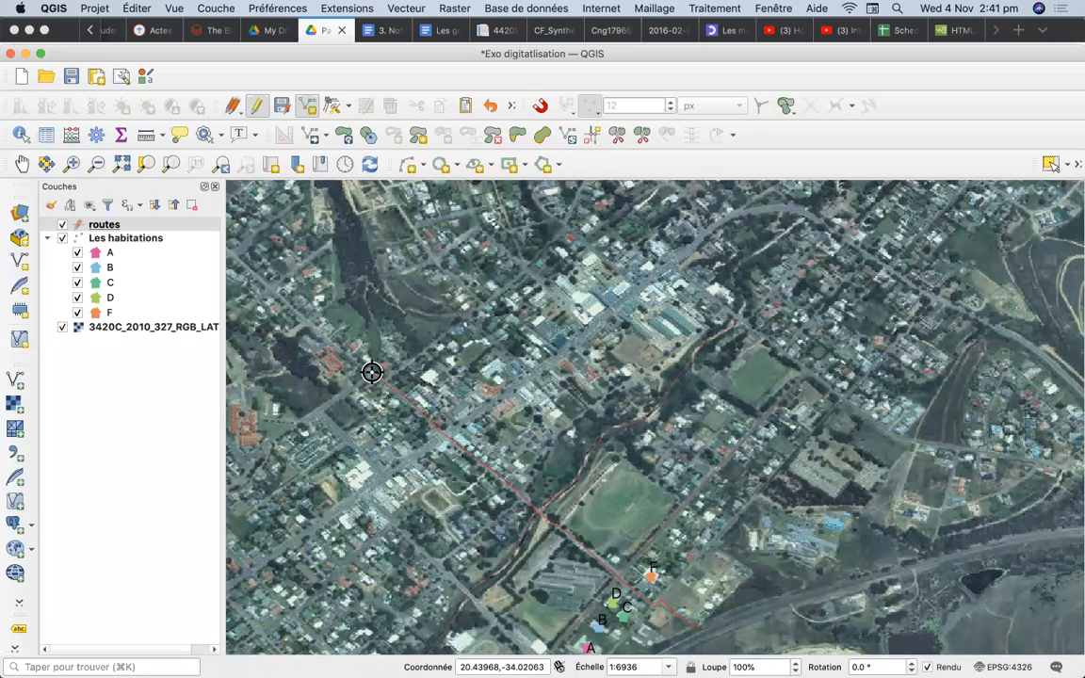
{"action": "right_click", "coordinate": [372, 372]}
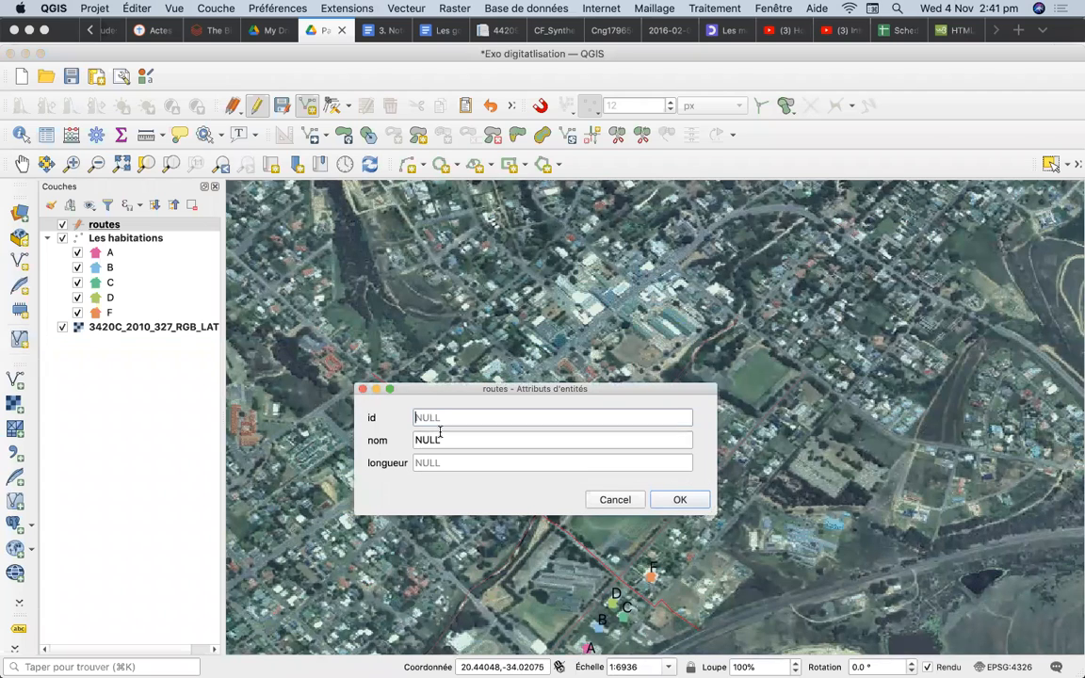
{"action": "type", "text": "3"}
{"action": "key", "text": "Tab"}
{"action": "type", "text": "s"}
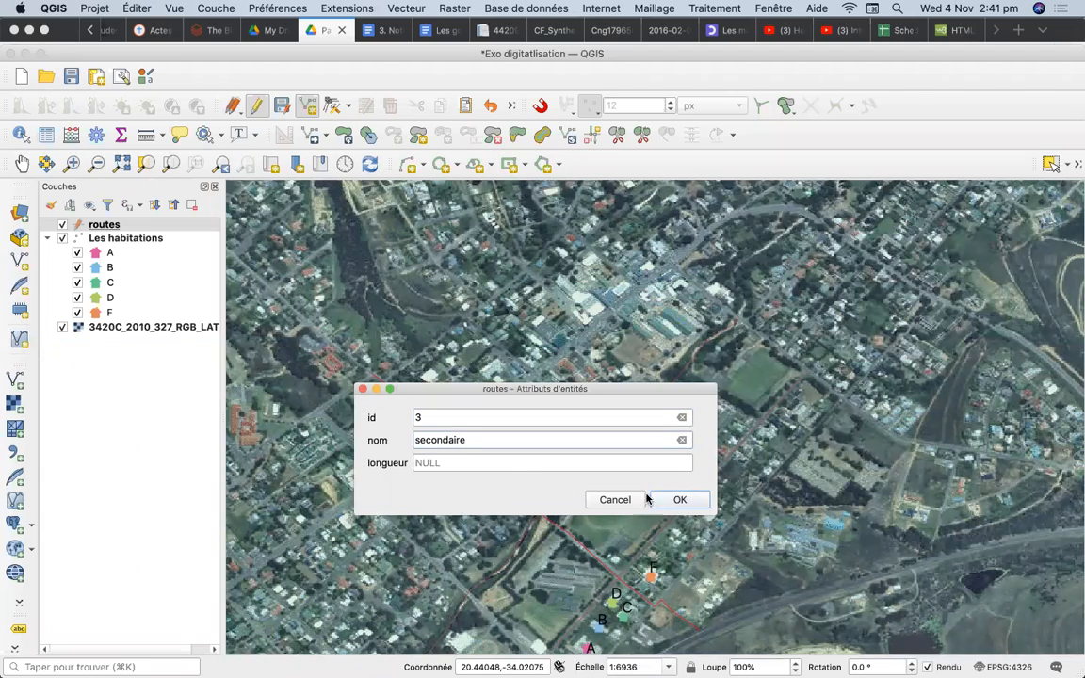
{"action": "left_click", "coordinate": [693, 502]}
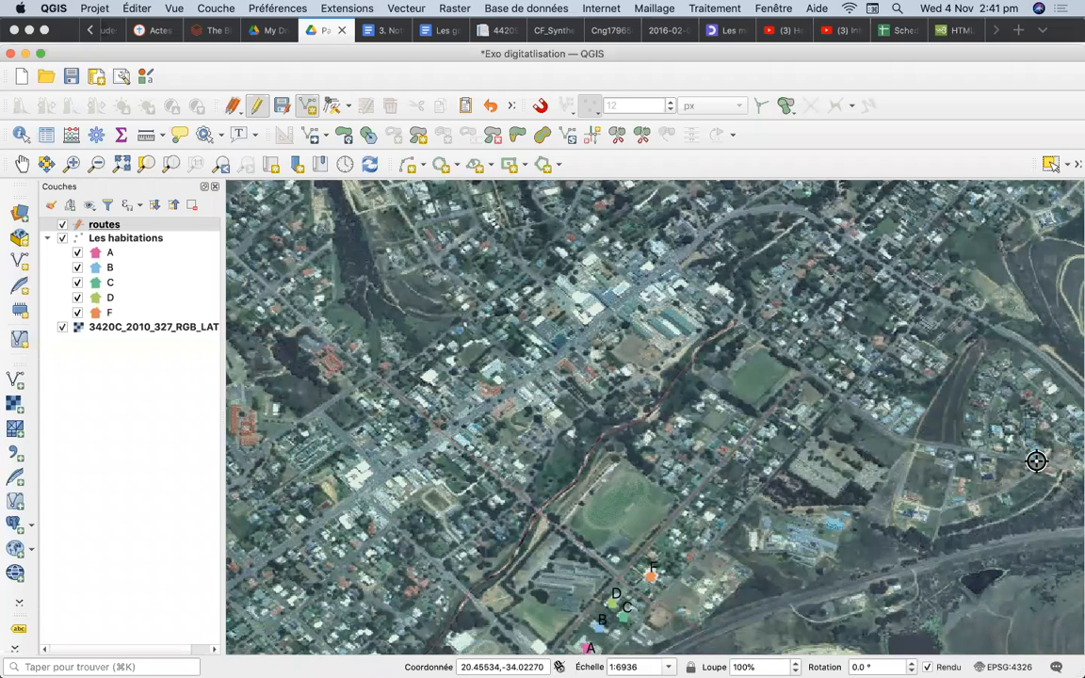
Step: Digitise the road from the eastern image edge north-west past the upper sports field into town, with id 4 and nom principale
{"action": "left_click", "coordinate": [895, 437]}
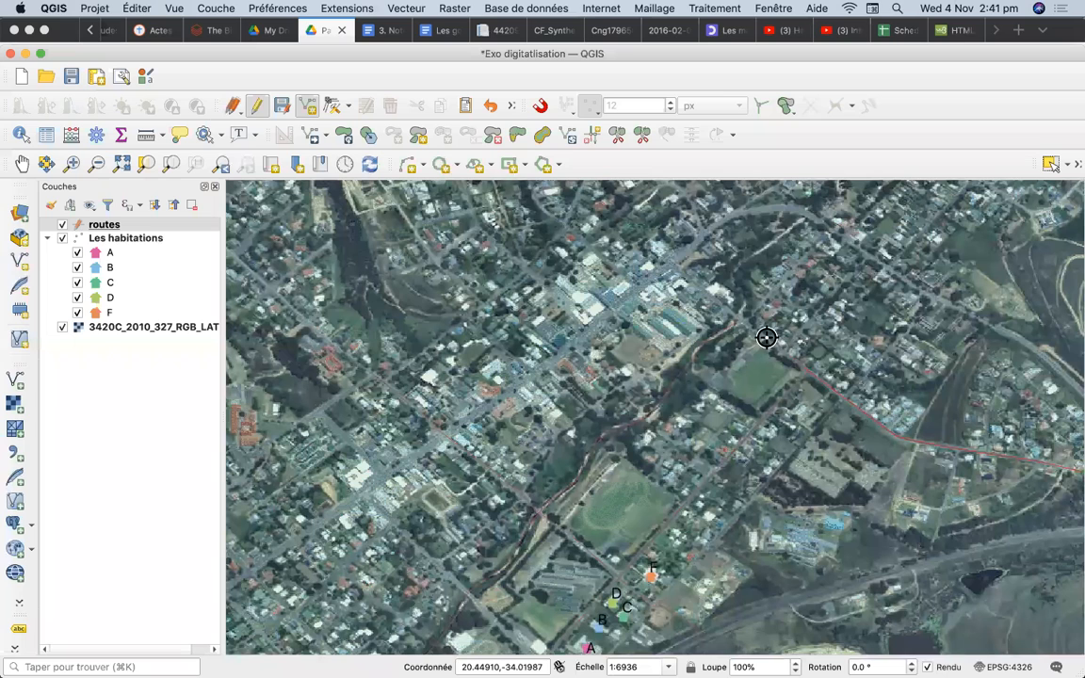
{"action": "right_click", "coordinate": [670, 262]}
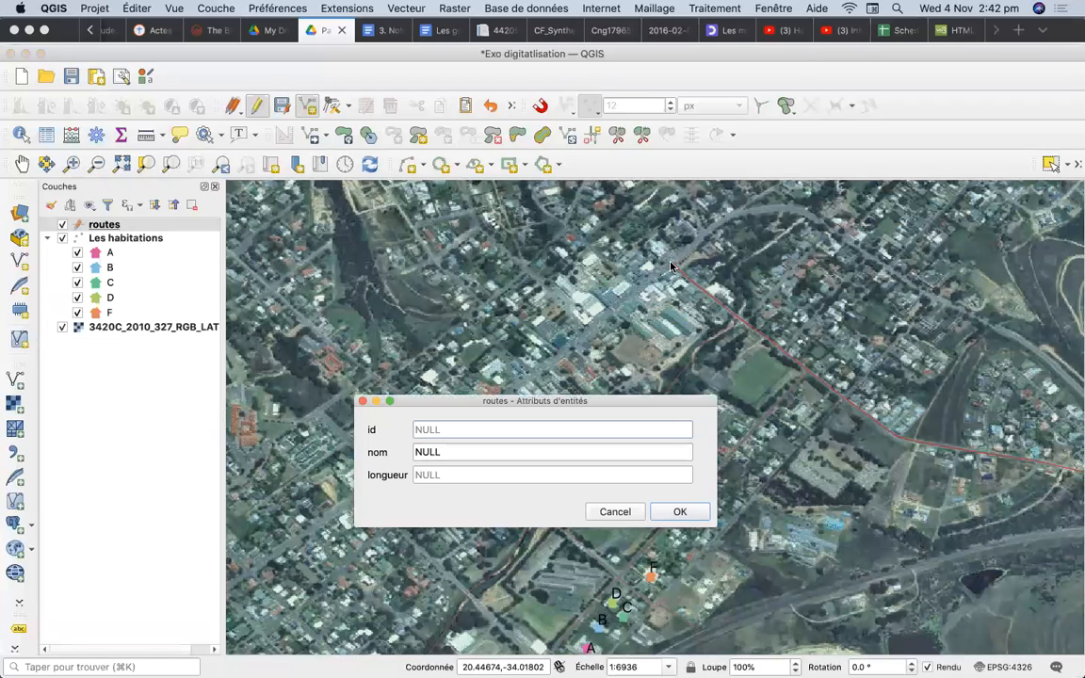
{"action": "type", "text": "4"}
{"action": "left_click", "coordinate": [560, 451]}
{"action": "double_click", "coordinate": [560, 451]}
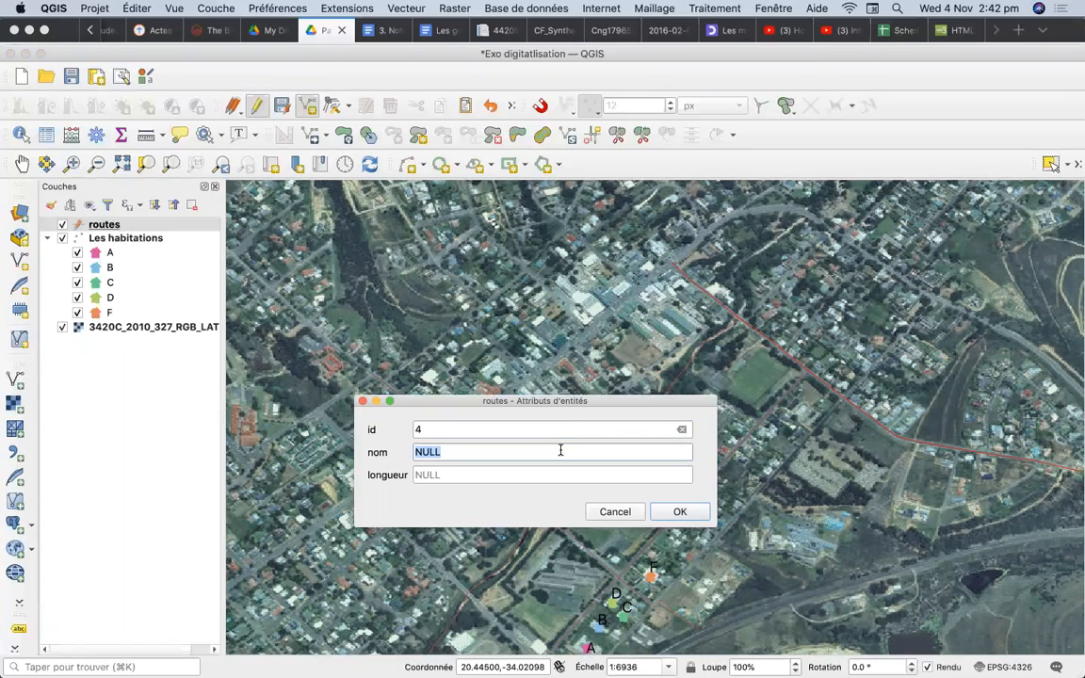
{"action": "type", "text": "principale"}
{"action": "left_click", "coordinate": [680, 513]}
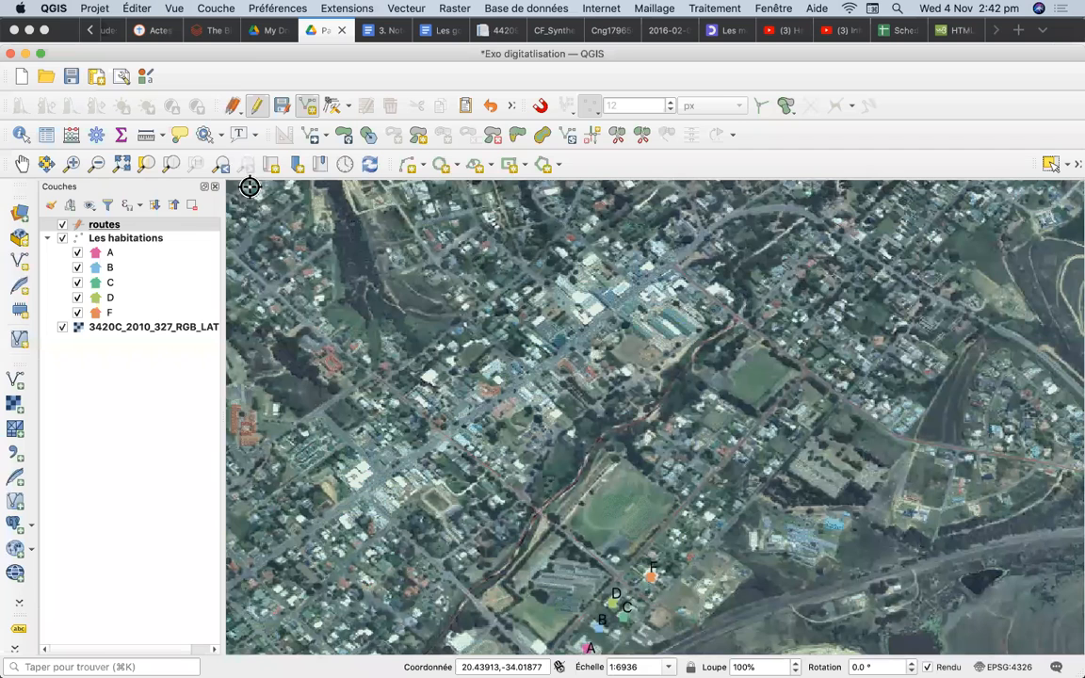
Step: Digitise the road along the lower sports field's north-east edge, north-west to the riverside line, with id 5 and nom secondaire
{"action": "left_click", "coordinate": [72, 163]}
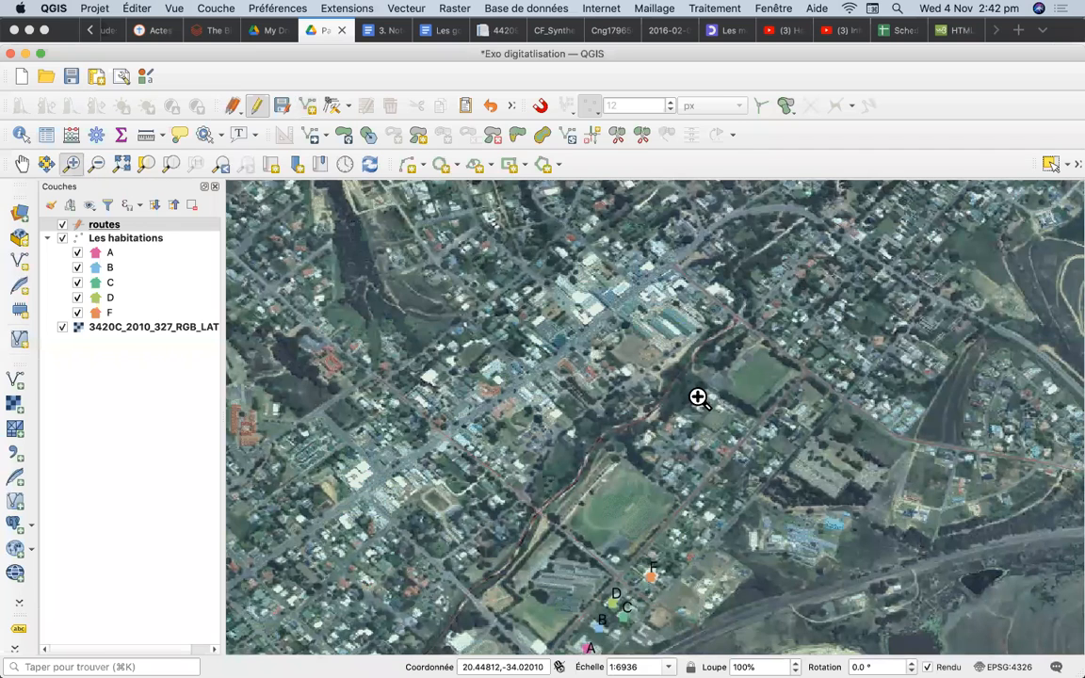
{"action": "left_click_drag", "start_coordinate": [488, 311], "coordinate": [775, 514]}
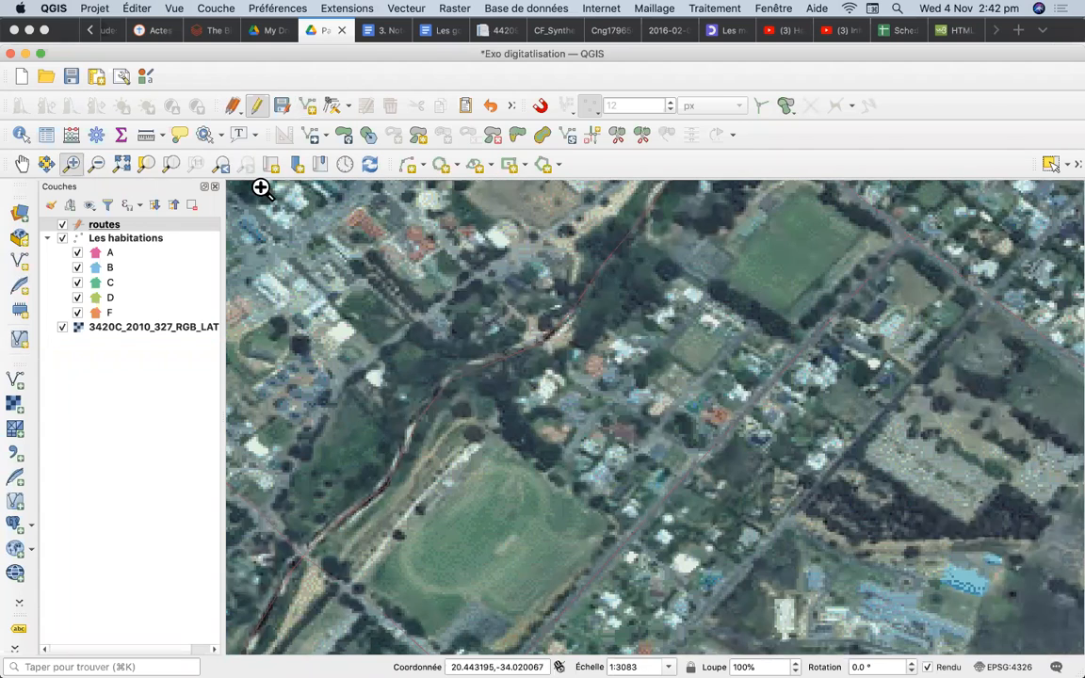
{"action": "left_click", "coordinate": [308, 106]}
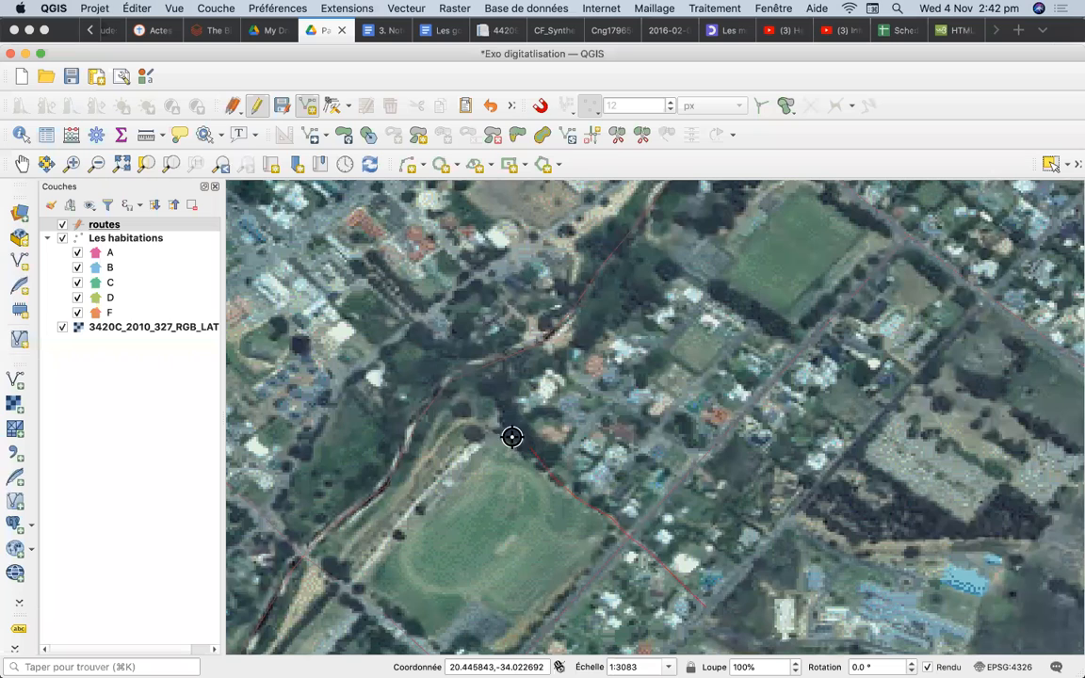
{"action": "right_click", "coordinate": [458, 377]}
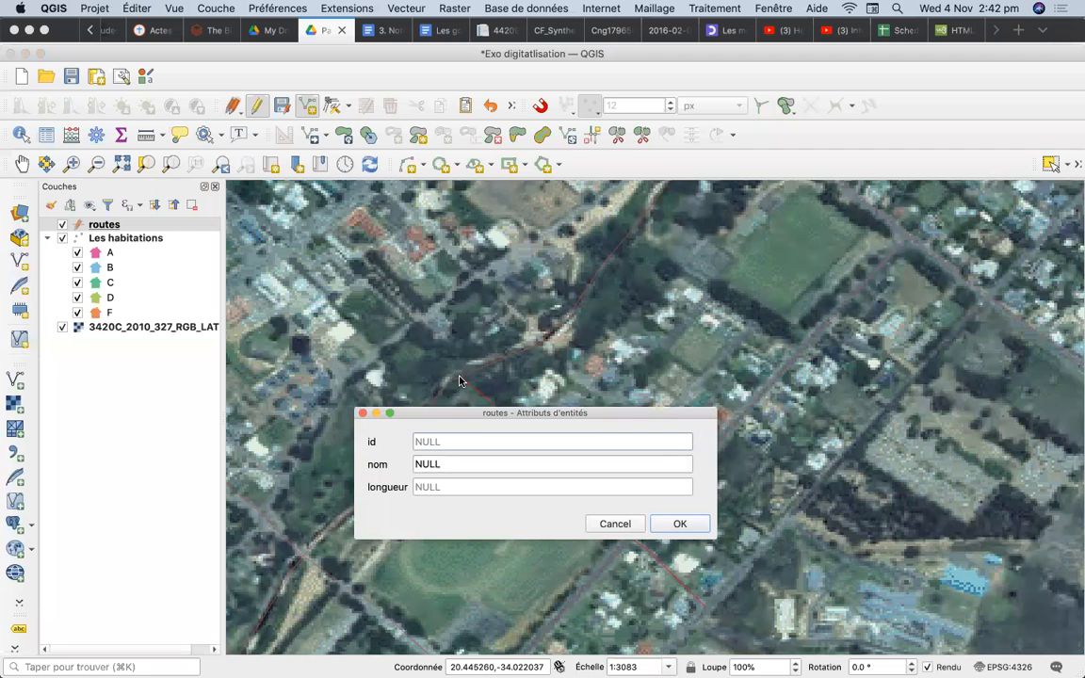
{"action": "type", "text": "5"}
{"action": "left_click", "coordinate": [455, 466]}
{"action": "type", "text": "secondaire"}
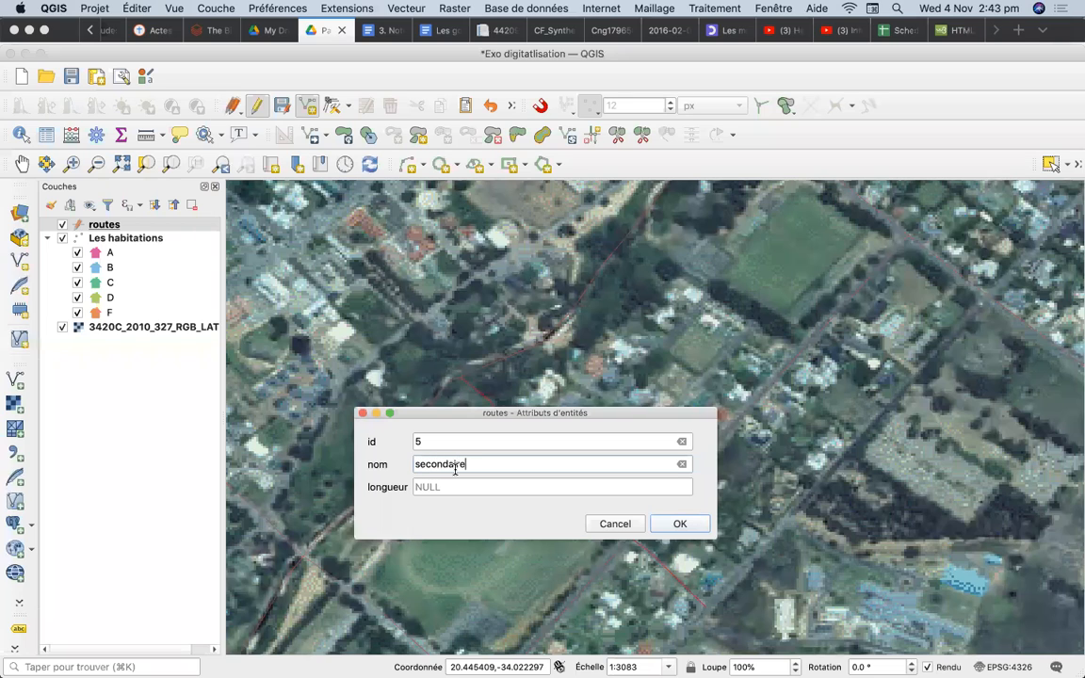
{"action": "left_click", "coordinate": [679, 523]}
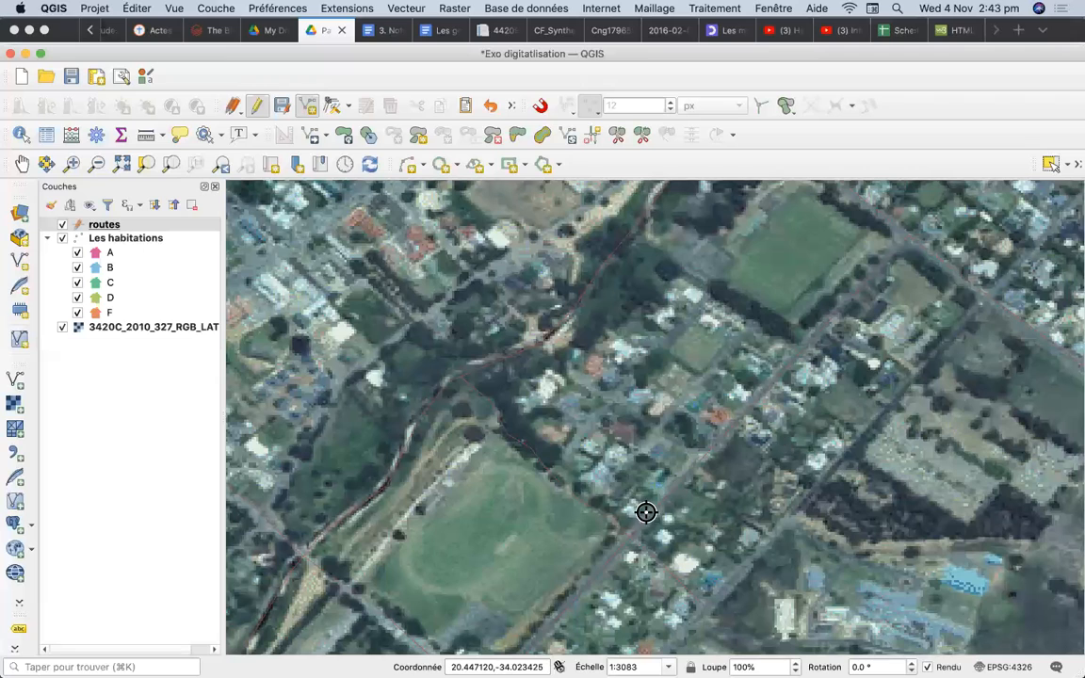
Step: Digitise the residential cross road between the two sports fields, from the main road north-west to the riverside line, with id 6 and nom secondaire
{"action": "left_click", "coordinate": [699, 458]}
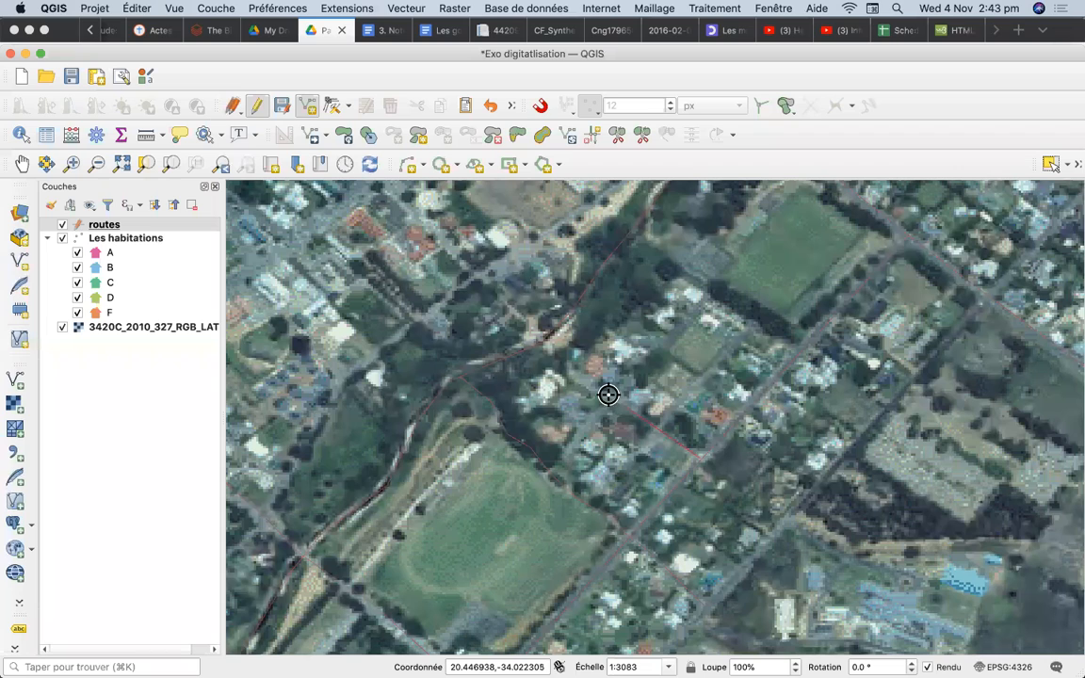
{"action": "right_click", "coordinate": [542, 339]}
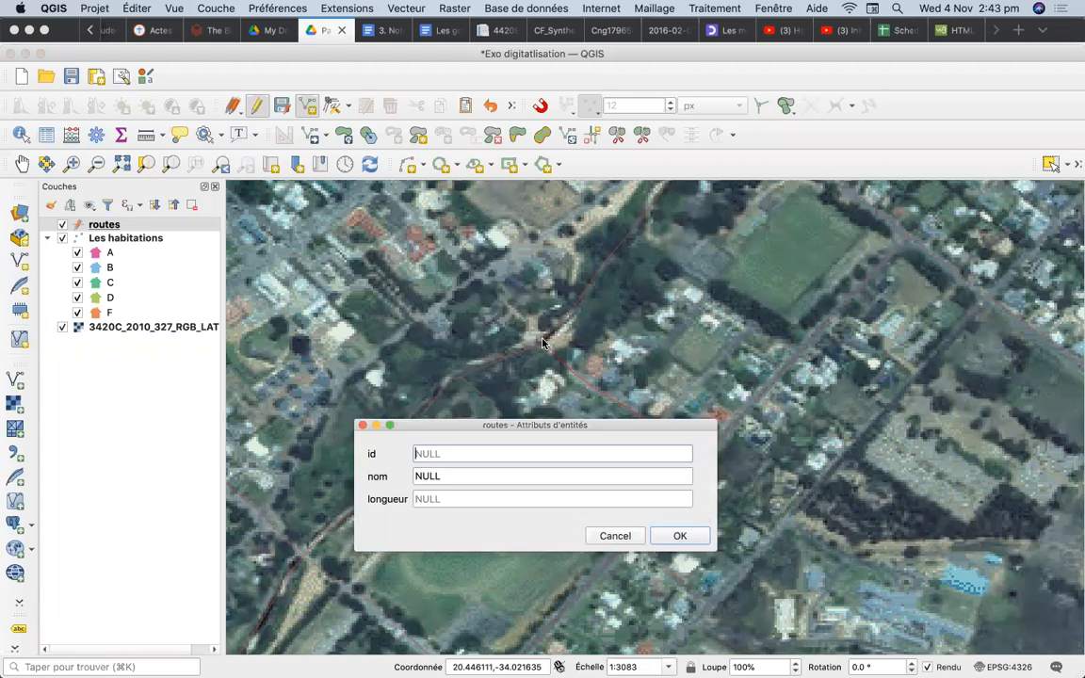
{"action": "type", "text": "6"}
{"action": "left_click", "coordinate": [482, 478]}
{"action": "type", "text": "secondaire"}
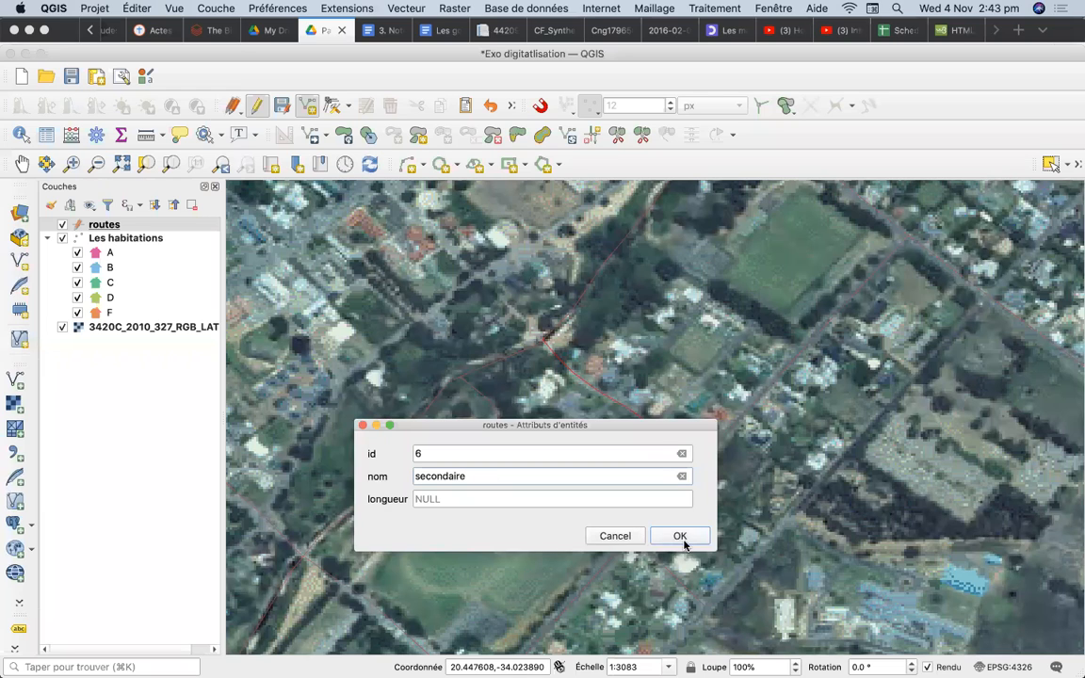
{"action": "left_click", "coordinate": [680, 536]}
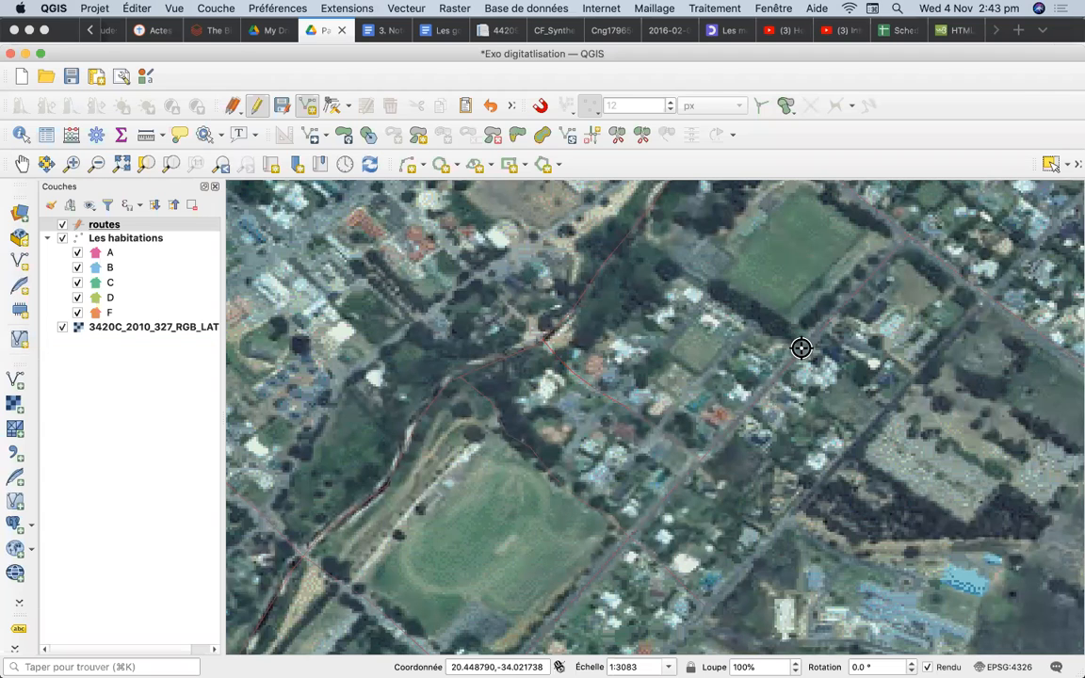
Step: Digitise the road along the upper sports field's south-west side, from the main road to the riverside line, with id 7 and nom secondaire
{"action": "left_click", "coordinate": [772, 342]}
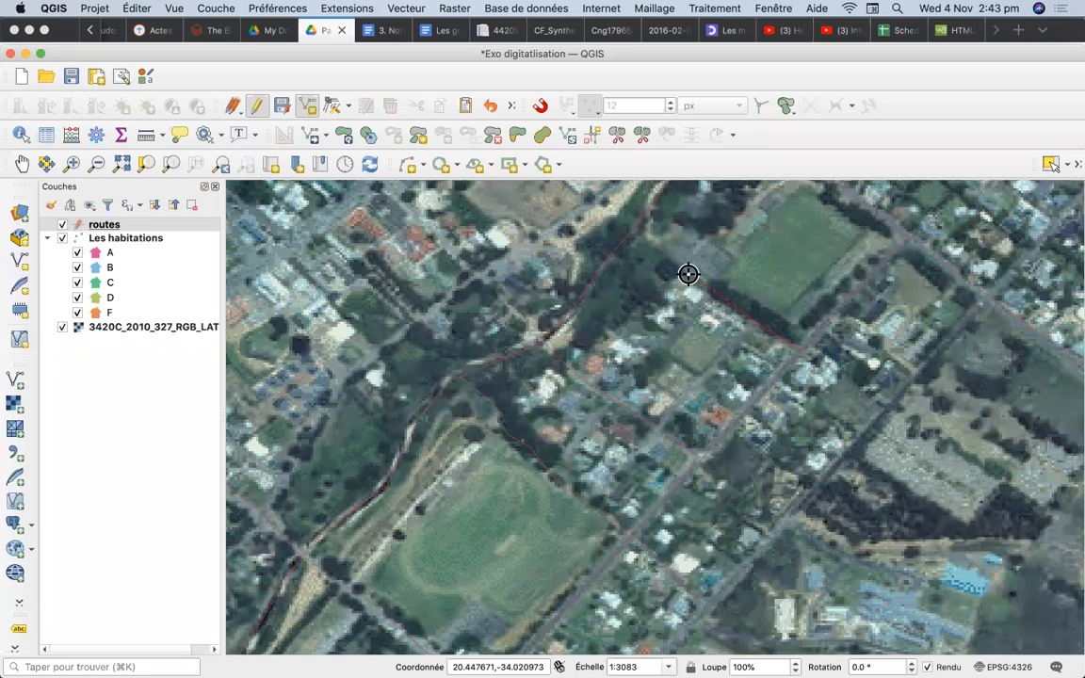
{"action": "right_click", "coordinate": [642, 220]}
{"action": "type", "text": "7"}
{"action": "left_click", "coordinate": [457, 488]}
{"action": "type", "text": "secondaire"}
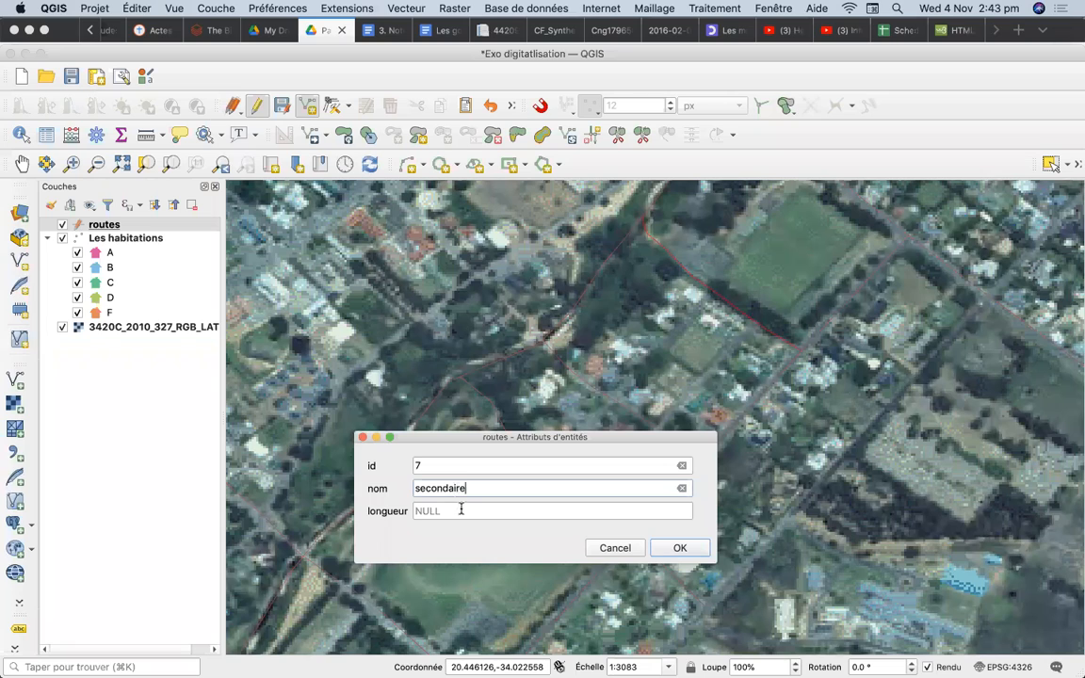
{"action": "left_click", "coordinate": [681, 547]}
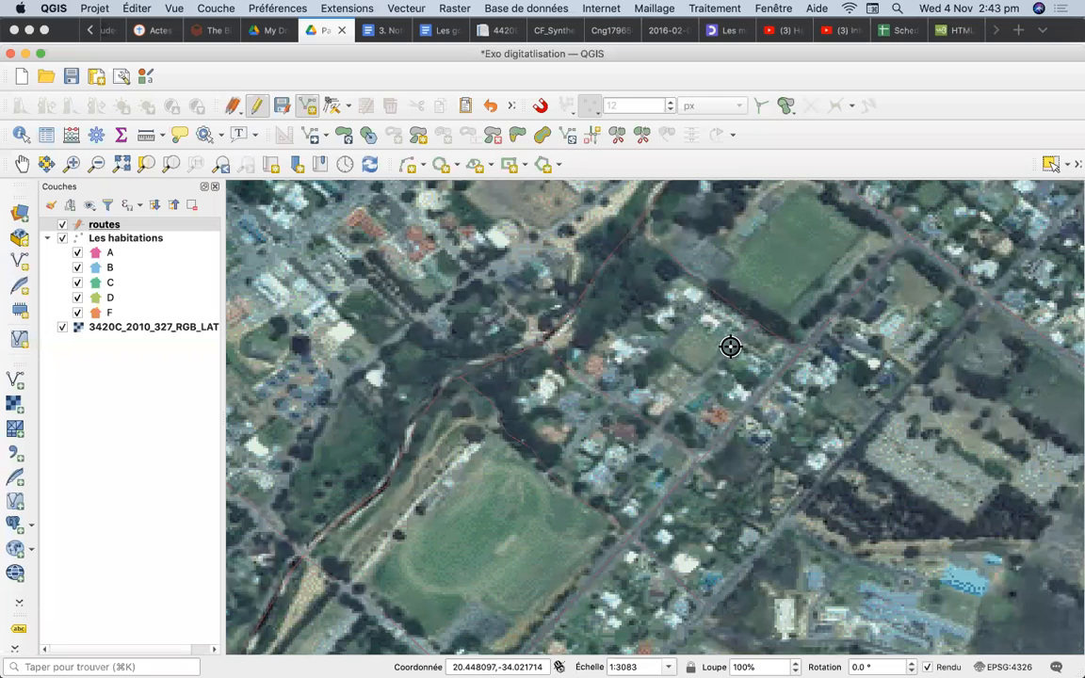
Step: Digitise the short street linking the two cross roads parallel to the main road, with id 8 and nom Secondaire
{"action": "right_click", "coordinate": [655, 427]}
{"action": "type", "text": "8"}
{"action": "left_click", "coordinate": [470, 499]}
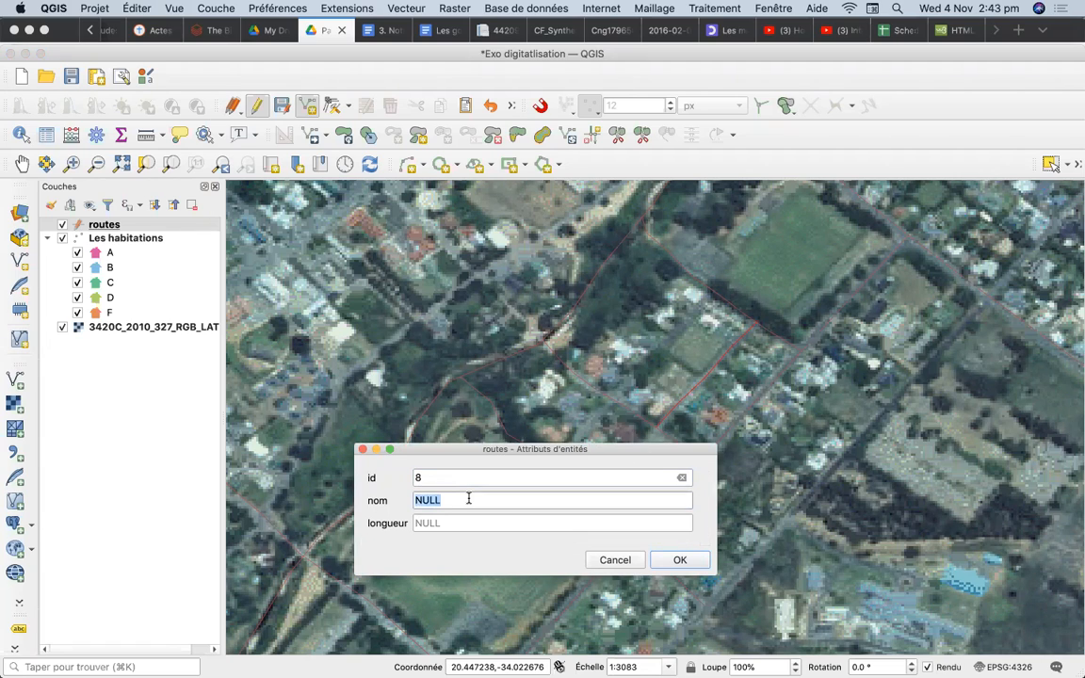
{"action": "type", "text": "Secondaire"}
{"action": "left_click", "coordinate": [680, 560]}
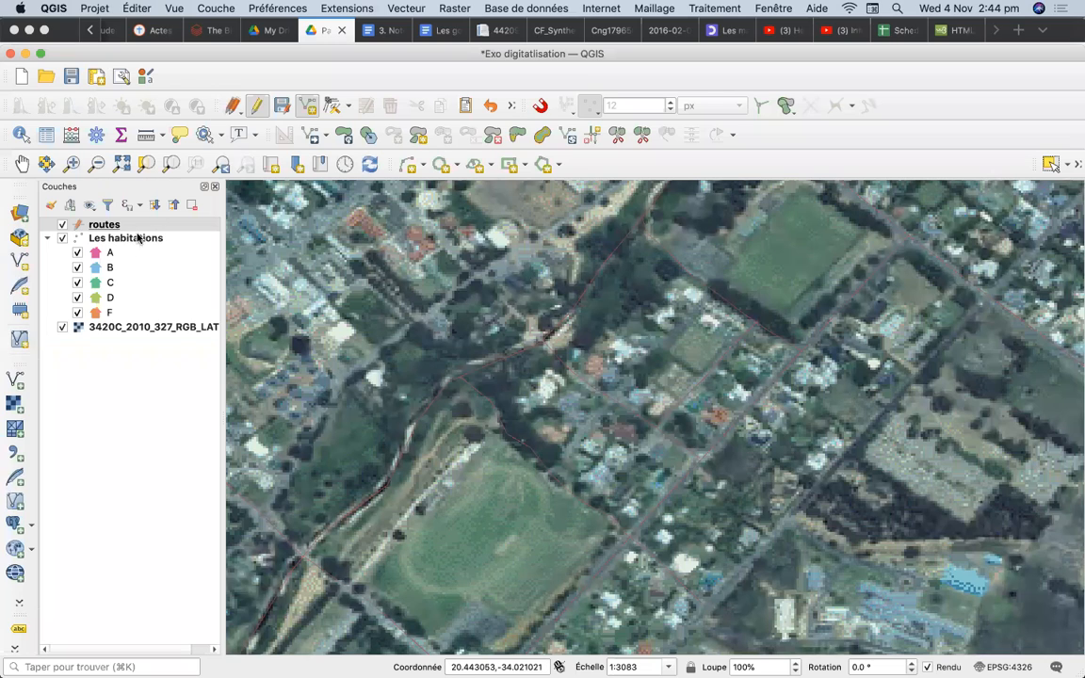
Step: Save the routes layer edits and check the recorded lines in its attribute table
{"action": "left_click", "coordinate": [280, 108]}
{"action": "left_click", "coordinate": [135, 226]}
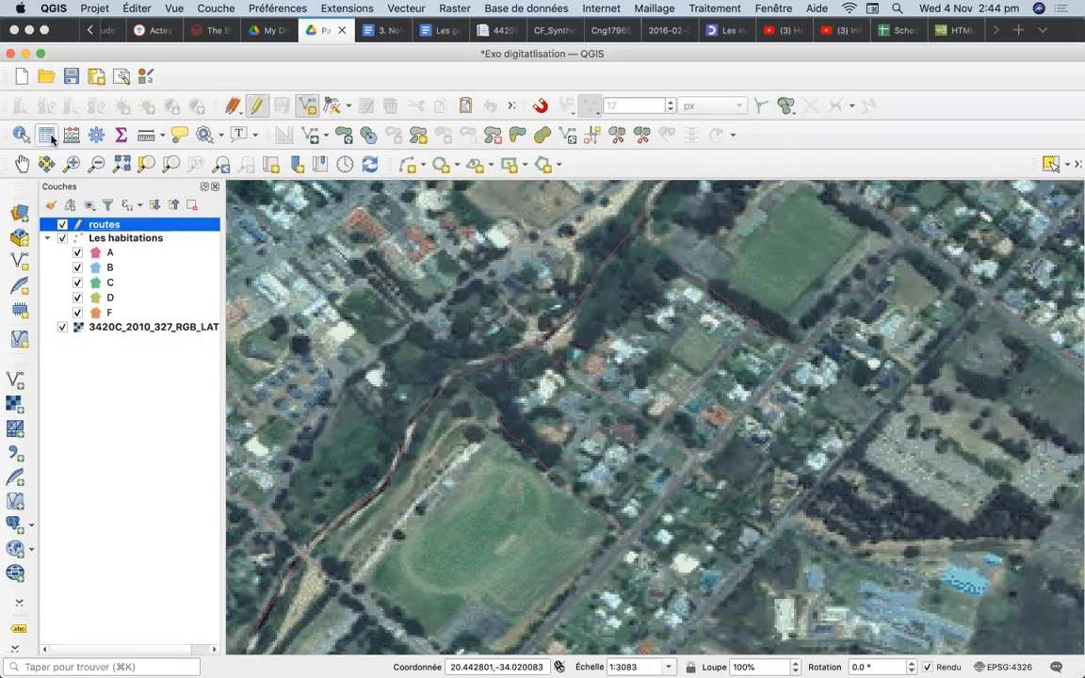
{"action": "left_click", "coordinate": [45, 134]}
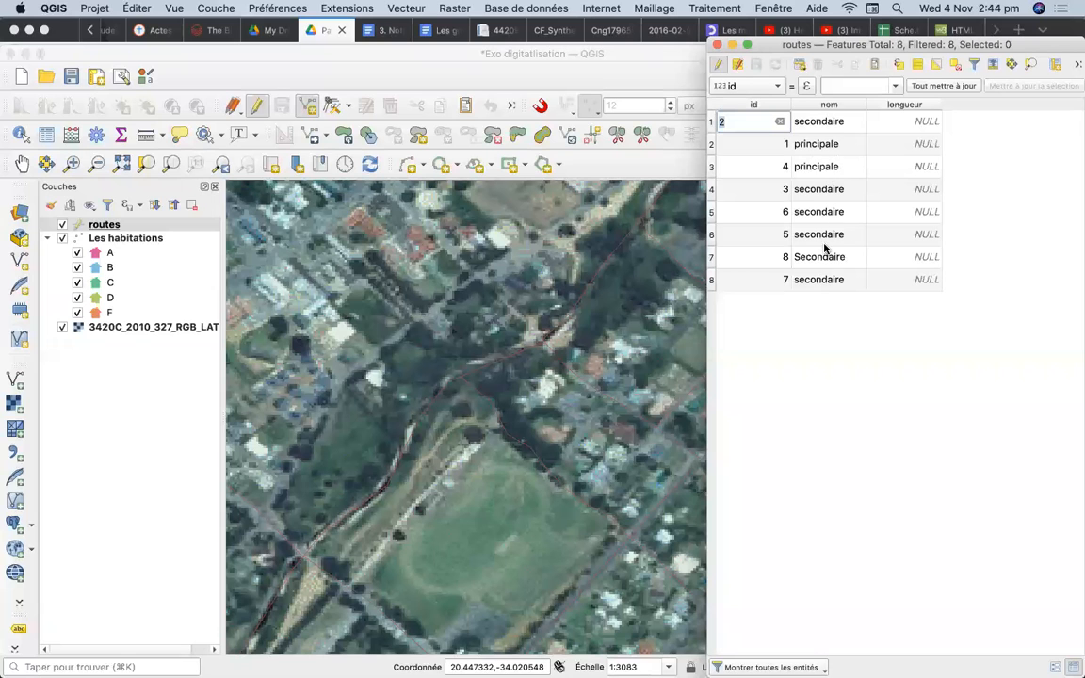
{"action": "left_click", "coordinate": [717, 44]}
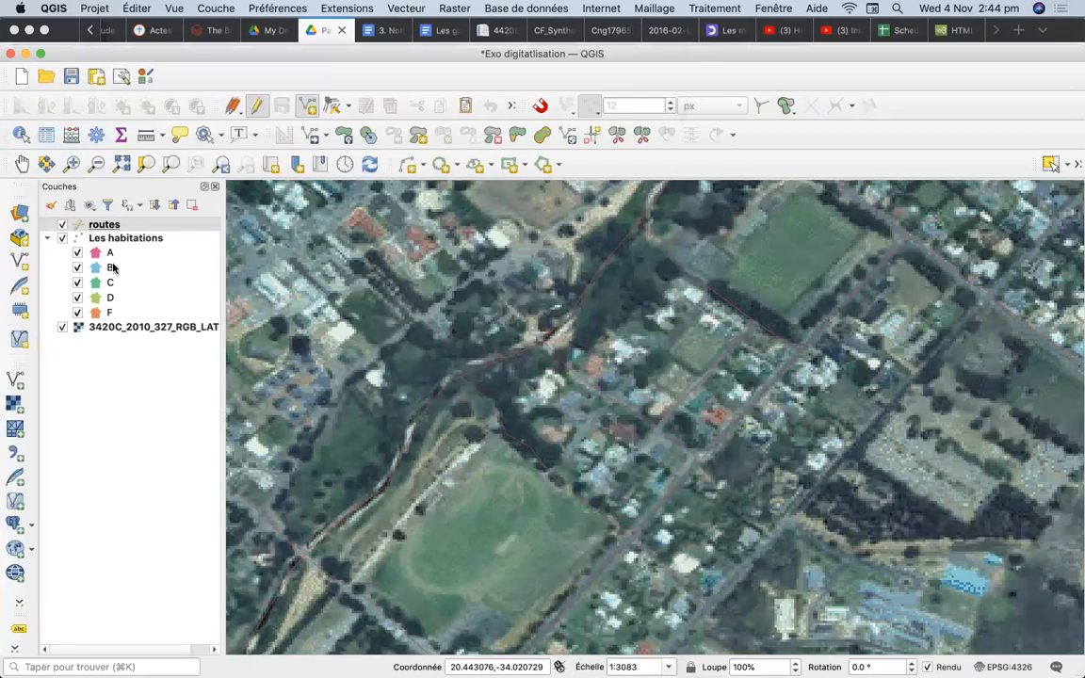
Step: Set the routes layer's symbology to Catégorisé on the nom field and classify its values
{"action": "double_click", "coordinate": [106, 225]}
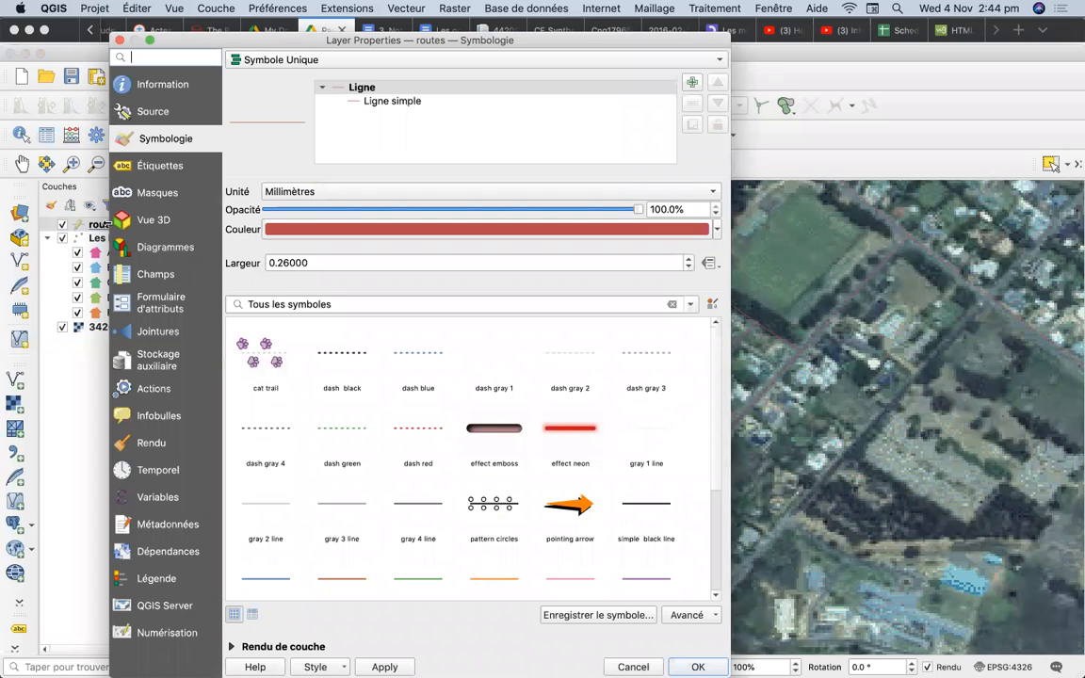
{"action": "left_click", "coordinate": [284, 60]}
{"action": "left_click", "coordinate": [306, 80]}
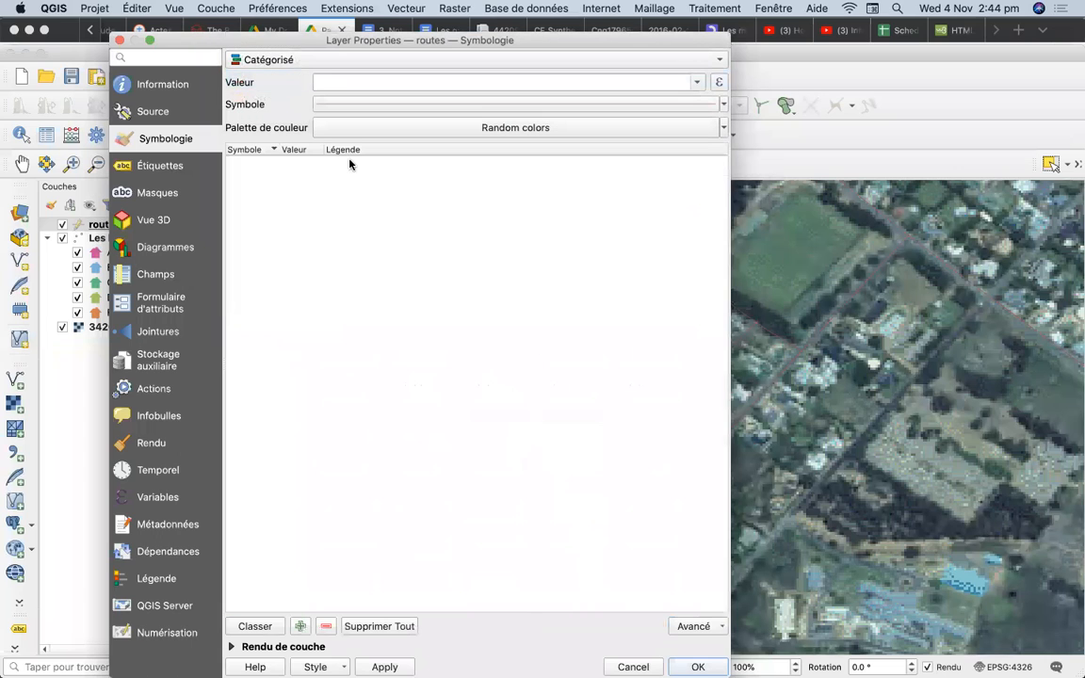
{"action": "left_click", "coordinate": [696, 82]}
{"action": "left_click", "coordinate": [645, 120]}
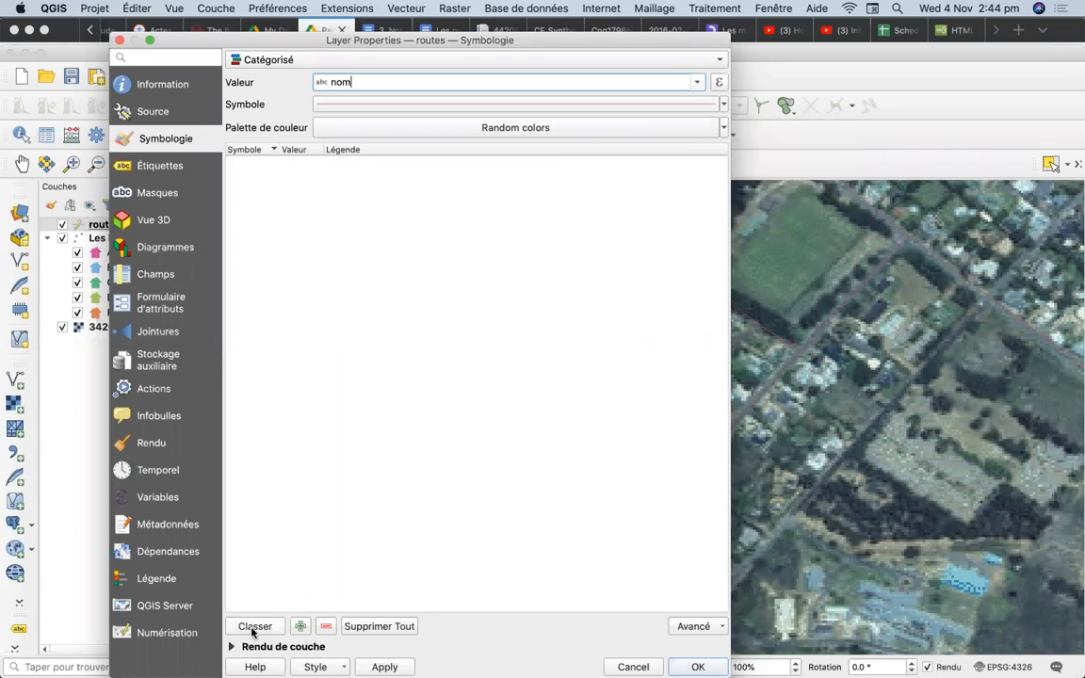
{"action": "left_click", "coordinate": [253, 626]}
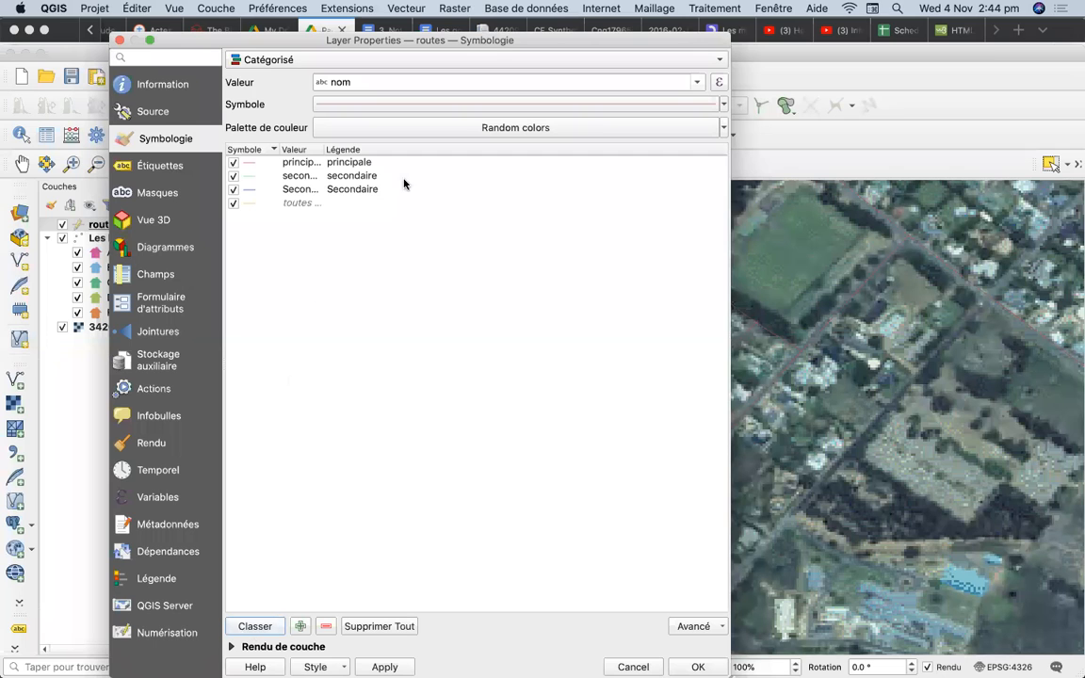
Step: Set the line width of the routes category symbols to 2.46 mm
{"action": "left_click", "coordinate": [452, 105]}
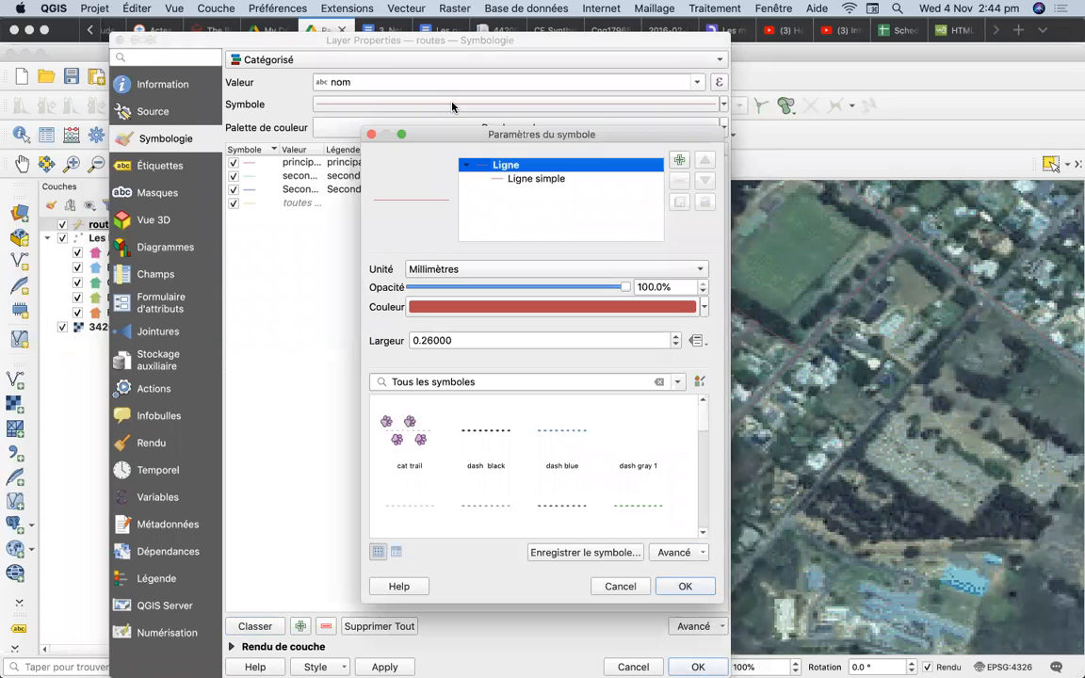
{"action": "left_click", "coordinate": [676, 337]}
{"action": "left_click", "coordinate": [677, 337]}
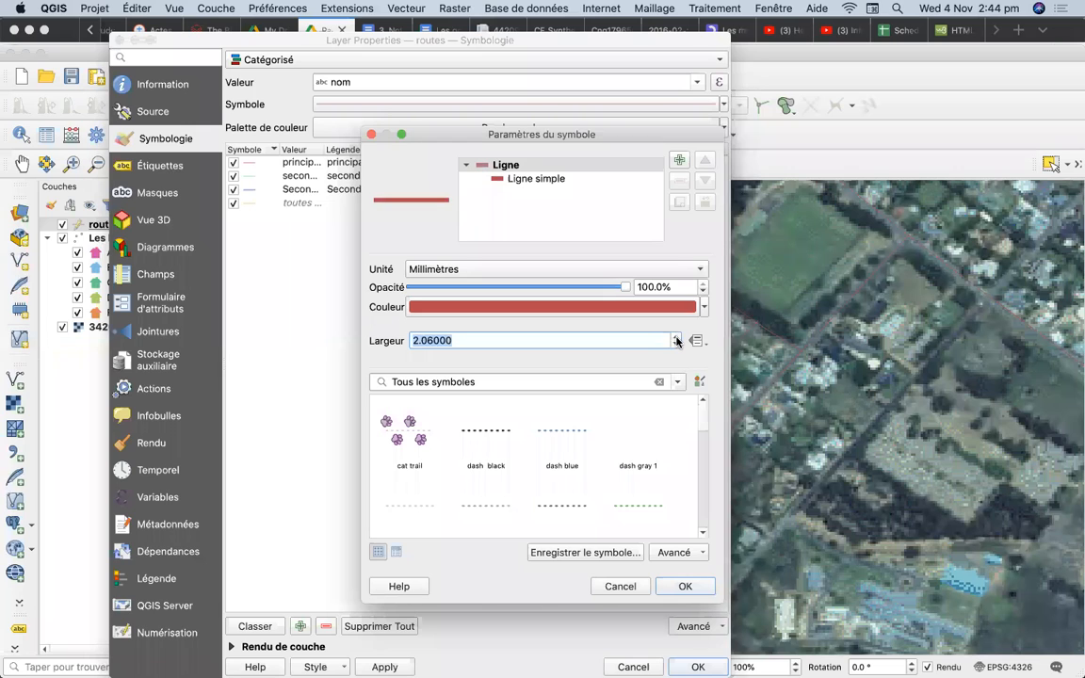
{"action": "left_click", "coordinate": [684, 585]}
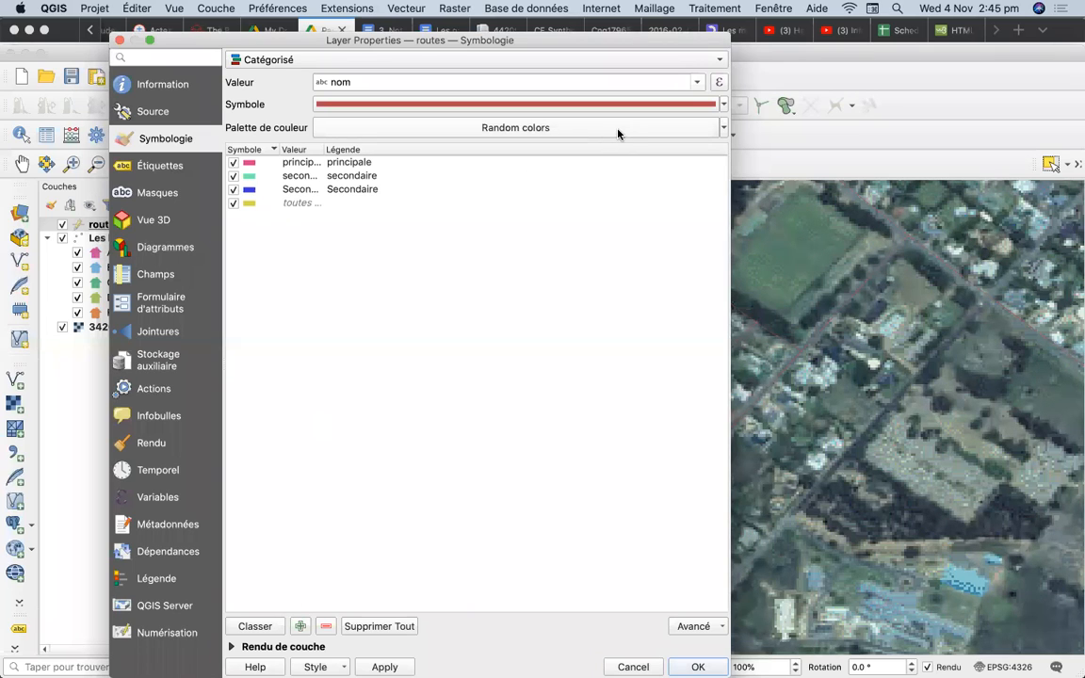
Step: Apply the Reds colour ramp to the routes categories and invert it
{"action": "left_click", "coordinate": [722, 128]}
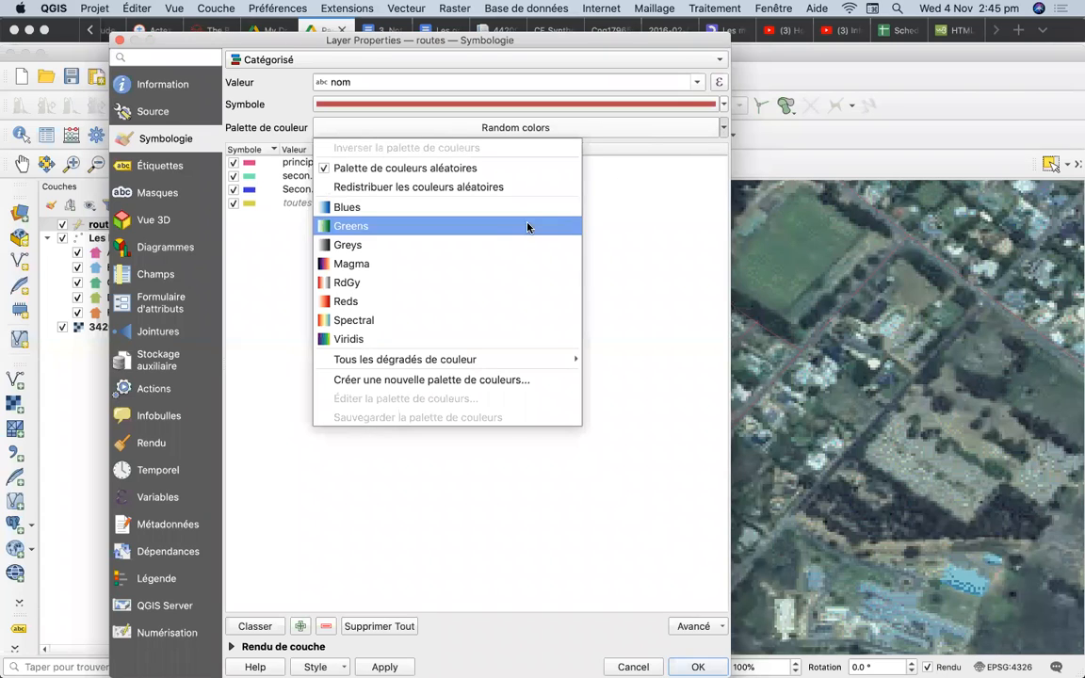
{"action": "left_click", "coordinate": [471, 301]}
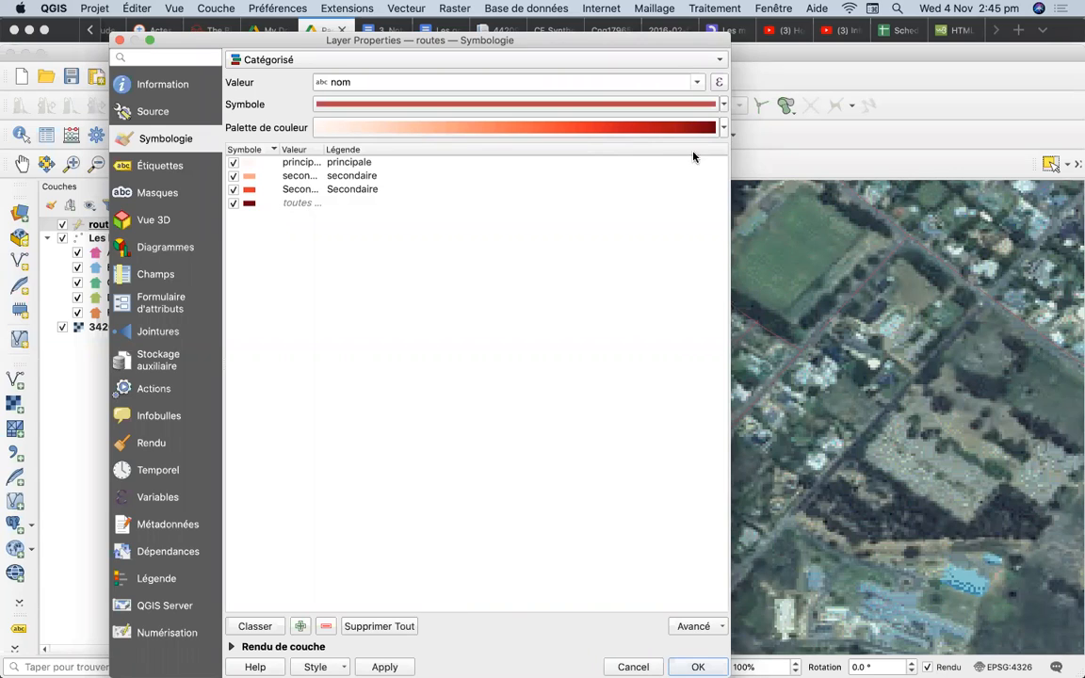
{"action": "left_click", "coordinate": [723, 129]}
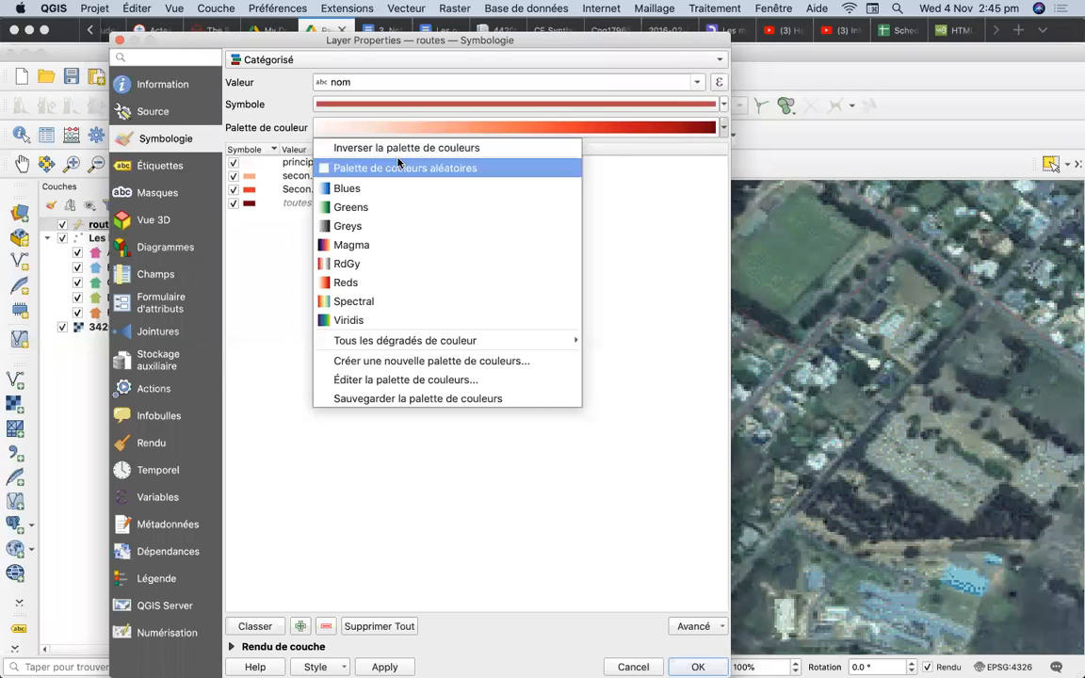
{"action": "left_click", "coordinate": [630, 200]}
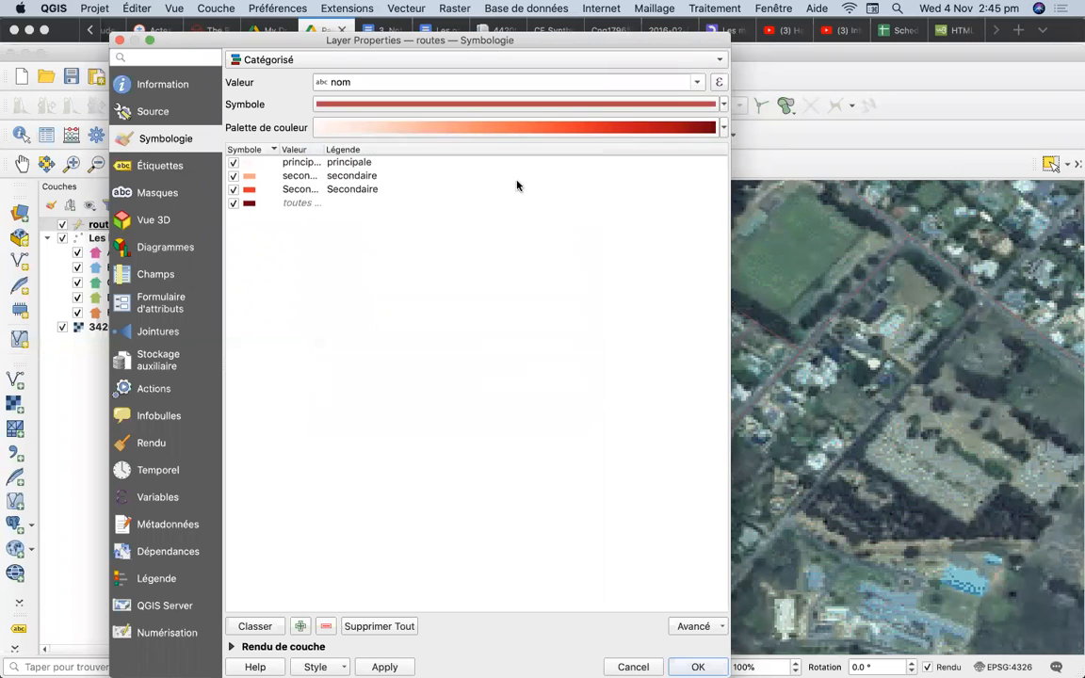
{"action": "left_click", "coordinate": [269, 204]}
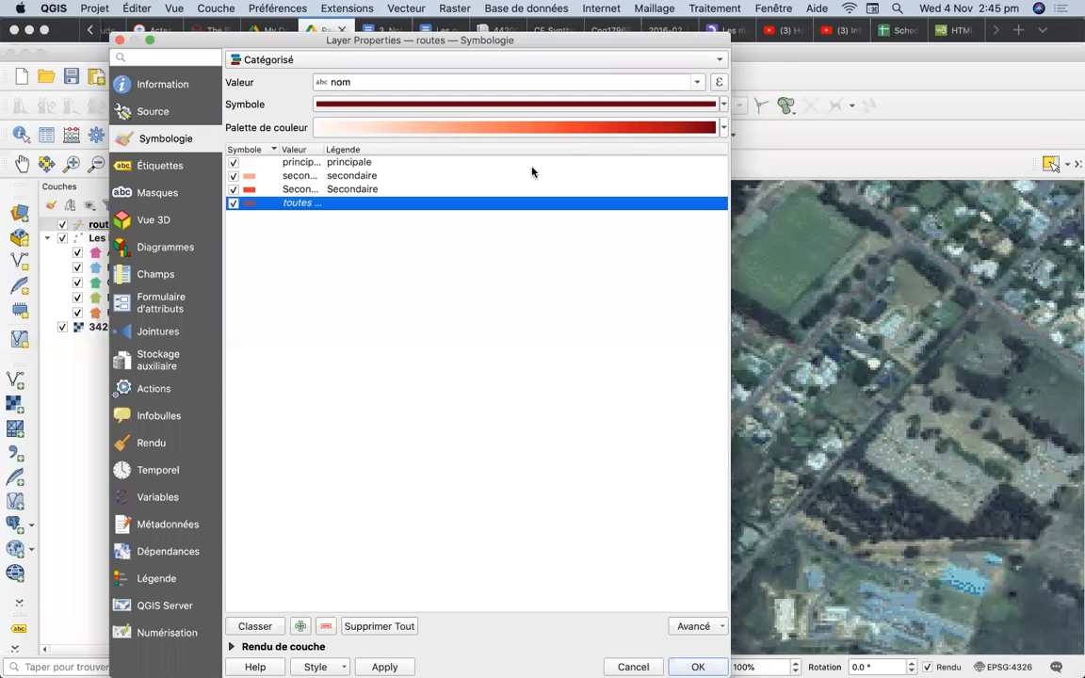
{"action": "left_click", "coordinate": [724, 131]}
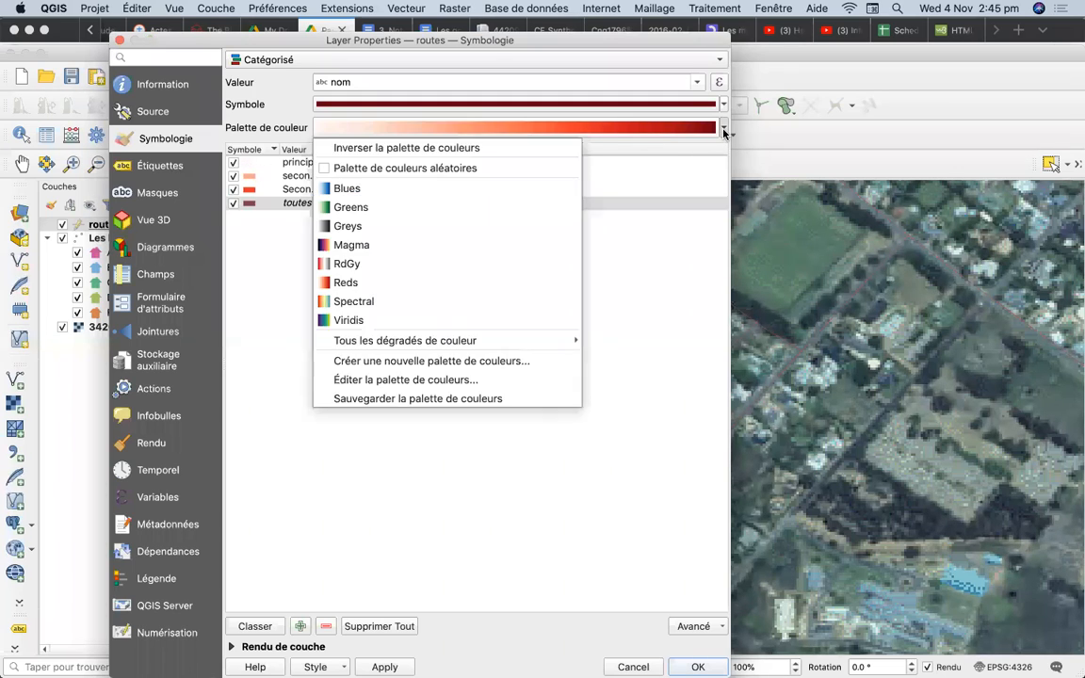
{"action": "left_click", "coordinate": [484, 149]}
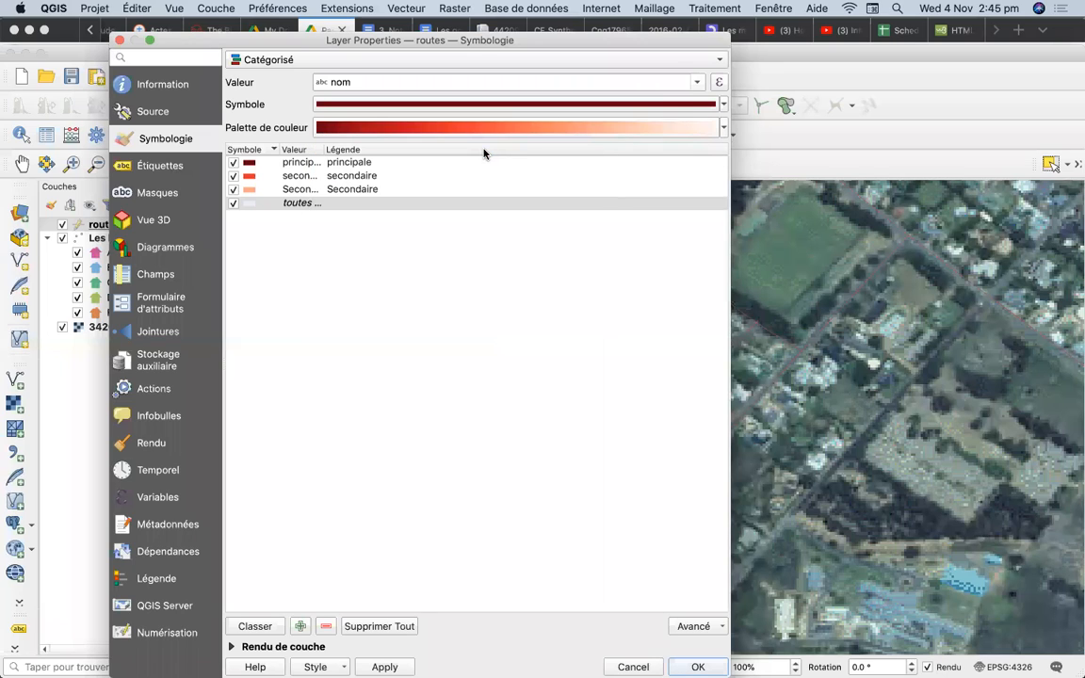
Step: Delete the catch-all category for all other values and apply the categorised style to the routes layer
{"action": "left_click", "coordinate": [261, 205]}
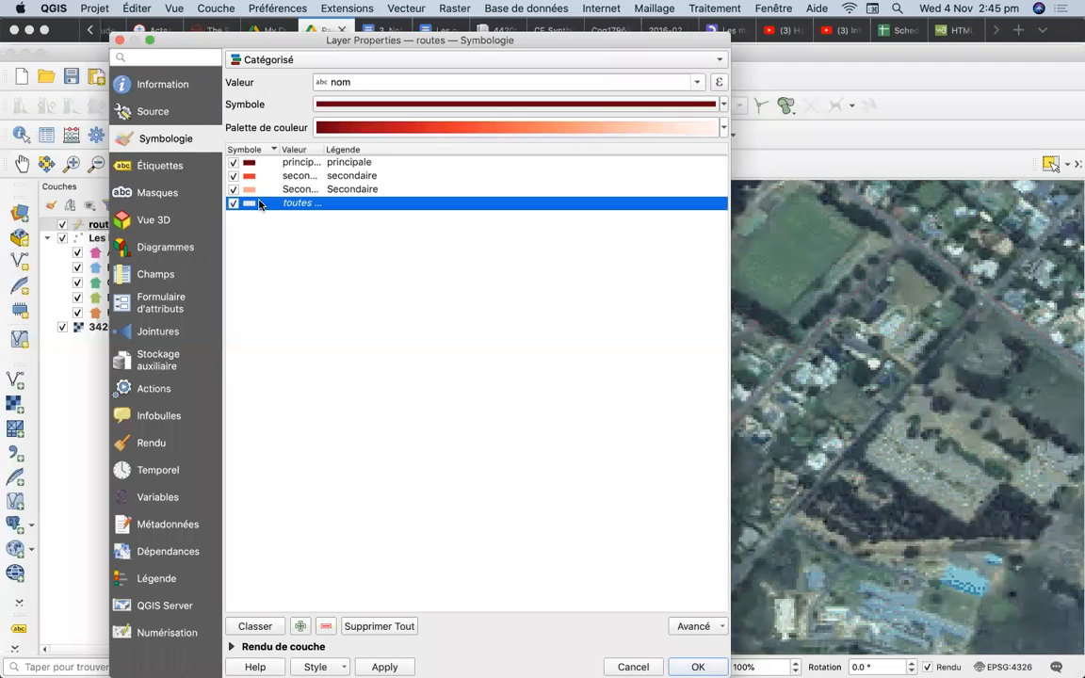
{"action": "left_click", "coordinate": [325, 627]}
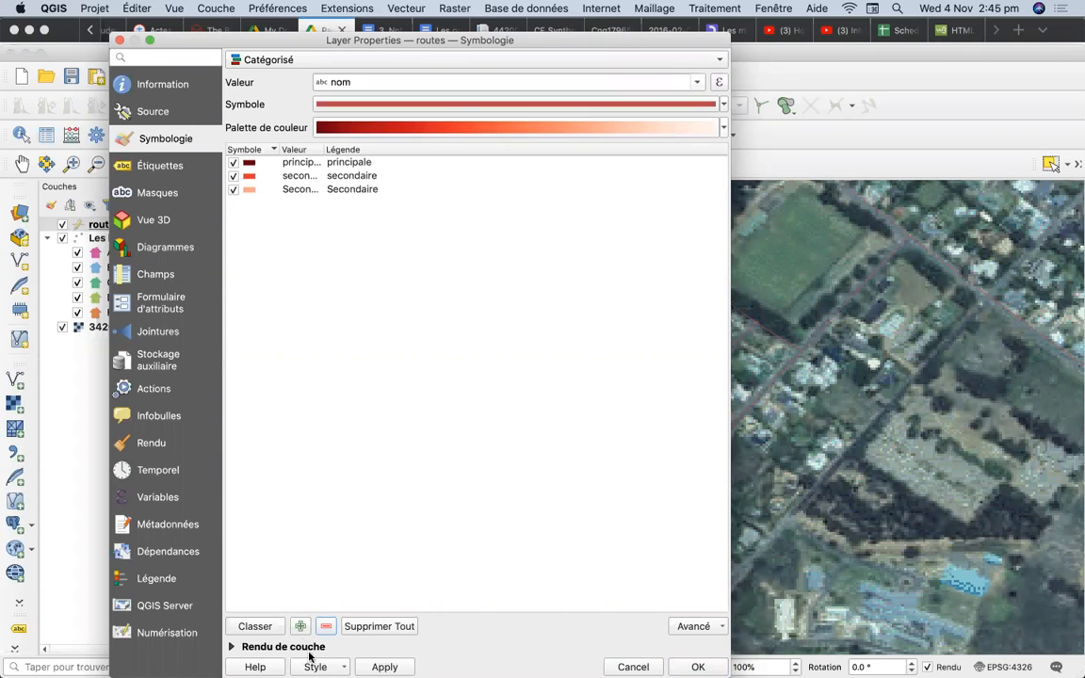
{"action": "left_click", "coordinate": [384, 667]}
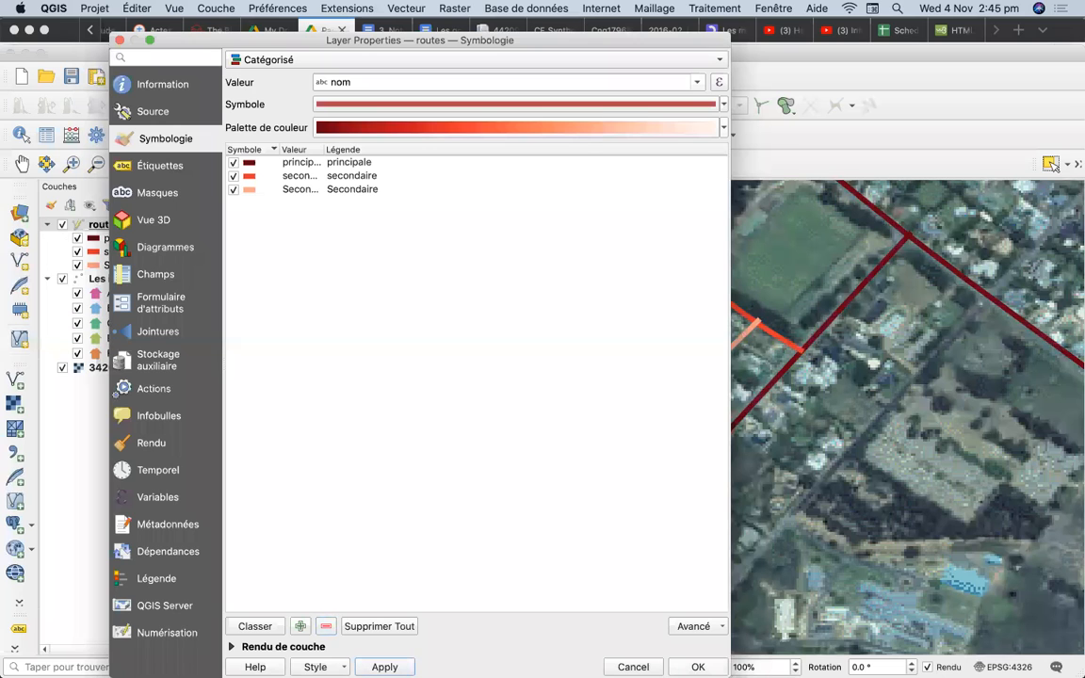
{"action": "left_click", "coordinate": [698, 666]}
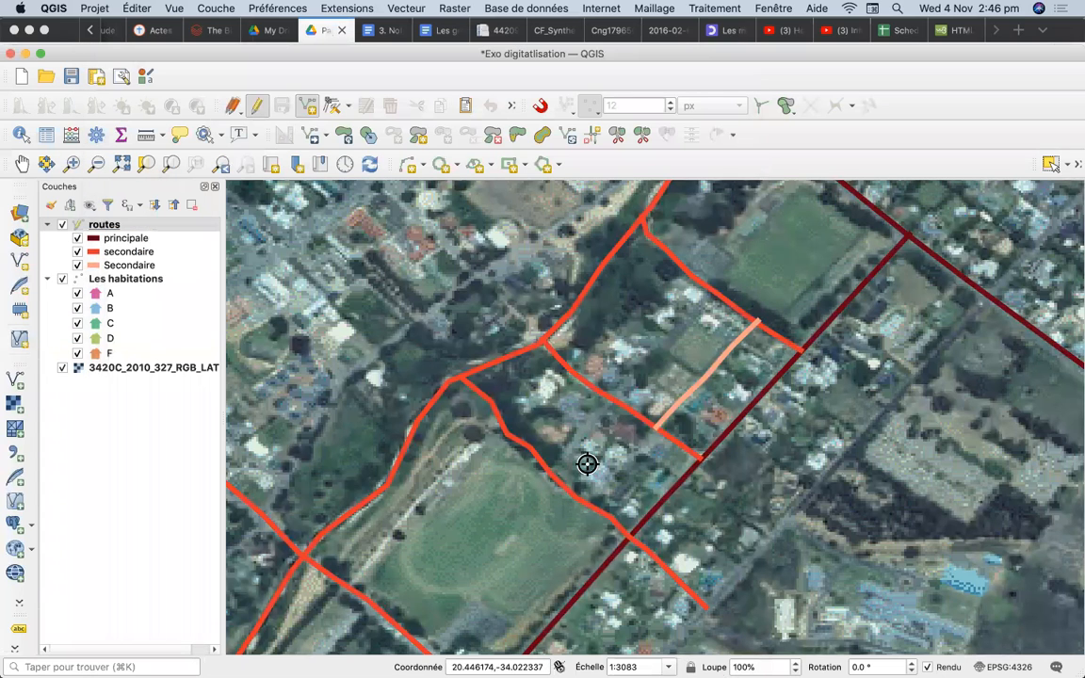
Step: Reopen the routes layer's symbology and open the settings of its shared line symbol
{"action": "left_click", "coordinate": [100, 229]}
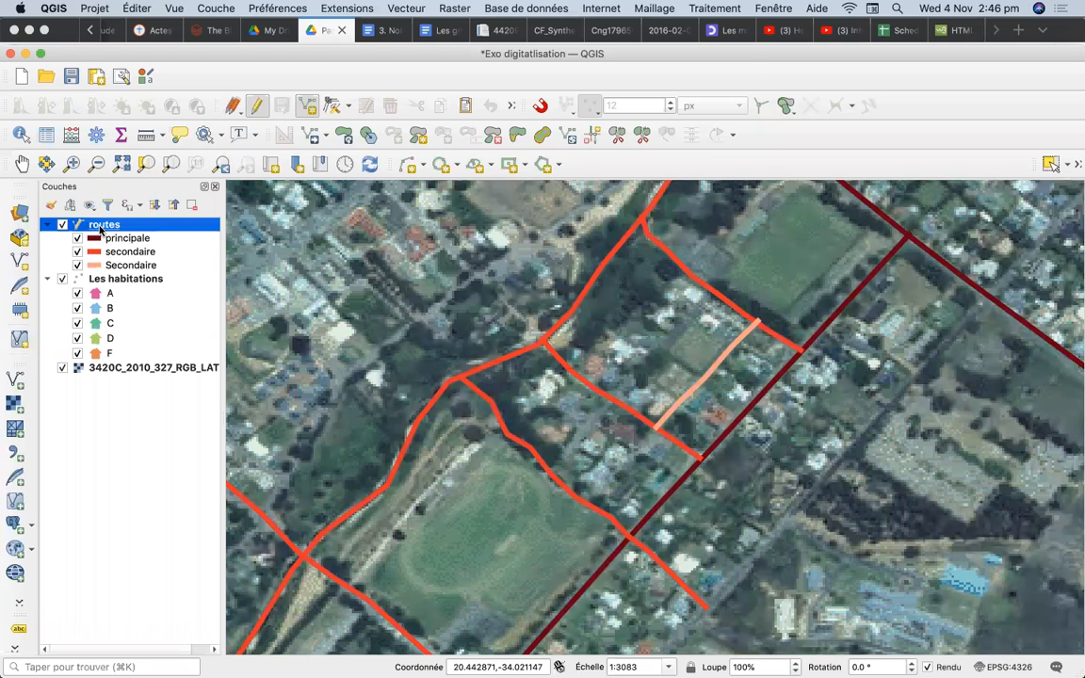
{"action": "double_click", "coordinate": [99, 229]}
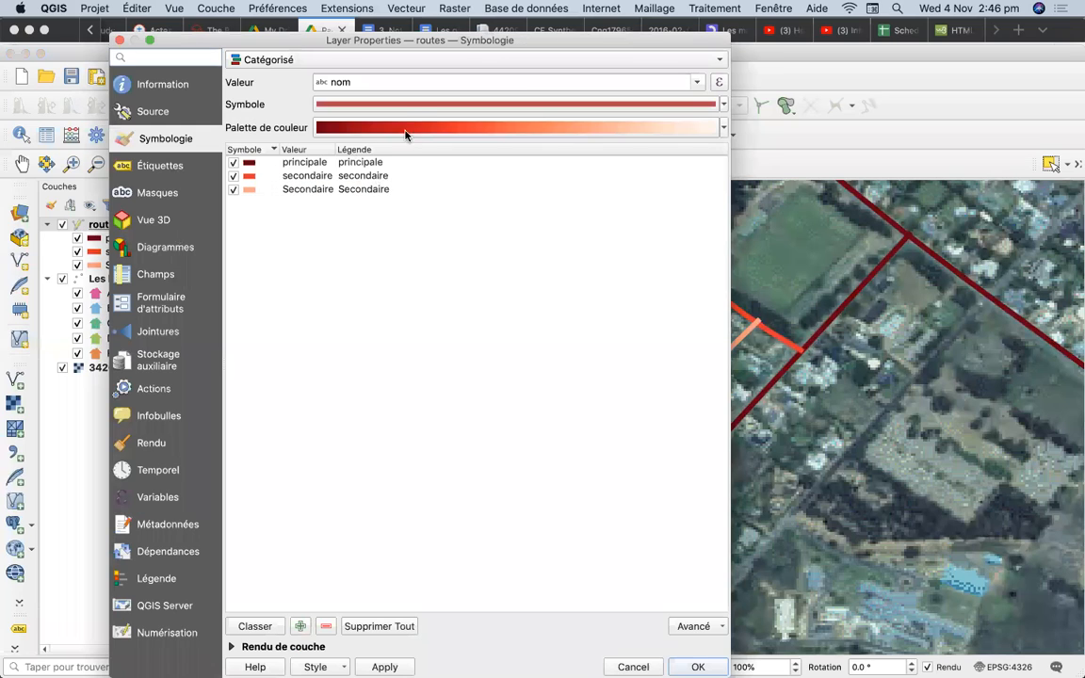
{"action": "left_click", "coordinate": [419, 105]}
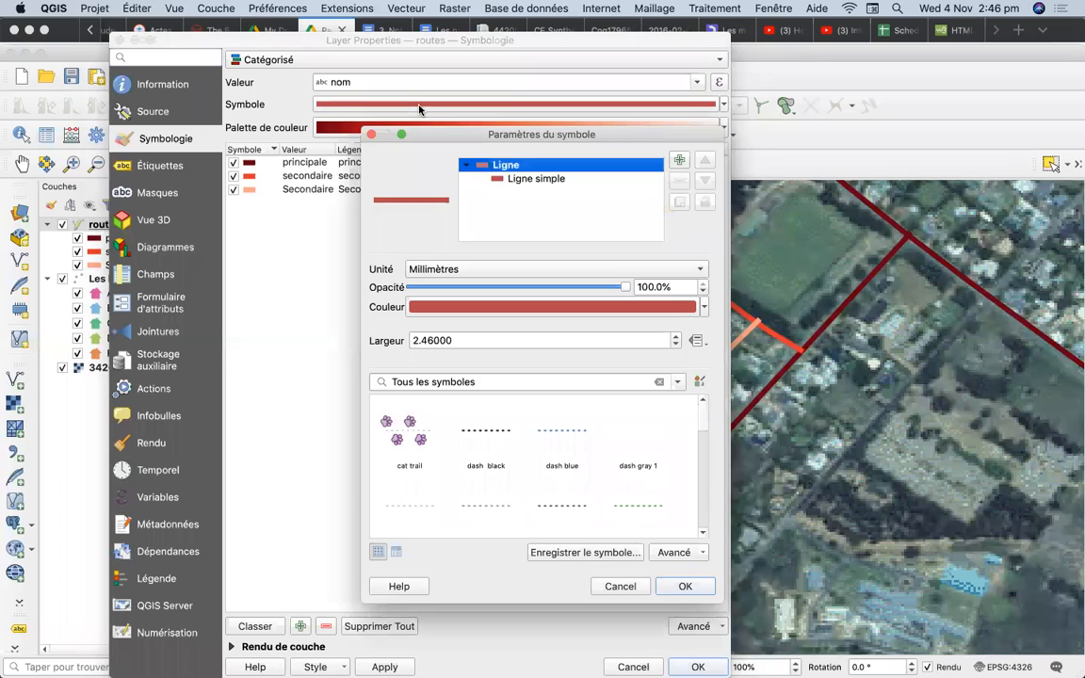
Step: Set the line width of the routes layer's symbol to 1.06 mm and accept the layer properties
{"action": "left_click", "coordinate": [675, 345]}
{"action": "left_click", "coordinate": [675, 345]}
{"action": "left_click", "coordinate": [675, 345]}
{"action": "left_click", "coordinate": [675, 345]}
{"action": "left_click", "coordinate": [676, 345]}
{"action": "left_click", "coordinate": [675, 345]}
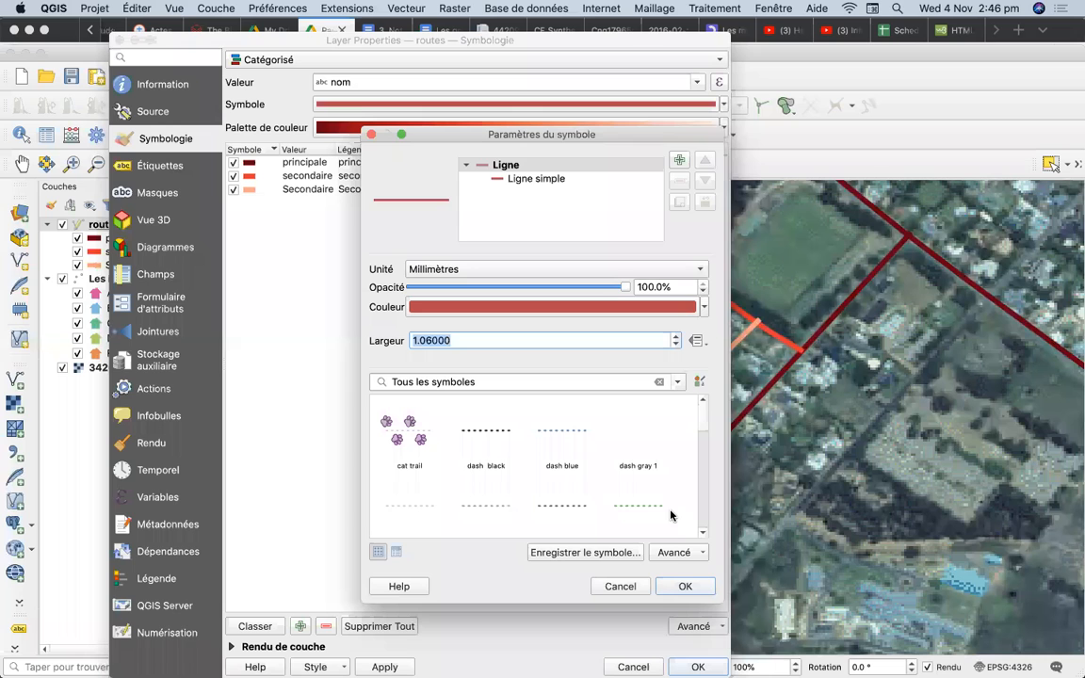
{"action": "left_click", "coordinate": [685, 586]}
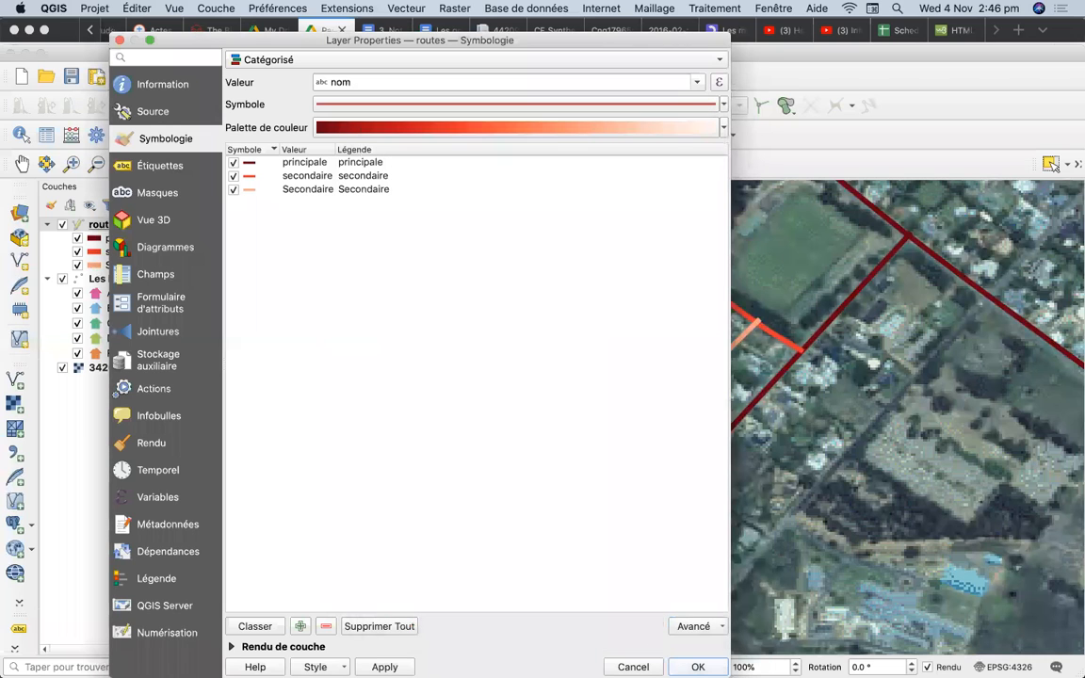
{"action": "left_click", "coordinate": [697, 667]}
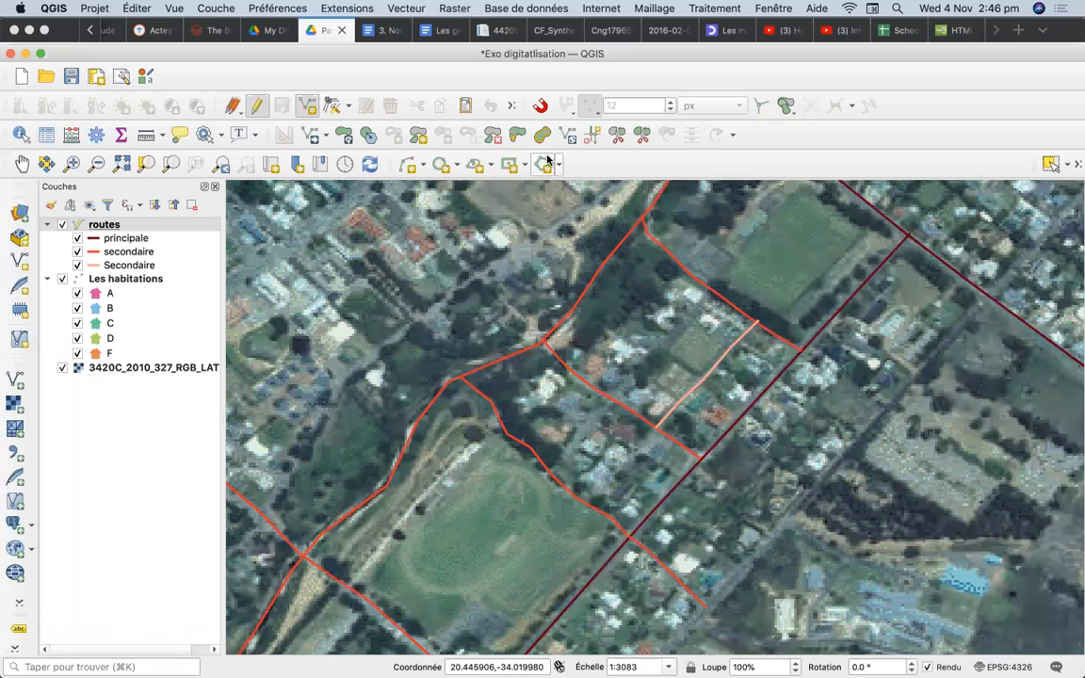
{"action": "left_click", "coordinate": [539, 106]}
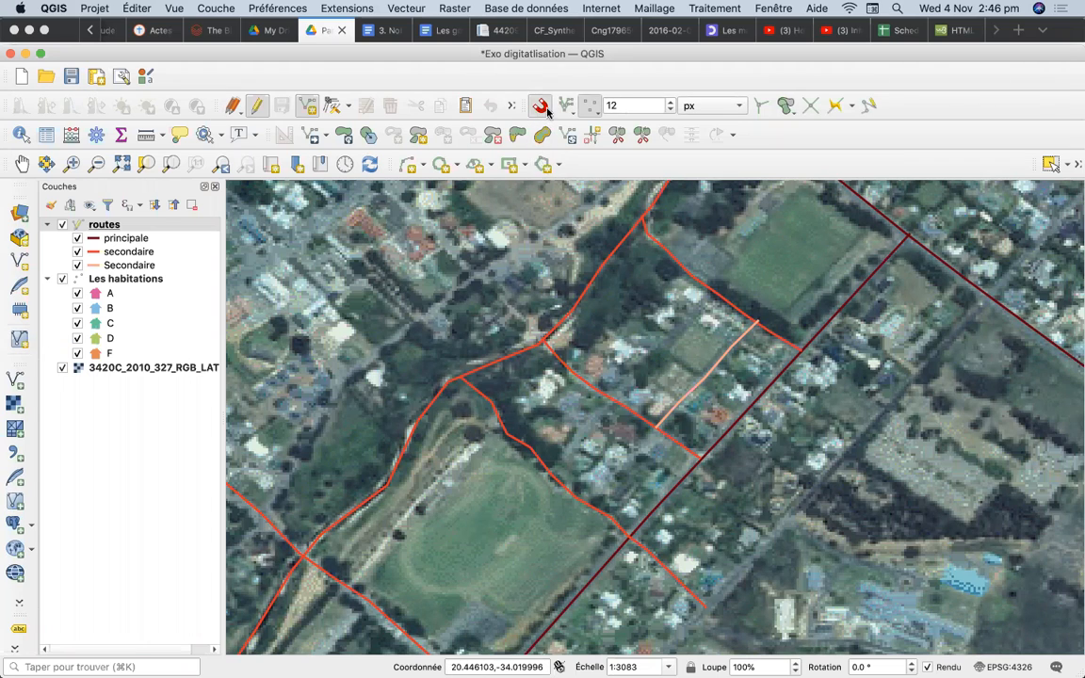
{"action": "left_click", "coordinate": [540, 107]}
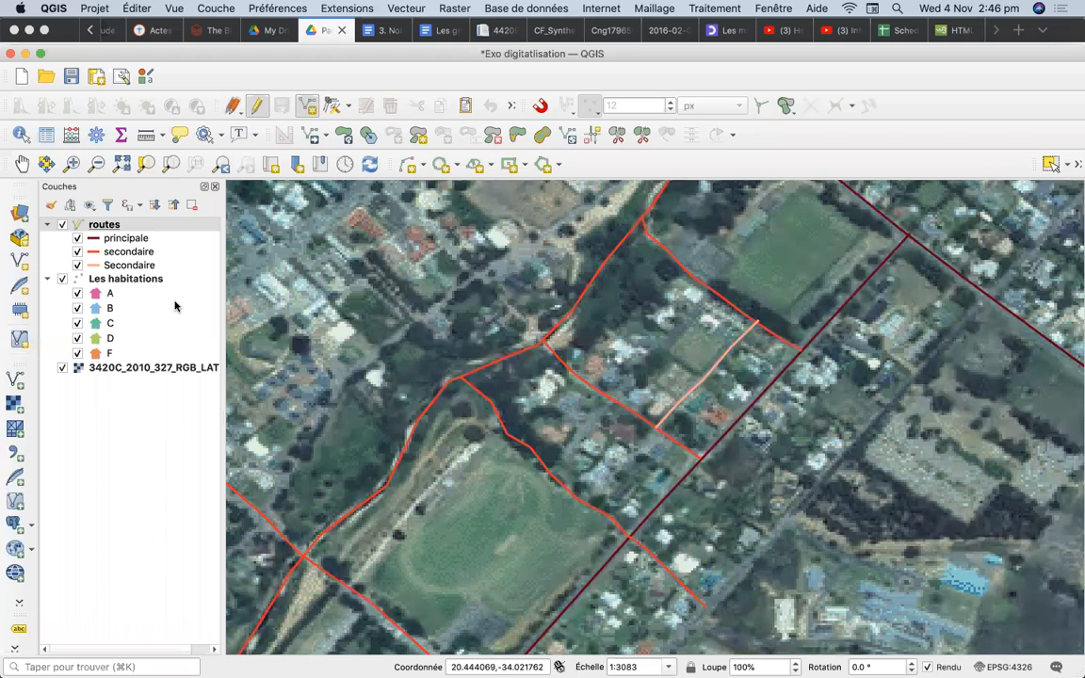
Step: Start editing the Les habitations layer and add a point on the white building below the road junction with id 9, nom G and nbre hbts 6
{"action": "left_click", "coordinate": [110, 280]}
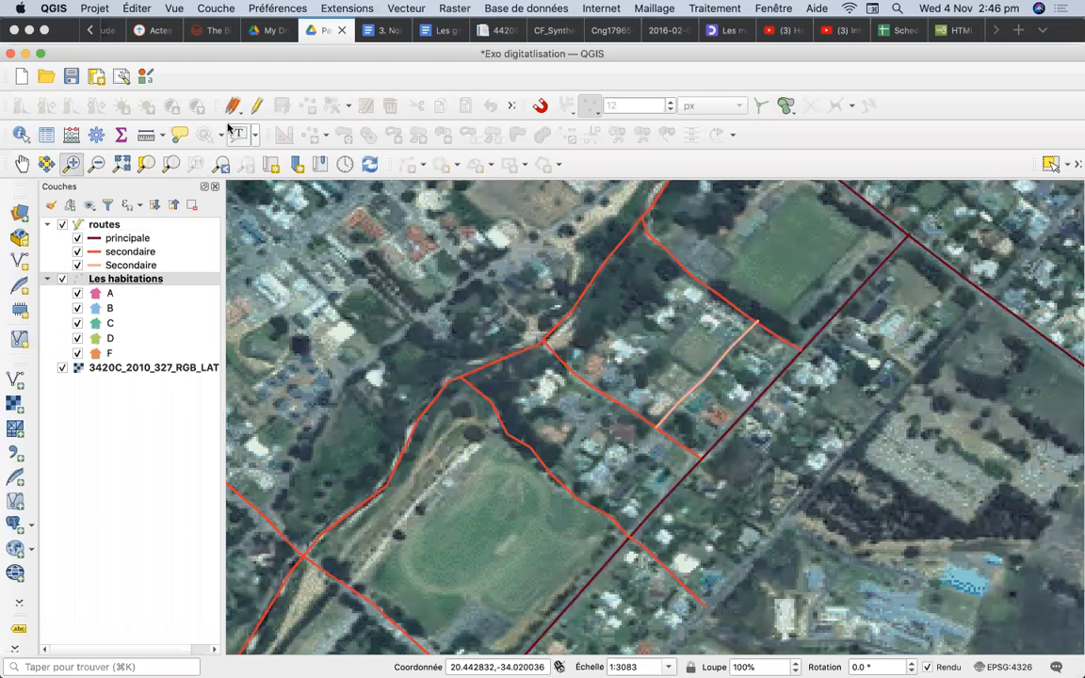
{"action": "left_click", "coordinate": [256, 105]}
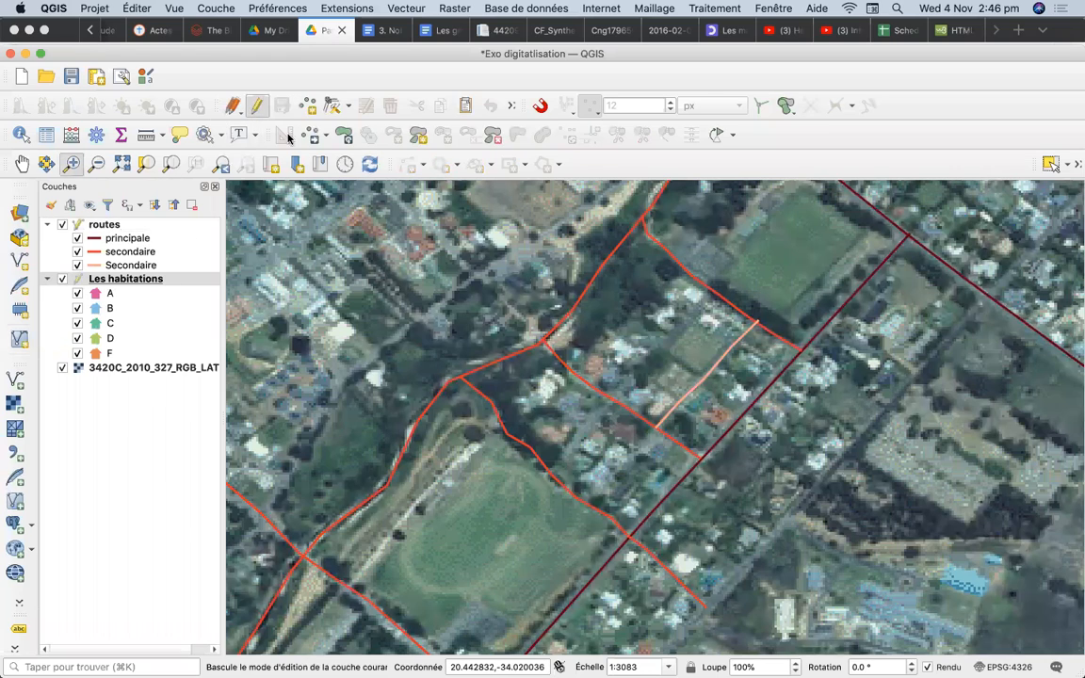
{"action": "left_click", "coordinate": [548, 390]}
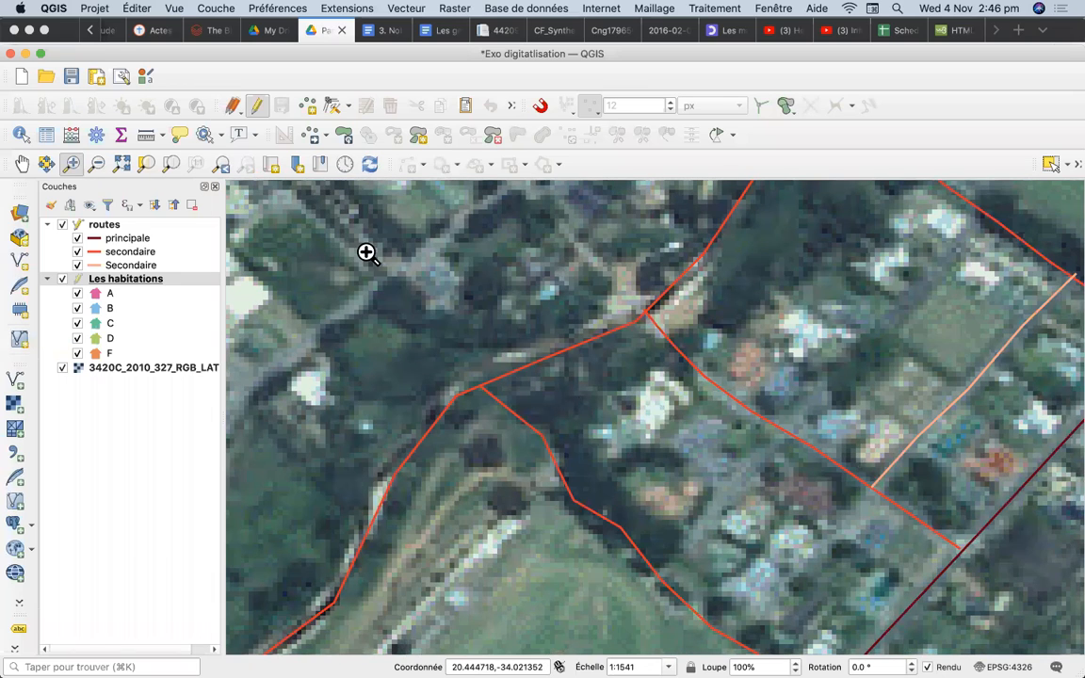
{"action": "left_click", "coordinate": [307, 106]}
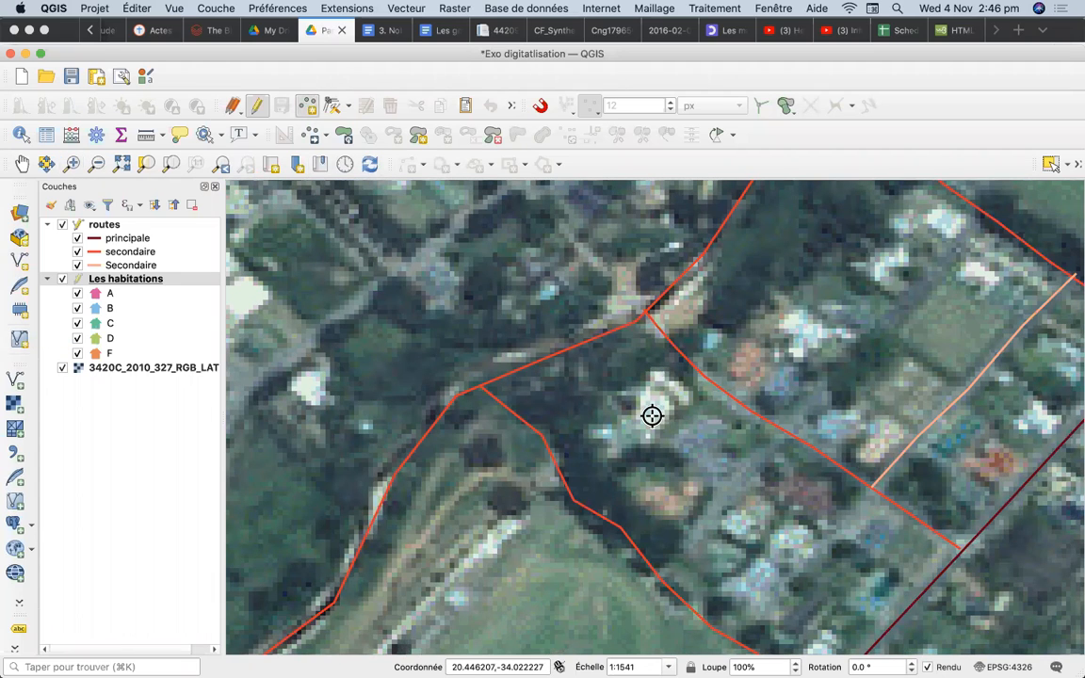
{"action": "left_click", "coordinate": [586, 370]}
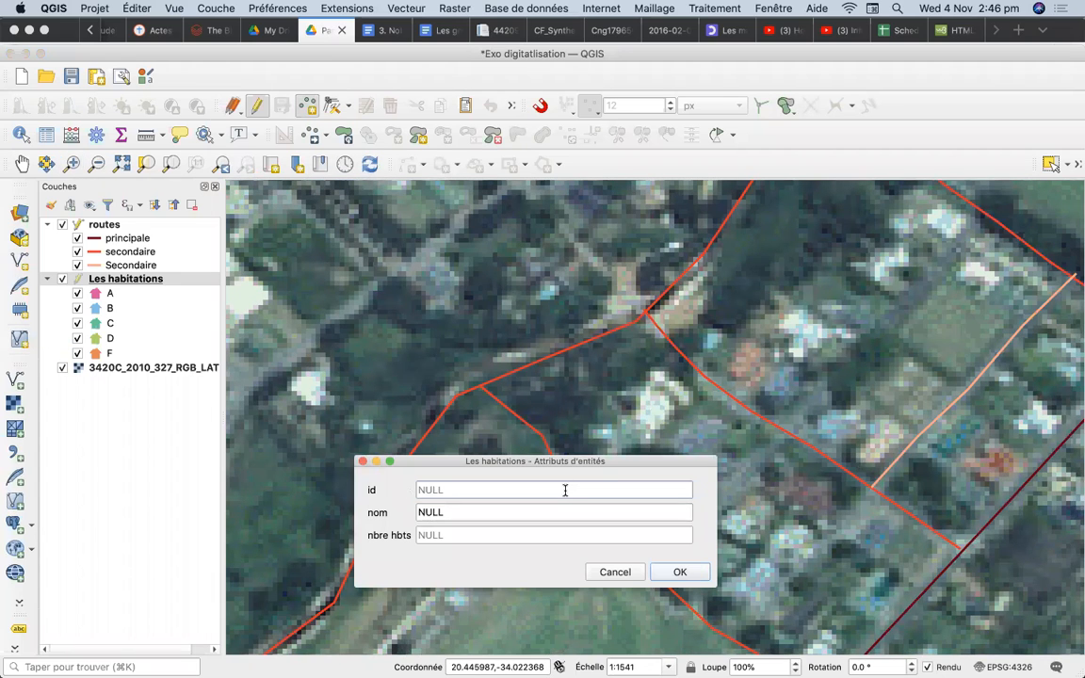
{"action": "type", "text": "9"}
{"action": "left_click", "coordinate": [461, 513]}
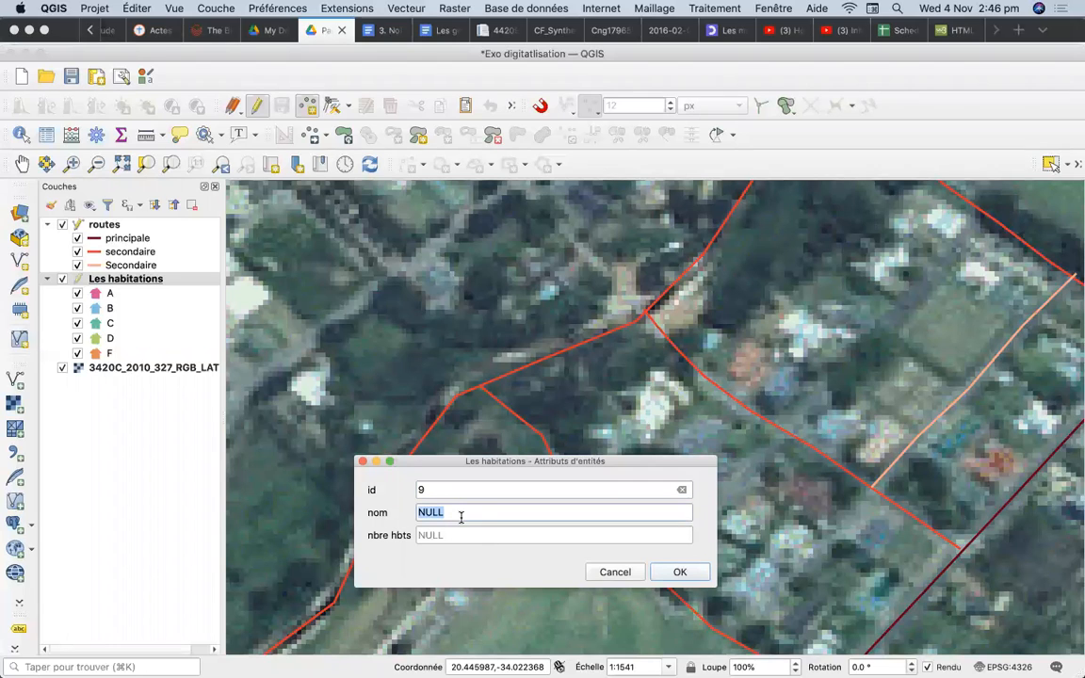
{"action": "type", "text": "G"}
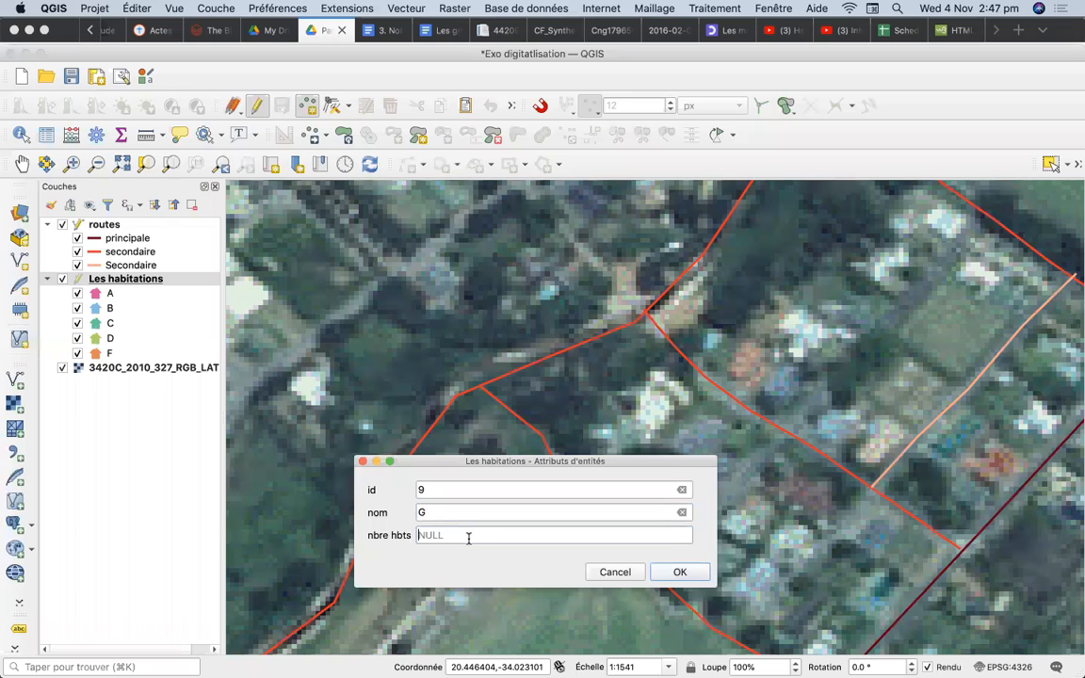
{"action": "type", "text": "6"}
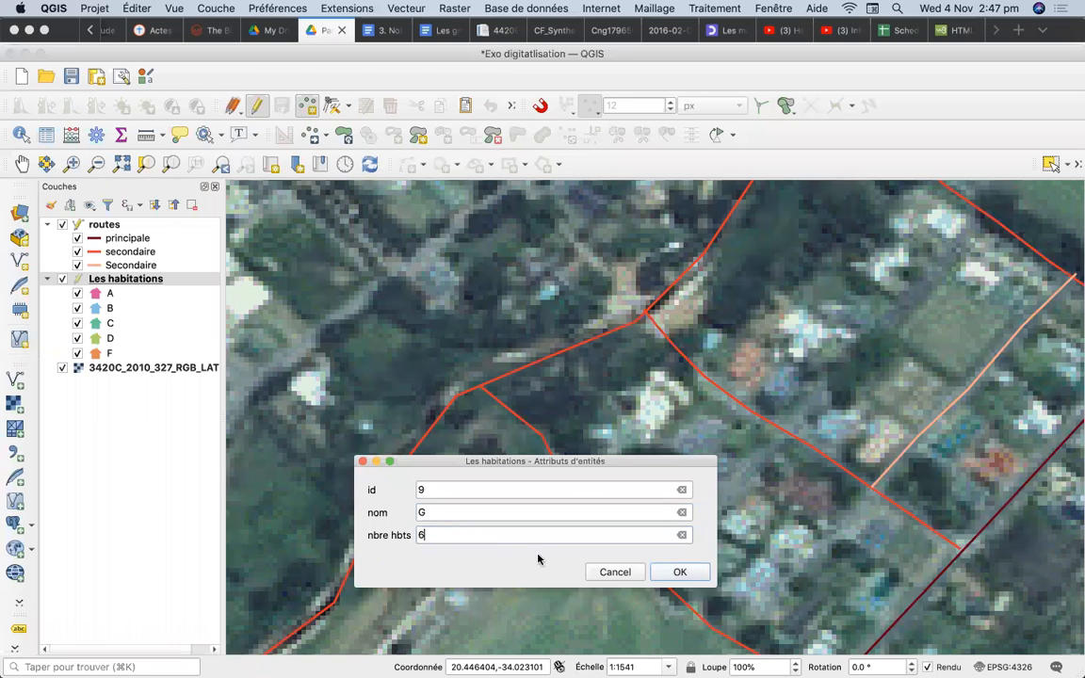
{"action": "left_click", "coordinate": [697, 572]}
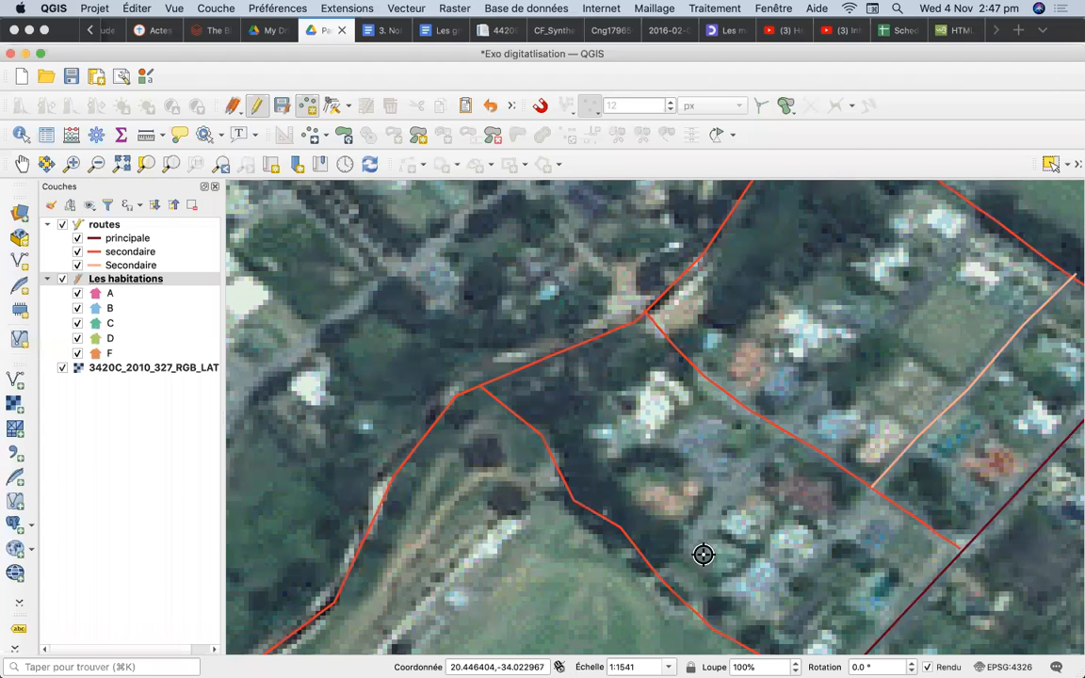
Step: Add a dwelling point southeast of dwelling G with id 10, nom H and nbre hbts 2
{"action": "left_click", "coordinate": [775, 532]}
{"action": "type", "text": "1"}
{"action": "left_click", "coordinate": [501, 527]}
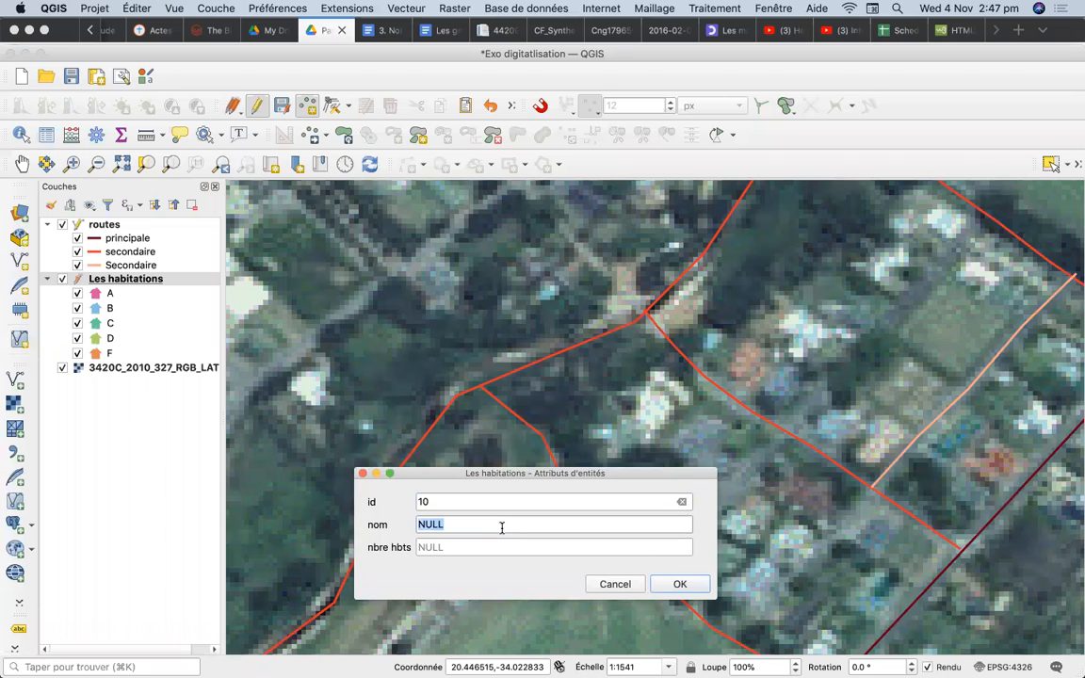
{"action": "type", "text": "H"}
{"action": "left_click", "coordinate": [465, 548]}
{"action": "type", "text": "2"}
{"action": "left_click", "coordinate": [680, 584]}
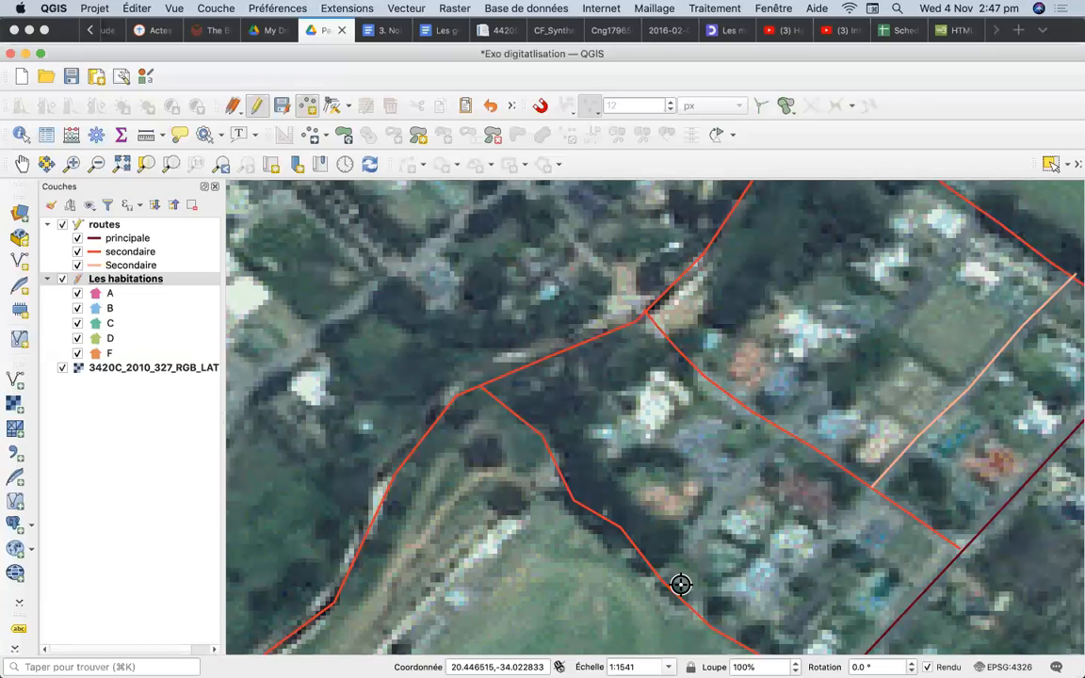
Step: Add a dwelling point on the building just east of dwelling H with id 11, nom I and nbre hbts 3
{"action": "left_click", "coordinate": [781, 540]}
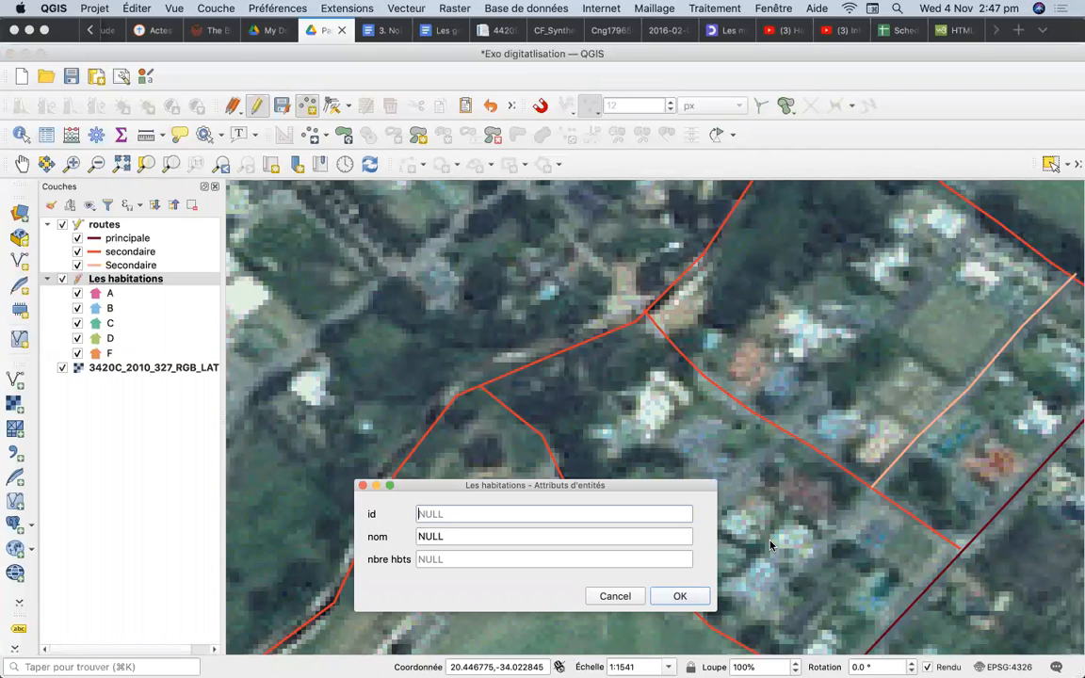
{"action": "type", "text": "11"}
{"action": "key", "text": "Tab"}
{"action": "type", "text": "I"}
{"action": "left_click", "coordinate": [473, 562]}
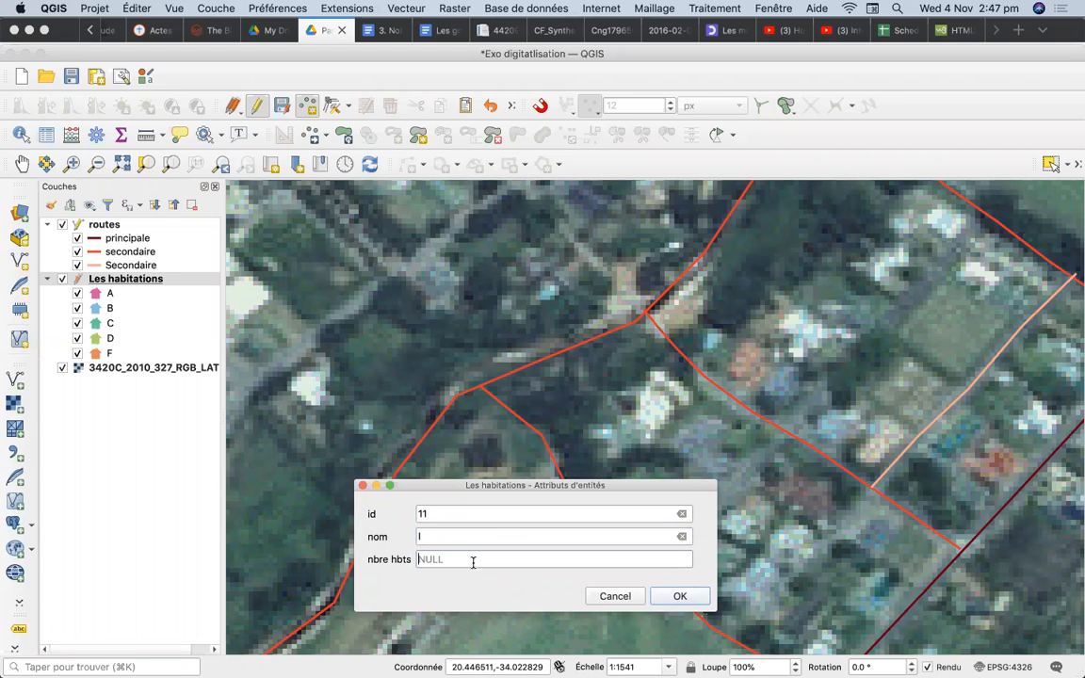
{"action": "type", "text": "3"}
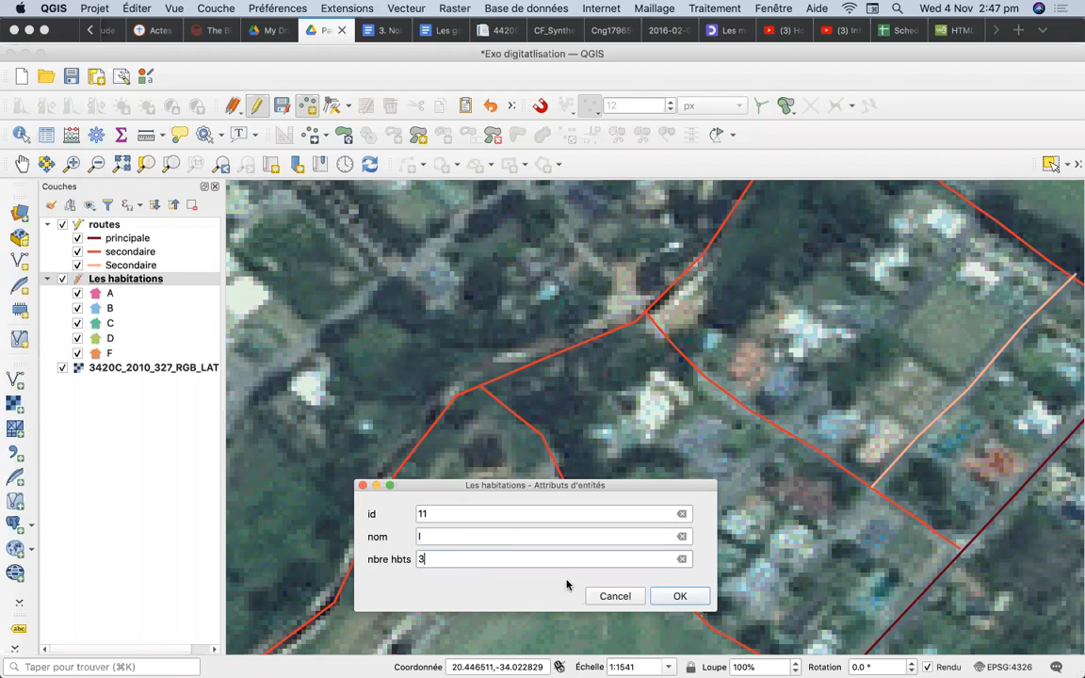
{"action": "left_click", "coordinate": [675, 595]}
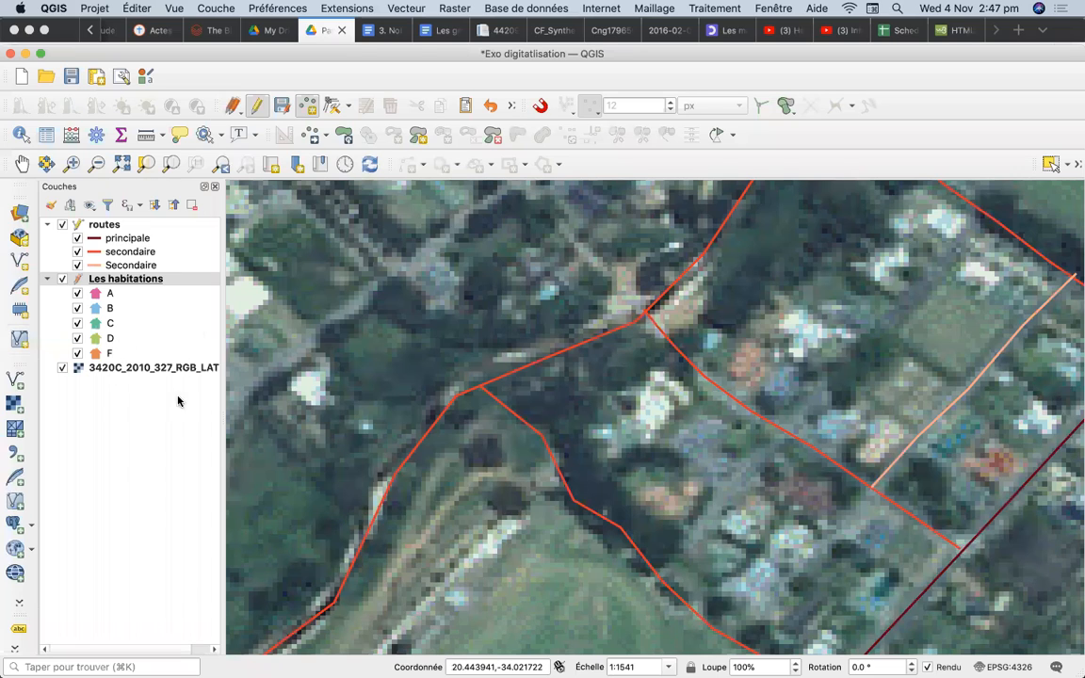
Step: Save the edits made to the Les habitations layer and end its editing mode
{"action": "left_click", "coordinate": [96, 164]}
{"action": "left_click", "coordinate": [607, 396]}
{"action": "left_click", "coordinate": [586, 482]}
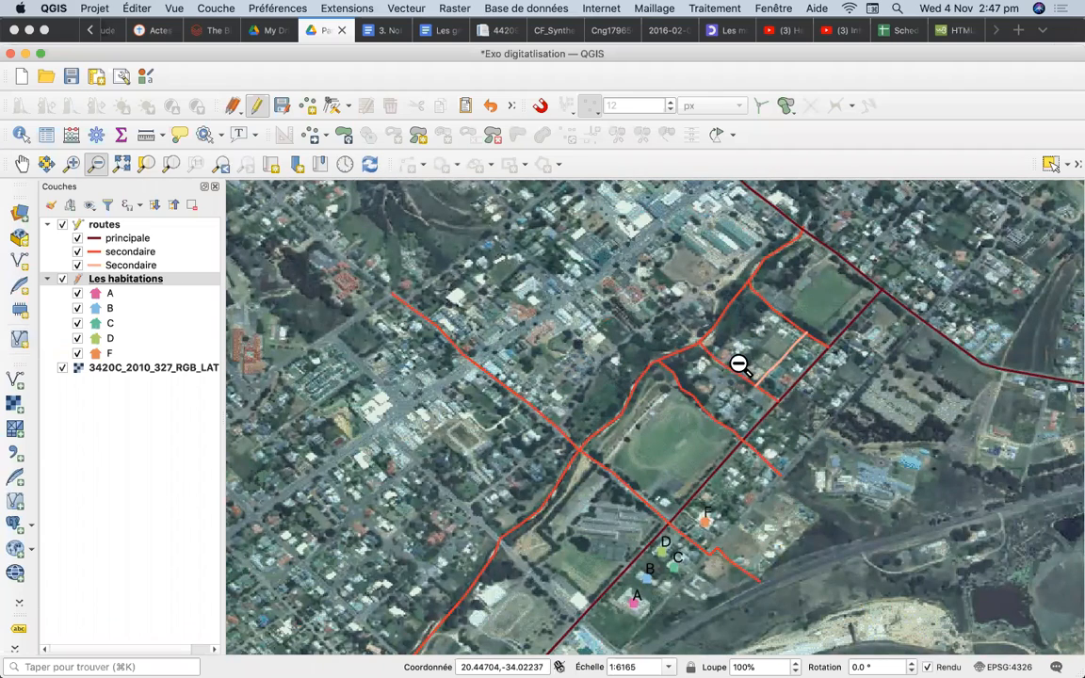
{"action": "left_click", "coordinate": [127, 279]}
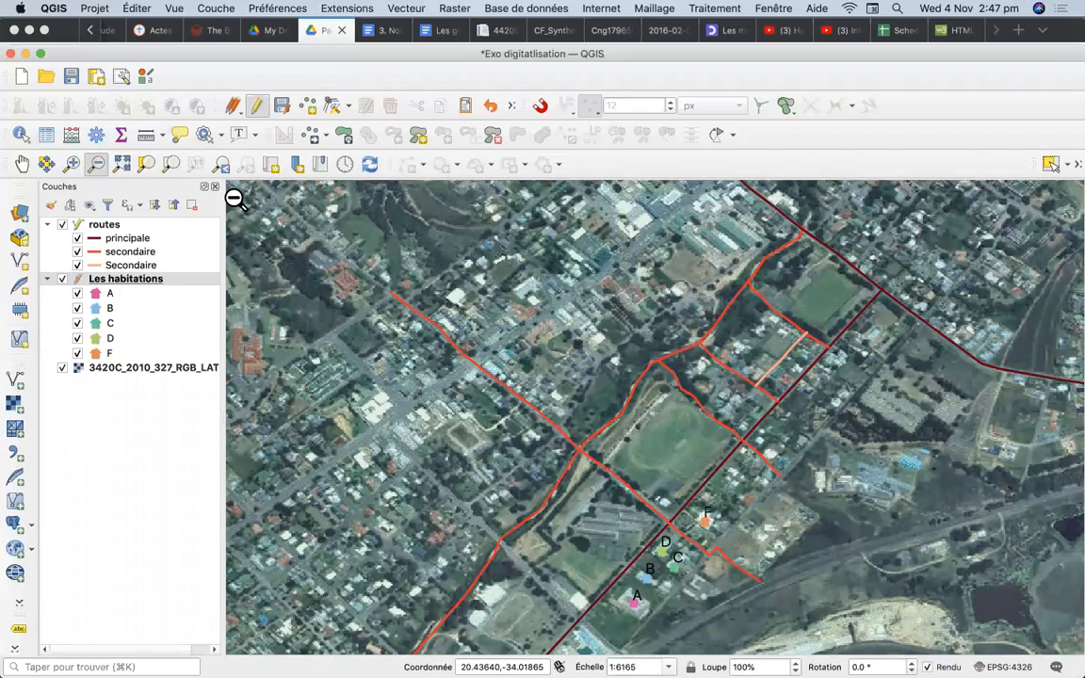
{"action": "left_click", "coordinate": [283, 107]}
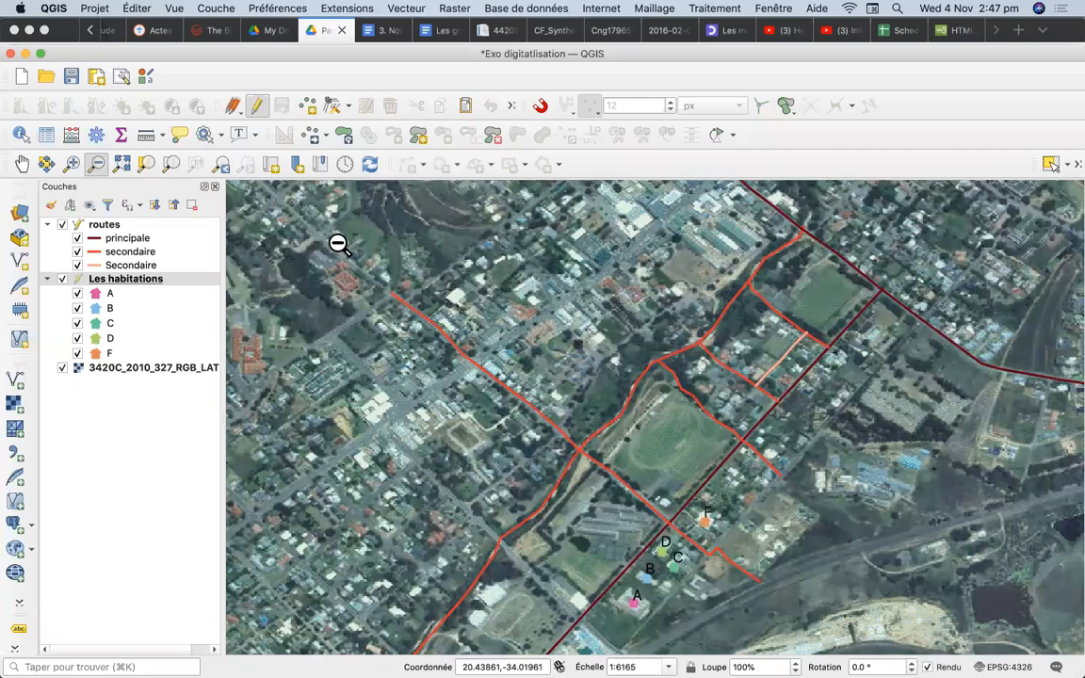
{"action": "left_click", "coordinate": [254, 108]}
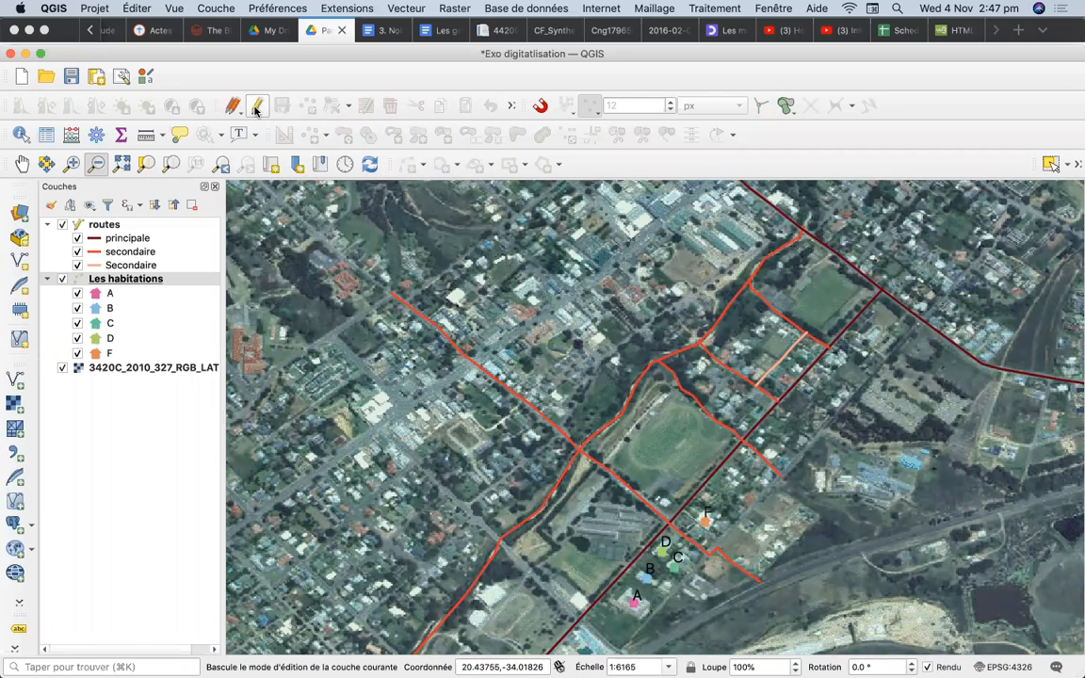
Step: Reclassify the Les habitations categories by nom, remove the catch-all "toutes ..." category and apply the symbology
{"action": "left_click", "coordinate": [586, 387]}
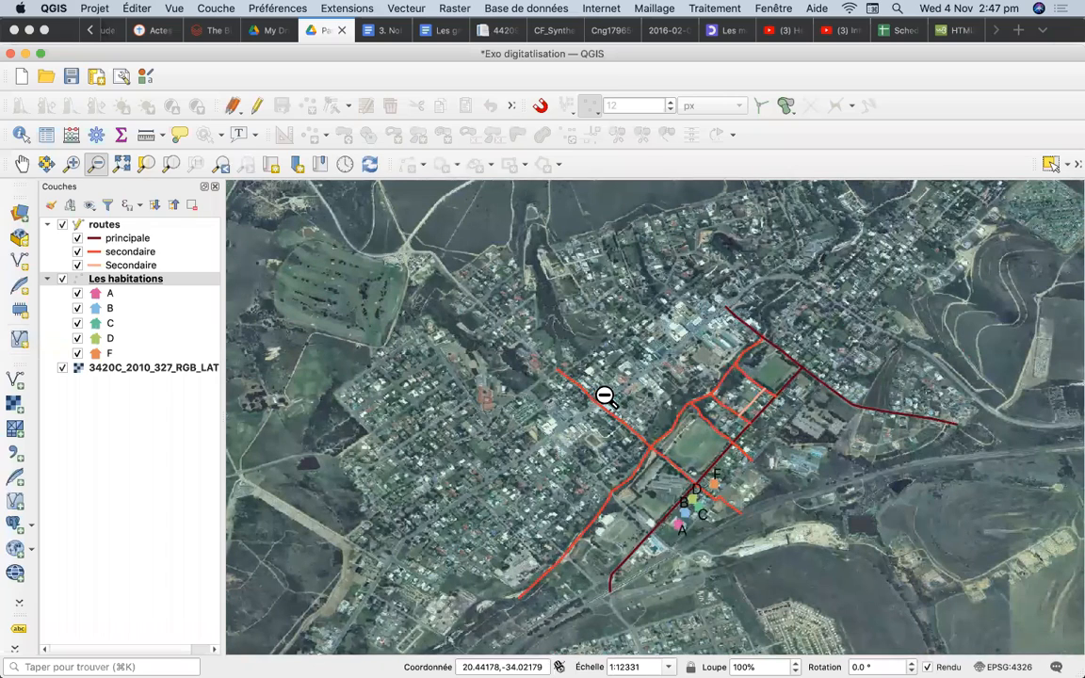
{"action": "left_click", "coordinate": [71, 164]}
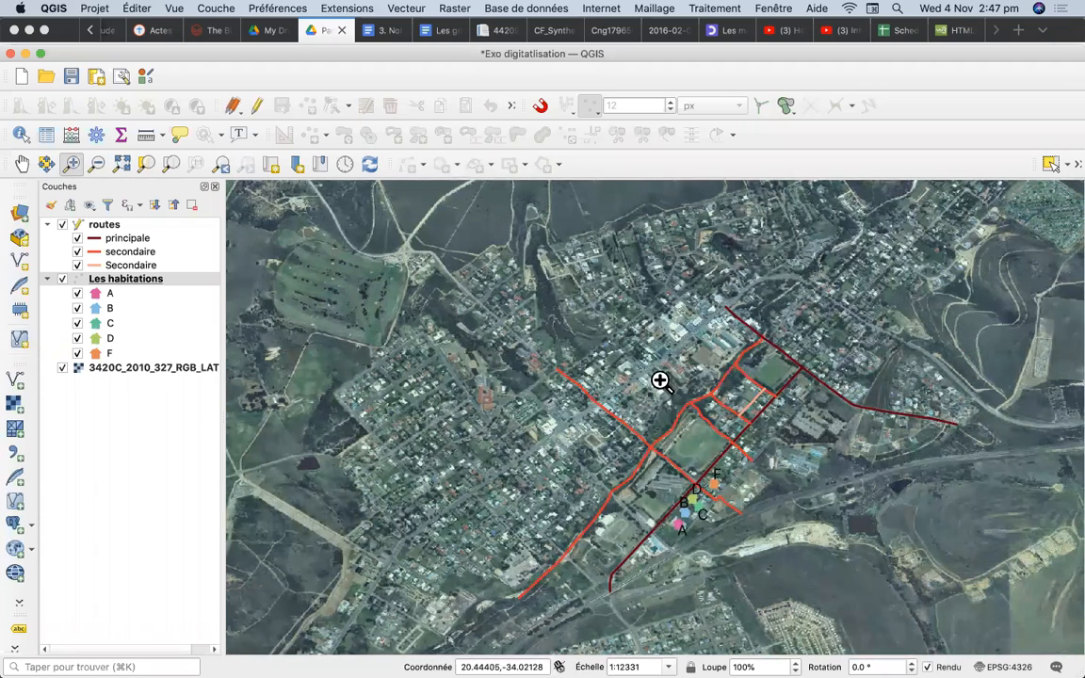
{"action": "left_click_drag", "start_coordinate": [663, 360], "coordinate": [777, 511]}
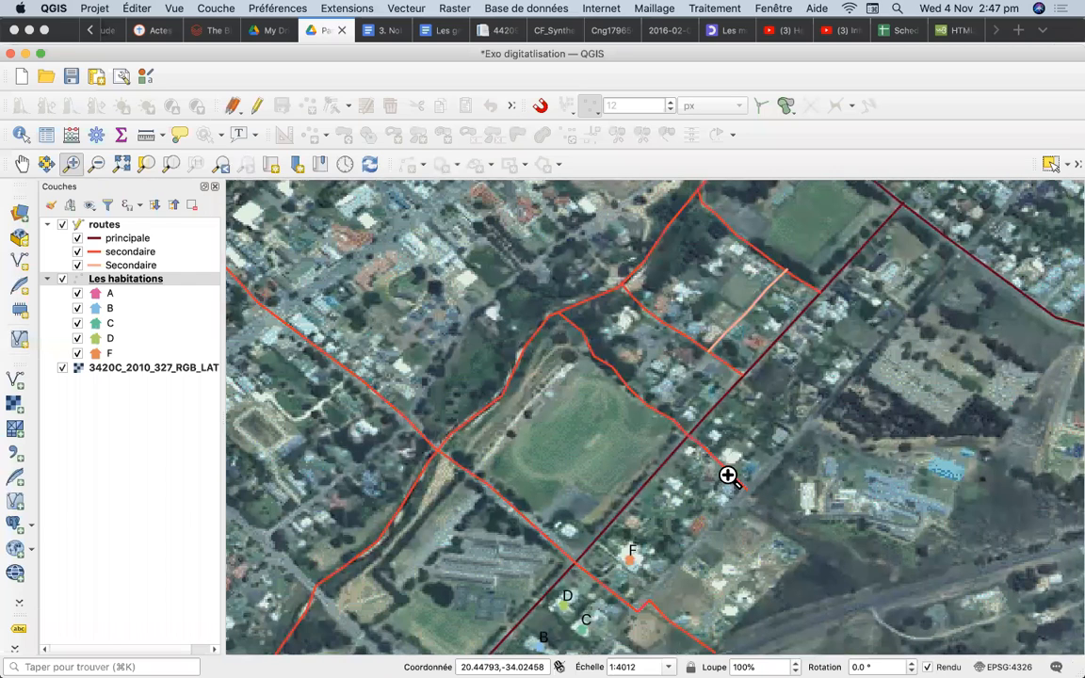
{"action": "left_click", "coordinate": [133, 280]}
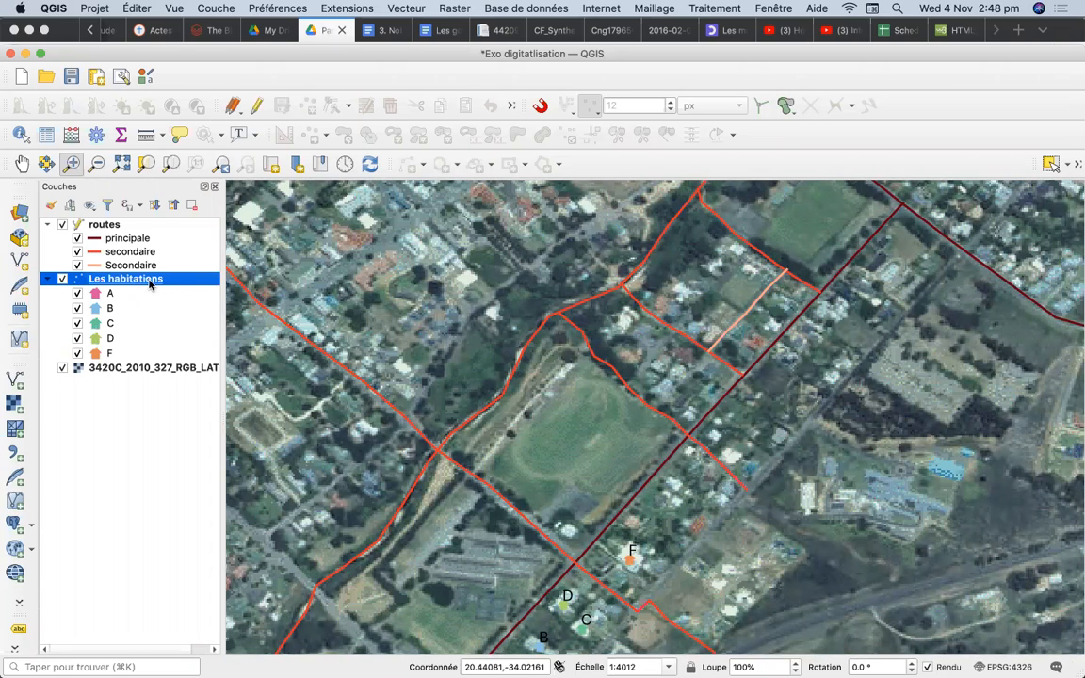
{"action": "double_click", "coordinate": [149, 283]}
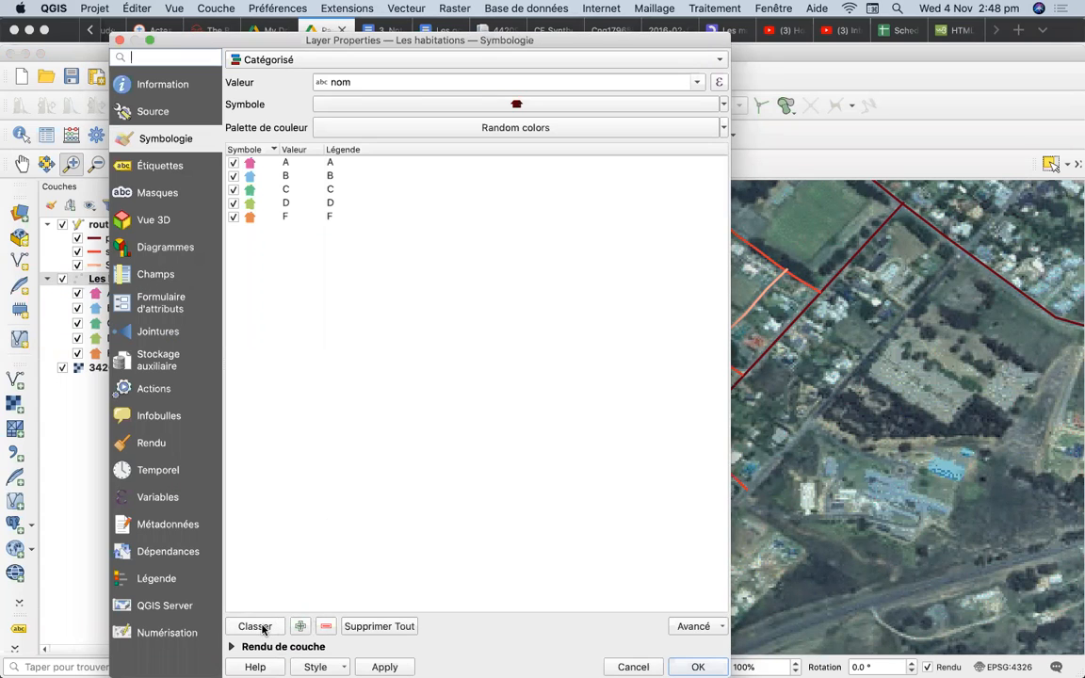
{"action": "left_click", "coordinate": [254, 626]}
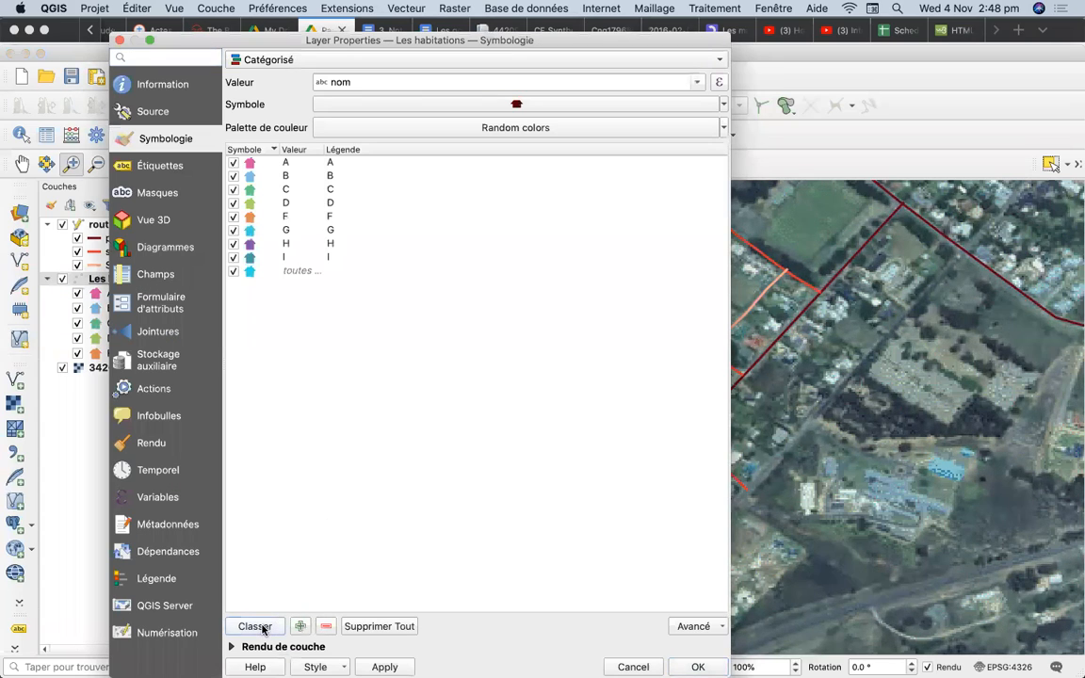
{"action": "left_click", "coordinate": [257, 275]}
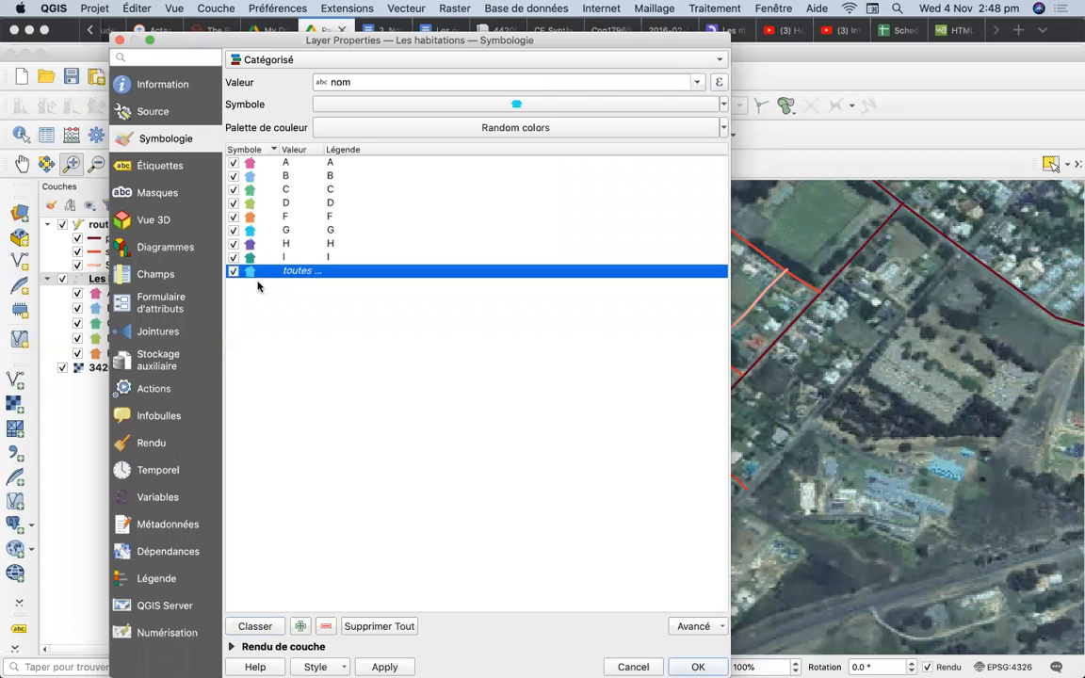
{"action": "left_click", "coordinate": [325, 626]}
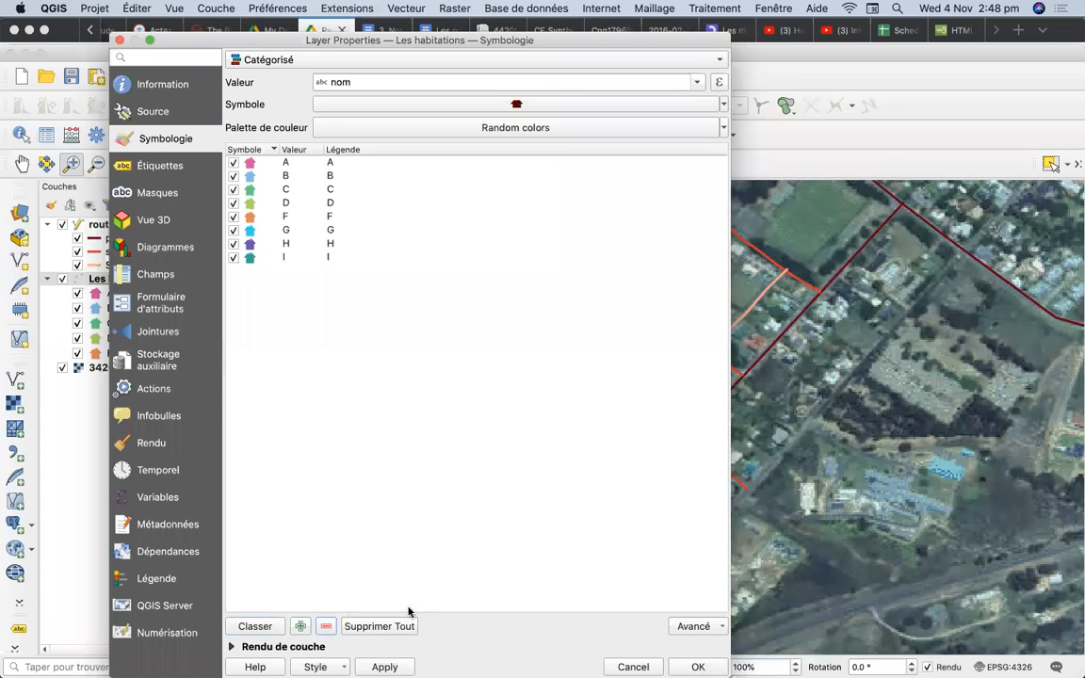
{"action": "left_click", "coordinate": [385, 666]}
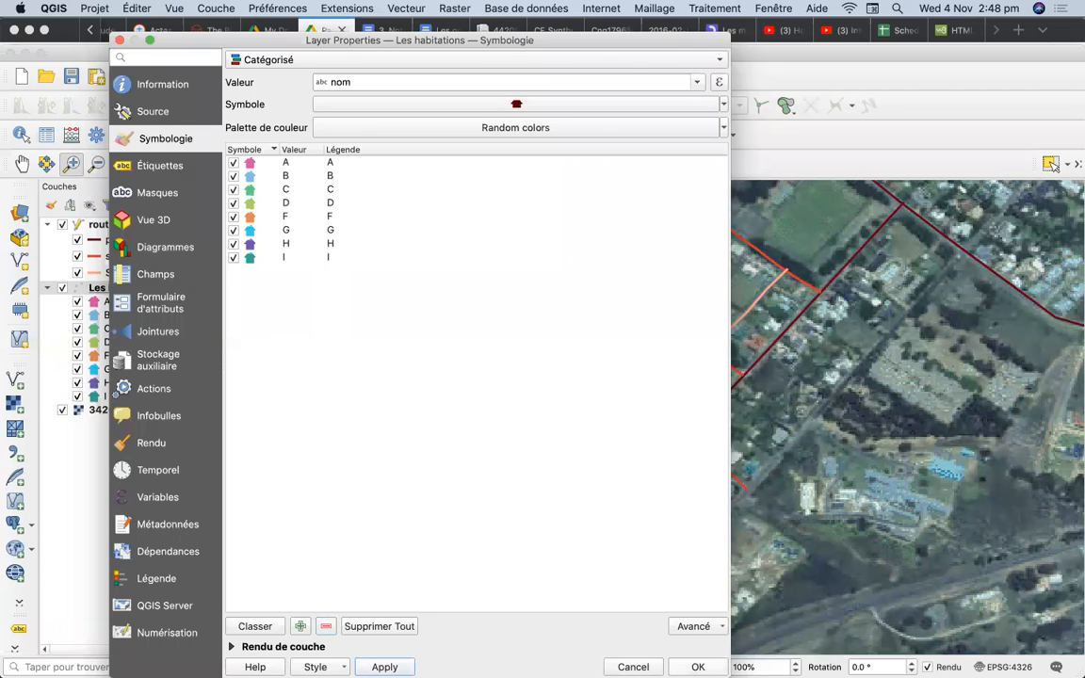
{"action": "left_click", "coordinate": [697, 667]}
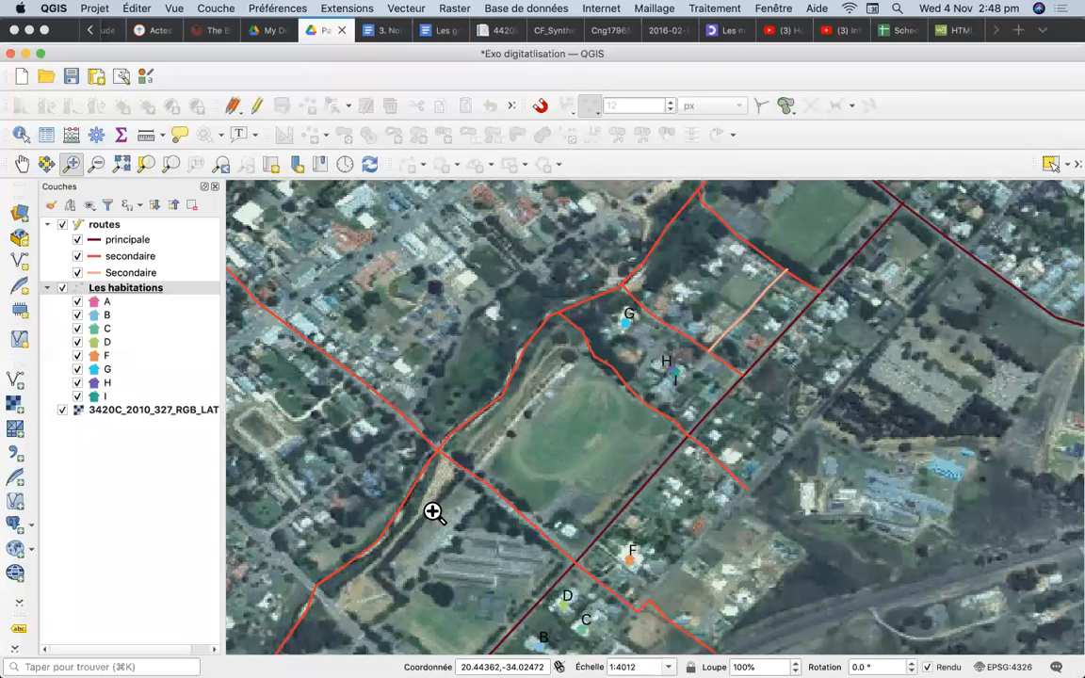
{"action": "left_click", "coordinate": [22, 164]}
{"action": "left_click_drag", "start_coordinate": [430, 568], "coordinate": [425, 458]}
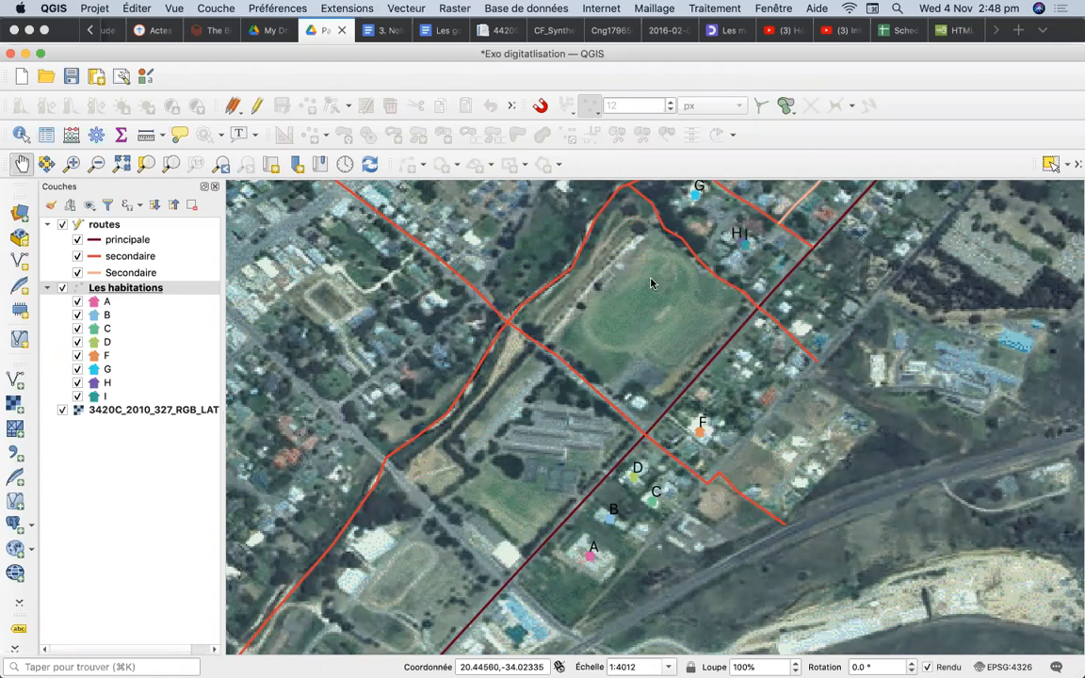
{"action": "left_click_drag", "start_coordinate": [649, 282], "coordinate": [518, 415]}
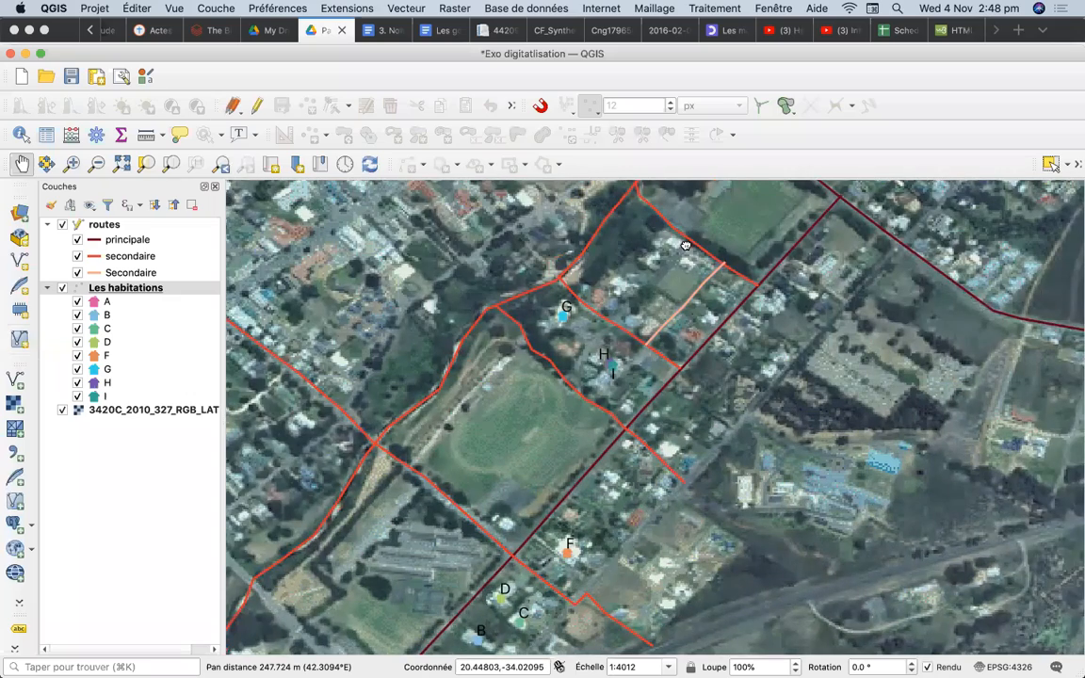
{"action": "left_click_drag", "start_coordinate": [692, 242], "coordinate": [648, 294]}
{"action": "left_click_drag", "start_coordinate": [507, 497], "coordinate": [581, 394]}
{"action": "left_click_drag", "start_coordinate": [534, 442], "coordinate": [583, 384]}
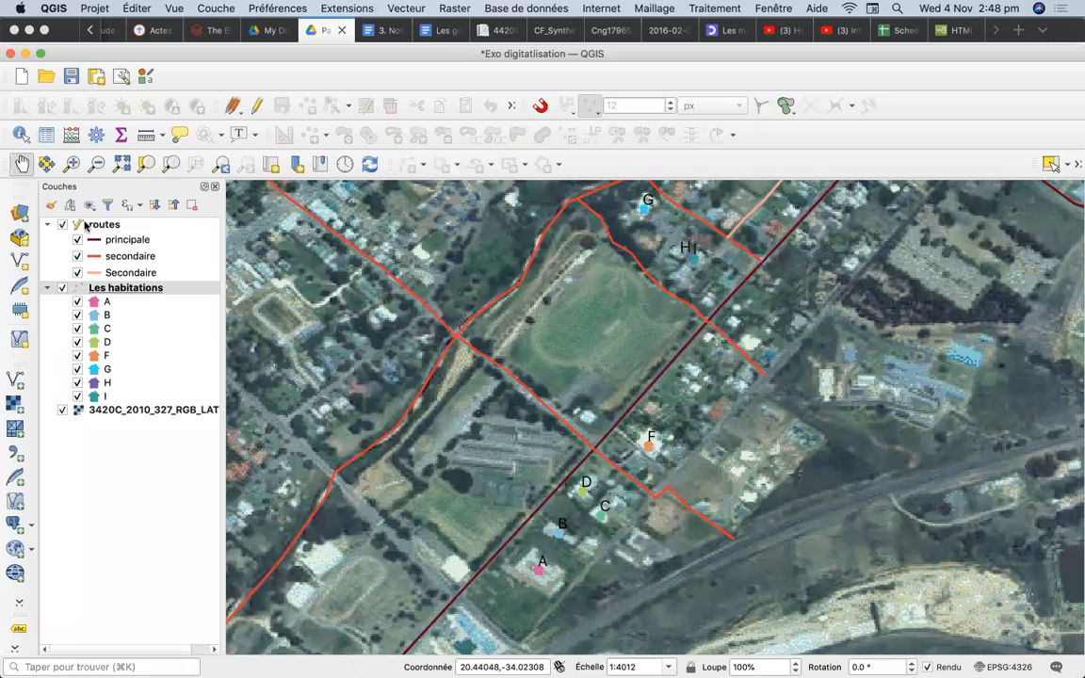
{"action": "left_click", "coordinate": [20, 262]}
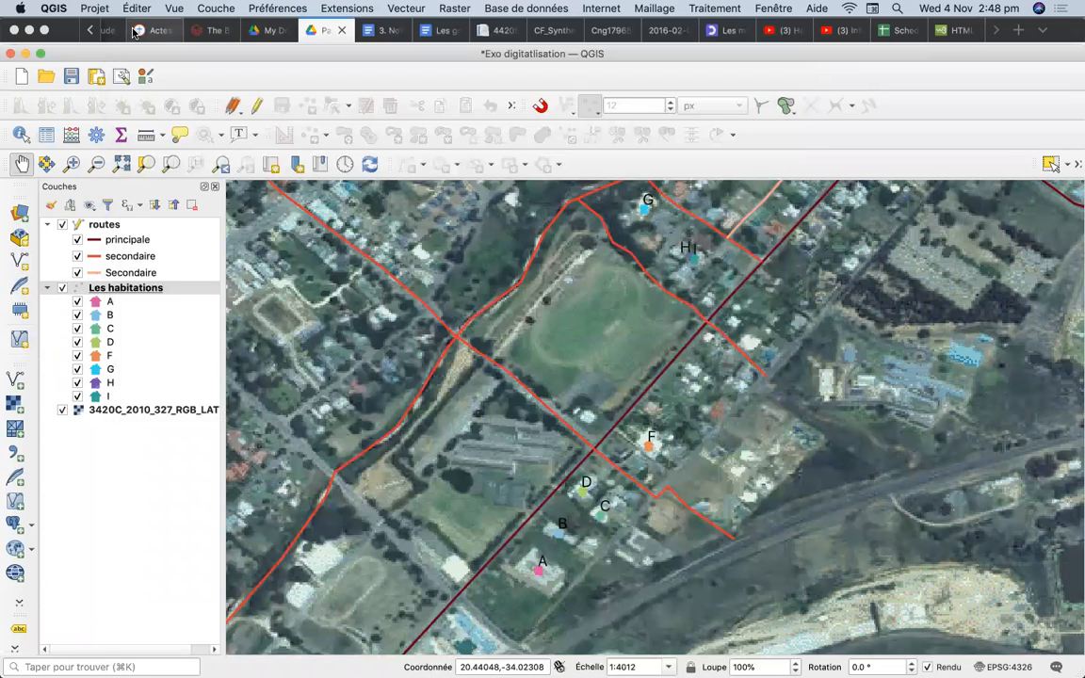
{"action": "left_click", "coordinate": [133, 25]}
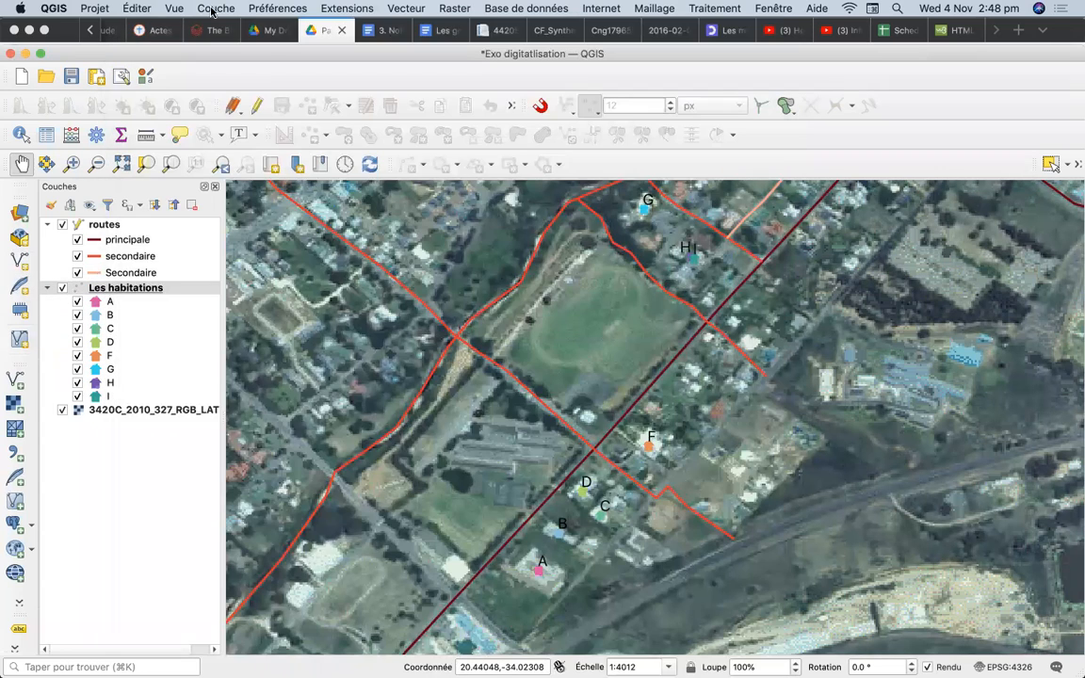
Step: Start a new shapefile layer saved as Campus et terrains de jeux in the Projet 2 folder, with geometry type Polygone
{"action": "left_click", "coordinate": [214, 9]}
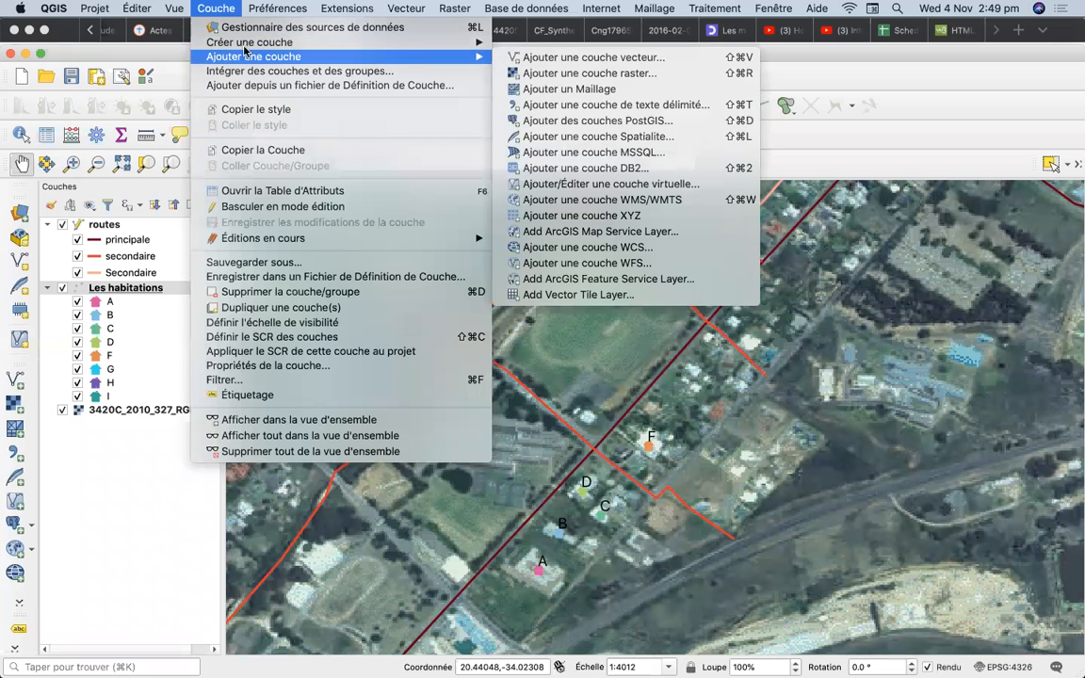
{"action": "mouse_move", "coordinate": [259, 44]}
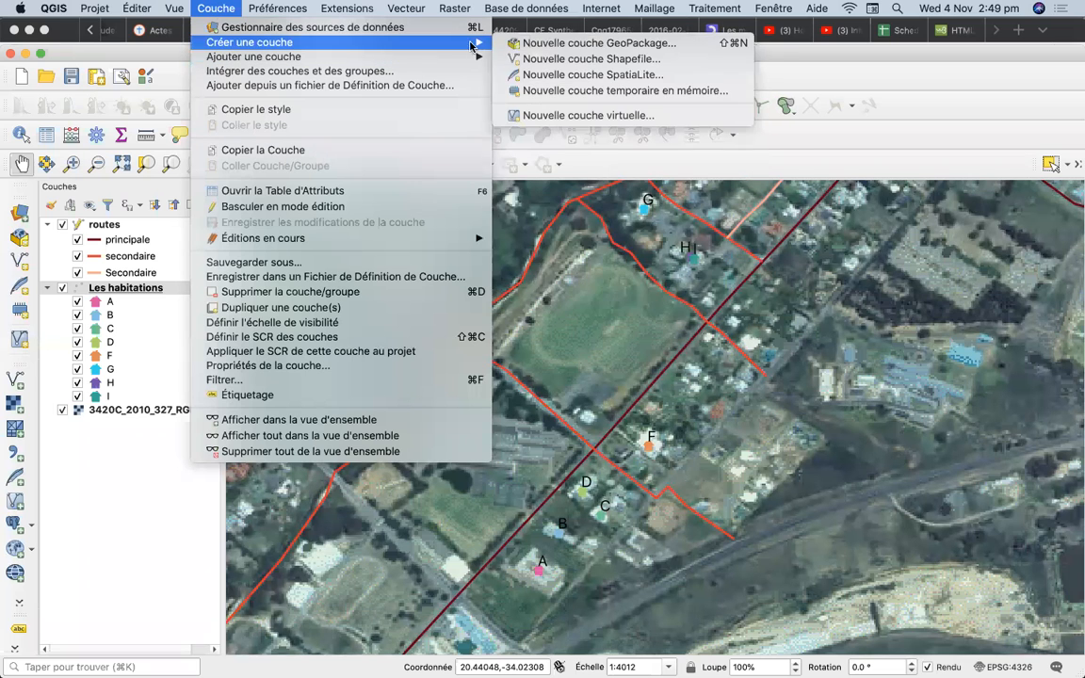
{"action": "left_click", "coordinate": [513, 59]}
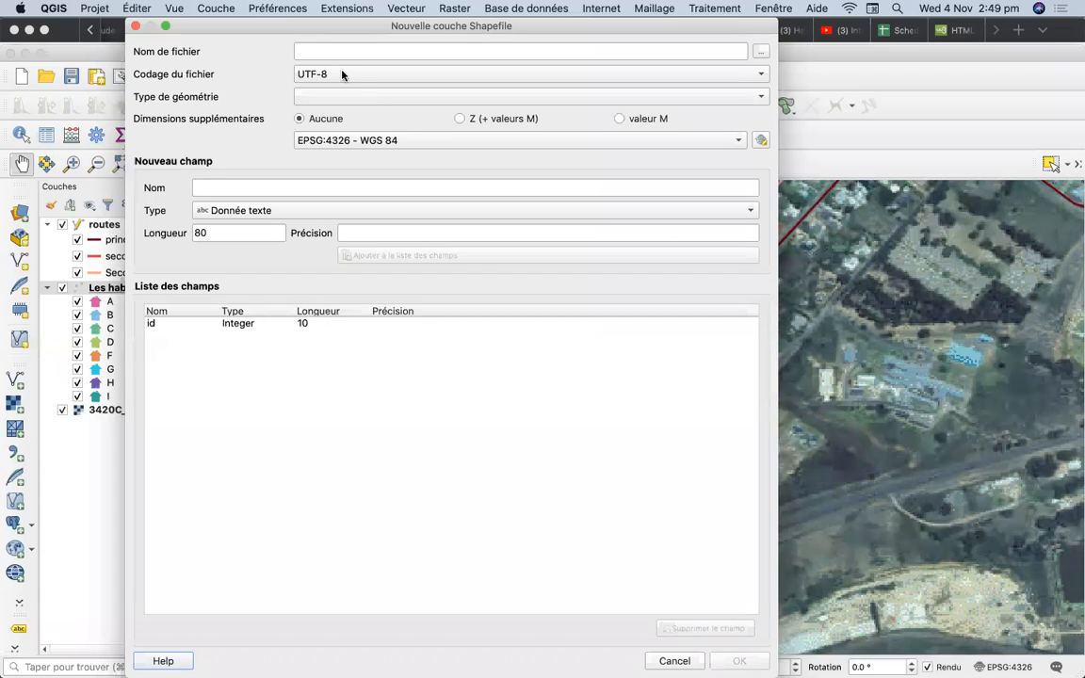
{"action": "left_click", "coordinate": [762, 52]}
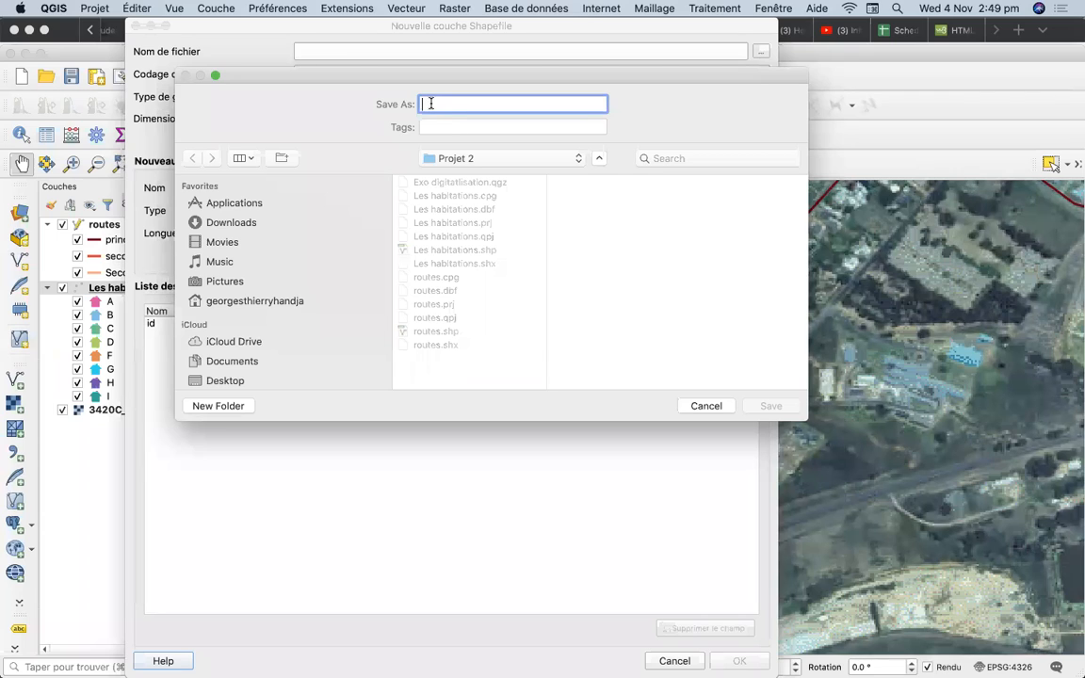
{"action": "type", "text": "Campus et terrains de jeu"}
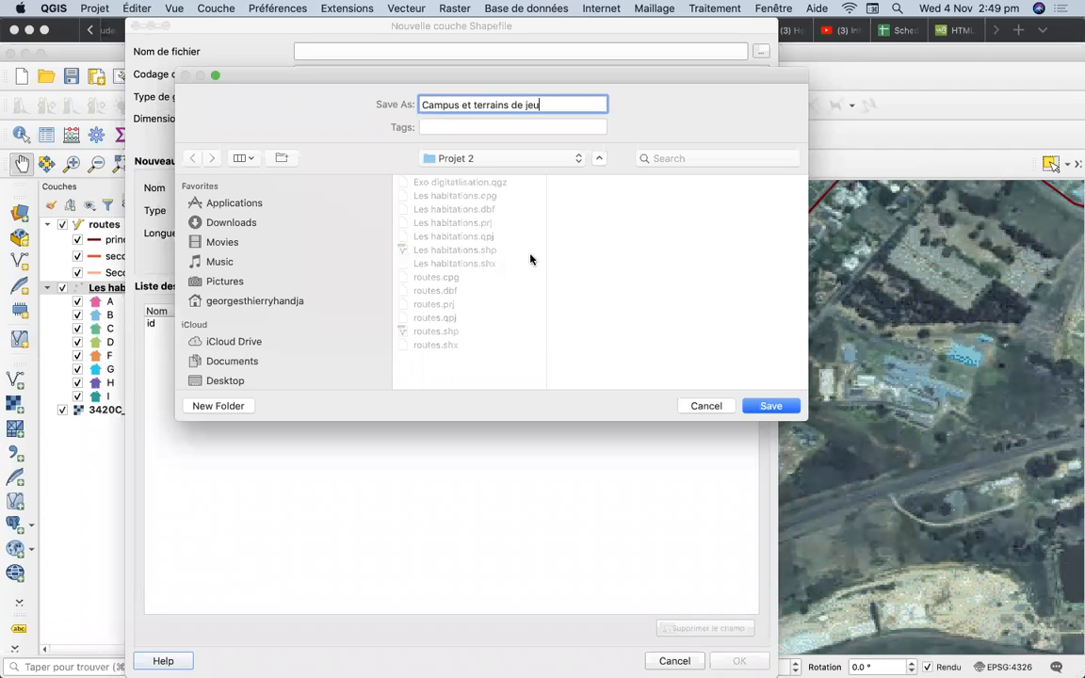
{"action": "type", "text": "x"}
{"action": "left_click", "coordinate": [769, 407]}
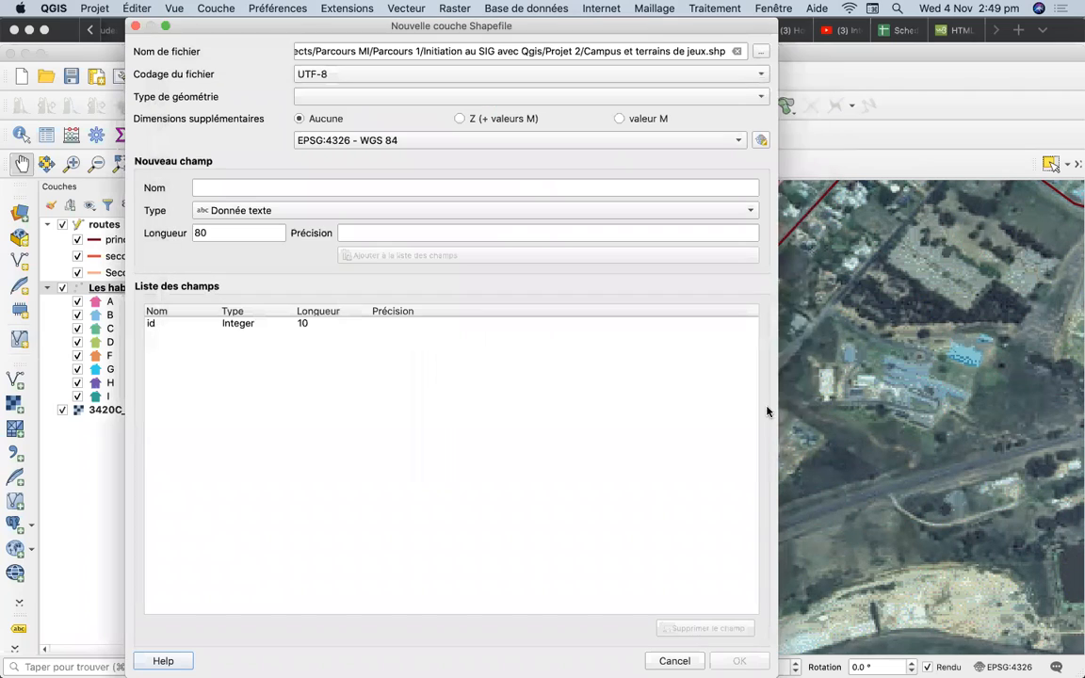
{"action": "left_click", "coordinate": [302, 98]}
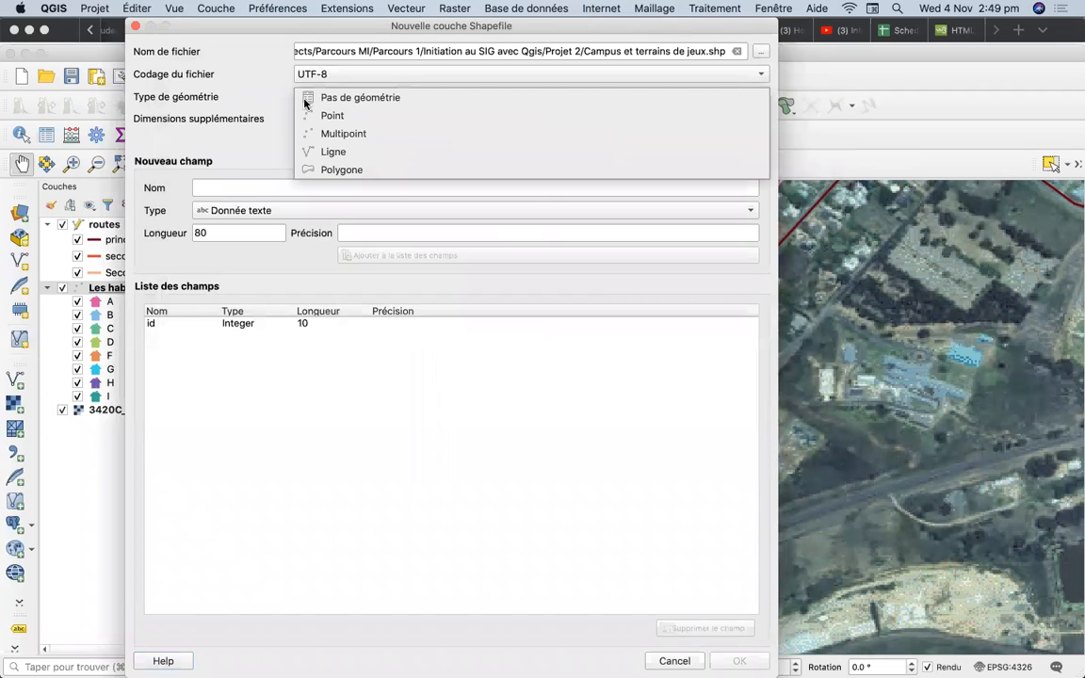
{"action": "left_click", "coordinate": [303, 170]}
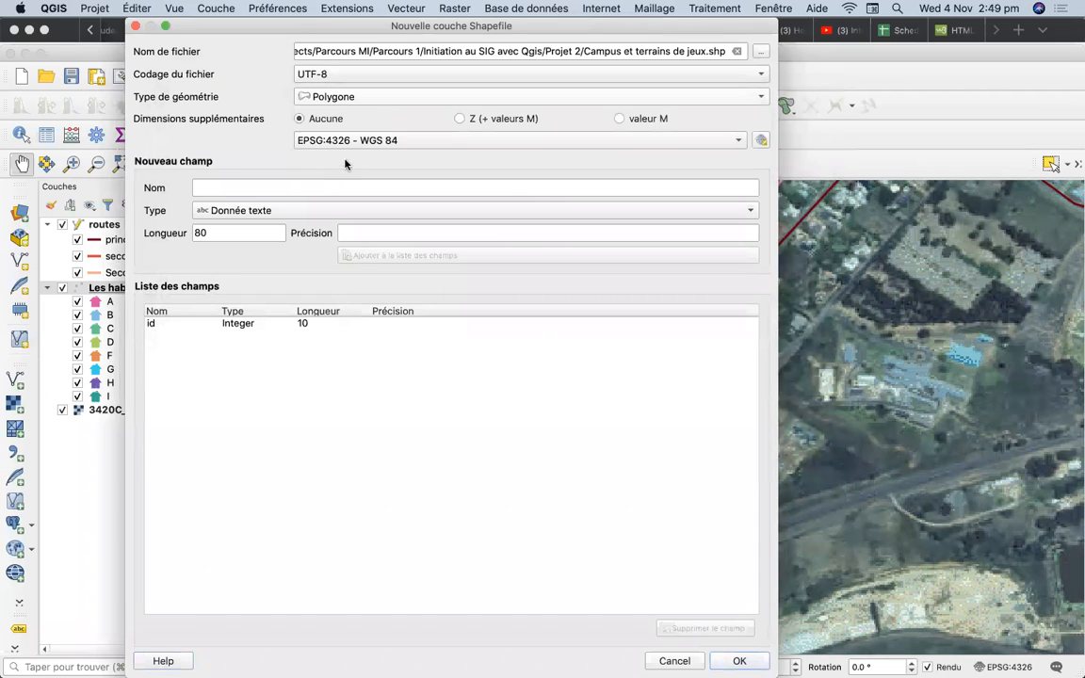
Step: Add a text field named nom with length 120 to the new layer's field list
{"action": "left_click", "coordinate": [240, 188]}
{"action": "type", "text": "nom"}
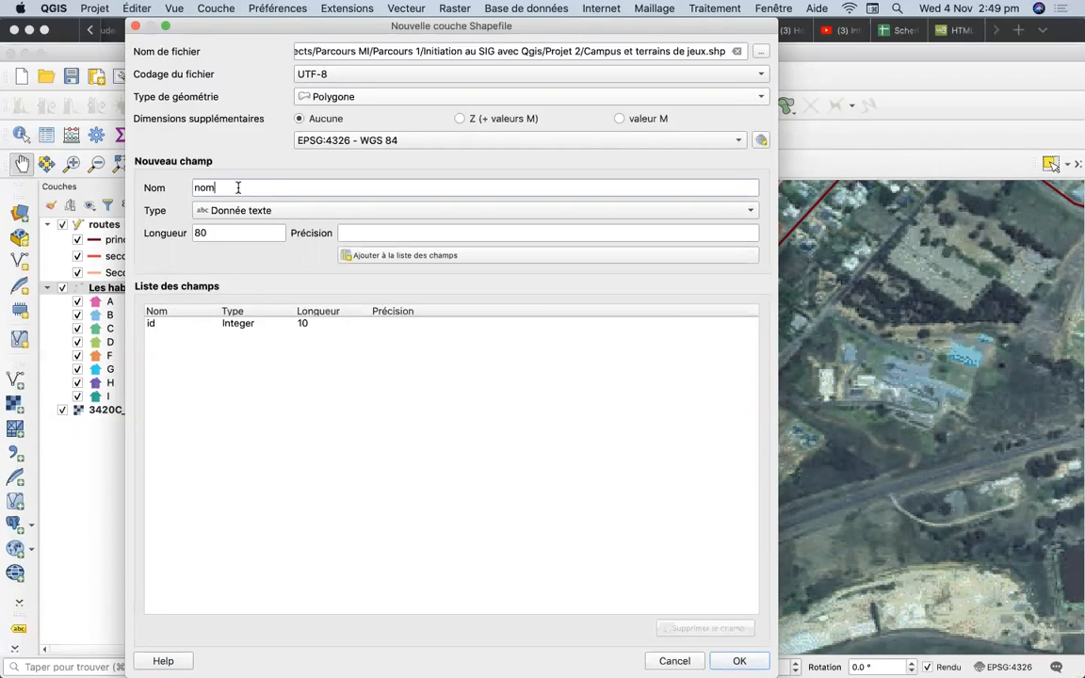
{"action": "double_click", "coordinate": [212, 234]}
{"action": "type", "text": "12"}
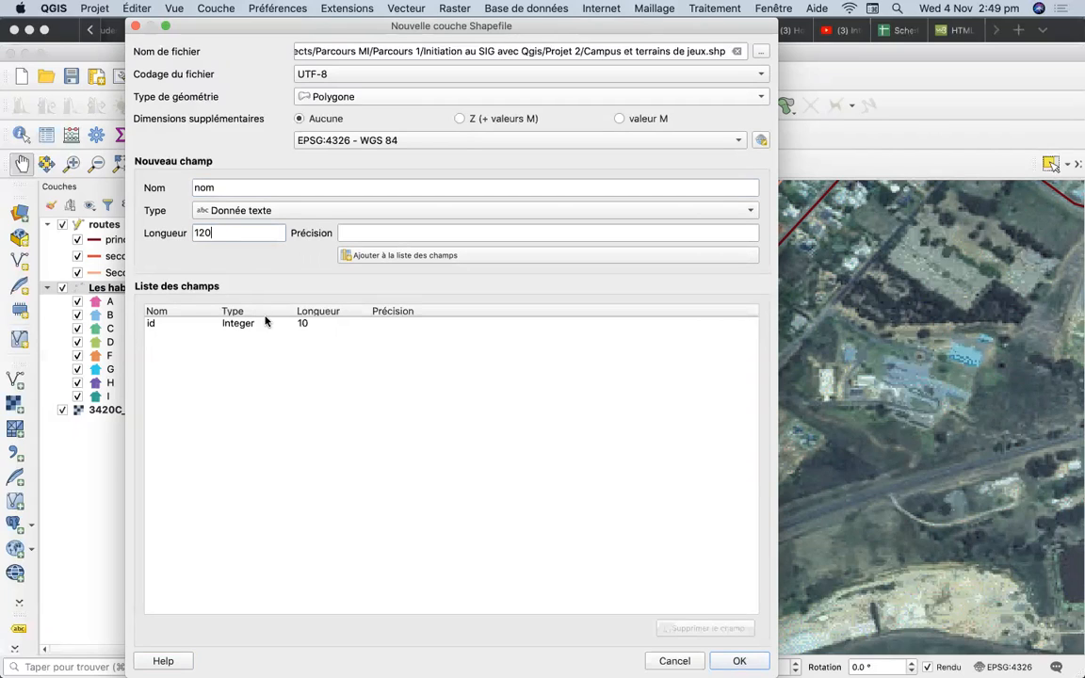
{"action": "left_click", "coordinate": [444, 255]}
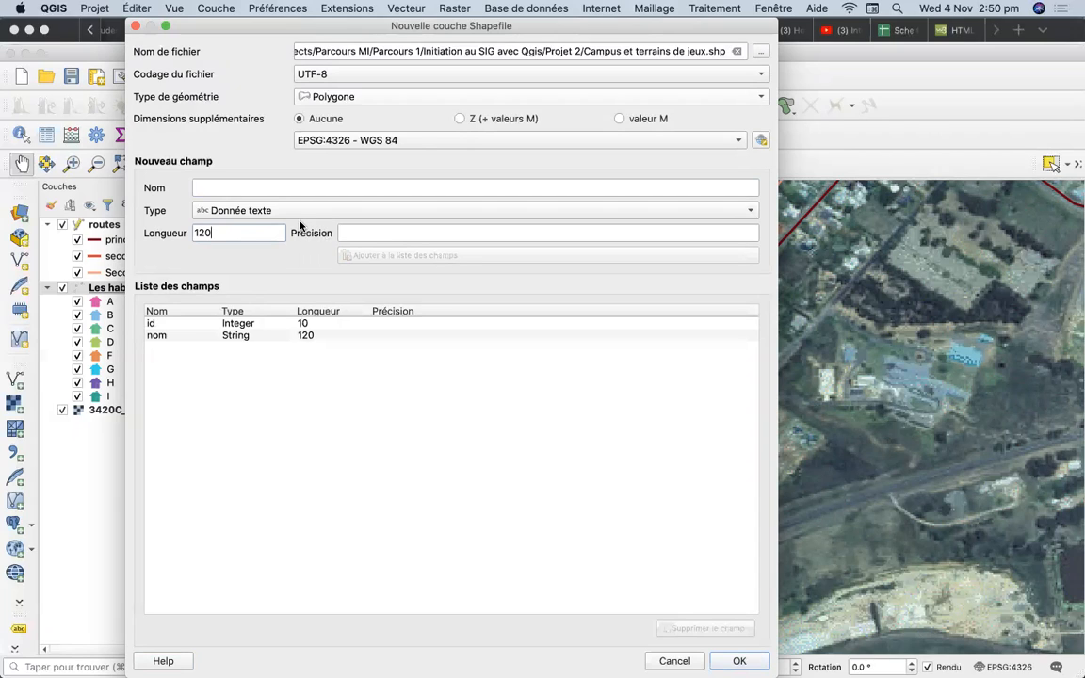
Step: Add a Nombre entier field named superficie with length 10 and create the layer
{"action": "left_click", "coordinate": [273, 186]}
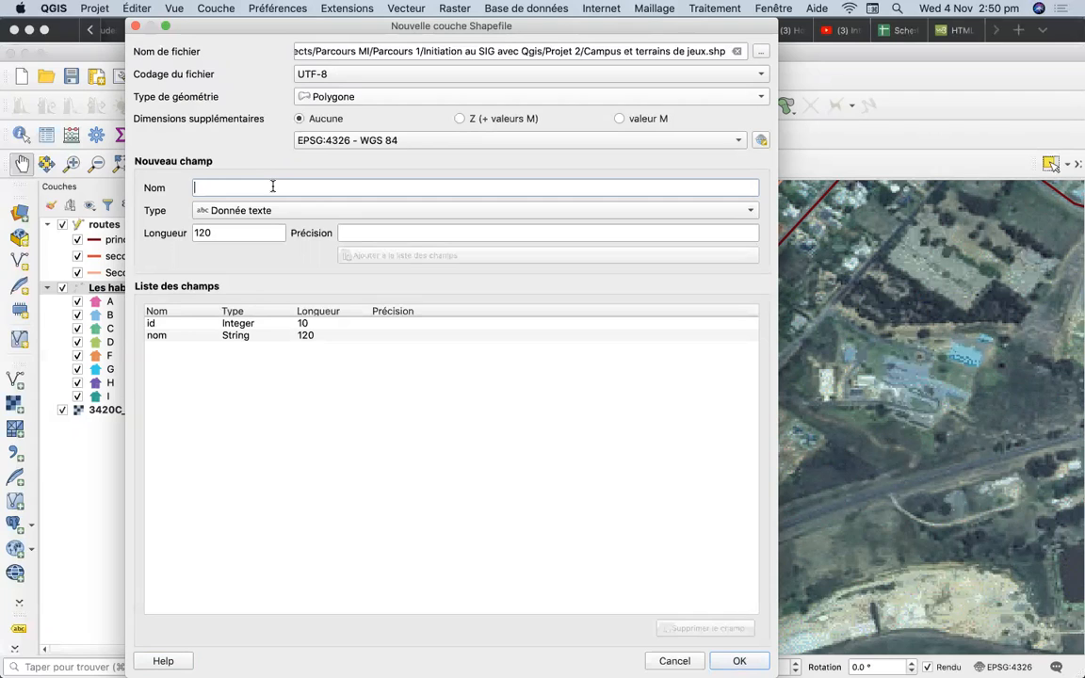
{"action": "type", "text": "superficie"}
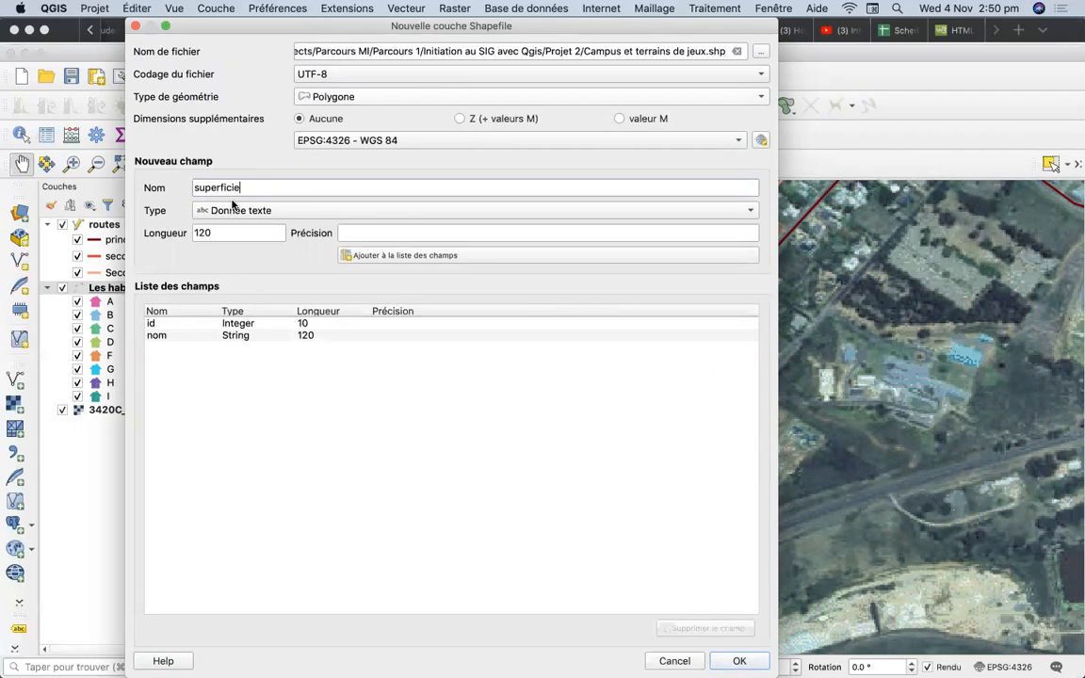
{"action": "left_click", "coordinate": [295, 211]}
{"action": "left_click", "coordinate": [283, 230]}
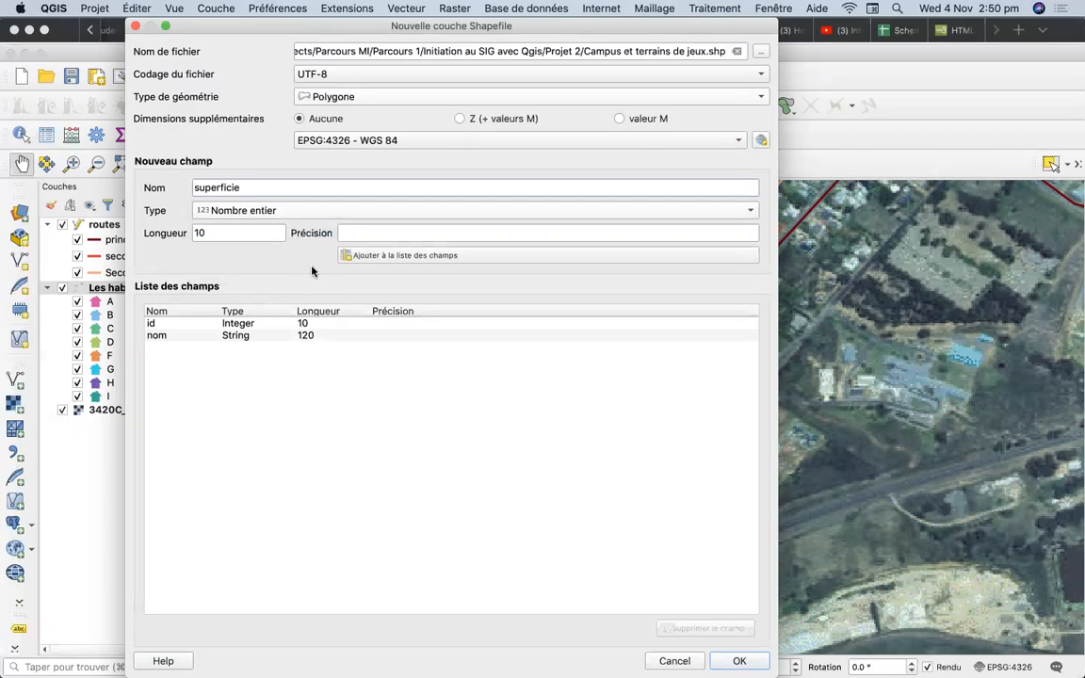
{"action": "left_click", "coordinate": [393, 258]}
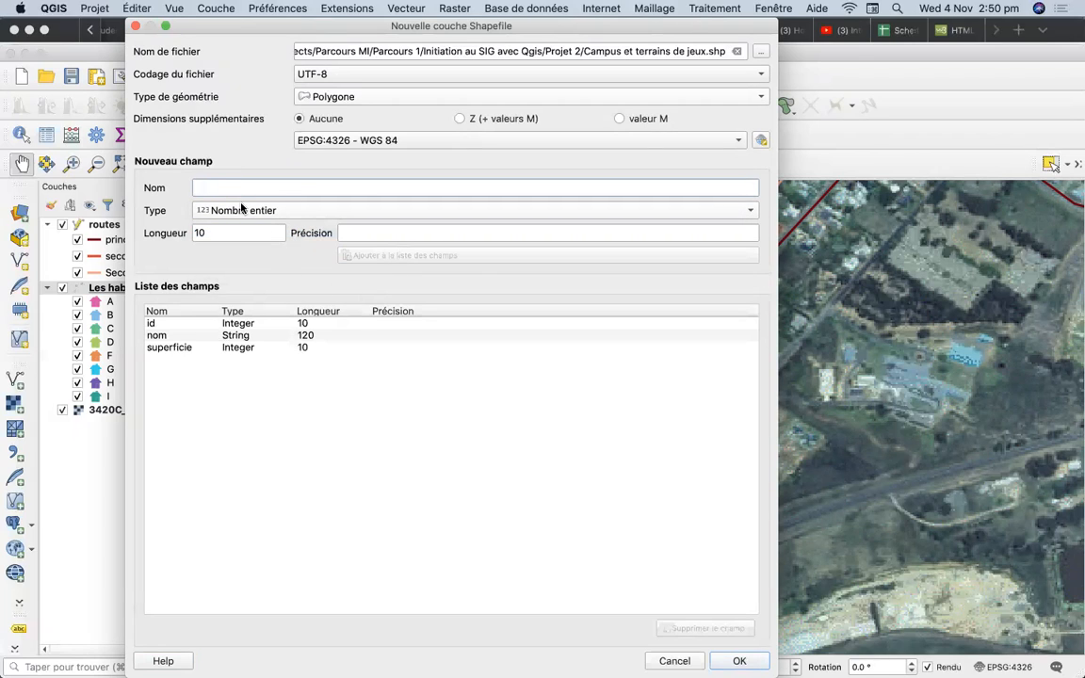
{"action": "left_click", "coordinate": [741, 661]}
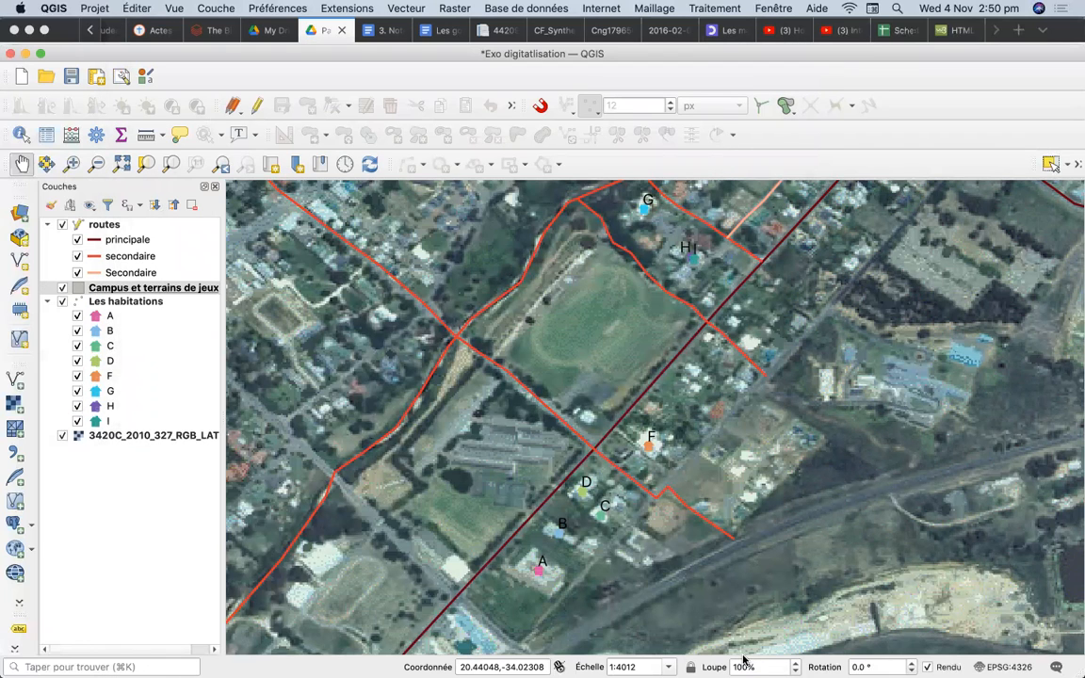
Step: Move the Campus et terrains de jeux layer below Les habitations, just above the aerial image in the layer order
{"action": "left_click_drag", "start_coordinate": [437, 458], "coordinate": [532, 316]}
{"action": "left_click_drag", "start_coordinate": [525, 363], "coordinate": [528, 309]}
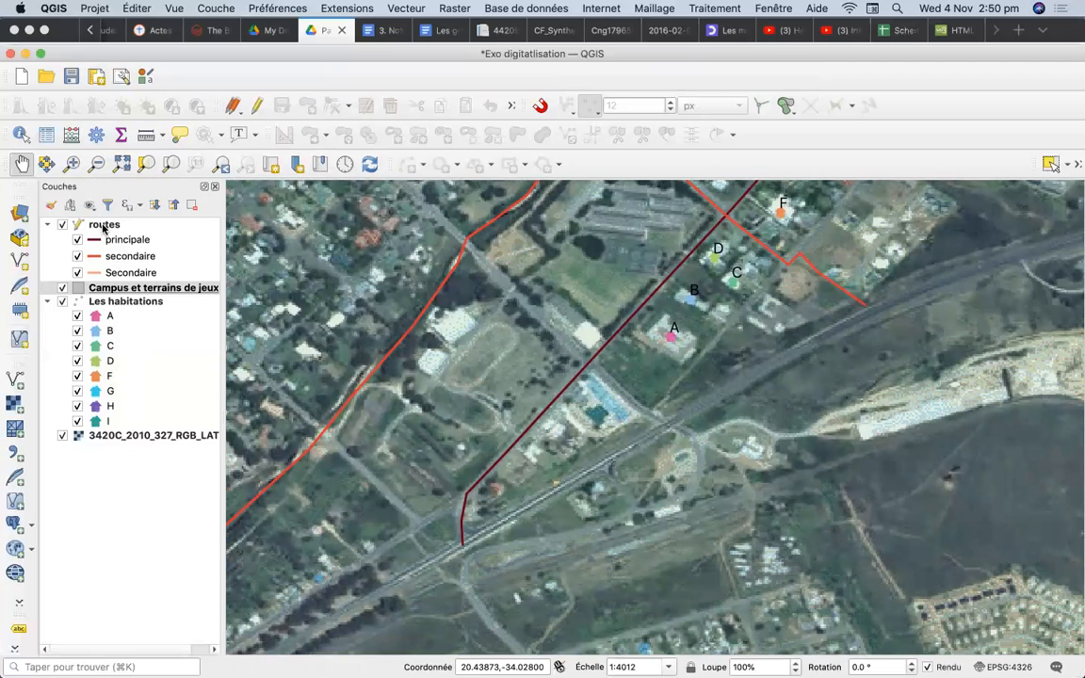
{"action": "left_click", "coordinate": [128, 288]}
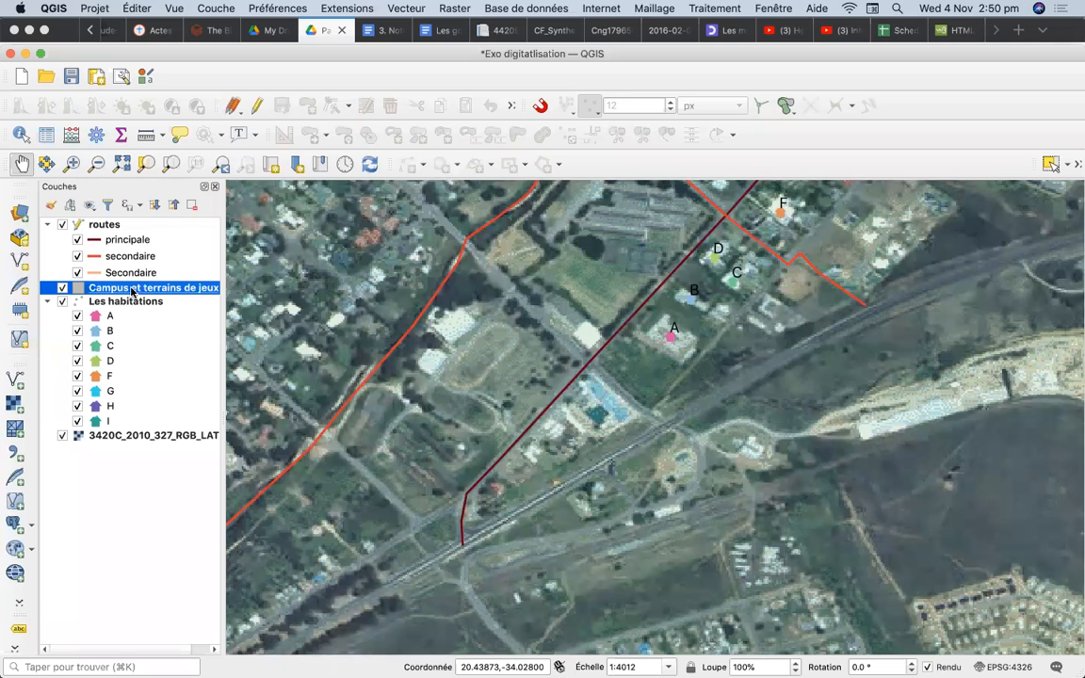
{"action": "left_click_drag", "start_coordinate": [132, 291], "coordinate": [120, 434]}
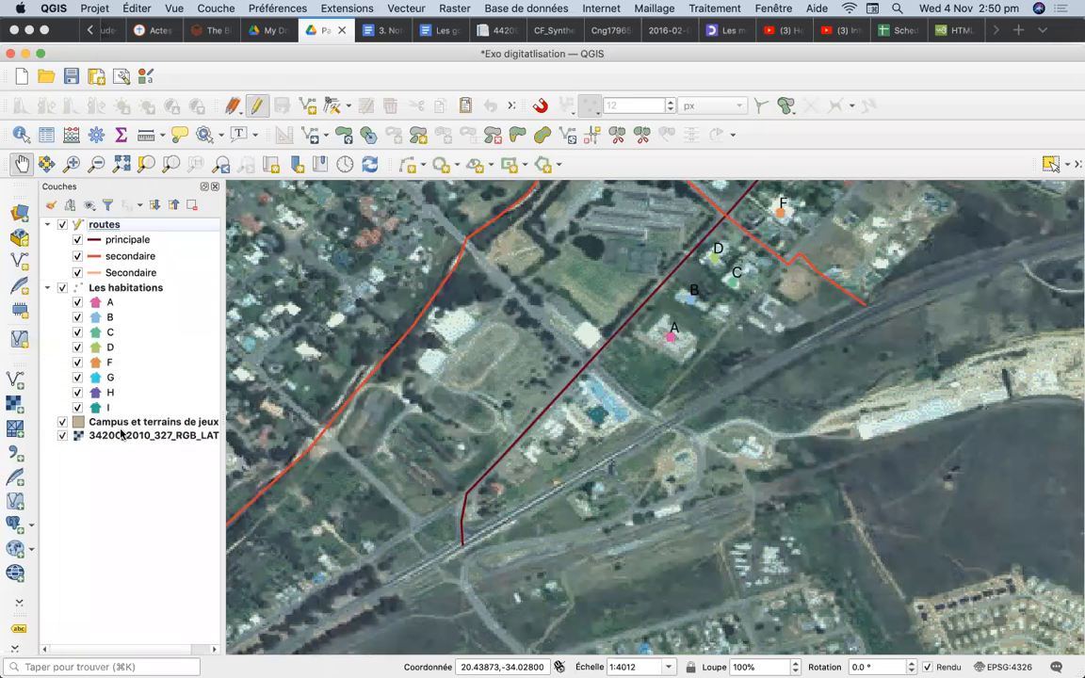
Step: End the editing mode of the routes layer and try to reorder it below Les habitations
{"action": "left_click_drag", "start_coordinate": [143, 224], "coordinate": [139, 411]}
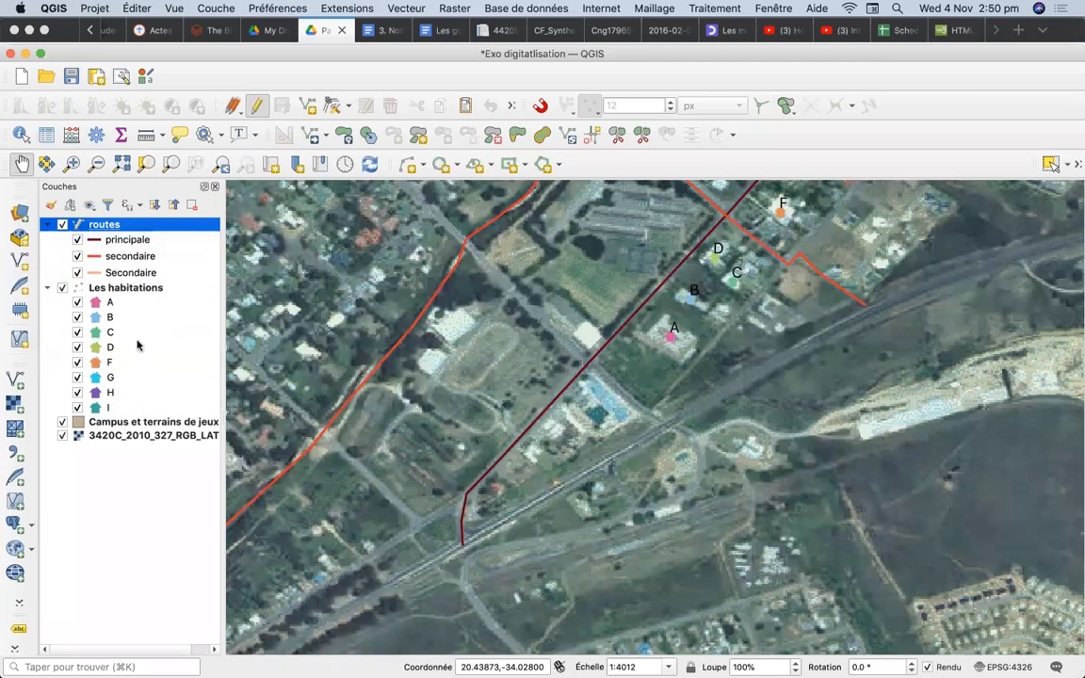
{"action": "left_click", "coordinate": [255, 106]}
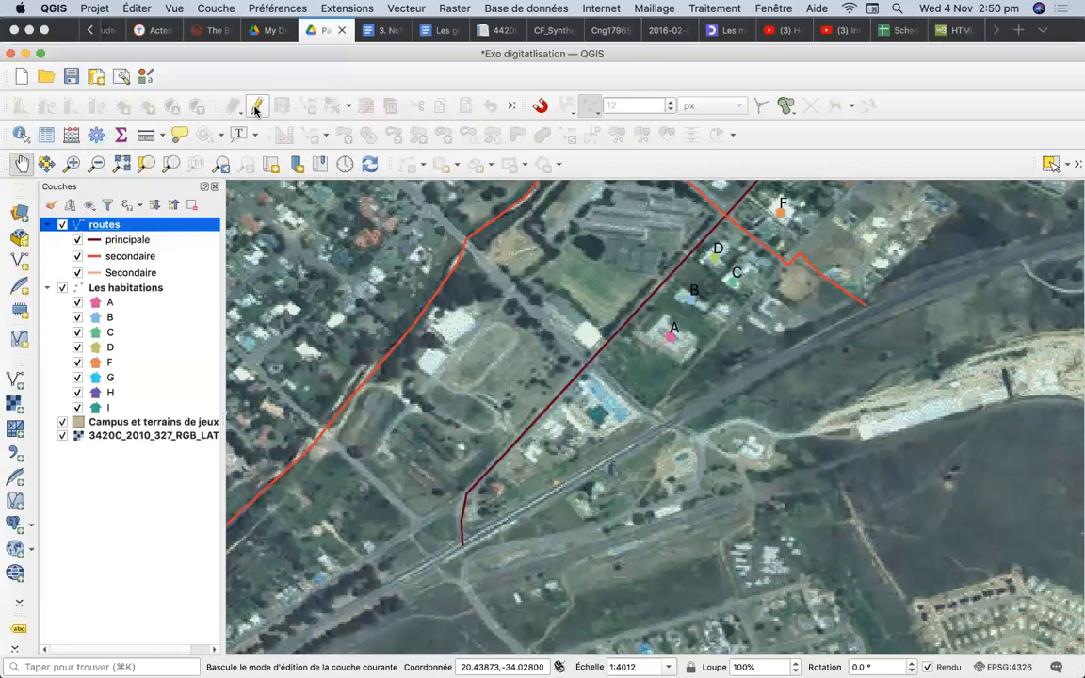
{"action": "left_click_drag", "start_coordinate": [141, 224], "coordinate": [139, 422]}
{"action": "left_click_drag", "start_coordinate": [122, 290], "coordinate": [115, 226]}
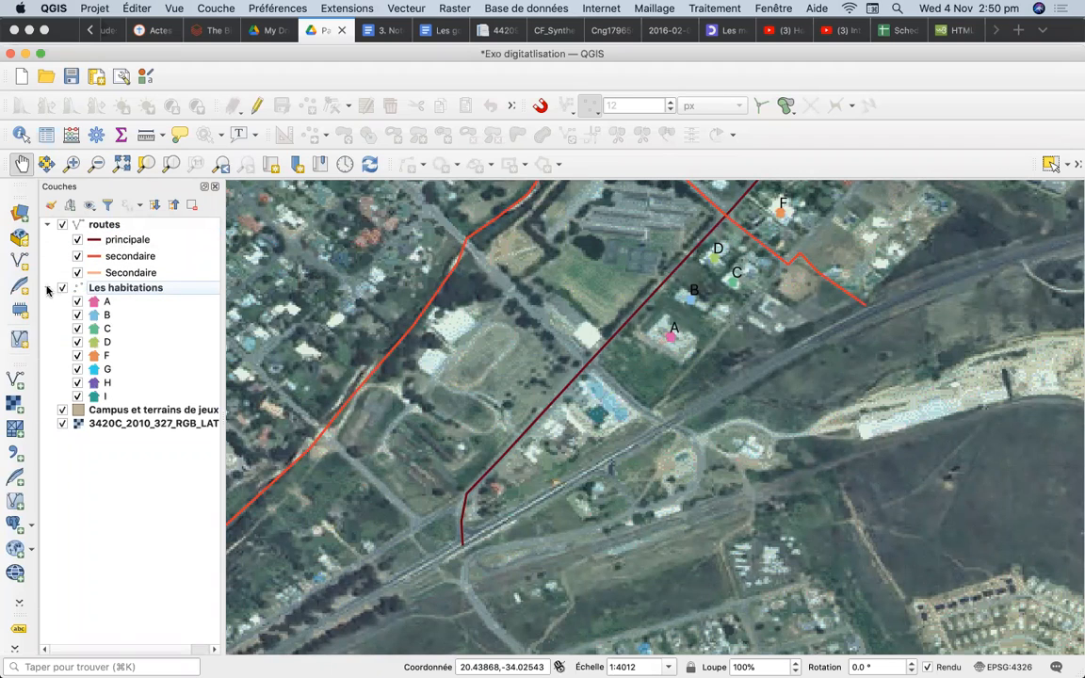
Step: Collapse the Les habitations and routes legends, place Les habitations above routes, and expand both legends again
{"action": "left_click", "coordinate": [48, 290]}
{"action": "left_click", "coordinate": [47, 224]}
{"action": "mouse_move", "coordinate": [135, 241]}
{"action": "left_mouse_down"}
{"action": "mouse_move", "coordinate": [115, 215]}
{"action": "mouse_move", "coordinate": [114, 242]}
{"action": "left_mouse_up"}
{"action": "left_click", "coordinate": [109, 224]}
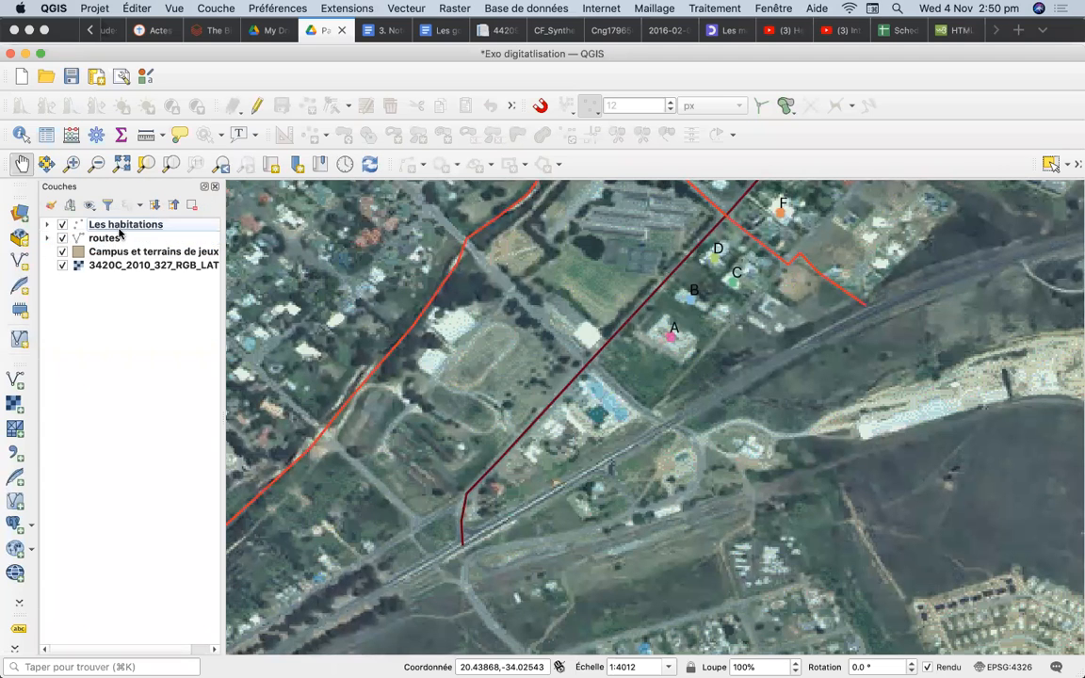
{"action": "left_click", "coordinate": [107, 236]}
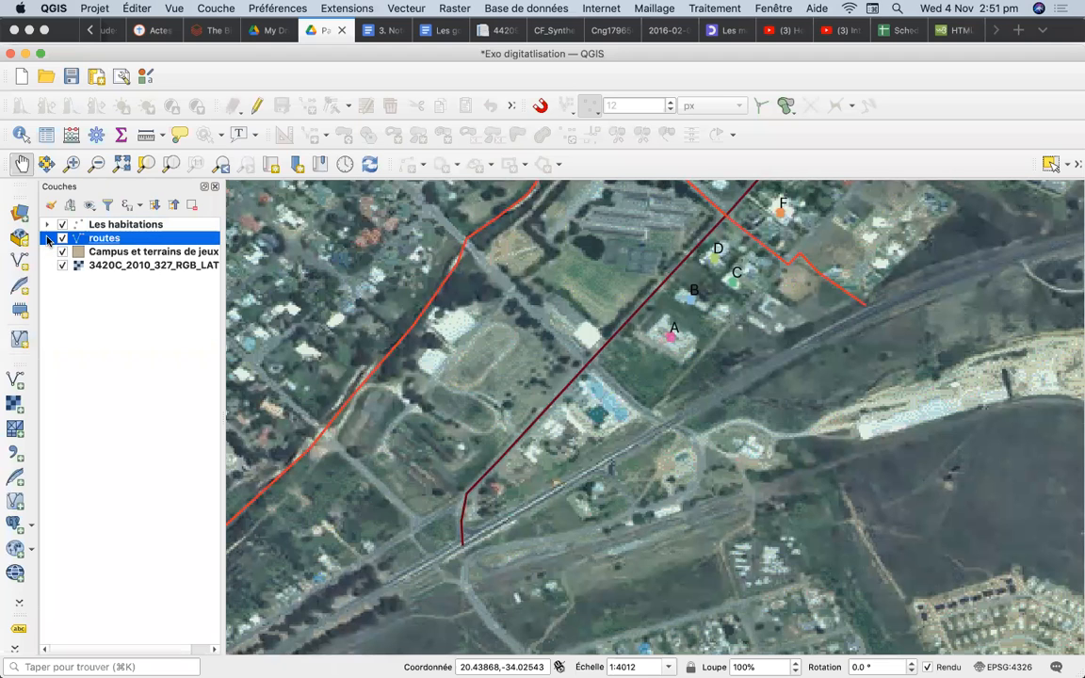
{"action": "left_click", "coordinate": [47, 238]}
{"action": "left_click", "coordinate": [46, 225]}
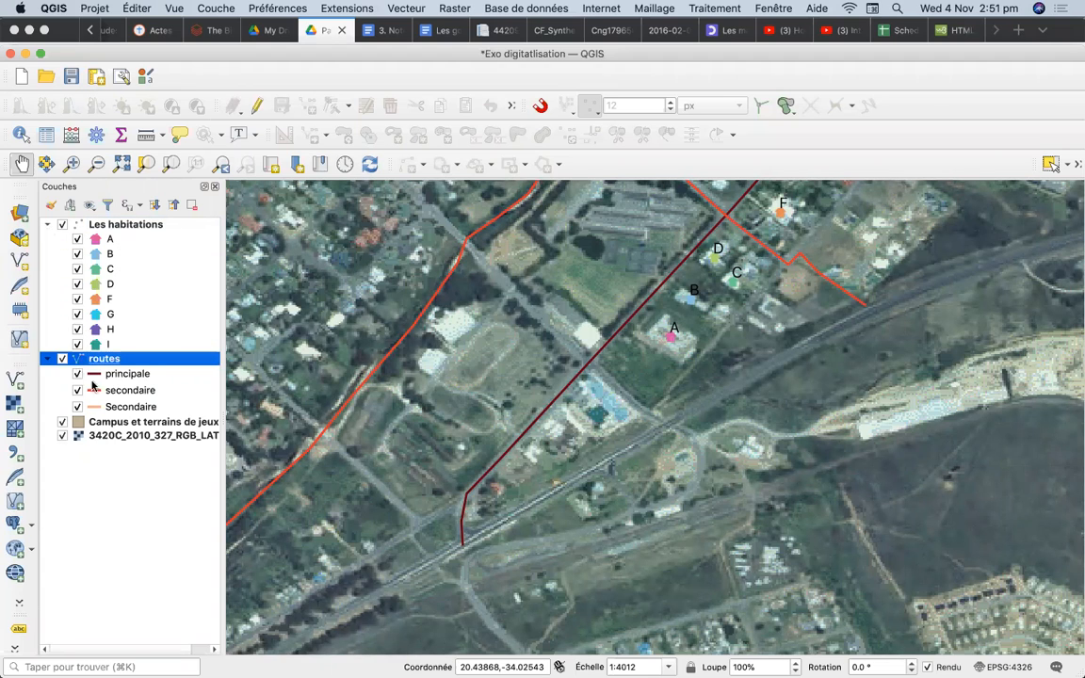
Step: Start editing the Campus et terrains de jeux layer and draw a polygon around the block between the western secondary road and the main road
{"action": "left_click", "coordinate": [127, 423]}
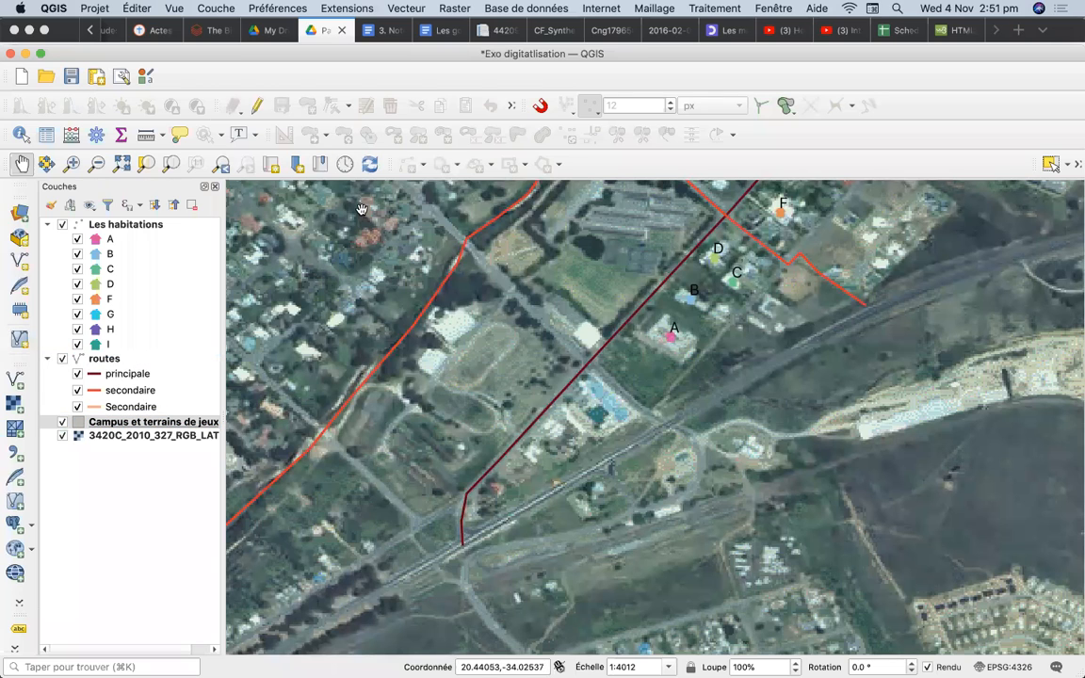
{"action": "left_click", "coordinate": [256, 106]}
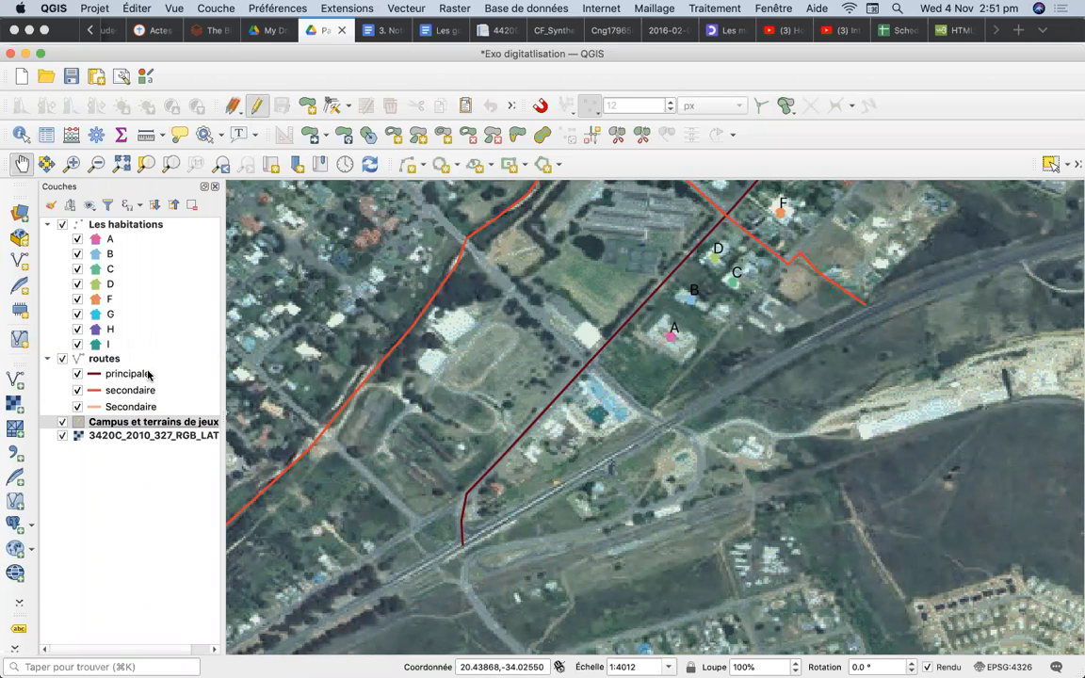
{"action": "left_click", "coordinate": [113, 423]}
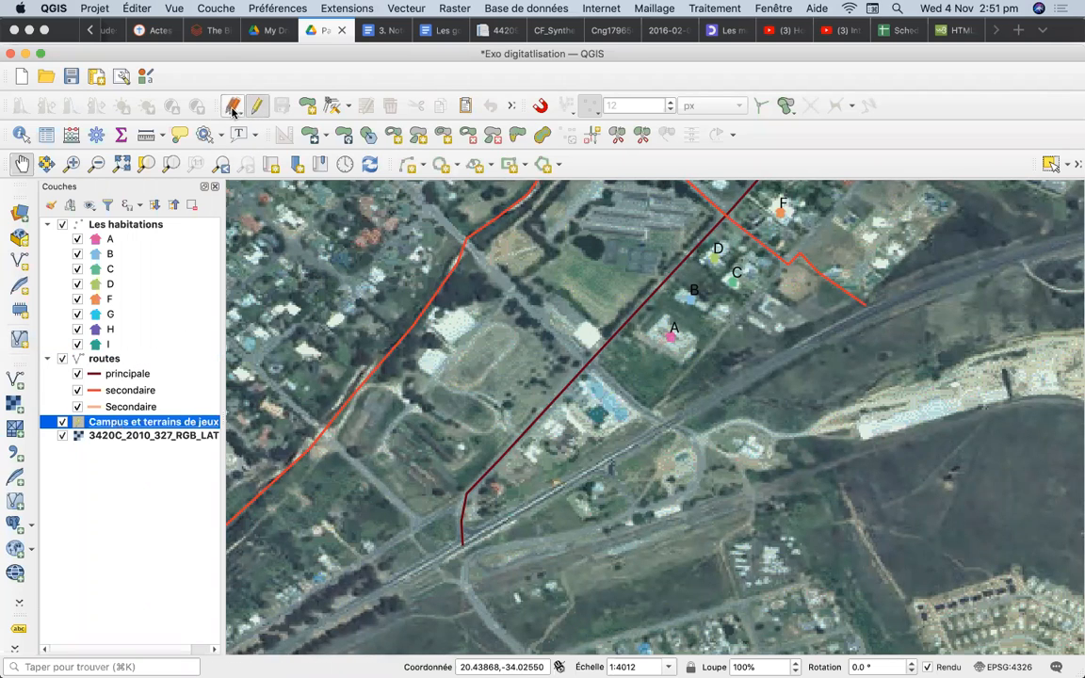
{"action": "left_click", "coordinate": [305, 106]}
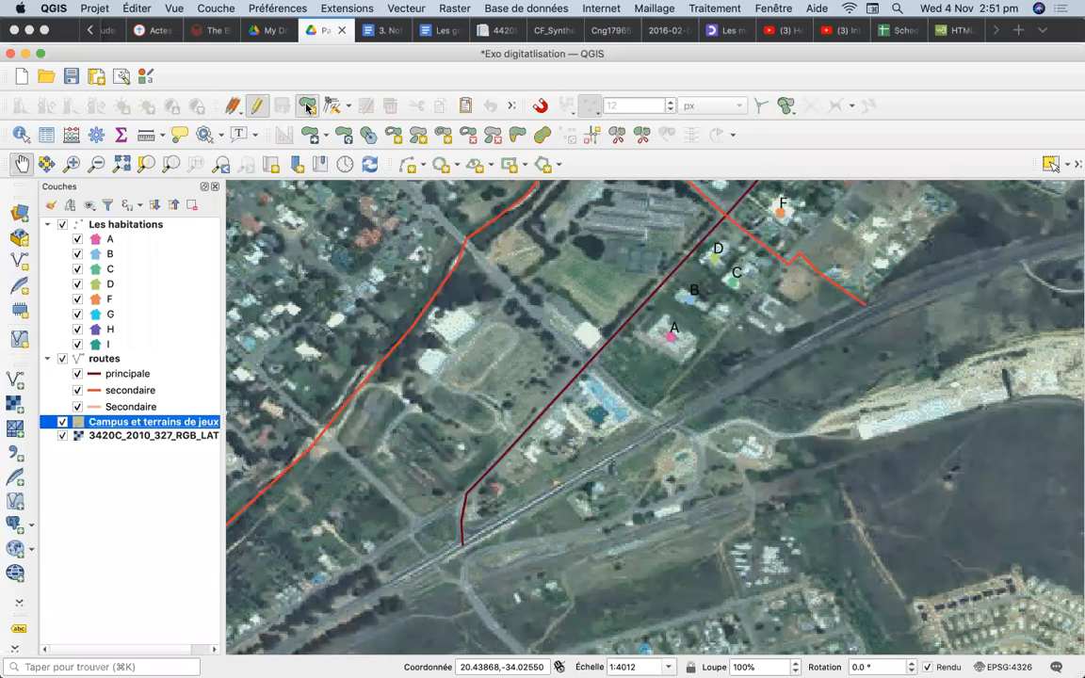
{"action": "left_click", "coordinate": [463, 495]}
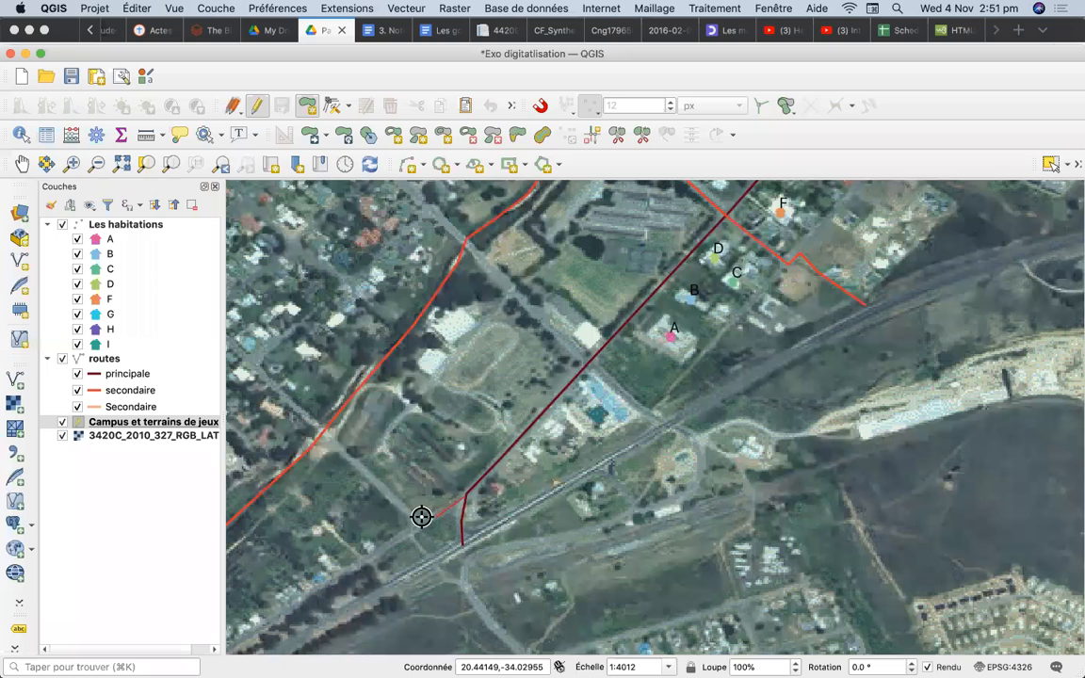
{"action": "left_click", "coordinate": [414, 517]}
{"action": "left_click", "coordinate": [328, 430]}
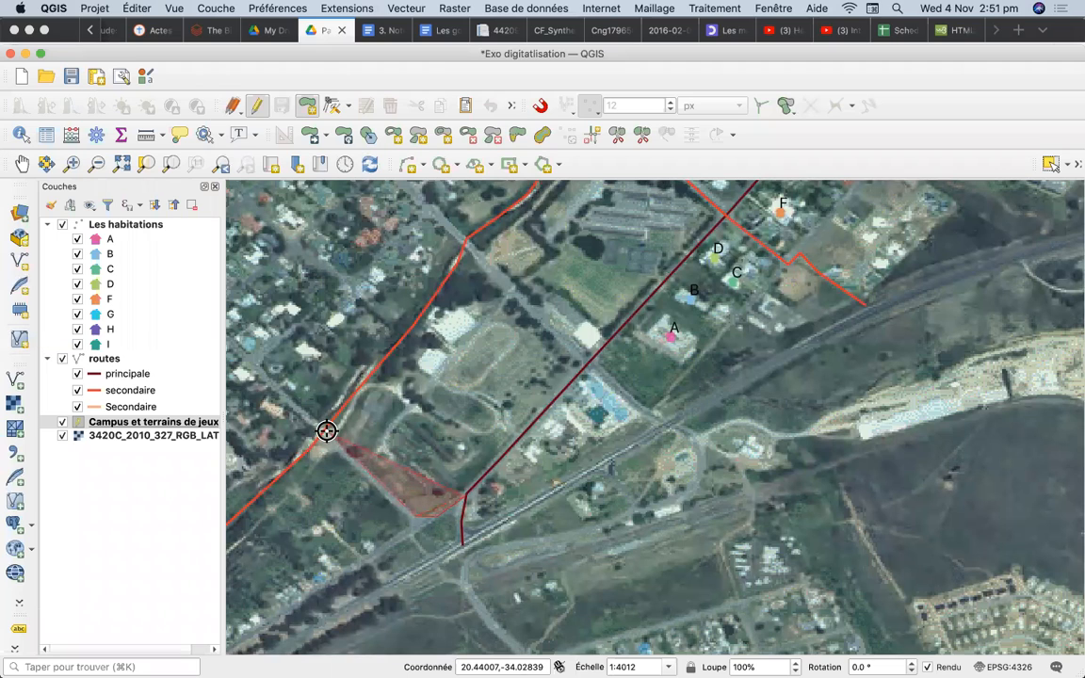
{"action": "left_click", "coordinate": [466, 241]}
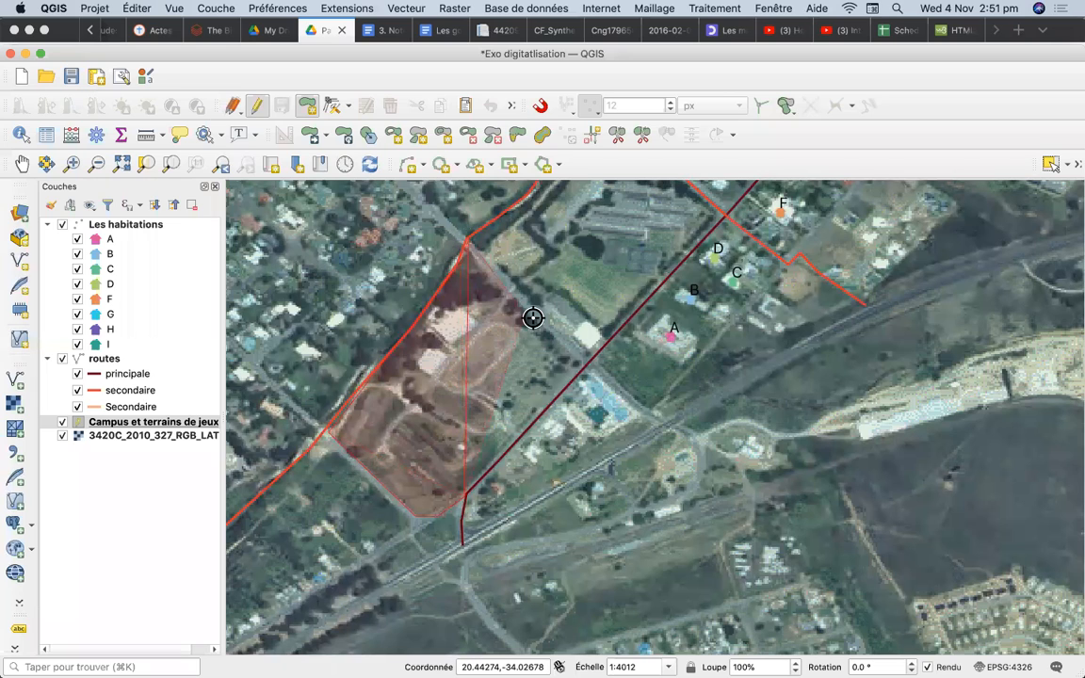
{"action": "left_click", "coordinate": [591, 356]}
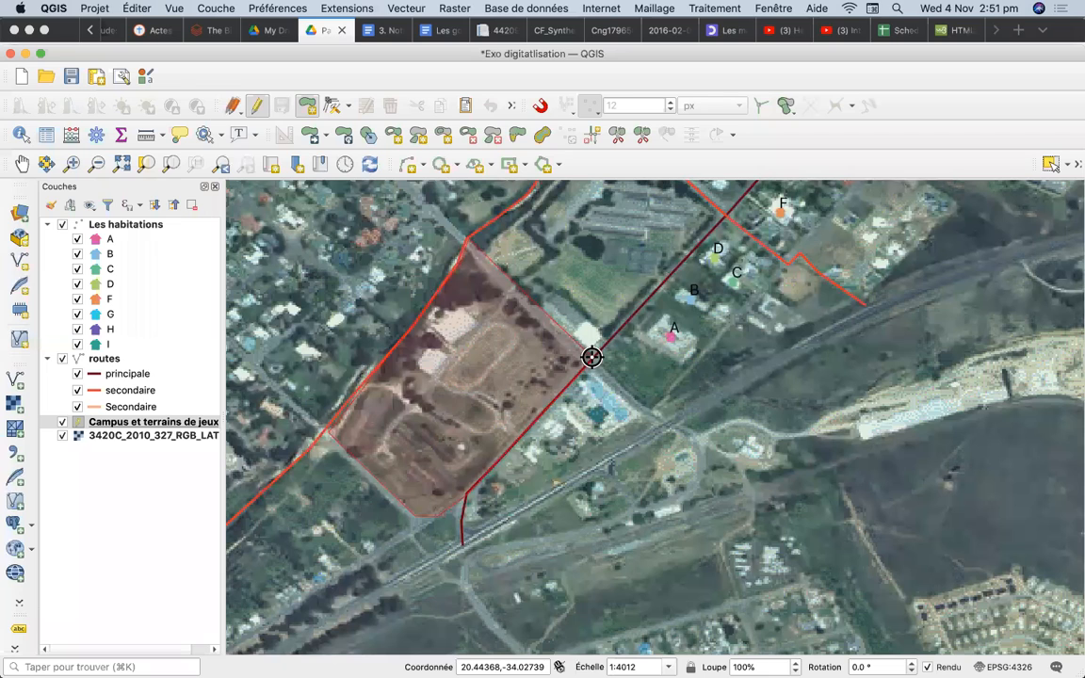
{"action": "right_click", "coordinate": [592, 357]}
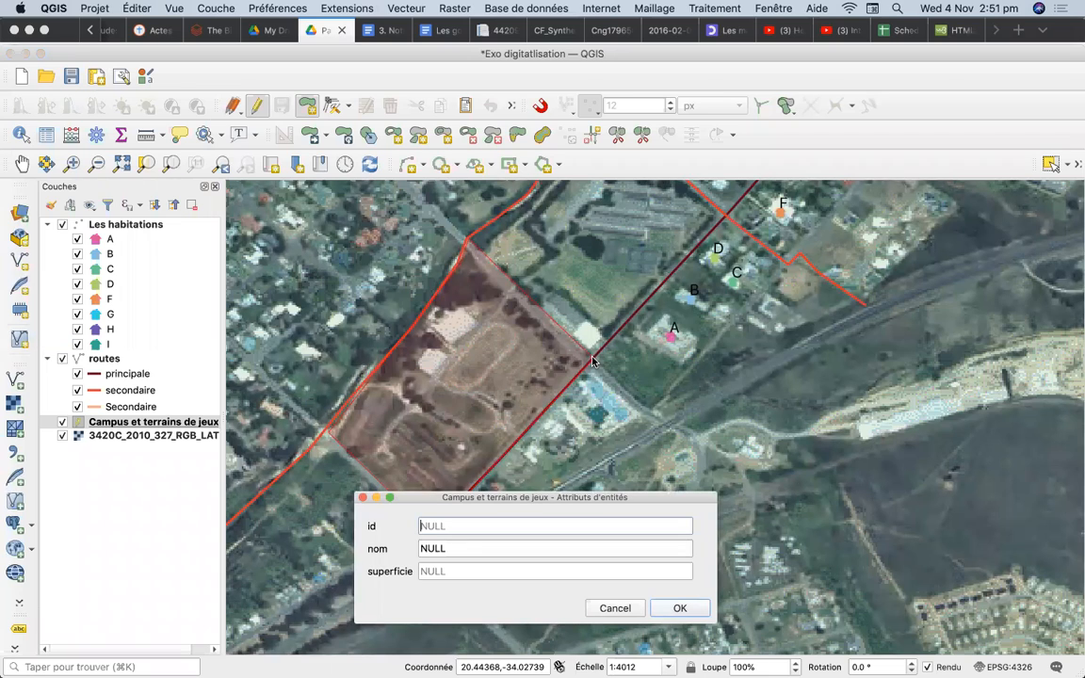
Step: Give the new polygon id 1 and nom Campus, leaving superficie empty, and save its attributes
{"action": "type", "text": "1"}
{"action": "double_click", "coordinate": [480, 549]}
{"action": "type", "text": "Campus"}
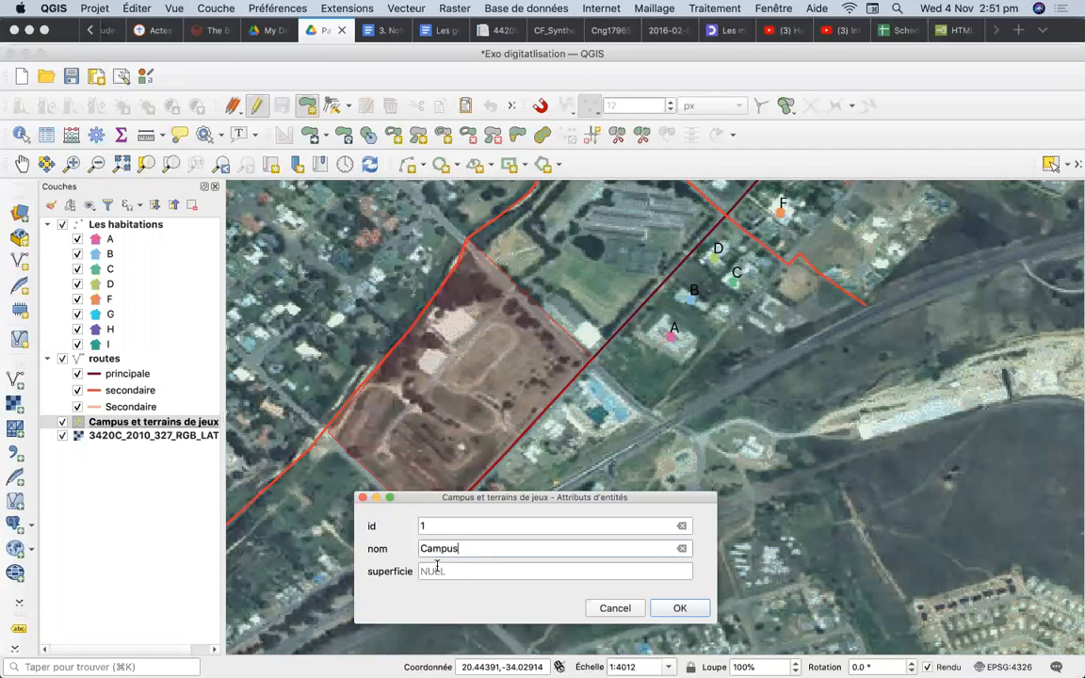
{"action": "left_click", "coordinate": [688, 610]}
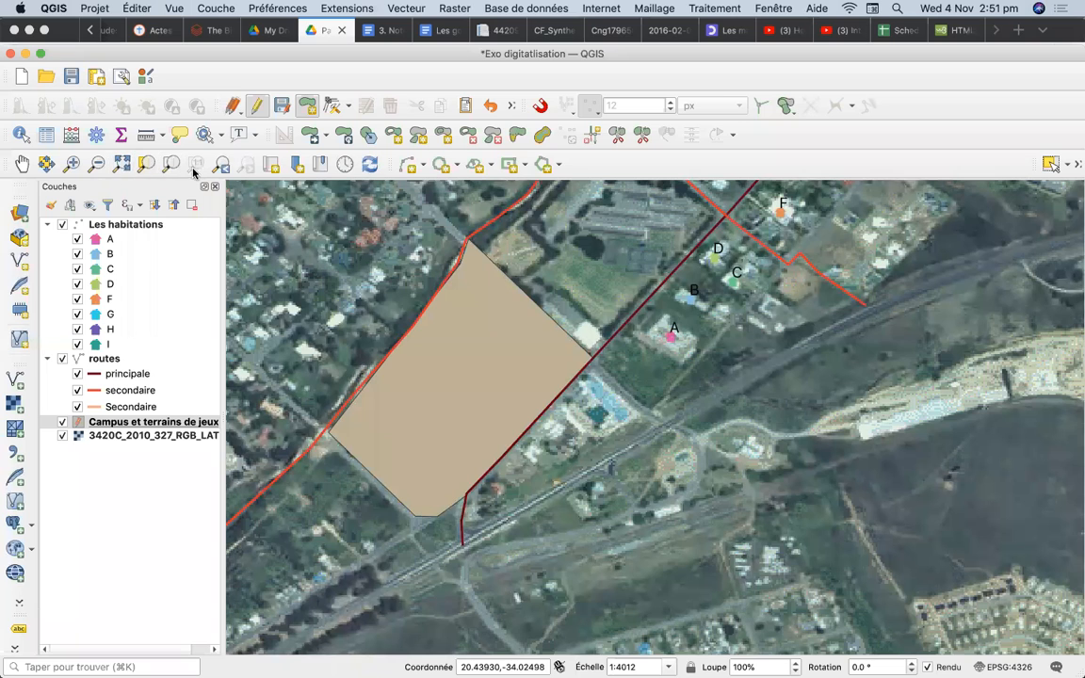
Step: Enable snapping at 12 px and set the overlap handling to Avoid Overlap on Active Layer
{"action": "left_click", "coordinate": [21, 164]}
{"action": "left_click_drag", "start_coordinate": [629, 273], "coordinate": [518, 428]}
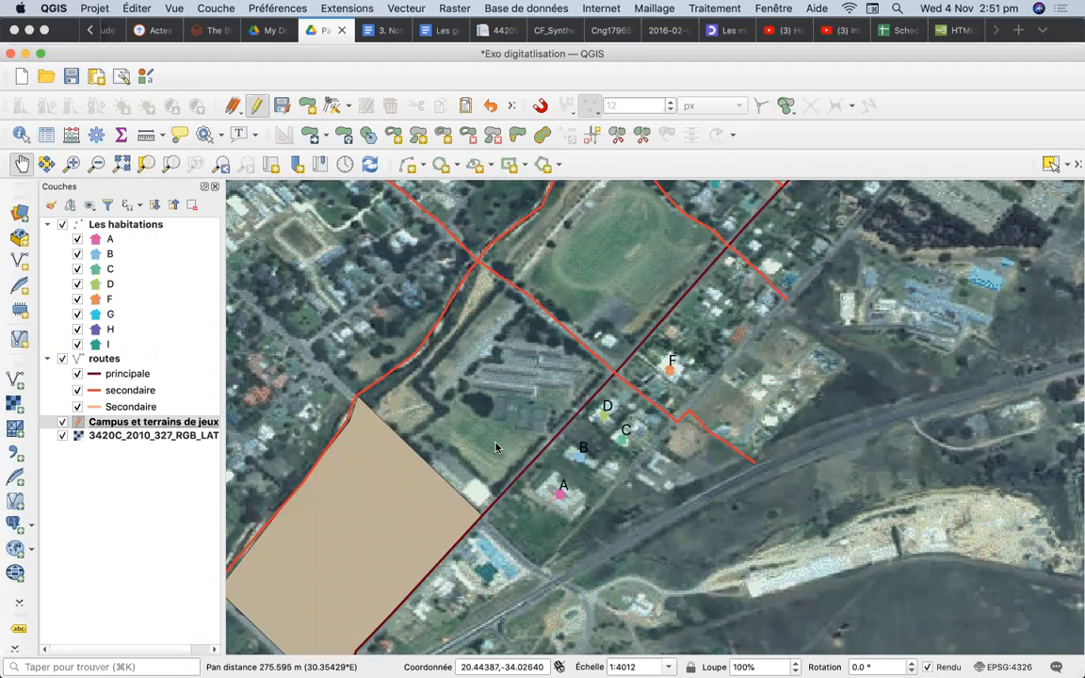
{"action": "left_click_drag", "start_coordinate": [525, 399], "coordinate": [502, 432]}
{"action": "left_click_drag", "start_coordinate": [442, 395], "coordinate": [474, 335]}
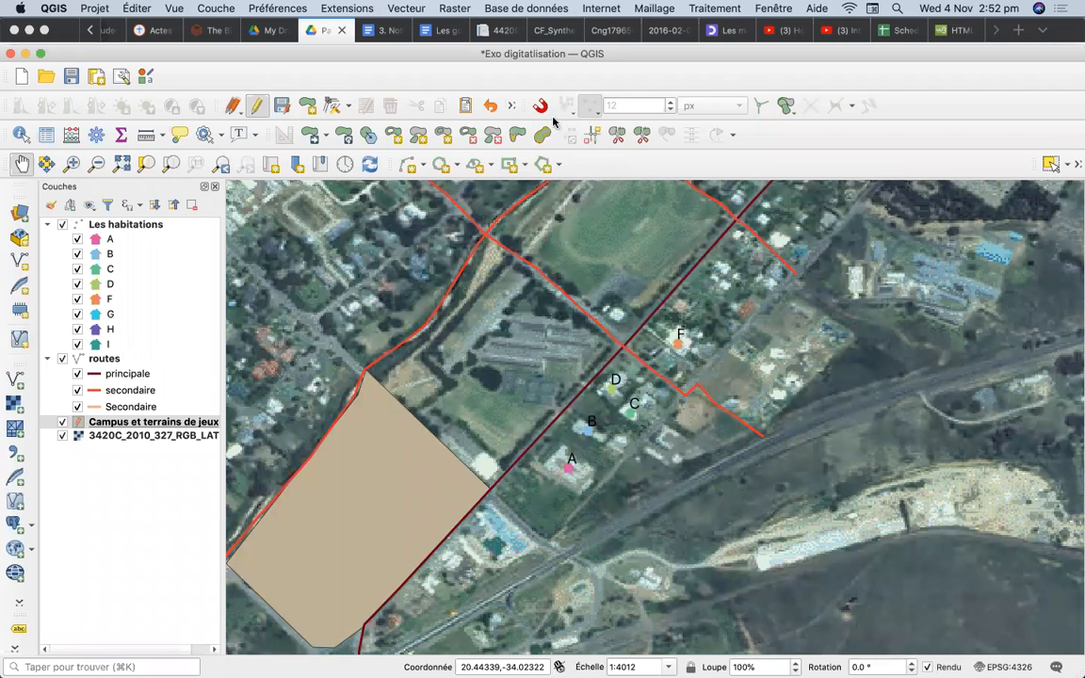
{"action": "left_click", "coordinate": [541, 107]}
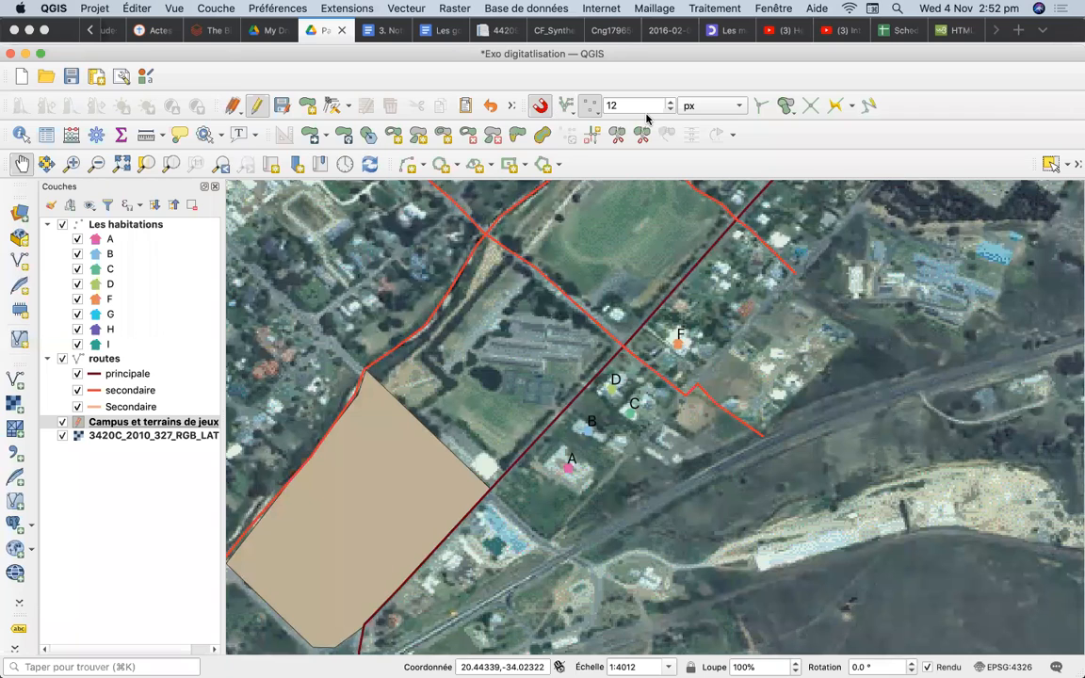
{"action": "left_click", "coordinate": [795, 113]}
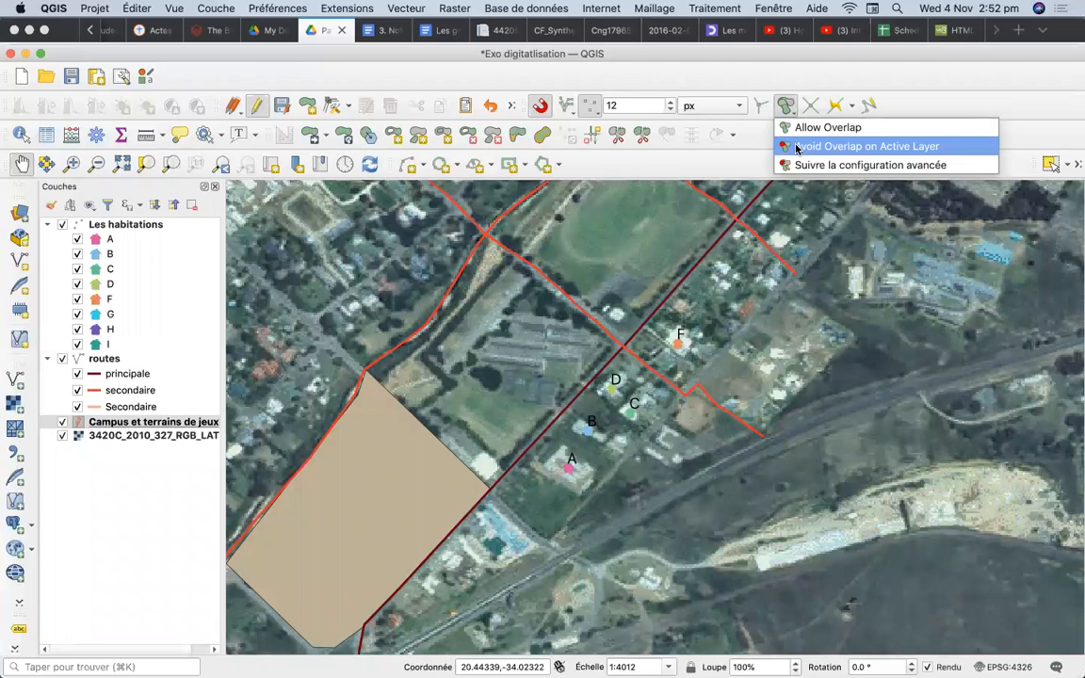
{"action": "left_click", "coordinate": [795, 146]}
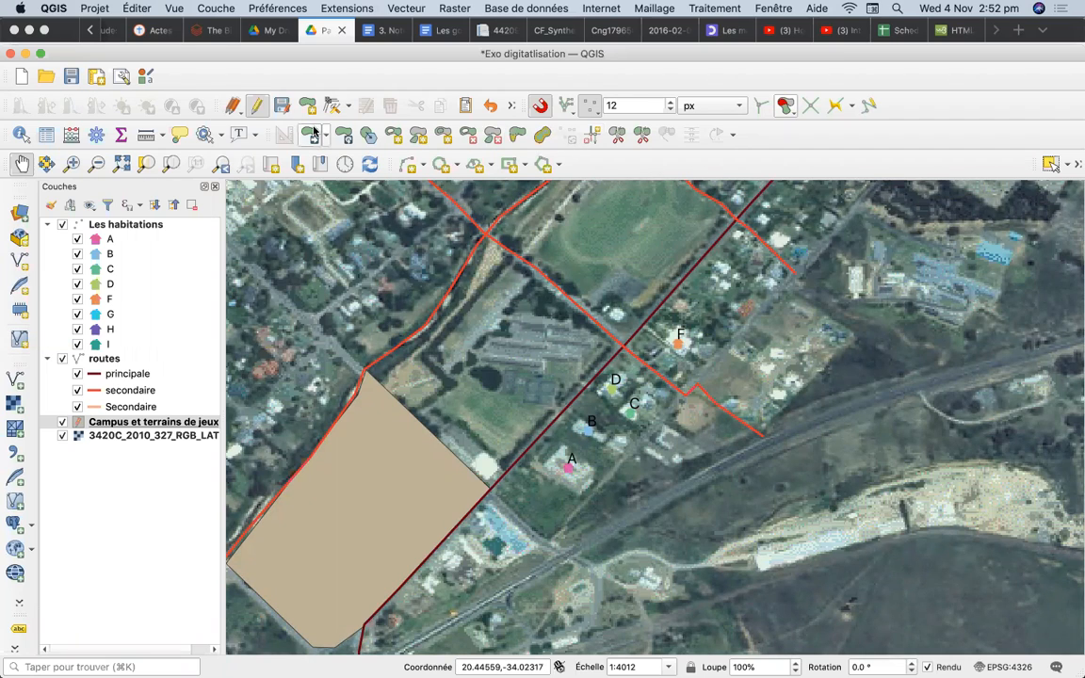
Step: Save the edits to the Campus et terrains de jeux layer and put it back into editing mode
{"action": "left_click", "coordinate": [254, 108]}
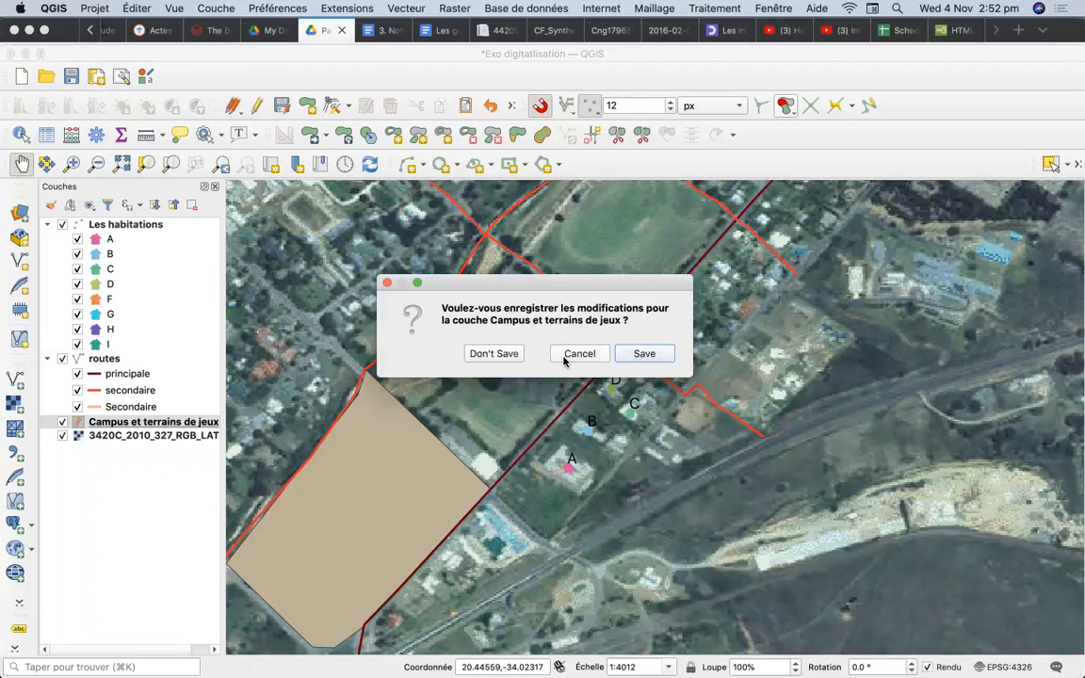
{"action": "left_click", "coordinate": [636, 356]}
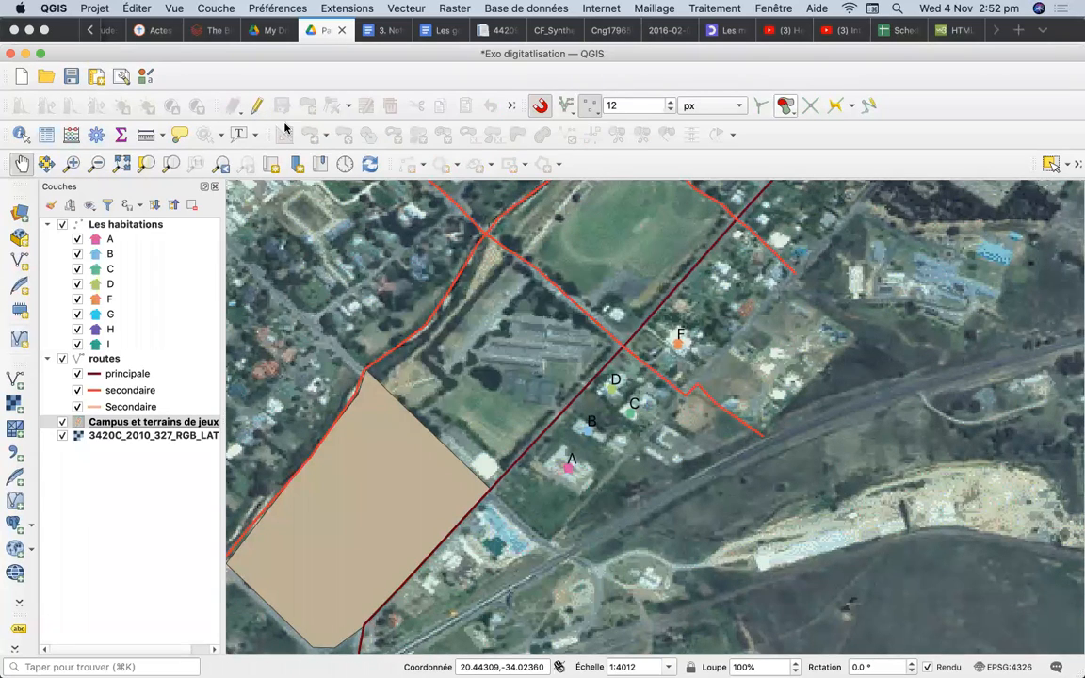
{"action": "left_click", "coordinate": [256, 109]}
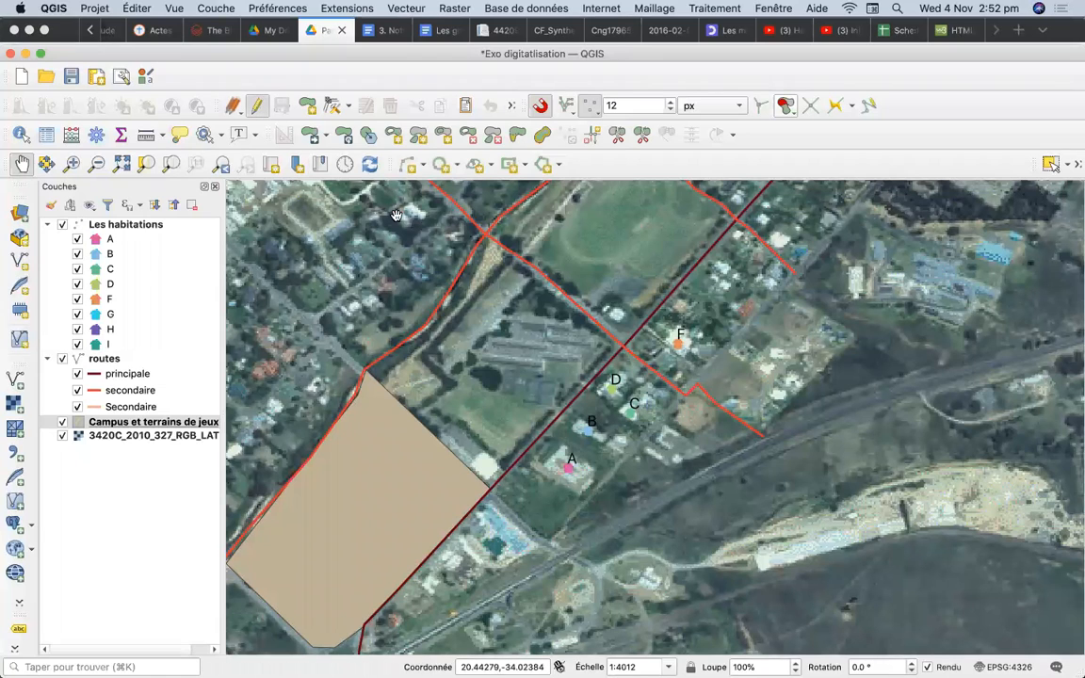
Step: Draw a second polygon over the adjoining block to the northeast, bounded by the first campus polygon and the surrounding roads
{"action": "left_click", "coordinate": [306, 107]}
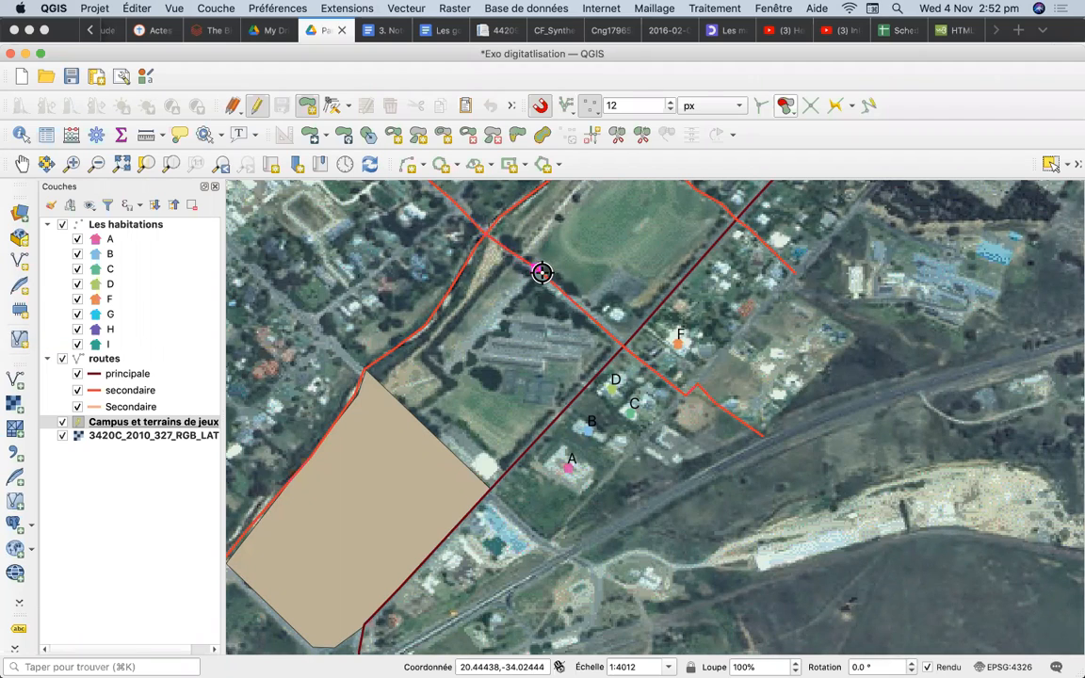
{"action": "left_click", "coordinate": [621, 347]}
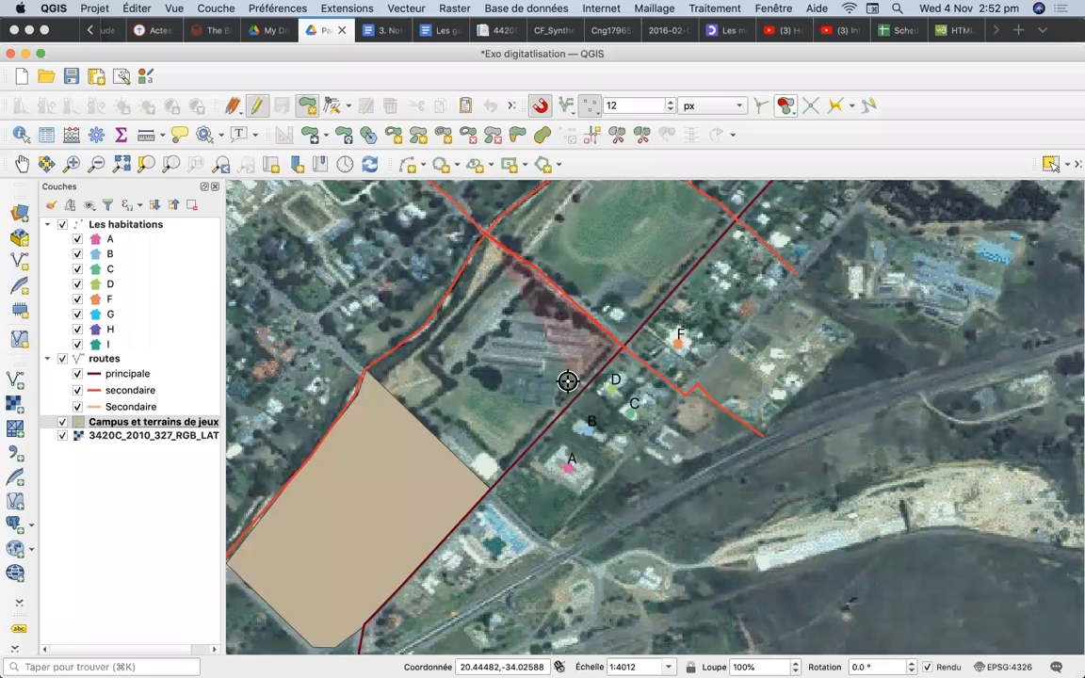
{"action": "left_click", "coordinate": [545, 429]}
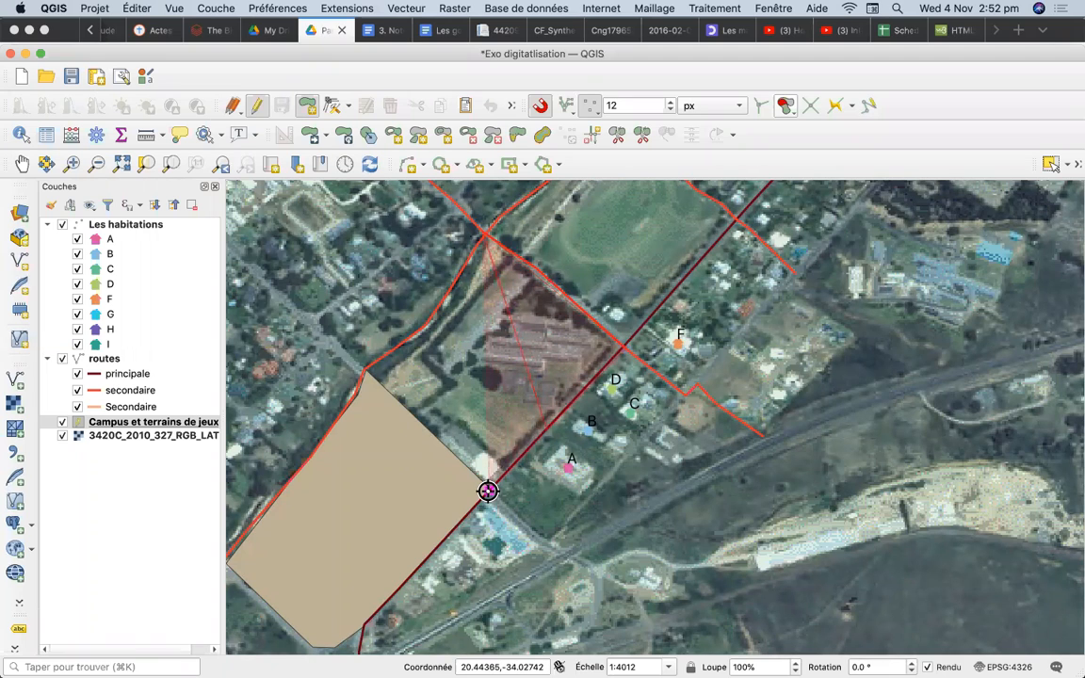
{"action": "left_click", "coordinate": [488, 489]}
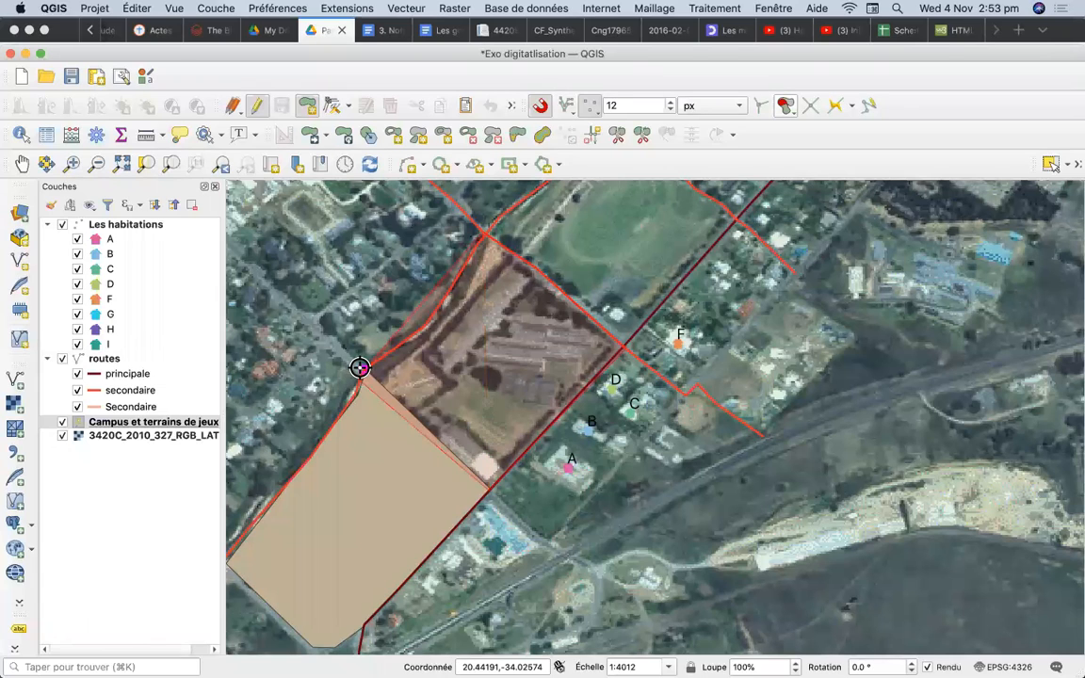
{"action": "left_click", "coordinate": [364, 369]}
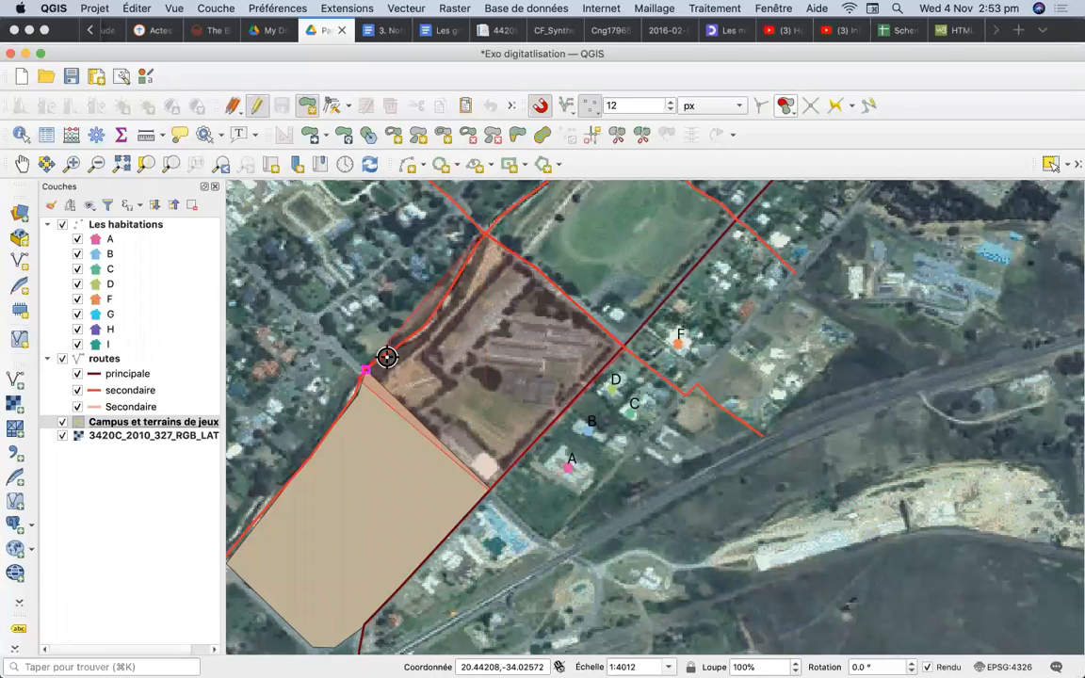
{"action": "right_click", "coordinate": [443, 294]}
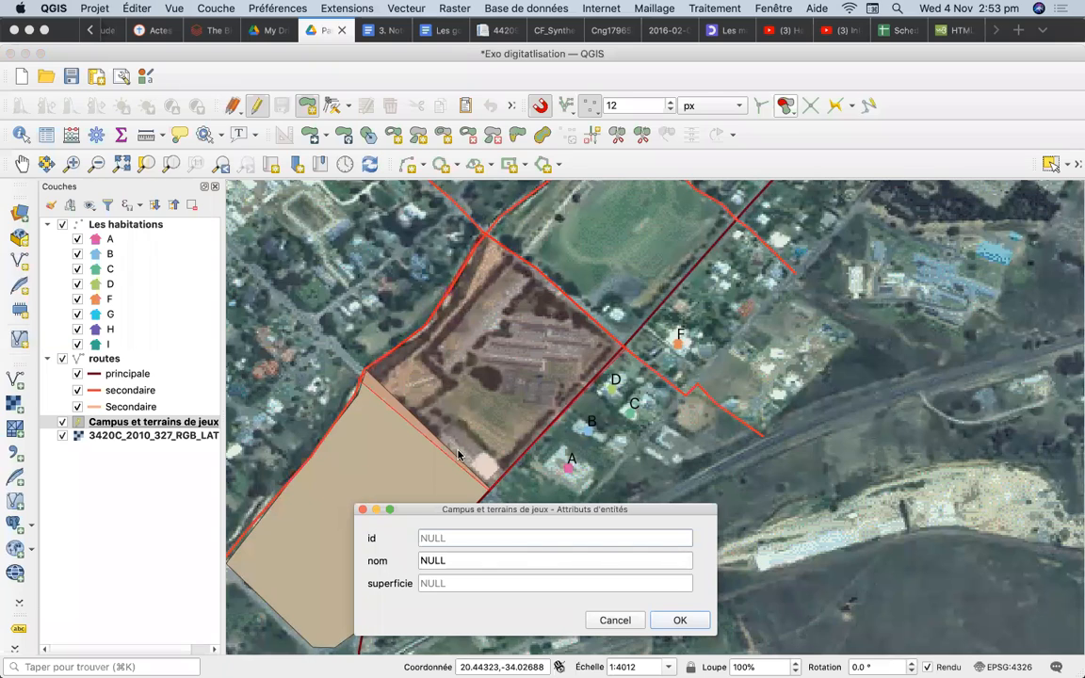
Step: Give the second polygon id 2 and nom Campus B, leaving superficie empty, and save its attributes
{"action": "type", "text": "2"}
{"action": "left_click", "coordinate": [425, 562]}
{"action": "type", "text": "Campus B"}
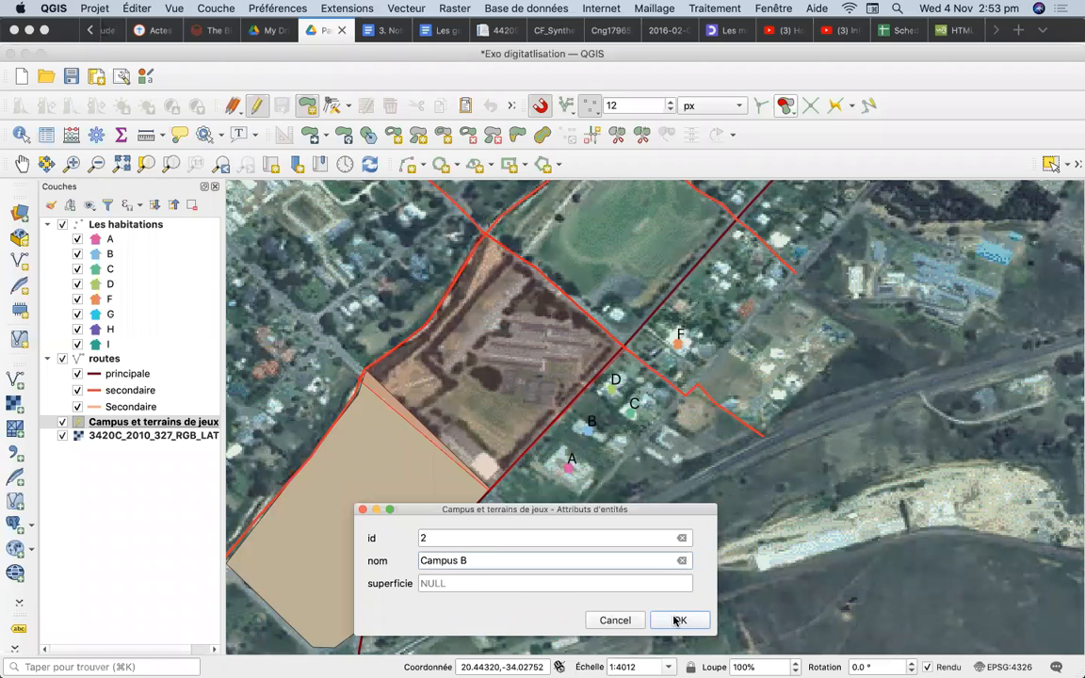
{"action": "left_click", "coordinate": [677, 620]}
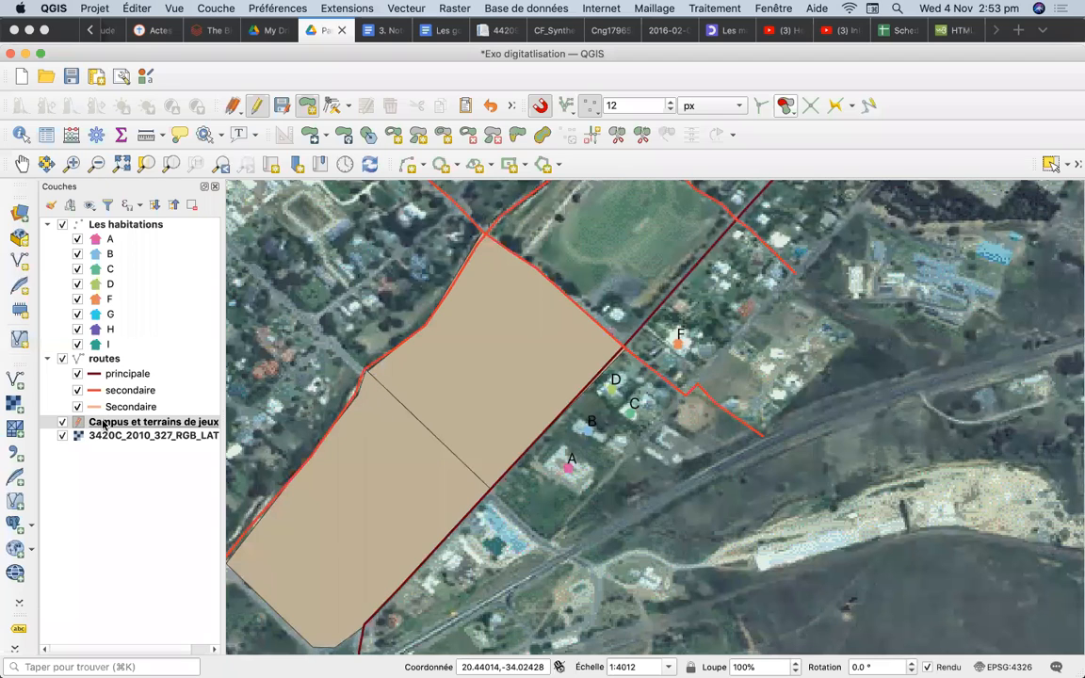
Step: Style the Campus et terrains de jeux layer with the outline green symbol so the polygons have no fill
{"action": "left_click", "coordinate": [104, 425]}
{"action": "double_click", "coordinate": [104, 425]}
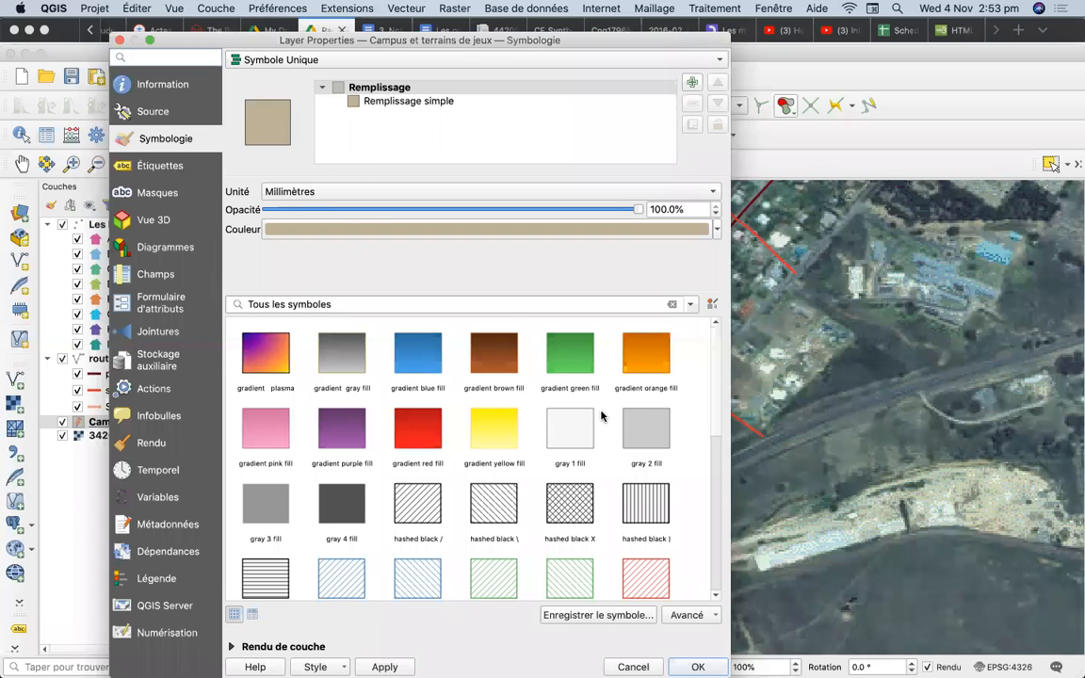
{"action": "scroll", "coordinate": [711, 422], "scroll_direction": "down", "scroll_amount": 5}
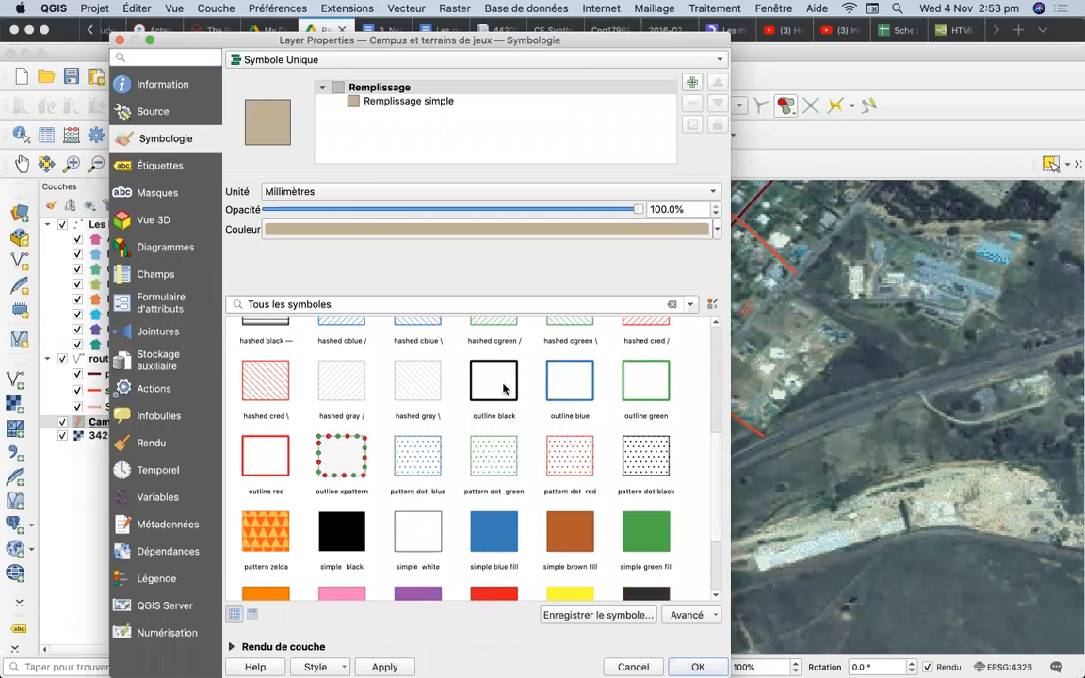
{"action": "left_click", "coordinate": [504, 388]}
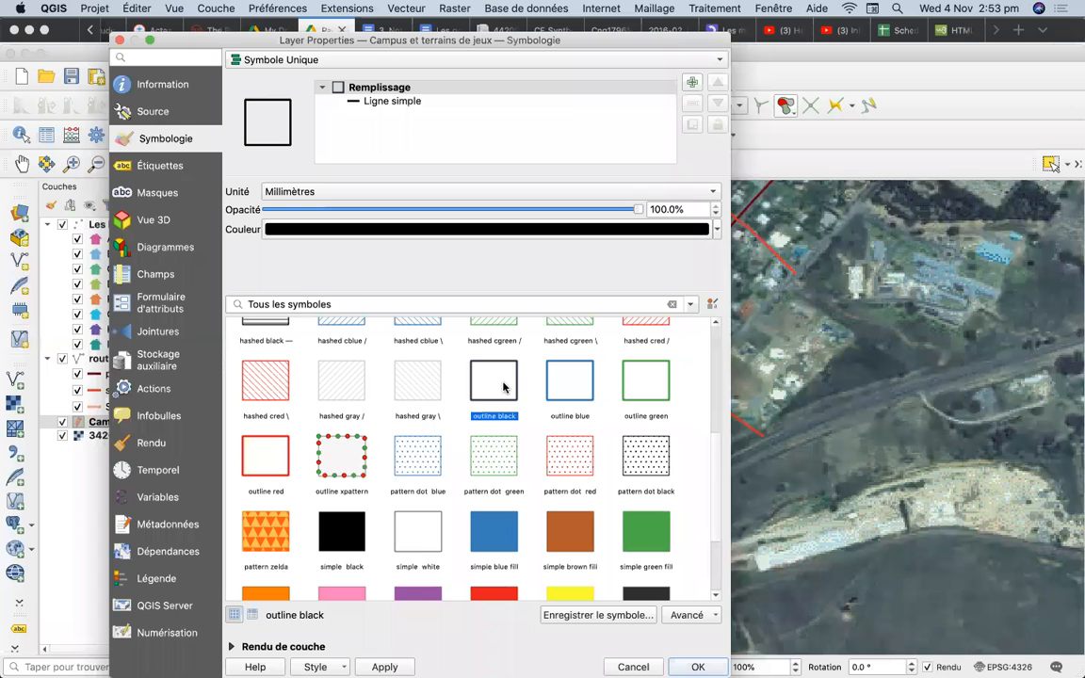
{"action": "left_click", "coordinate": [625, 394]}
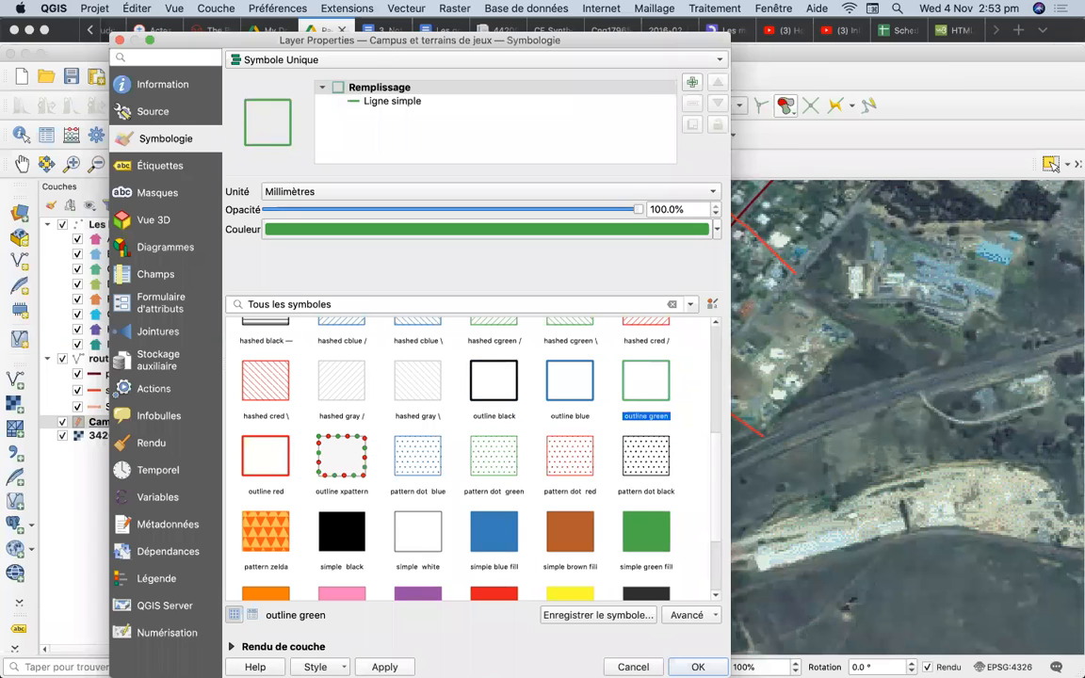
{"action": "left_click", "coordinate": [385, 667]}
{"action": "left_click", "coordinate": [698, 667]}
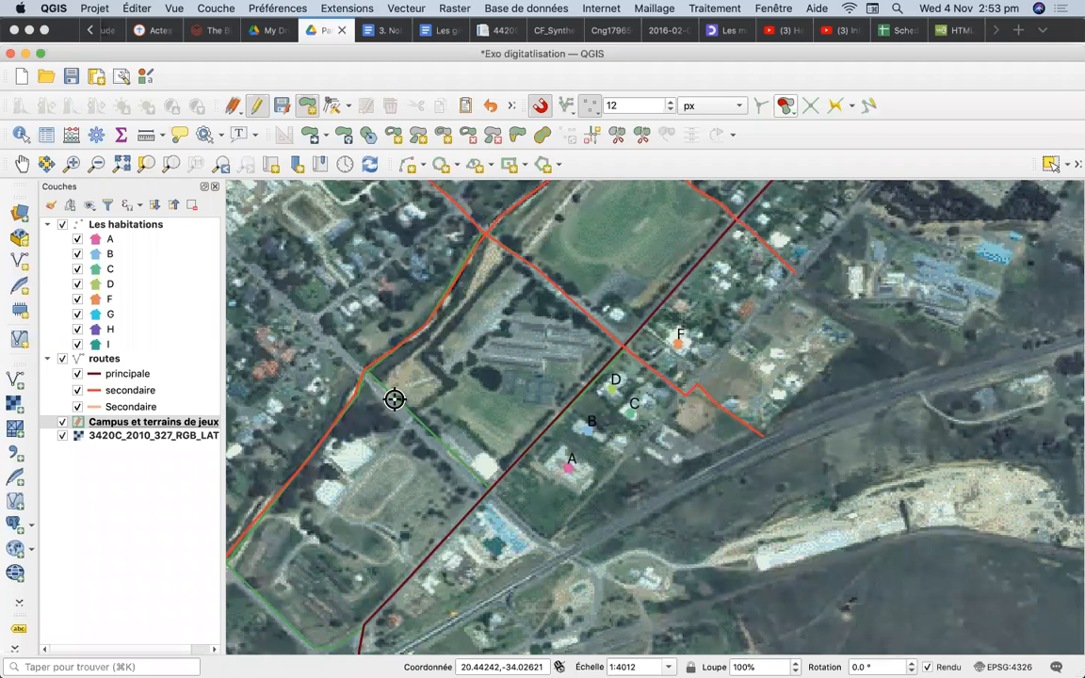
Step: Inspect the shared border of the two campus polygons up close and set the overlap mode to Avoid Overlap on Active Layer
{"action": "left_click", "coordinate": [71, 163]}
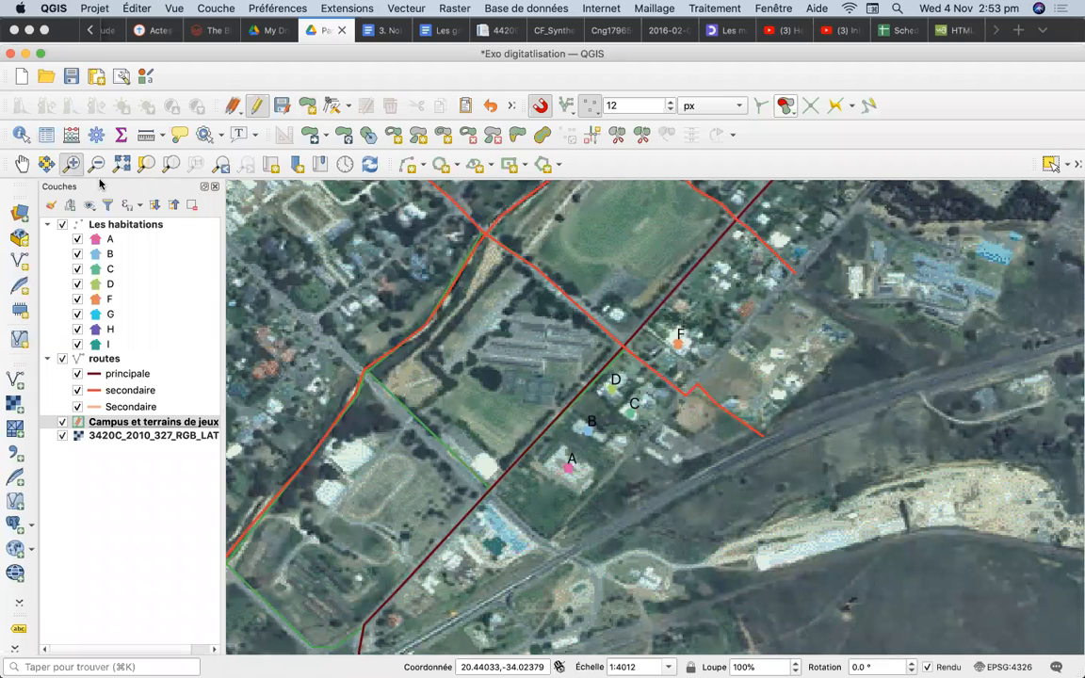
{"action": "left_click_drag", "start_coordinate": [341, 340], "coordinate": [556, 521]}
{"action": "left_click_drag", "start_coordinate": [411, 241], "coordinate": [842, 605]}
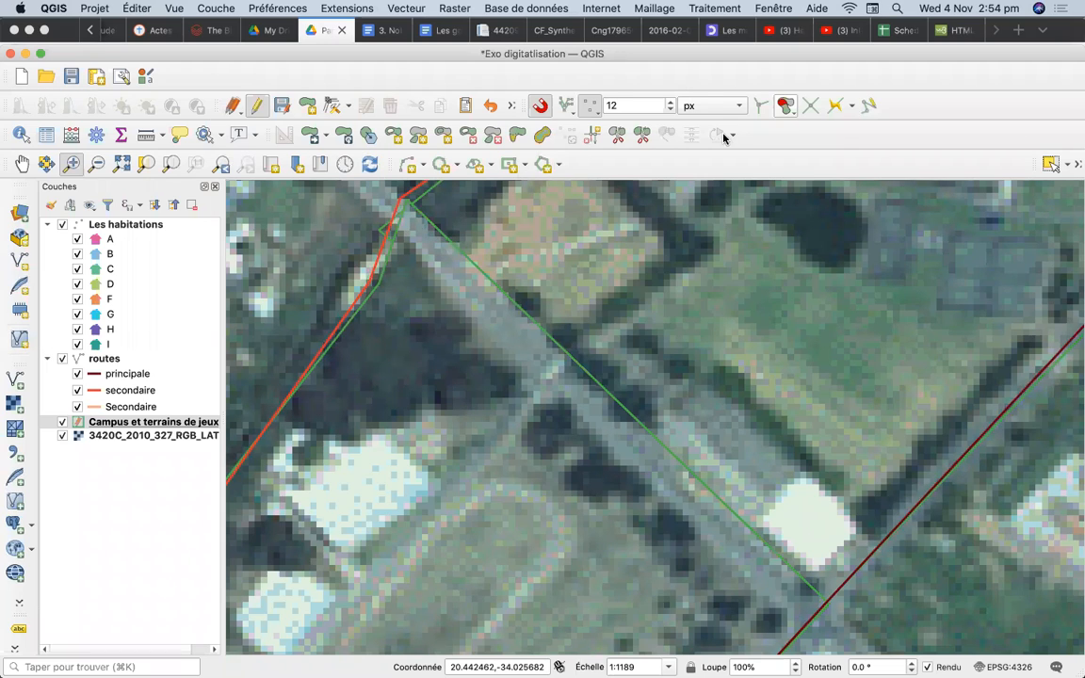
{"action": "left_click", "coordinate": [789, 109]}
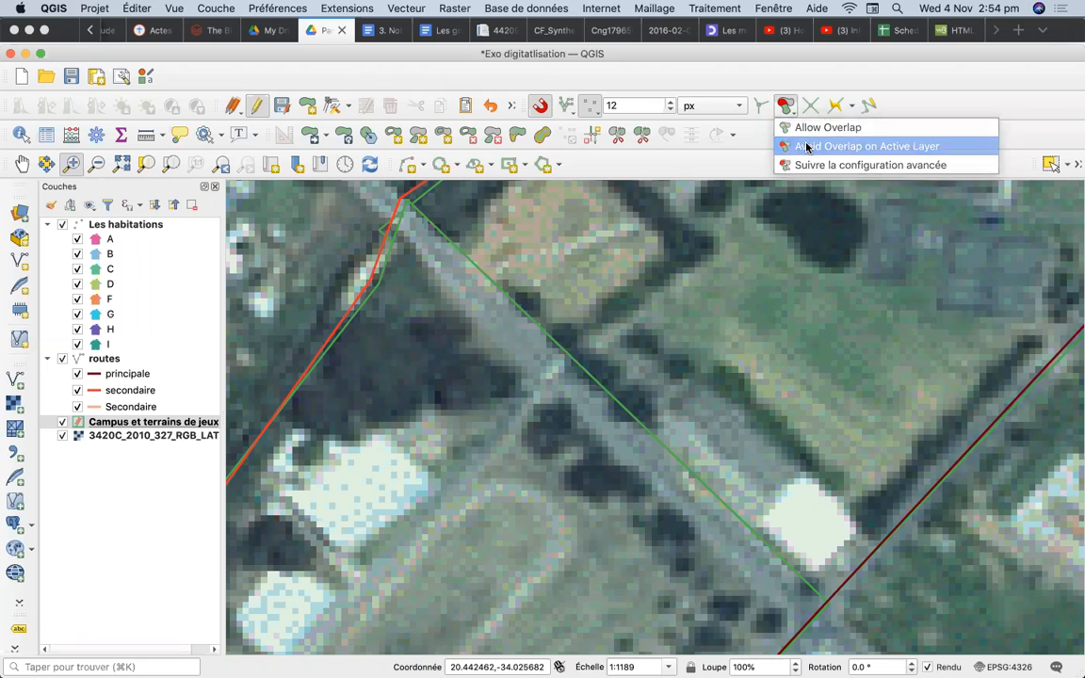
{"action": "left_click", "coordinate": [806, 147]}
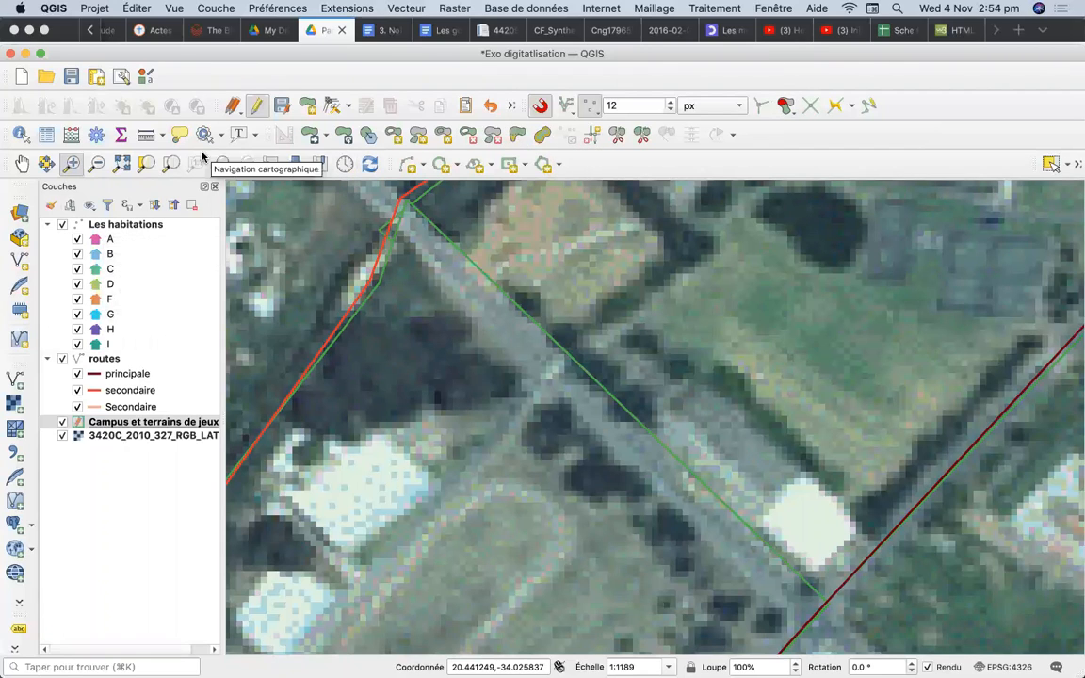
Step: Draw a polygon around the northeastern sports field block, following the secondary roads and the two main roads that bound it
{"action": "left_click", "coordinate": [98, 167]}
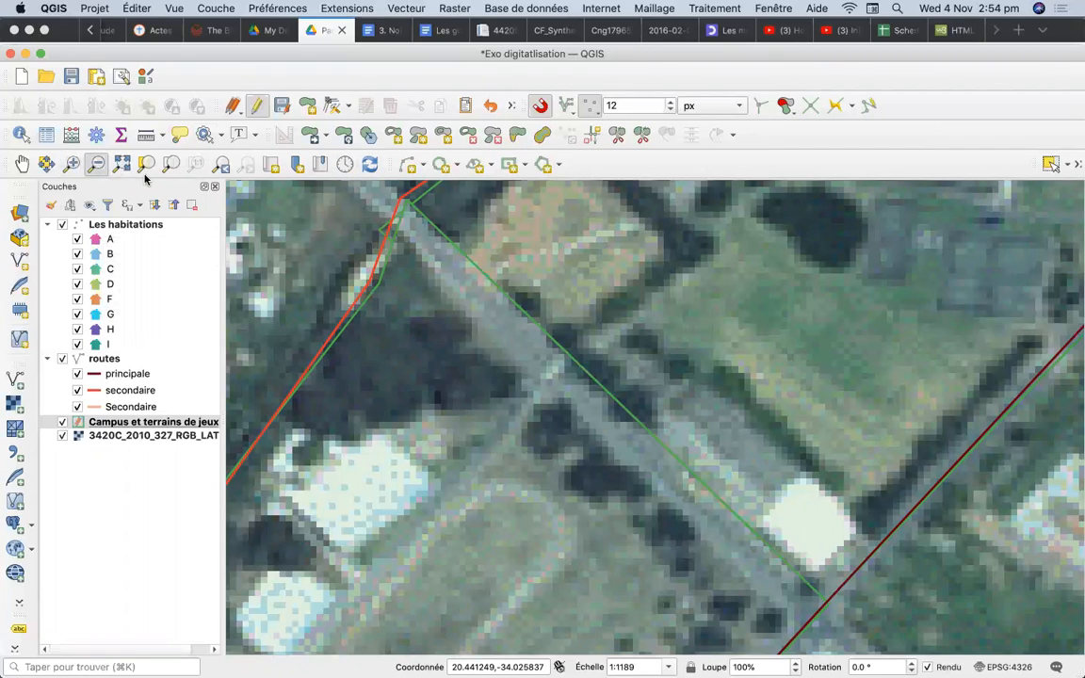
{"action": "left_click", "coordinate": [297, 226]}
{"action": "left_click", "coordinate": [297, 230]}
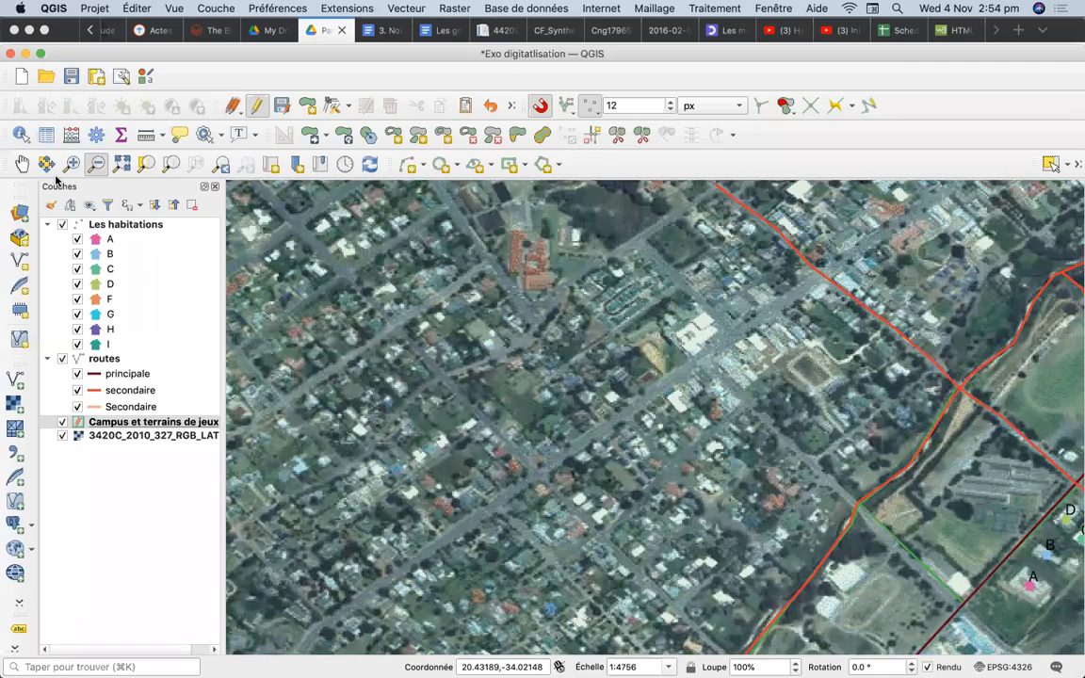
{"action": "left_click", "coordinate": [20, 164]}
{"action": "left_click_drag", "start_coordinate": [618, 443], "coordinate": [373, 429]}
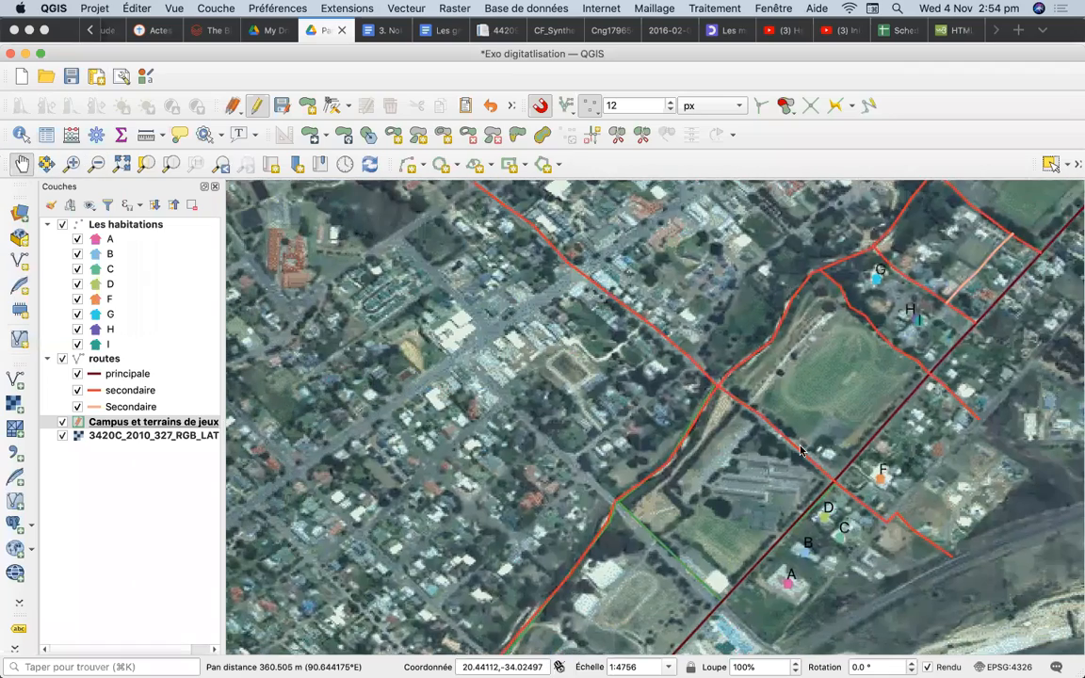
{"action": "left_click_drag", "start_coordinate": [859, 388], "coordinate": [546, 533]}
{"action": "left_click_drag", "start_coordinate": [603, 472], "coordinate": [553, 472]}
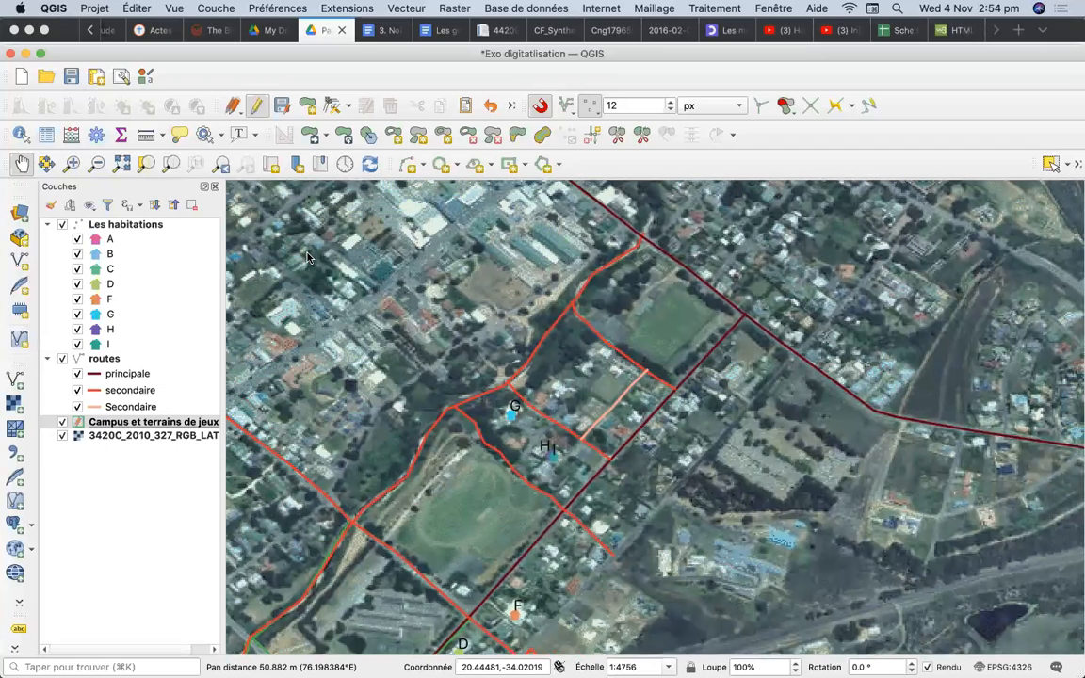
{"action": "left_click", "coordinate": [306, 107]}
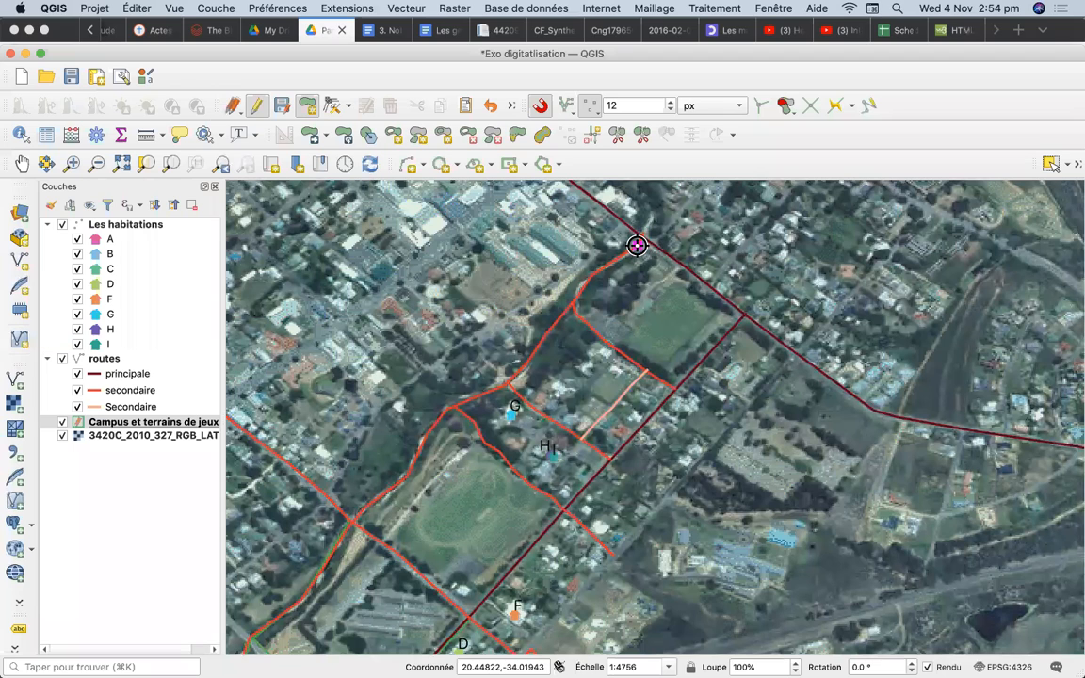
{"action": "left_click", "coordinate": [637, 245]}
{"action": "left_click", "coordinate": [590, 276]}
{"action": "left_click", "coordinate": [577, 309]}
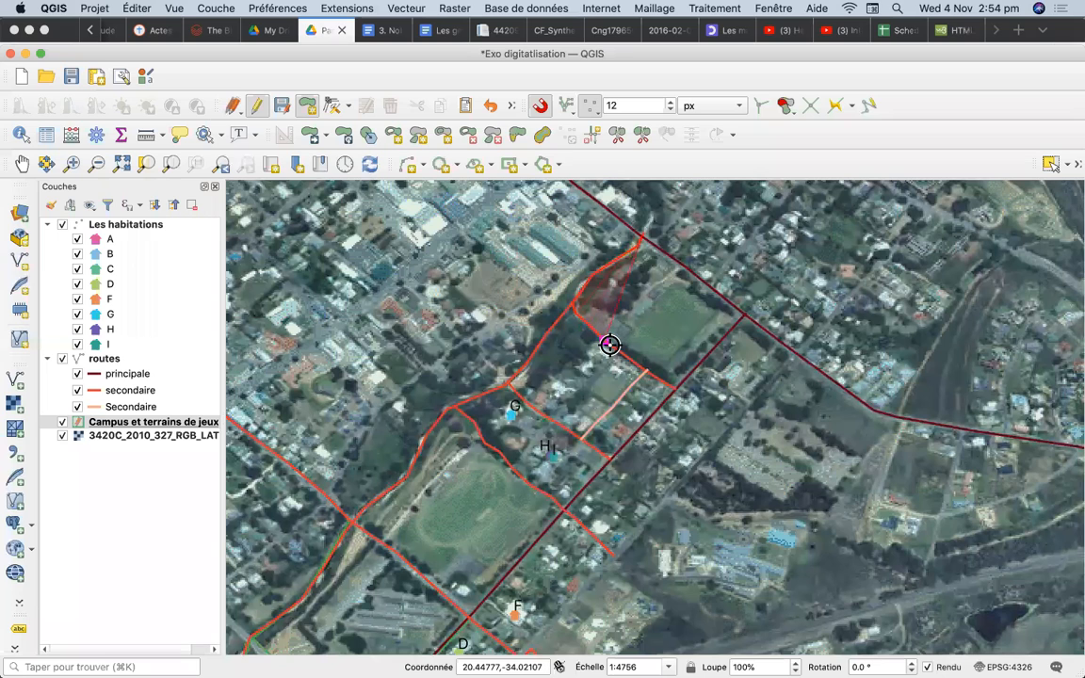
{"action": "left_click", "coordinate": [671, 384]}
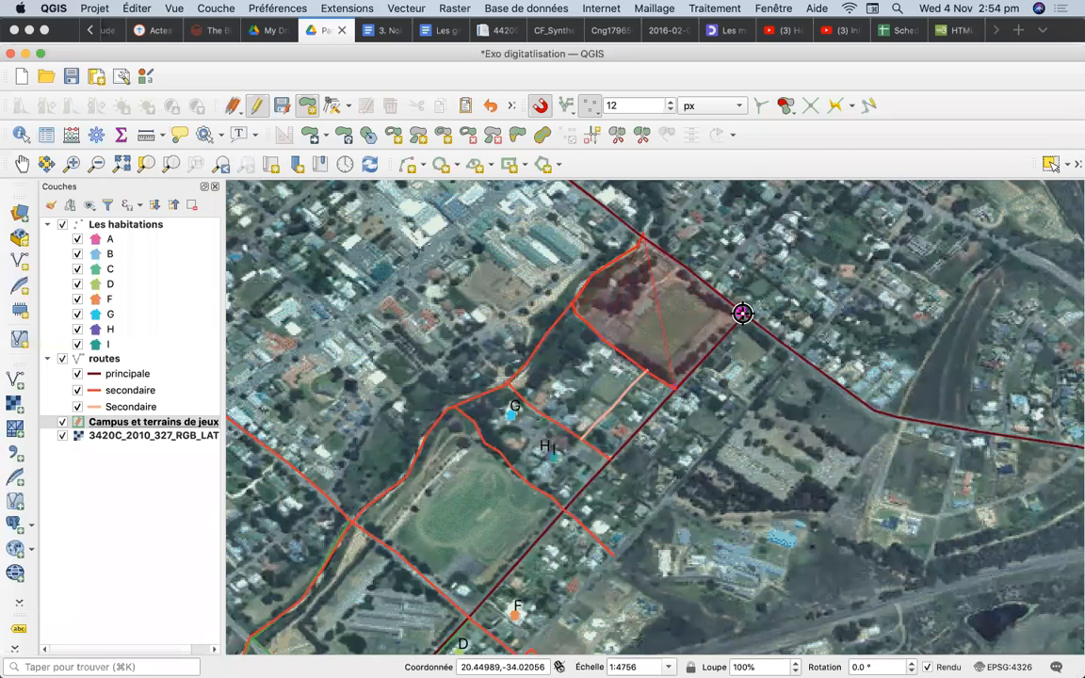
{"action": "left_click", "coordinate": [742, 314]}
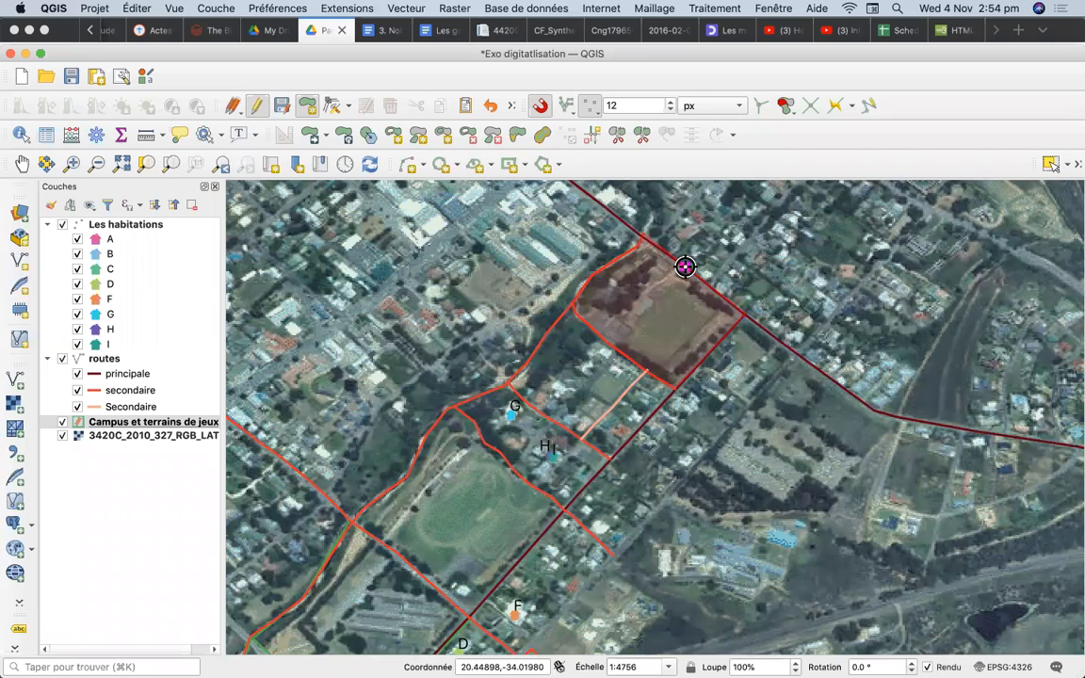
{"action": "right_click", "coordinate": [684, 268]}
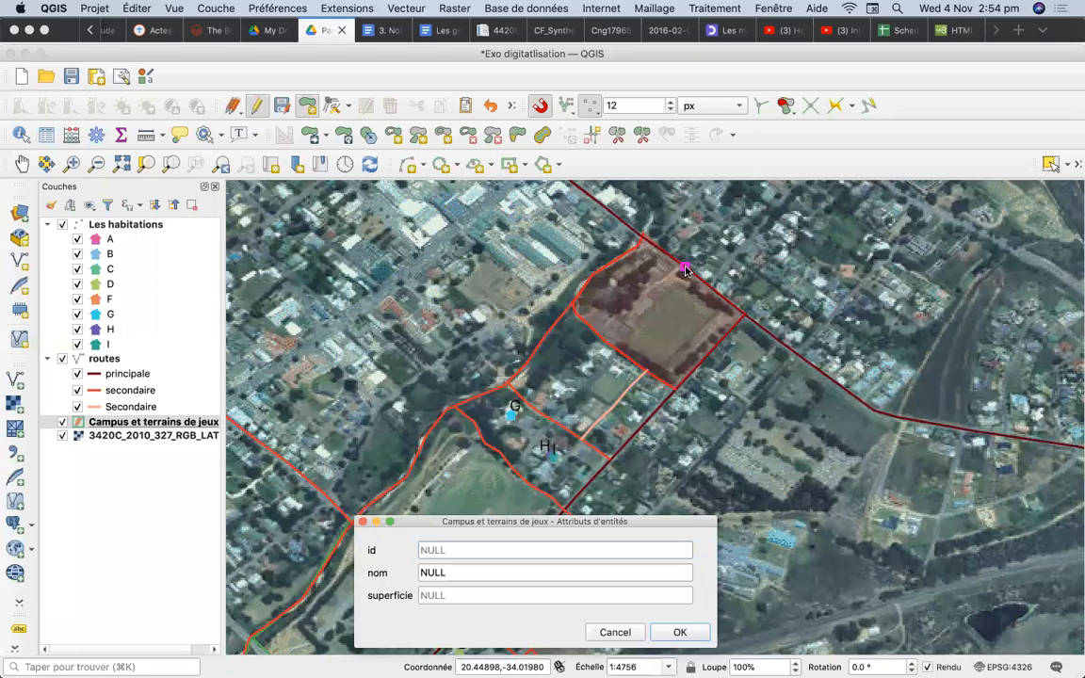
Step: Give the northeastern sports field polygon id 3 and nom Stade2, leaving superficie empty, and save its attributes
{"action": "type", "text": "3"}
{"action": "left_click", "coordinate": [456, 572]}
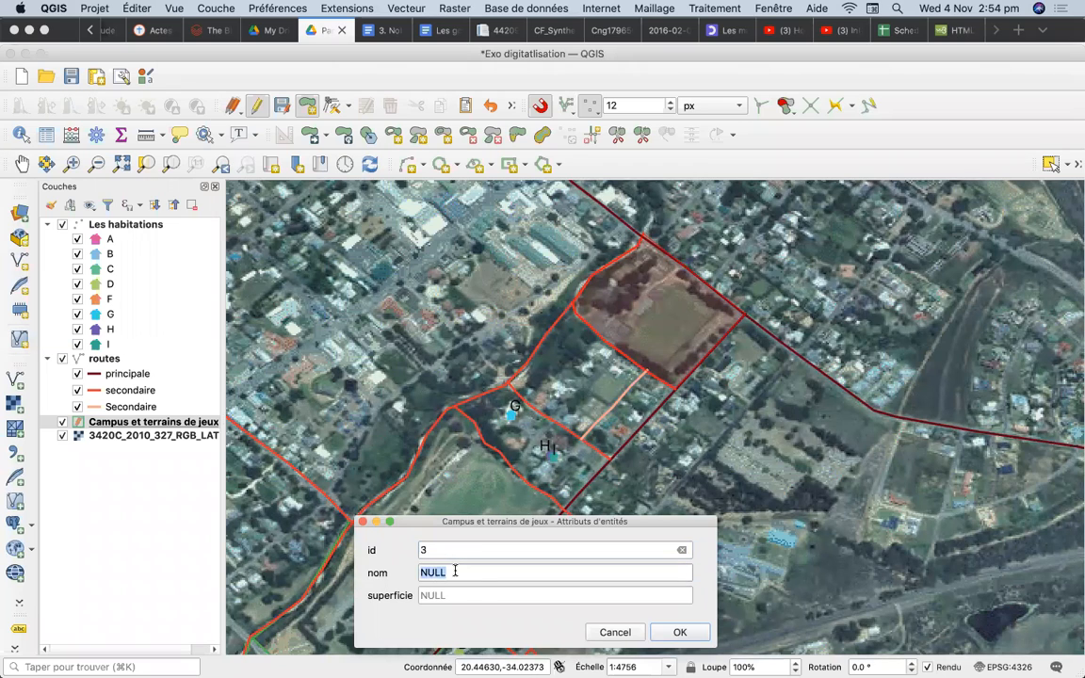
{"action": "type", "text": "Stade2"}
{"action": "left_click", "coordinate": [679, 632]}
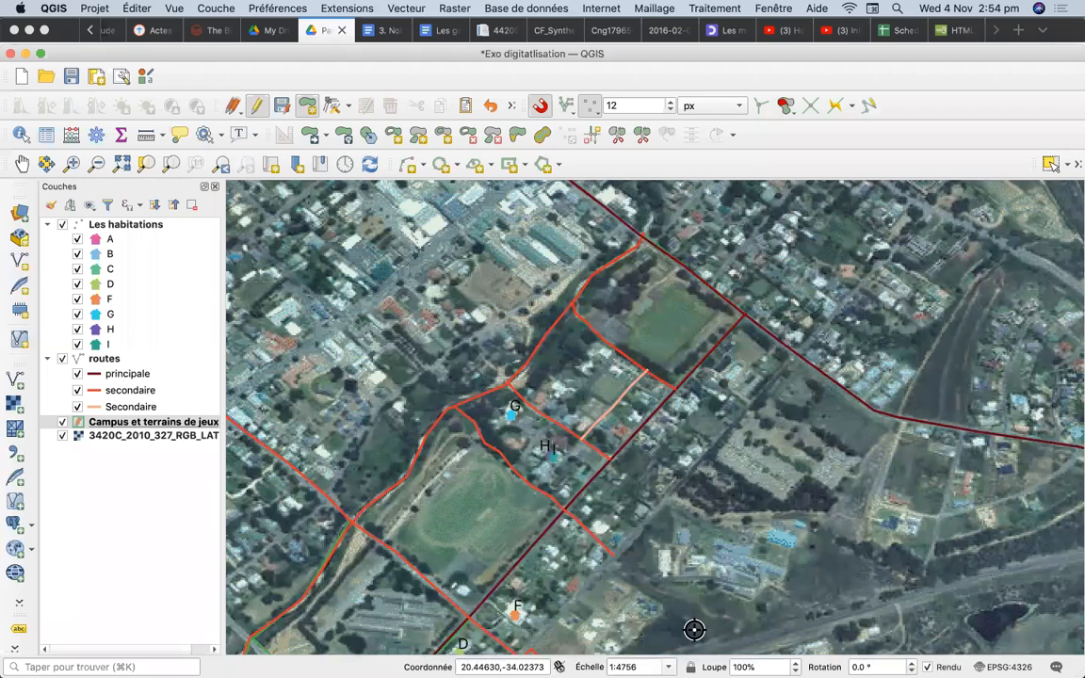
Step: Style the Campus et terrains de jeux layer with the gradient green fill symbol
{"action": "double_click", "coordinate": [100, 426]}
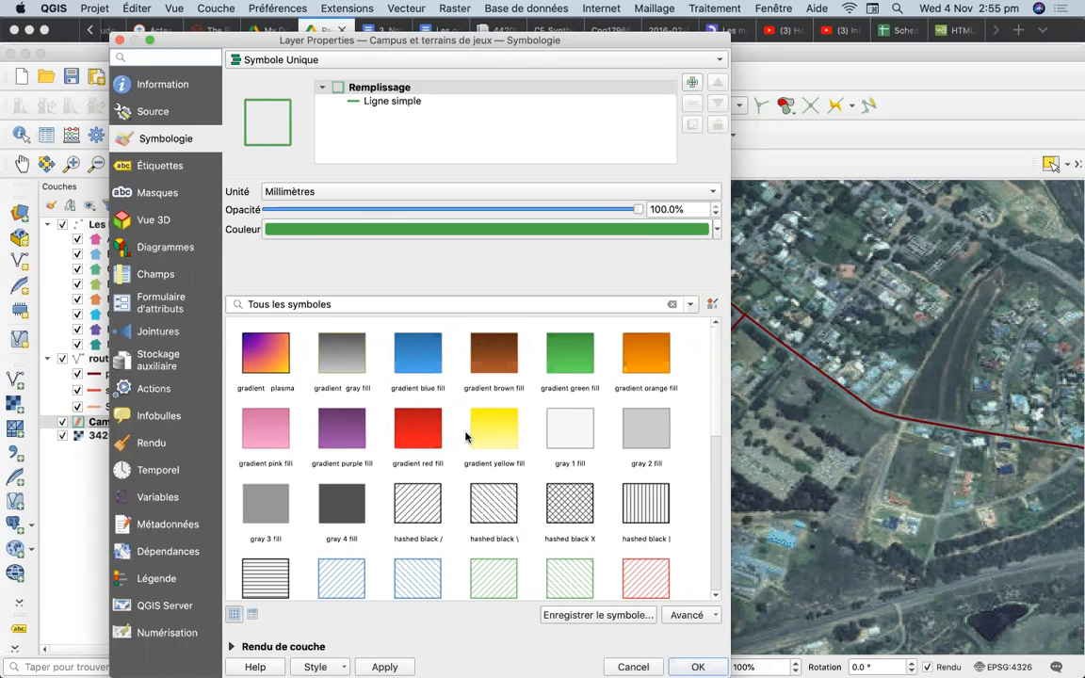
{"action": "left_click", "coordinate": [569, 354]}
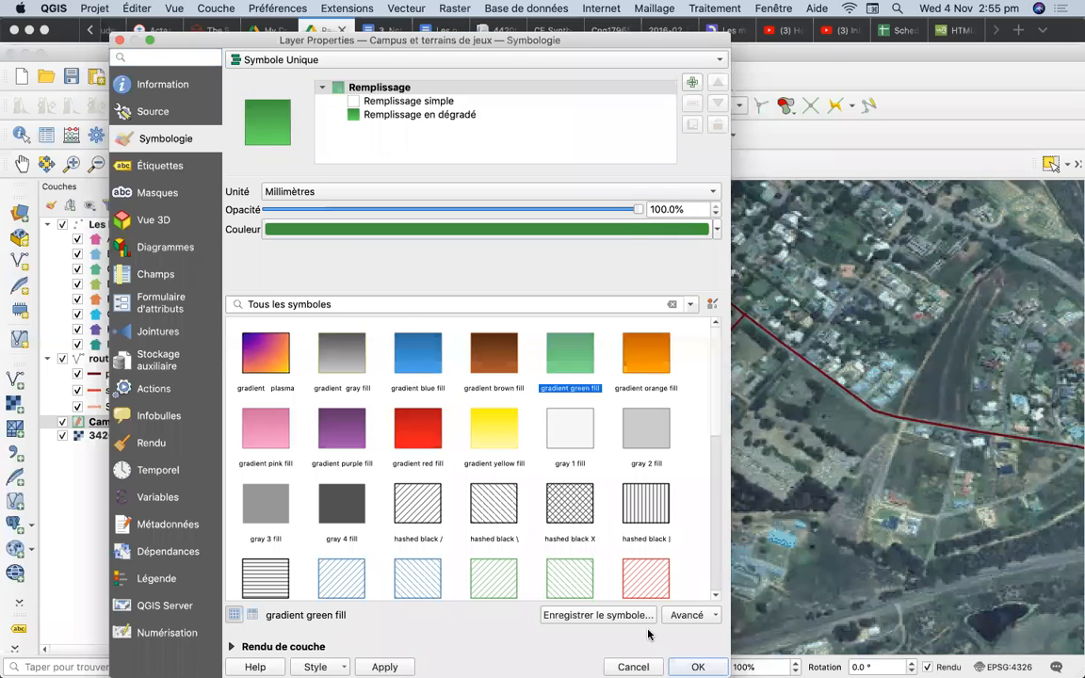
{"action": "left_click", "coordinate": [697, 667]}
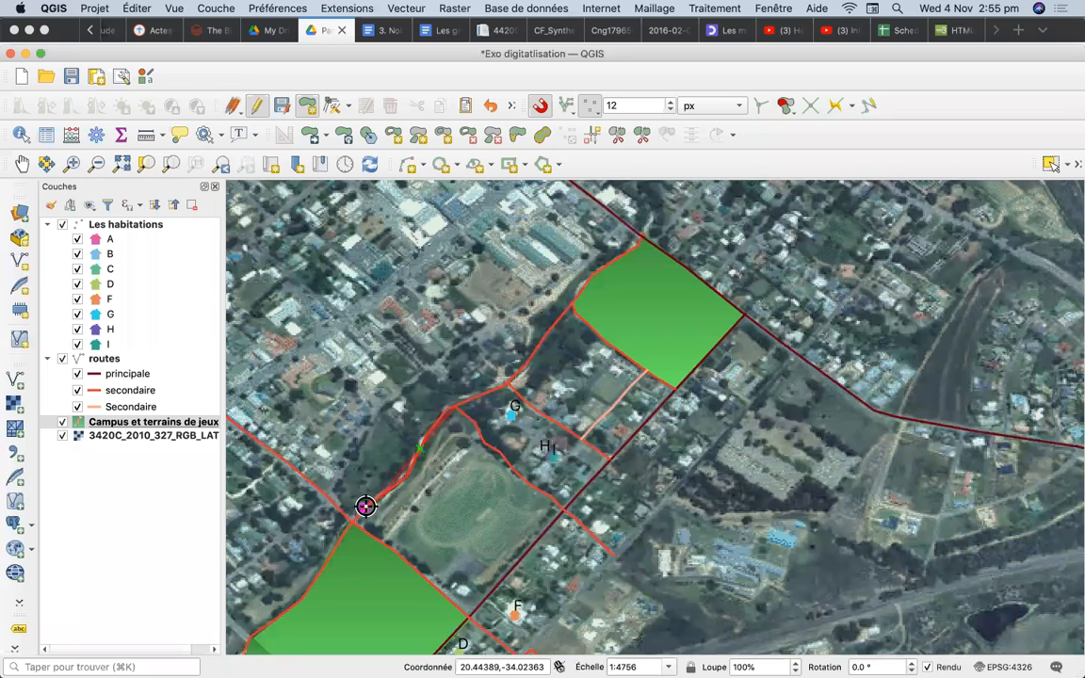
Step: Draw a polygon around the oval sports field block, snapped to the second campus polygon's northeast edge and the surrounding roads
{"action": "left_click", "coordinate": [353, 521]}
{"action": "left_click", "coordinate": [393, 550]}
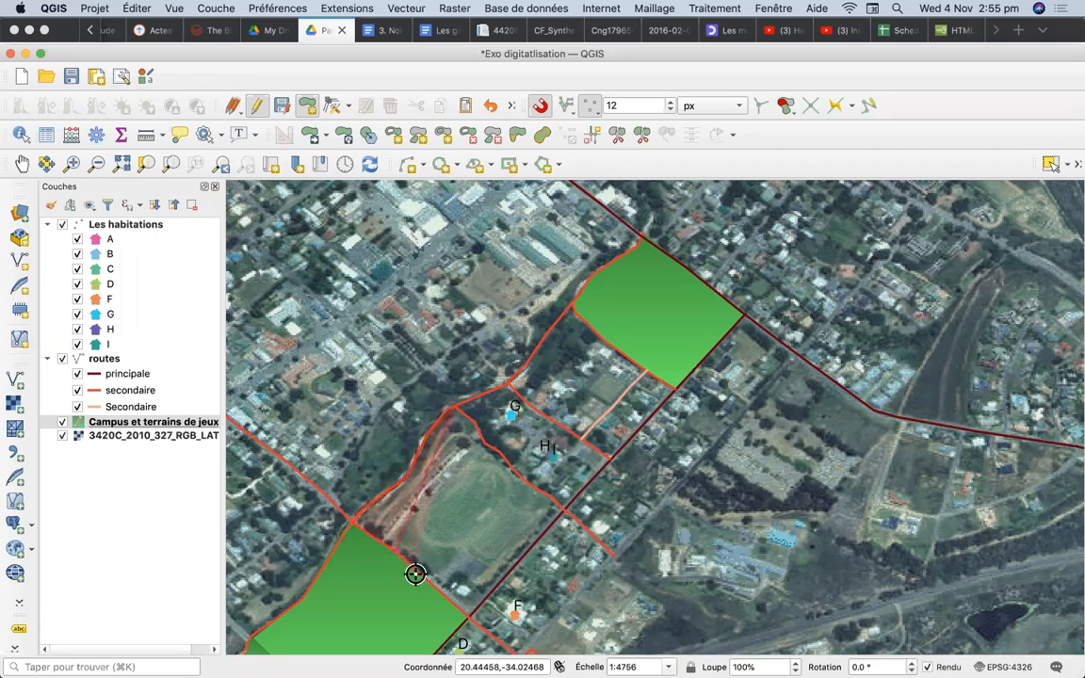
{"action": "left_click", "coordinate": [466, 617]}
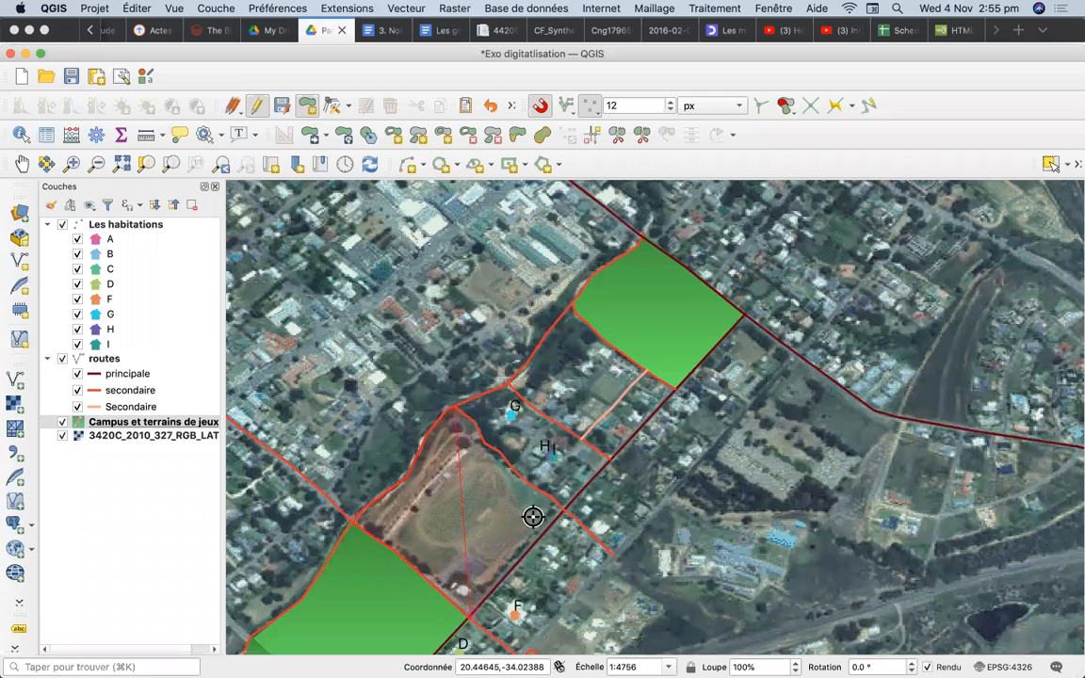
{"action": "left_click", "coordinate": [559, 507]}
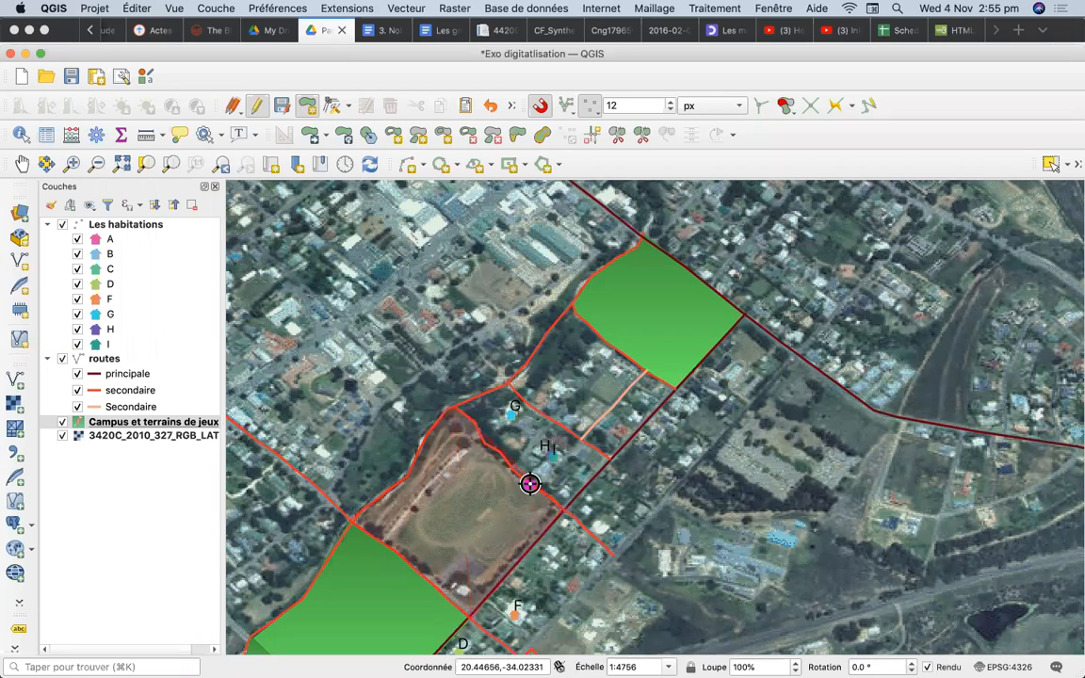
{"action": "right_click", "coordinate": [475, 421]}
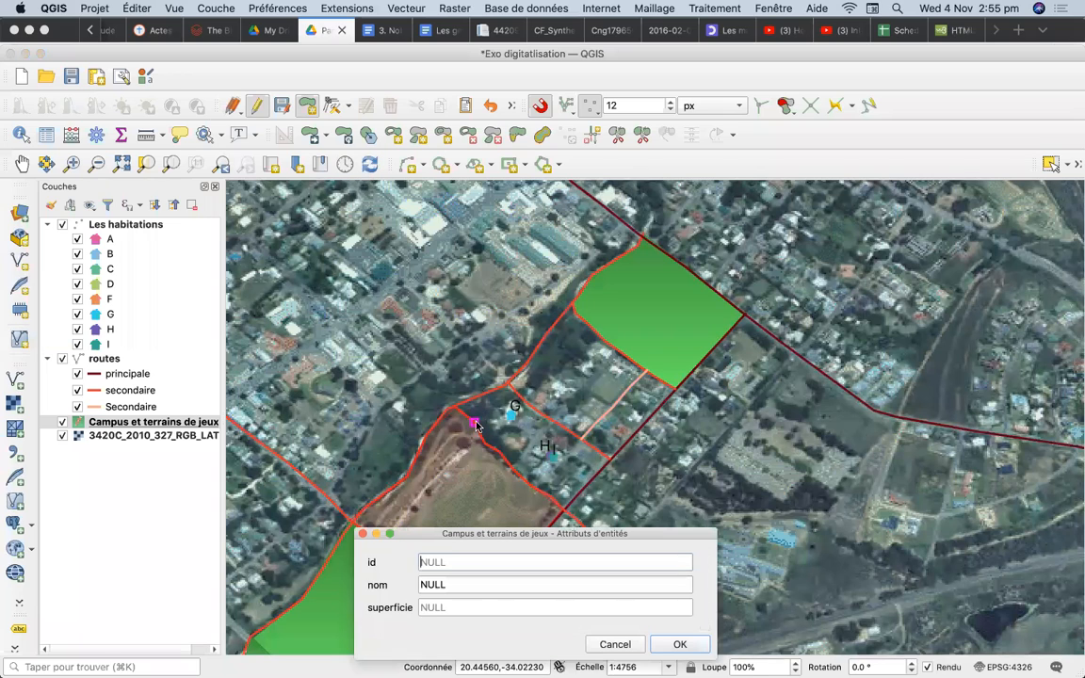
Step: Give the oval sports field polygon id 4 and nom Stade 1, leaving superficie empty, and save its attributes
{"action": "left_click", "coordinate": [439, 585]}
{"action": "type", "text": "C"}
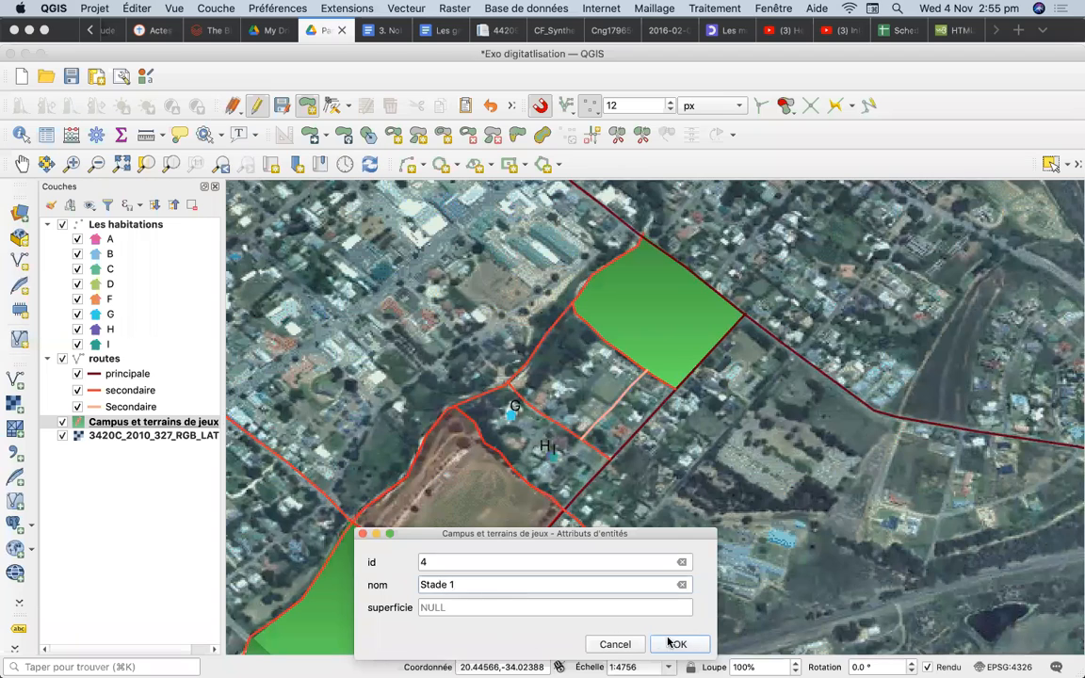
{"action": "left_click", "coordinate": [678, 643]}
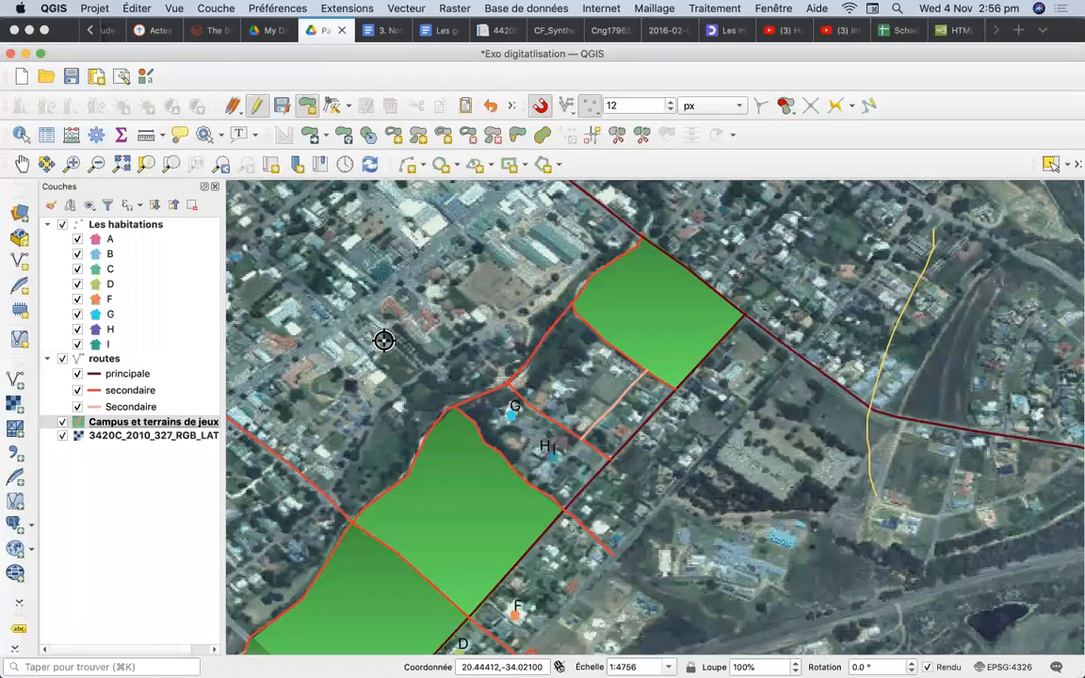
Step: Undo the creation of the two sports field polygons, and redo both
{"action": "key", "text": "super+z"}
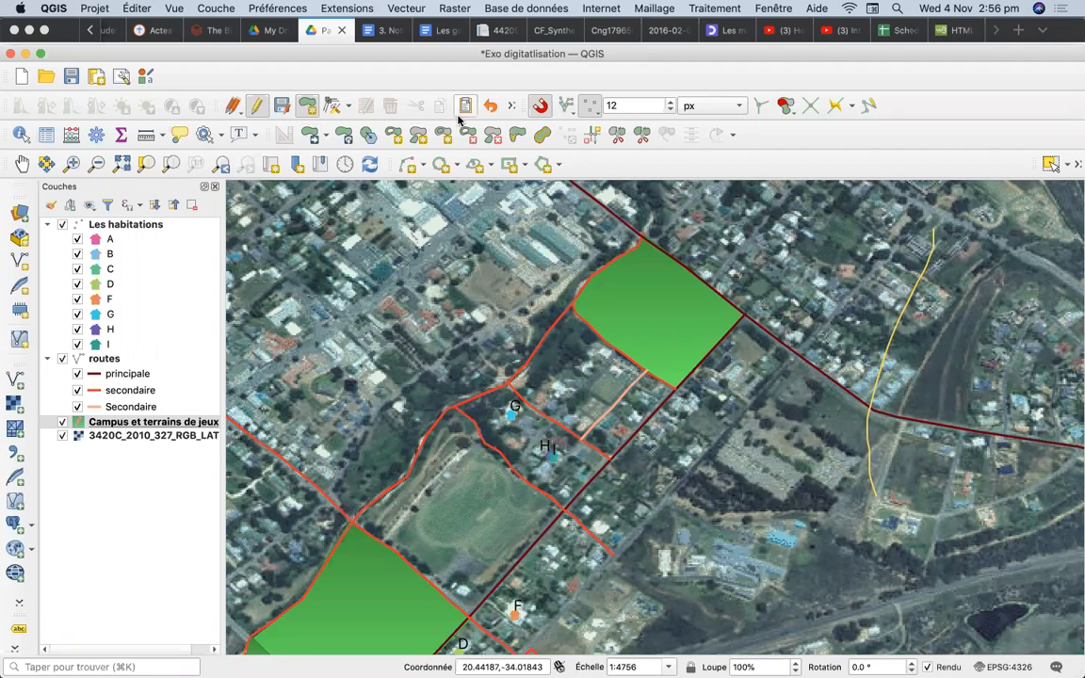
{"action": "left_click", "coordinate": [489, 107]}
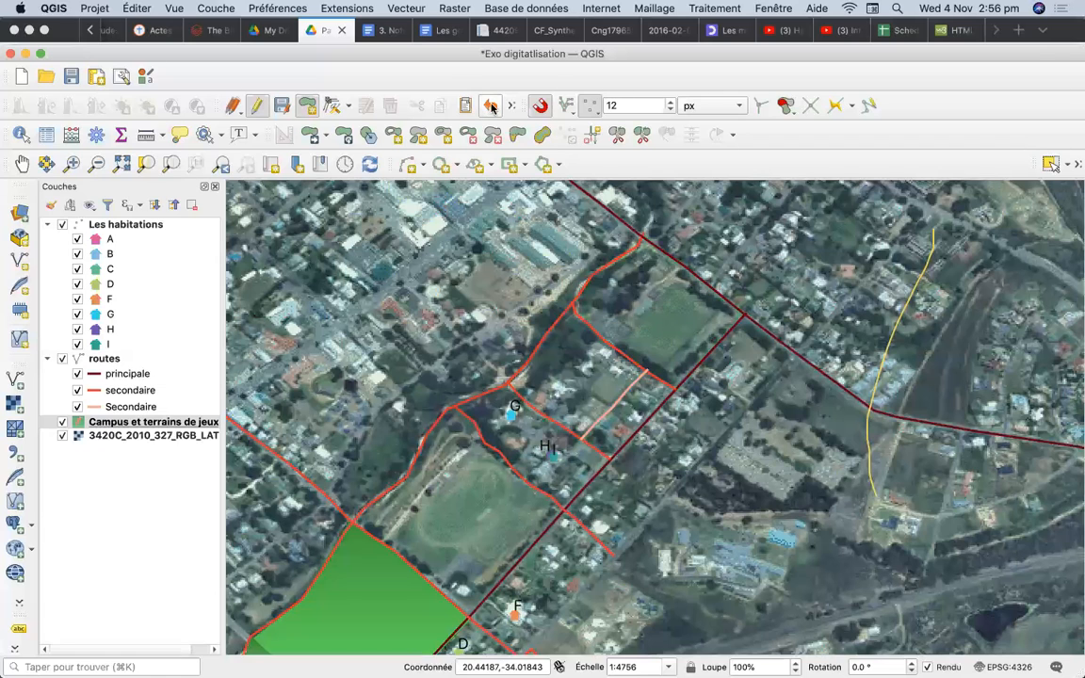
{"action": "left_click", "coordinate": [510, 106]}
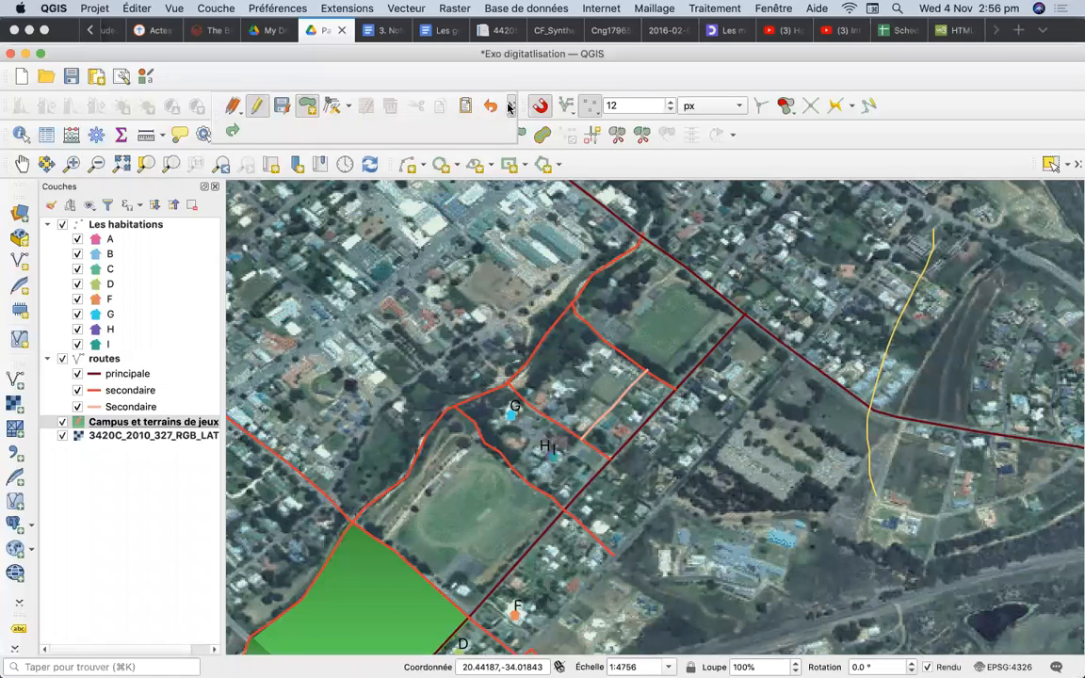
{"action": "left_click", "coordinate": [234, 134]}
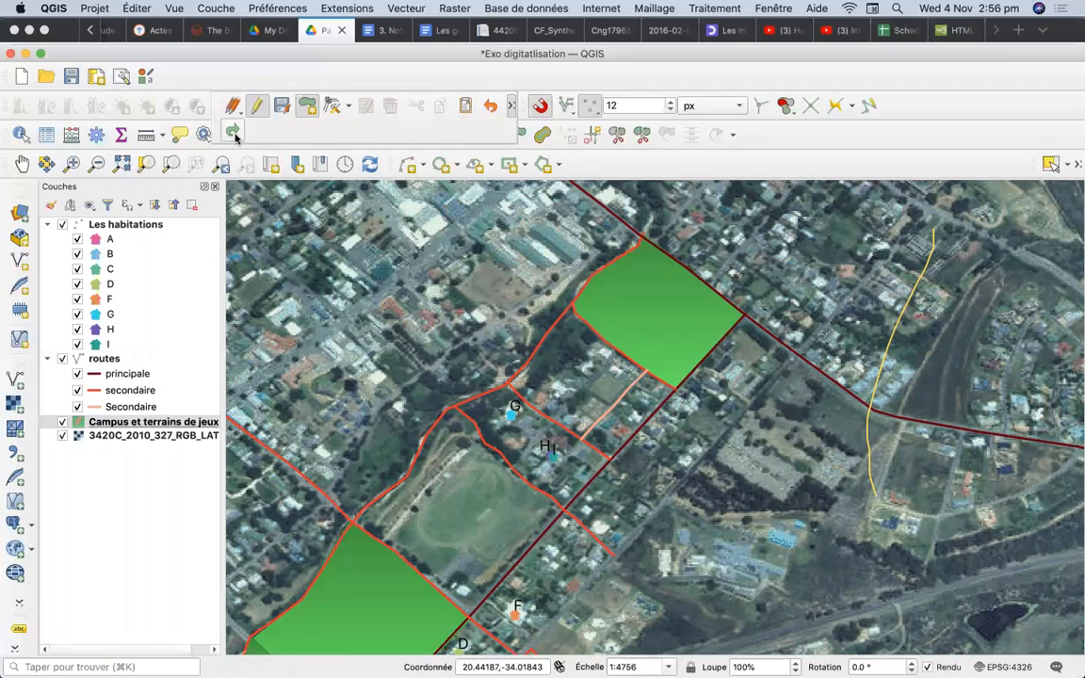
{"action": "left_click", "coordinate": [234, 134]}
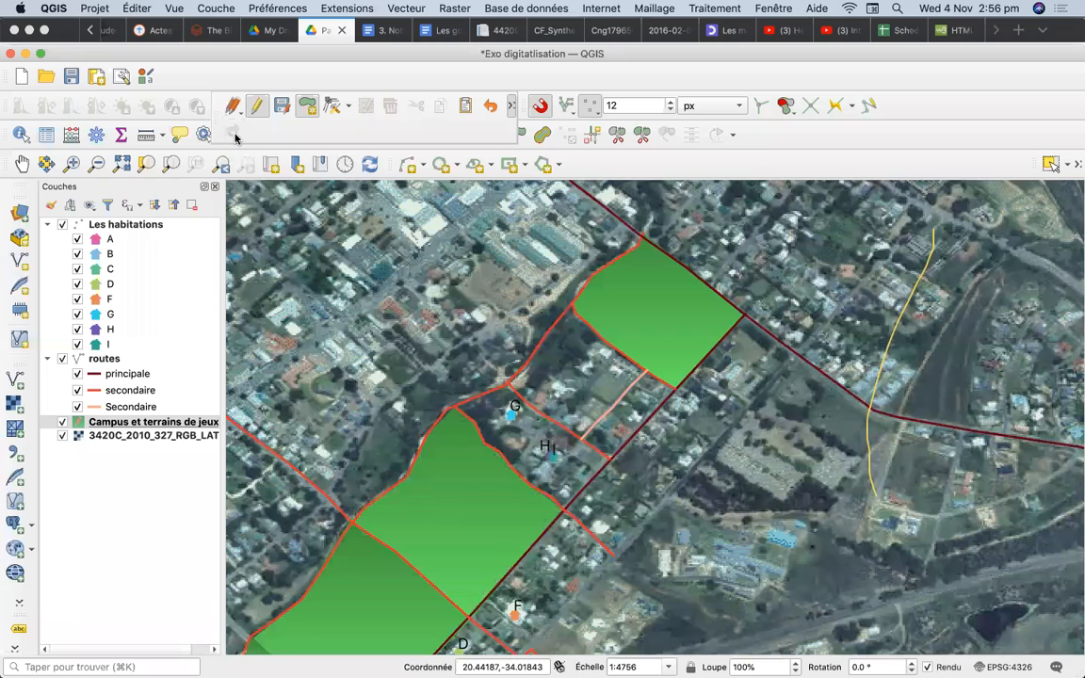
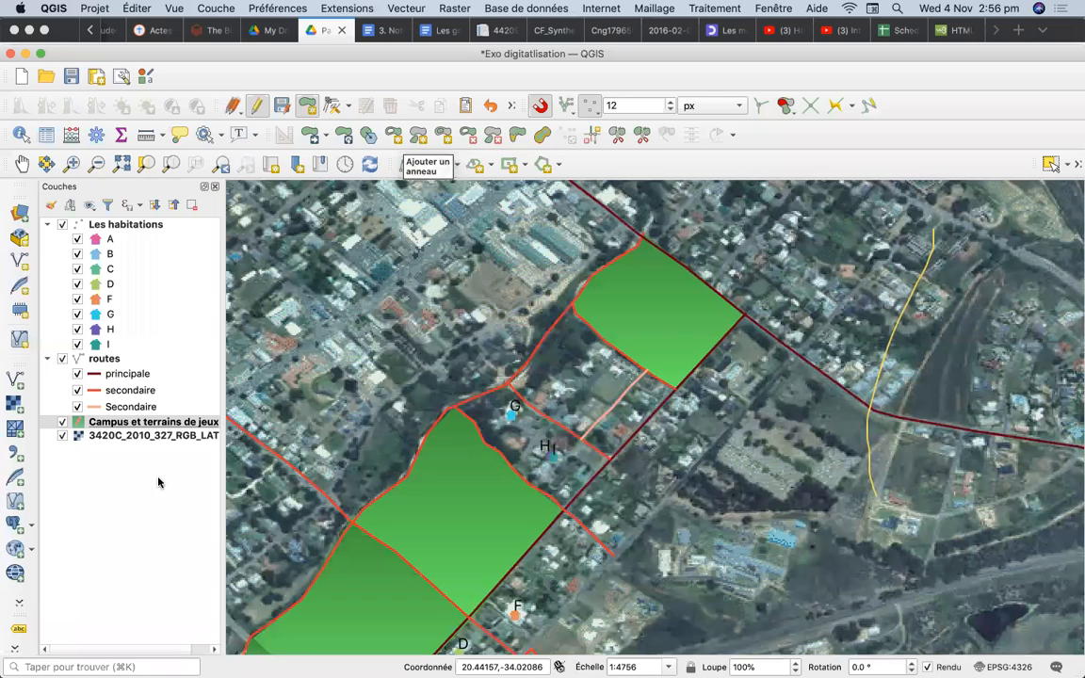
Step: Style the Campus et terrains de jeux layer with the outline black symbol so the polygons have no fill
{"action": "left_click", "coordinate": [138, 427]}
{"action": "double_click", "coordinate": [139, 426]}
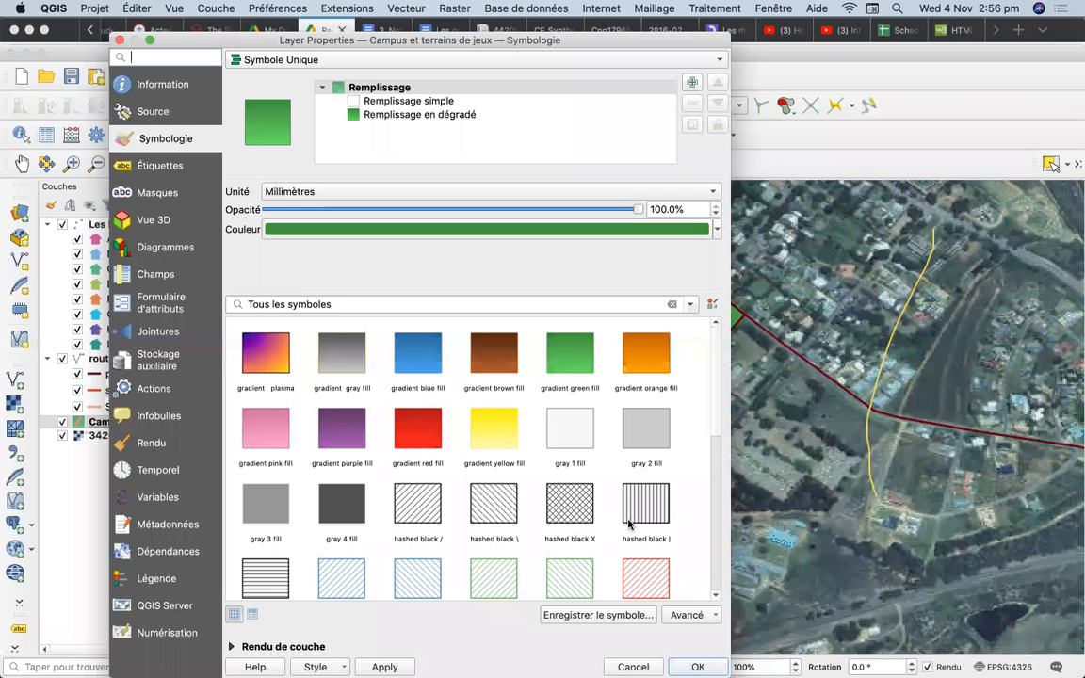
{"action": "scroll", "coordinate": [714, 419], "scroll_direction": "down", "scroll_amount": 5}
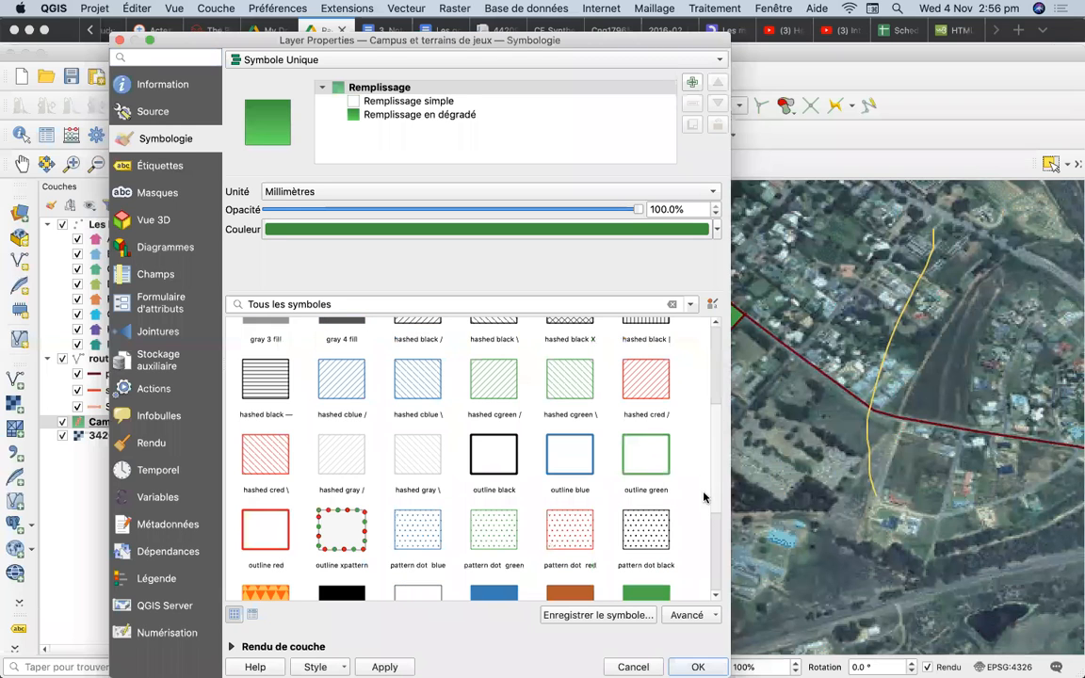
{"action": "left_click", "coordinate": [499, 458]}
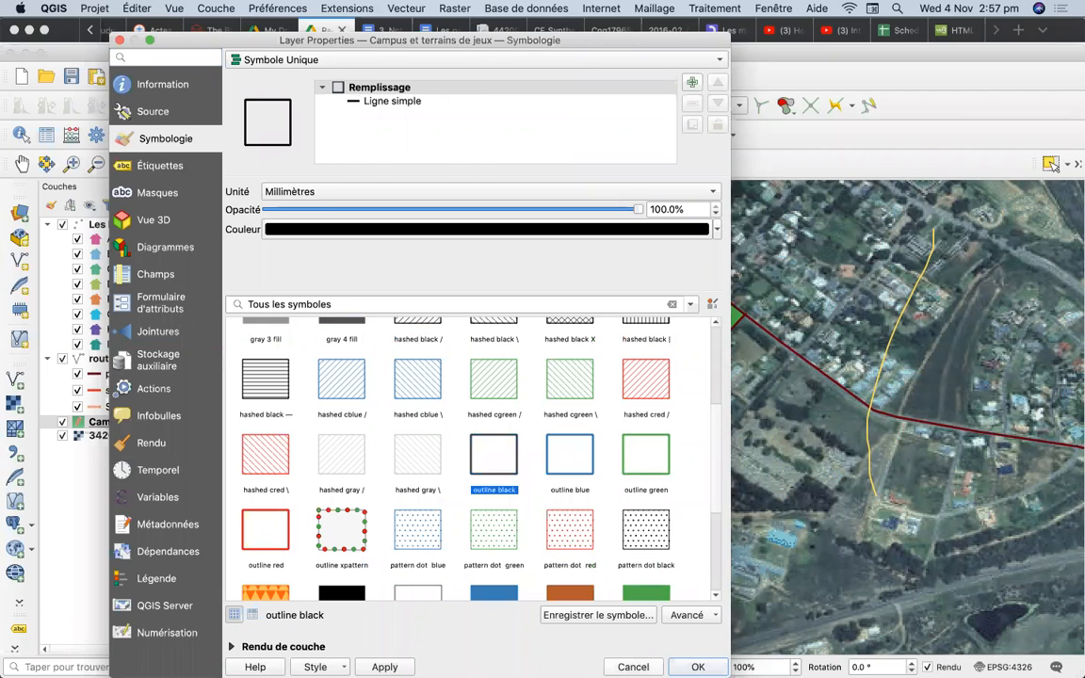
{"action": "left_click", "coordinate": [697, 667]}
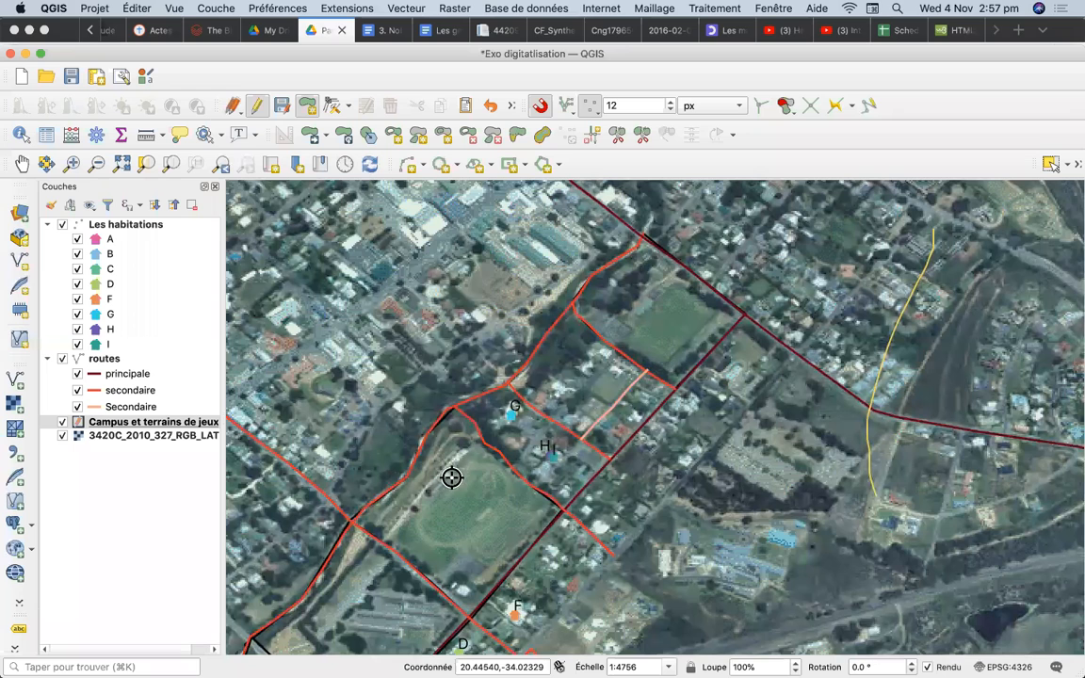
Step: Cut a ring along the oval sports field inside the block polygon between the secondary roads, using the Add Ring tool
{"action": "left_click", "coordinate": [394, 134]}
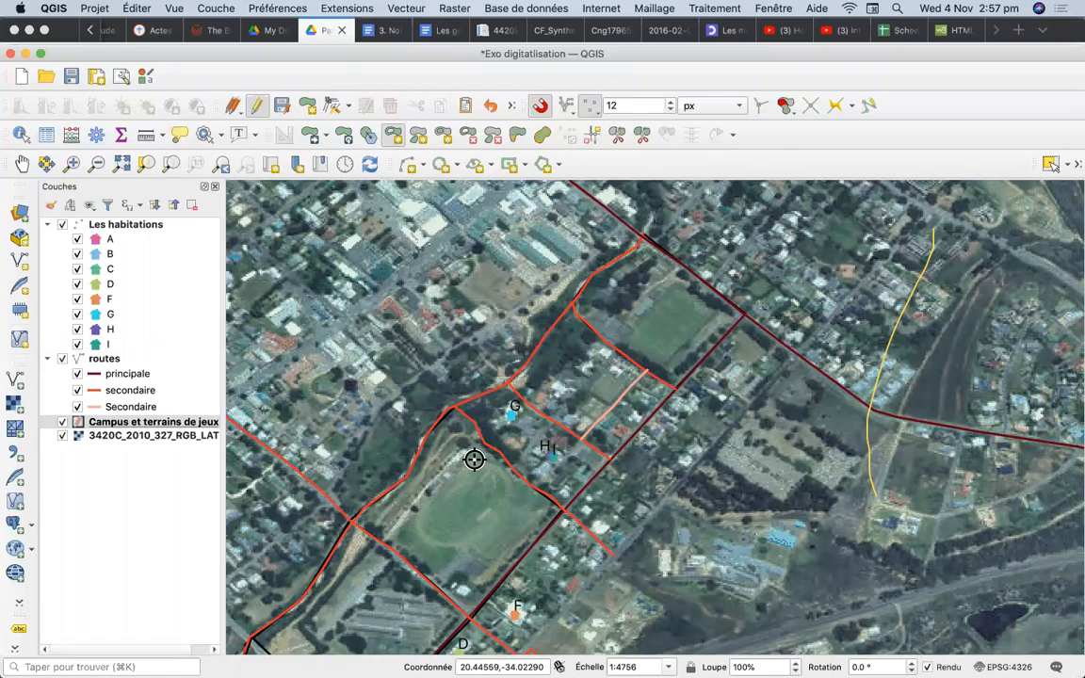
{"action": "left_click", "coordinate": [504, 473]}
{"action": "left_click", "coordinate": [512, 496]}
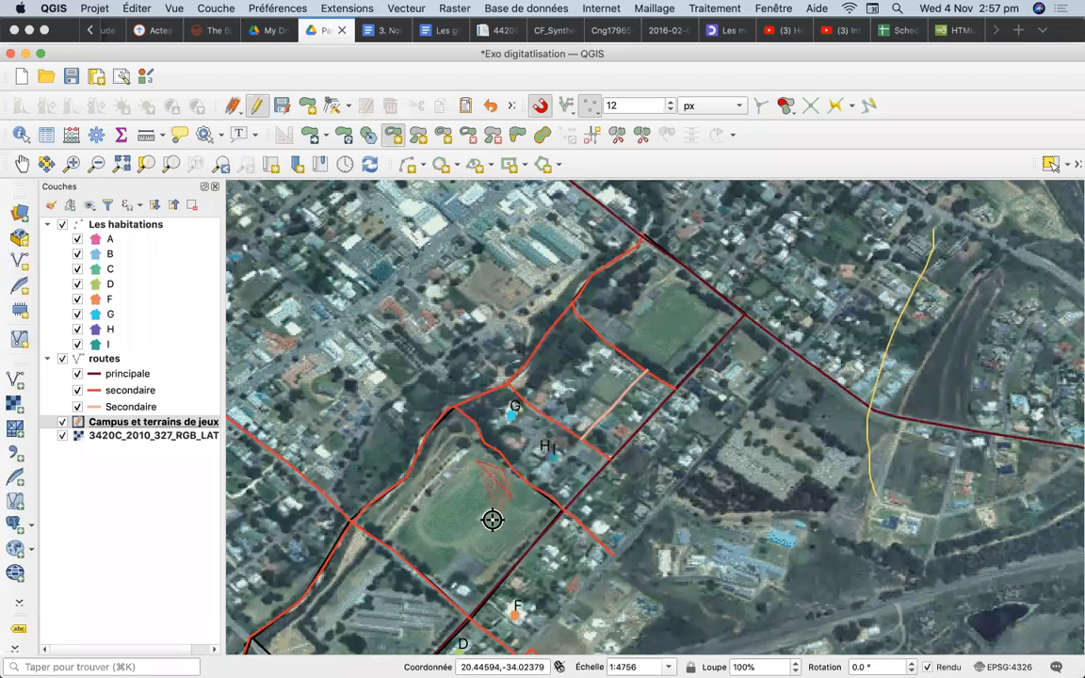
{"action": "left_click", "coordinate": [456, 545]}
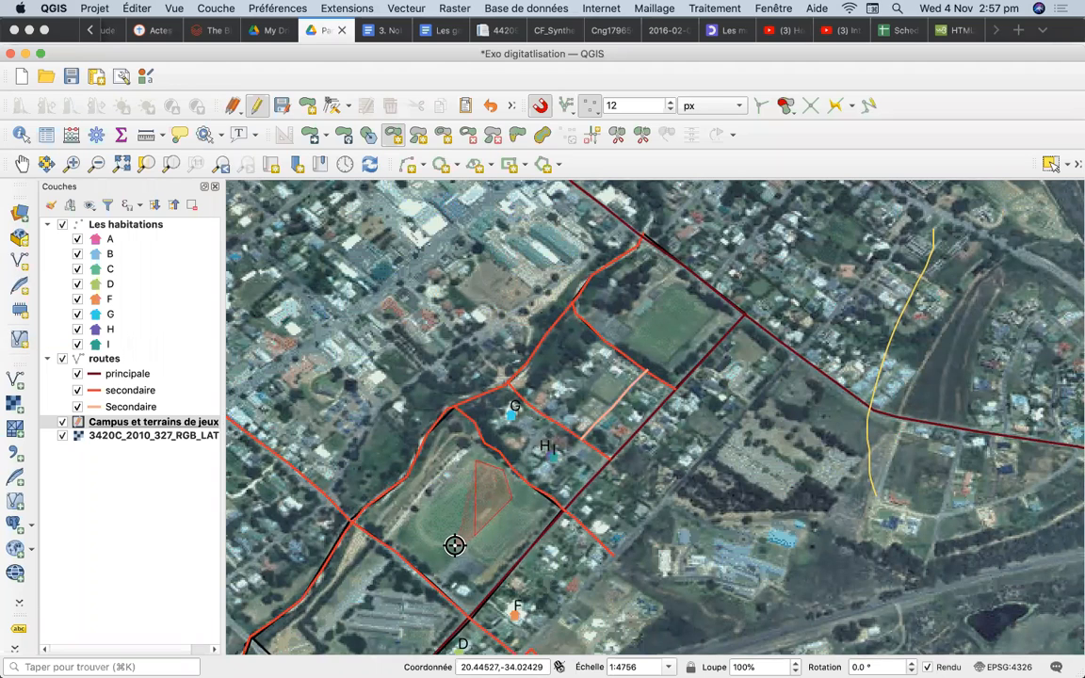
{"action": "left_click", "coordinate": [428, 540]}
{"action": "left_click", "coordinate": [417, 521]}
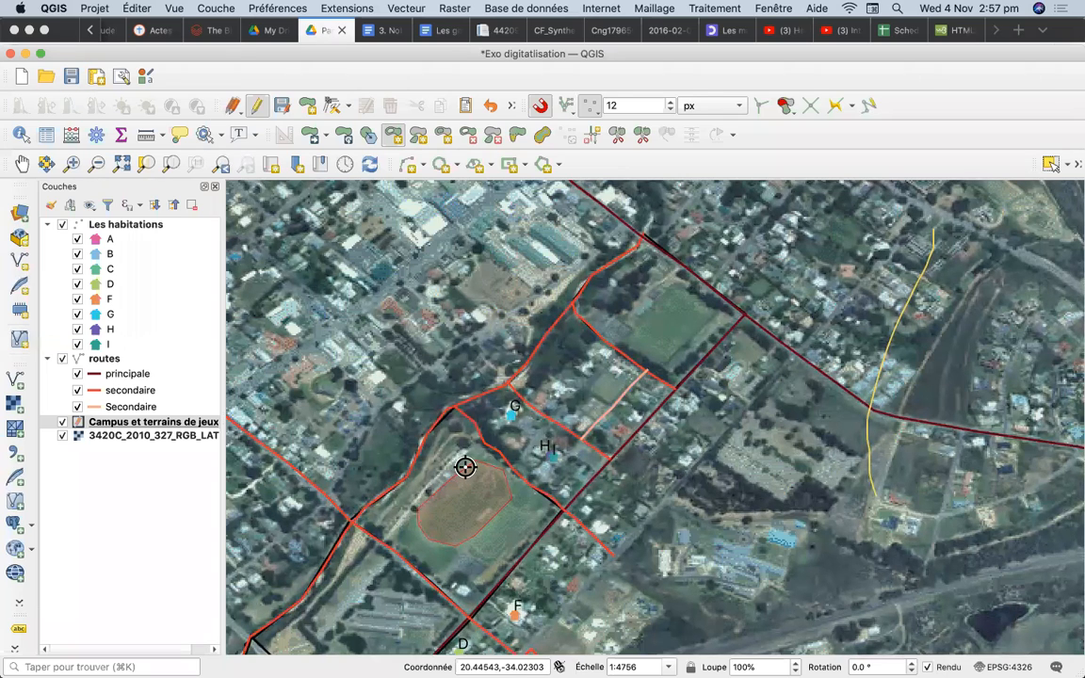
{"action": "right_click", "coordinate": [466, 467]}
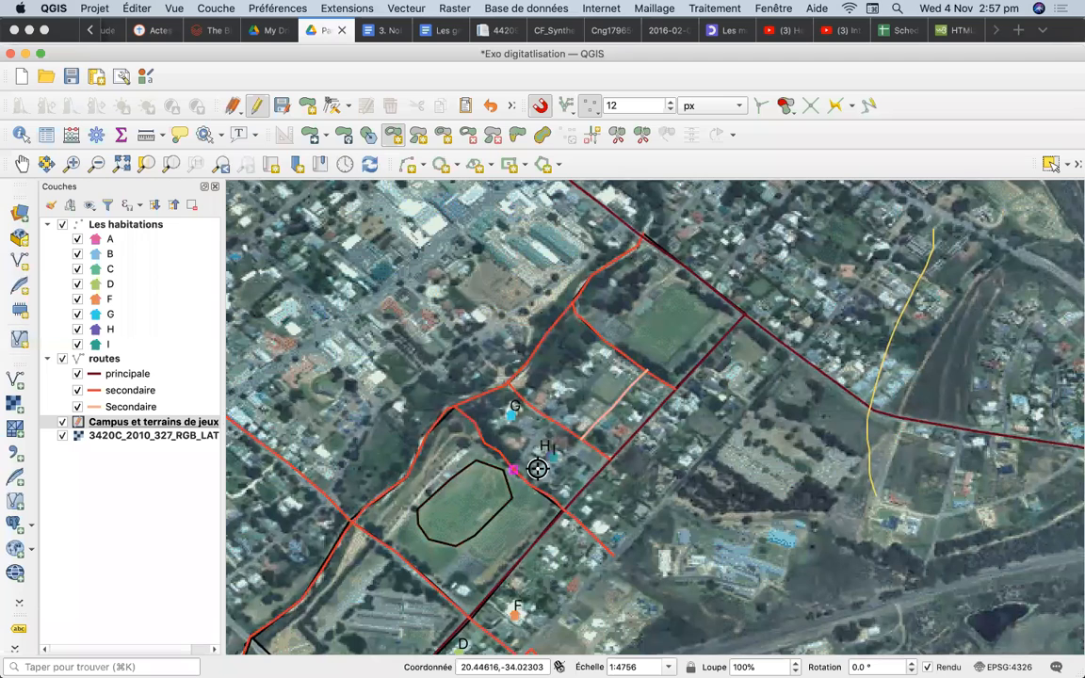
Step: Cut a second ring around the grass field inside the northeasternmost polygon, beside the main road junction
{"action": "left_click", "coordinate": [630, 339]}
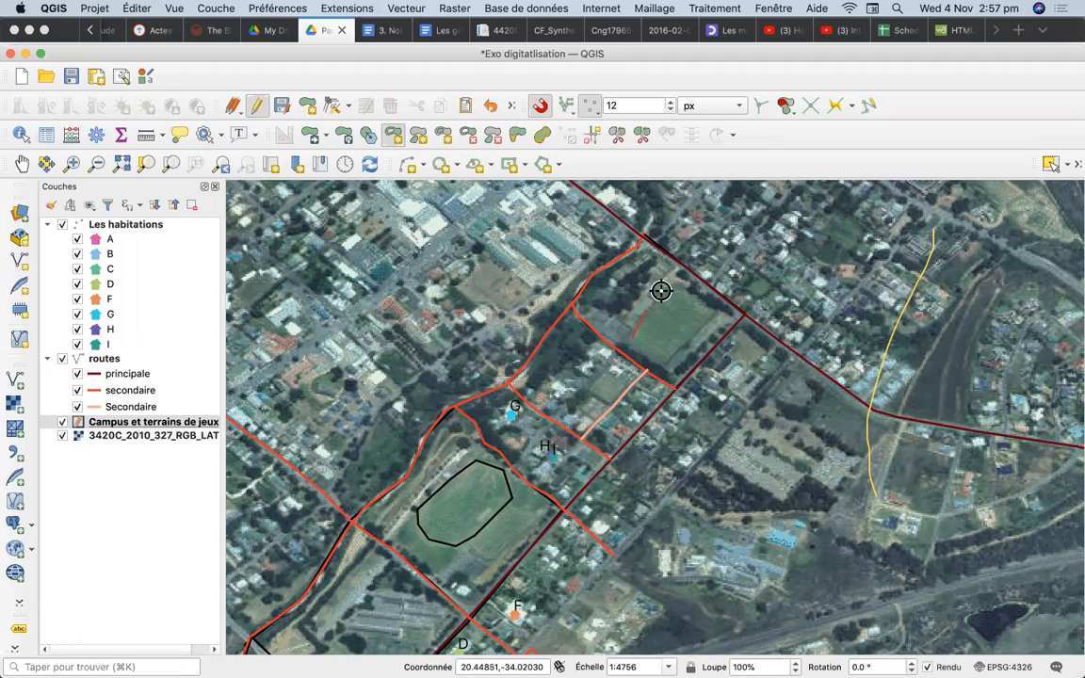
{"action": "left_click", "coordinate": [678, 285]}
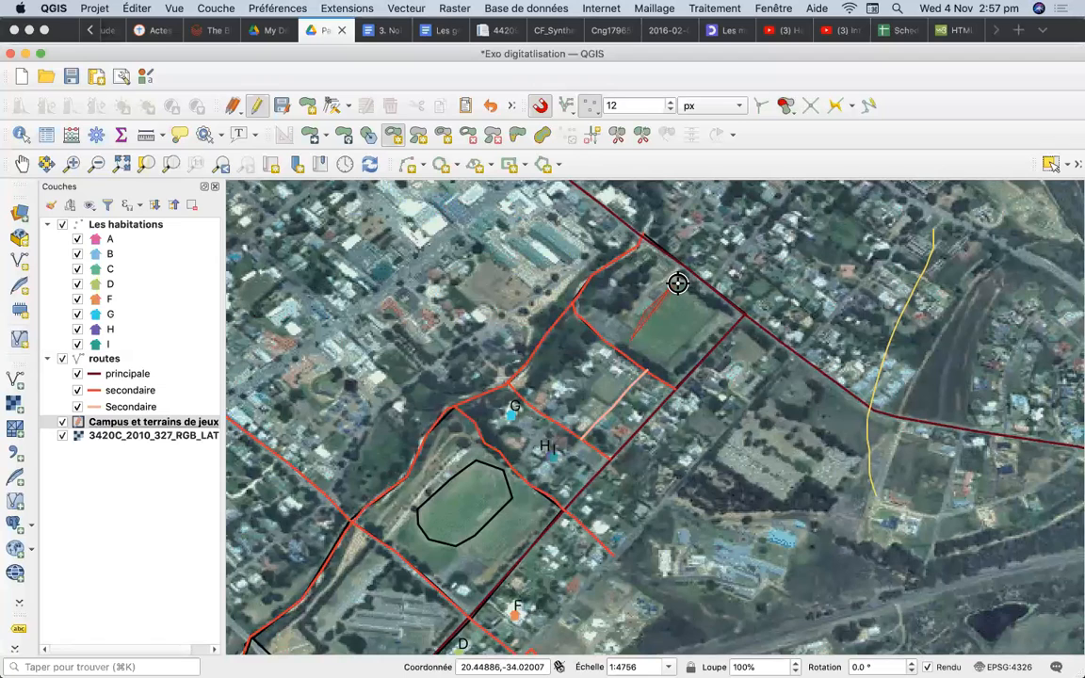
{"action": "left_click", "coordinate": [720, 312]}
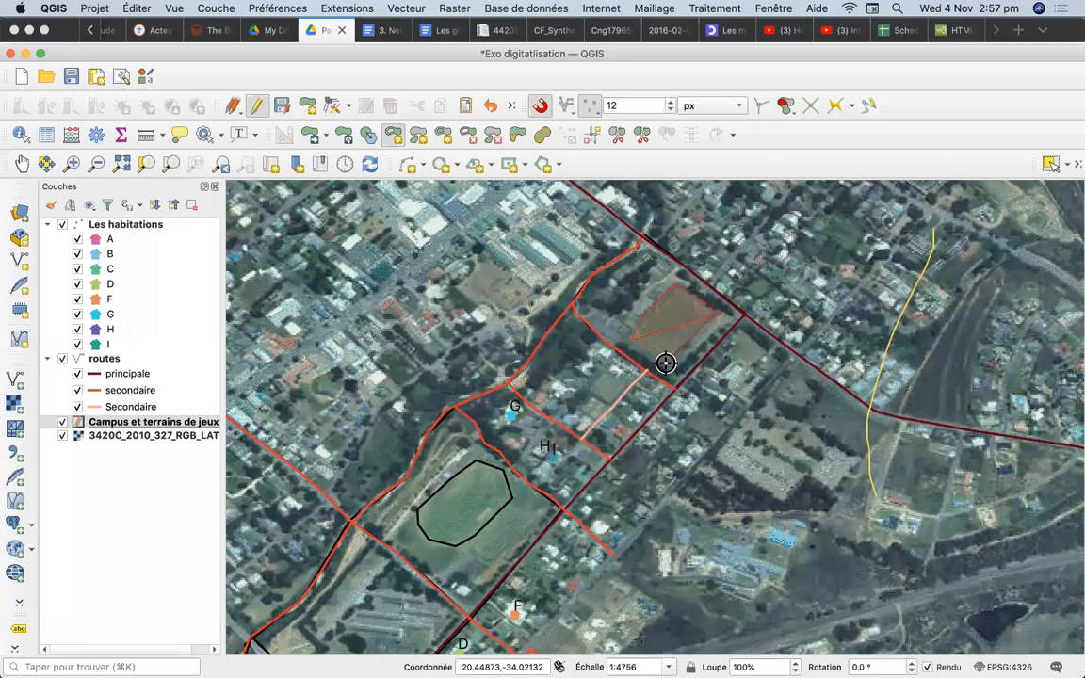
{"action": "left_click", "coordinate": [666, 364]}
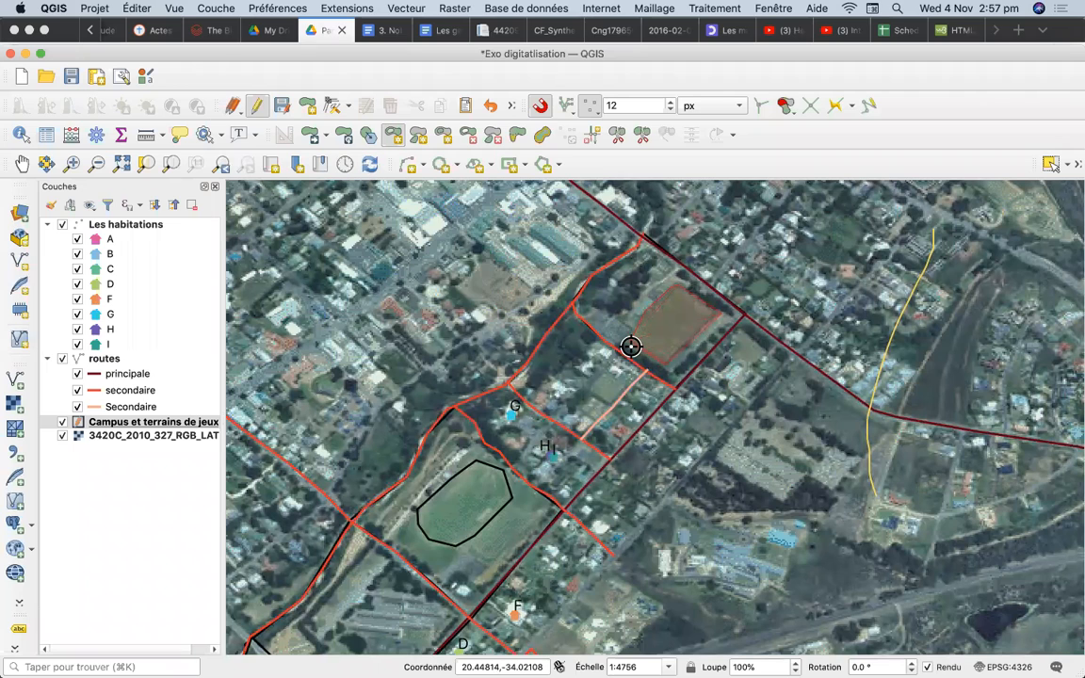
{"action": "left_click", "coordinate": [631, 345]}
{"action": "right_click", "coordinate": [630, 346]}
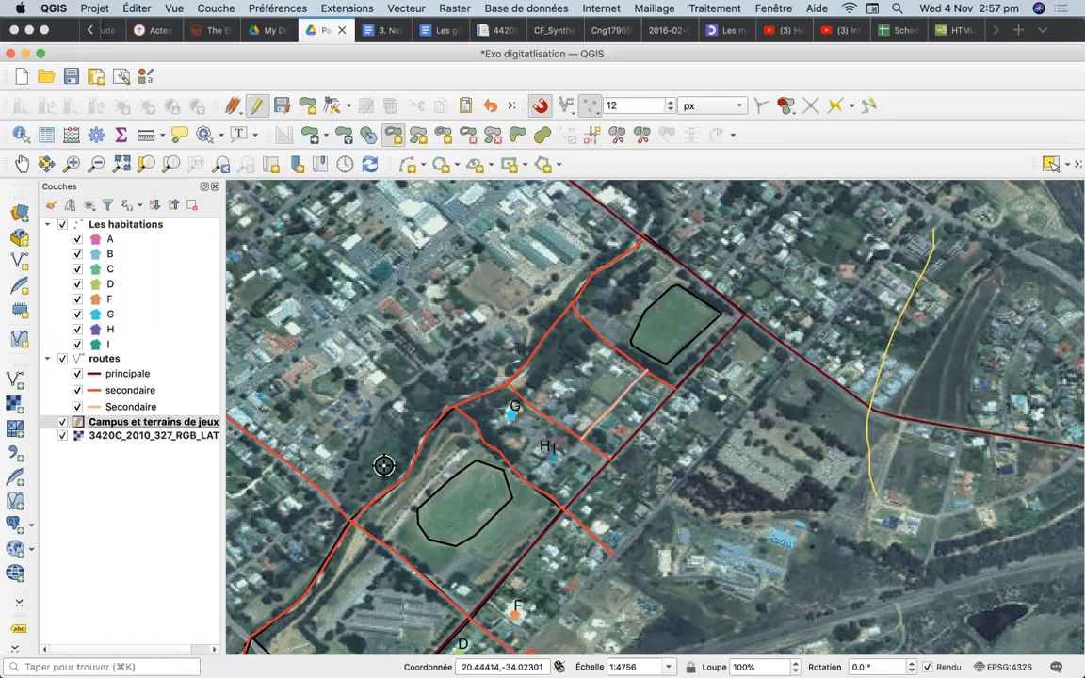
Step: Style the Campus et terrains de jeux layer with the gradient blue fill symbol and lower its opacity to about 64%
{"action": "left_click", "coordinate": [114, 426]}
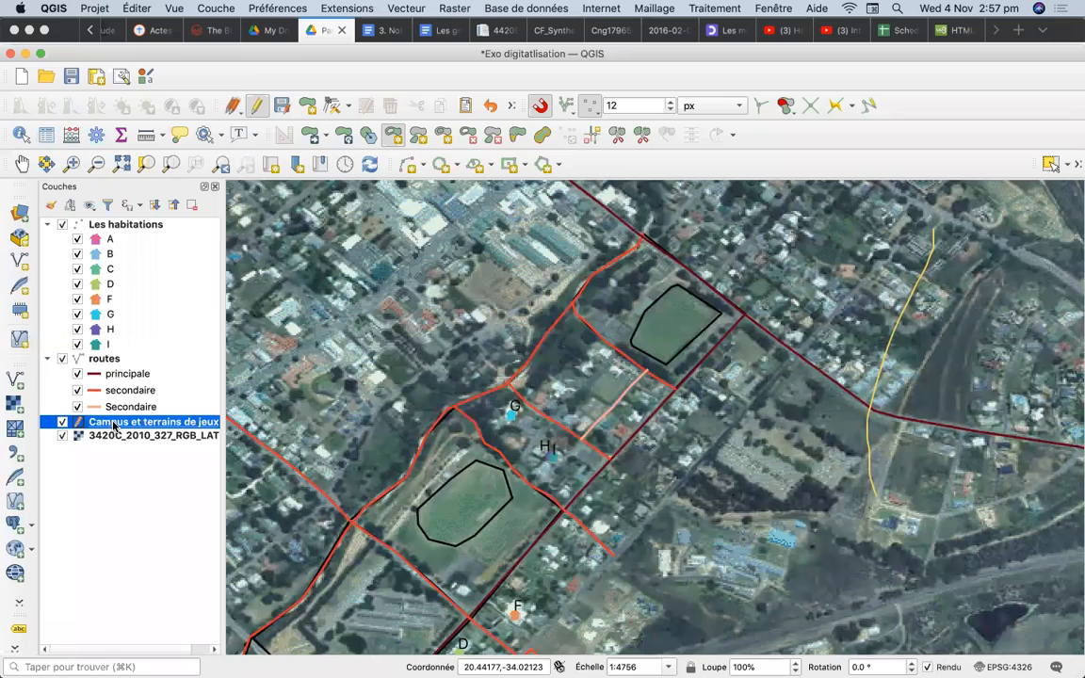
{"action": "double_click", "coordinate": [114, 425]}
{"action": "left_click", "coordinate": [412, 368]}
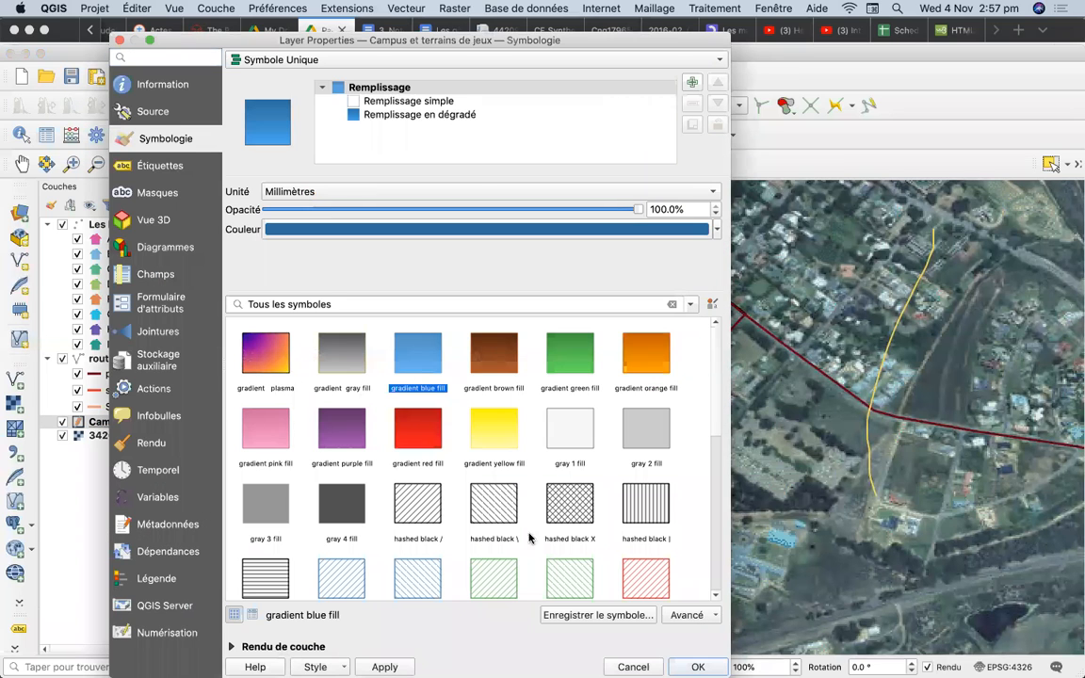
{"action": "left_click", "coordinate": [695, 666]}
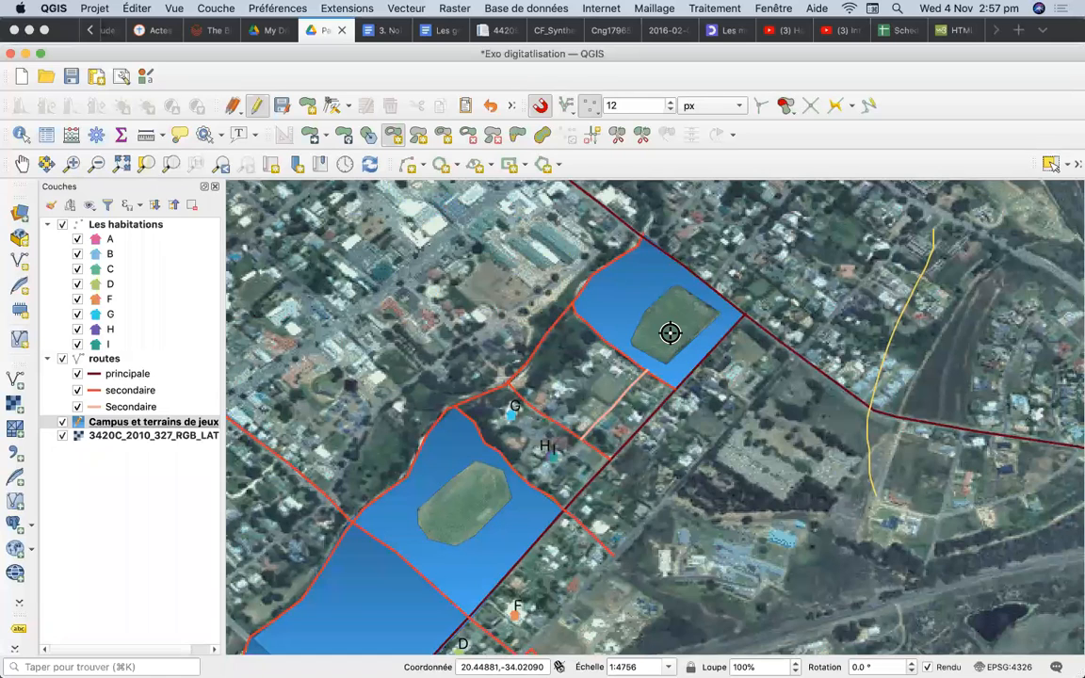
{"action": "left_click", "coordinate": [124, 425]}
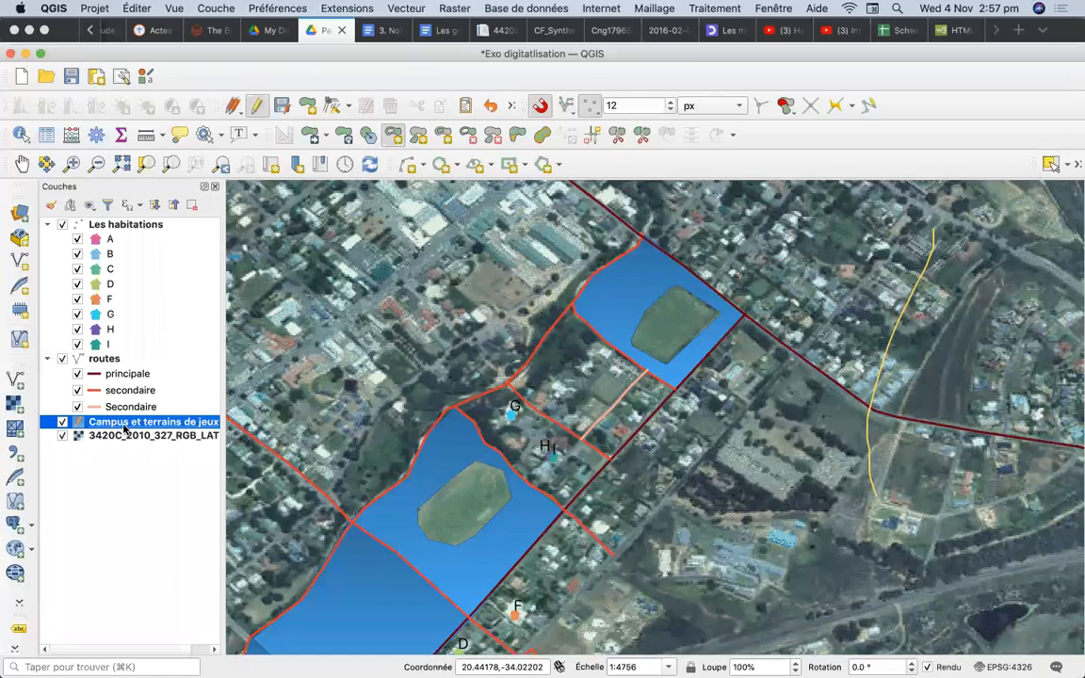
{"action": "double_click", "coordinate": [123, 426]}
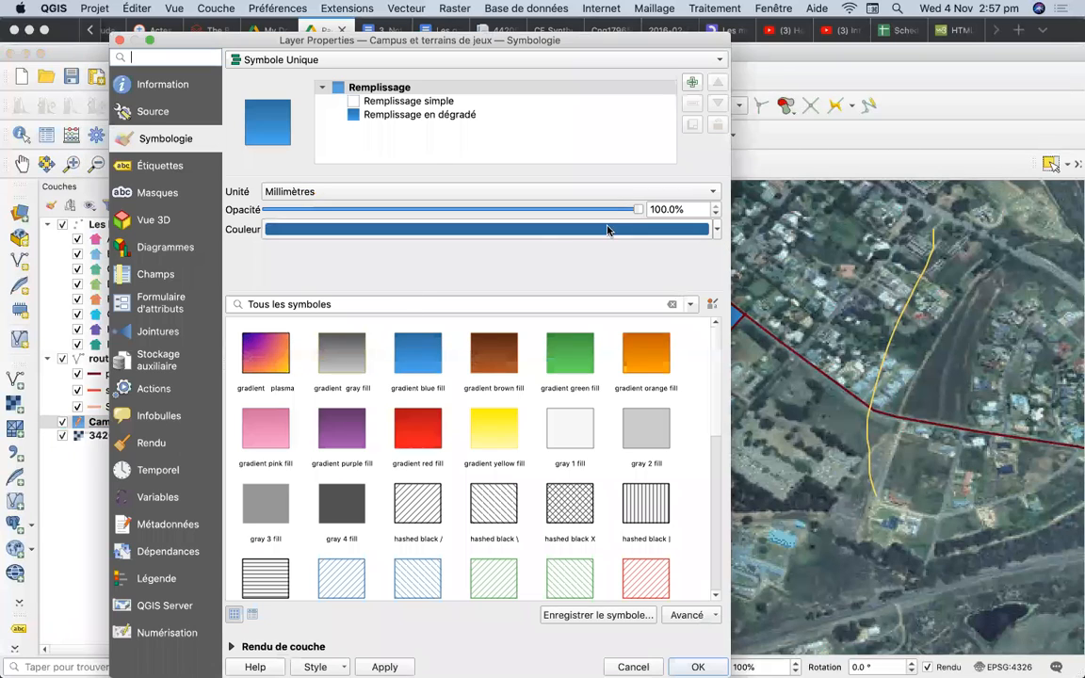
{"action": "left_click_drag", "start_coordinate": [639, 211], "coordinate": [506, 214]}
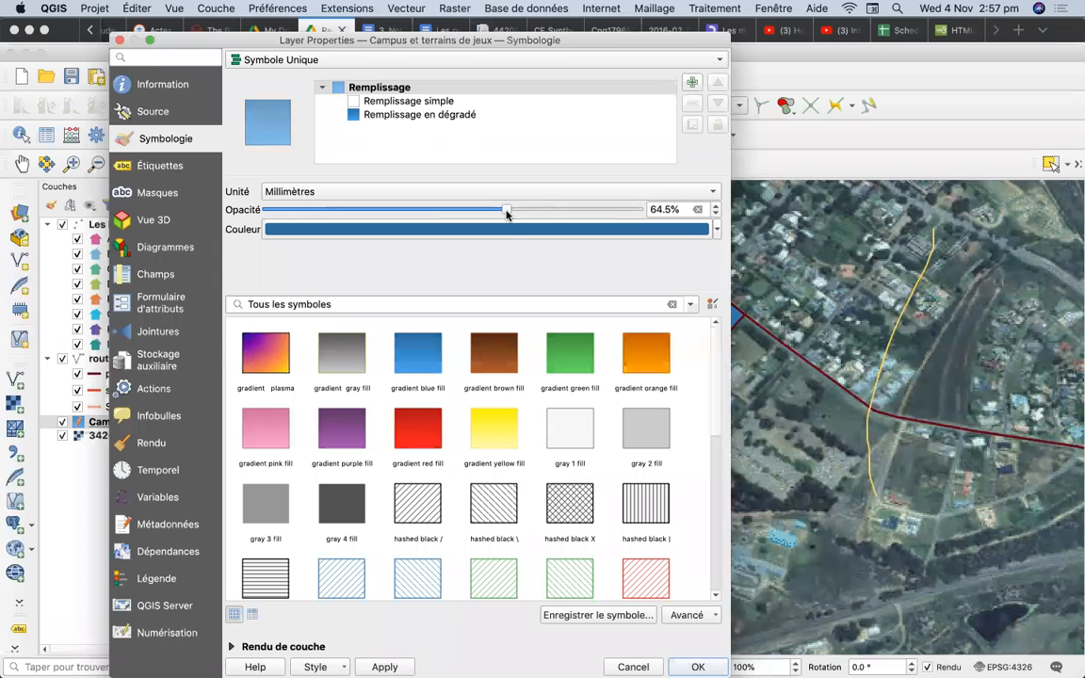
{"action": "left_click", "coordinate": [697, 667]}
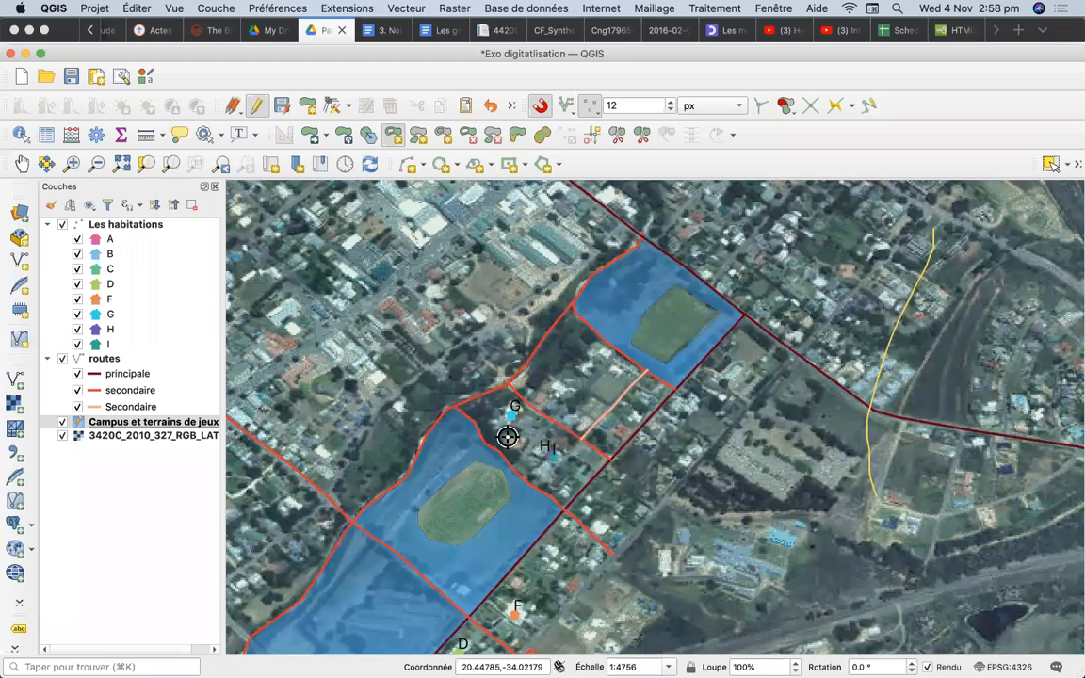
Step: Hide the 3420C_2010_327_RGB_LAT aerial image and end the editing session on the Campus et terrains de jeux layer
{"action": "left_click", "coordinate": [62, 436]}
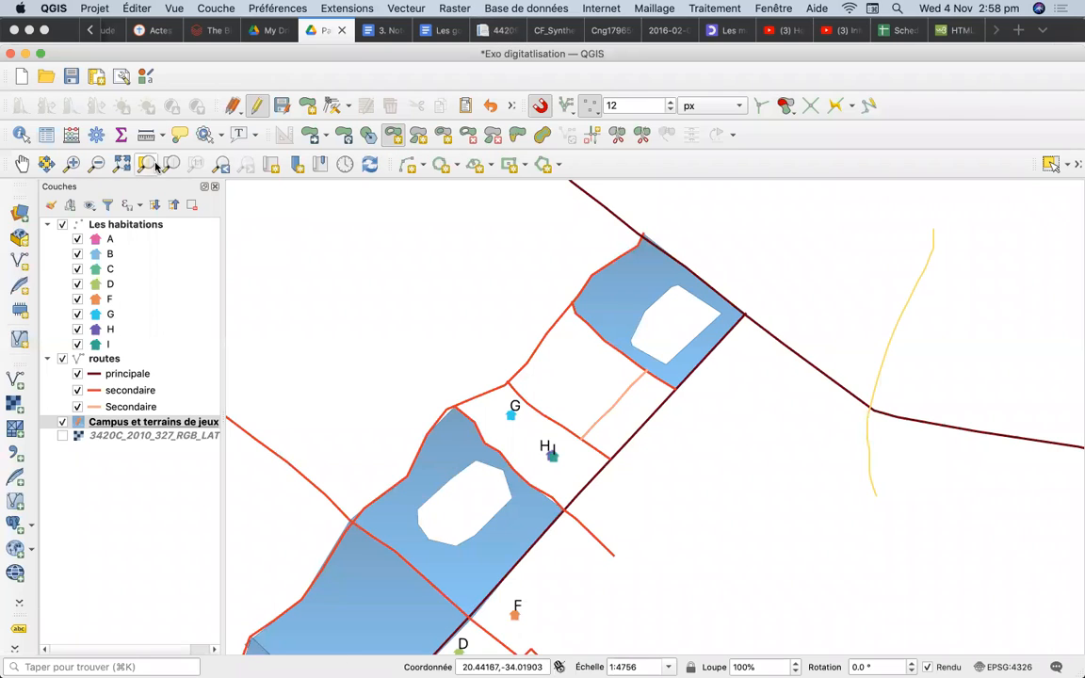
{"action": "left_click", "coordinate": [95, 164]}
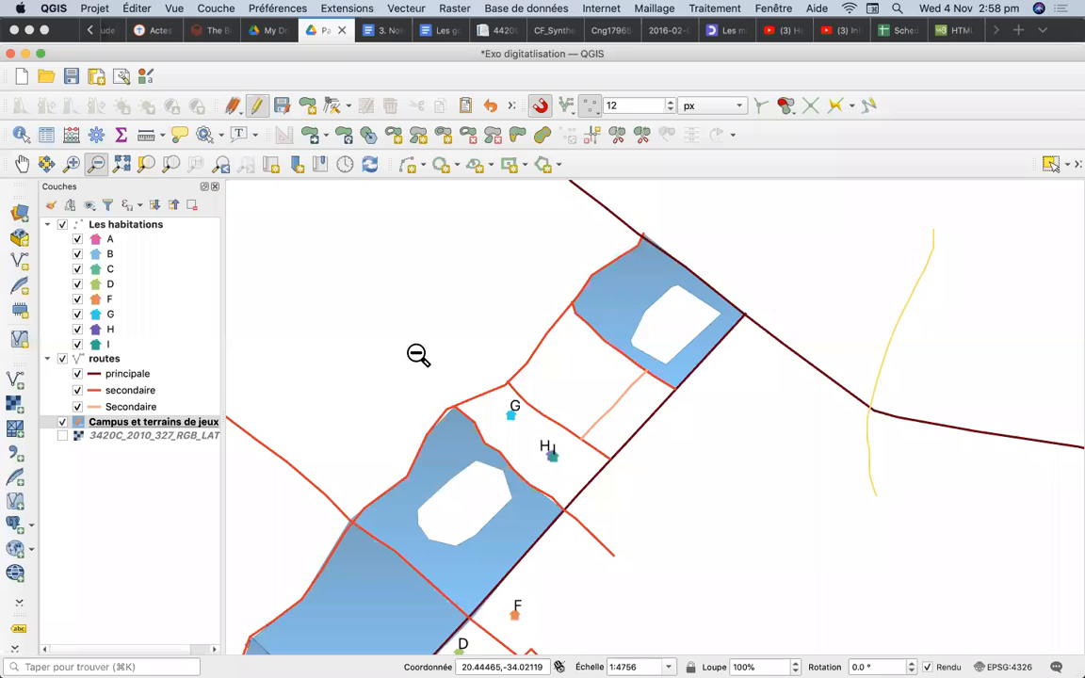
{"action": "left_click", "coordinate": [415, 359]}
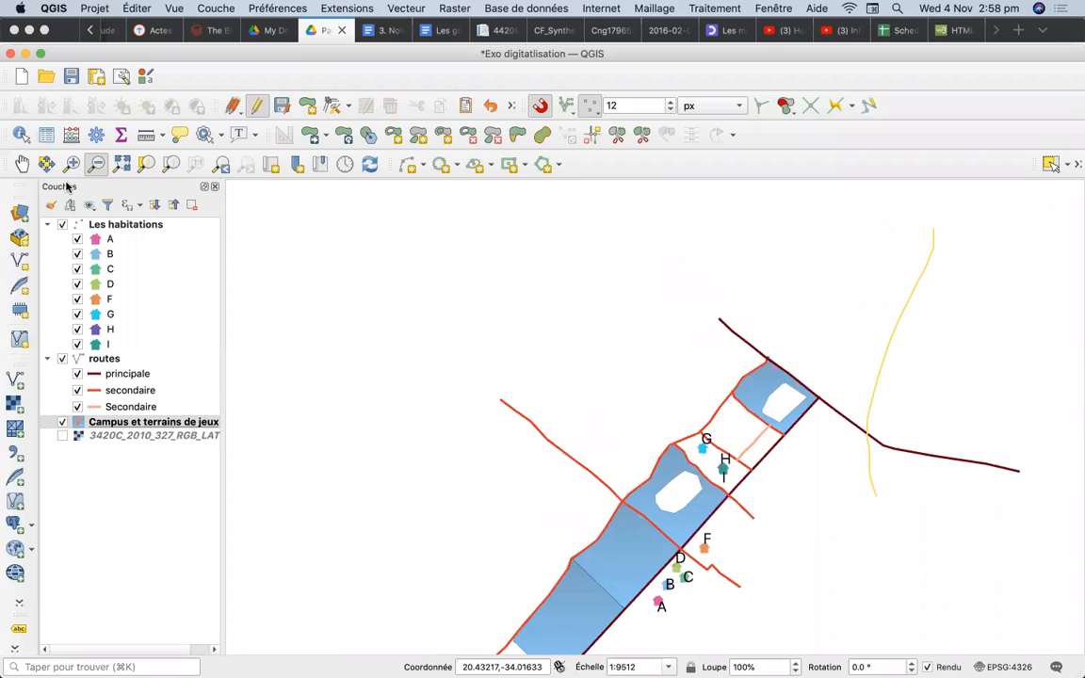
{"action": "left_click", "coordinate": [22, 164]}
{"action": "left_click_drag", "start_coordinate": [531, 489], "coordinate": [478, 396]}
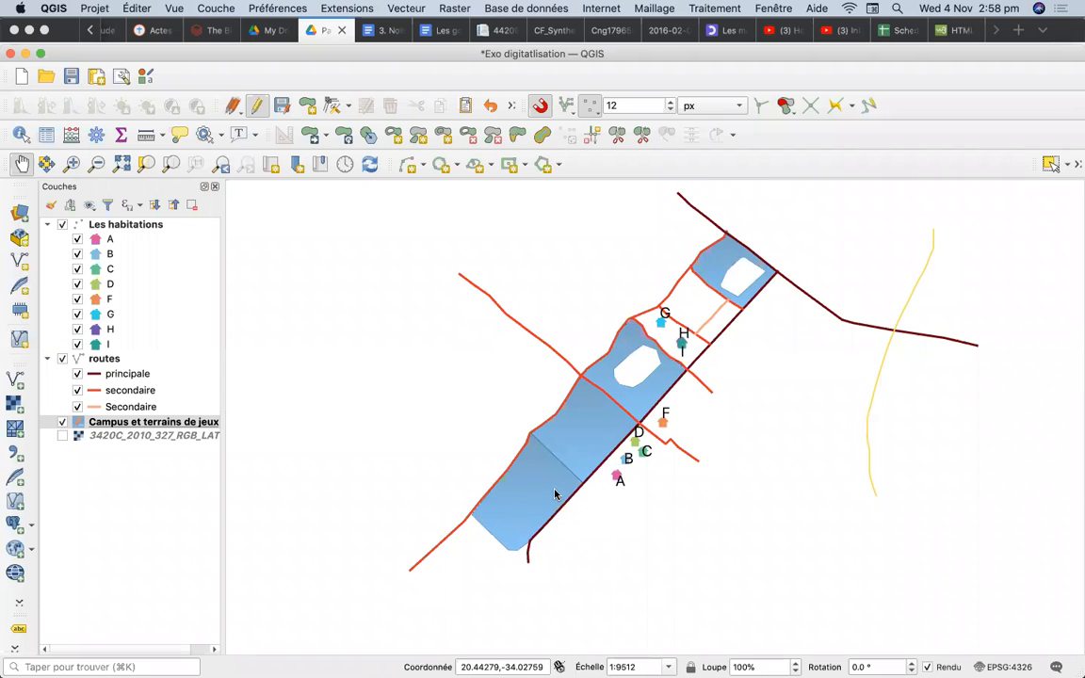
{"action": "left_click", "coordinate": [106, 423]}
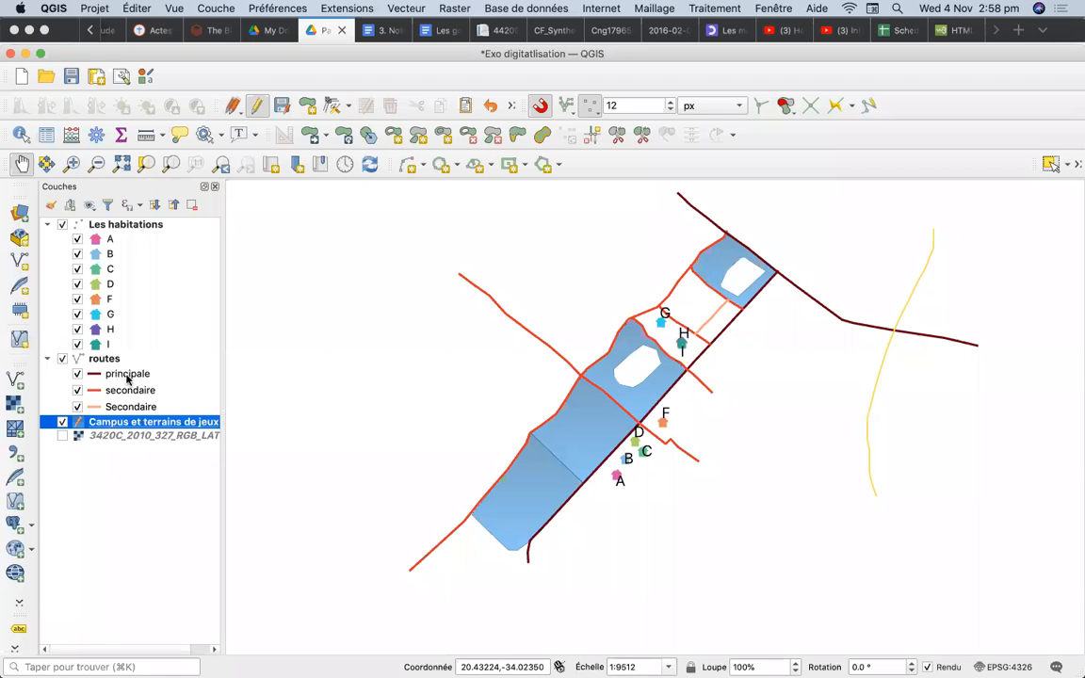
{"action": "left_click", "coordinate": [256, 105]}
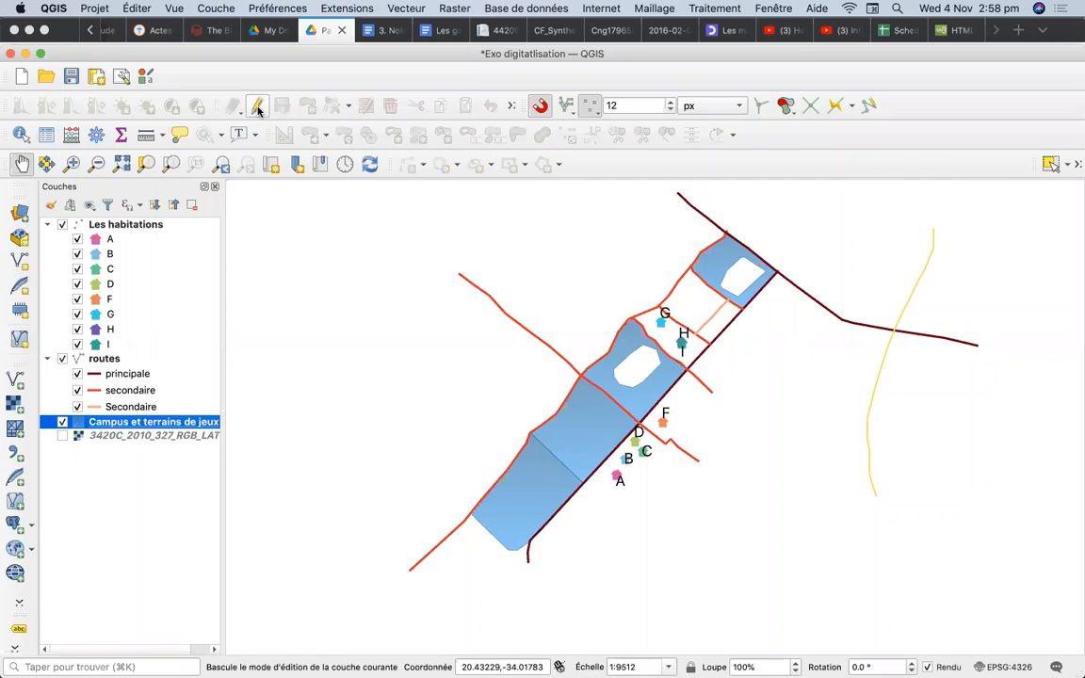
Step: Switch the Campus et terrains de jeux layer's symbology to Catégorisé, using nom as the classification value
{"action": "double_click", "coordinate": [110, 423]}
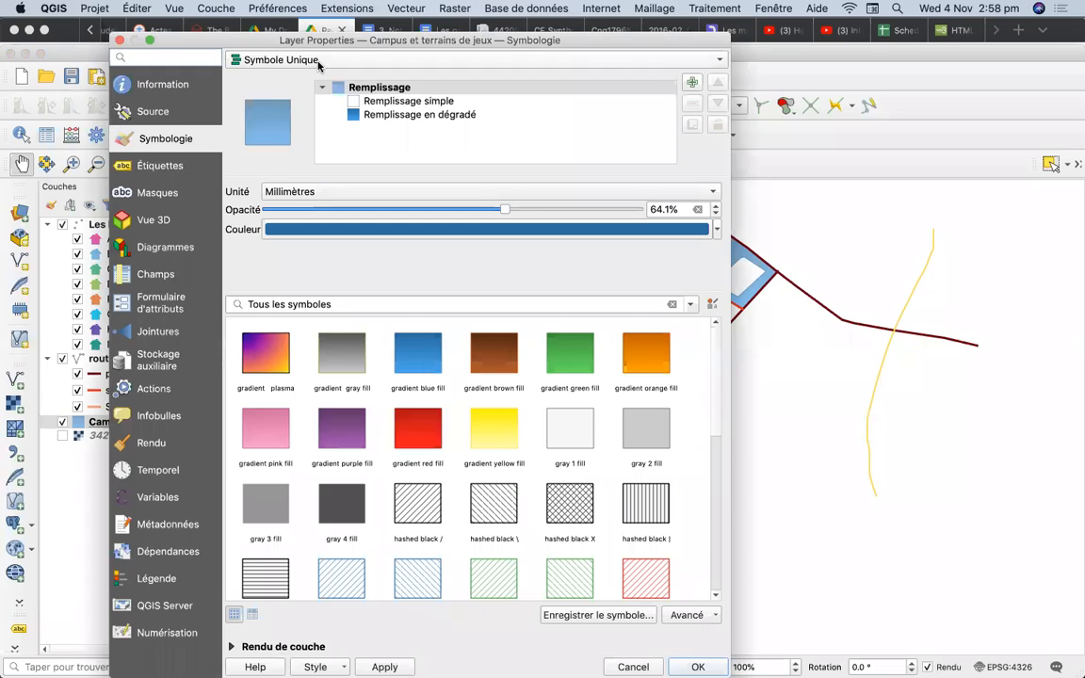
{"action": "left_click", "coordinate": [288, 60]}
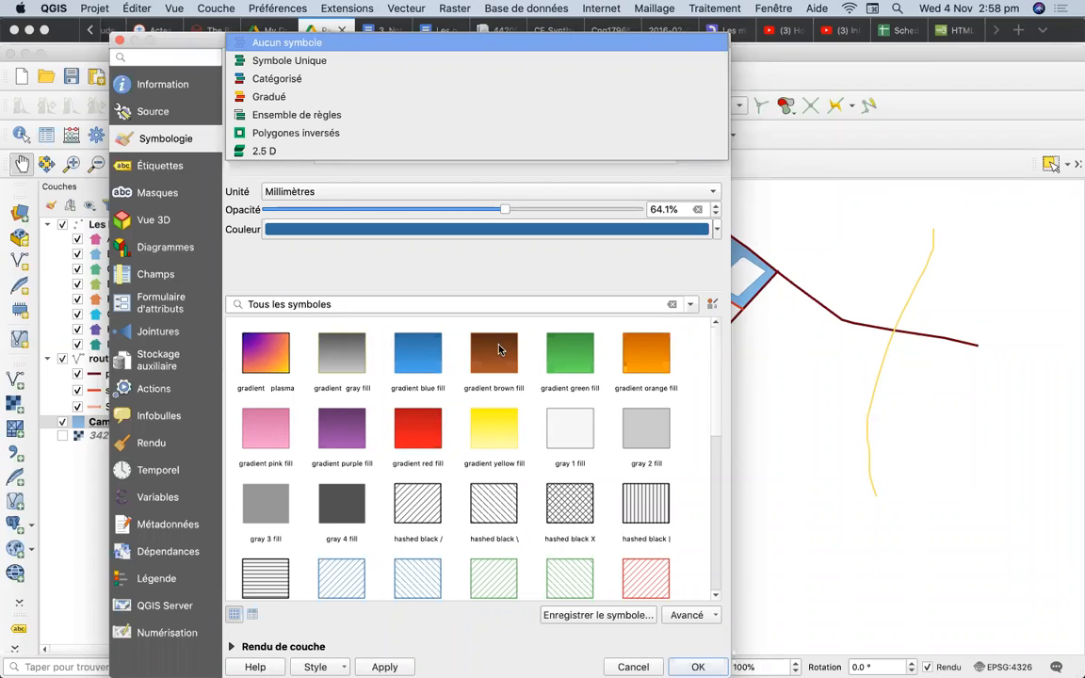
{"action": "left_click", "coordinate": [495, 315]}
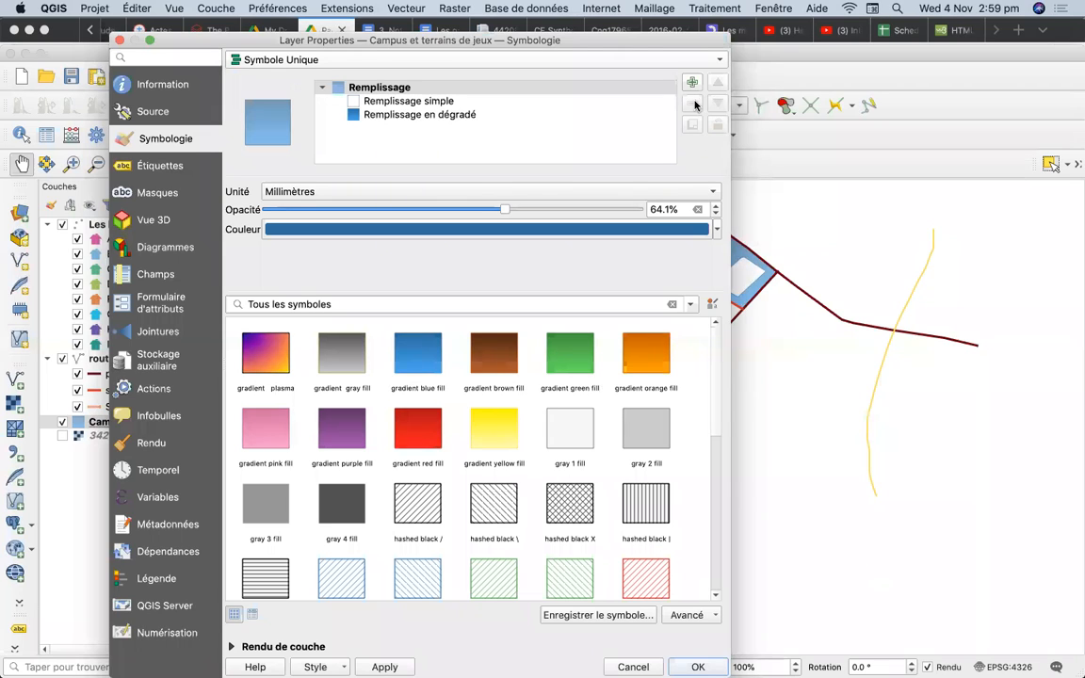
{"action": "left_click", "coordinate": [301, 60]}
{"action": "left_click", "coordinate": [296, 79]}
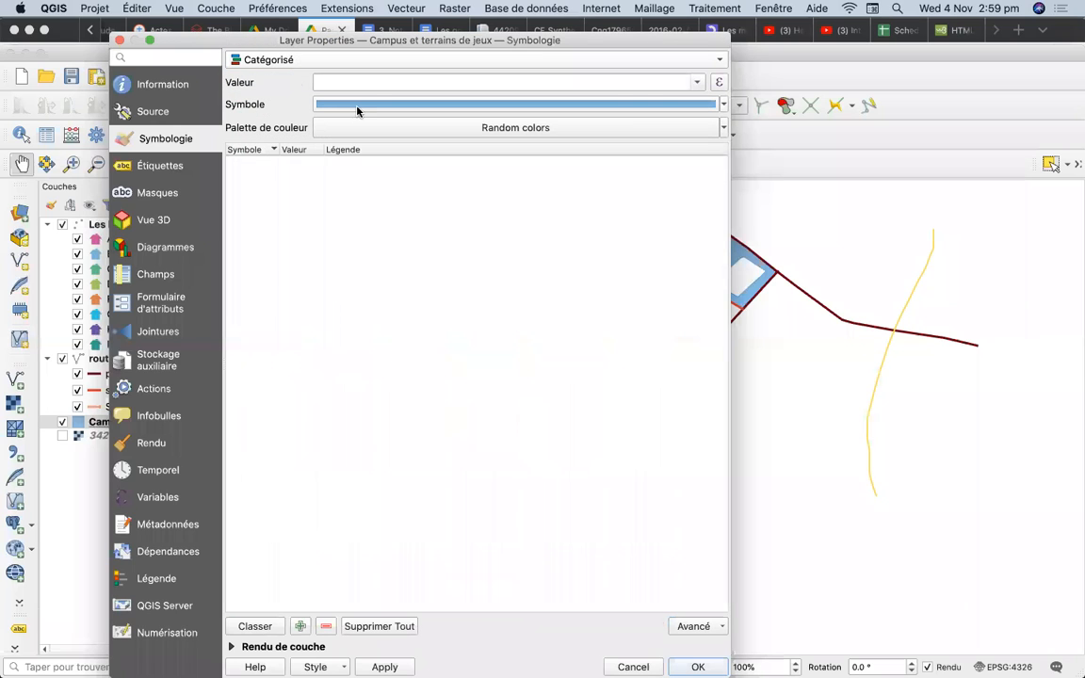
{"action": "left_click", "coordinate": [694, 83]}
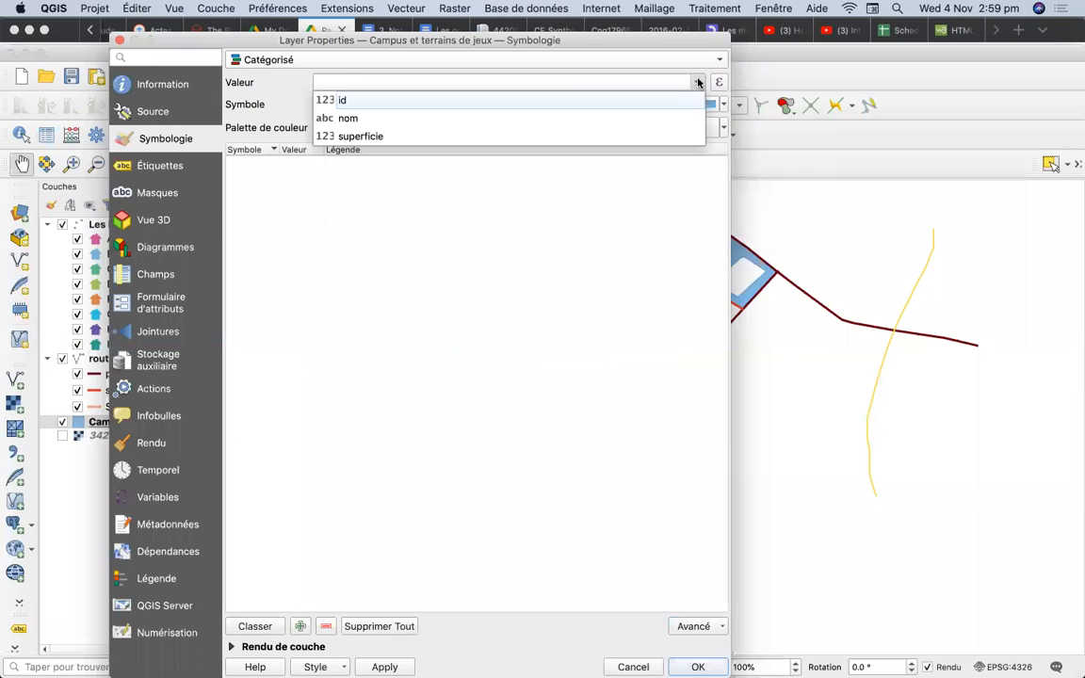
{"action": "left_click", "coordinate": [645, 118]}
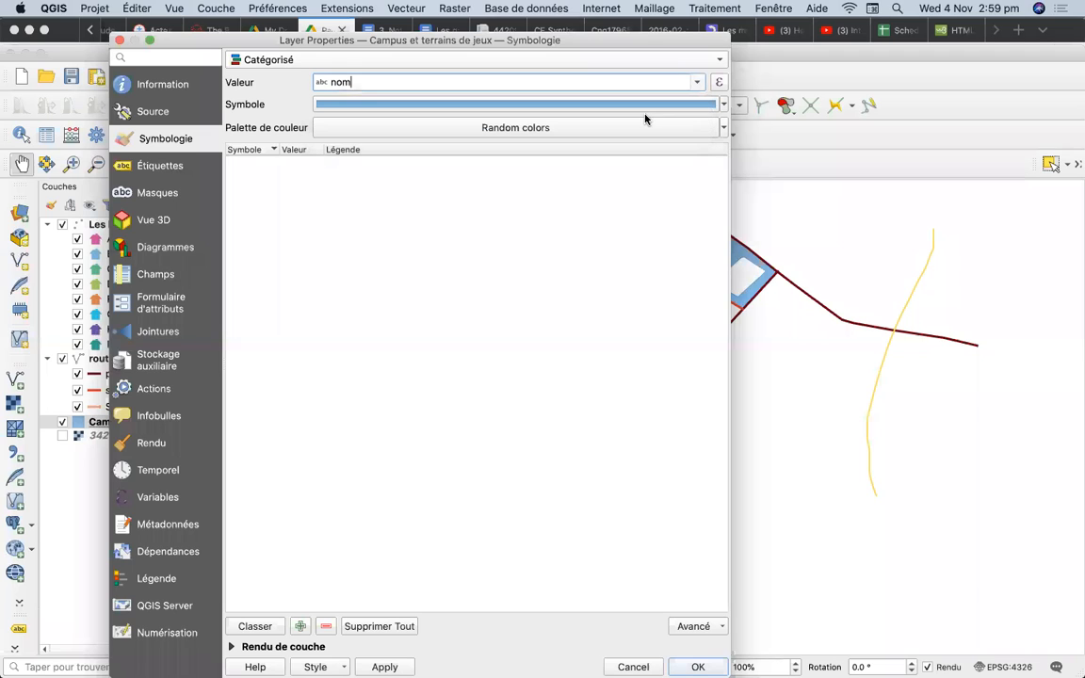
Step: Recolour the category symbol with a near-white colour picked from the screen
{"action": "left_click", "coordinate": [723, 106]}
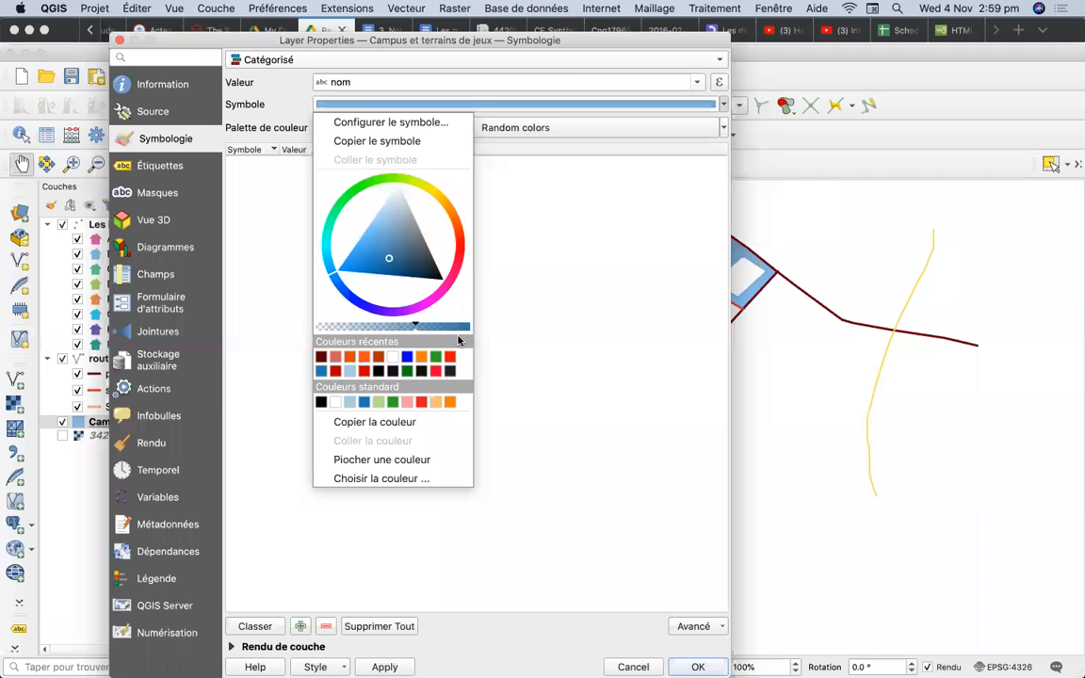
{"action": "left_click", "coordinate": [413, 462]}
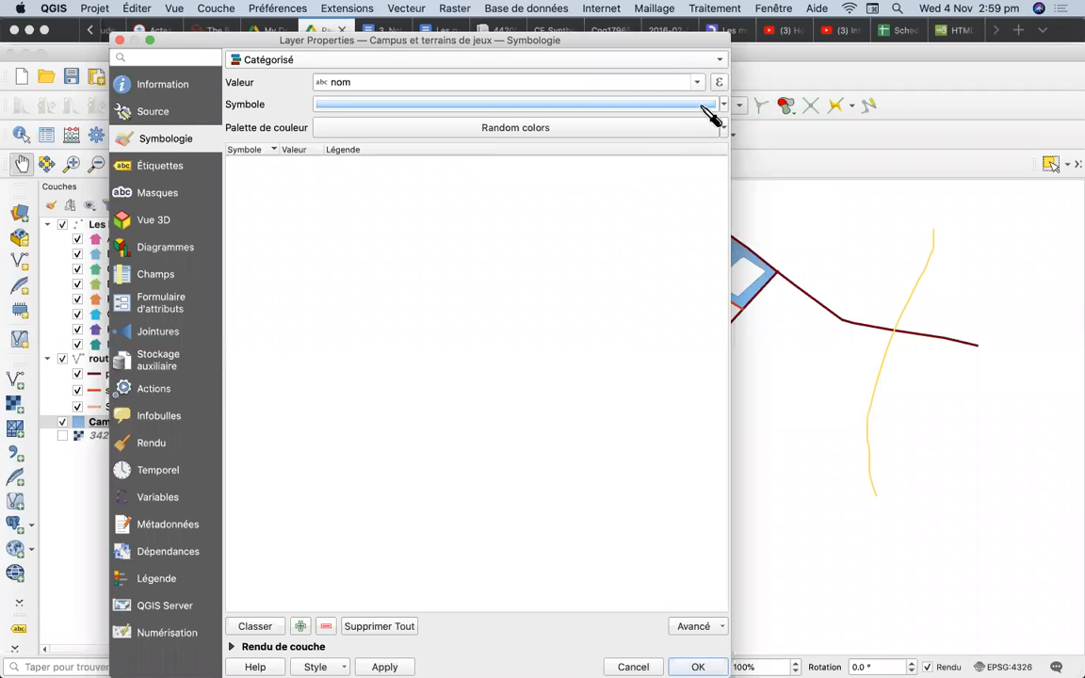
{"action": "left_click", "coordinate": [649, 102]}
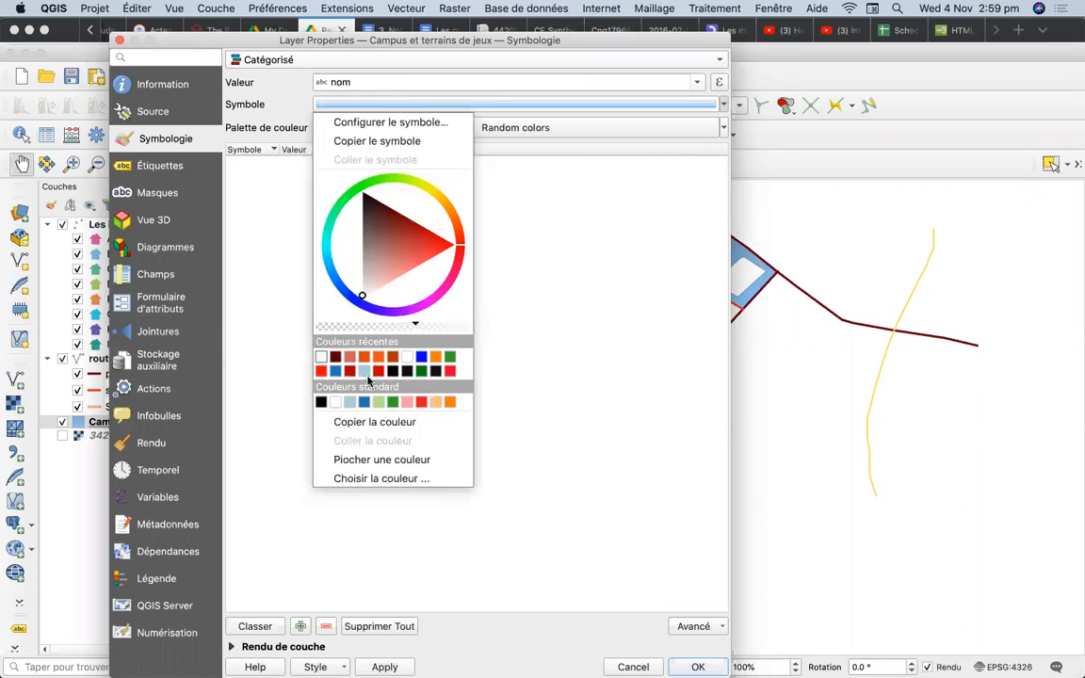
Step: Set the category symbol to the red hashed pattern hashed cred \
{"action": "left_click", "coordinate": [399, 126]}
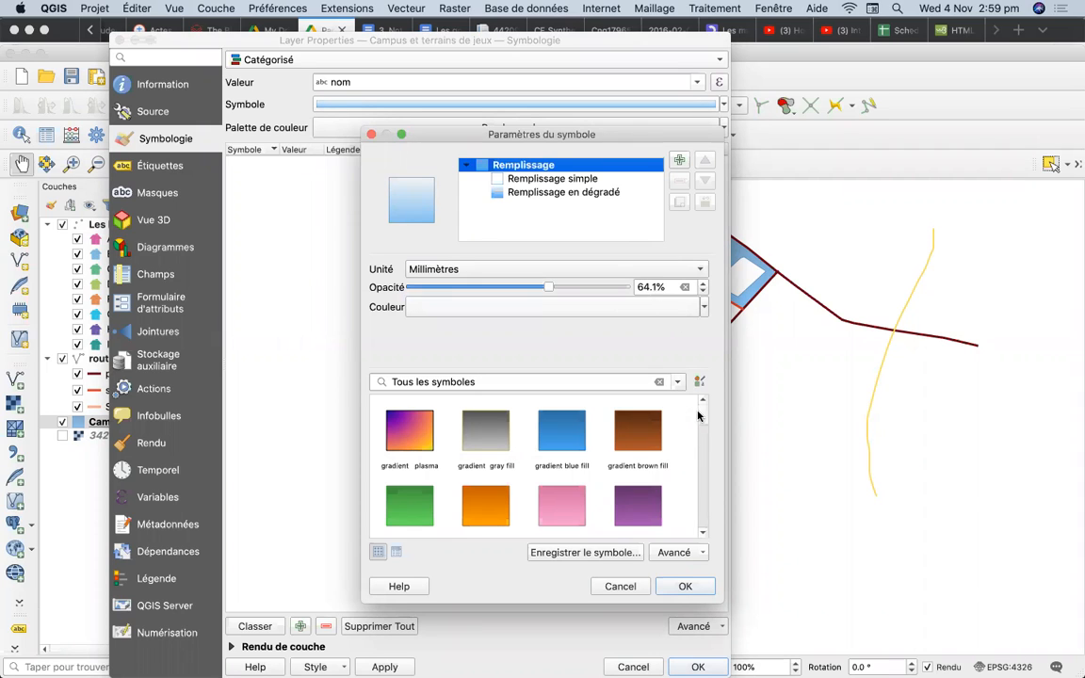
{"action": "left_click_drag", "start_coordinate": [699, 415], "coordinate": [692, 472]}
{"action": "left_click", "coordinate": [416, 459]}
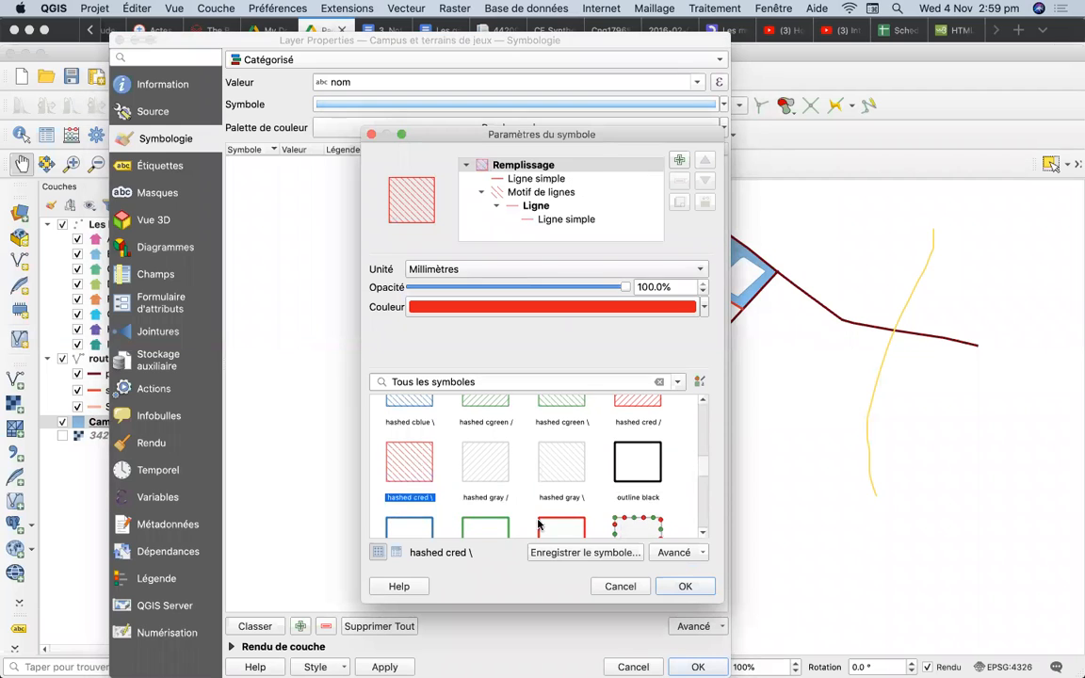
{"action": "left_click", "coordinate": [692, 588]}
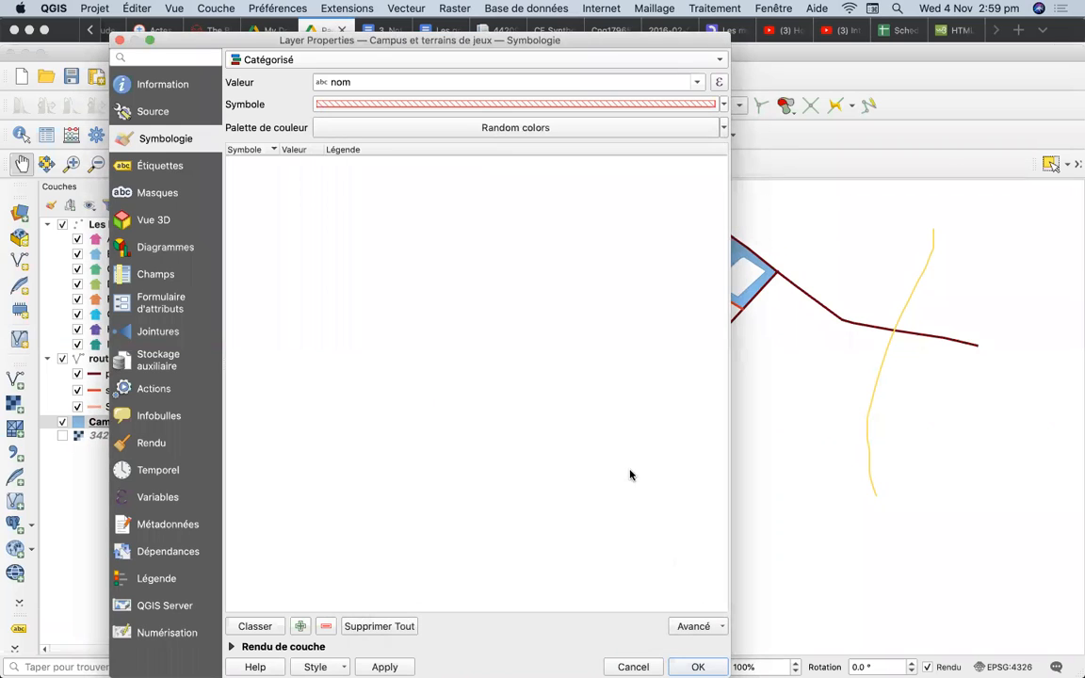
Step: Generate the categories from the nom values, delete the catch-all category for all other values, and apply the symbology
{"action": "left_click", "coordinate": [253, 627]}
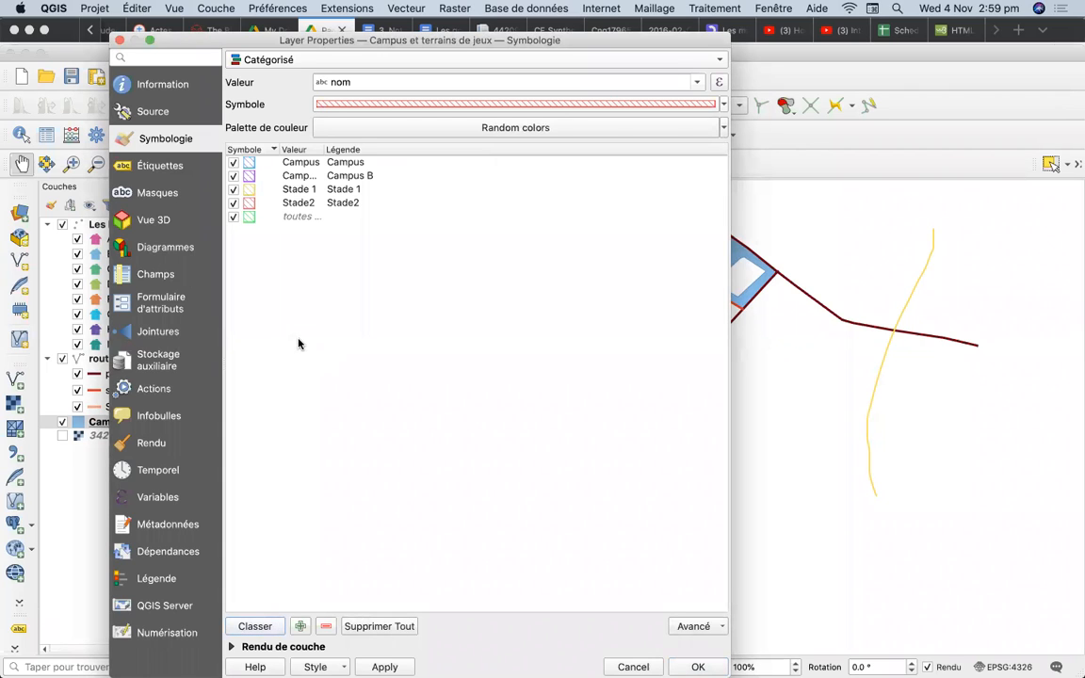
{"action": "left_click", "coordinate": [288, 218]}
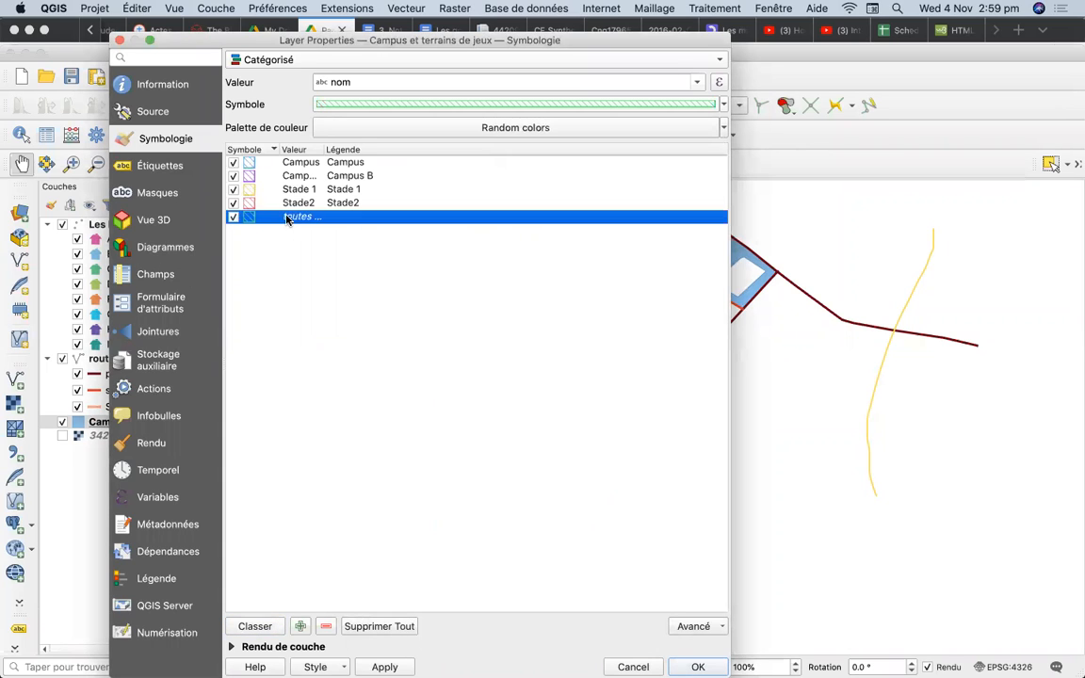
{"action": "left_click", "coordinate": [325, 626]}
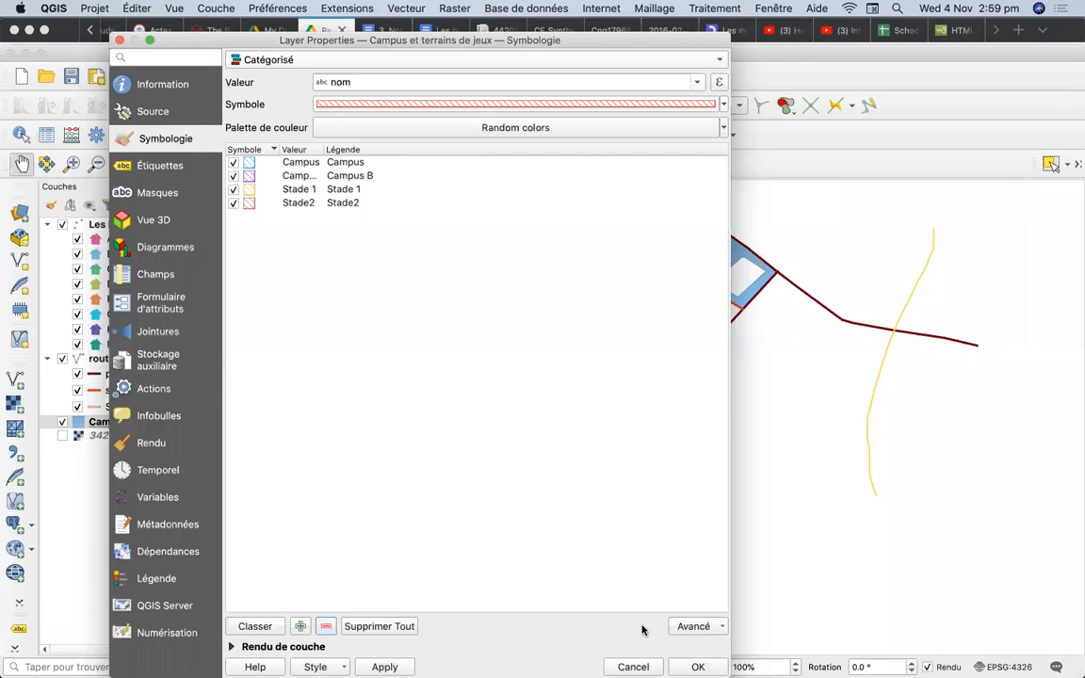
{"action": "left_click", "coordinate": [698, 667]}
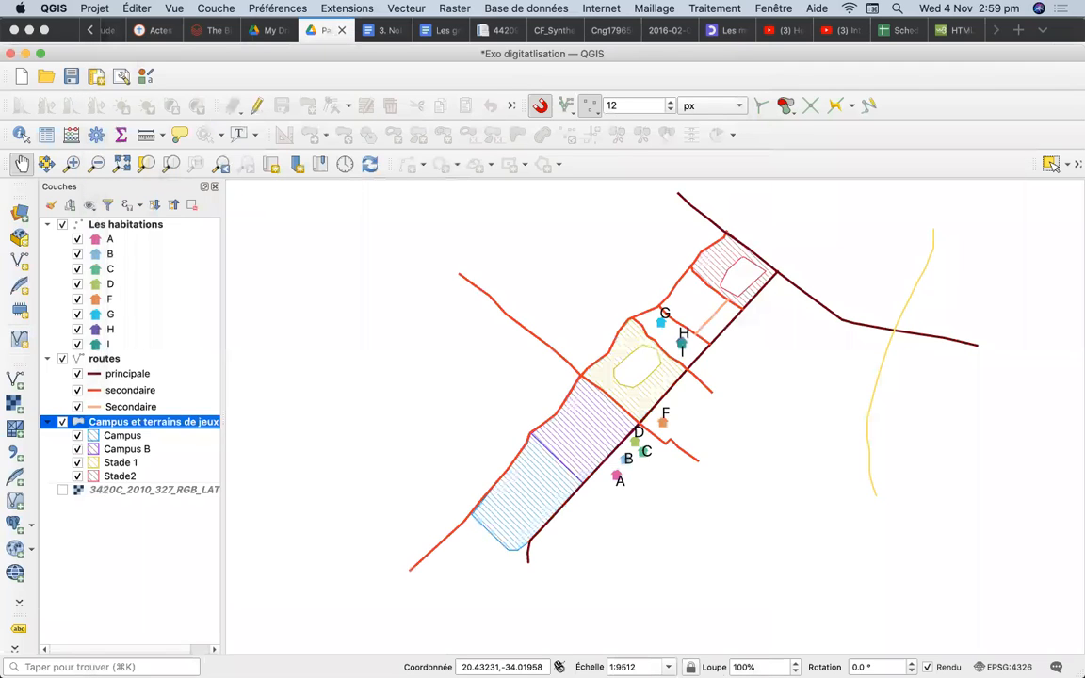
{"action": "left_click", "coordinate": [661, 537]}
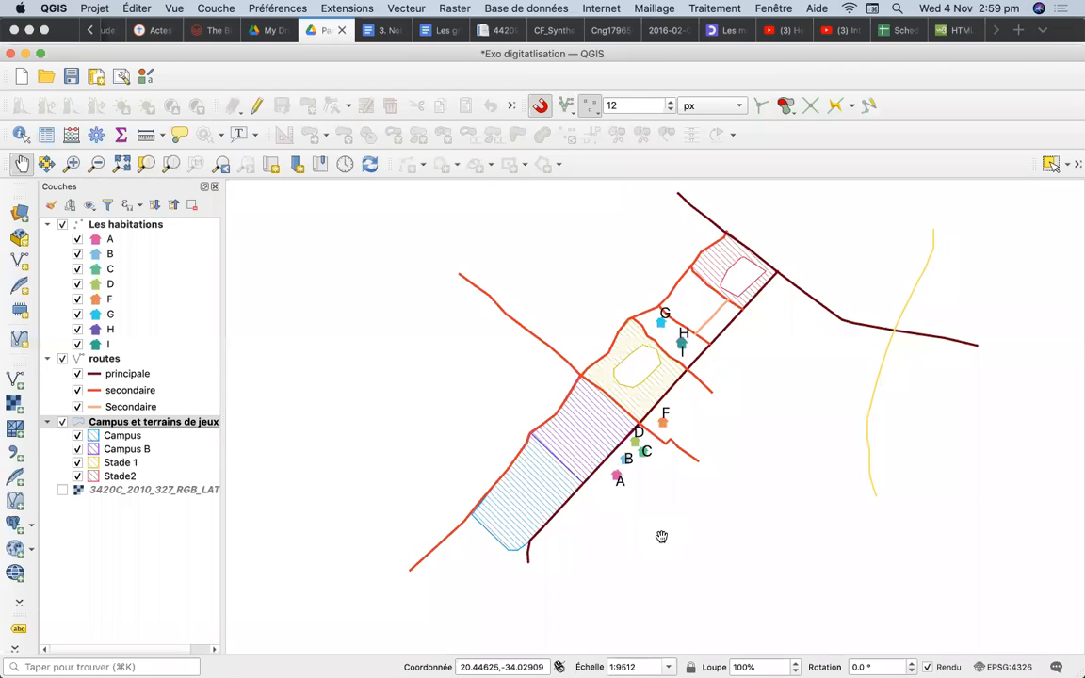
Step: Label the Campus et terrains de jeux layer with Étiquettes simples using the nom field
{"action": "double_click", "coordinate": [137, 423]}
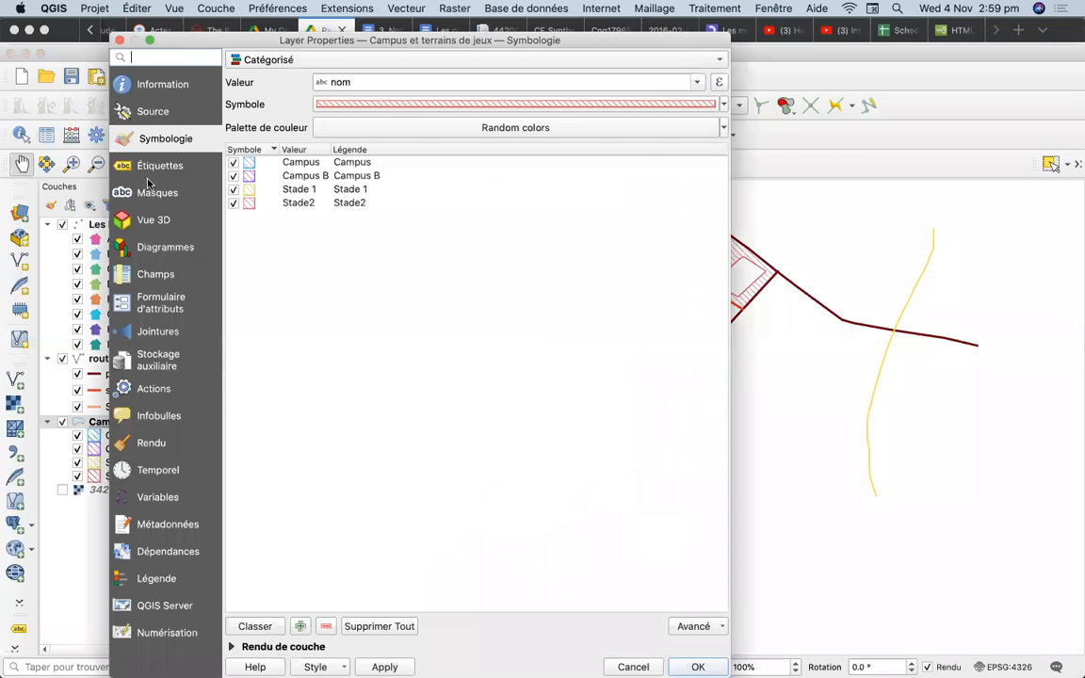
{"action": "left_click", "coordinate": [151, 166]}
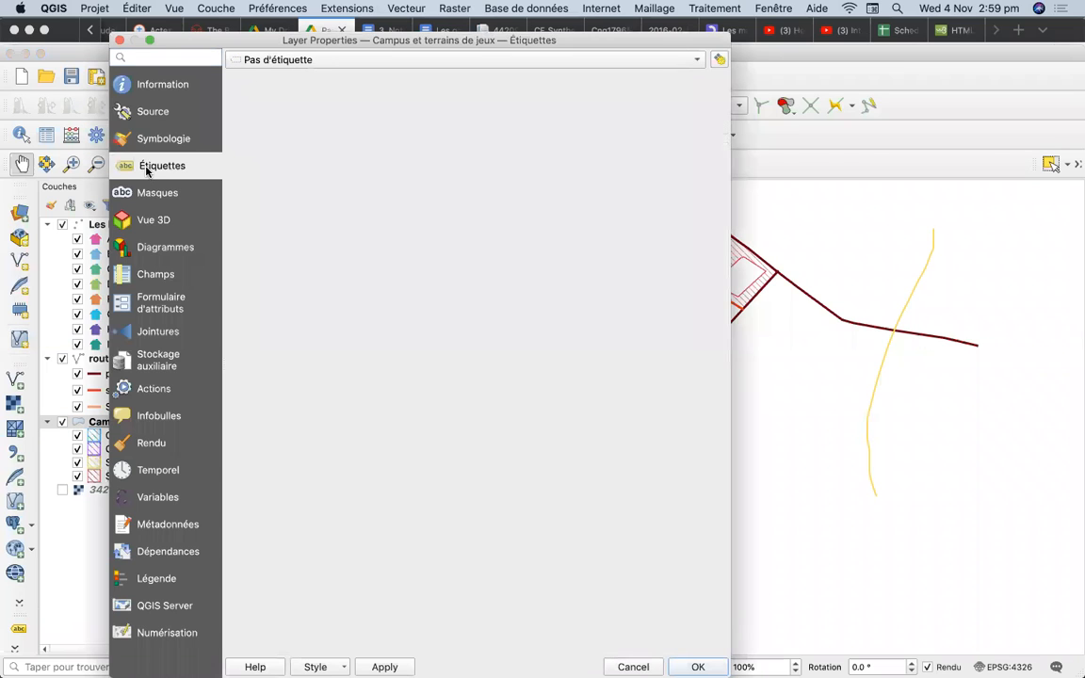
{"action": "left_click", "coordinate": [284, 62]}
{"action": "left_click", "coordinate": [283, 79]}
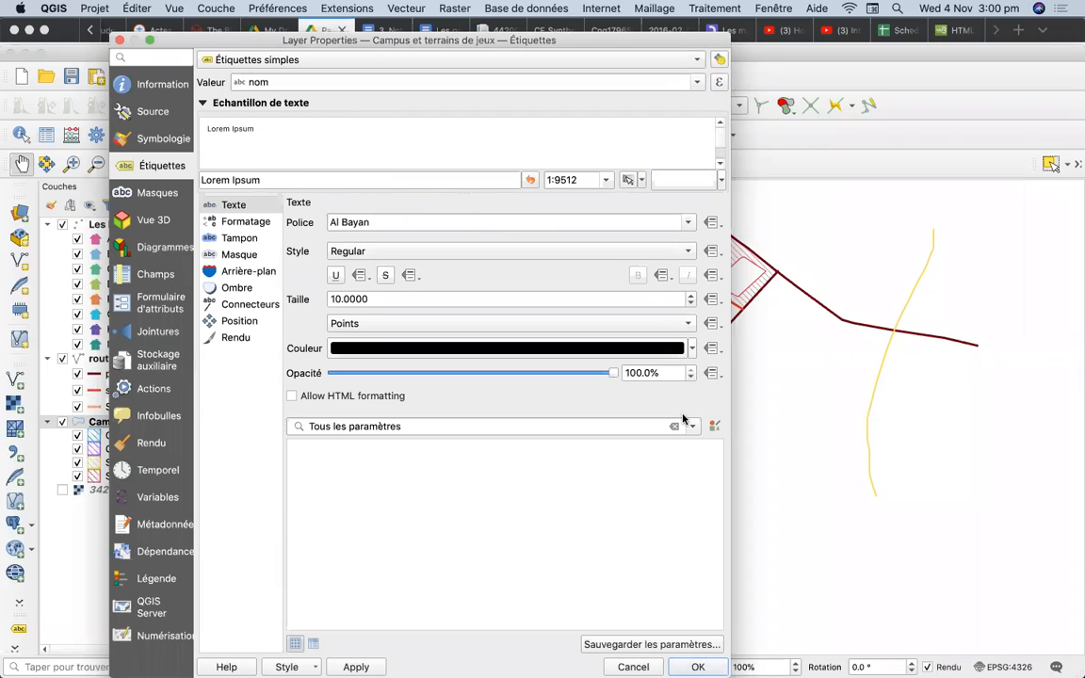
{"action": "left_click", "coordinate": [356, 665]}
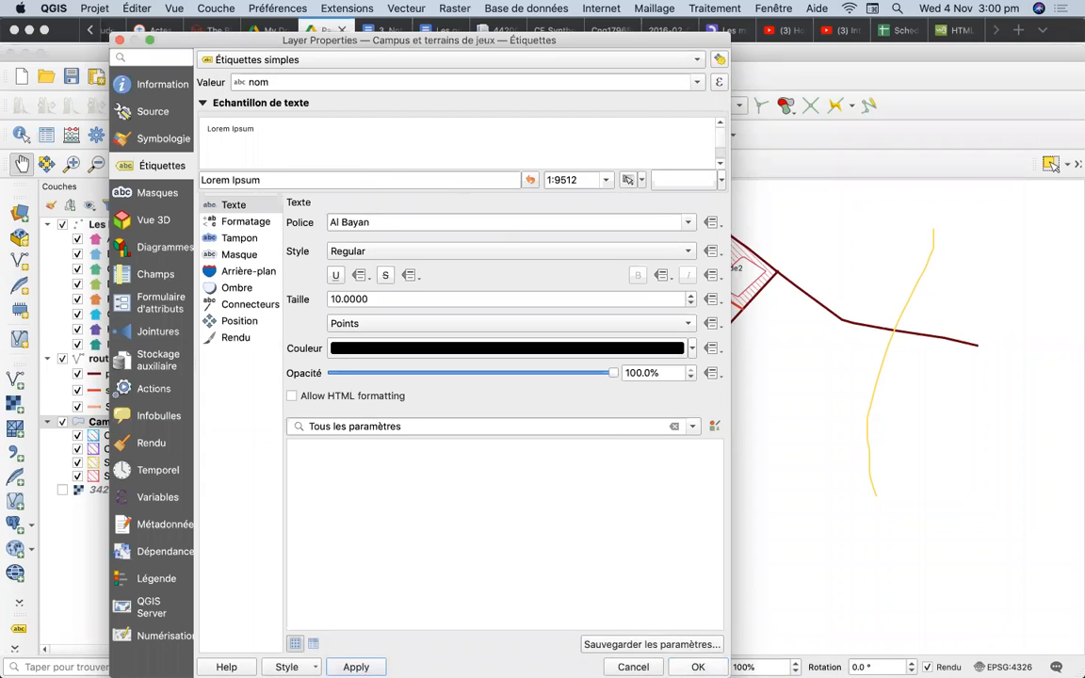
{"action": "left_click", "coordinate": [698, 666]}
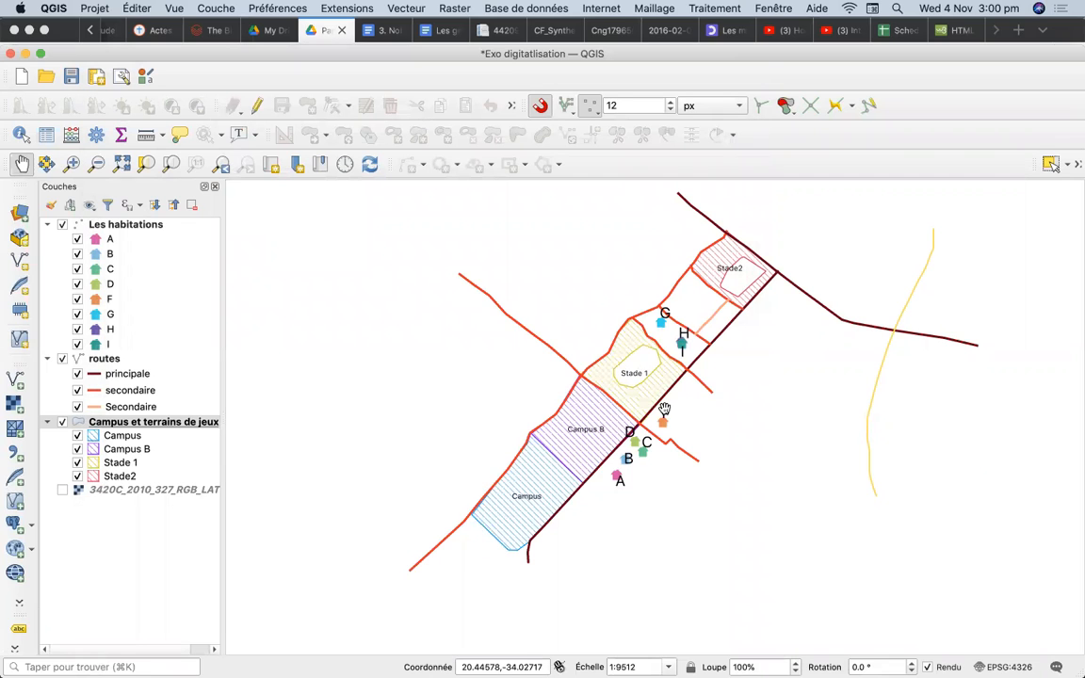
Step: Check the labelled layers against the 3420C_2010_327_RGB_LAT aerial image, and view the layout manager
{"action": "left_click", "coordinate": [62, 490]}
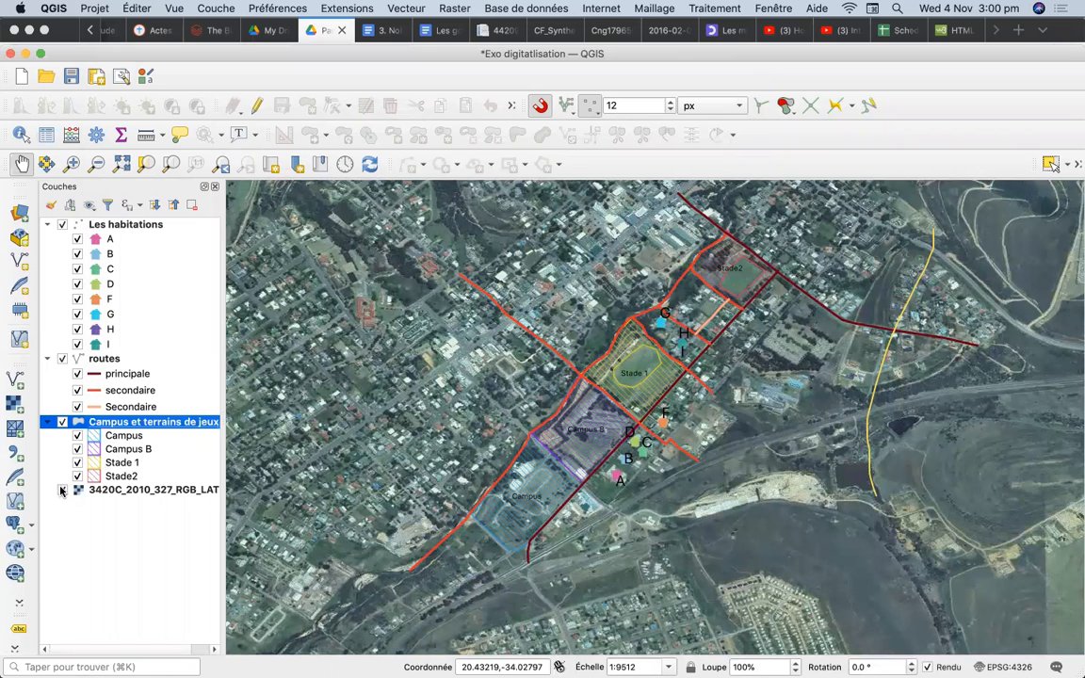
{"action": "left_click", "coordinate": [62, 490]}
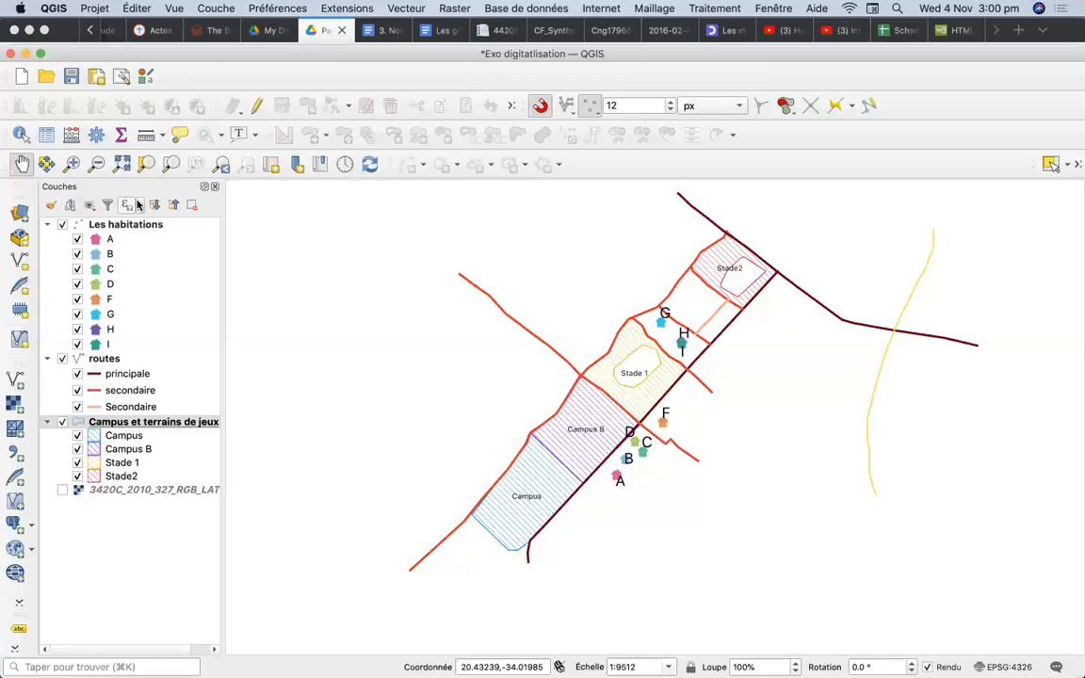
{"action": "left_click", "coordinate": [120, 77]}
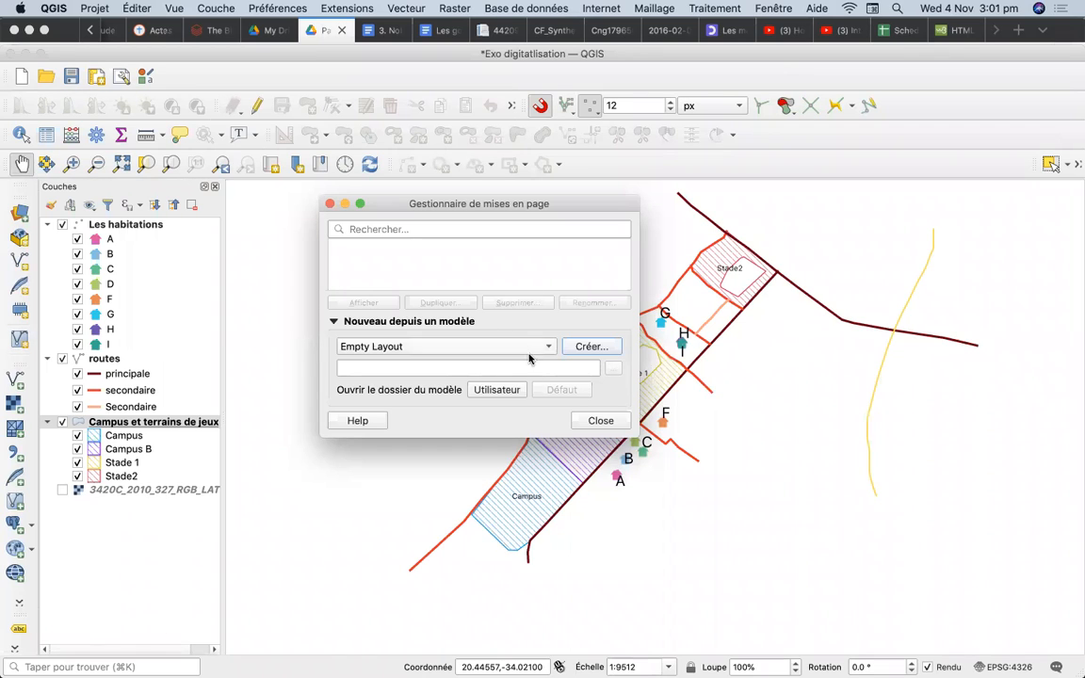
{"action": "left_click", "coordinate": [597, 422]}
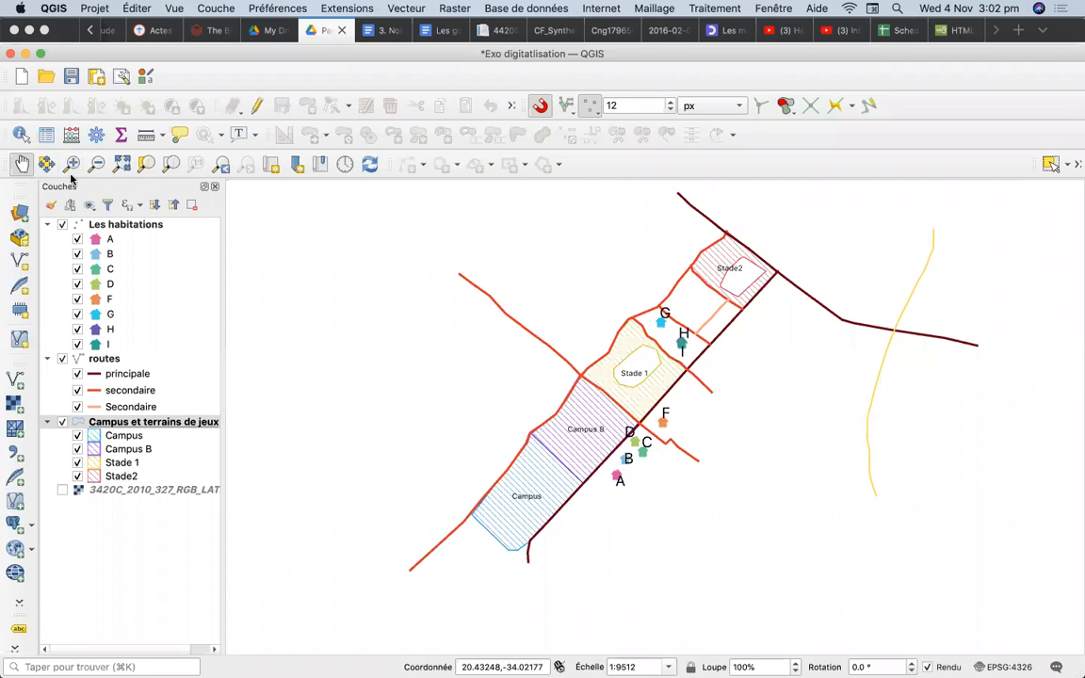
Step: Create a print layout titled carte2 and add a map about 230 mm wide and 170 mm tall to its page
{"action": "left_click_drag", "start_coordinate": [573, 325], "coordinate": [563, 386]}
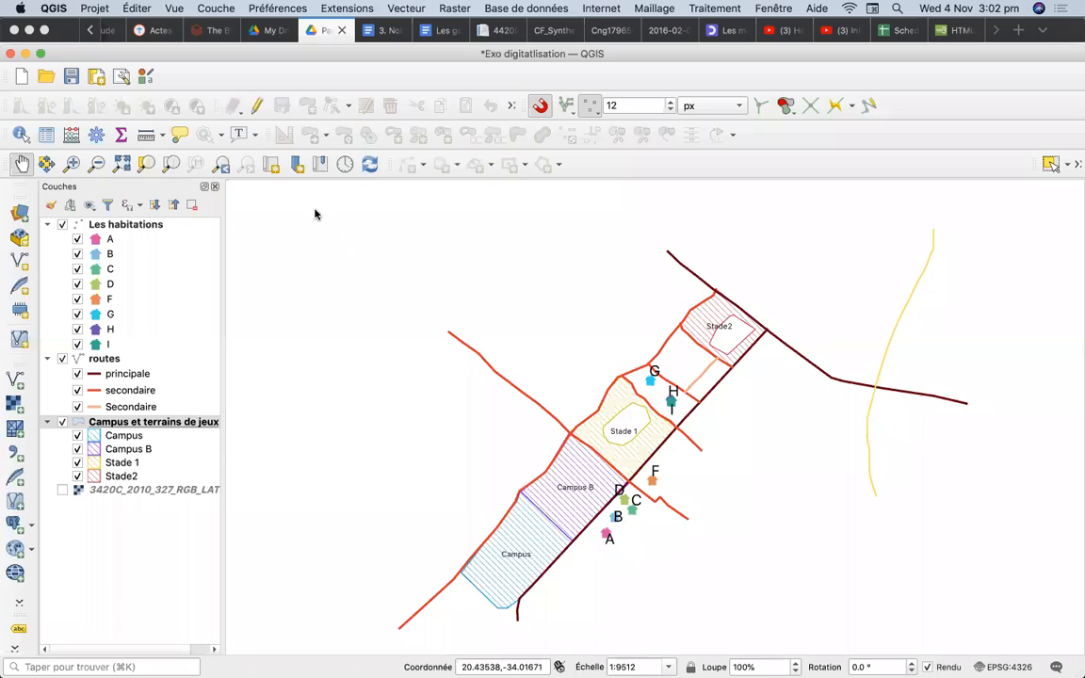
{"action": "left_click", "coordinate": [98, 78]}
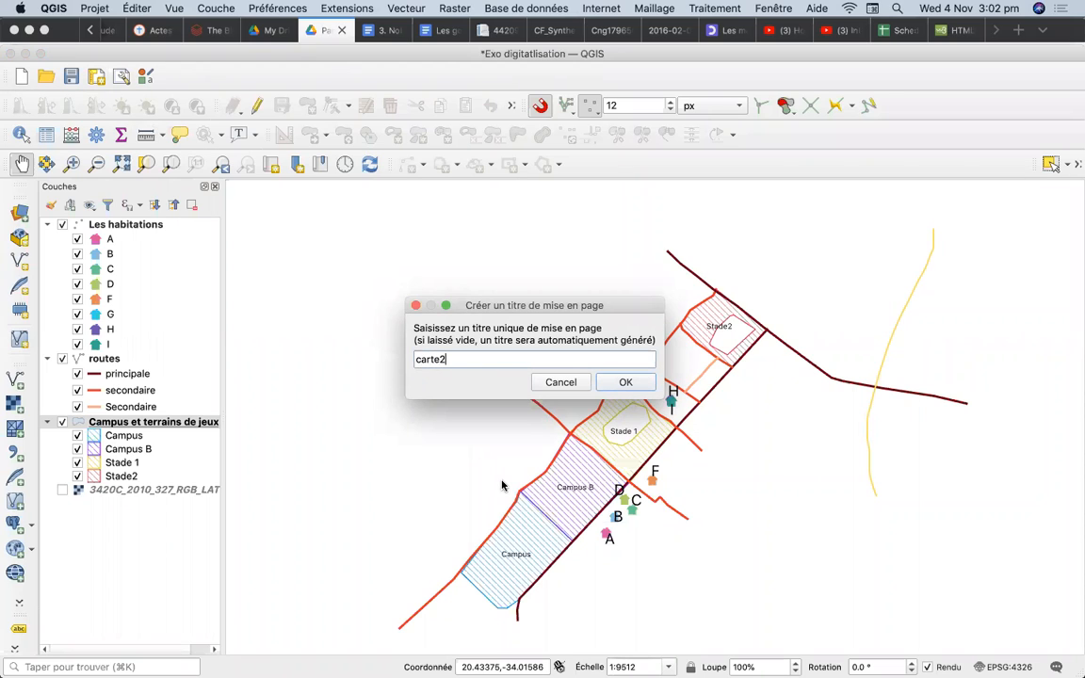
{"action": "left_click", "coordinate": [626, 382]}
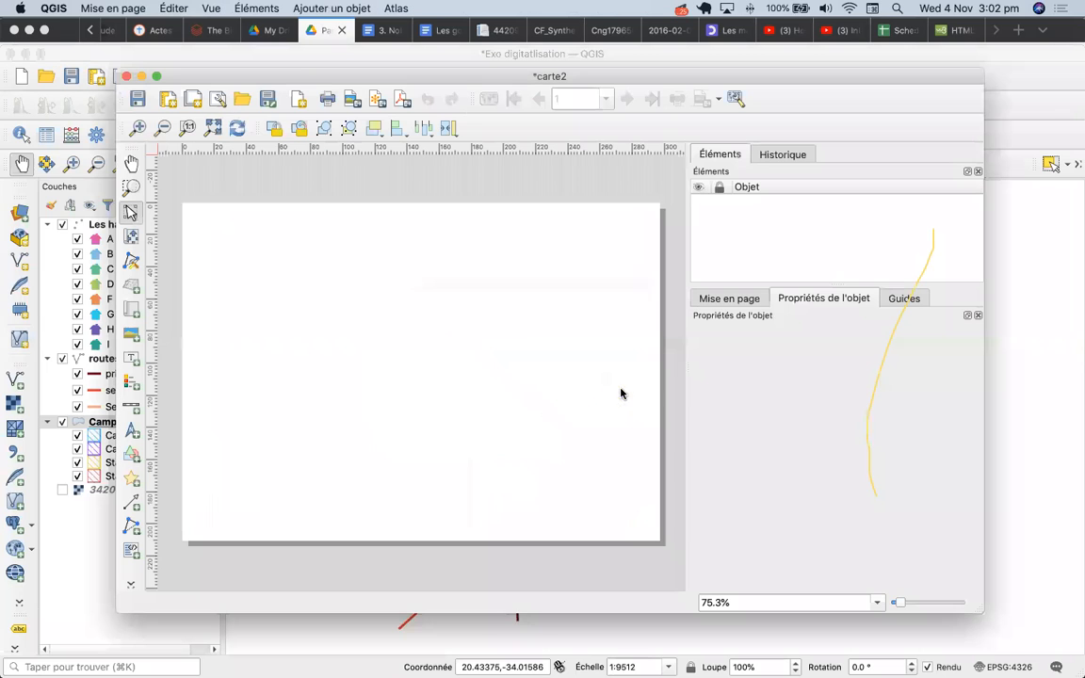
{"action": "left_click", "coordinate": [131, 309]}
{"action": "left_click_drag", "start_coordinate": [204, 236], "coordinate": [573, 510]}
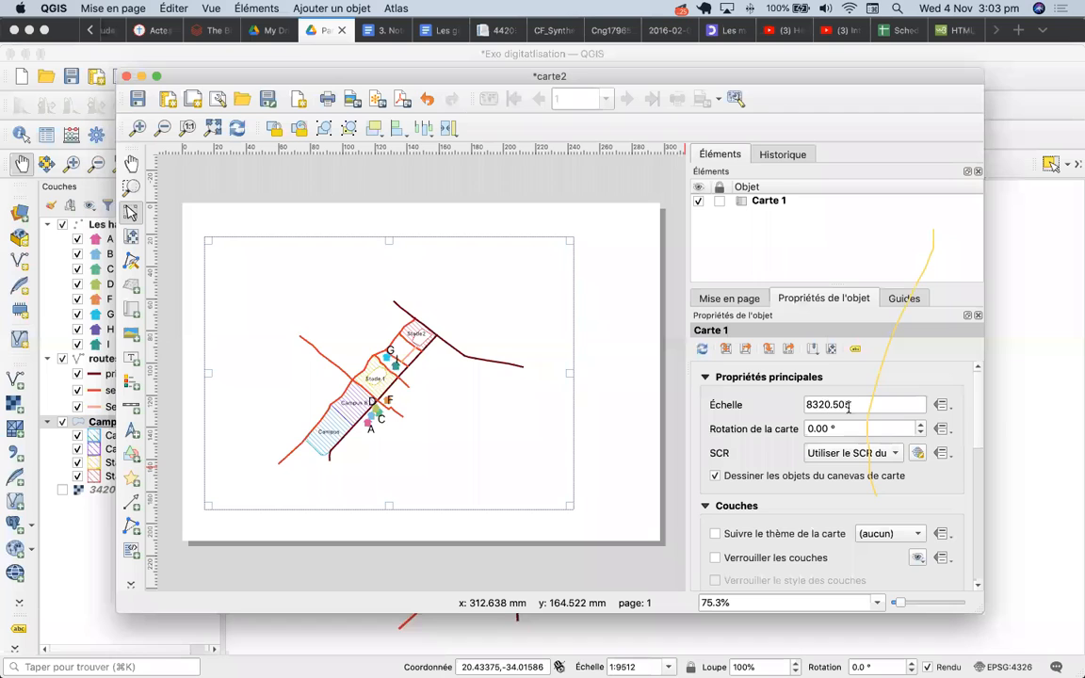
Step: Set the layout map's scale to 5320.505
{"action": "left_click", "coordinate": [940, 405]}
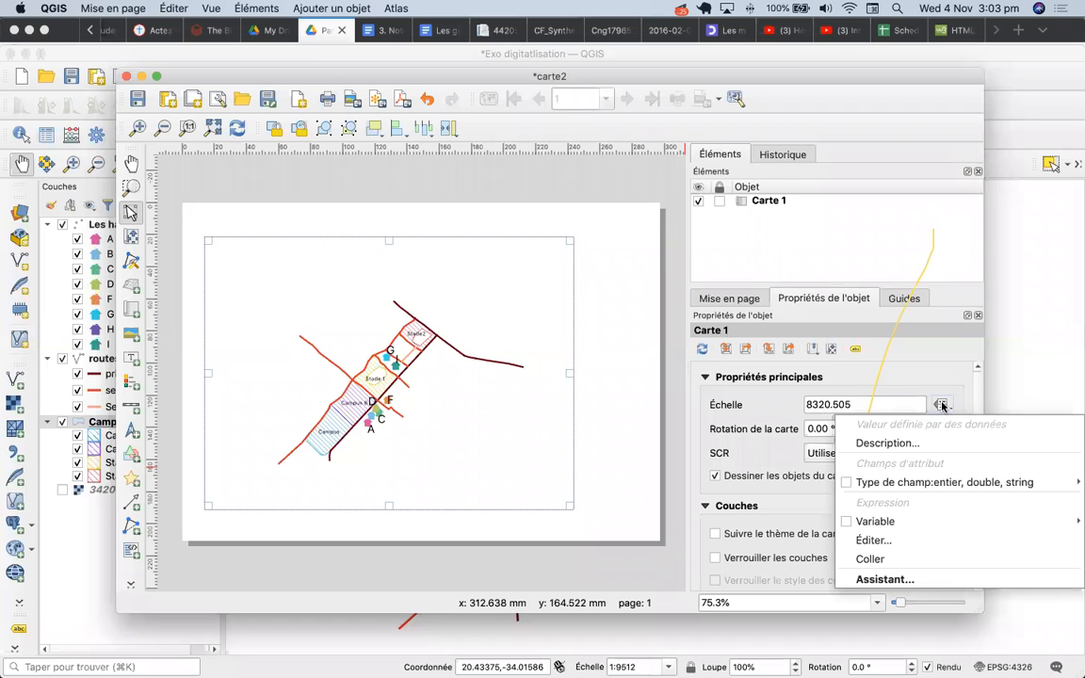
{"action": "left_click", "coordinate": [905, 403]}
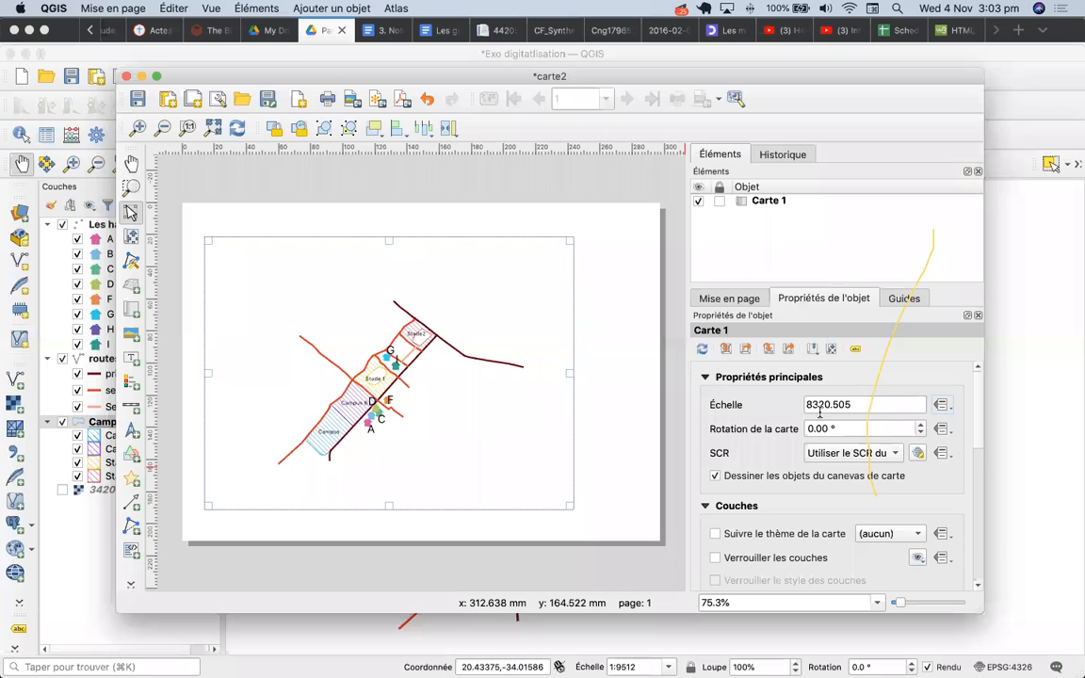
{"action": "key", "text": "BackSpace"}
{"action": "type", "text": "5"}
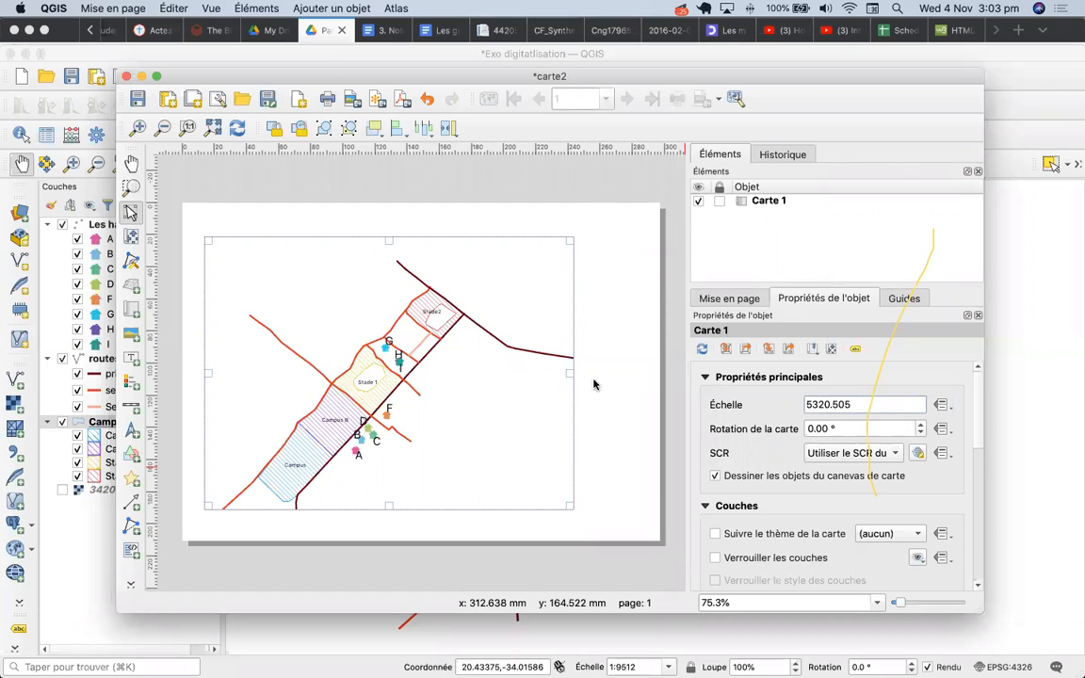
Step: Shift the map content up and to the right within its frame, and set the map scale to 5000
{"action": "left_click", "coordinate": [131, 235]}
{"action": "left_click_drag", "start_coordinate": [333, 385], "coordinate": [358, 361]}
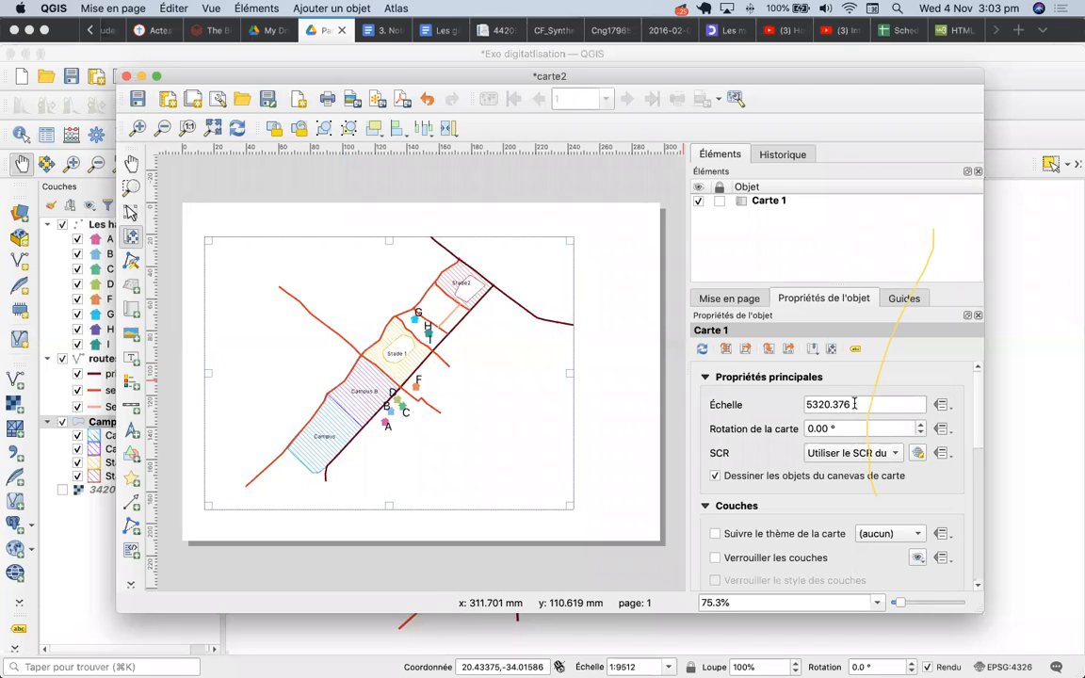
{"action": "double_click", "coordinate": [824, 398]}
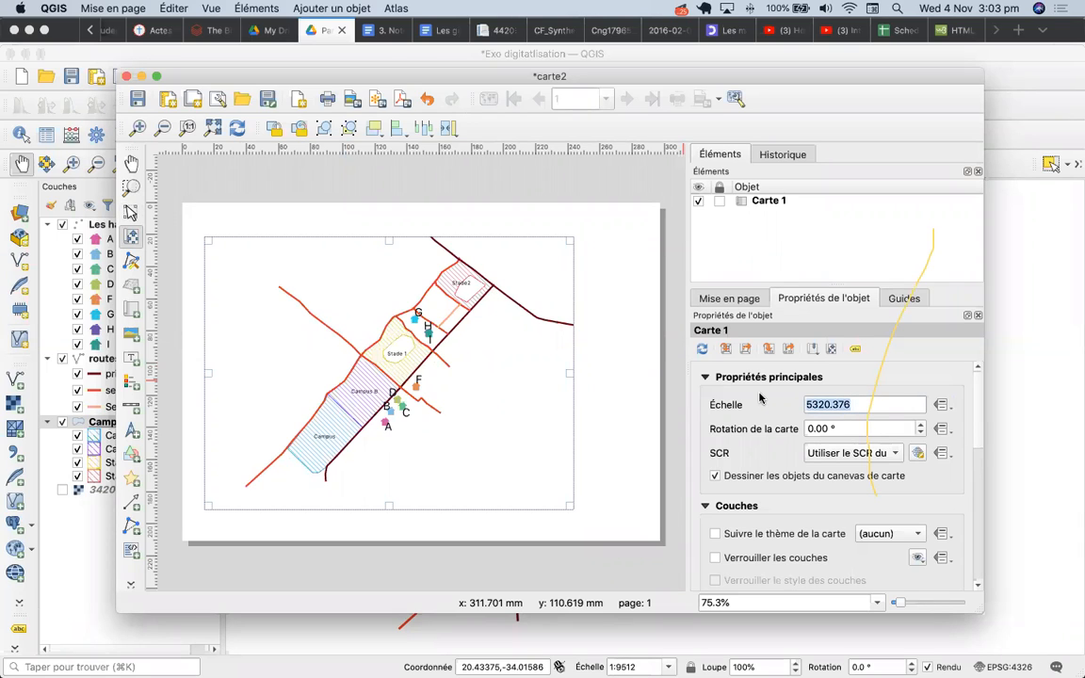
{"action": "type", "text": "5000"}
{"action": "key", "text": "Return"}
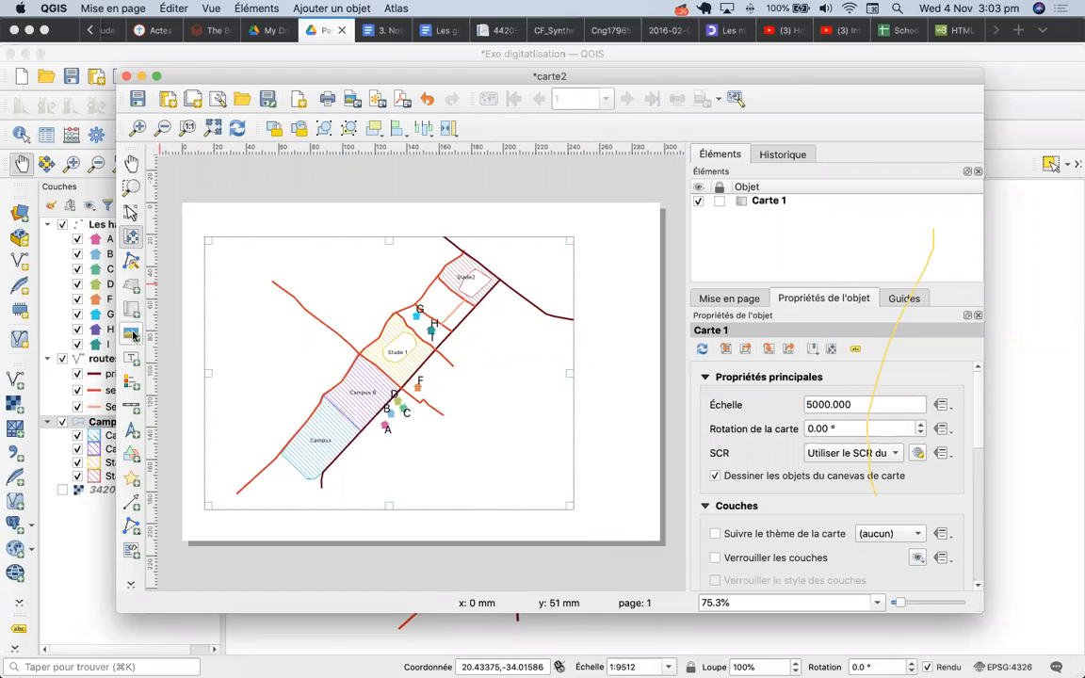
Step: Add a wide text label above the map reading "les partie du campus de Bangangte"
{"action": "left_click", "coordinate": [132, 363]}
{"action": "left_click_drag", "start_coordinate": [219, 219], "coordinate": [566, 229]}
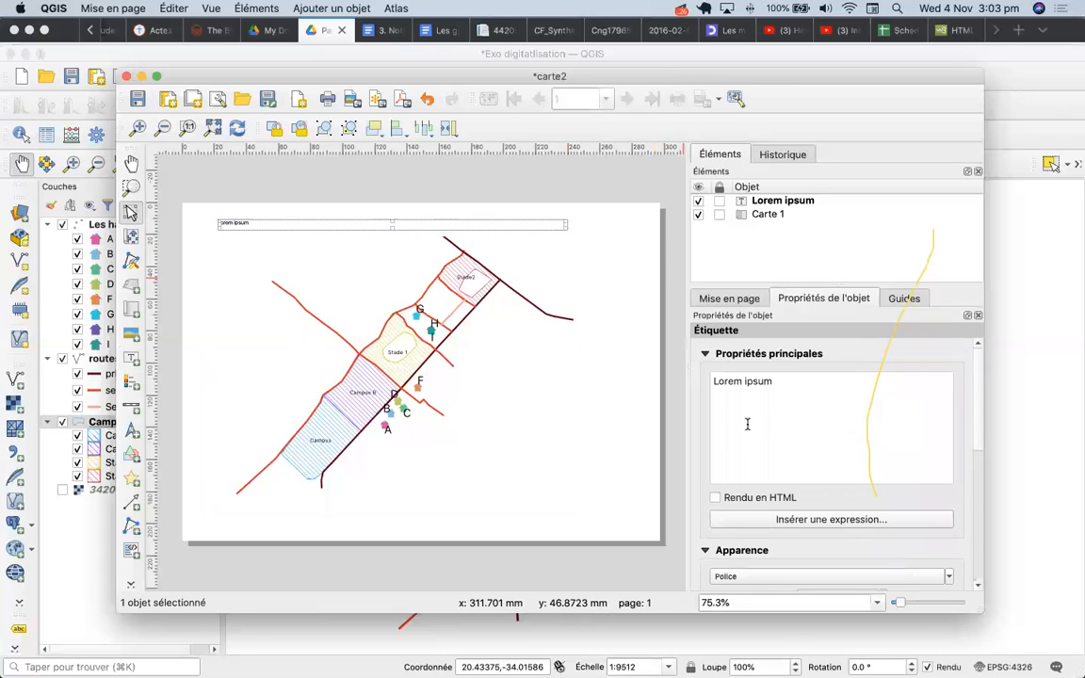
{"action": "left_click_drag", "start_coordinate": [748, 380], "coordinate": [670, 382]}
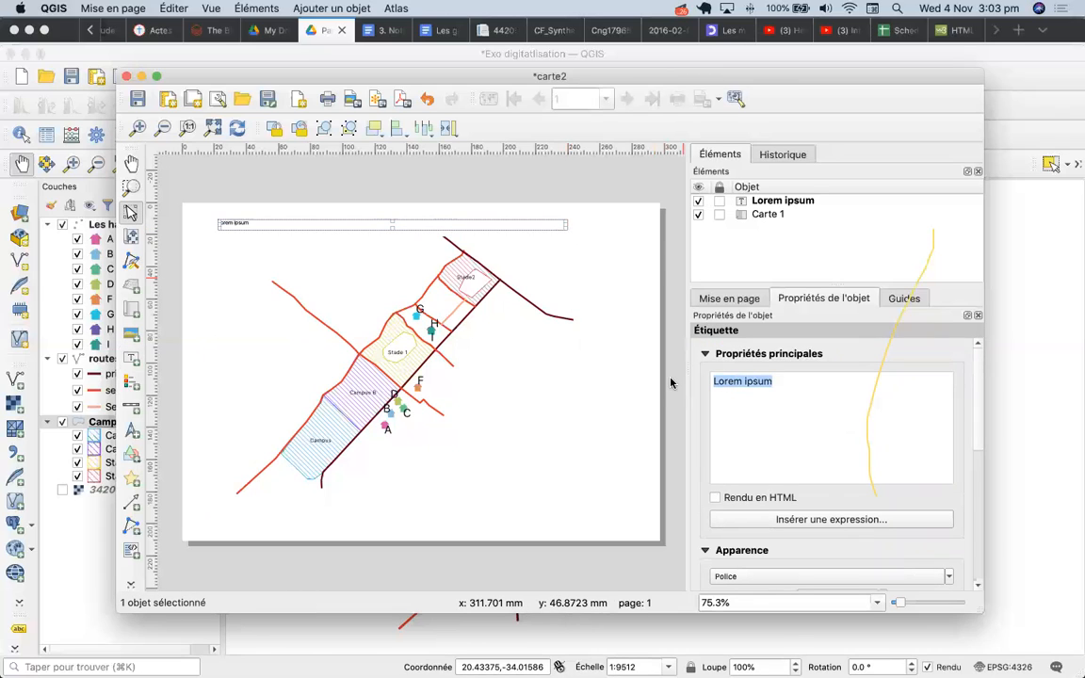
{"action": "type", "text": "I"}
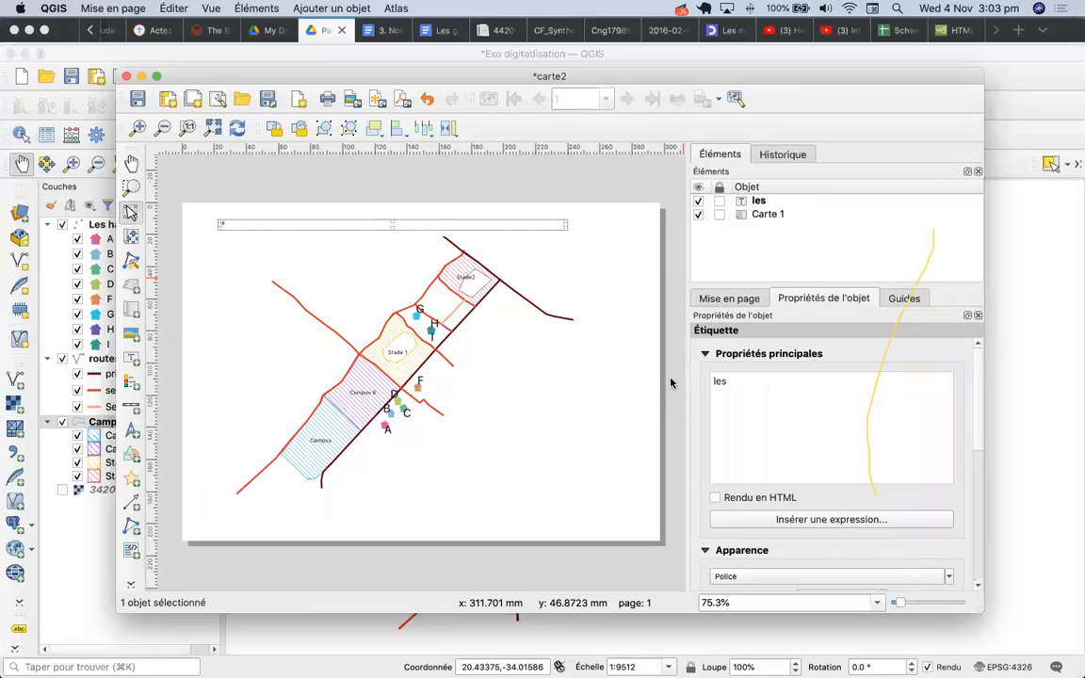
{"action": "type", "text": "es partie du camp"}
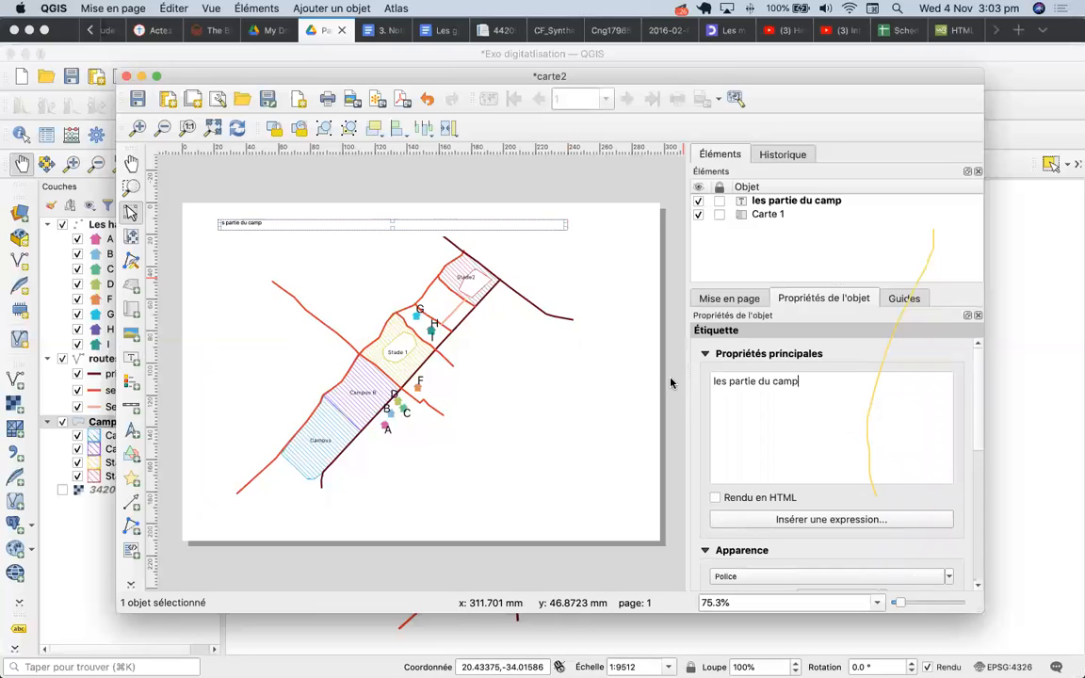
{"action": "type", "text": "us de Bangangte"}
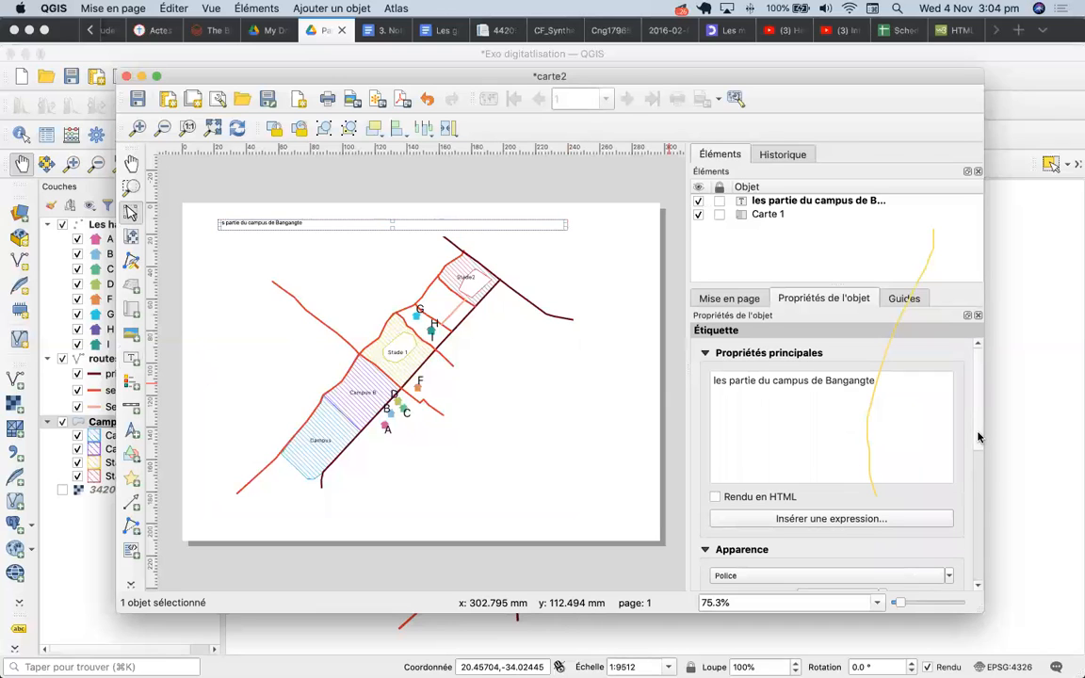
Step: Set the title label's font to American Typewriter at size 36
{"action": "scroll", "coordinate": [978, 436], "scroll_direction": "down", "scroll_amount": 5}
{"action": "left_click", "coordinate": [869, 449]}
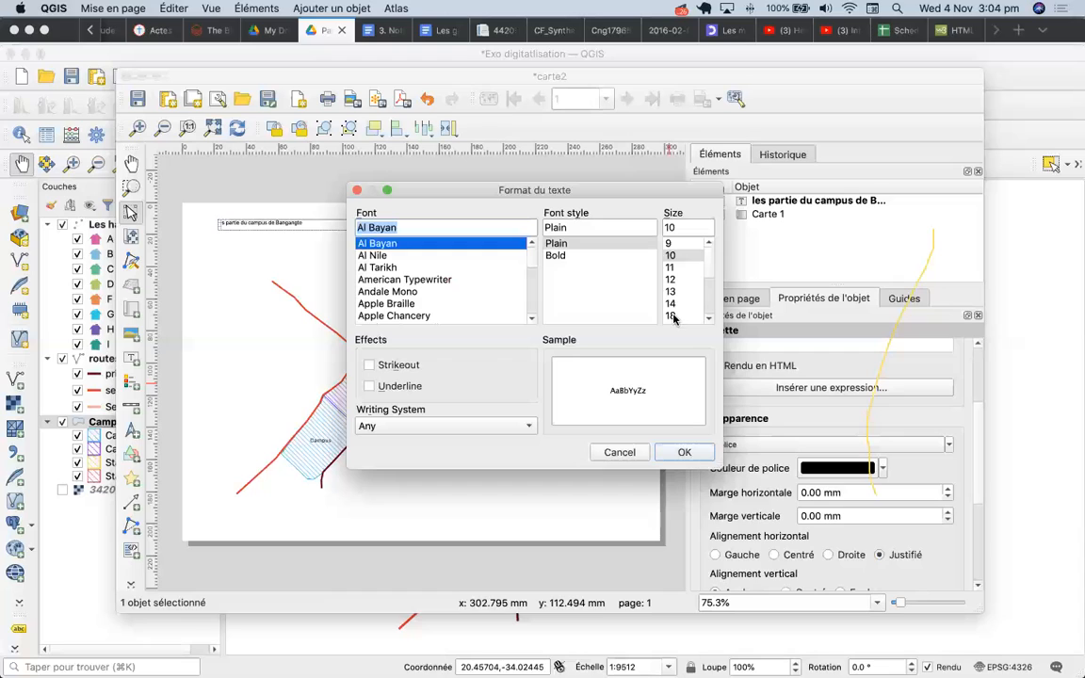
{"action": "left_click", "coordinate": [670, 316]}
{"action": "scroll", "coordinate": [707, 291], "scroll_direction": "down", "scroll_amount": 2}
{"action": "left_click", "coordinate": [670, 291]}
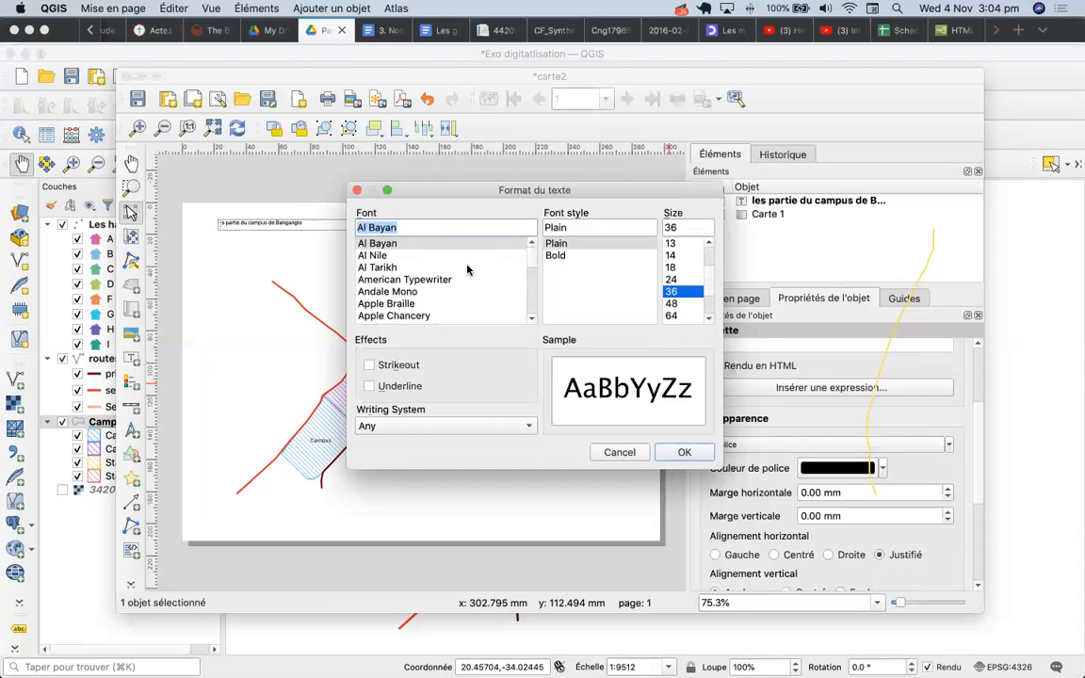
{"action": "left_click", "coordinate": [409, 280]}
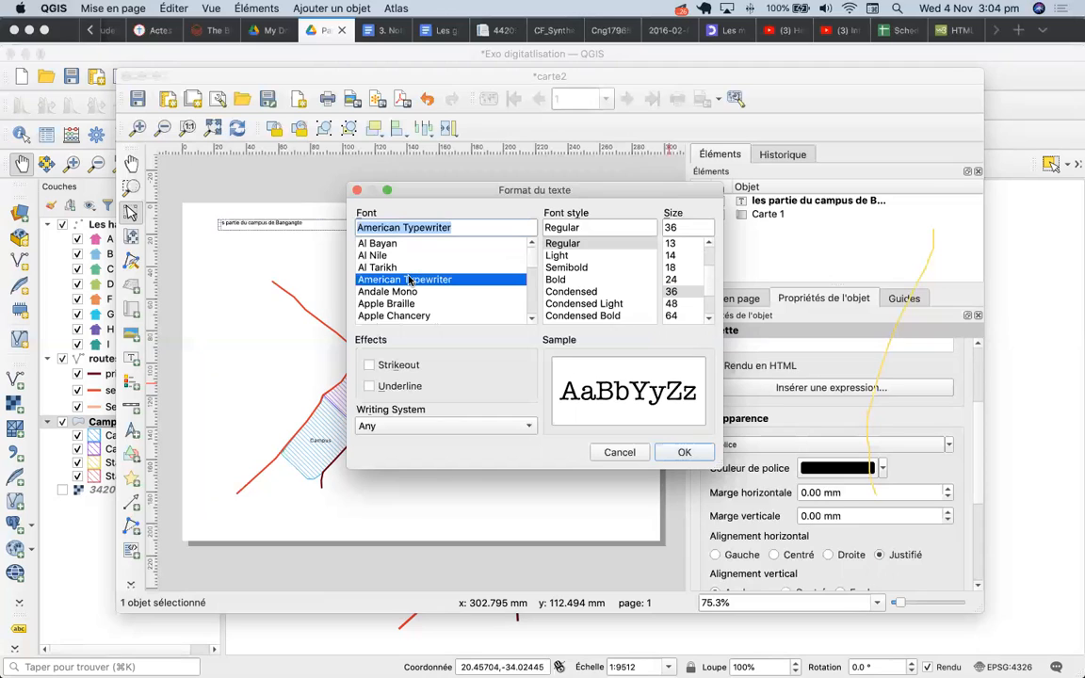
{"action": "left_click", "coordinate": [686, 452]}
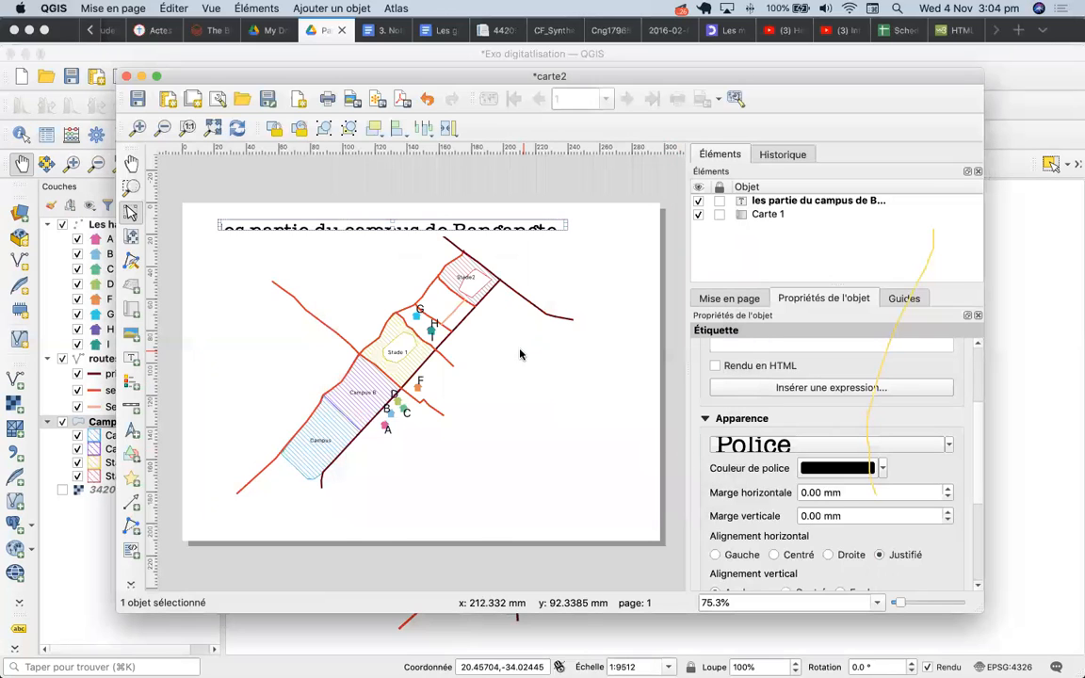
Step: Enlarge the title label's frame to about 21 mm high so its text fits, and nudge it about 5 mm down the page
{"action": "mouse_move", "coordinate": [391, 221]}
{"action": "left_mouse_down"}
{"action": "mouse_move", "coordinate": [392, 250]}
{"action": "mouse_move", "coordinate": [392, 239]}
{"action": "left_mouse_up"}
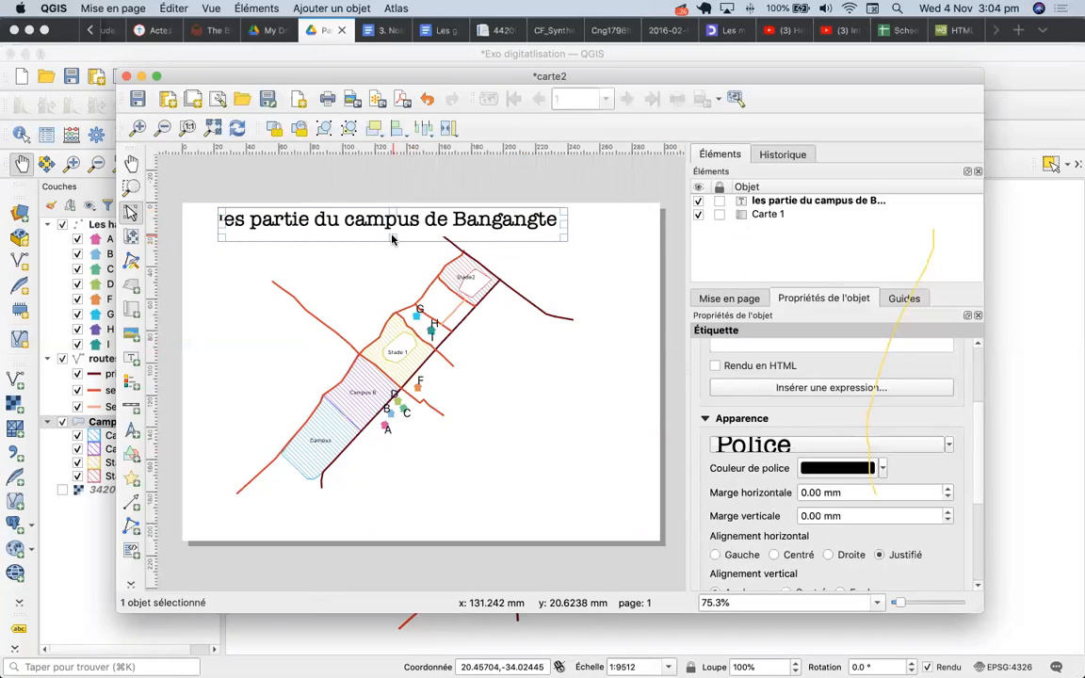
{"action": "key", "text": "Down"}
{"action": "key", "text": "Down"}
{"action": "key", "text": "Down"}
{"action": "key", "text": "Down"}
{"action": "key", "text": "Down"}
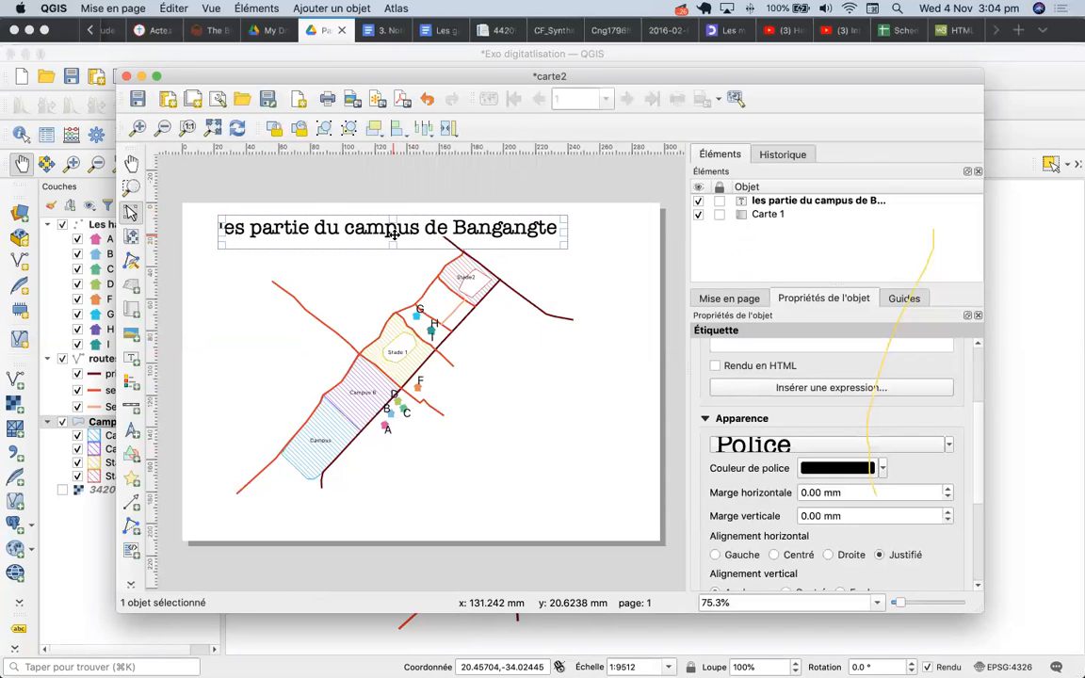
Step: Shift the map content down and to the right within its frame, away from the title
{"action": "left_click", "coordinate": [725, 299]}
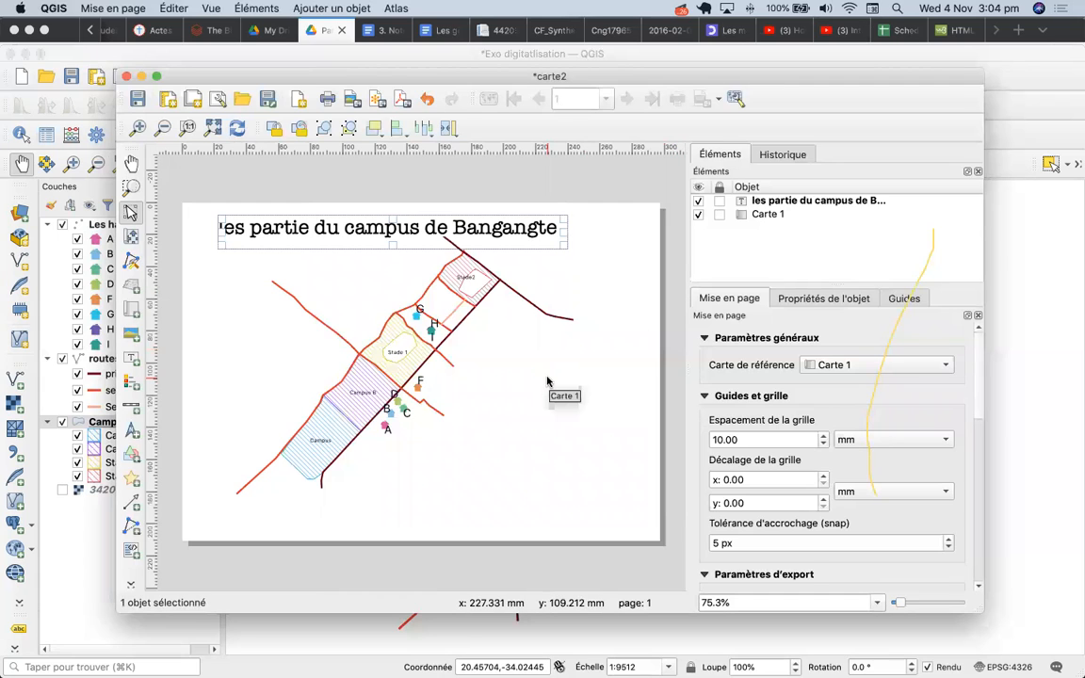
{"action": "left_click", "coordinate": [131, 163]}
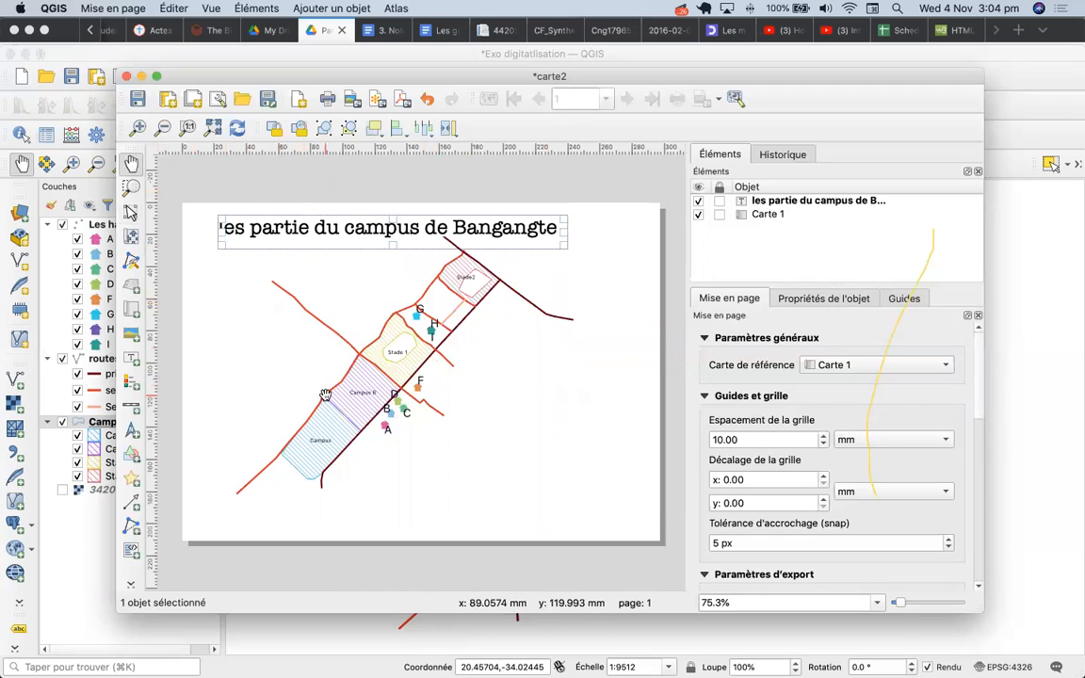
{"action": "left_click", "coordinate": [131, 234]}
{"action": "left_click_drag", "start_coordinate": [277, 328], "coordinate": [309, 354]}
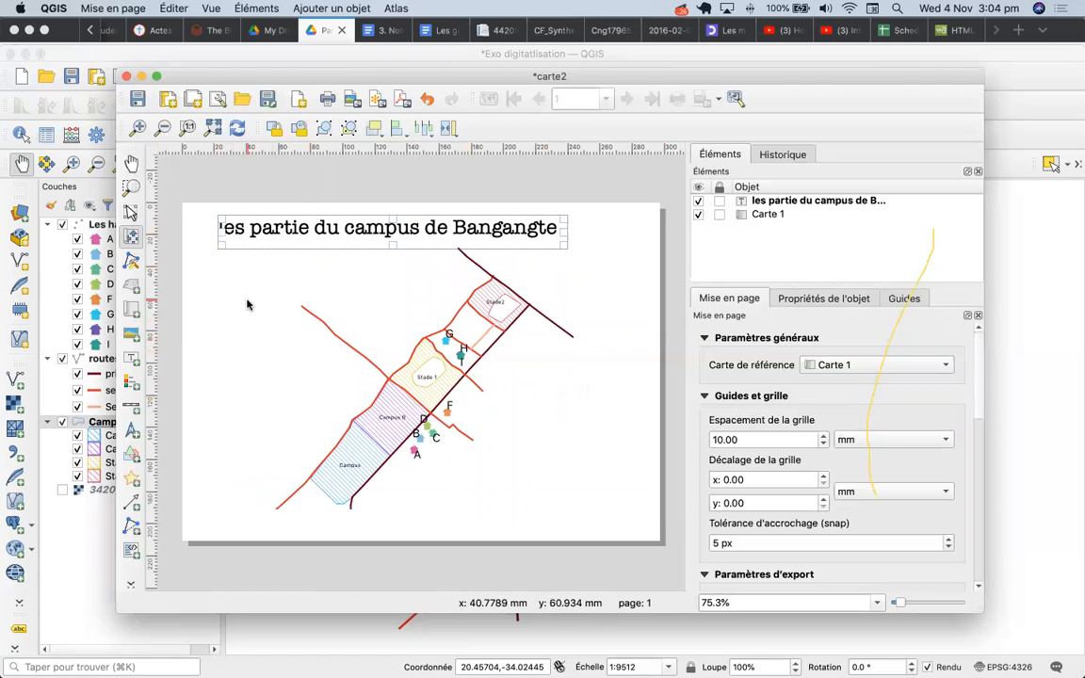
Step: Add a legend beside the map and move it up so that it fits within the page
{"action": "left_click", "coordinate": [130, 383]}
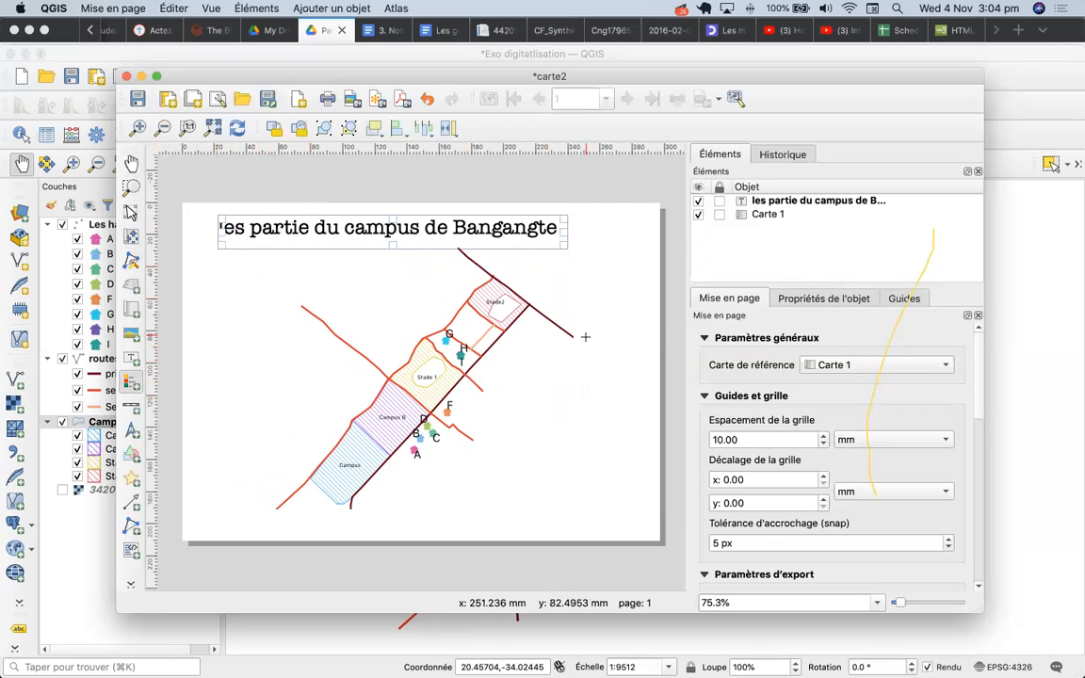
{"action": "left_click_drag", "start_coordinate": [551, 372], "coordinate": [652, 513]}
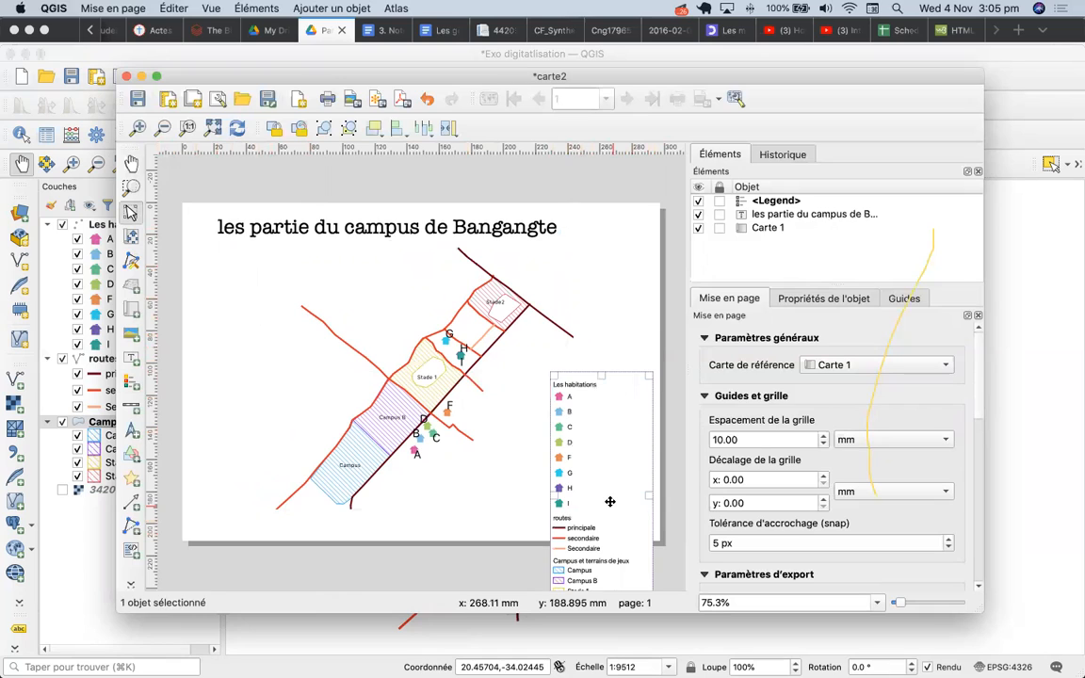
{"action": "left_click_drag", "start_coordinate": [609, 469], "coordinate": [608, 346]}
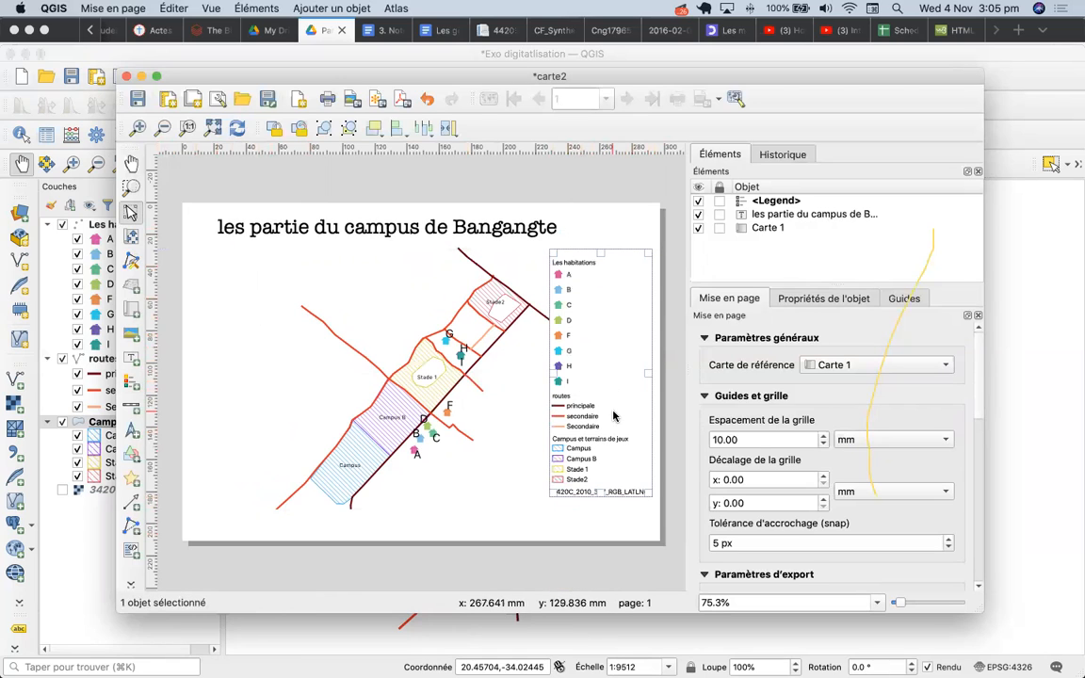
Step: Shift the map content left within its frame to clear space for the legend
{"action": "left_click", "coordinate": [420, 330]}
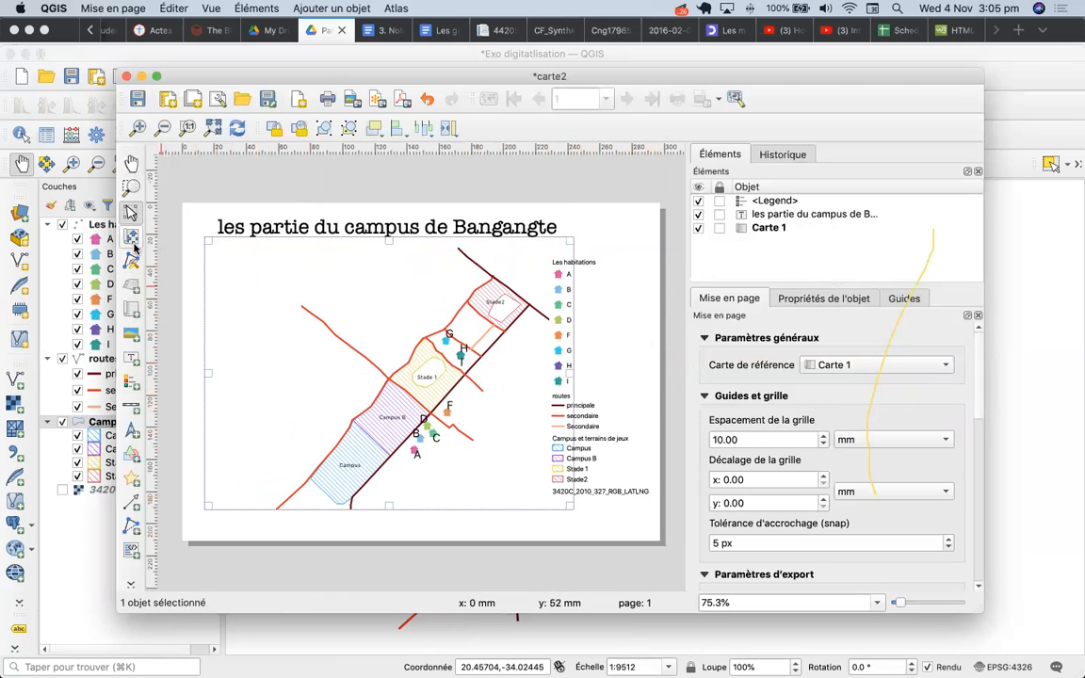
{"action": "left_click", "coordinate": [132, 236]}
{"action": "left_click_drag", "start_coordinate": [422, 386], "coordinate": [364, 386]}
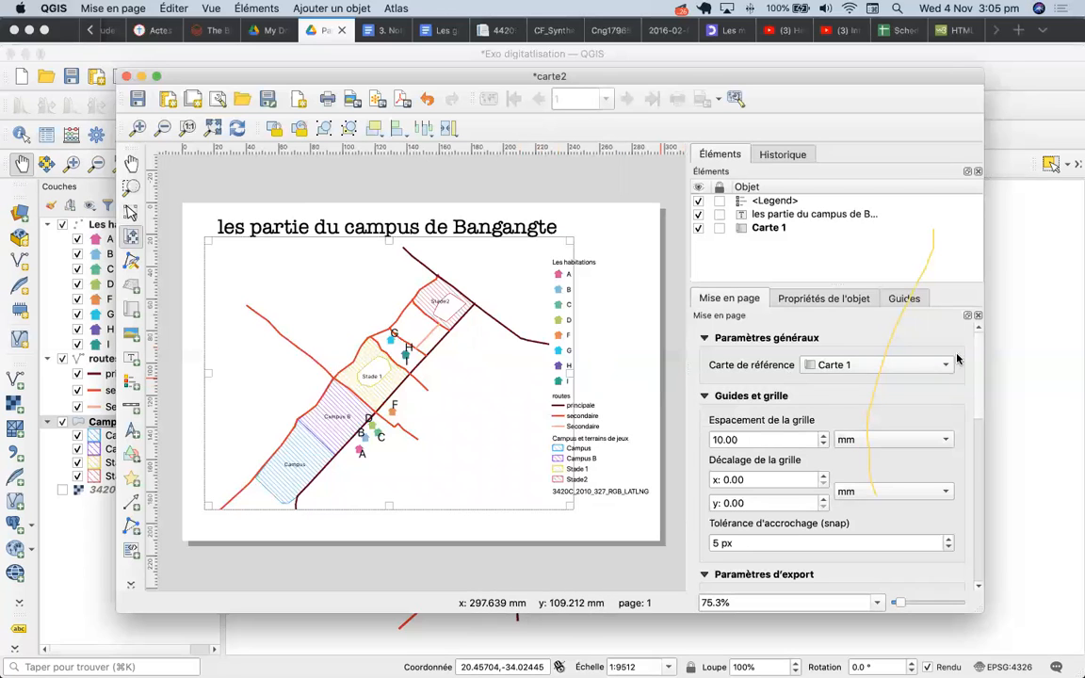
Step: Enable a frame around the Carte 1 map item
{"action": "scroll", "coordinate": [976, 472], "scroll_direction": "down", "scroll_amount": 10}
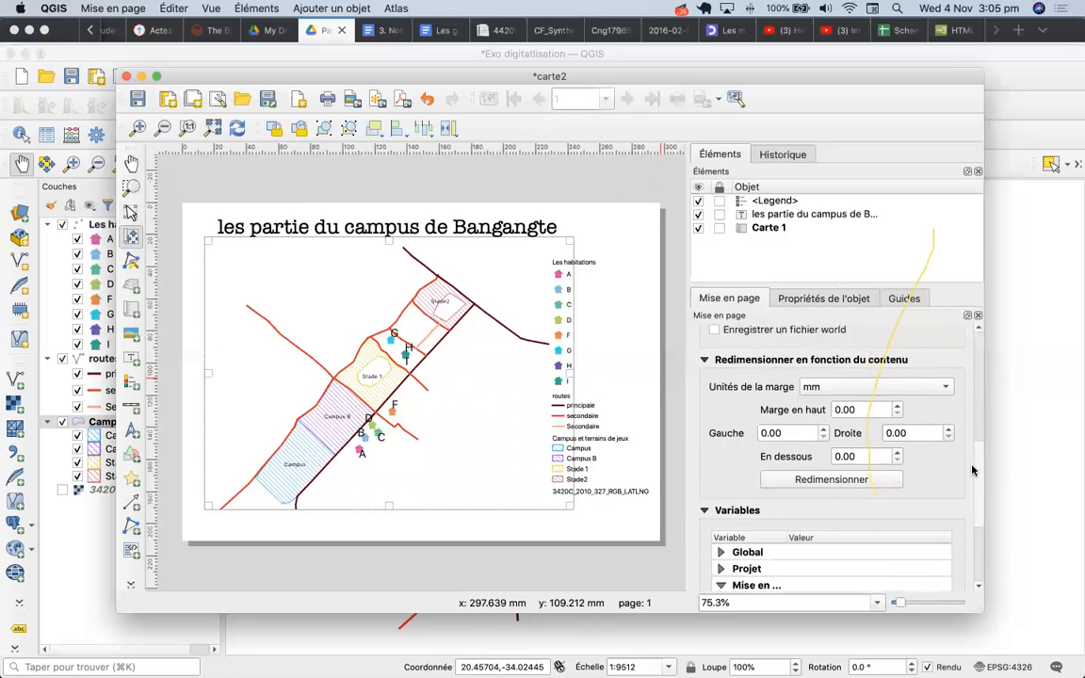
{"action": "left_click_drag", "start_coordinate": [978, 503], "coordinate": [961, 354]}
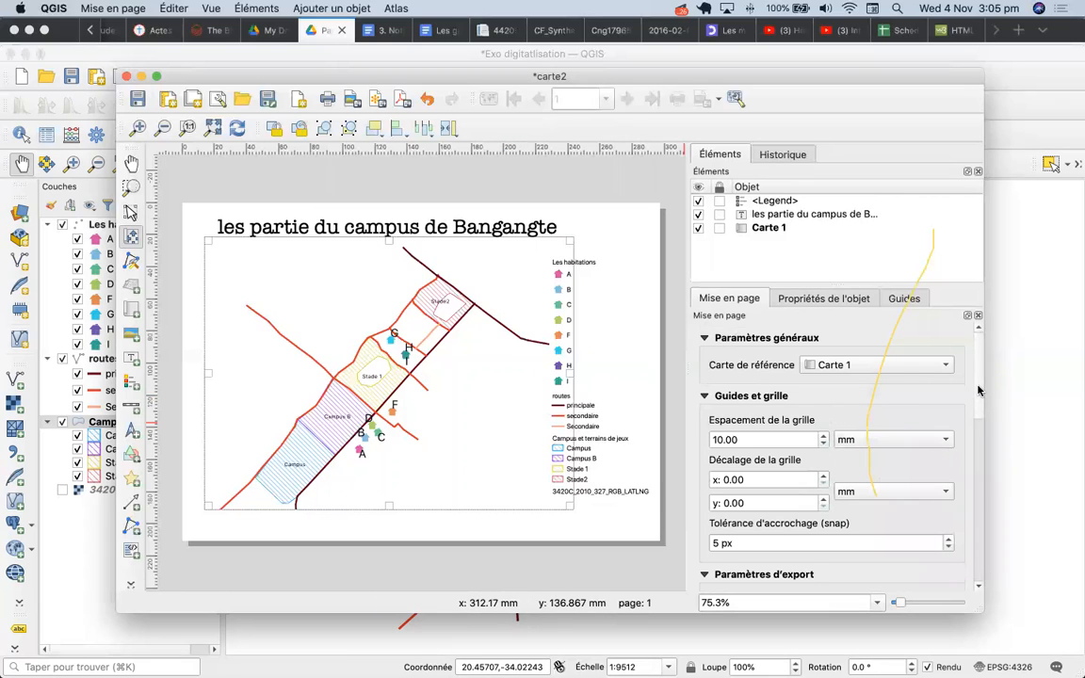
{"action": "left_click", "coordinate": [829, 299]}
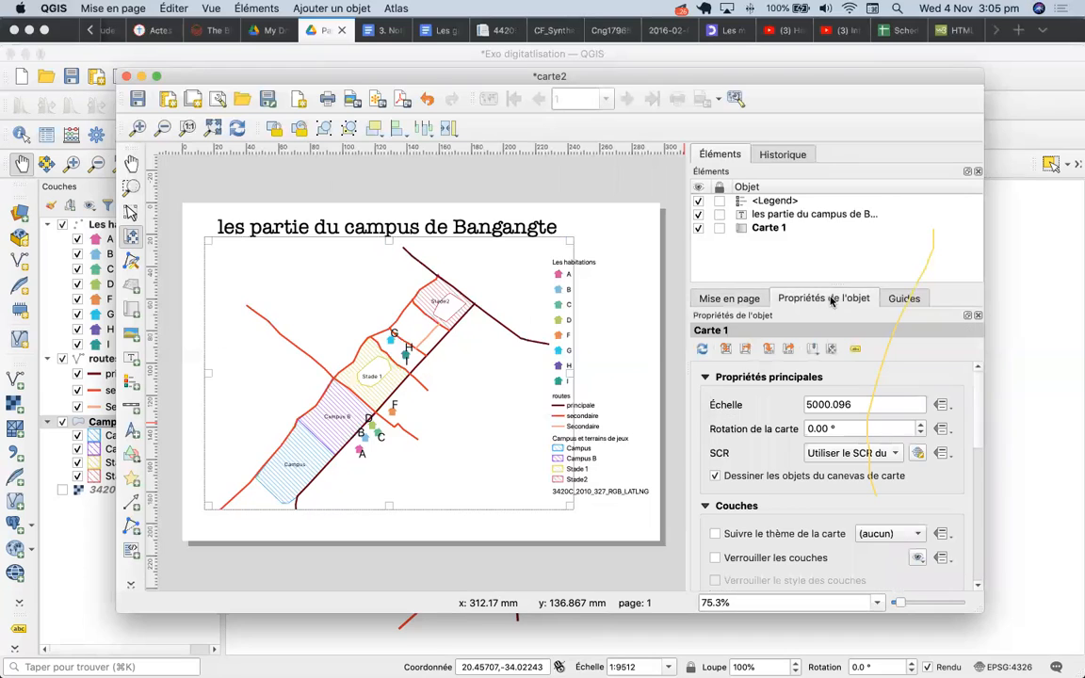
{"action": "left_click_drag", "start_coordinate": [979, 395], "coordinate": [963, 503]}
{"action": "left_click", "coordinate": [751, 541]}
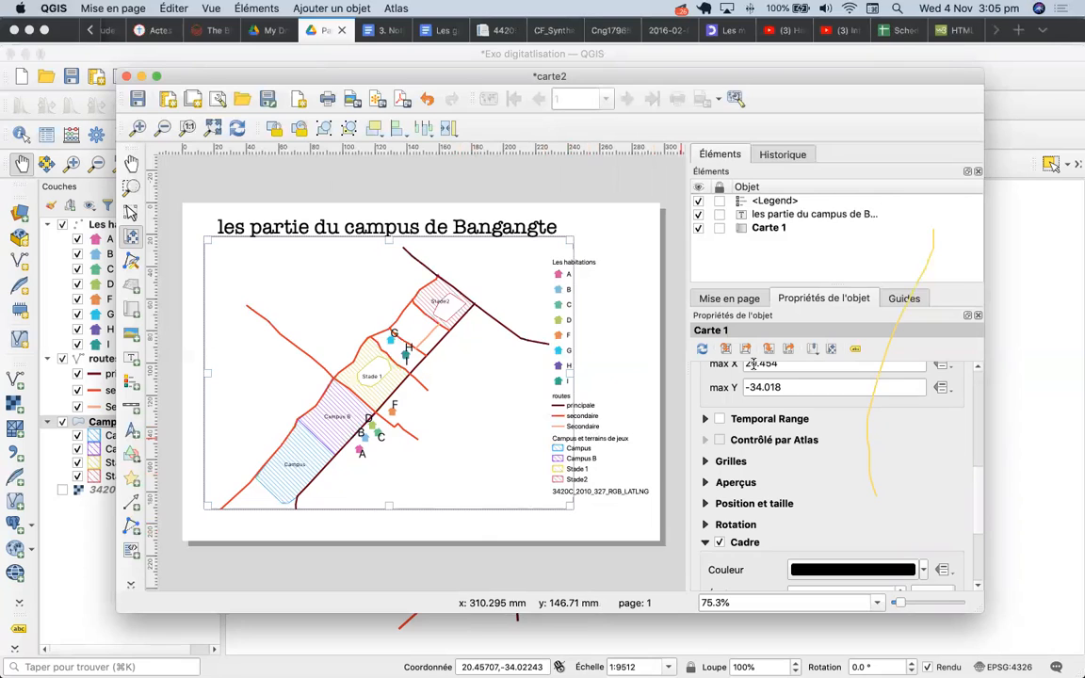
Step: Restrict the legend to features inside the linked map and select its 3420C_2010_327_RGB_LATLNG raster entry
{"action": "left_click", "coordinate": [772, 201]}
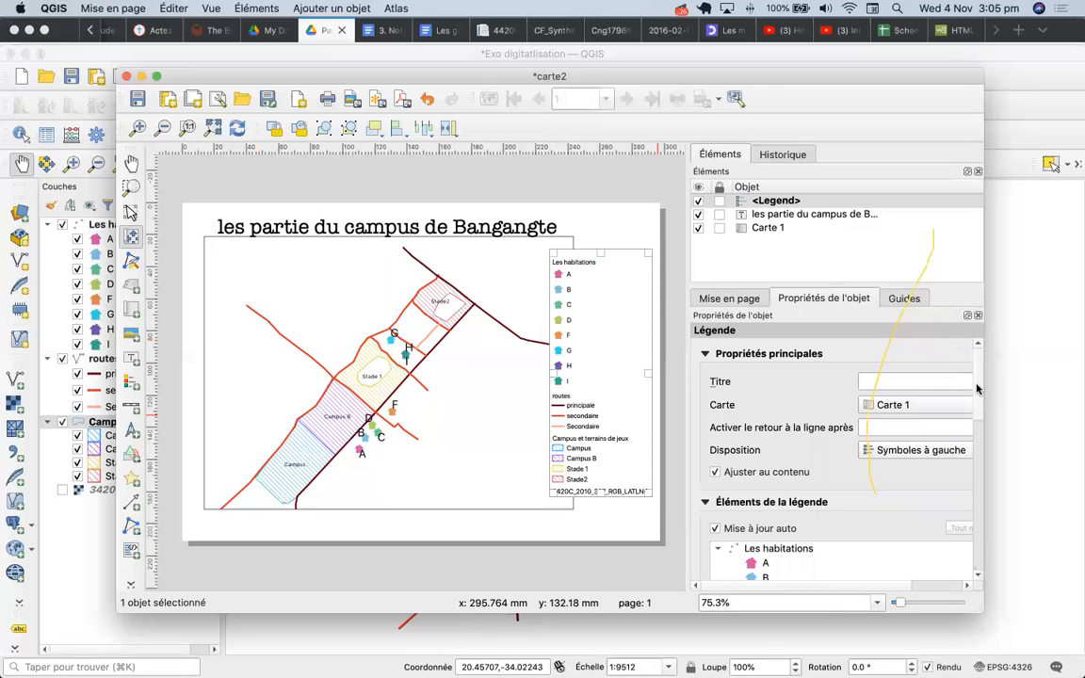
{"action": "scroll", "coordinate": [977, 389], "scroll_direction": "down", "scroll_amount": 5}
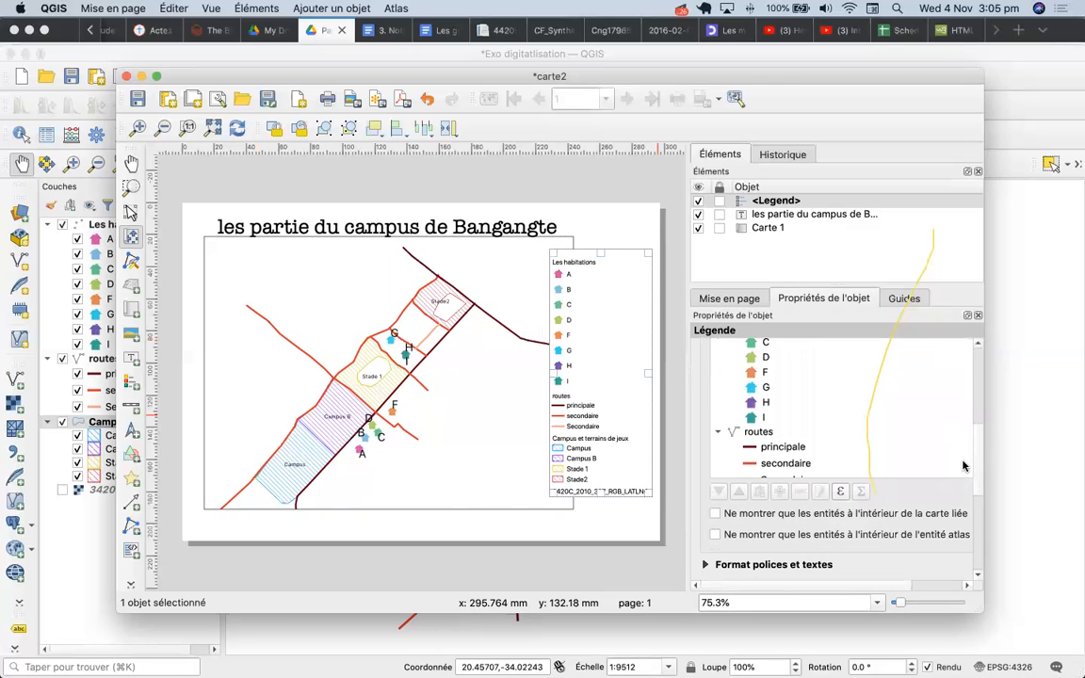
{"action": "left_click", "coordinate": [834, 445]}
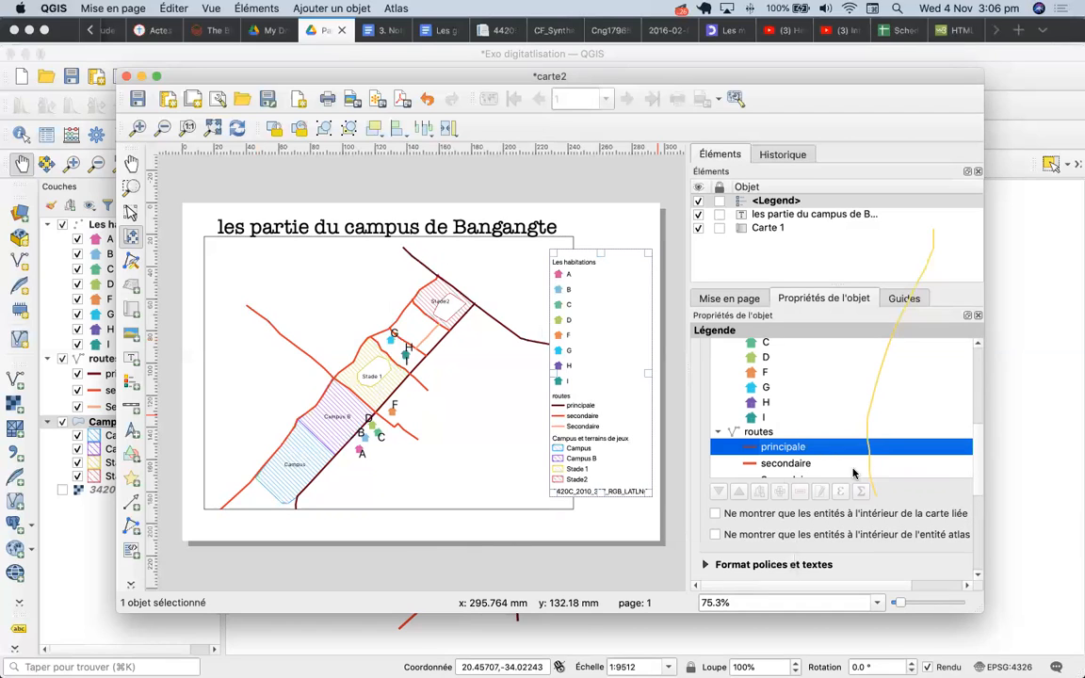
{"action": "key", "text": "Down"}
{"action": "key", "text": "Down"}
{"action": "key", "text": "Down"}
{"action": "key", "text": "Down"}
{"action": "key", "text": "Down"}
{"action": "key", "text": "Down"}
{"action": "key", "text": "Down"}
{"action": "key", "text": "Down"}
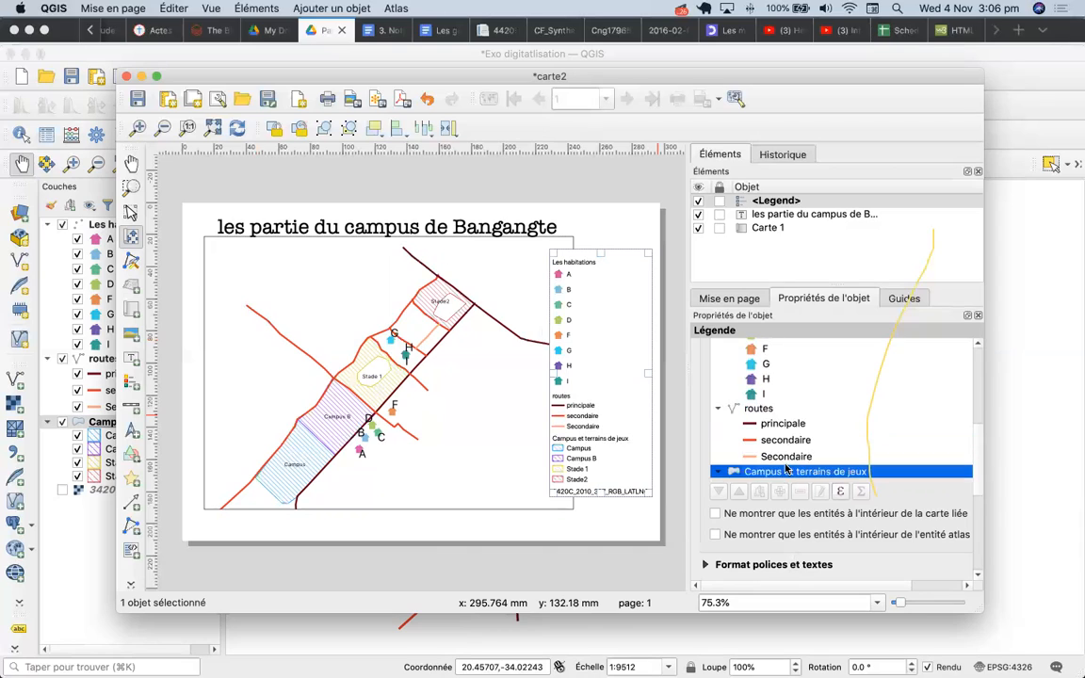
{"action": "scroll", "coordinate": [786, 468], "scroll_direction": "down", "scroll_amount": 2}
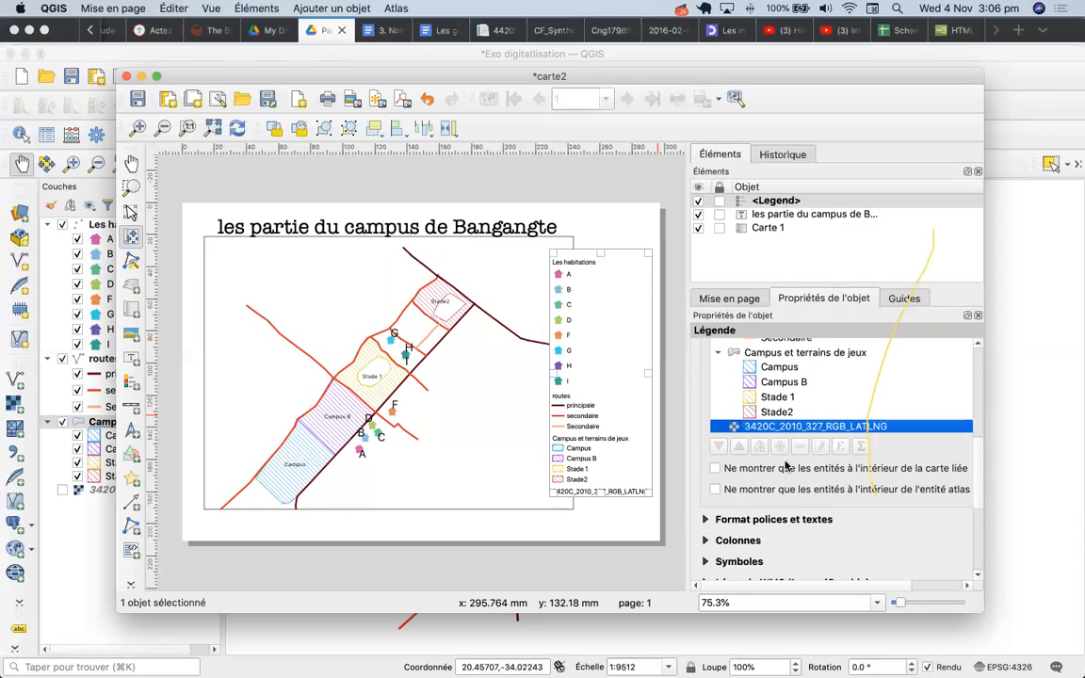
{"action": "left_click", "coordinate": [715, 468]}
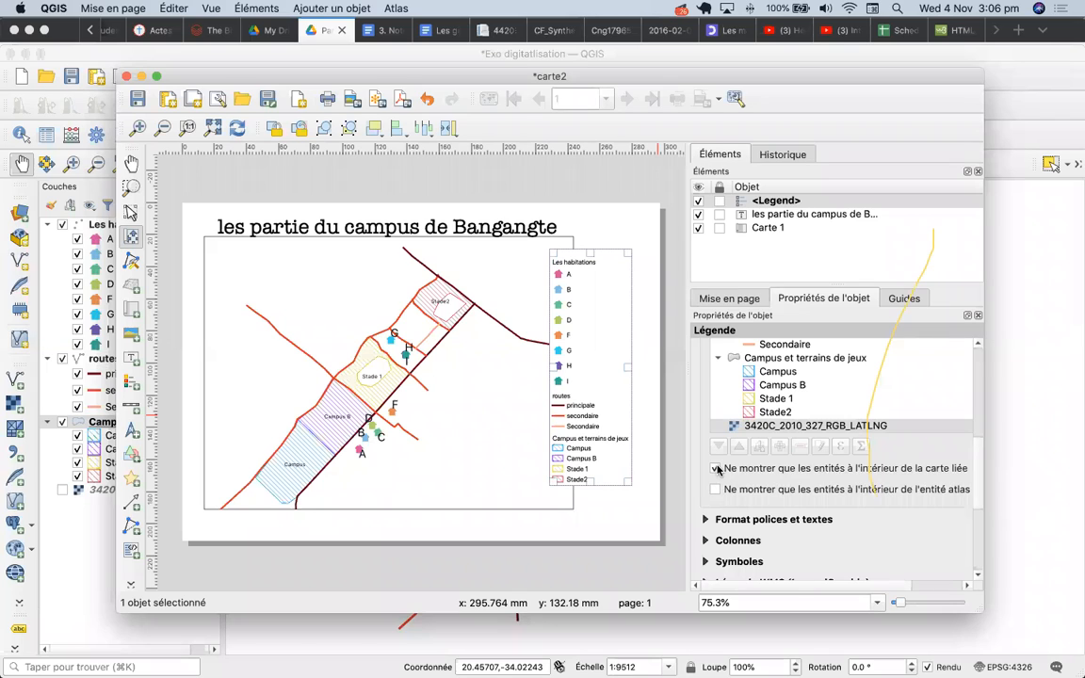
{"action": "left_click", "coordinate": [759, 429]}
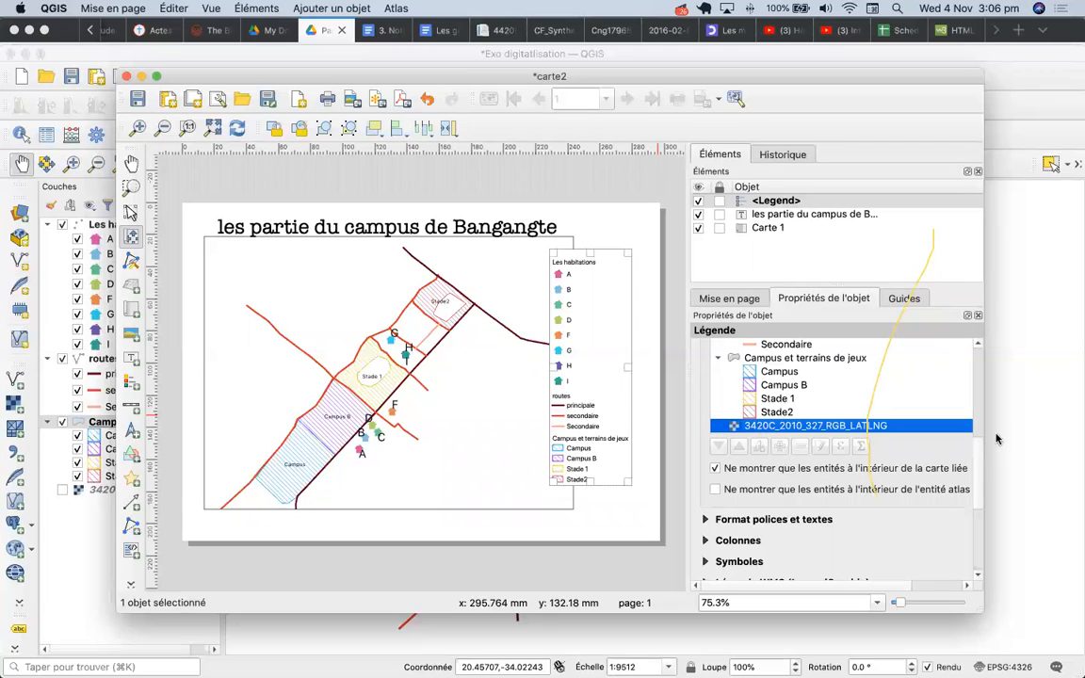
{"action": "left_click_drag", "start_coordinate": [976, 459], "coordinate": [968, 376]}
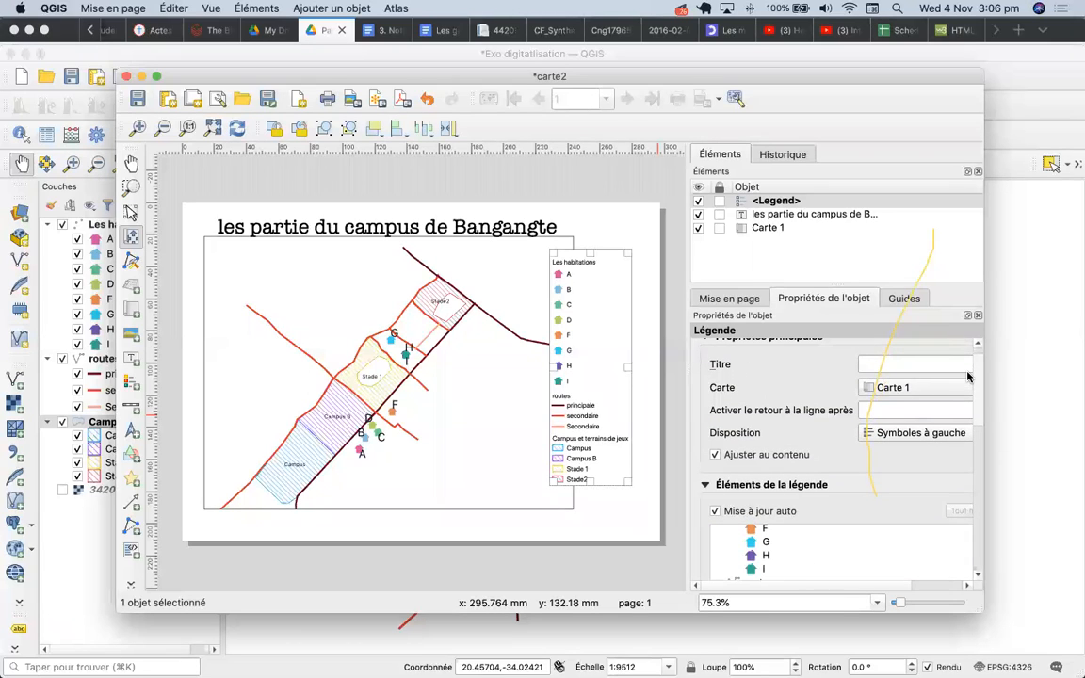
{"action": "left_click", "coordinate": [952, 436]}
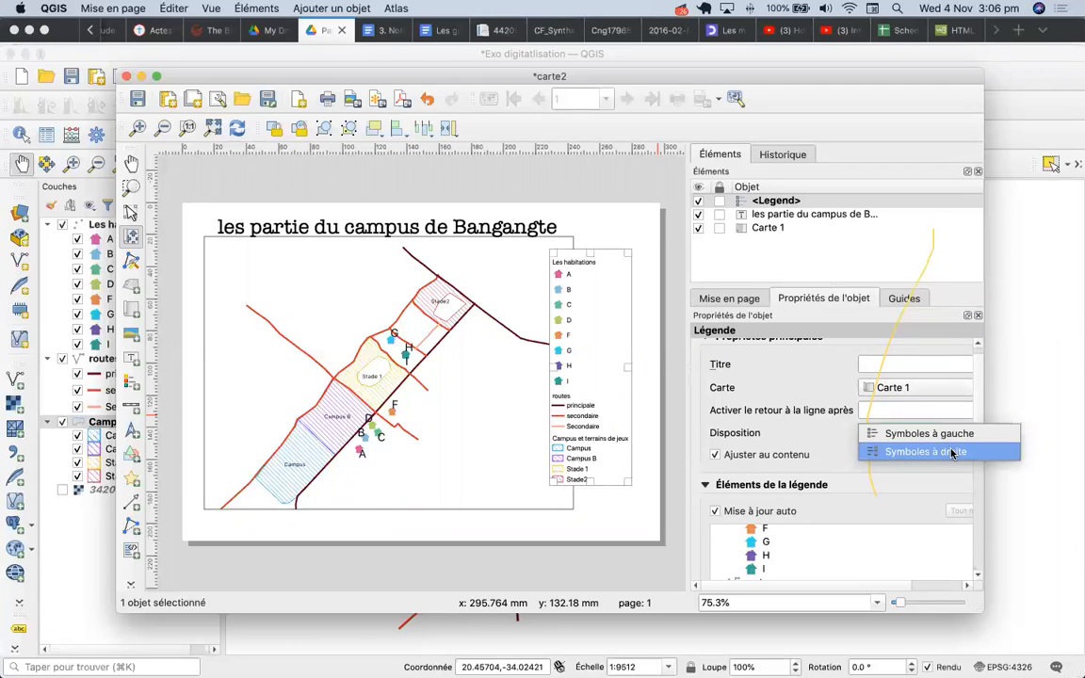
{"action": "left_click", "coordinate": [953, 451]}
{"action": "left_click", "coordinate": [953, 435]}
Step: Set the legend's title to "Legende"
{"action": "left_click", "coordinate": [935, 412]}
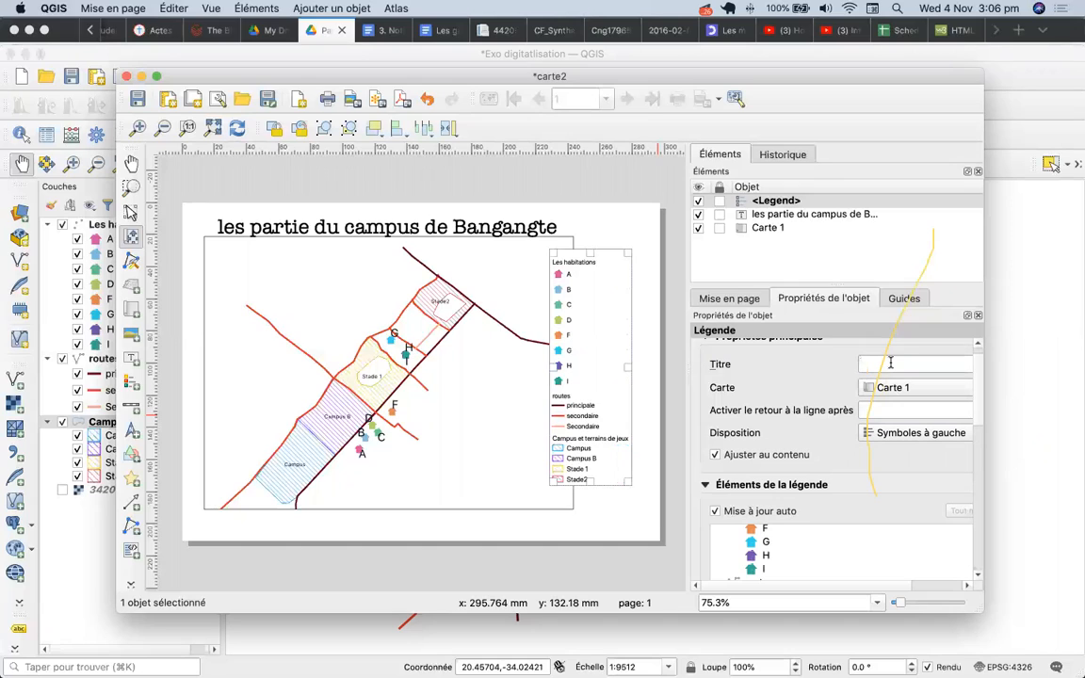
{"action": "type", "text": "Legende"}
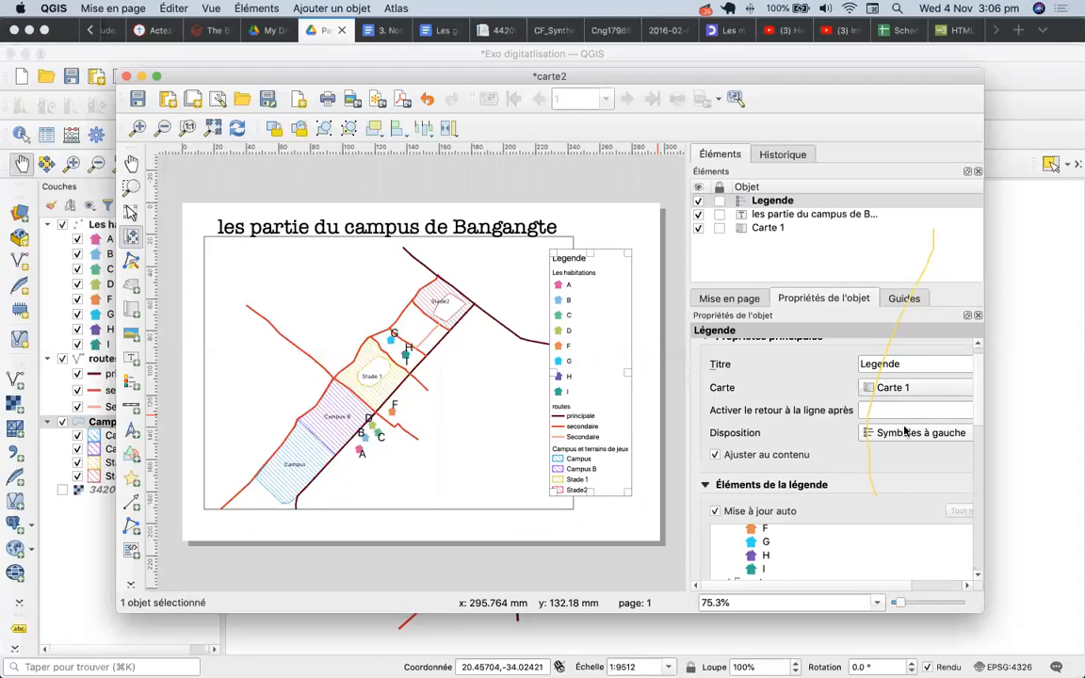
{"action": "left_click_drag", "start_coordinate": [978, 412], "coordinate": [978, 454]}
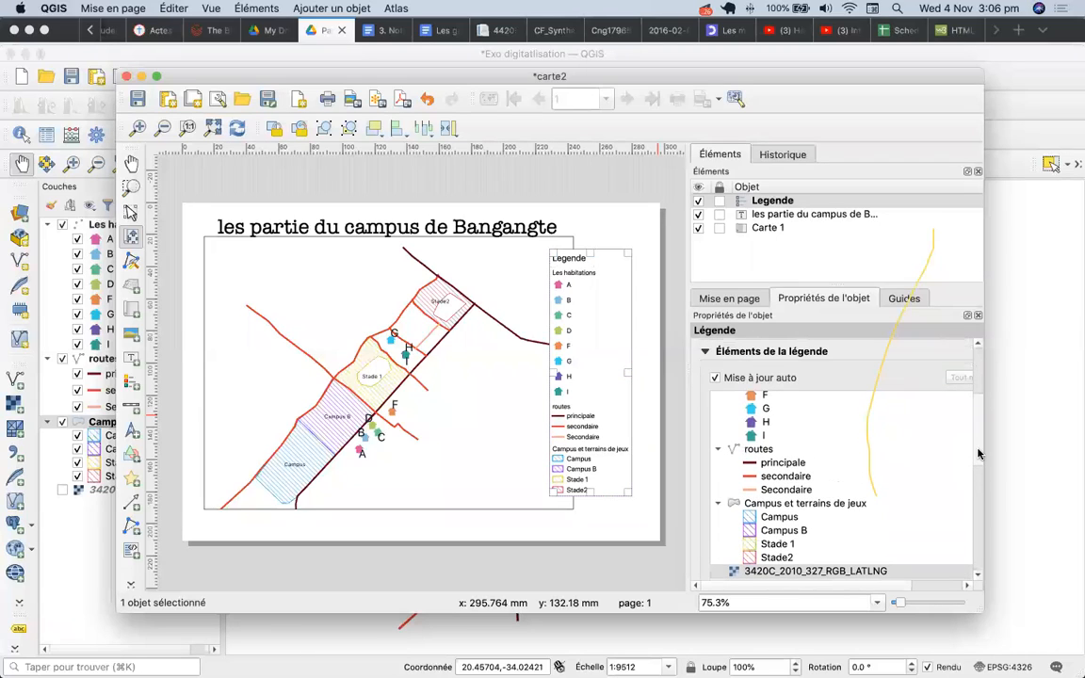
{"action": "left_click", "coordinate": [714, 379]}
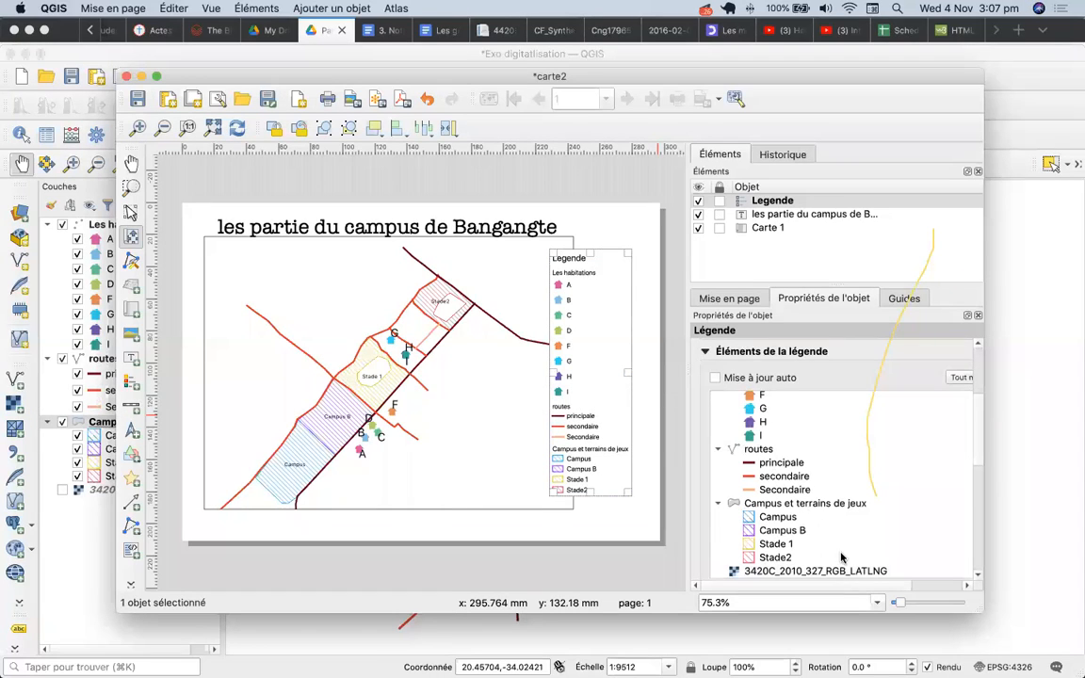
{"action": "scroll", "coordinate": [976, 454], "scroll_direction": "down", "scroll_amount": 5}
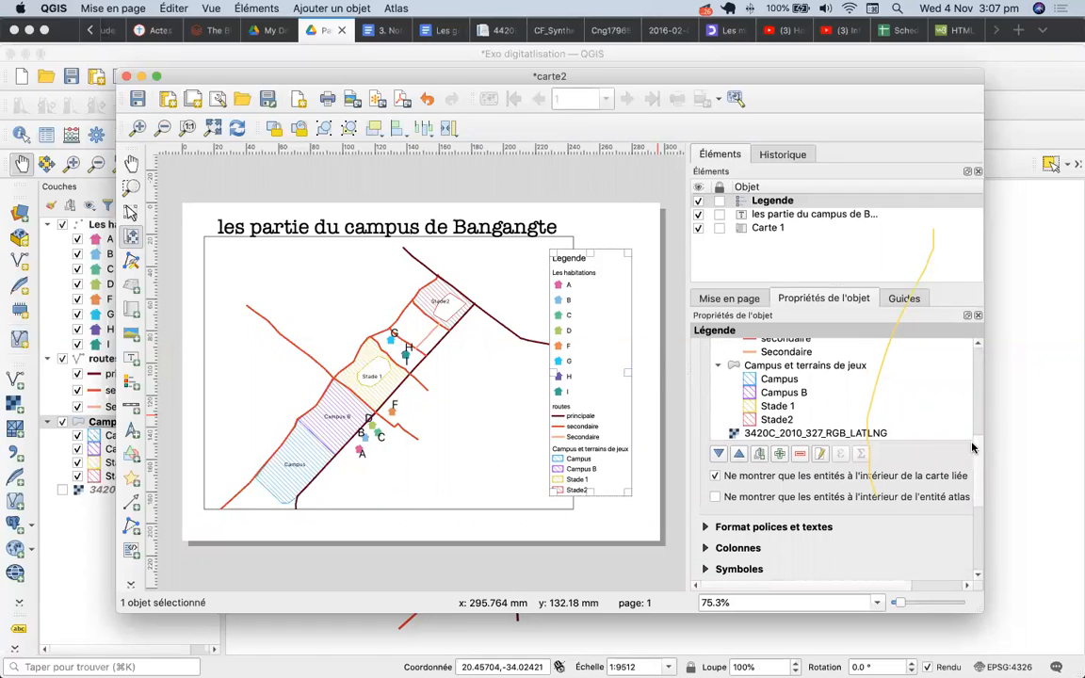
{"action": "scroll", "coordinate": [976, 421], "scroll_direction": "up", "scroll_amount": 4}
{"action": "scroll", "coordinate": [976, 421], "scroll_direction": "up", "scroll_amount": 1}
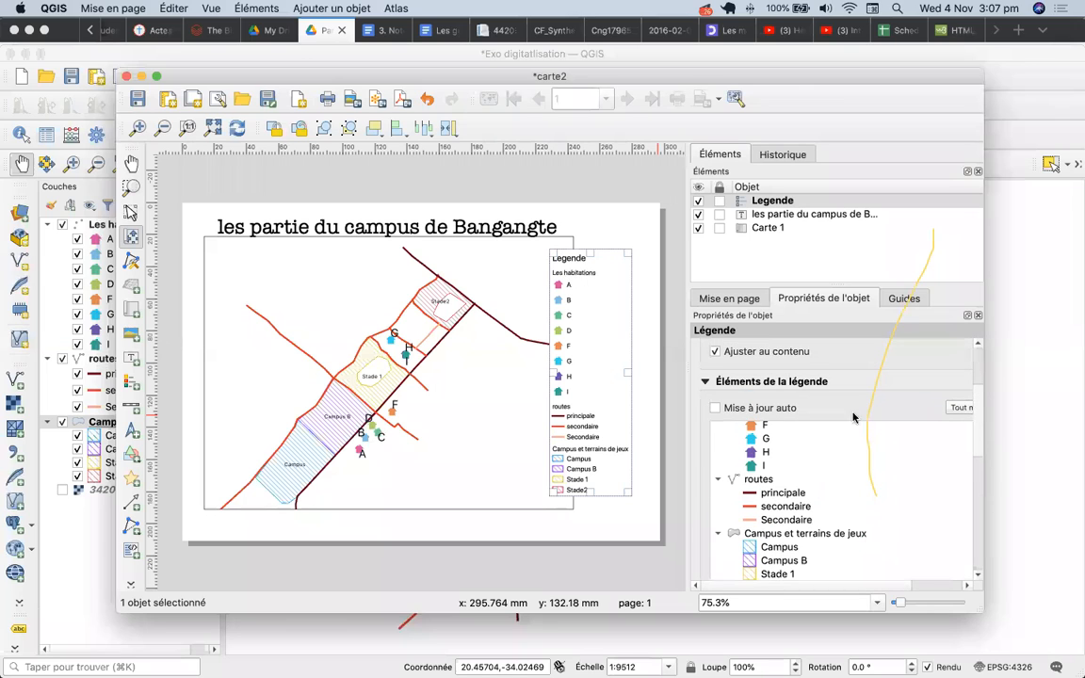
{"action": "left_click", "coordinate": [715, 408]}
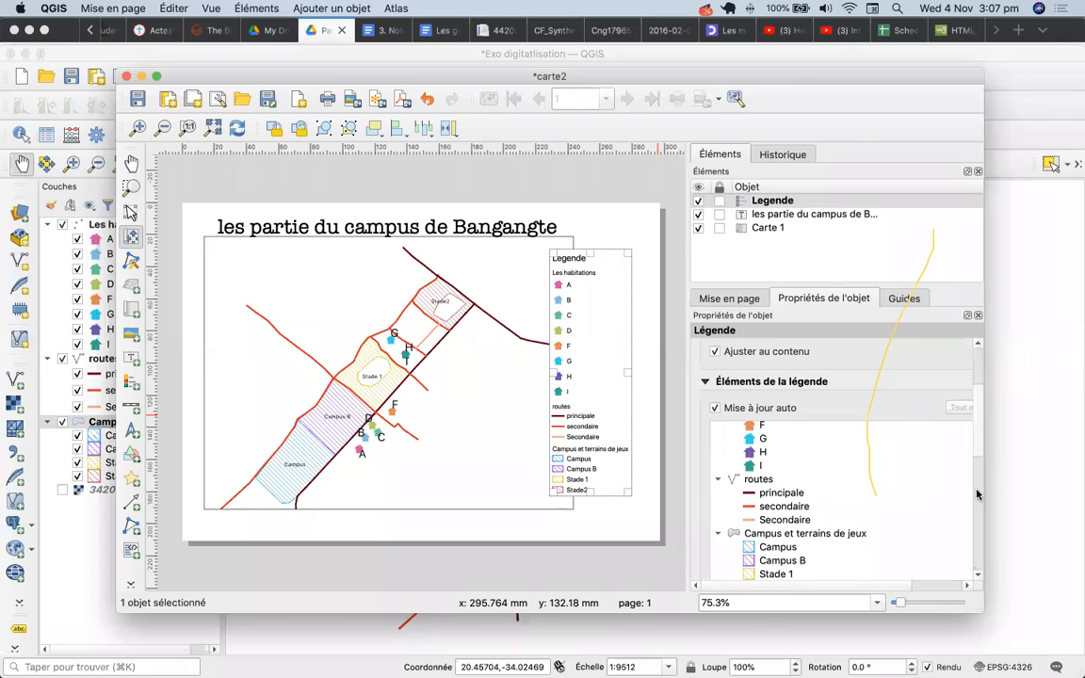
Step: Turn off the legend's automatic updating and remove the 3420C_2010_327_RGB_LATLNG raster entry from it
{"action": "scroll", "coordinate": [880, 396], "scroll_direction": "down", "scroll_amount": 5}
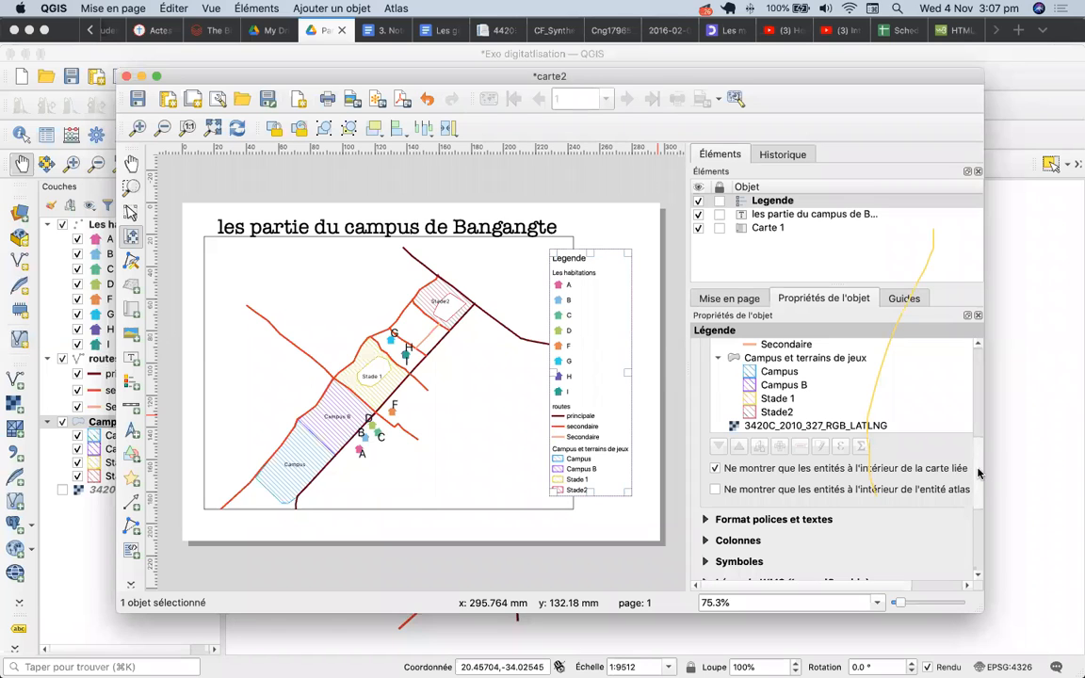
{"action": "scroll", "coordinate": [980, 473], "scroll_direction": "up", "scroll_amount": 5}
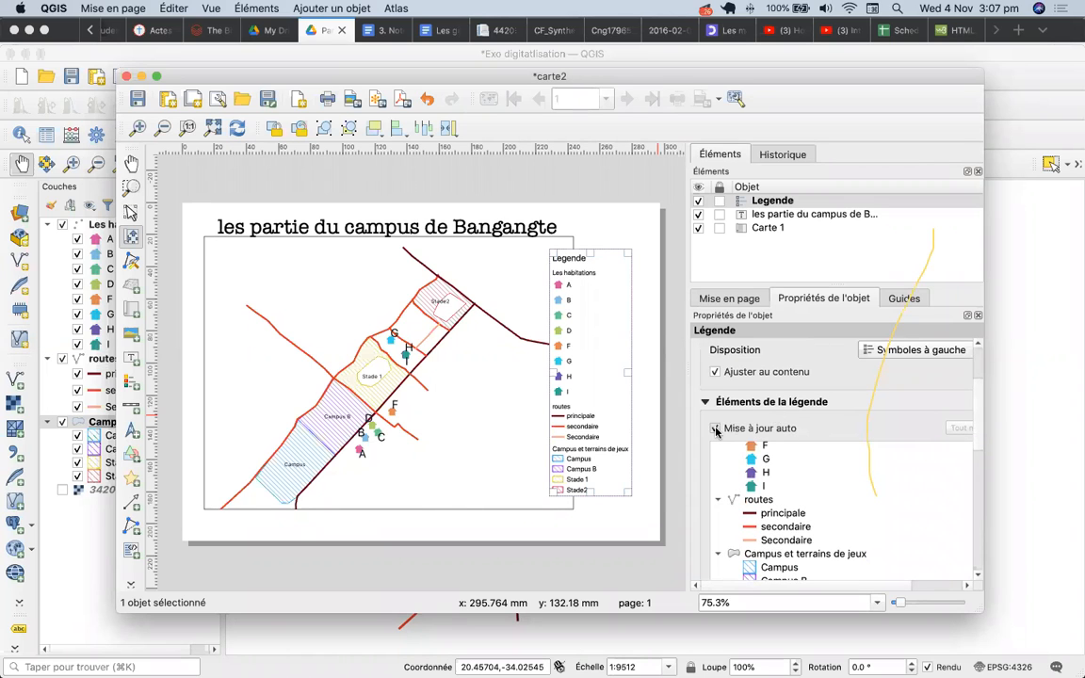
{"action": "scroll", "coordinate": [976, 478], "scroll_direction": "down", "scroll_amount": 3}
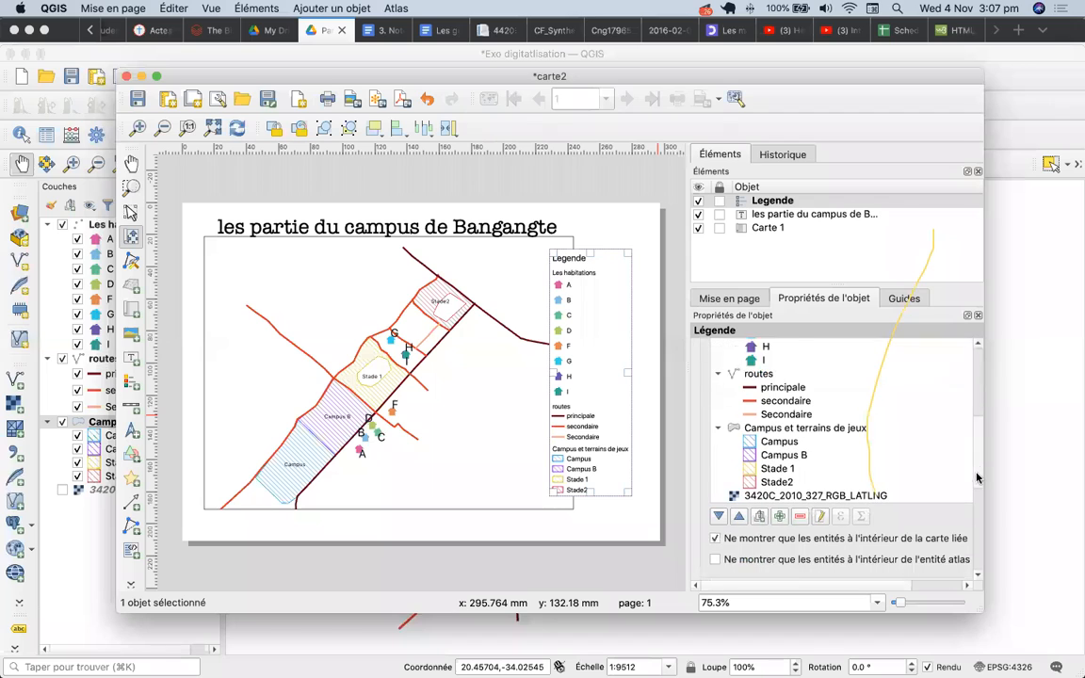
{"action": "scroll", "coordinate": [977, 478], "scroll_direction": "down", "scroll_amount": 2}
{"action": "left_click", "coordinate": [836, 459]}
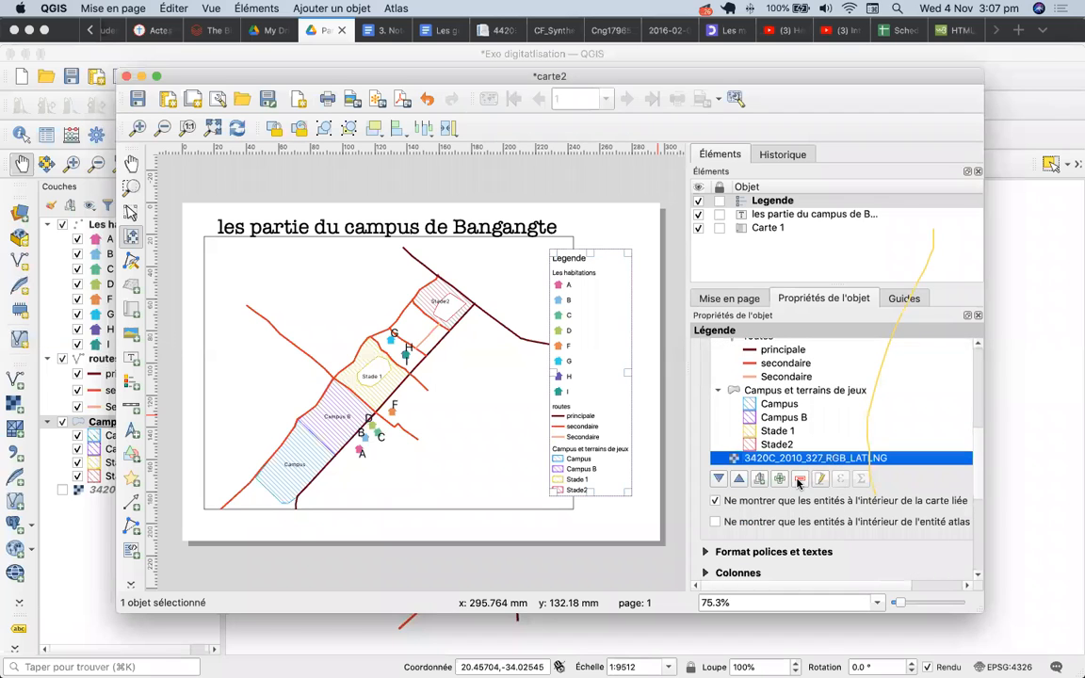
{"action": "left_click", "coordinate": [800, 479]}
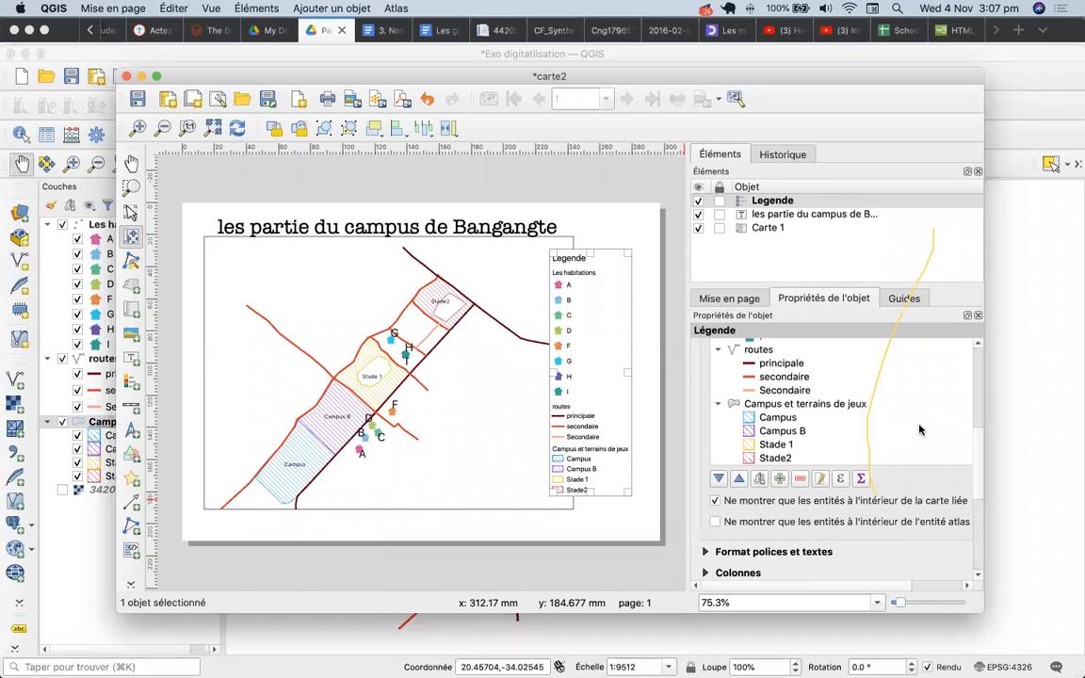
Step: Relabel the "Les habitations" group in the legend as "Les habitations autour du Campus 2"
{"action": "left_click_drag", "start_coordinate": [977, 439], "coordinate": [977, 401]}
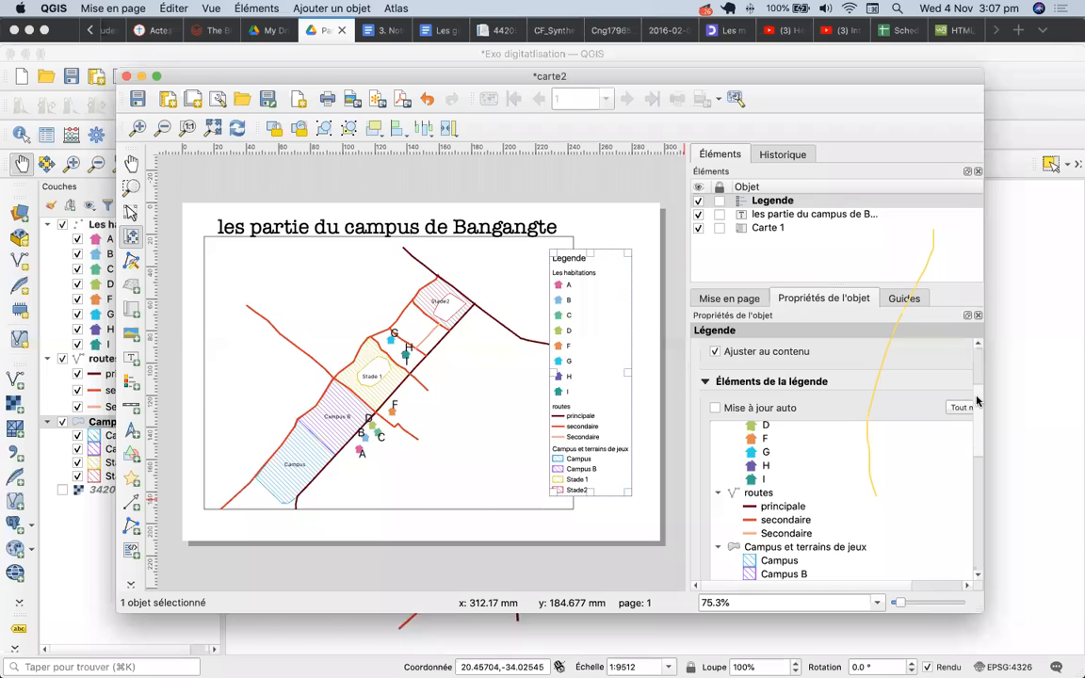
{"action": "left_click", "coordinate": [830, 465]}
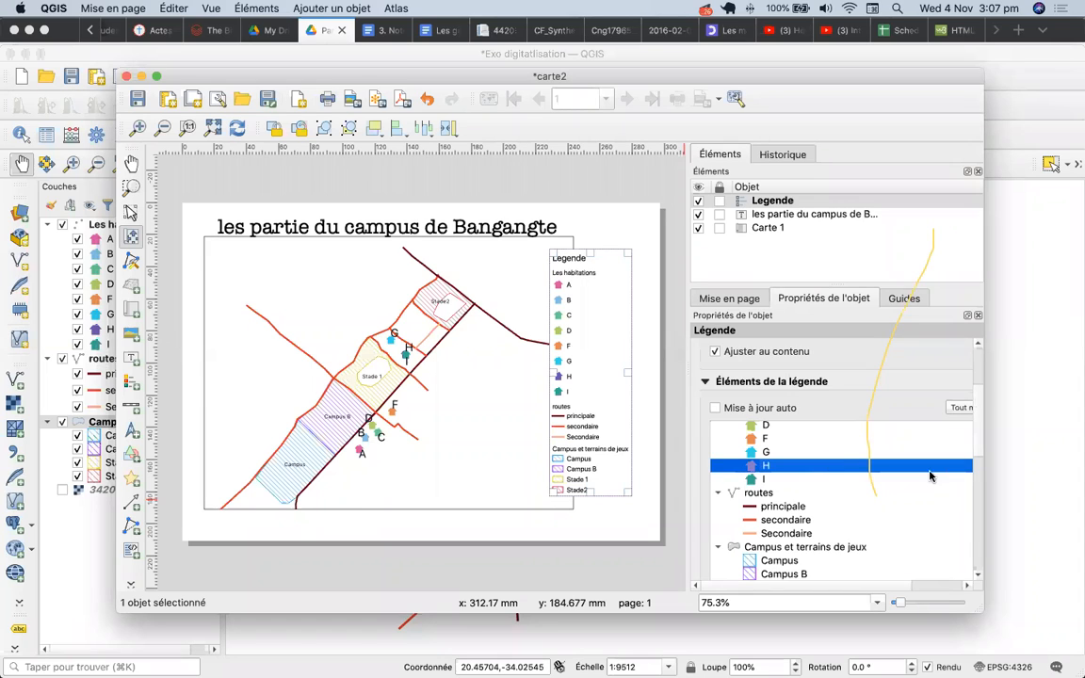
{"action": "key", "text": "Up"}
{"action": "key", "text": "Up"}
{"action": "key", "text": "Up"}
{"action": "key", "text": "Up"}
{"action": "key", "text": "Up"}
{"action": "key", "text": "Up"}
{"action": "key", "text": "Up"}
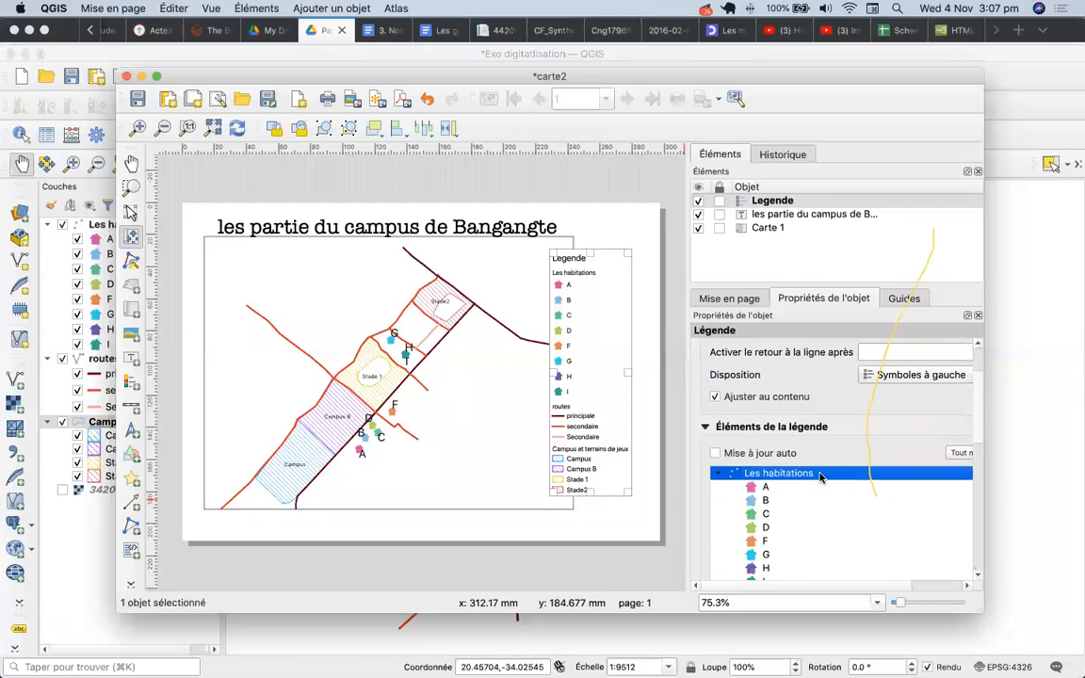
{"action": "left_click_drag", "start_coordinate": [978, 431], "coordinate": [974, 459]}
{"action": "left_click", "coordinate": [783, 374]}
{"action": "left_click", "coordinate": [819, 567]}
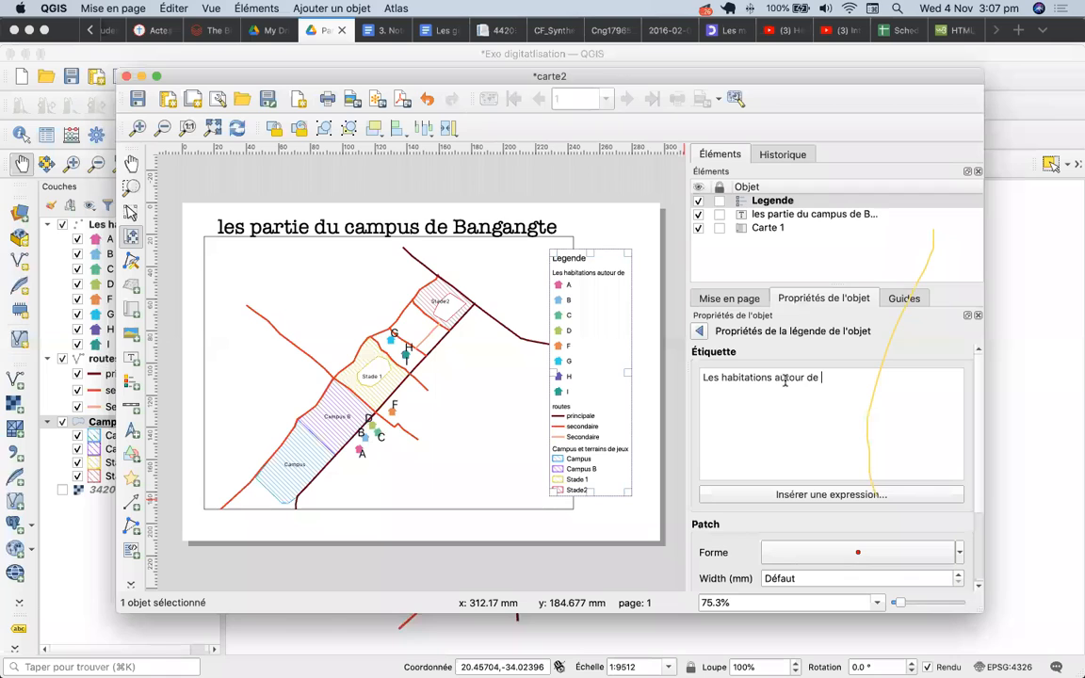
{"action": "type", "text": "autour du Camp"}
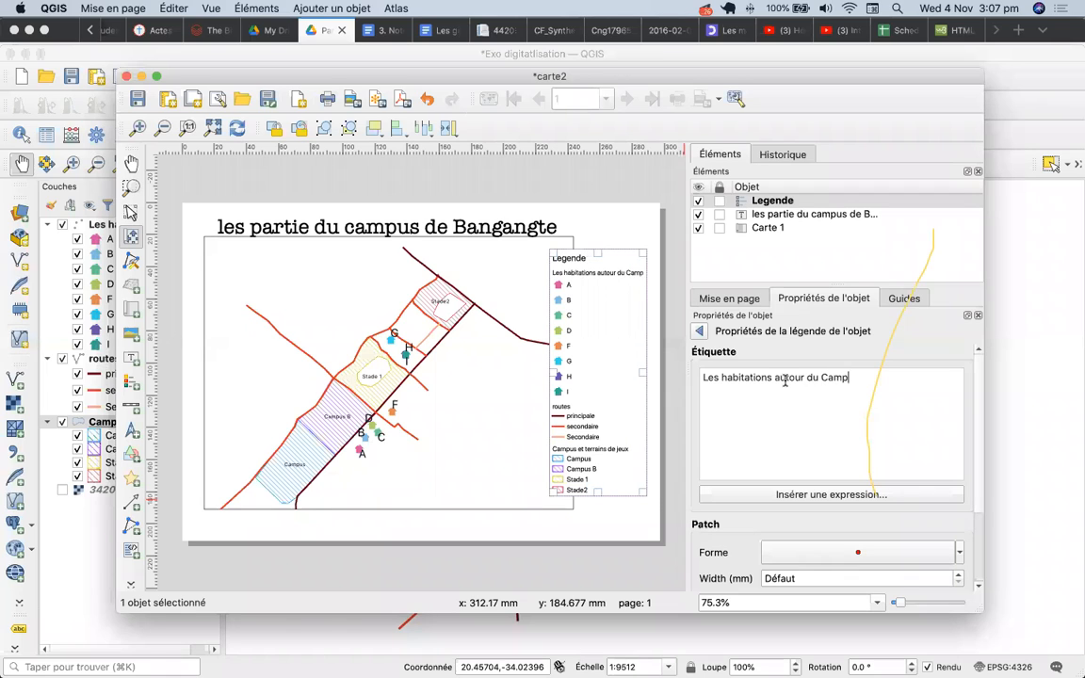
{"action": "type", "text": "us 2"}
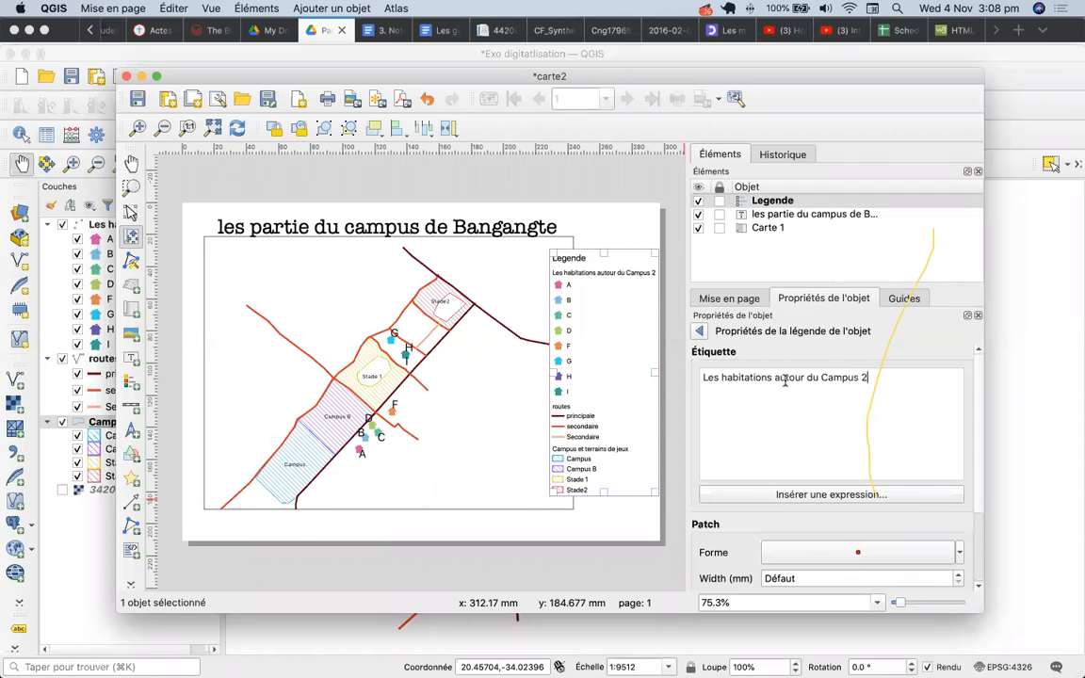
{"action": "scroll", "coordinate": [976, 456], "scroll_direction": "down", "scroll_amount": 1}
{"action": "scroll", "coordinate": [976, 456], "scroll_direction": "down", "scroll_amount": 5}
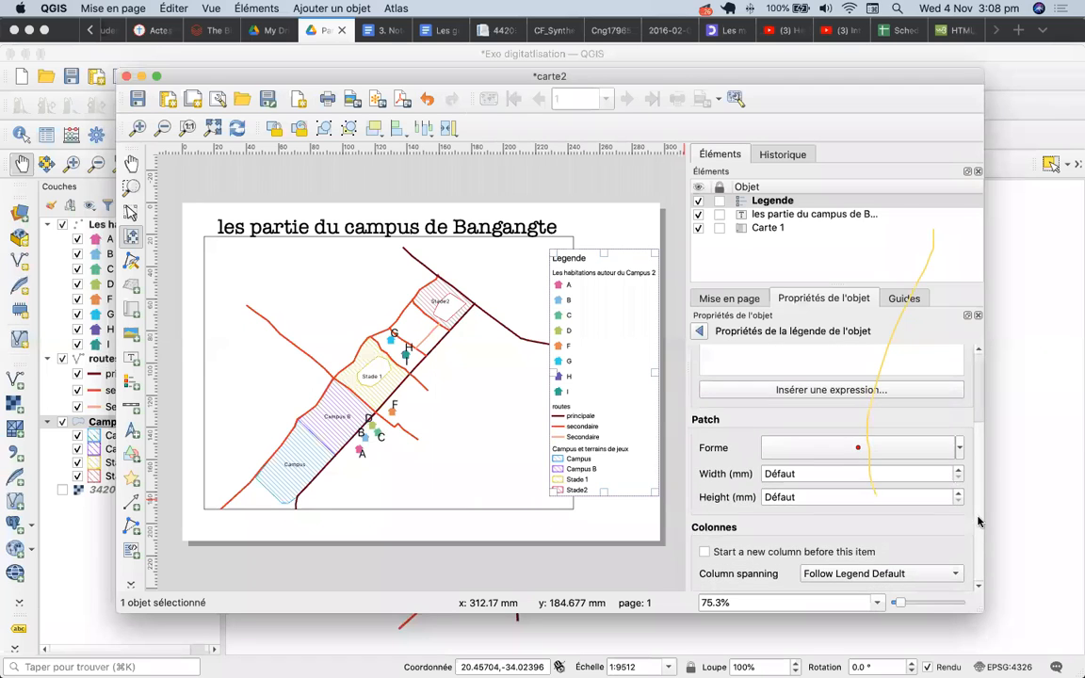
{"action": "scroll", "coordinate": [980, 527], "scroll_direction": "up", "scroll_amount": 3}
{"action": "scroll", "coordinate": [978, 461], "scroll_direction": "up", "scroll_amount": 3}
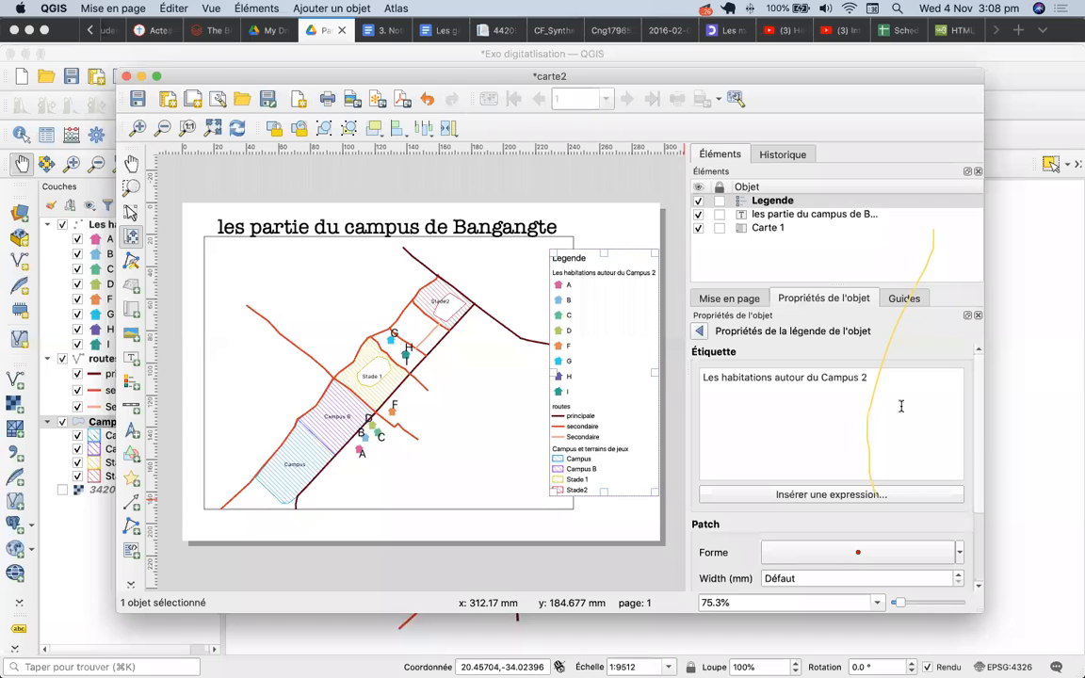
{"action": "left_click", "coordinate": [730, 298]}
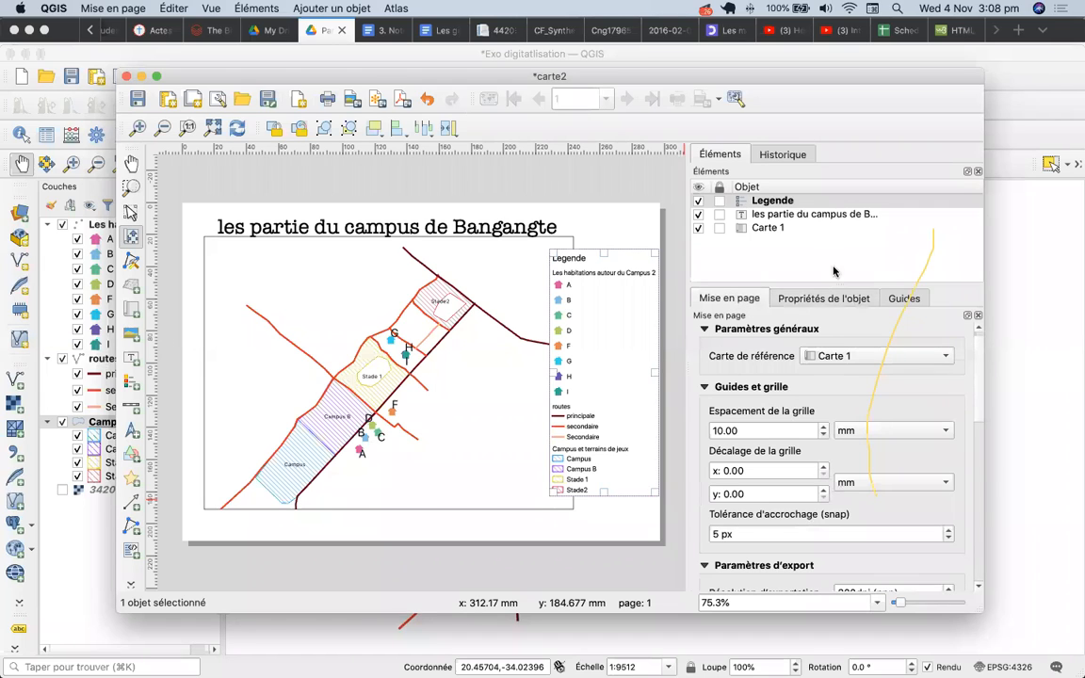
{"action": "left_click", "coordinate": [825, 299]}
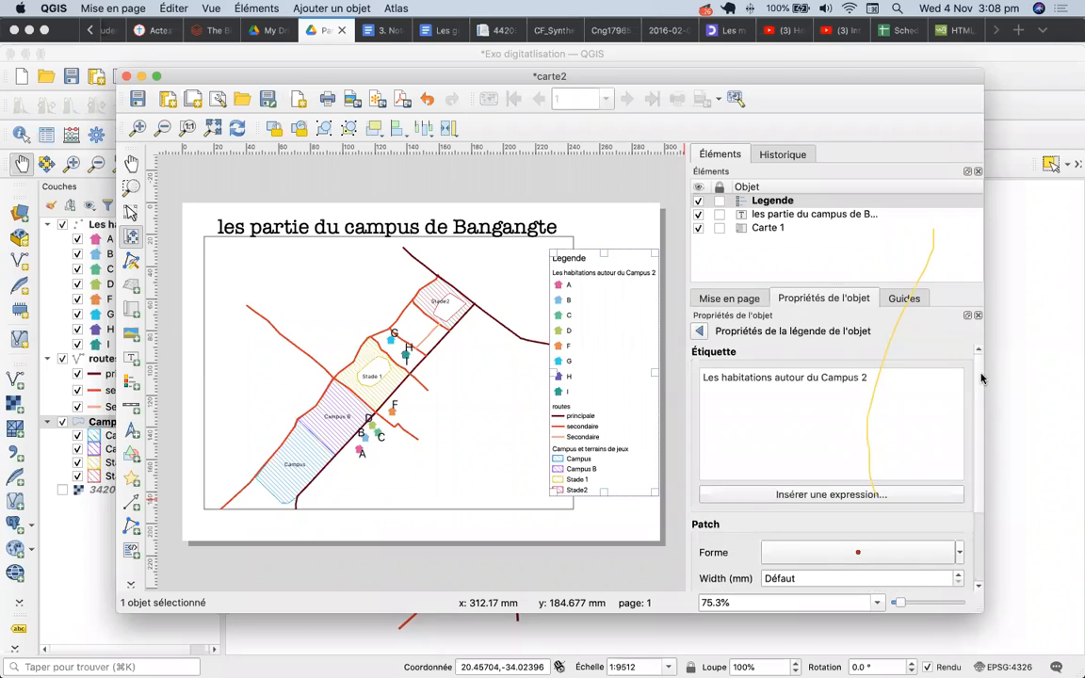
{"action": "scroll", "coordinate": [962, 414], "scroll_direction": "down", "scroll_amount": 5}
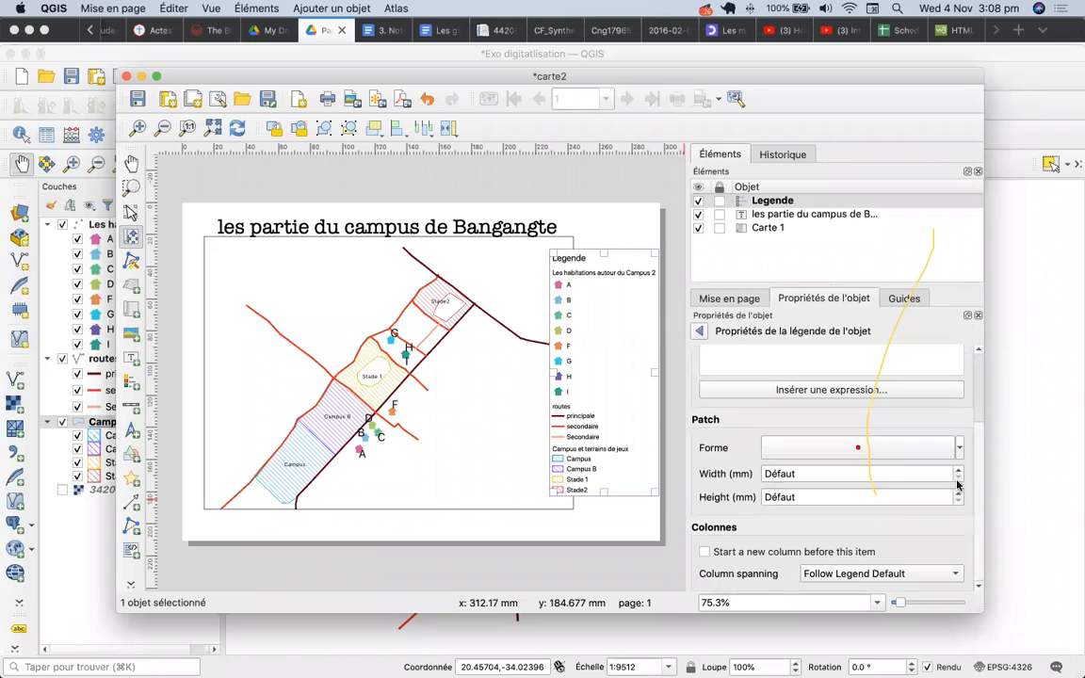
{"action": "scroll", "coordinate": [955, 396], "scroll_direction": "up", "scroll_amount": 5}
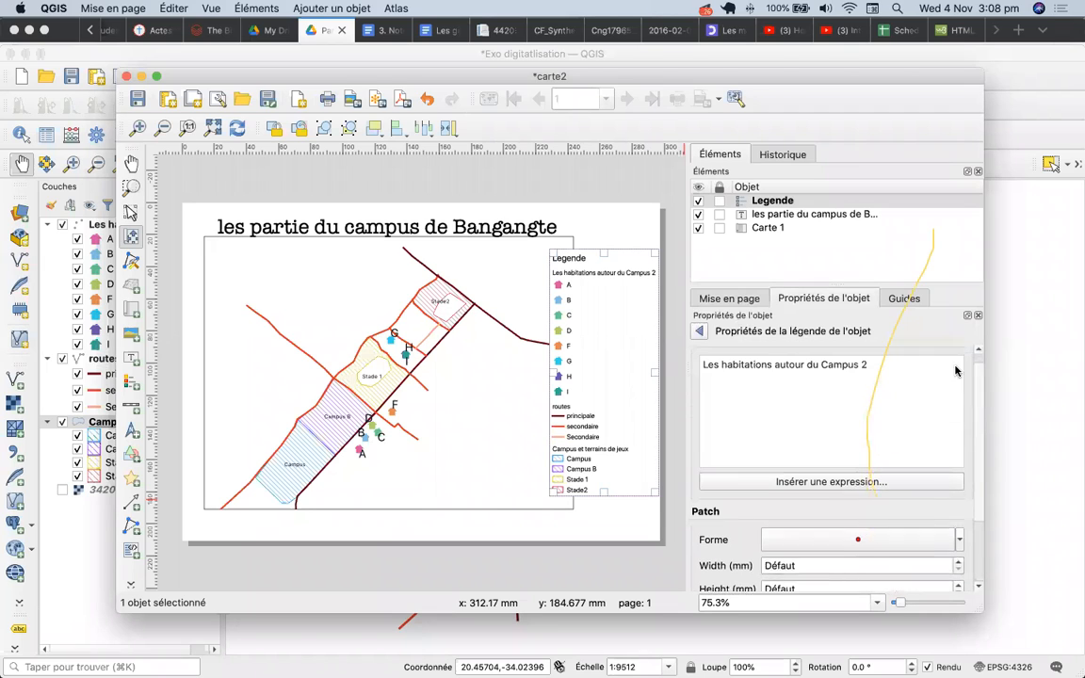
{"action": "scroll", "coordinate": [956, 370], "scroll_direction": "up", "scroll_amount": 1}
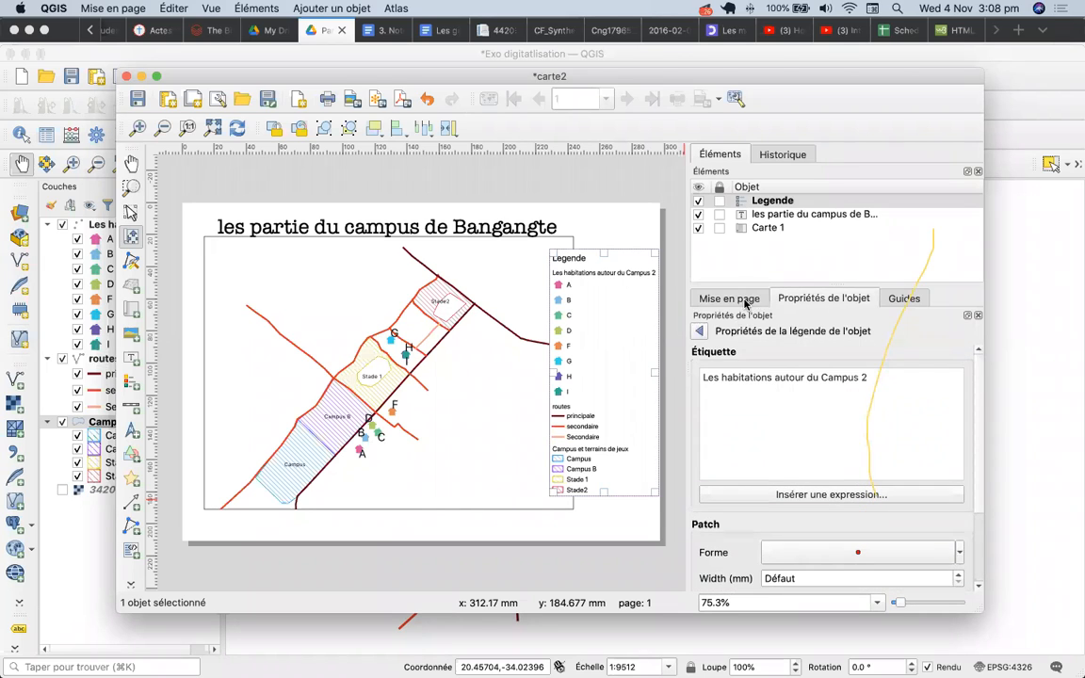
Step: Return to the legend's item list and relabel its "routes" group as "Les routes"
{"action": "left_click", "coordinate": [699, 331]}
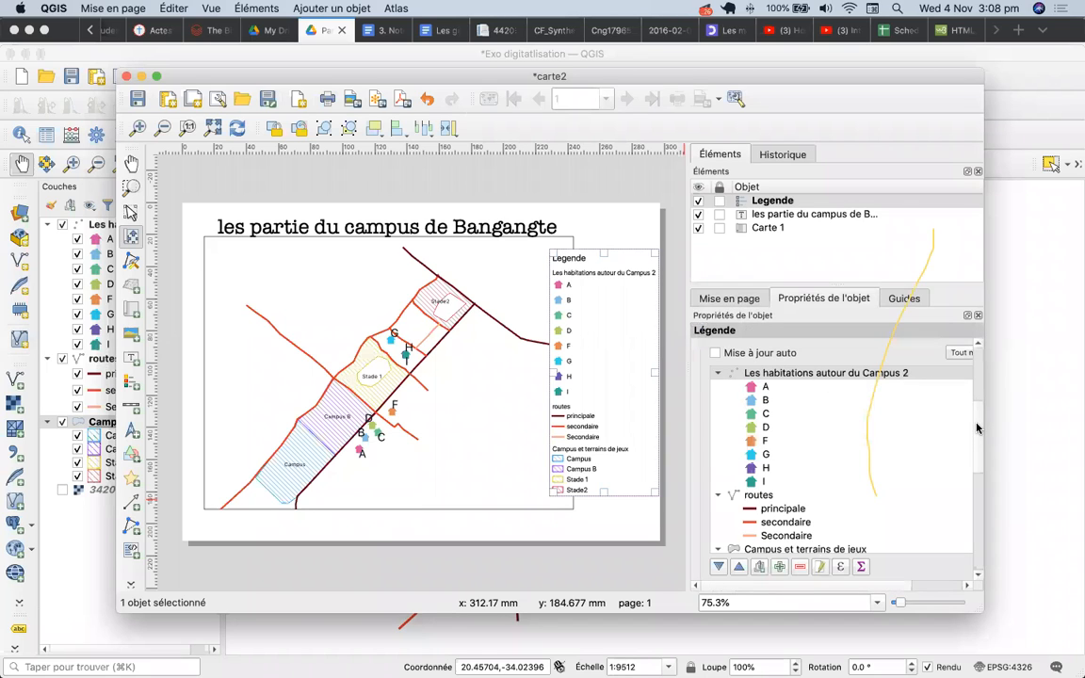
{"action": "scroll", "coordinate": [977, 429], "scroll_direction": "down", "scroll_amount": 4}
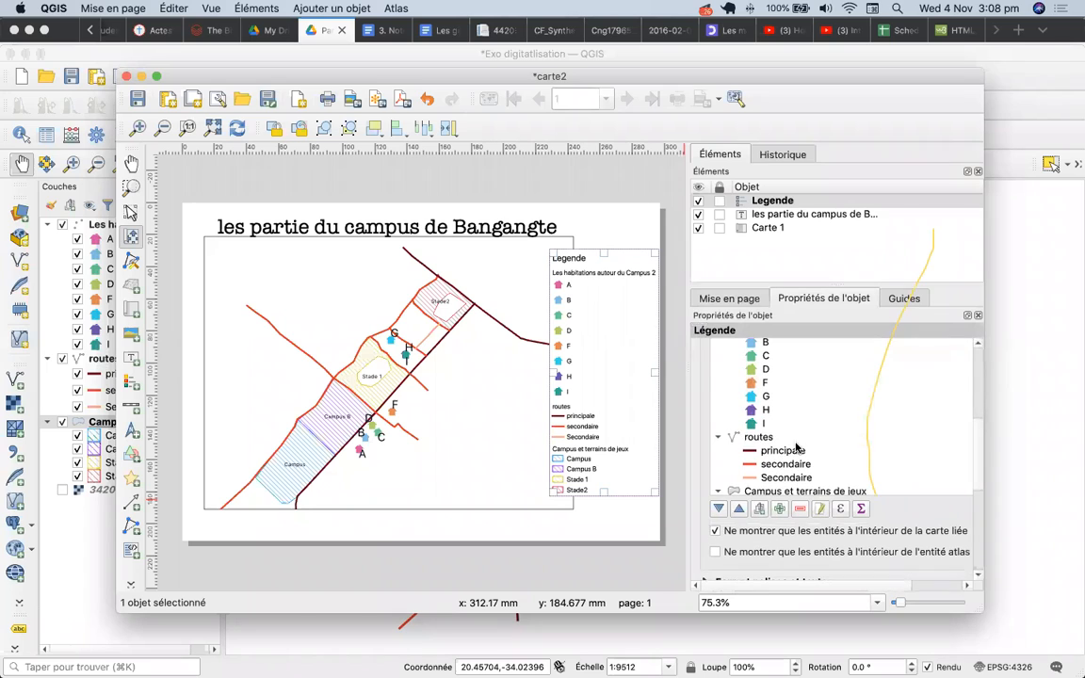
{"action": "left_click", "coordinate": [764, 436]}
{"action": "left_click", "coordinate": [815, 509]}
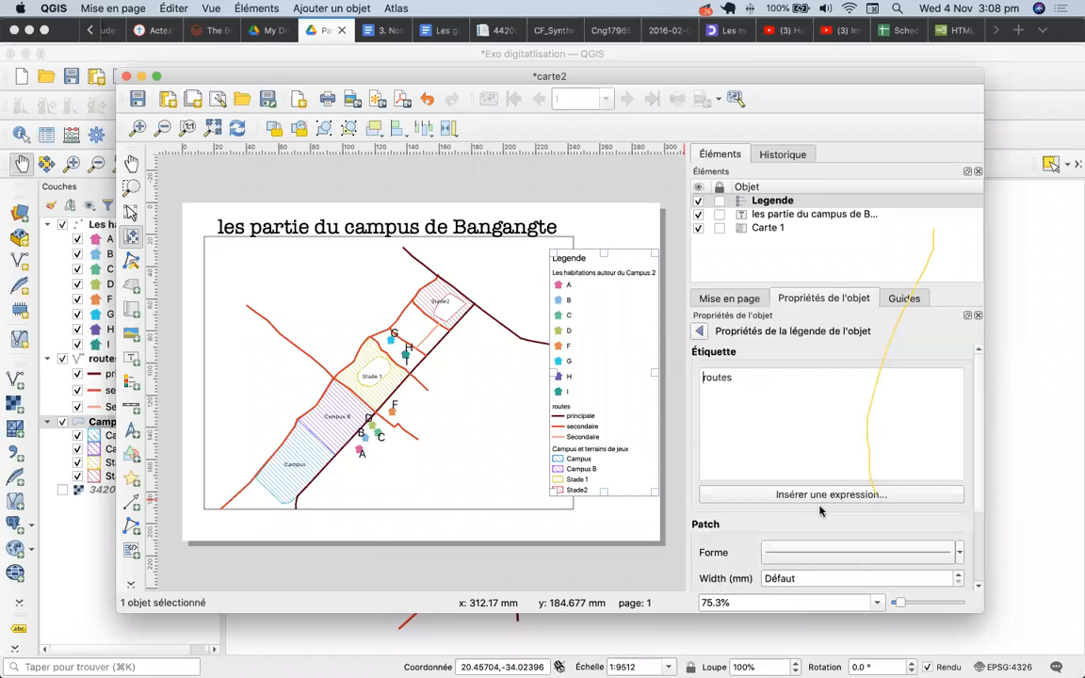
{"action": "type", "text": "Les"}
{"action": "left_click", "coordinate": [699, 331]}
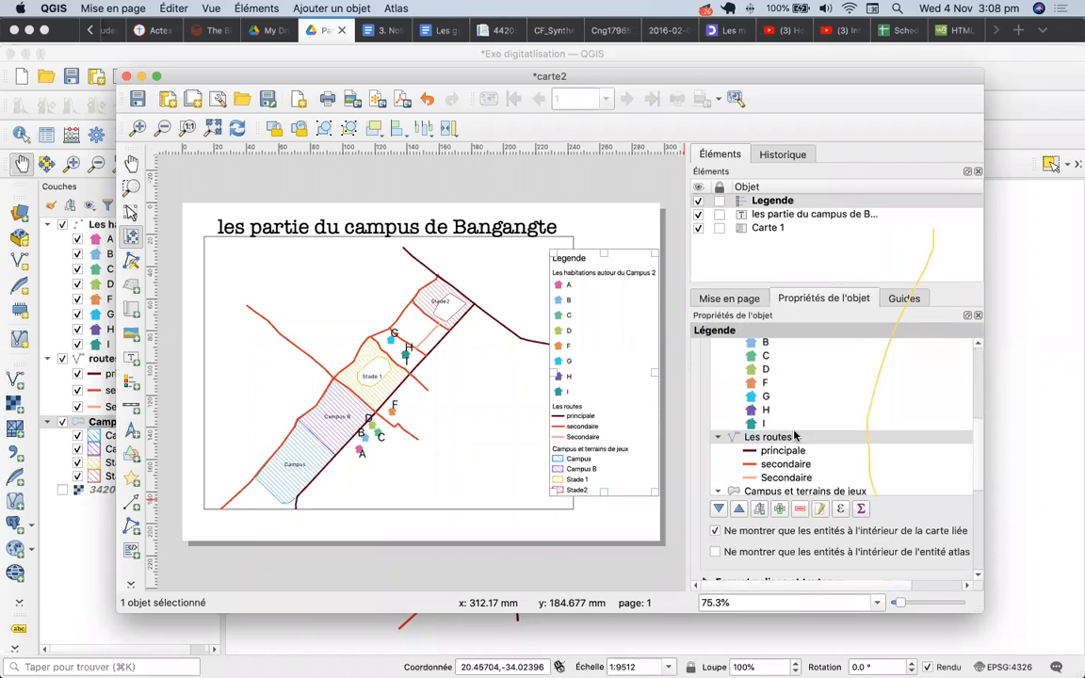
Step: Return to the main project window, open the routes layer's attribute table and enable editing on it
{"action": "scroll", "coordinate": [976, 439], "scroll_direction": "down", "scroll_amount": 3}
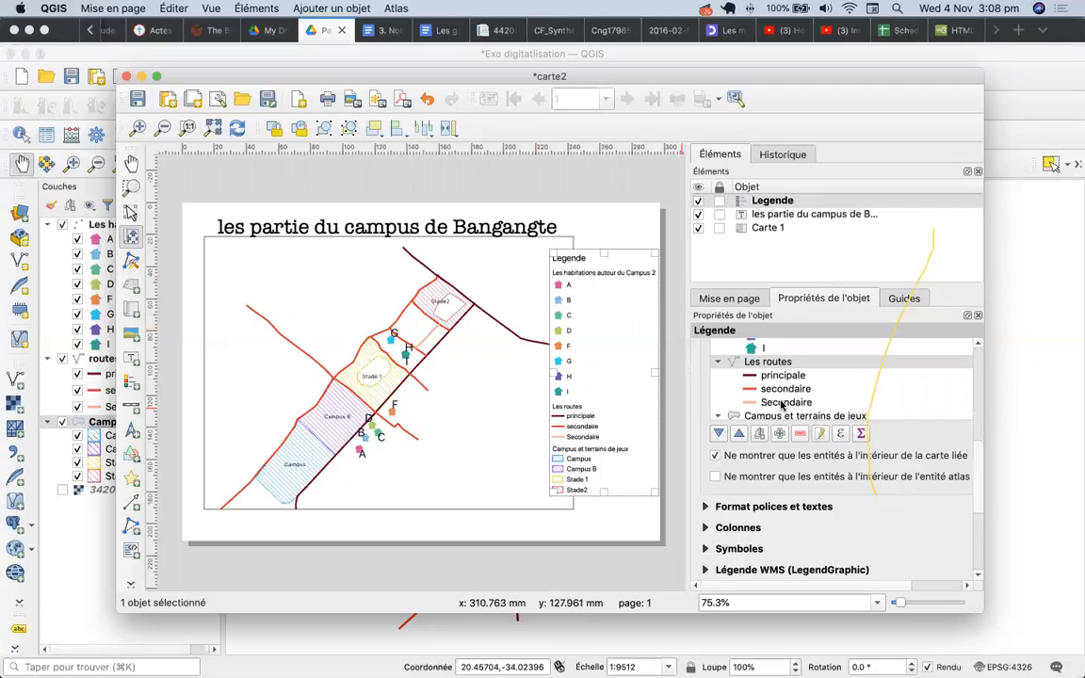
{"action": "left_click", "coordinate": [92, 563]}
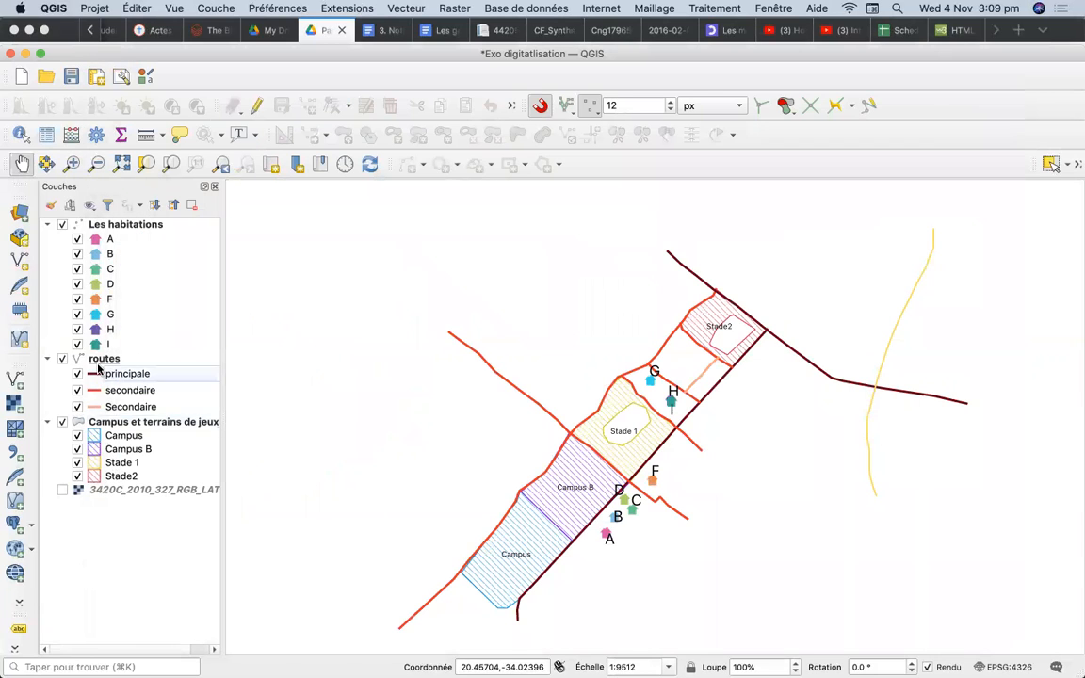
{"action": "left_click", "coordinate": [104, 361]}
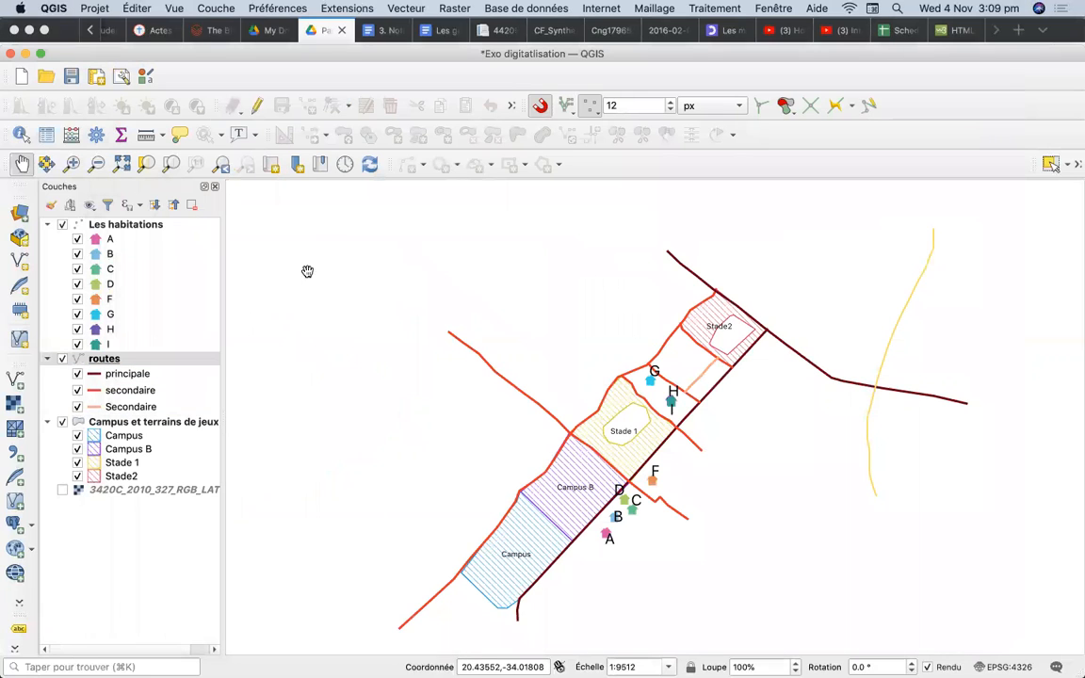
{"action": "left_click", "coordinate": [47, 135]}
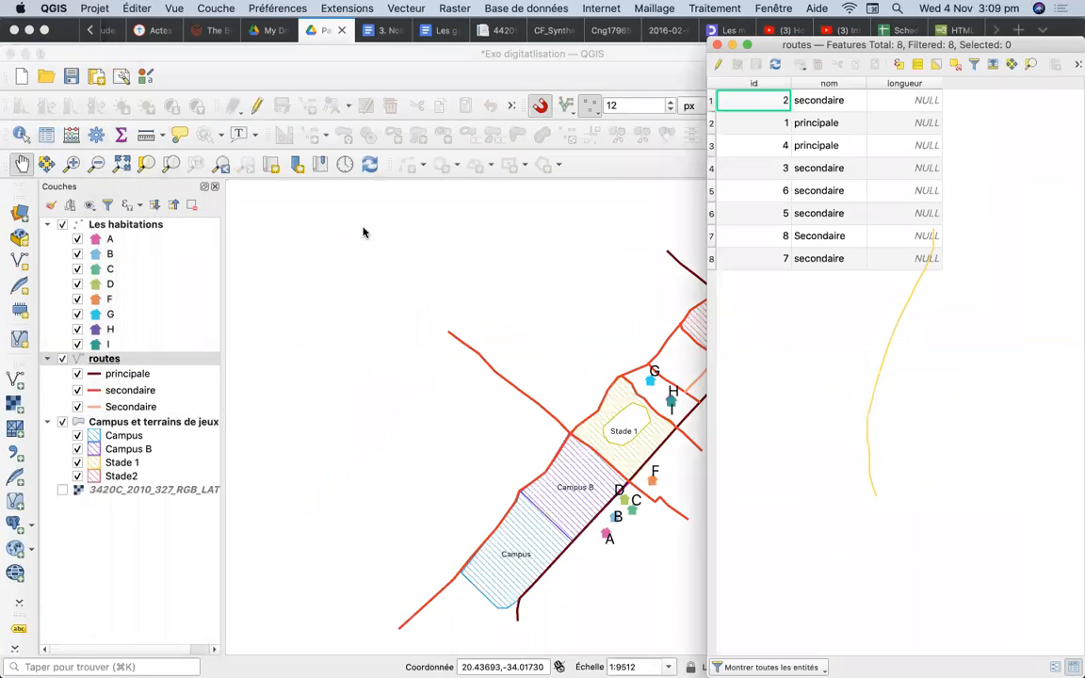
{"action": "mouse_move", "coordinate": [778, 45]}
{"action": "left_mouse_down"}
{"action": "mouse_move", "coordinate": [438, 178]}
{"action": "mouse_move", "coordinate": [355, 151]}
{"action": "mouse_move", "coordinate": [344, 158]}
{"action": "mouse_move", "coordinate": [387, 167]}
{"action": "left_mouse_up"}
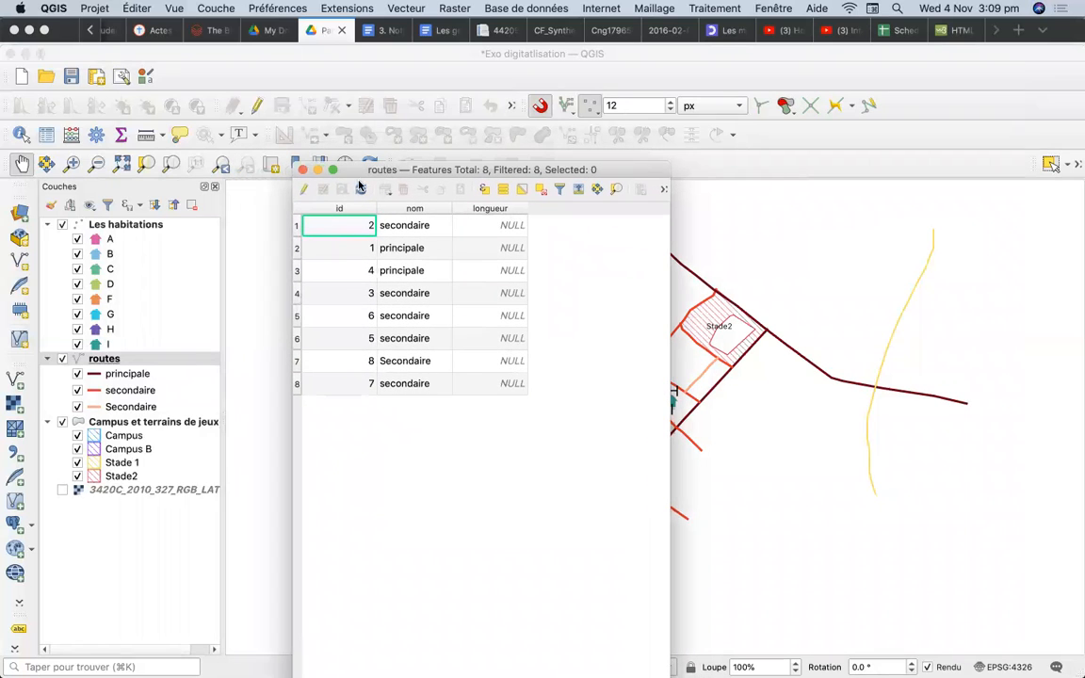
{"action": "left_click", "coordinate": [304, 190]}
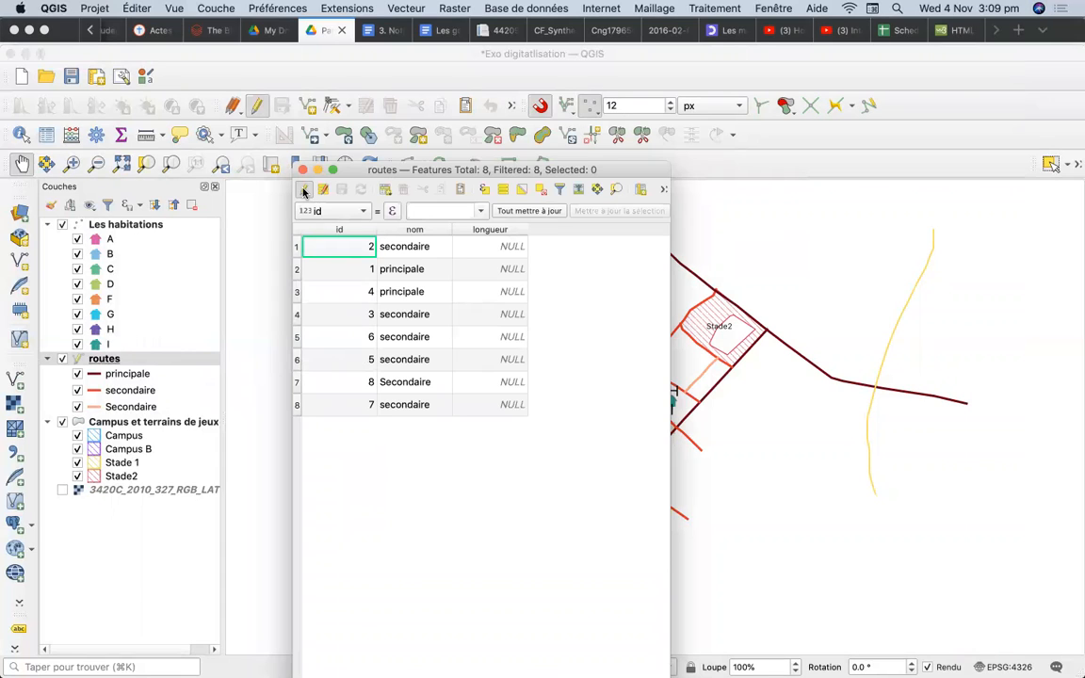
Step: Change the nom value of the road with id 8 to "secondaire", save the layer edits and close the table
{"action": "double_click", "coordinate": [400, 382]}
{"action": "left_click", "coordinate": [380, 381]}
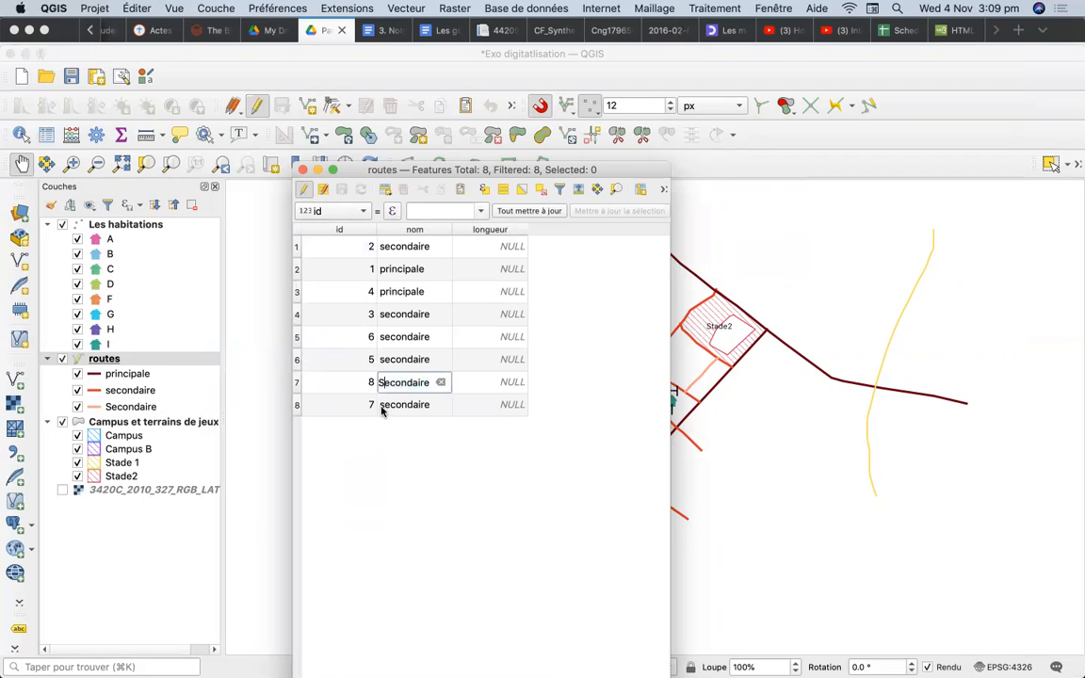
{"action": "key", "text": "BackSpace"}
{"action": "type", "text": "s"}
{"action": "key", "text": "Return"}
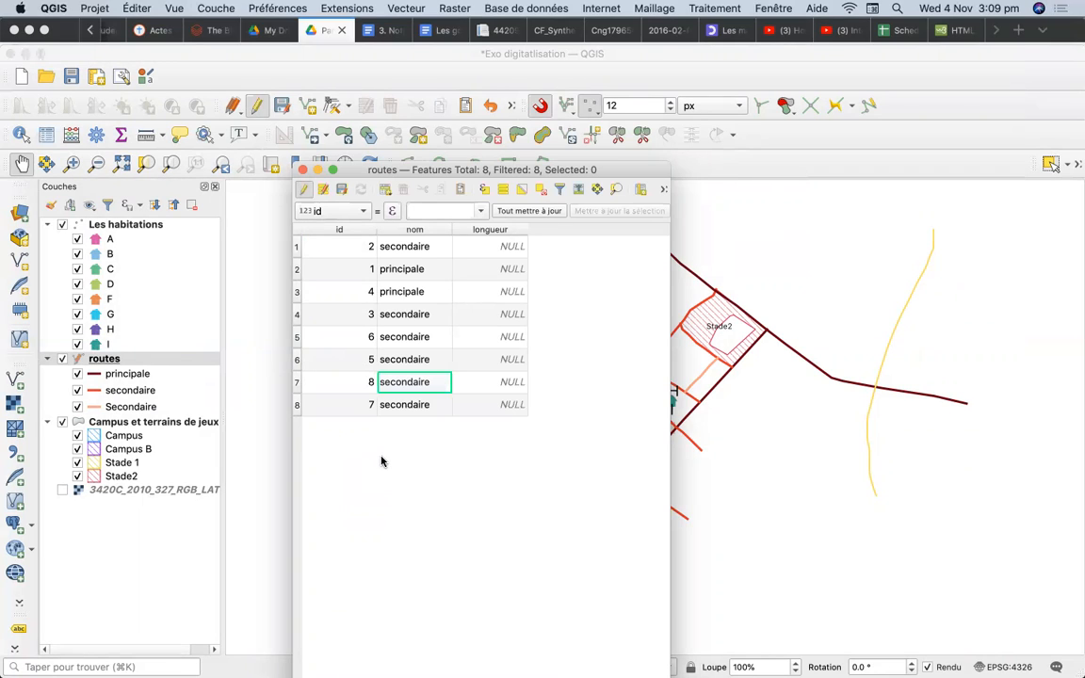
{"action": "left_click", "coordinate": [306, 191]}
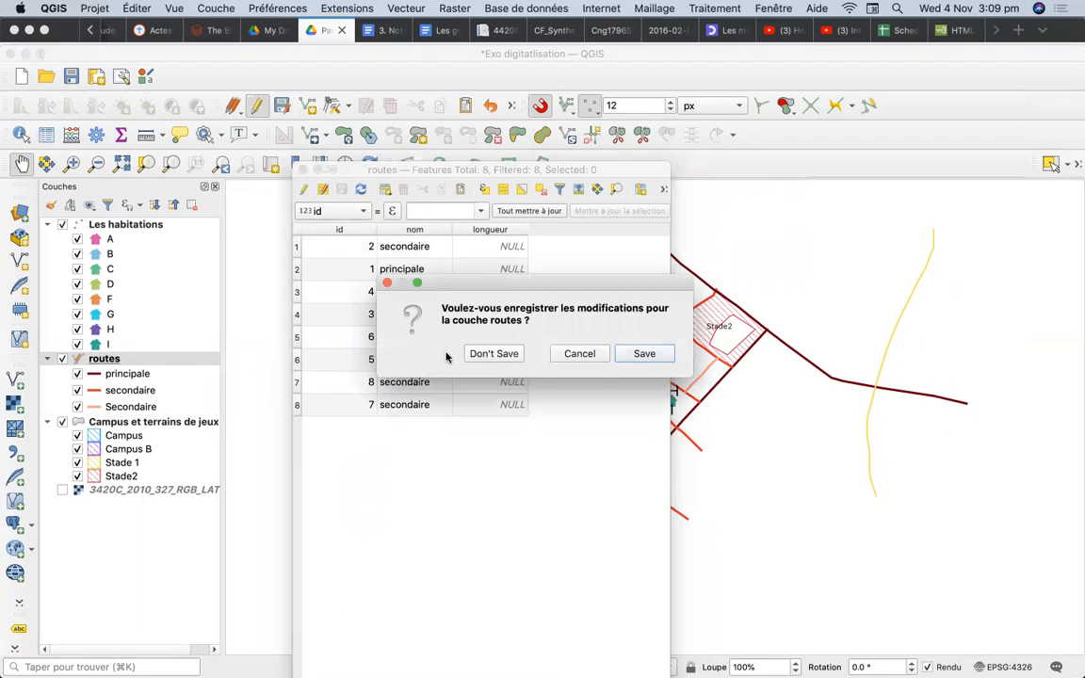
{"action": "left_click", "coordinate": [633, 354]}
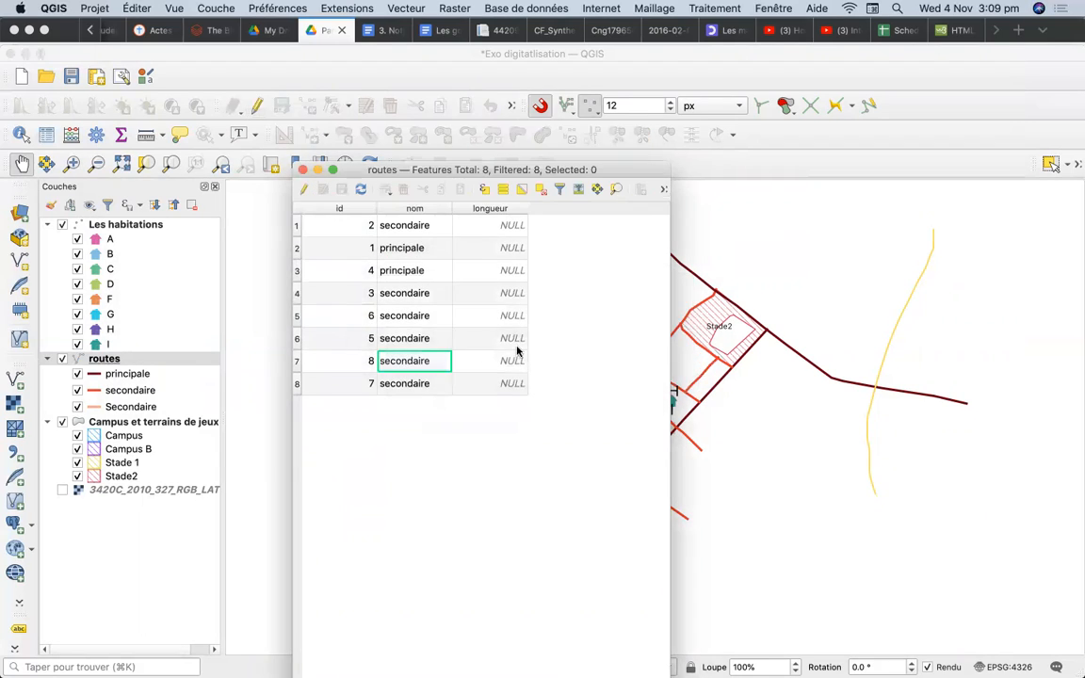
{"action": "left_click", "coordinate": [302, 169]}
Step: Delete all existing symbology categories of the routes layer and reclassify it by the nom field
{"action": "left_click", "coordinate": [111, 359]}
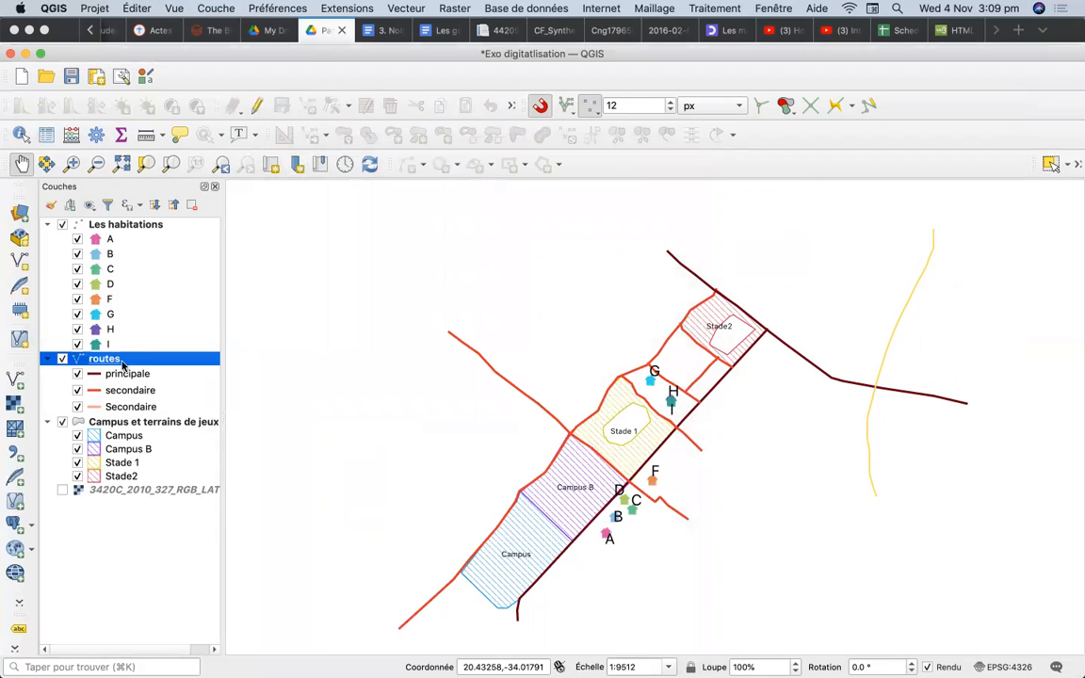
{"action": "double_click", "coordinate": [123, 362]}
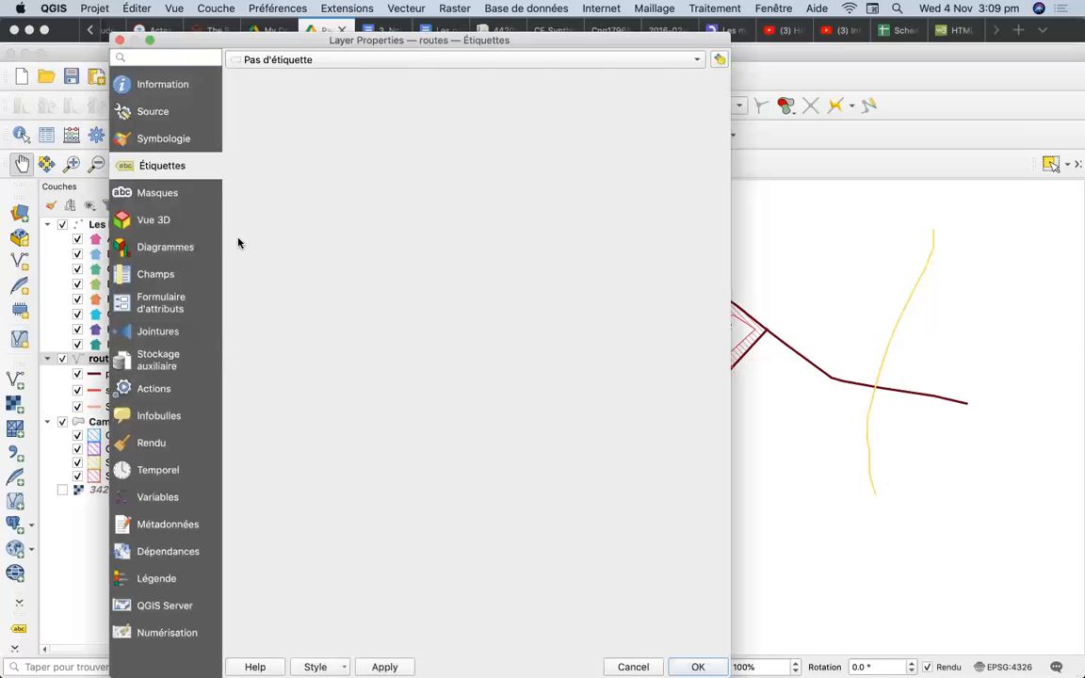
{"action": "left_click", "coordinate": [165, 140]}
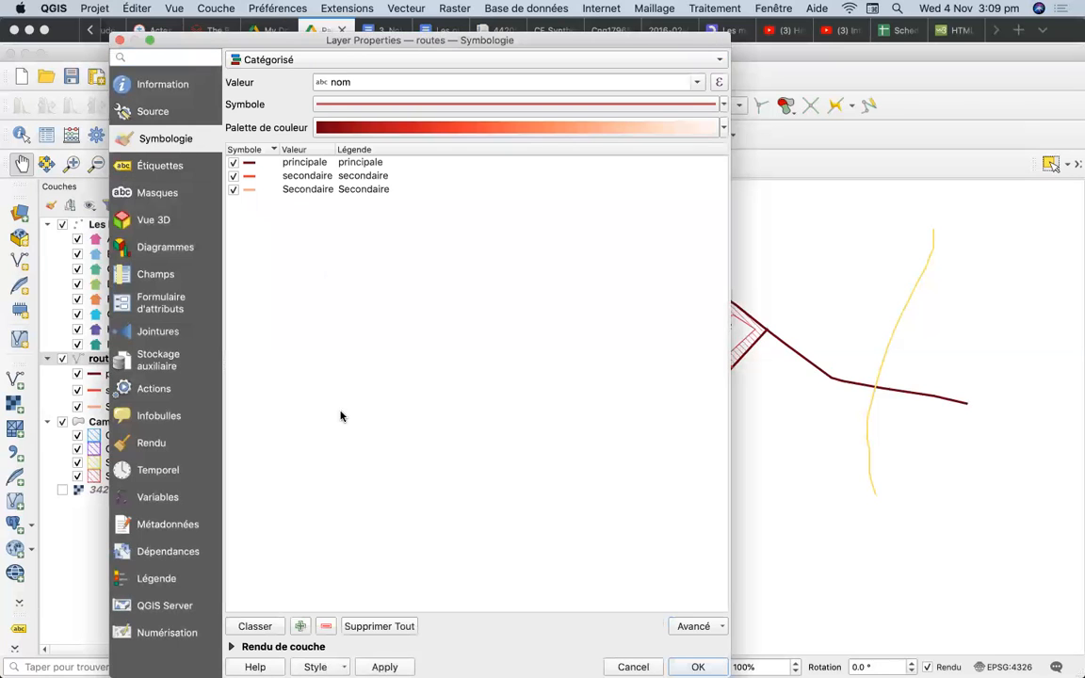
{"action": "left_click", "coordinate": [253, 627]}
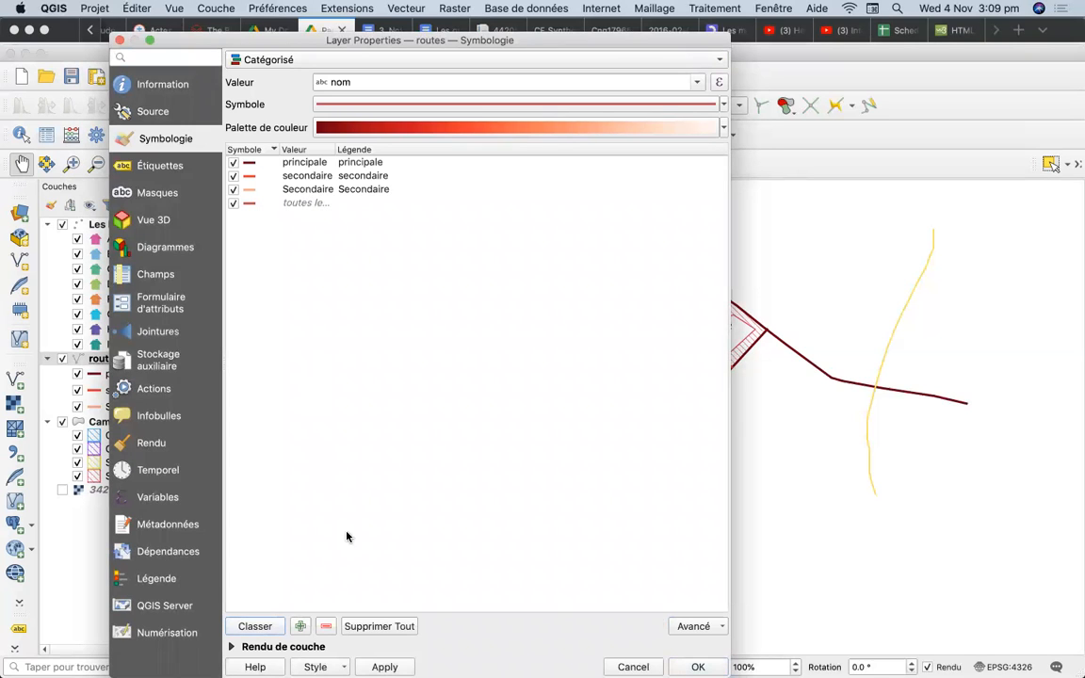
{"action": "left_click", "coordinate": [374, 626]}
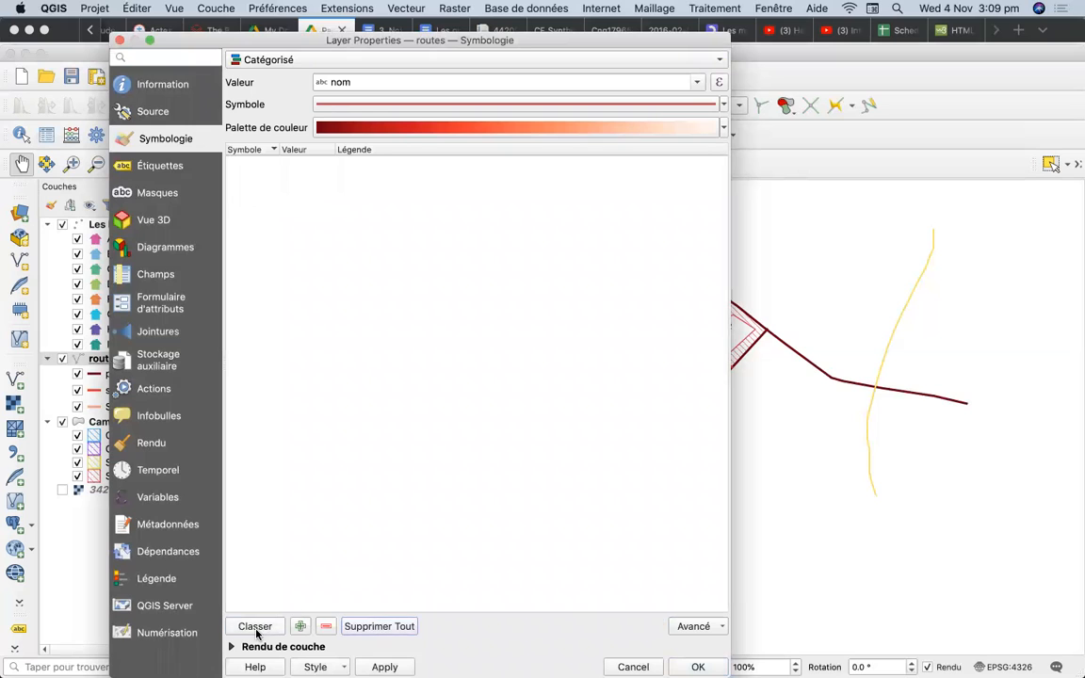
{"action": "left_click", "coordinate": [255, 627]}
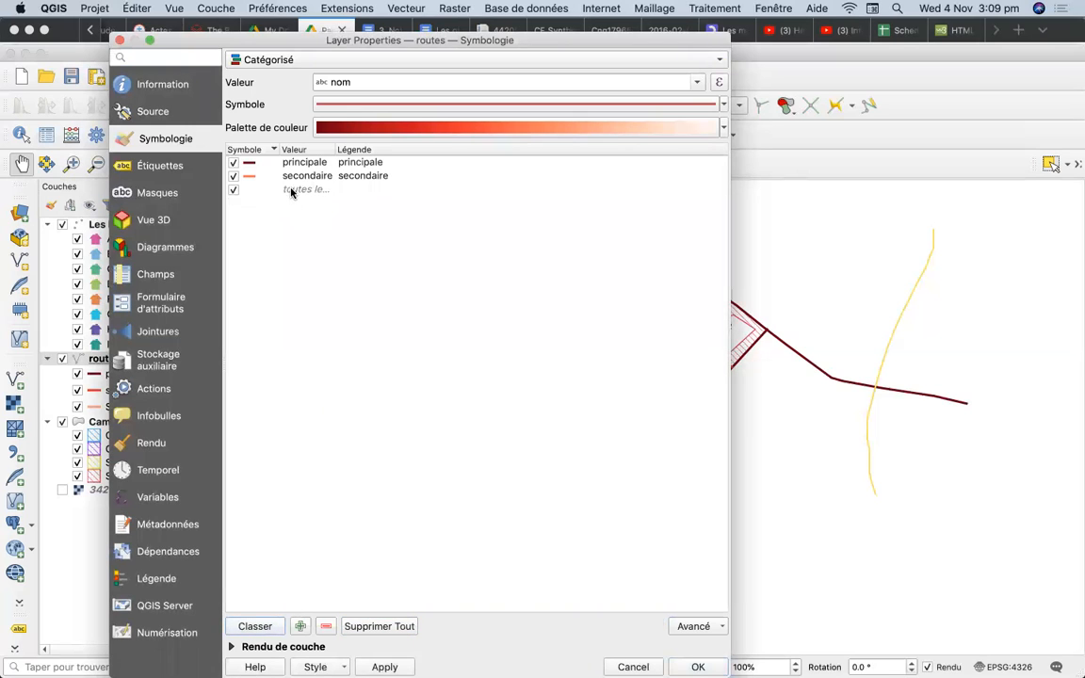
Step: Remove the catch-all category for other values from the routes symbology and apply the style
{"action": "left_click", "coordinate": [290, 190]}
{"action": "left_click", "coordinate": [325, 627]}
{"action": "left_click", "coordinate": [384, 667]}
{"action": "left_click", "coordinate": [697, 667]}
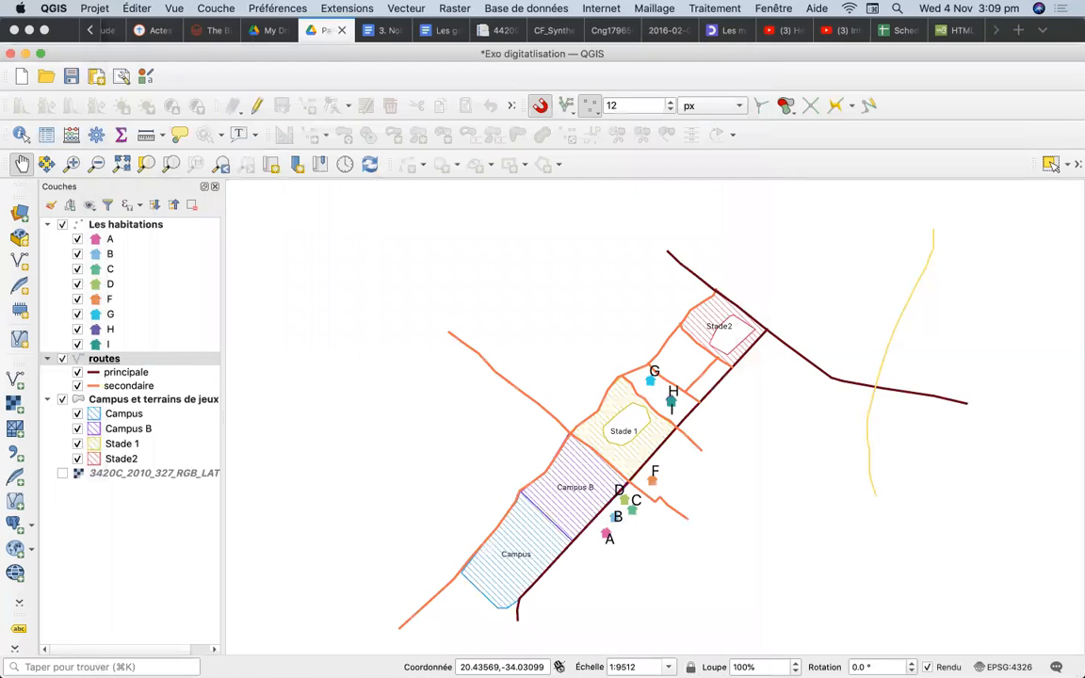
{"action": "mouse_move", "coordinate": [382, 670]}
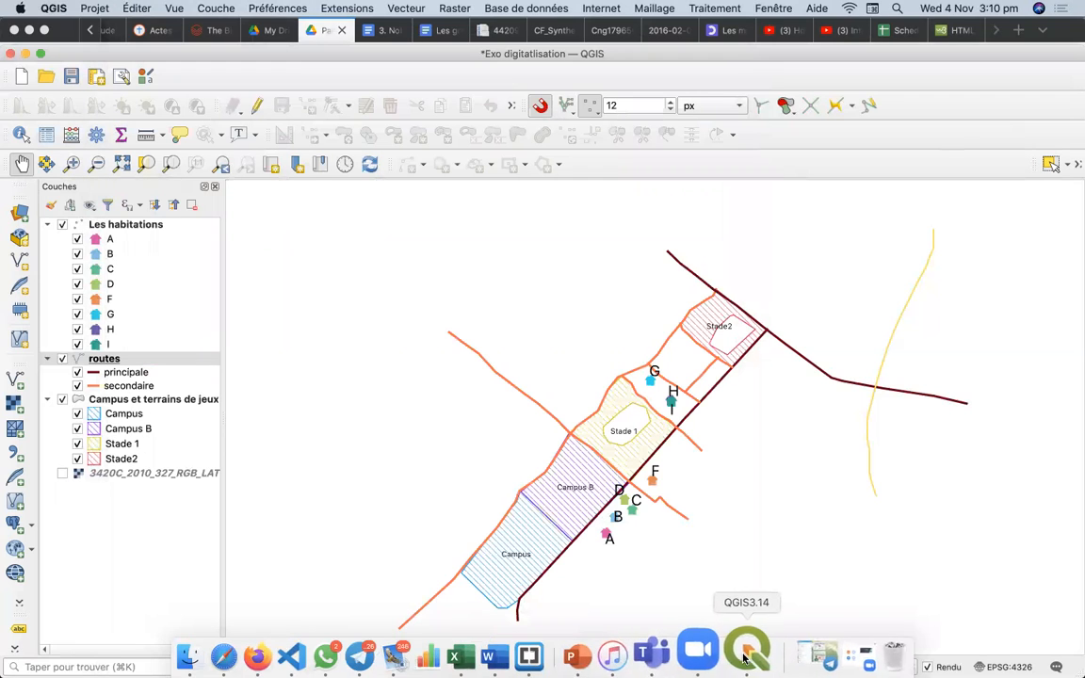
Step: Open the carte2 print layout from the layout manager
{"action": "left_click", "coordinate": [123, 78]}
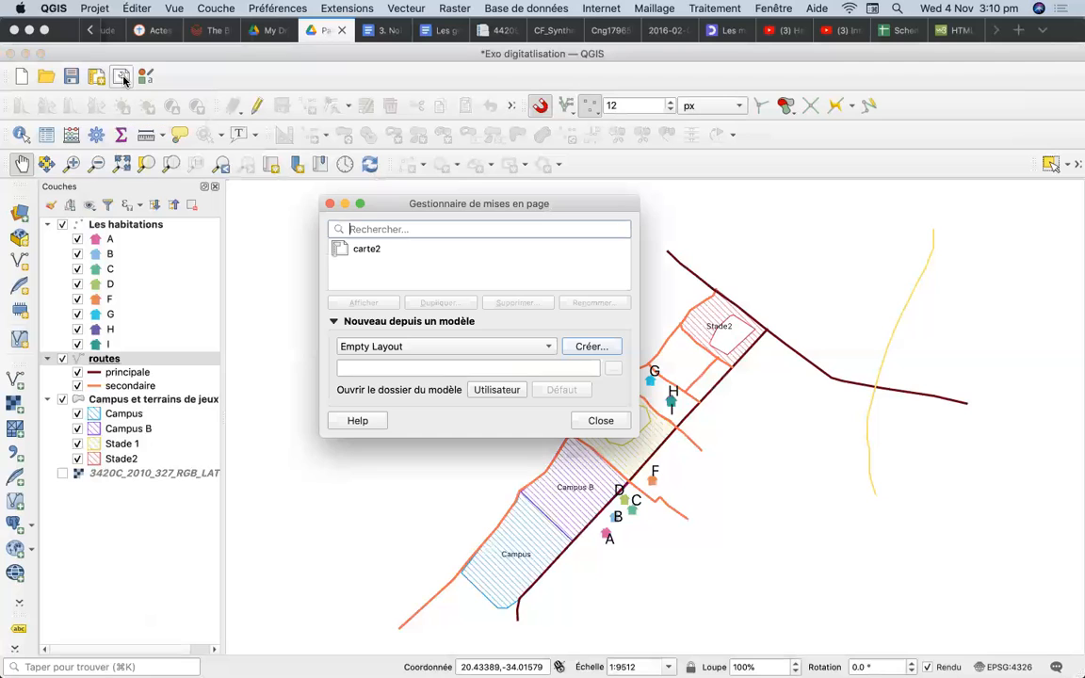
{"action": "left_click", "coordinate": [343, 248]}
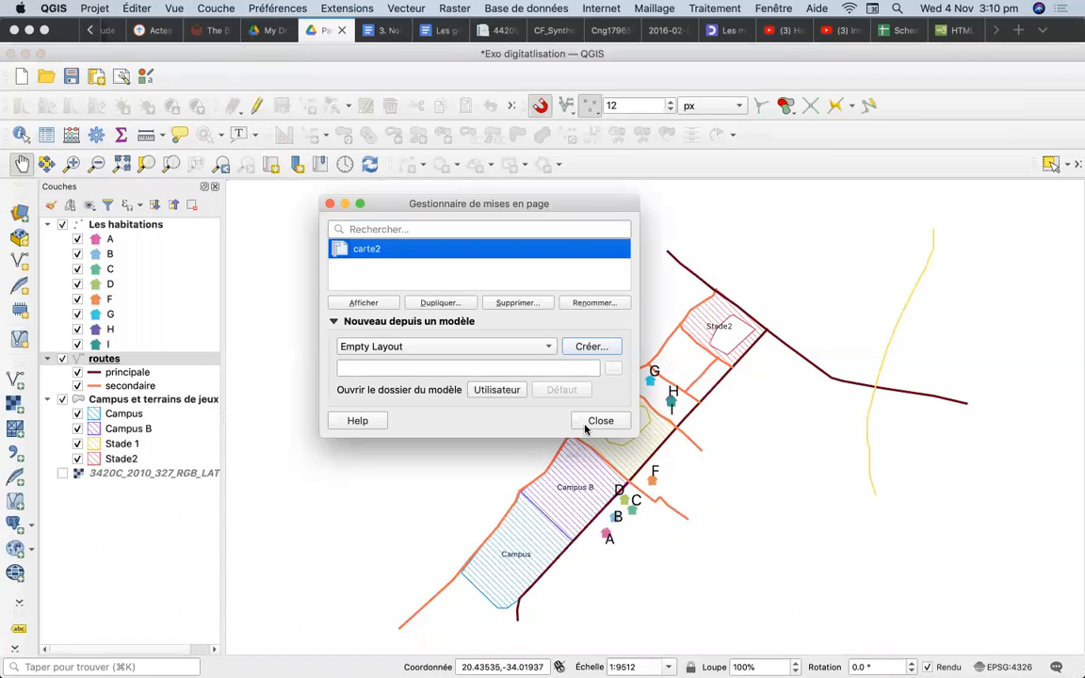
{"action": "left_click", "coordinate": [366, 303]}
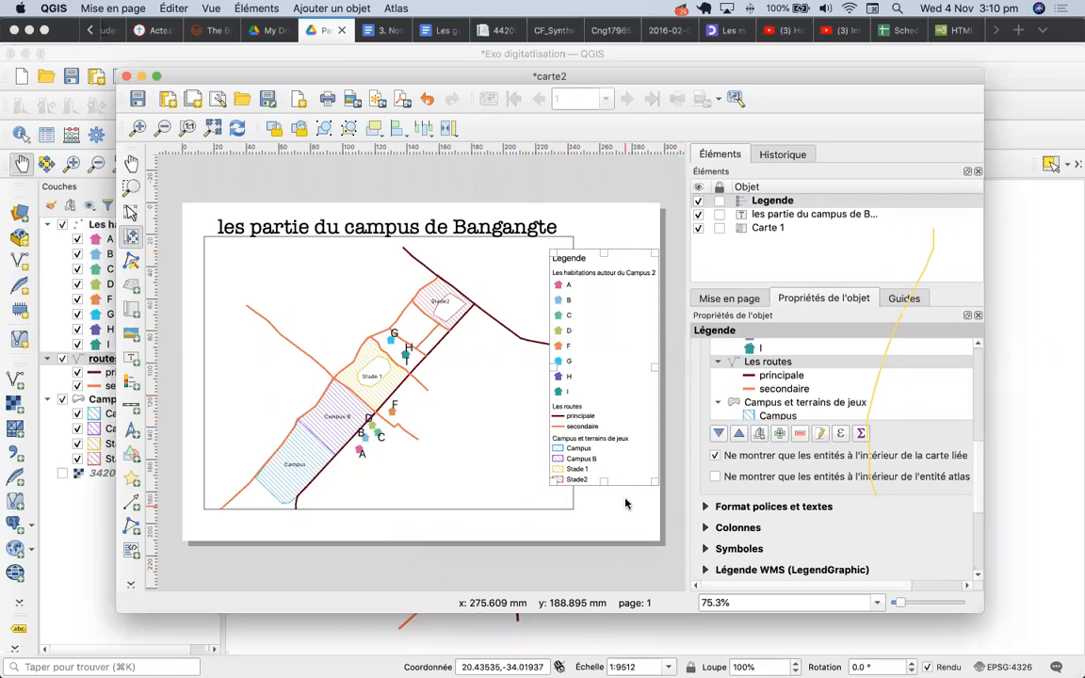
{"action": "left_click", "coordinate": [553, 485]}
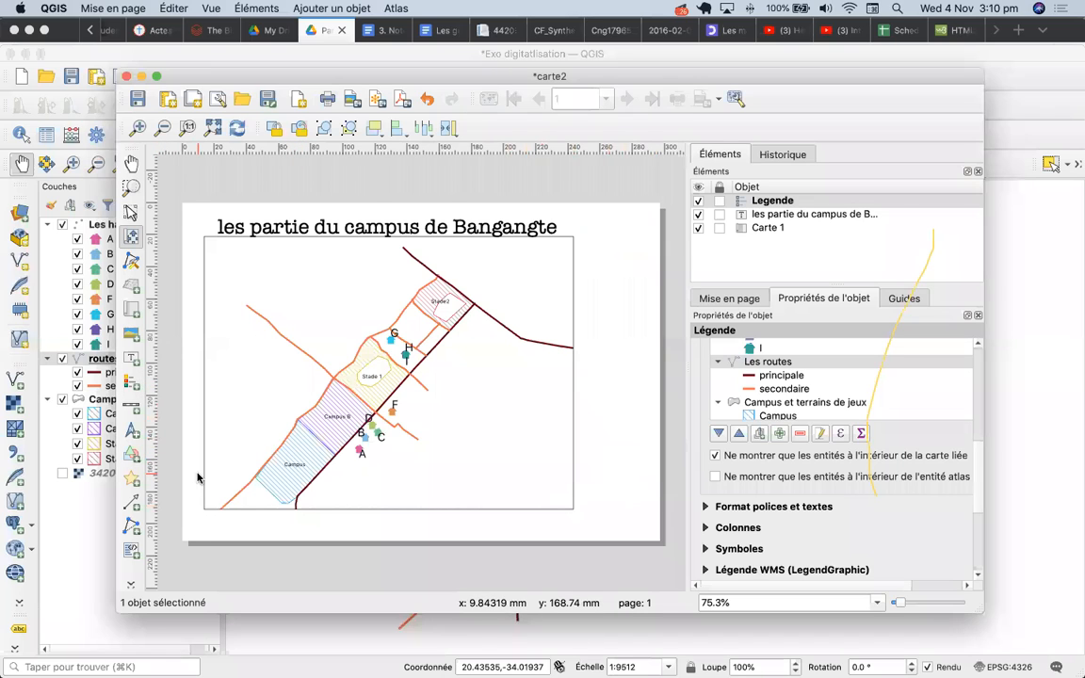
{"action": "key", "text": "super+z"}
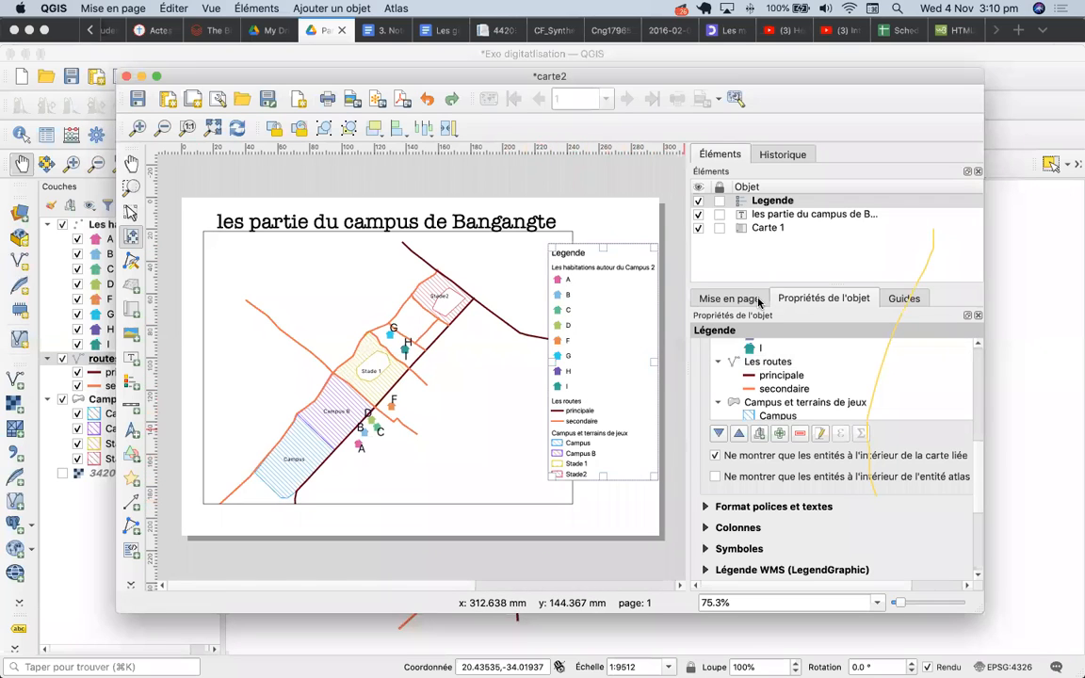
{"action": "left_click", "coordinate": [767, 204]}
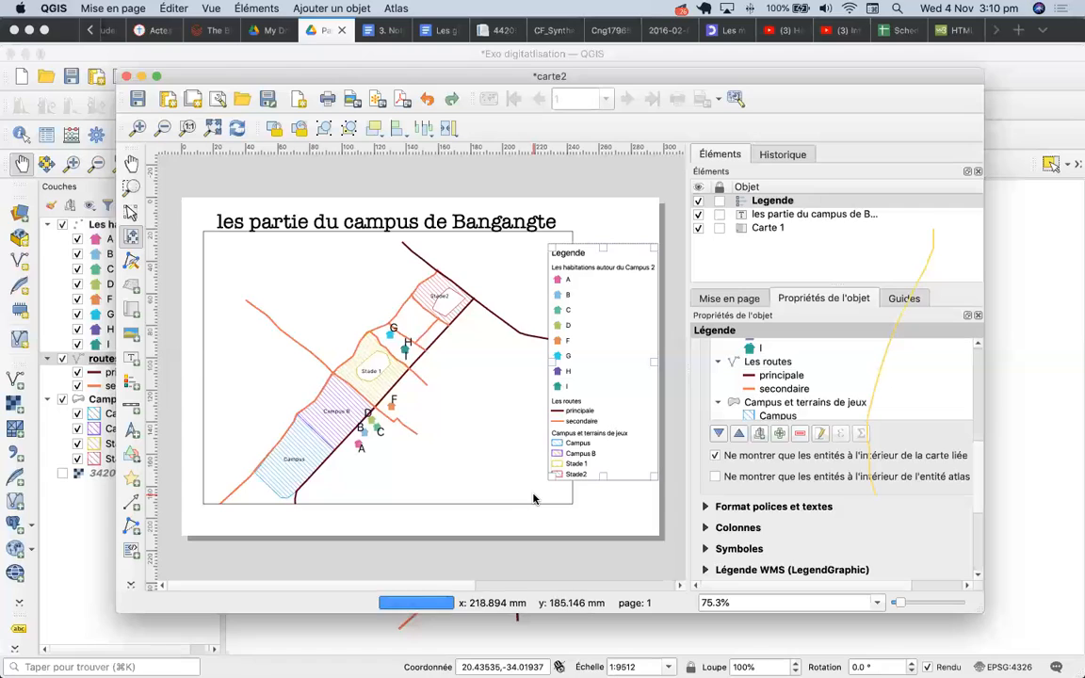
{"action": "left_click", "coordinate": [733, 298]}
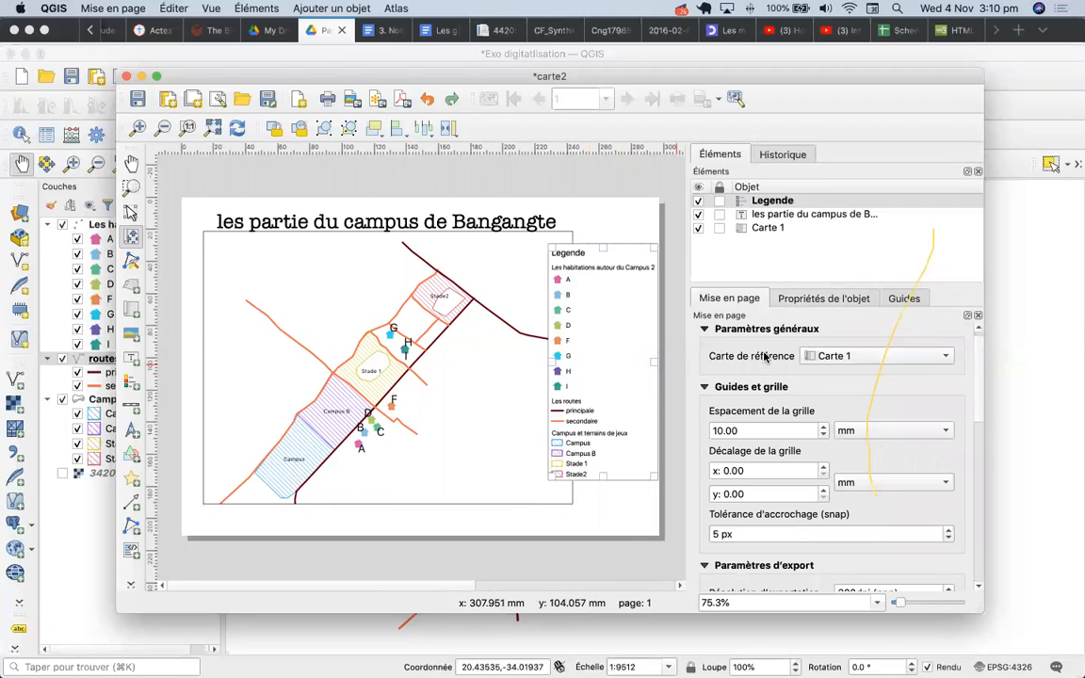
{"action": "left_click", "coordinate": [825, 358]}
{"action": "left_click", "coordinate": [544, 407]}
Step: Narrow the Carte 1 map frame so its edge meets the edge of the legend without overlapping it
{"action": "left_click", "coordinate": [768, 229]}
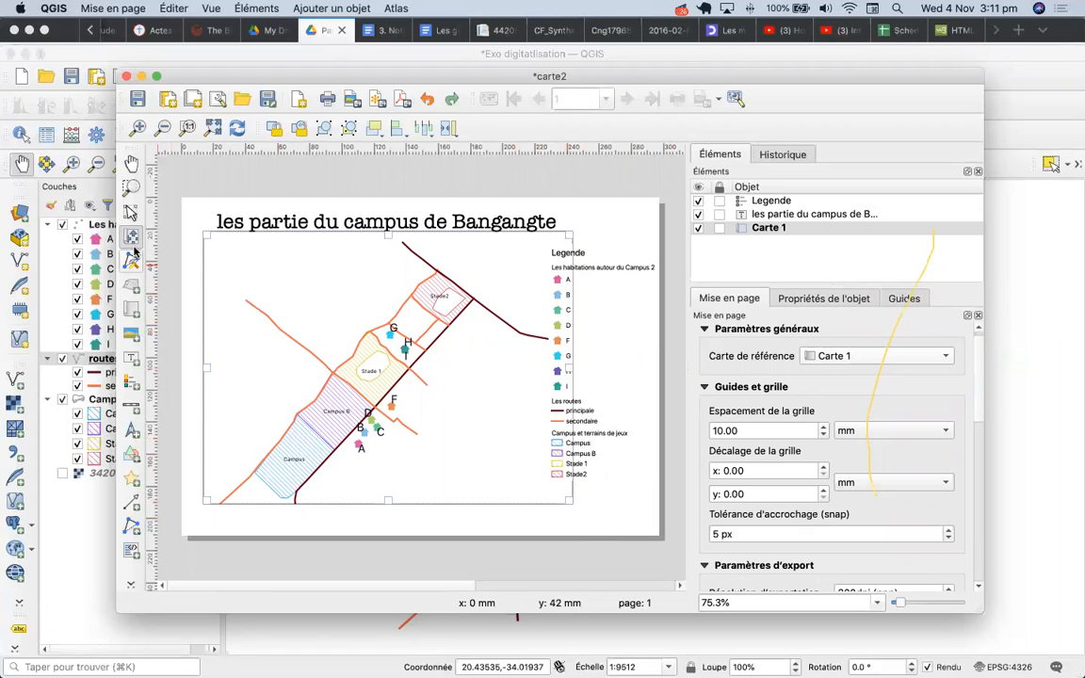
{"action": "left_click", "coordinate": [131, 211]}
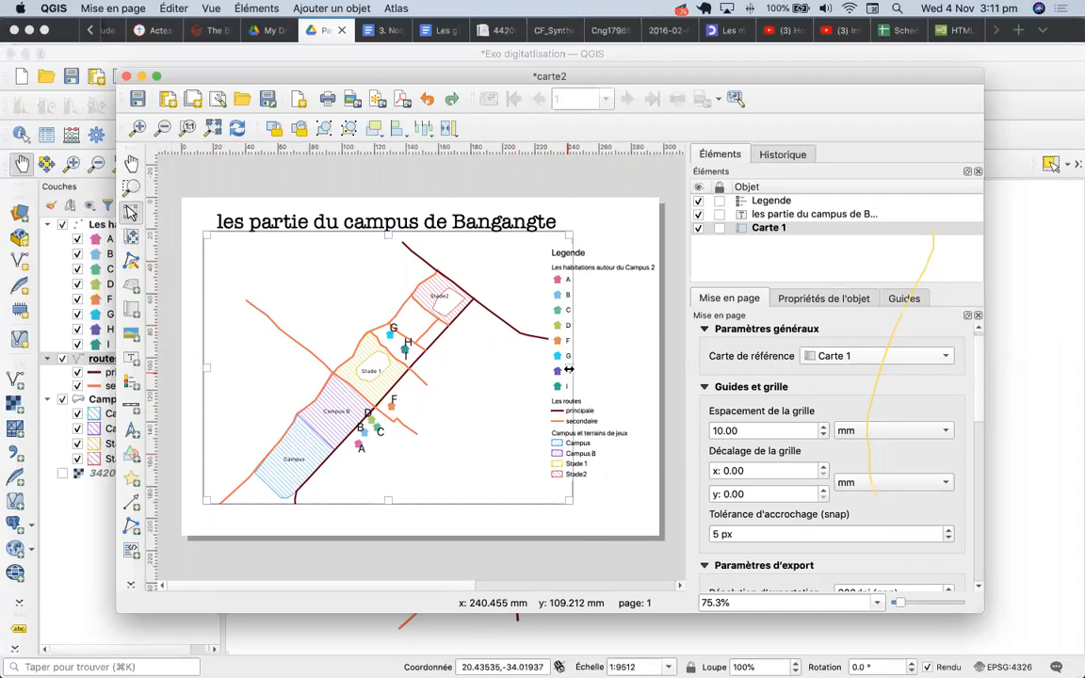
{"action": "left_click_drag", "start_coordinate": [571, 369], "coordinate": [538, 372]}
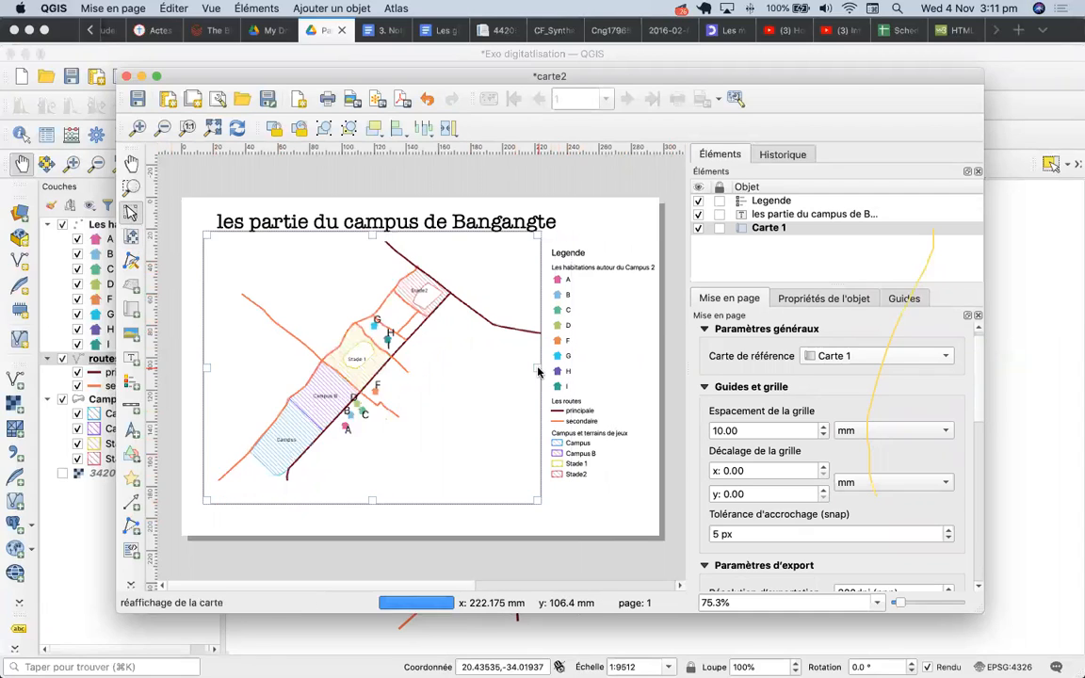
{"action": "left_click", "coordinate": [588, 375]}
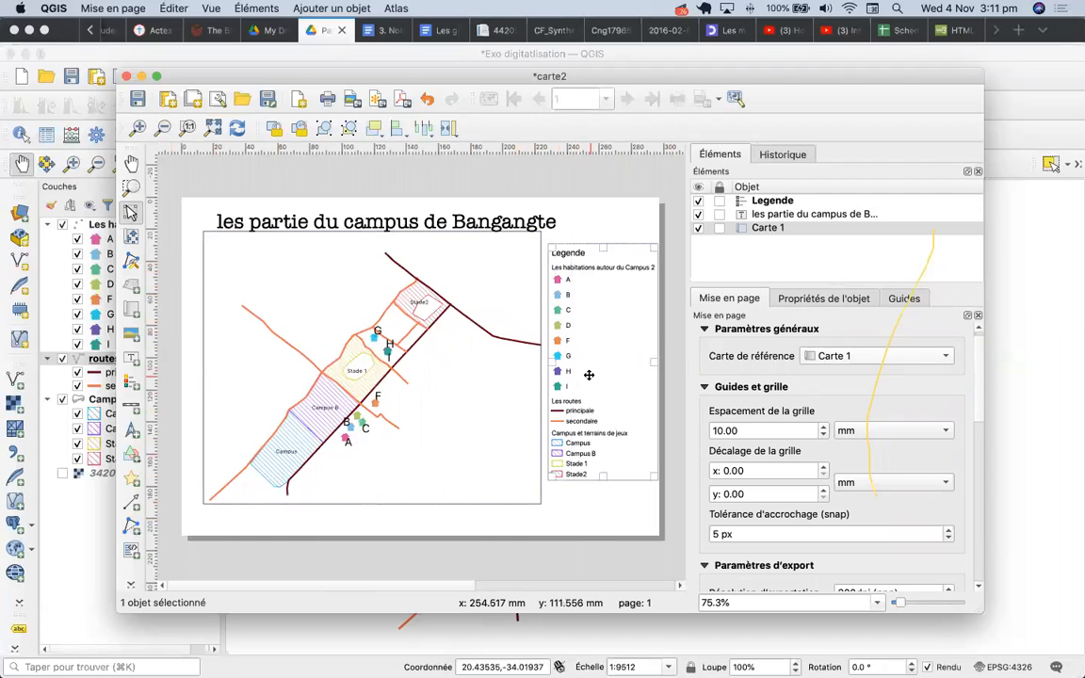
{"action": "left_click", "coordinate": [536, 375]}
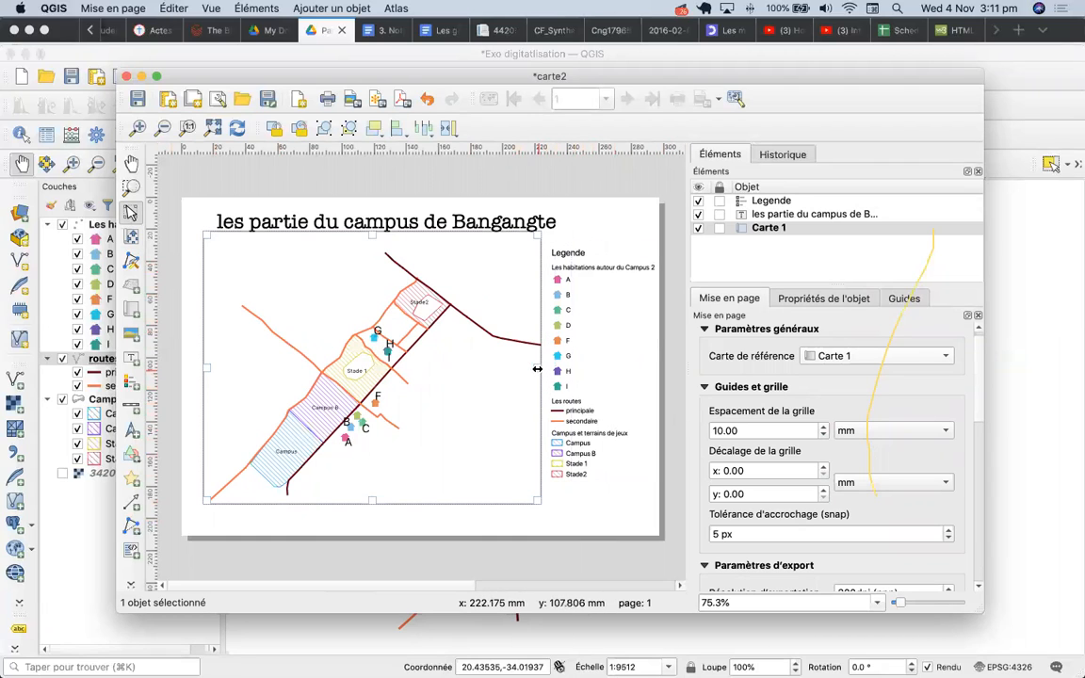
{"action": "left_click_drag", "start_coordinate": [537, 370], "coordinate": [543, 369]}
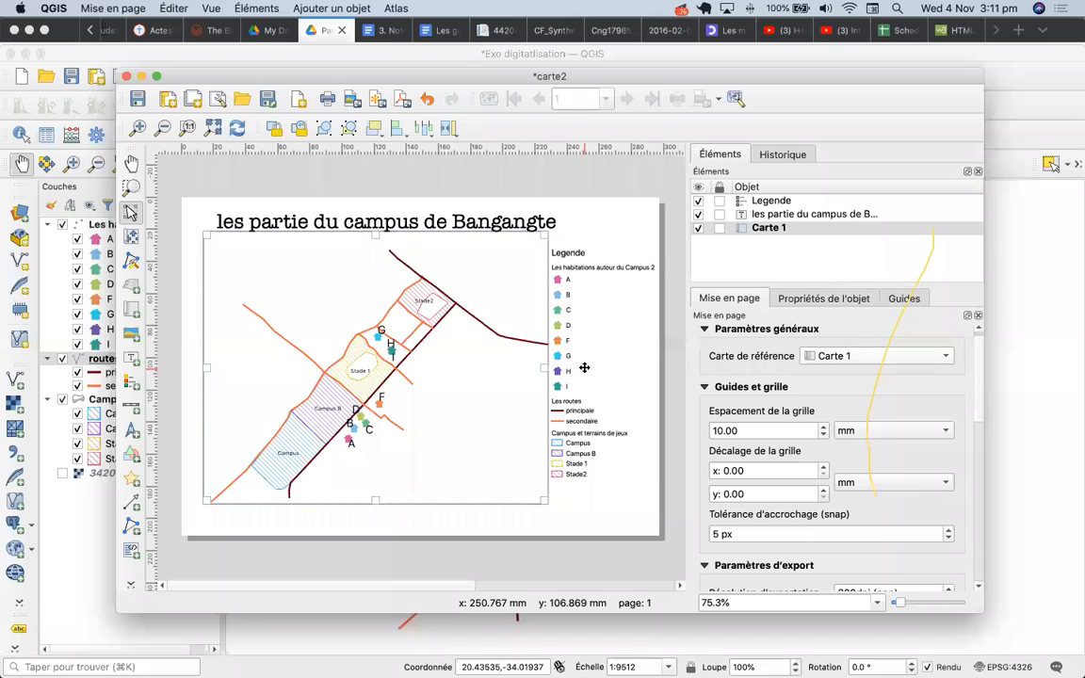
Step: Enable a frame around the legend in its item properties and deselect it
{"action": "left_click", "coordinate": [584, 367]}
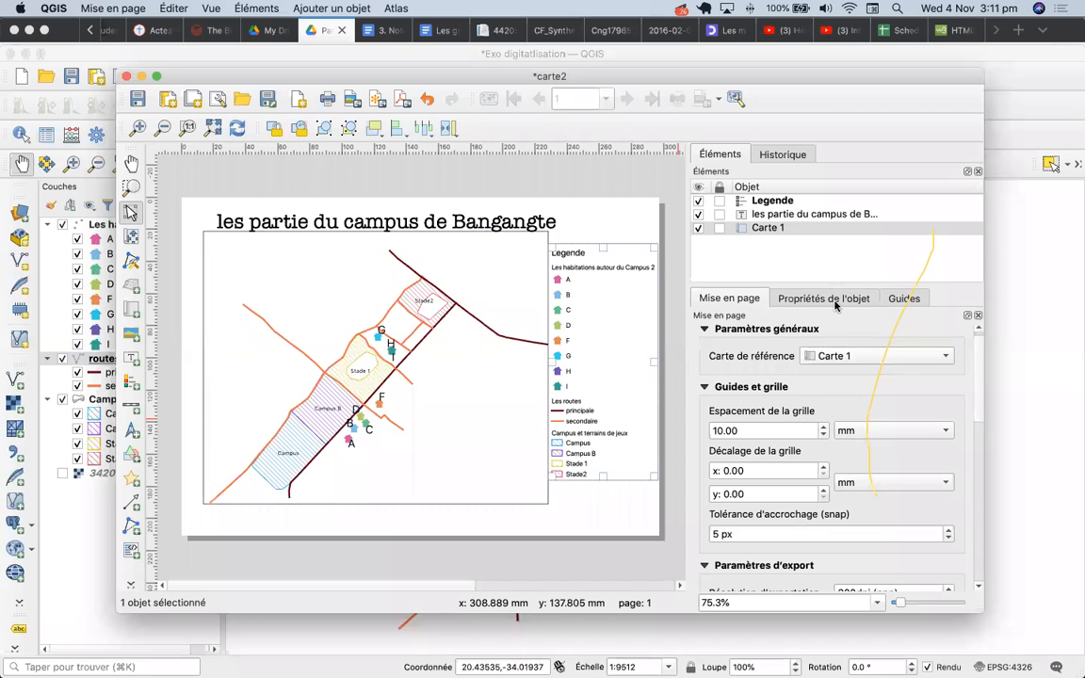
{"action": "left_click", "coordinate": [783, 202]}
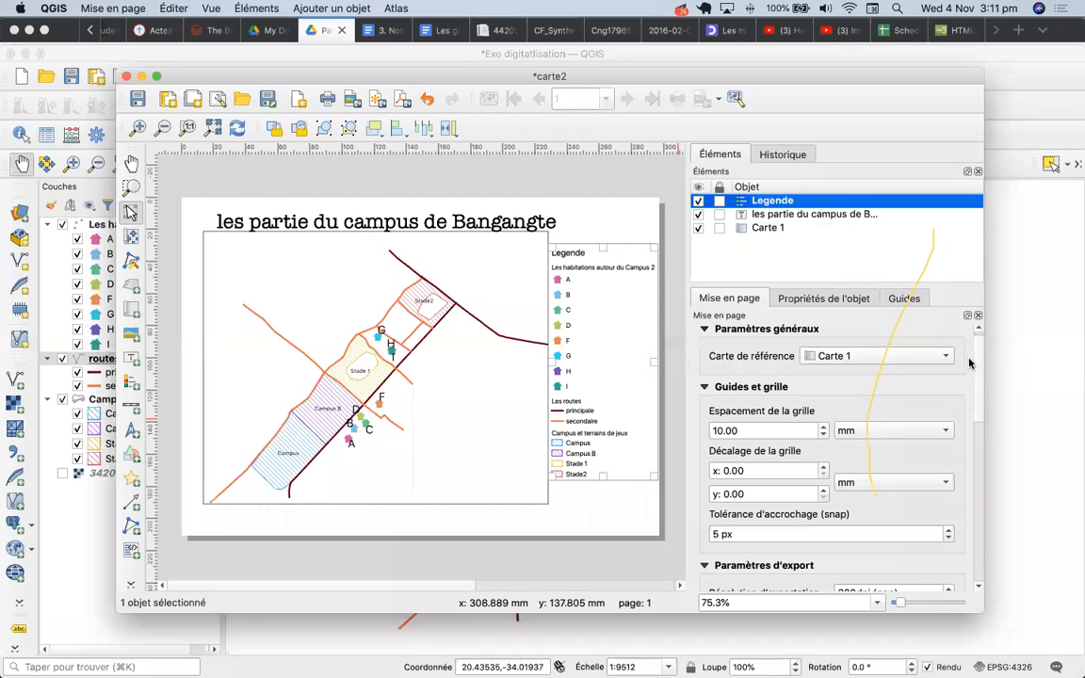
{"action": "left_click_drag", "start_coordinate": [977, 367], "coordinate": [973, 523]}
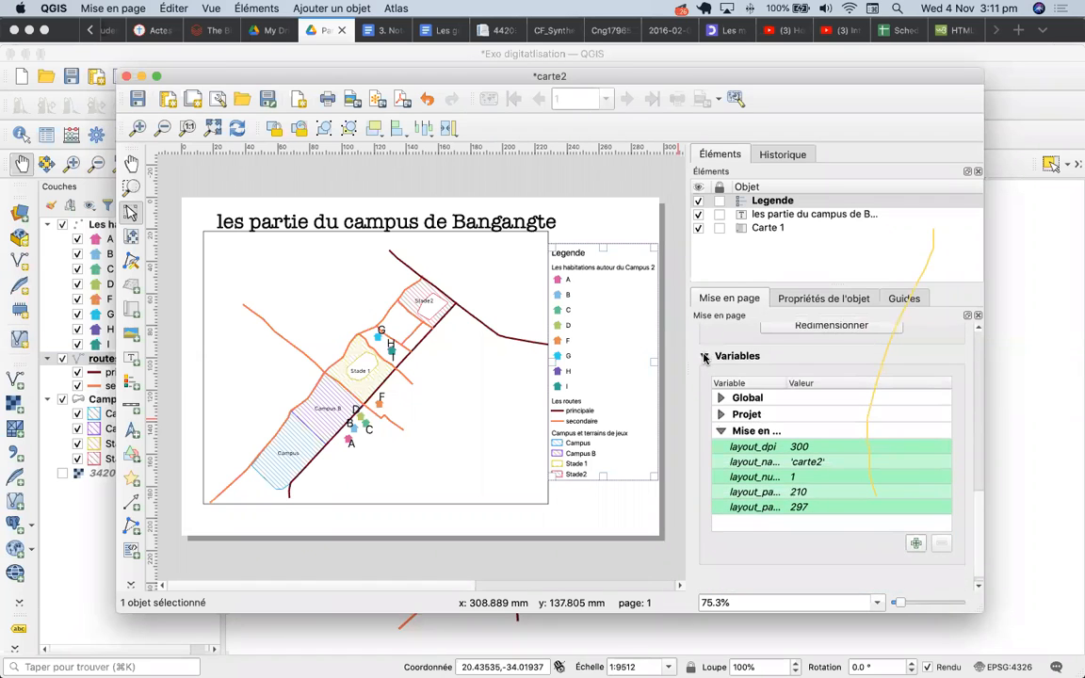
{"action": "left_click", "coordinate": [704, 358]}
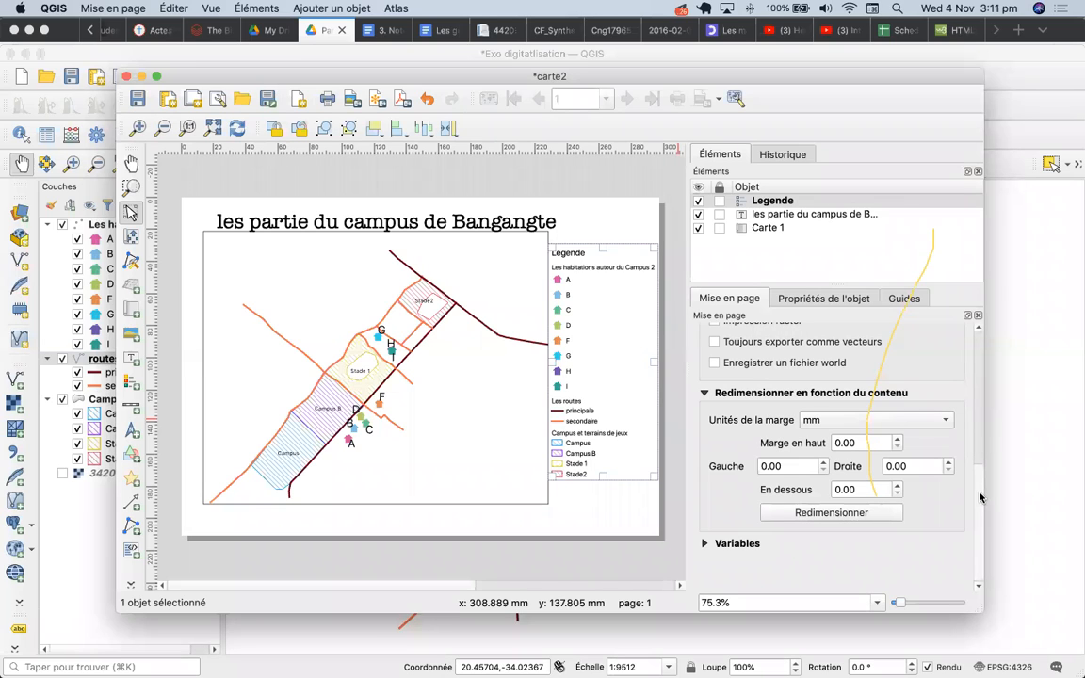
{"action": "scroll", "coordinate": [976, 499], "scroll_direction": "up", "scroll_amount": 5}
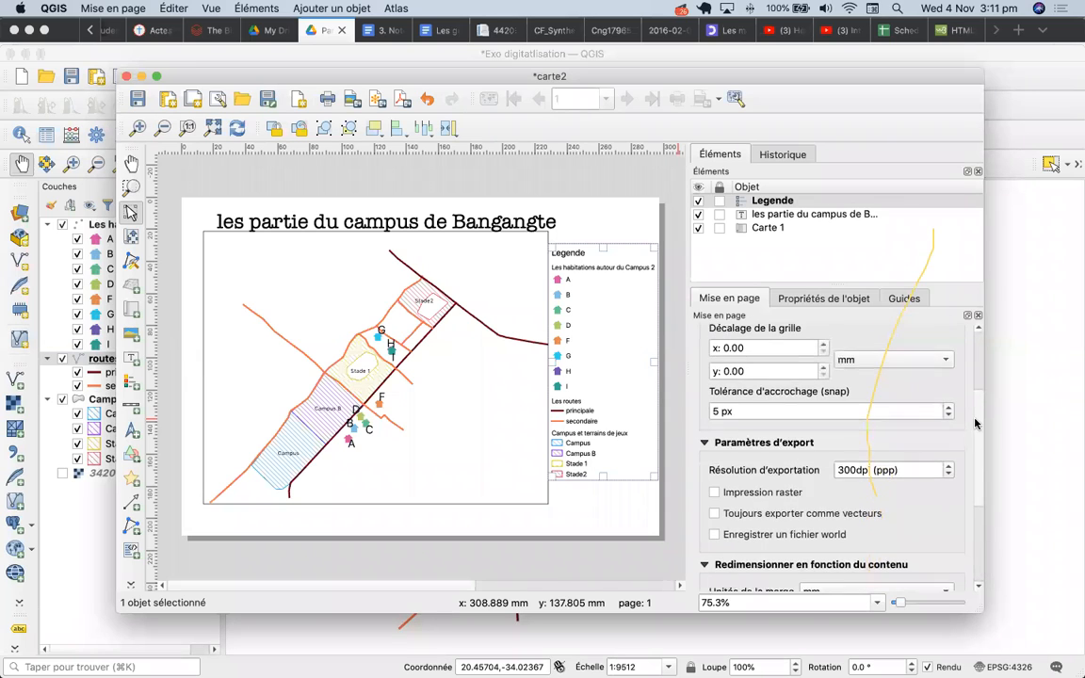
{"action": "scroll", "coordinate": [976, 419], "scroll_direction": "up", "scroll_amount": 5}
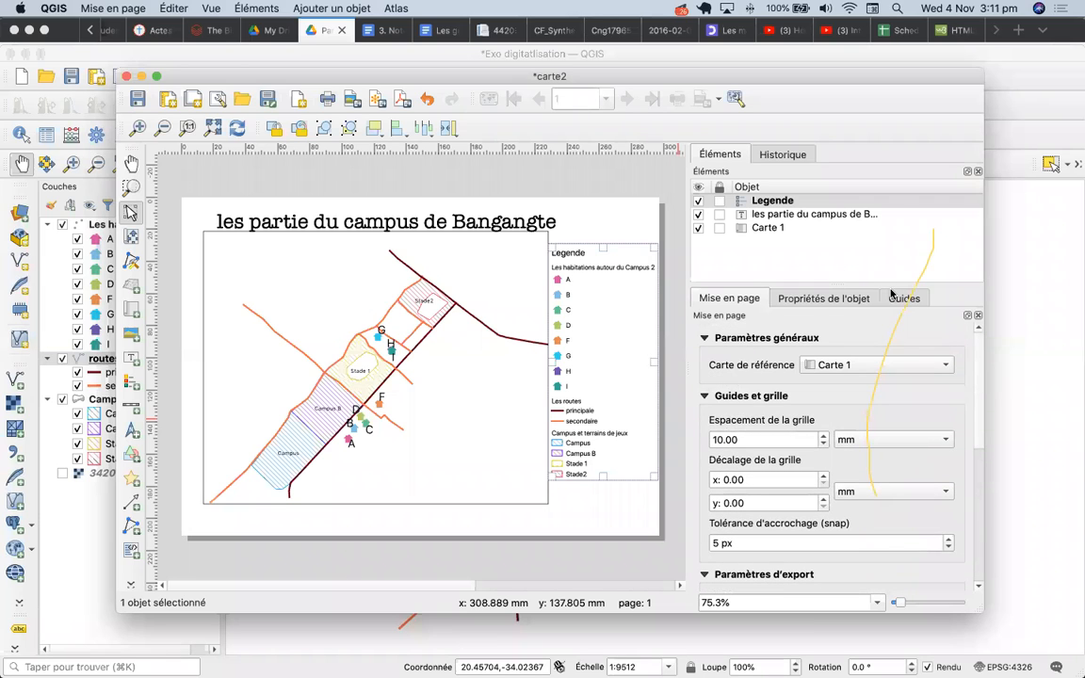
{"action": "left_click", "coordinate": [824, 302]}
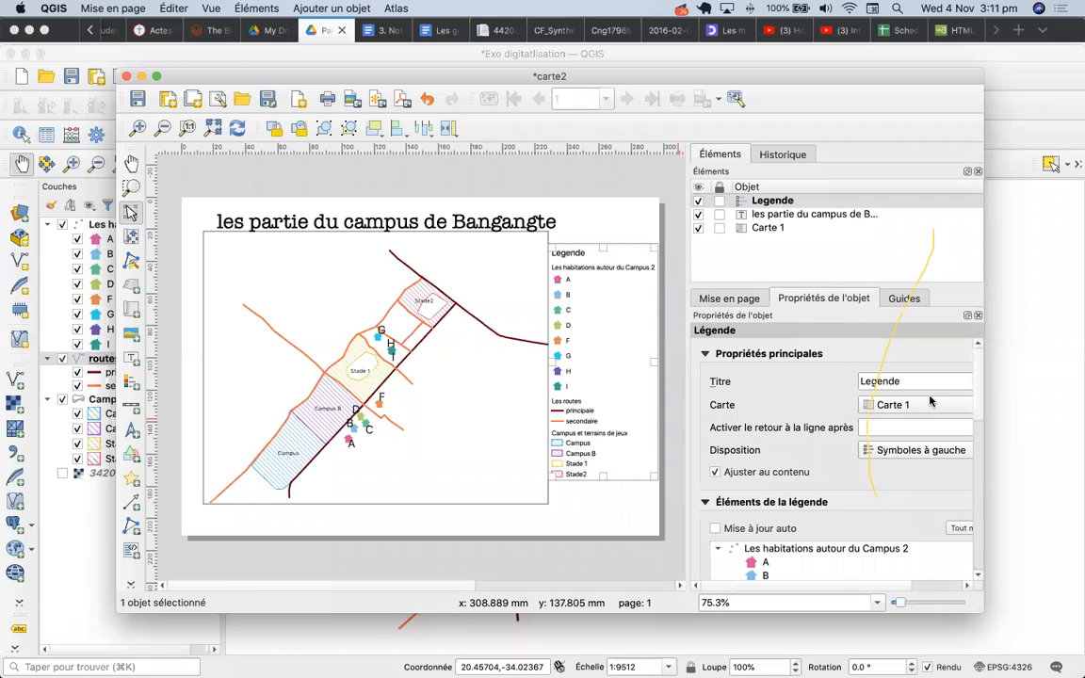
{"action": "scroll", "coordinate": [979, 401], "scroll_direction": "down", "scroll_amount": 10}
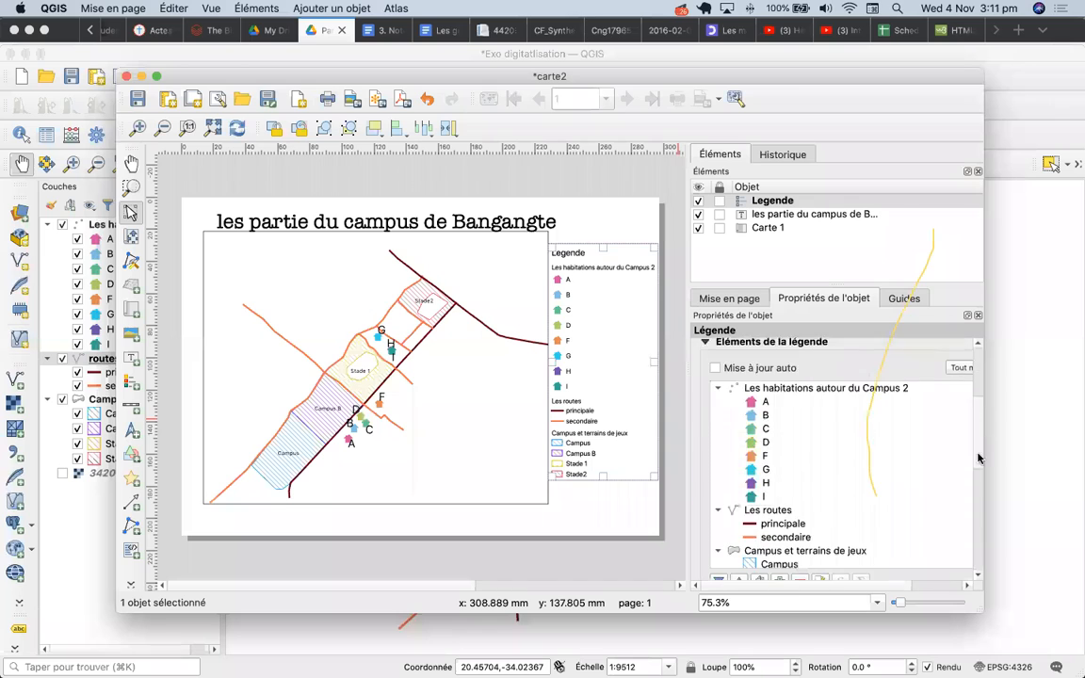
{"action": "scroll", "coordinate": [973, 522], "scroll_direction": "down", "scroll_amount": 3}
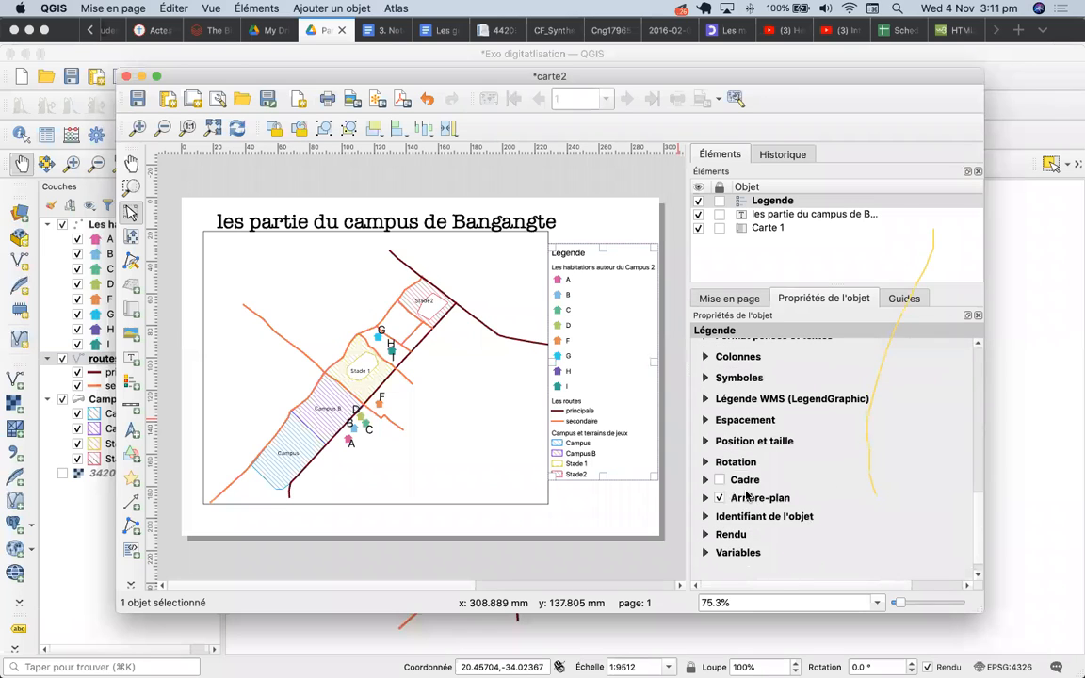
{"action": "left_click", "coordinate": [720, 480]}
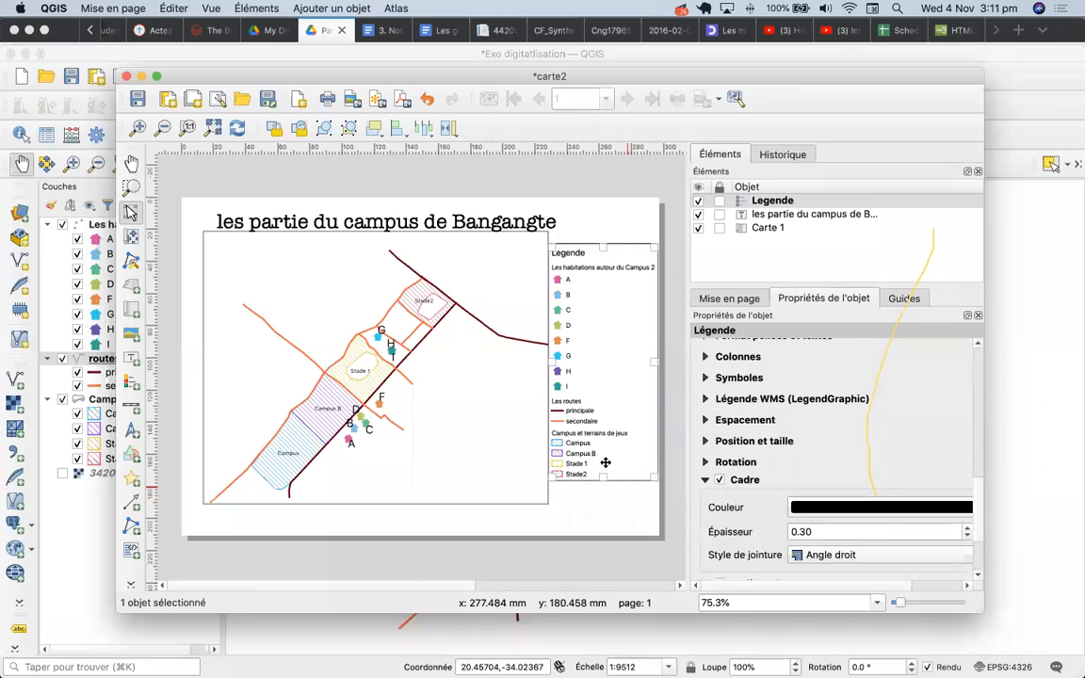
{"action": "left_click", "coordinate": [610, 509]}
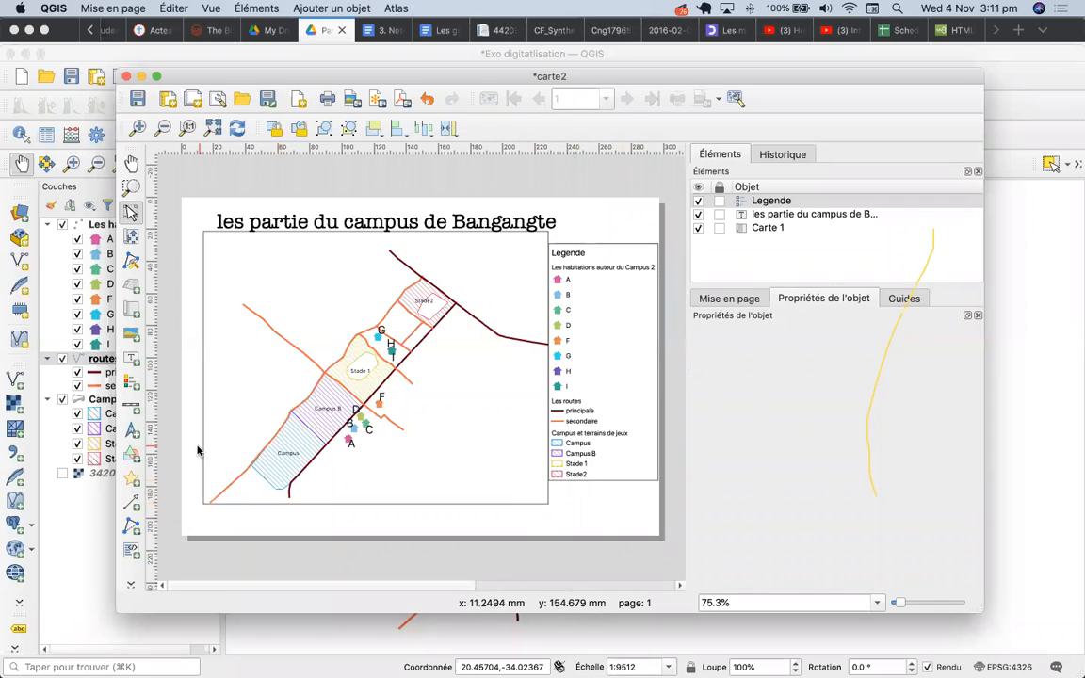
Step: Add a scale bar in metres in the lower corner of the map frame beside the legend
{"action": "left_click", "coordinate": [131, 406]}
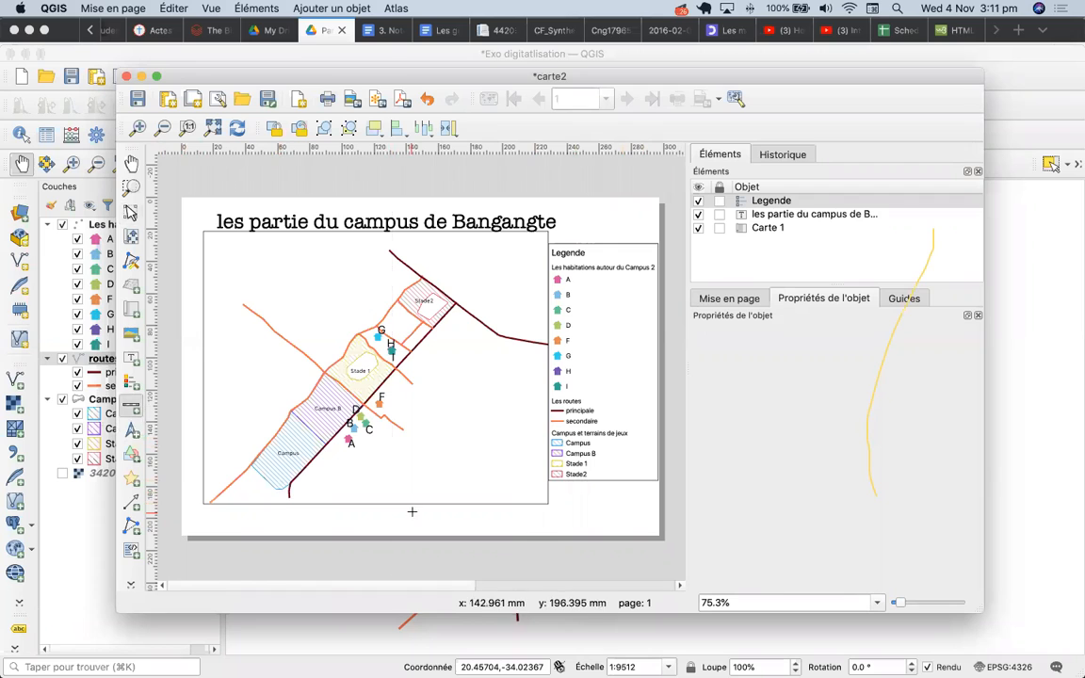
{"action": "left_click_drag", "start_coordinate": [414, 461], "coordinate": [513, 481]}
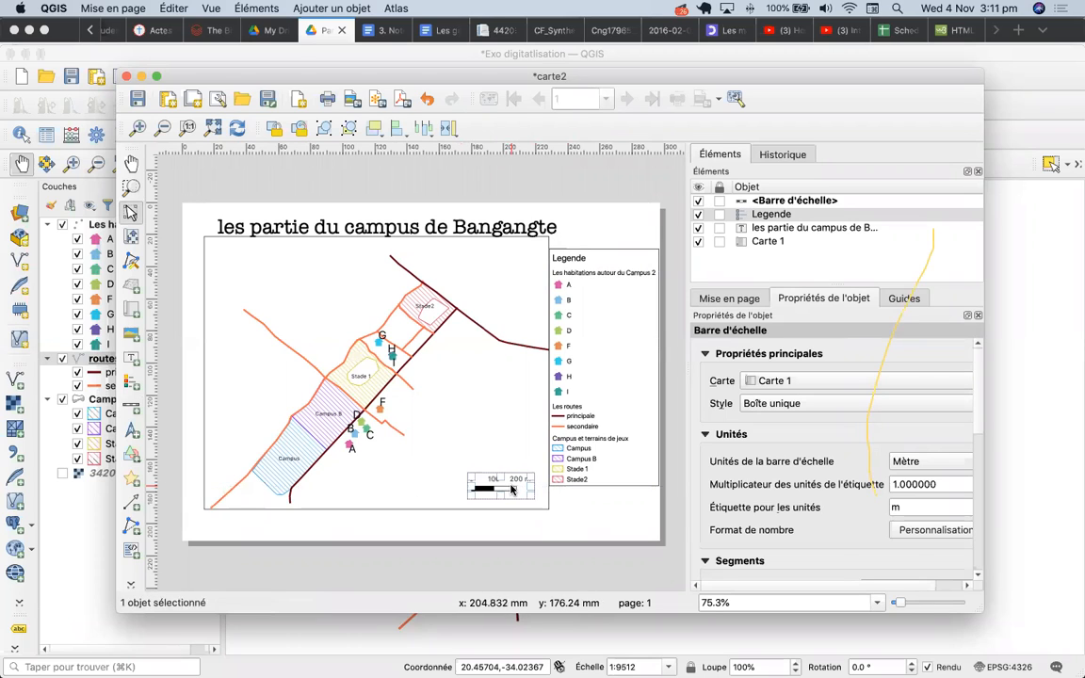
{"action": "left_click", "coordinate": [578, 508]}
Step: Add a north arrow just above the scale bar and resize it to about 25 mm square
{"action": "left_click", "coordinate": [132, 430]}
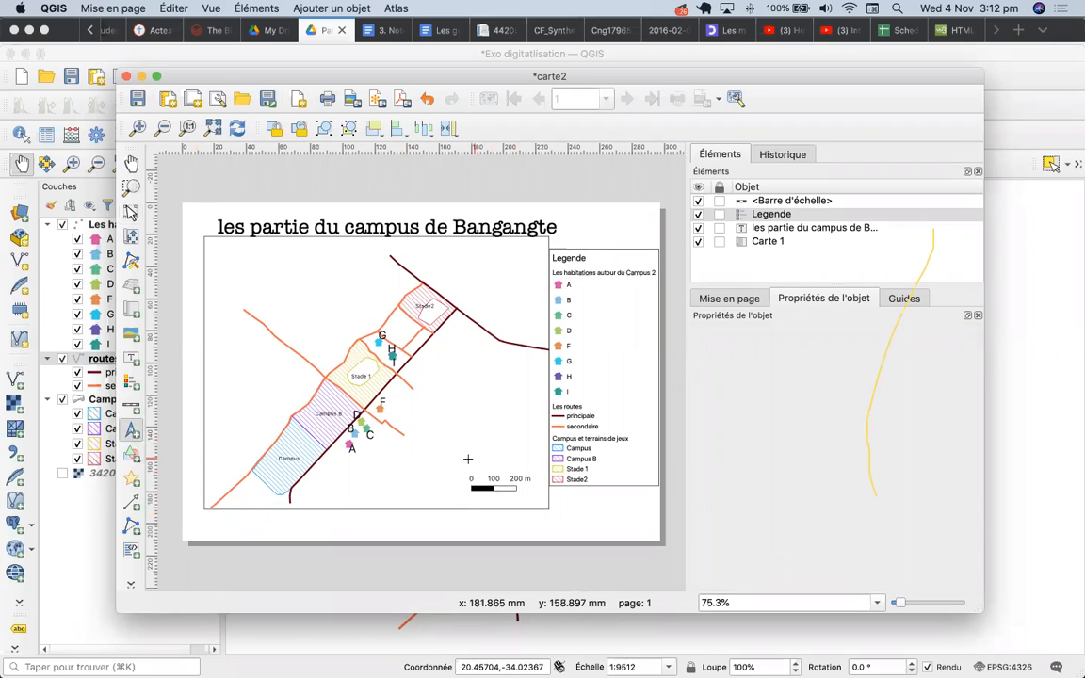
{"action": "left_click_drag", "start_coordinate": [482, 437], "coordinate": [520, 466]}
{"action": "left_click_drag", "start_coordinate": [470, 439], "coordinate": [474, 424]}
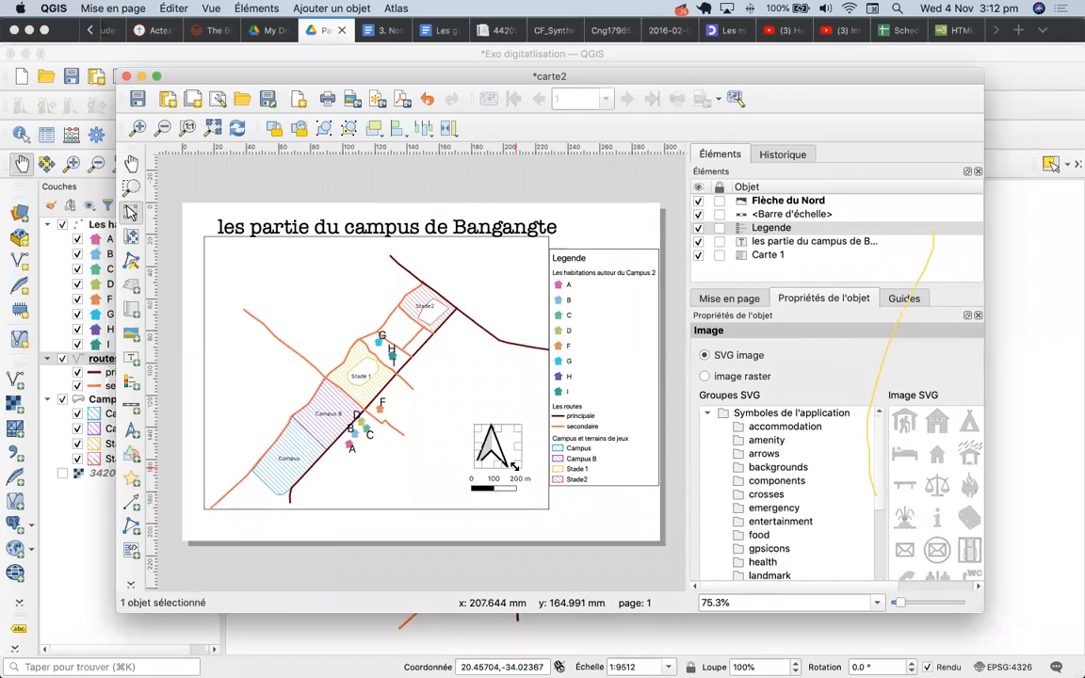
{"action": "left_click_drag", "start_coordinate": [516, 466], "coordinate": [509, 462]}
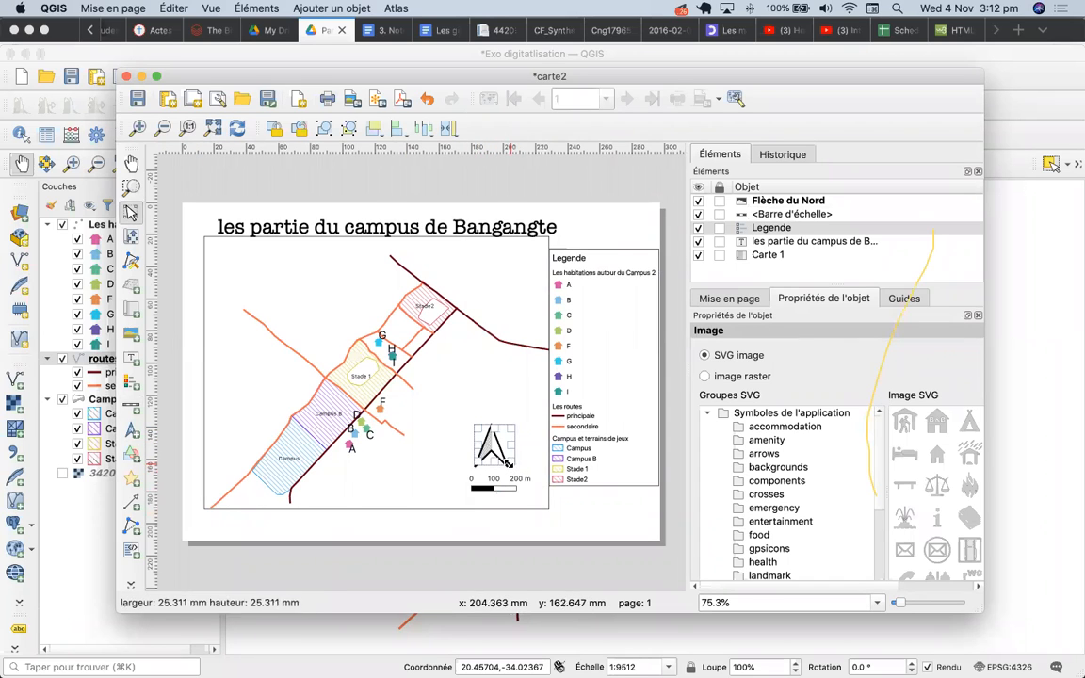
{"action": "left_click", "coordinate": [573, 513]}
Step: Nudge the north arrow slightly down and right so it sits centred above the scale bar
{"action": "left_click", "coordinate": [494, 453]}
{"action": "key", "text": "Down"}
{"action": "key", "text": "Down"}
{"action": "key", "text": "Down"}
{"action": "key", "text": "Down"}
{"action": "key", "text": "Right"}
{"action": "key", "text": "Right"}
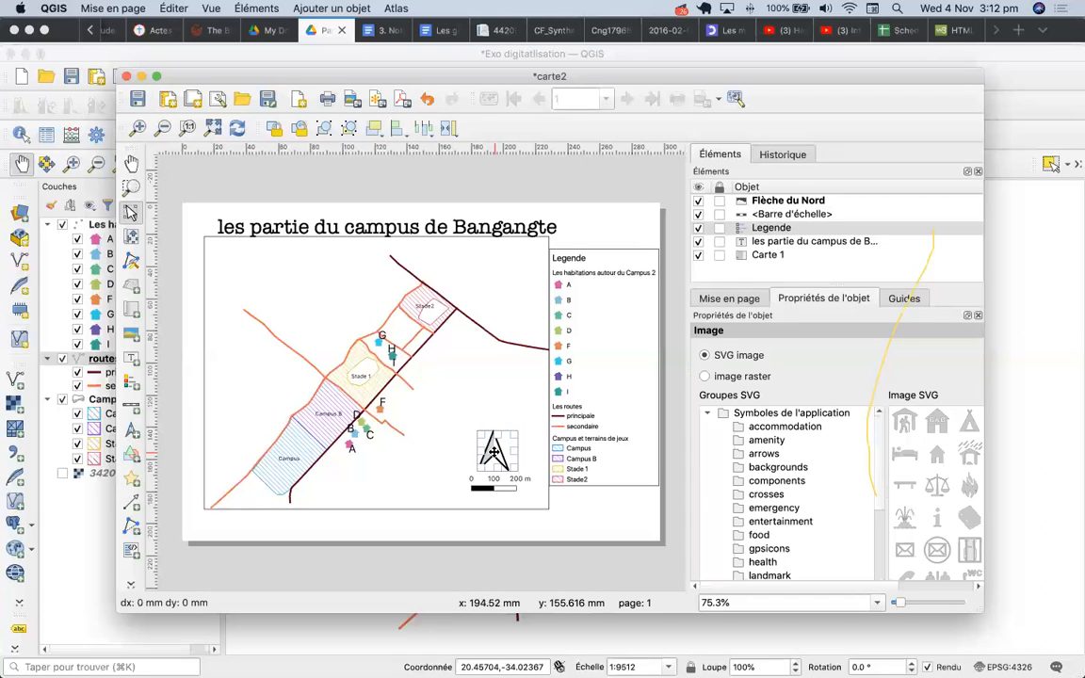
{"action": "left_click", "coordinate": [584, 513]}
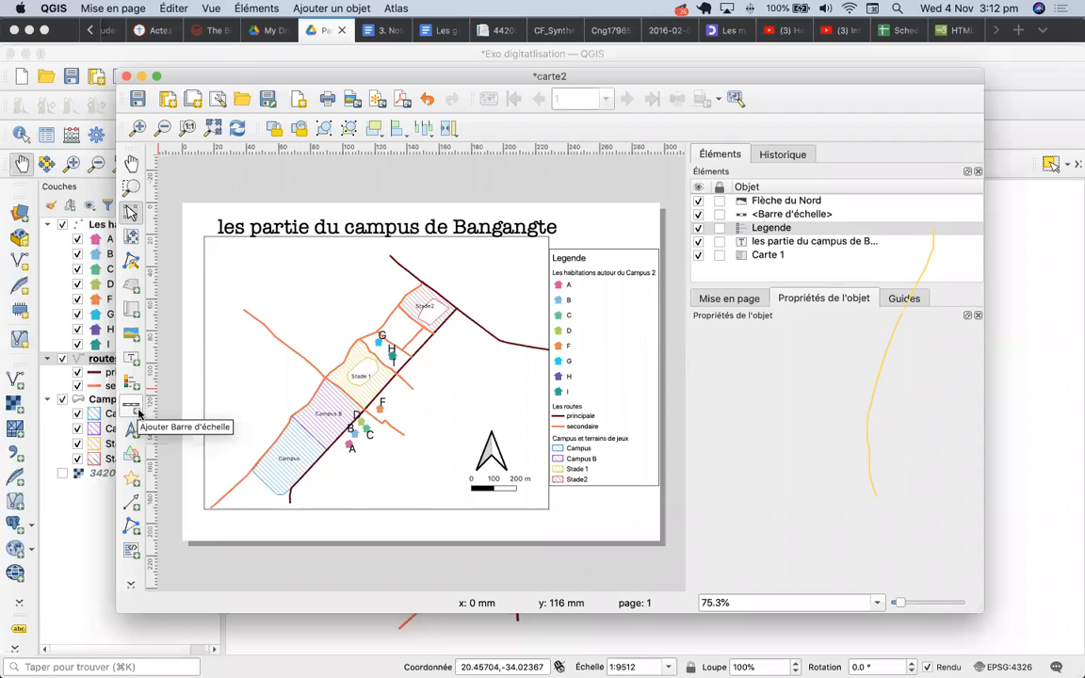
Step: Draw a rectangle shape around all layout items, covering nearly the whole page
{"action": "left_click", "coordinate": [132, 456]}
{"action": "left_click", "coordinate": [171, 456]}
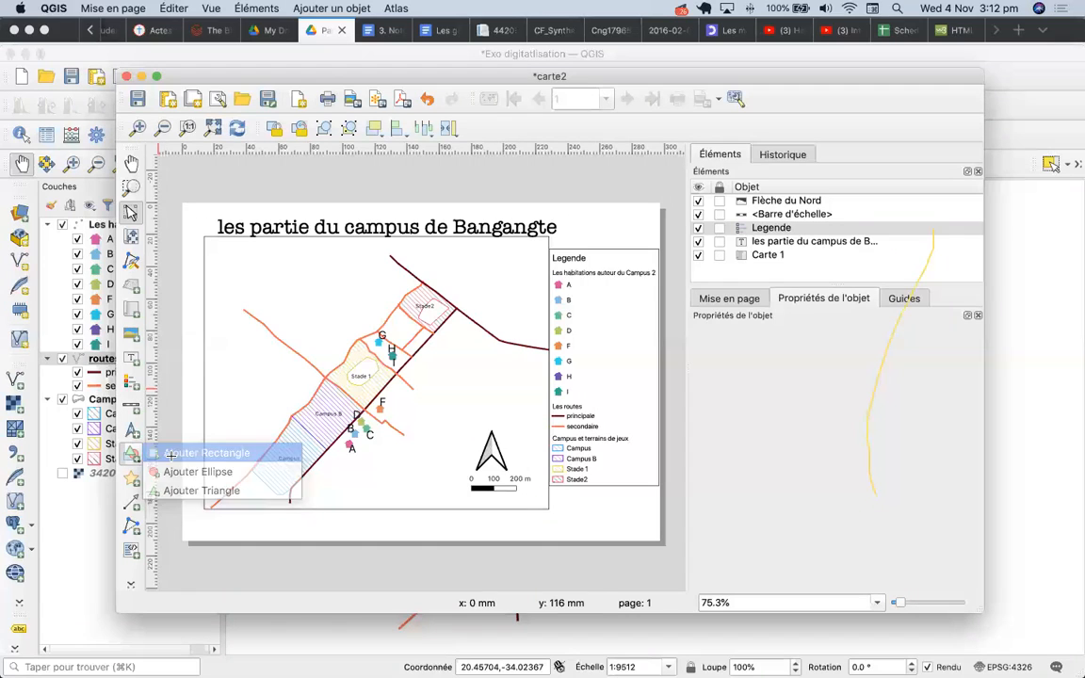
{"action": "left_click_drag", "start_coordinate": [185, 210], "coordinate": [655, 532]}
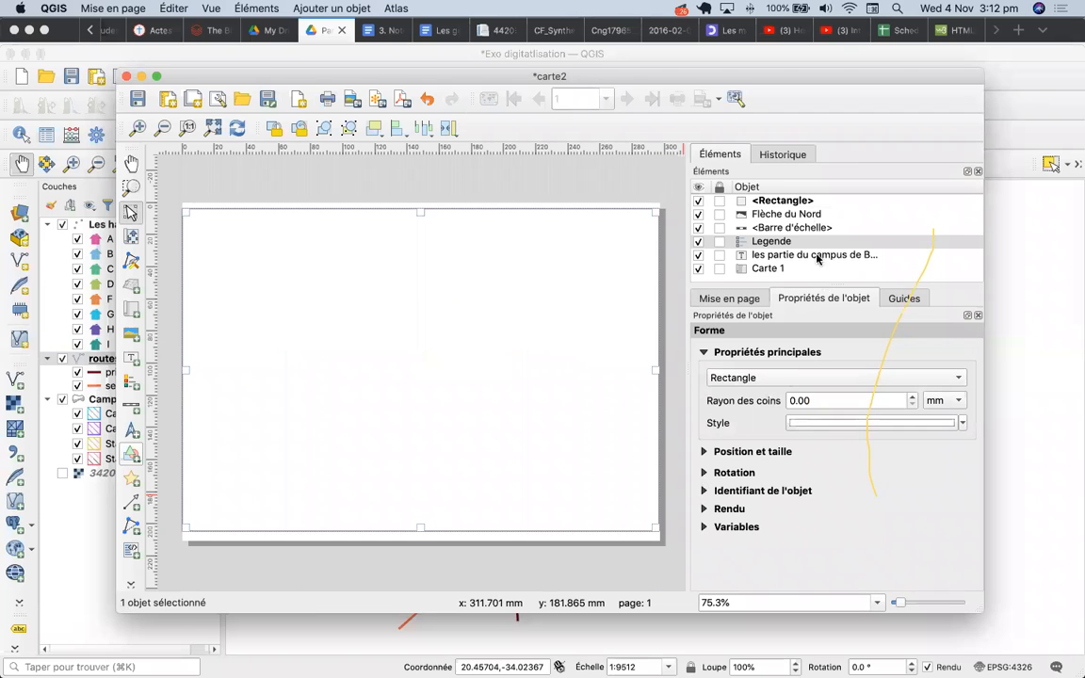
Step: Set the opacity of the border rectangle's simple fill colour to 0% so the layout items beneath show through
{"action": "left_click", "coordinate": [794, 201]}
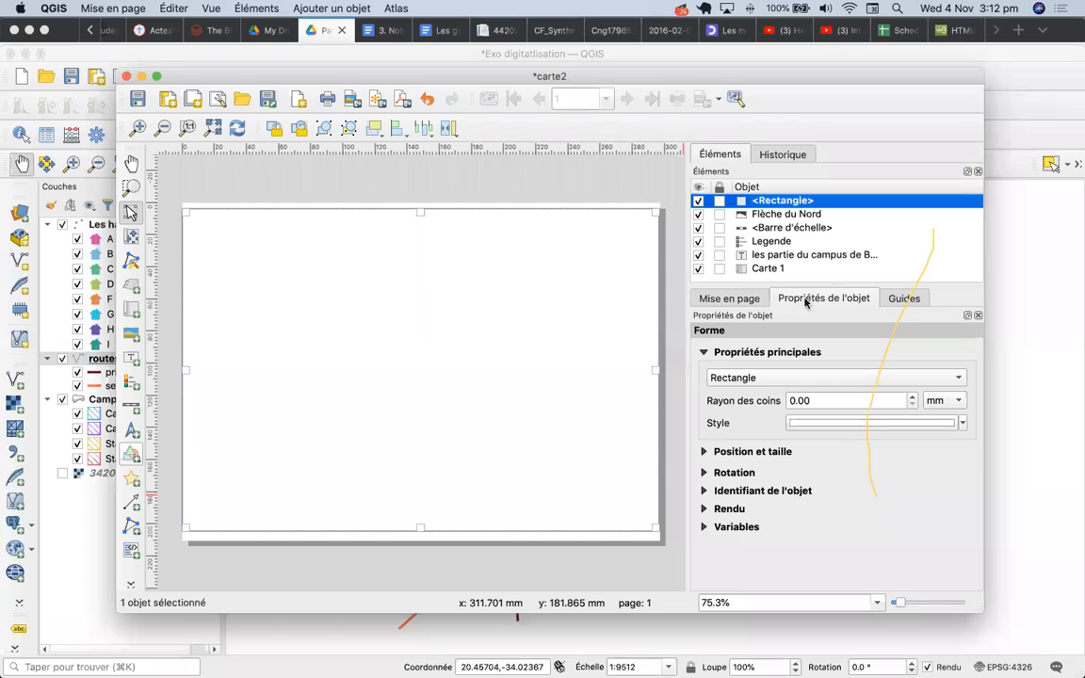
{"action": "left_click", "coordinate": [823, 424]}
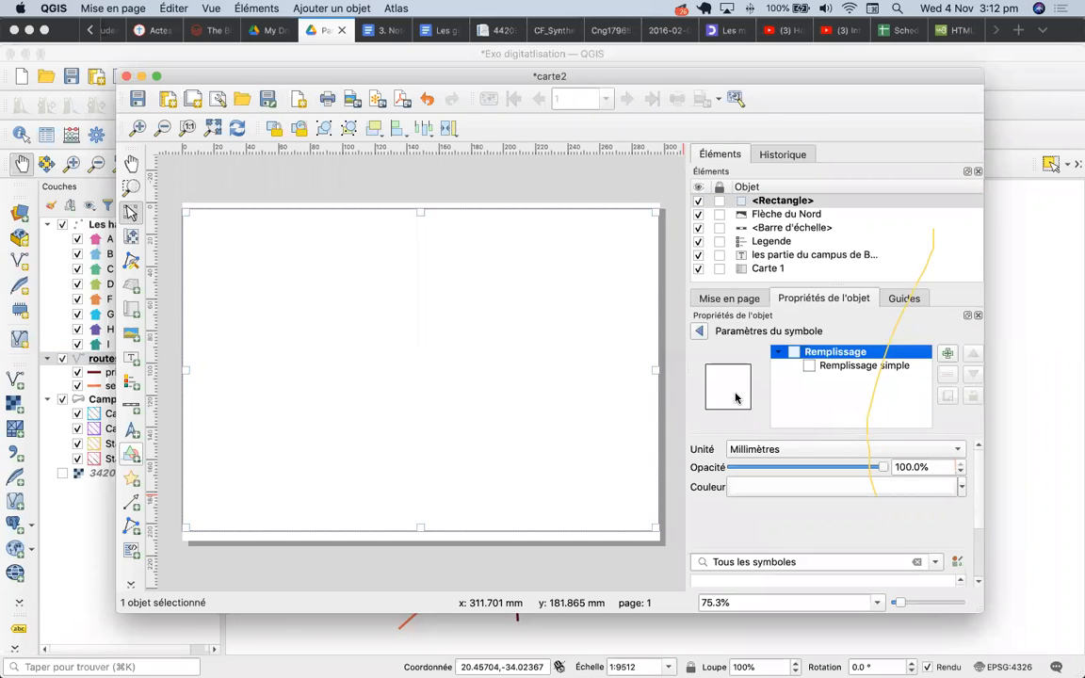
{"action": "left_click", "coordinate": [815, 366]}
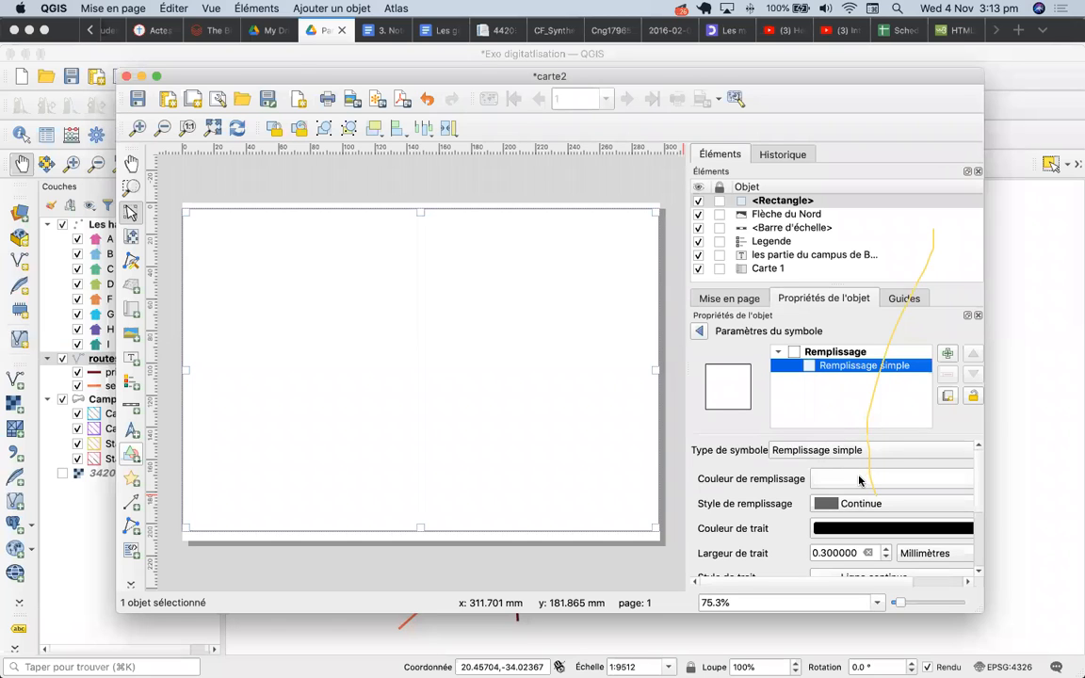
{"action": "left_click", "coordinate": [851, 481]}
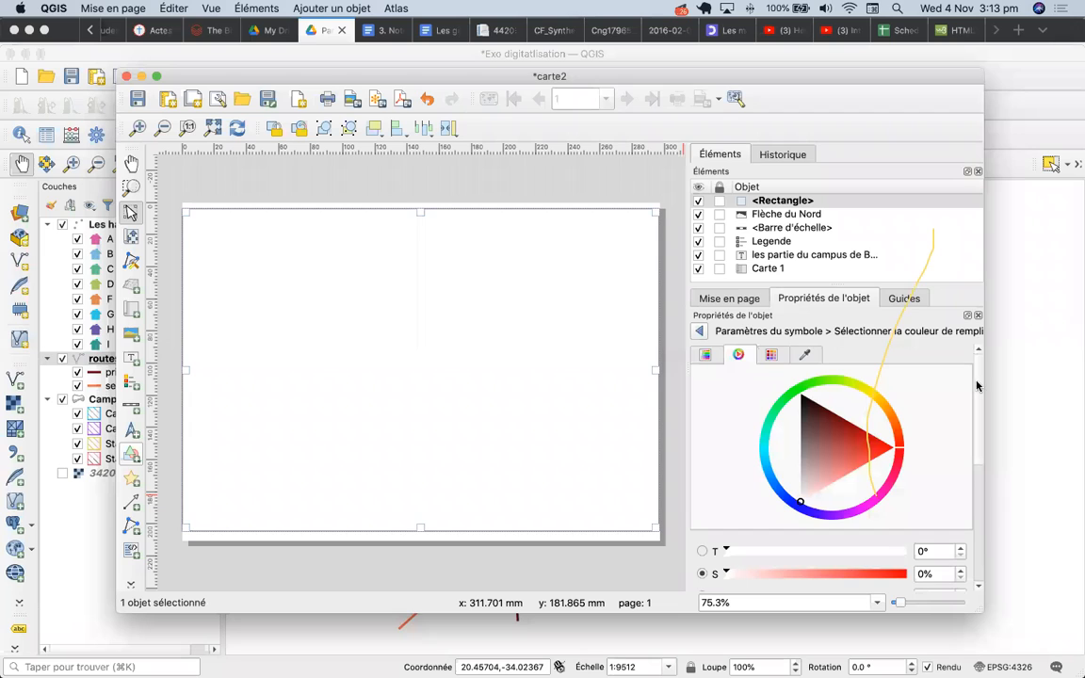
{"action": "left_click_drag", "start_coordinate": [976, 386], "coordinate": [974, 435]}
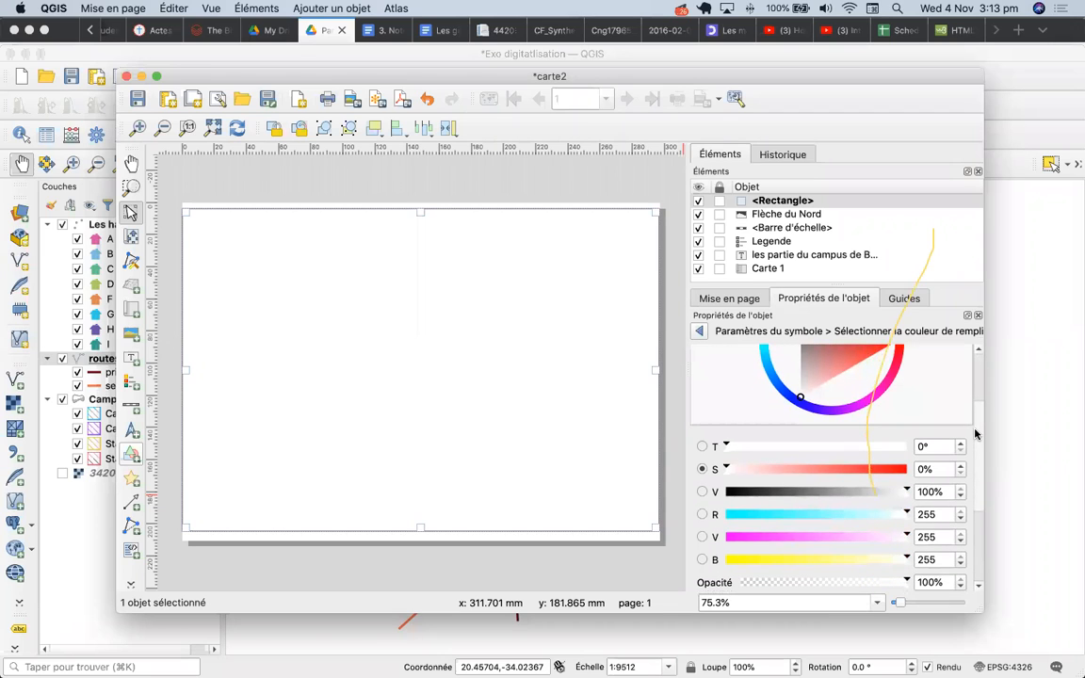
{"action": "left_click", "coordinate": [702, 470]}
{"action": "left_click", "coordinate": [960, 447]}
{"action": "left_click", "coordinate": [960, 451]}
{"action": "left_click", "coordinate": [959, 587]}
{"action": "type", "text": "0"}
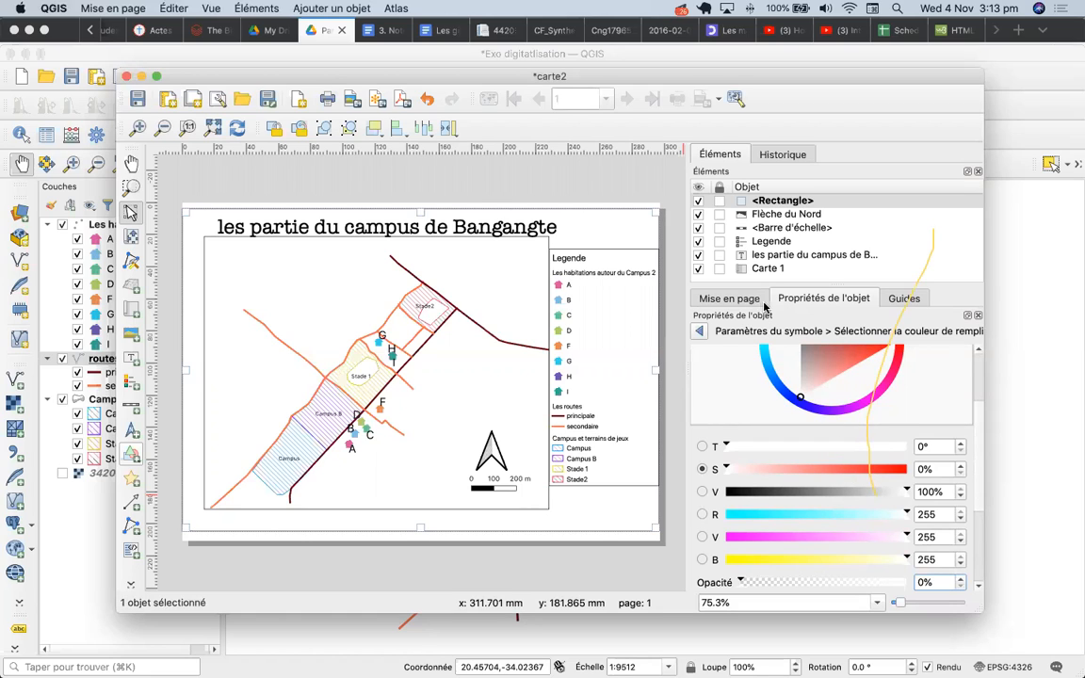
{"action": "left_click", "coordinate": [772, 202]}
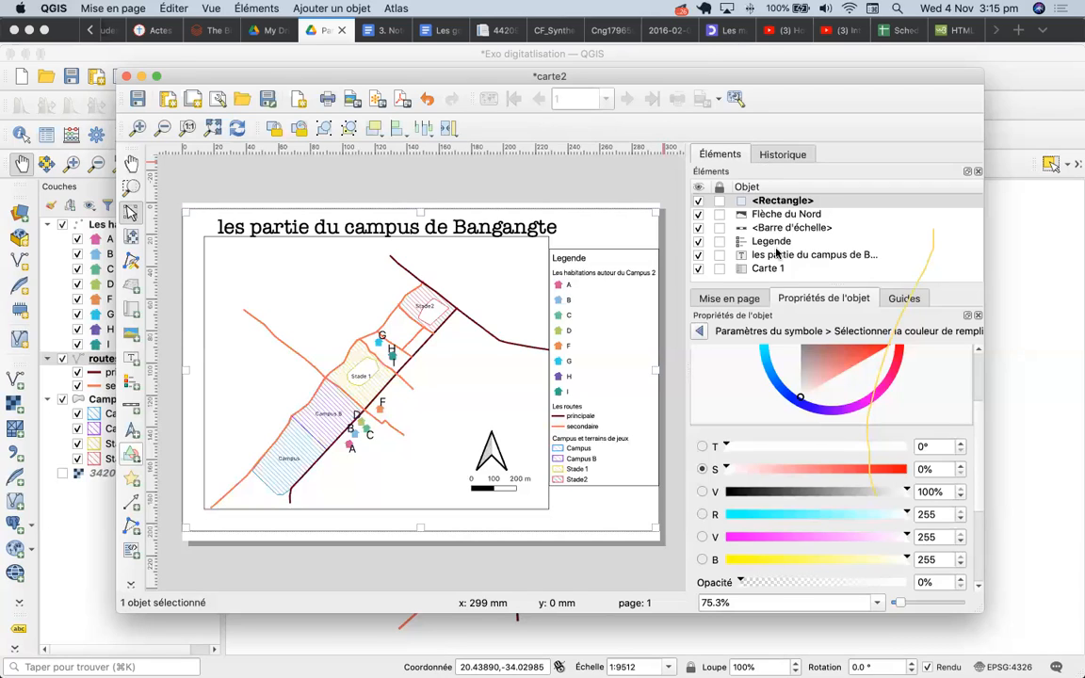
{"action": "key", "text": "super+w"}
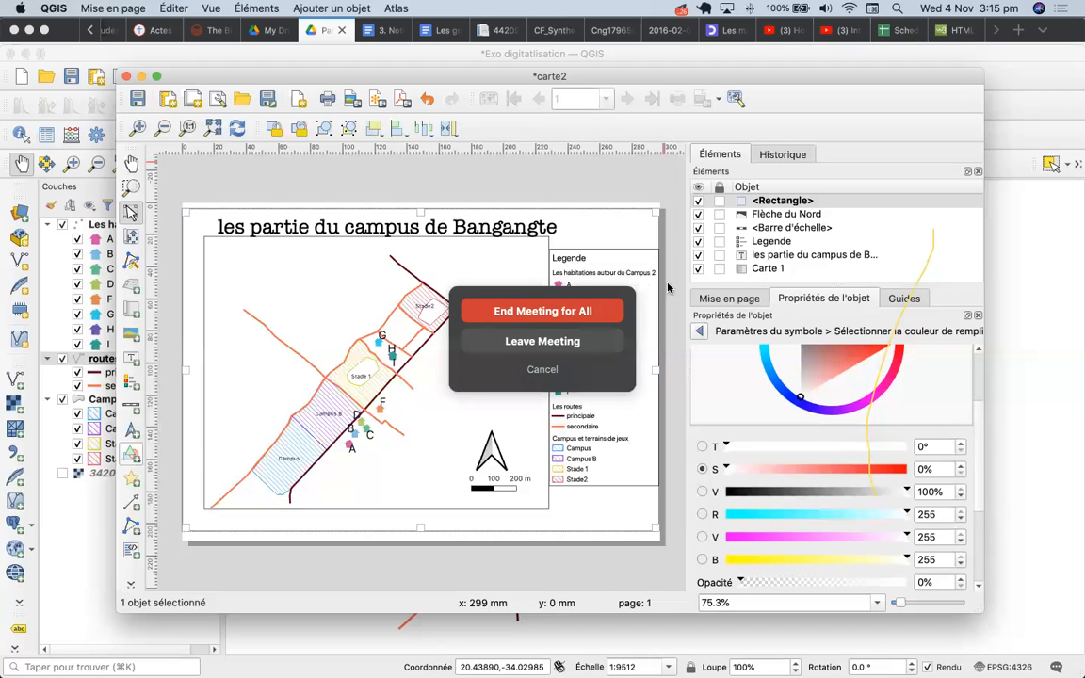